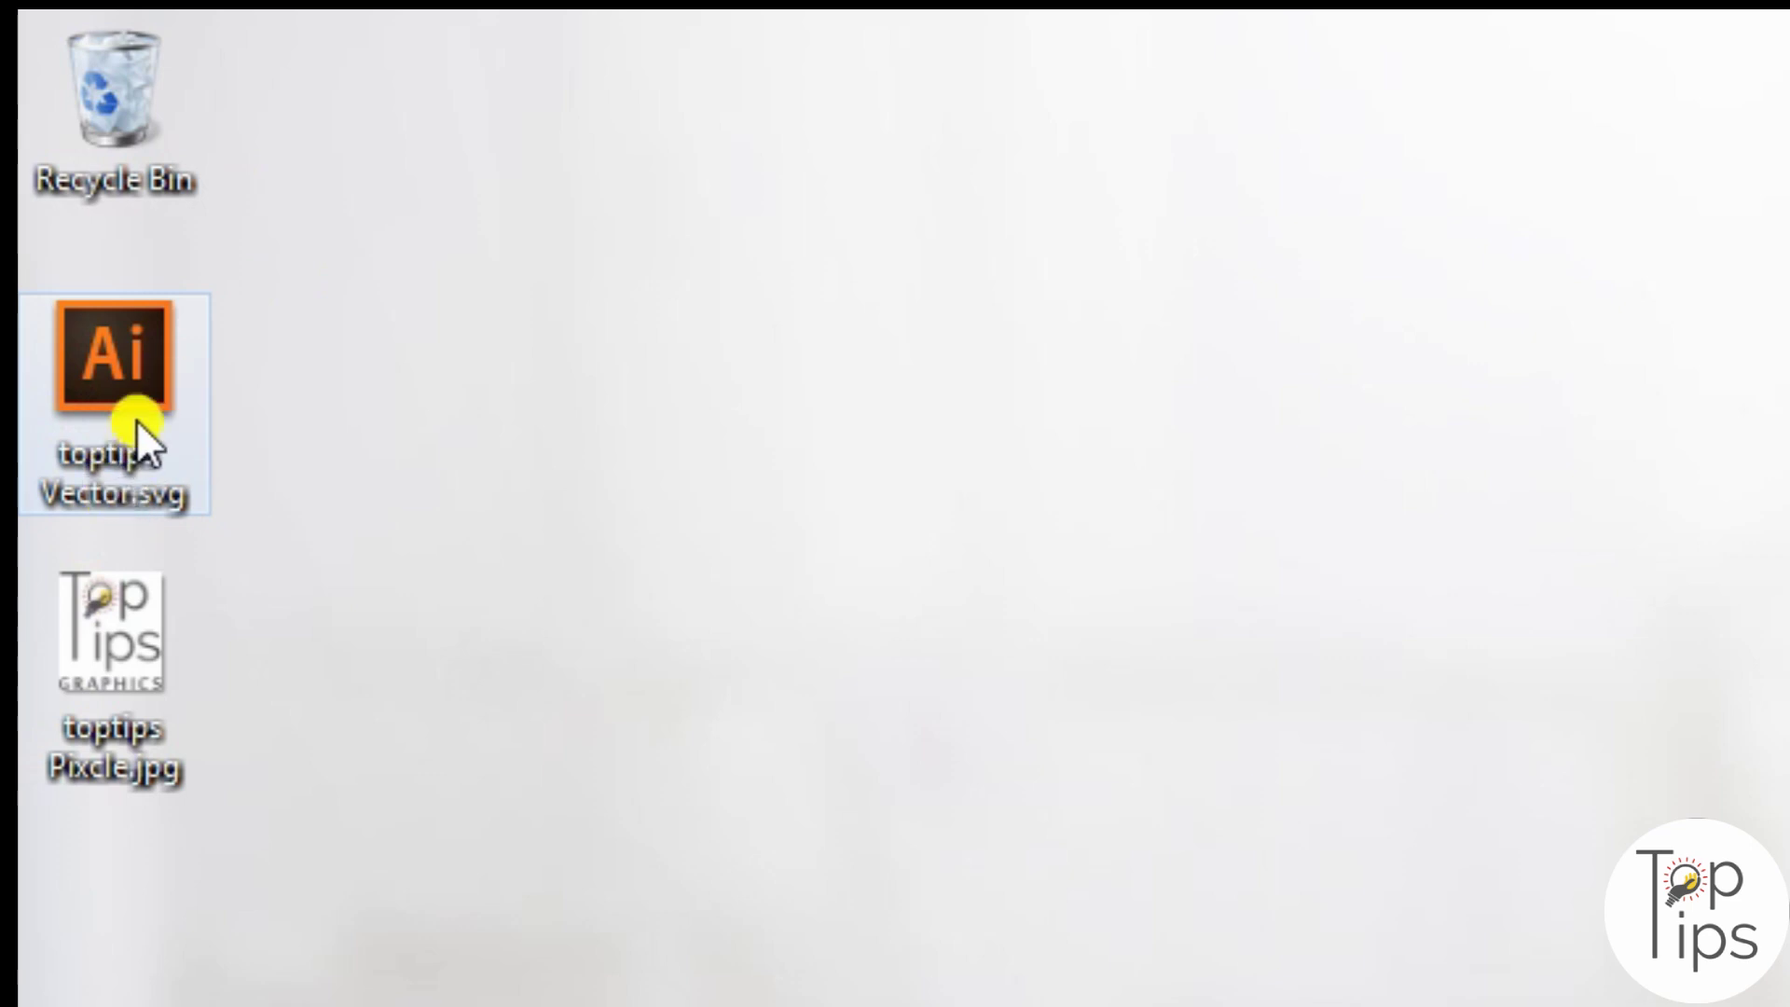
pyautogui.click(186, 627)
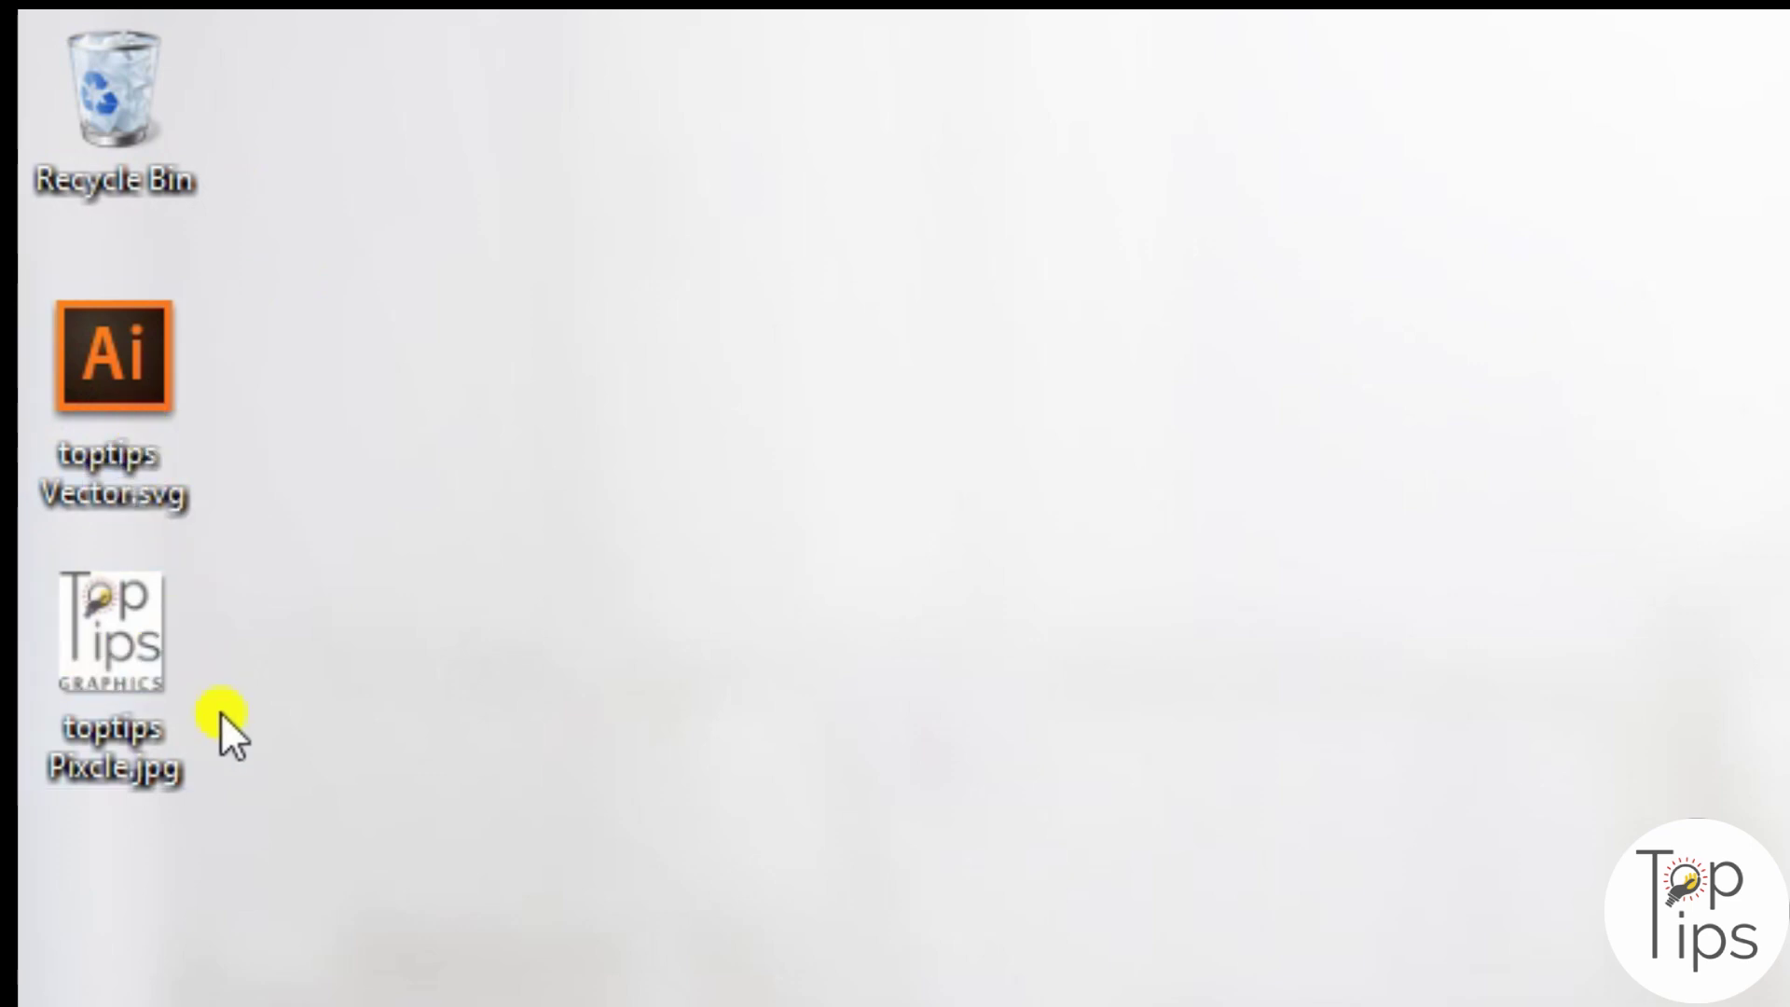
pyautogui.click(73, 824)
pyautogui.click(114, 724)
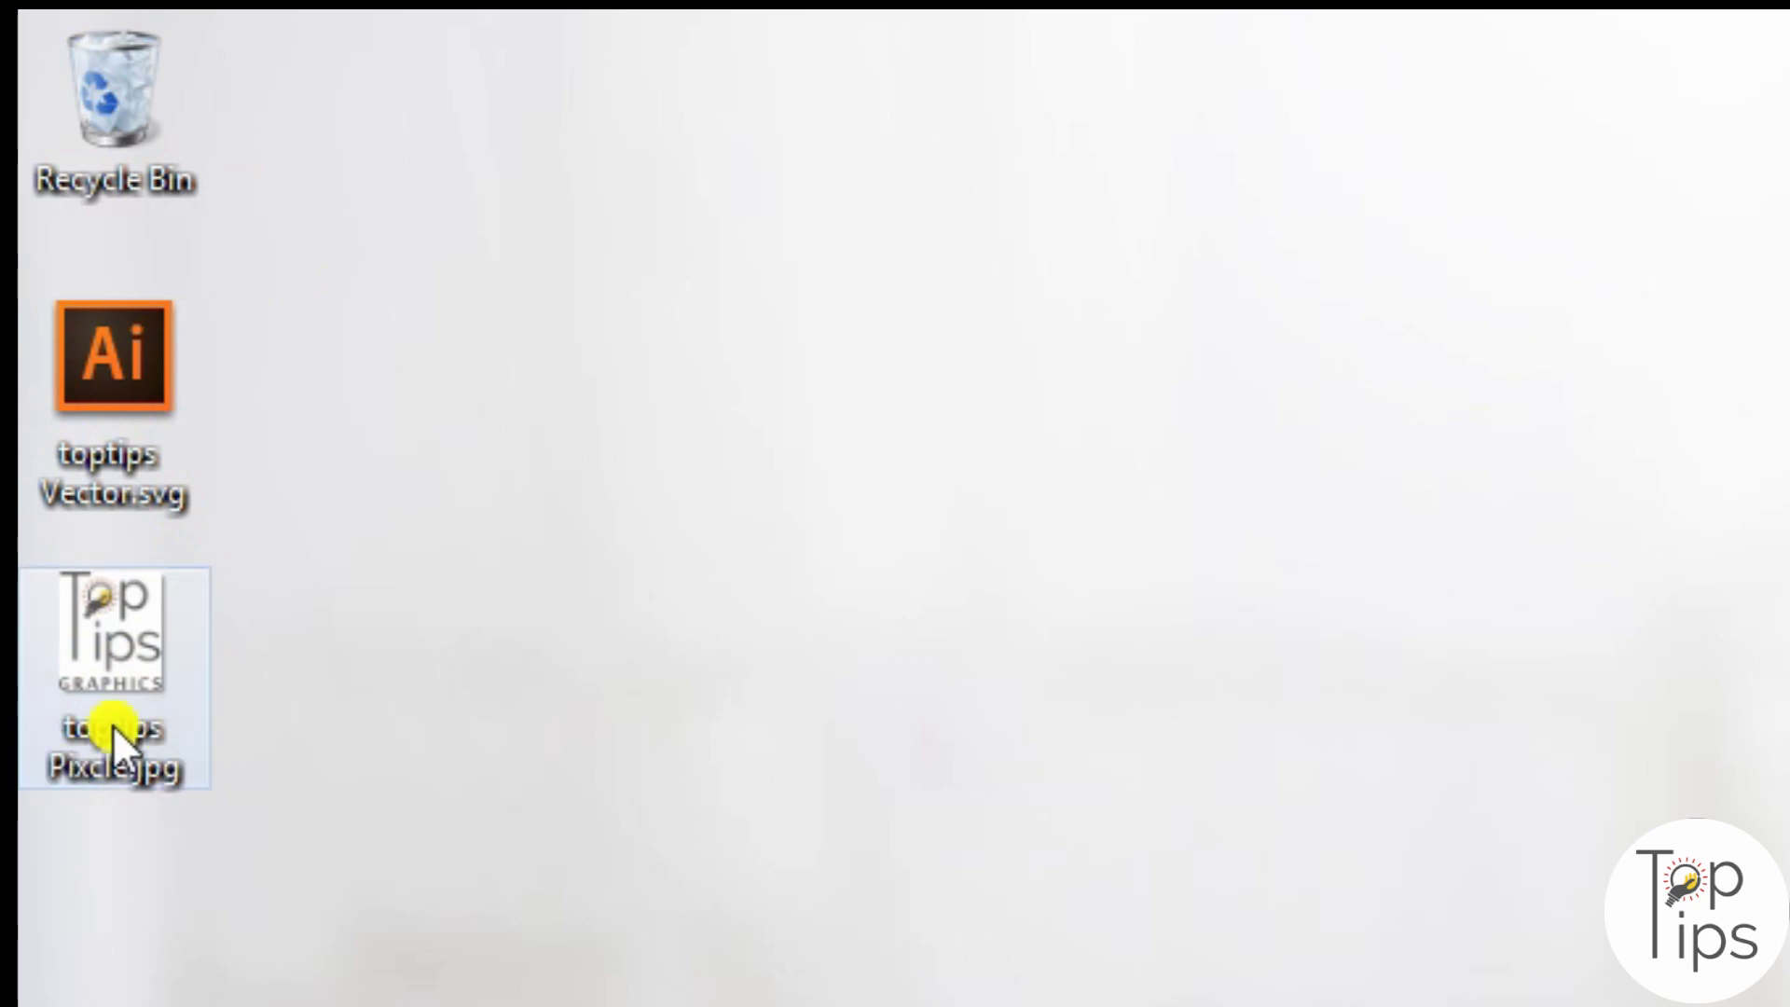
pyautogui.click(114, 489)
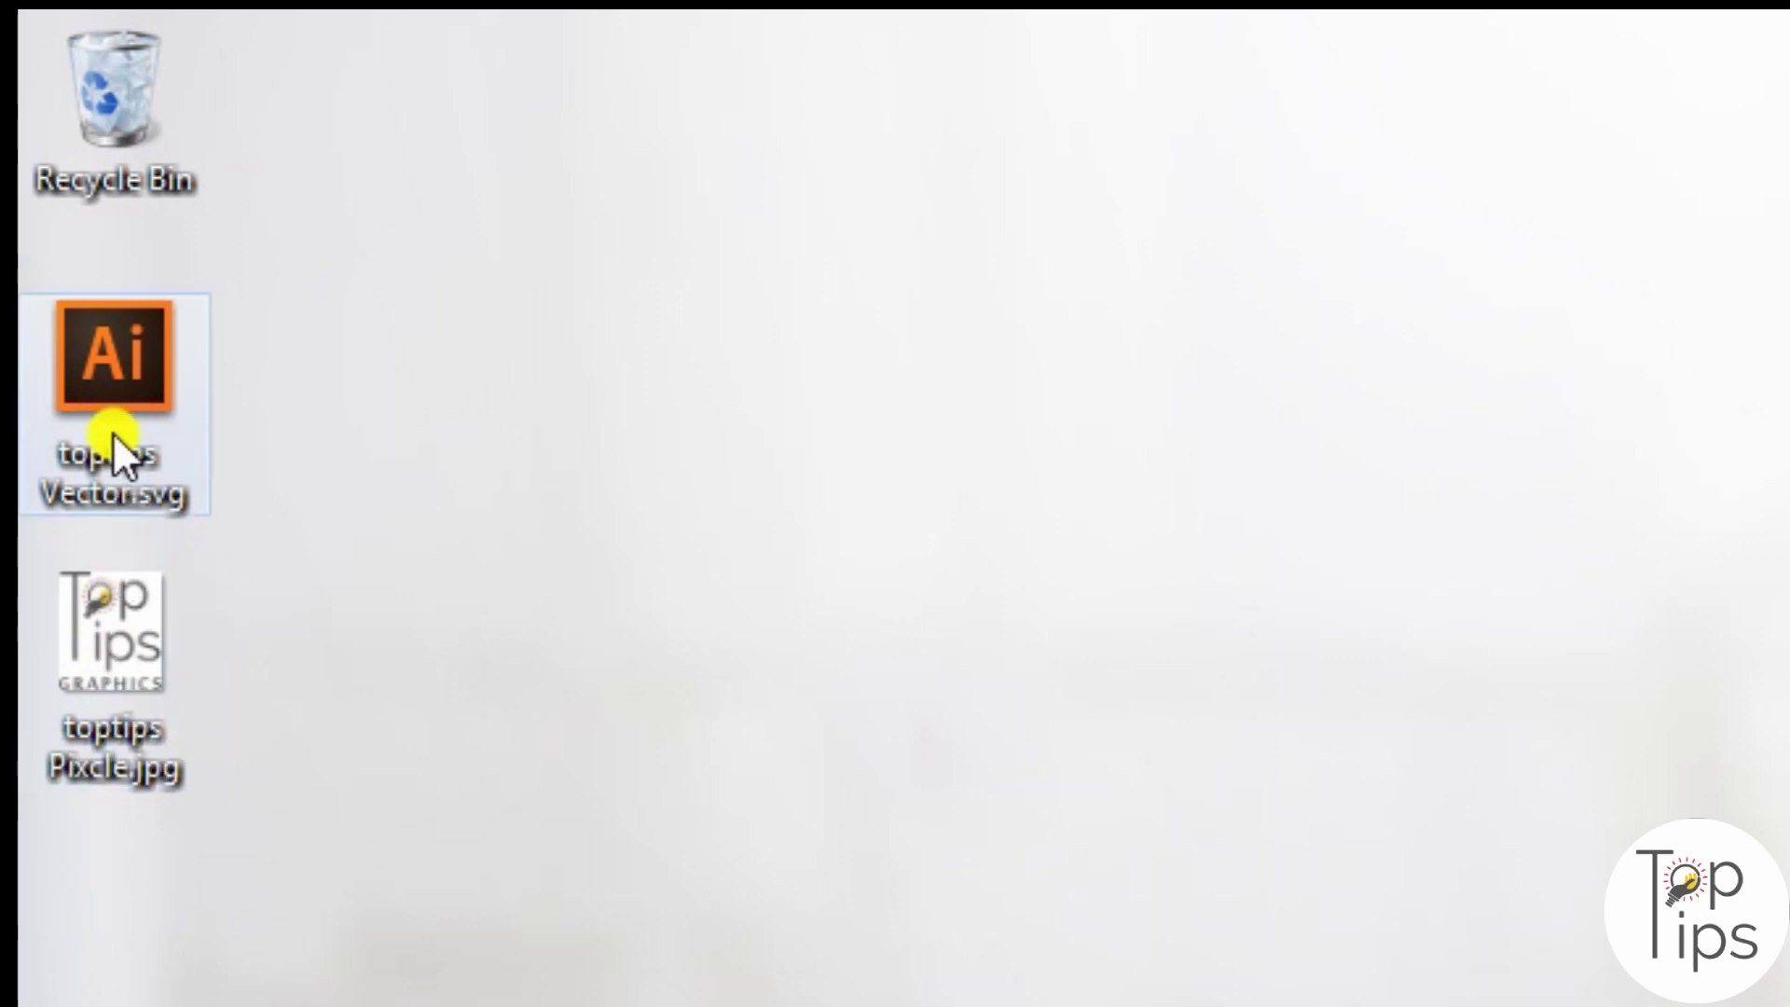
pyautogui.click(86, 619)
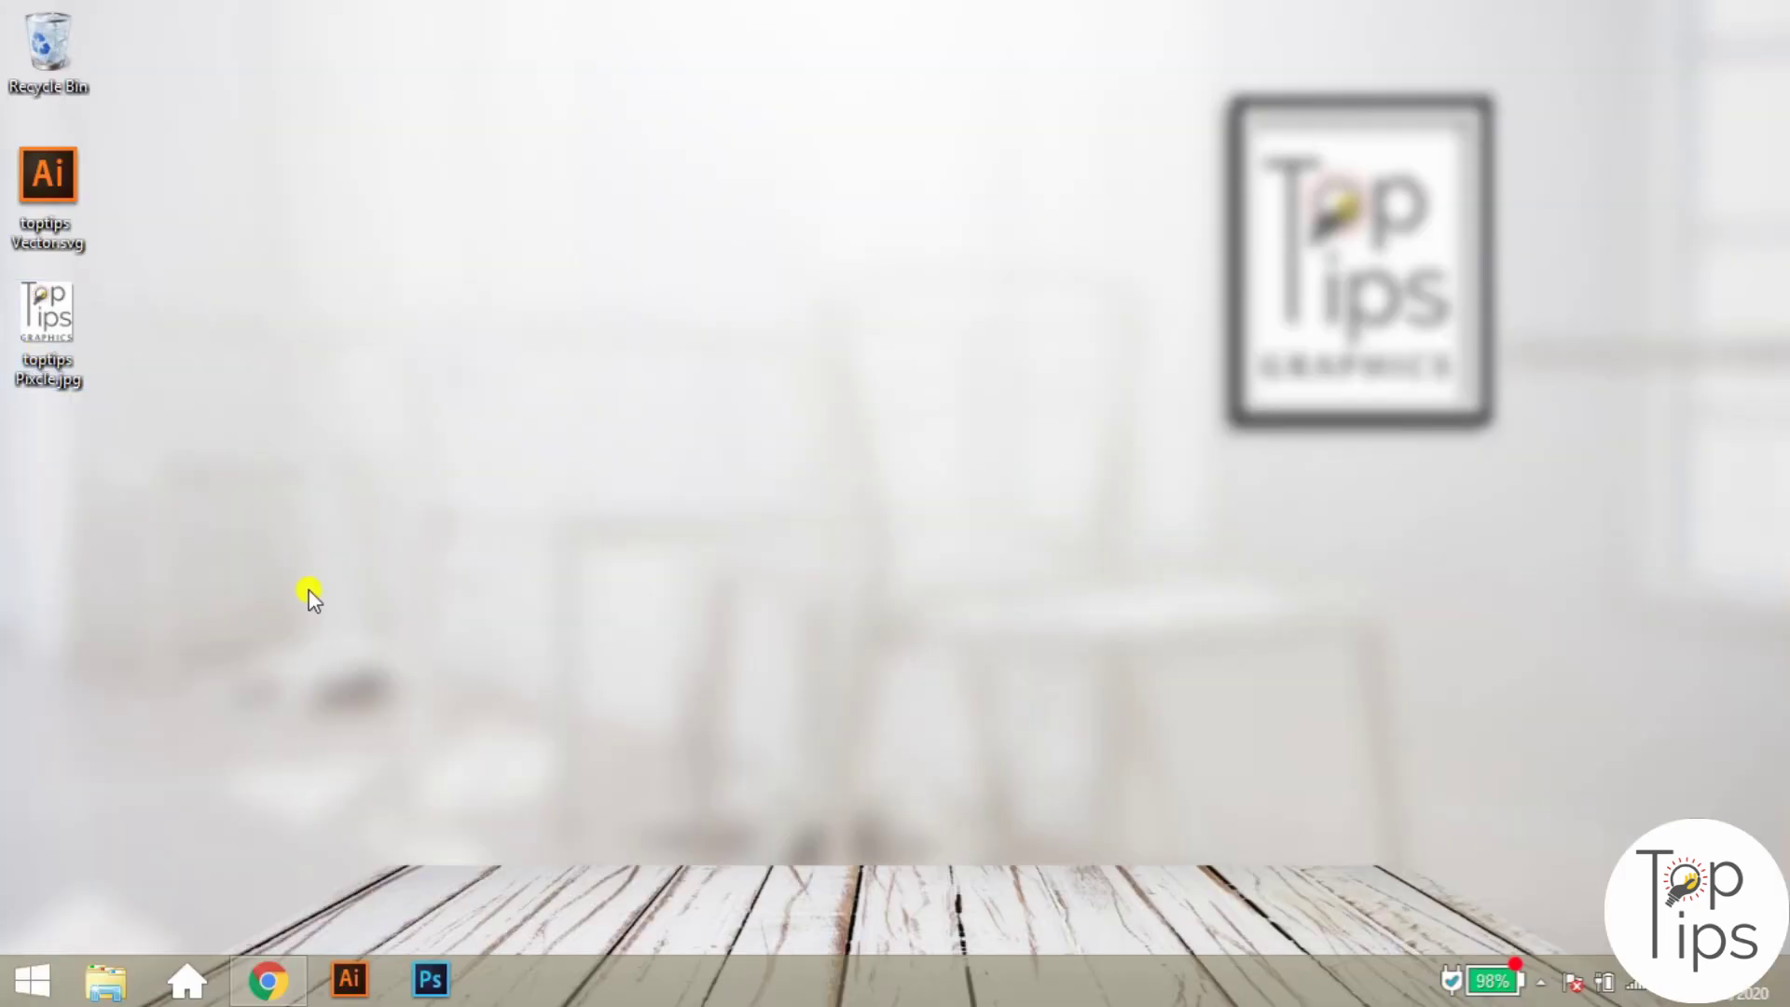
# Launch Photoshop and open the image toptips Pixcle.jpg from the Desktop.
pyautogui.click(432, 979)
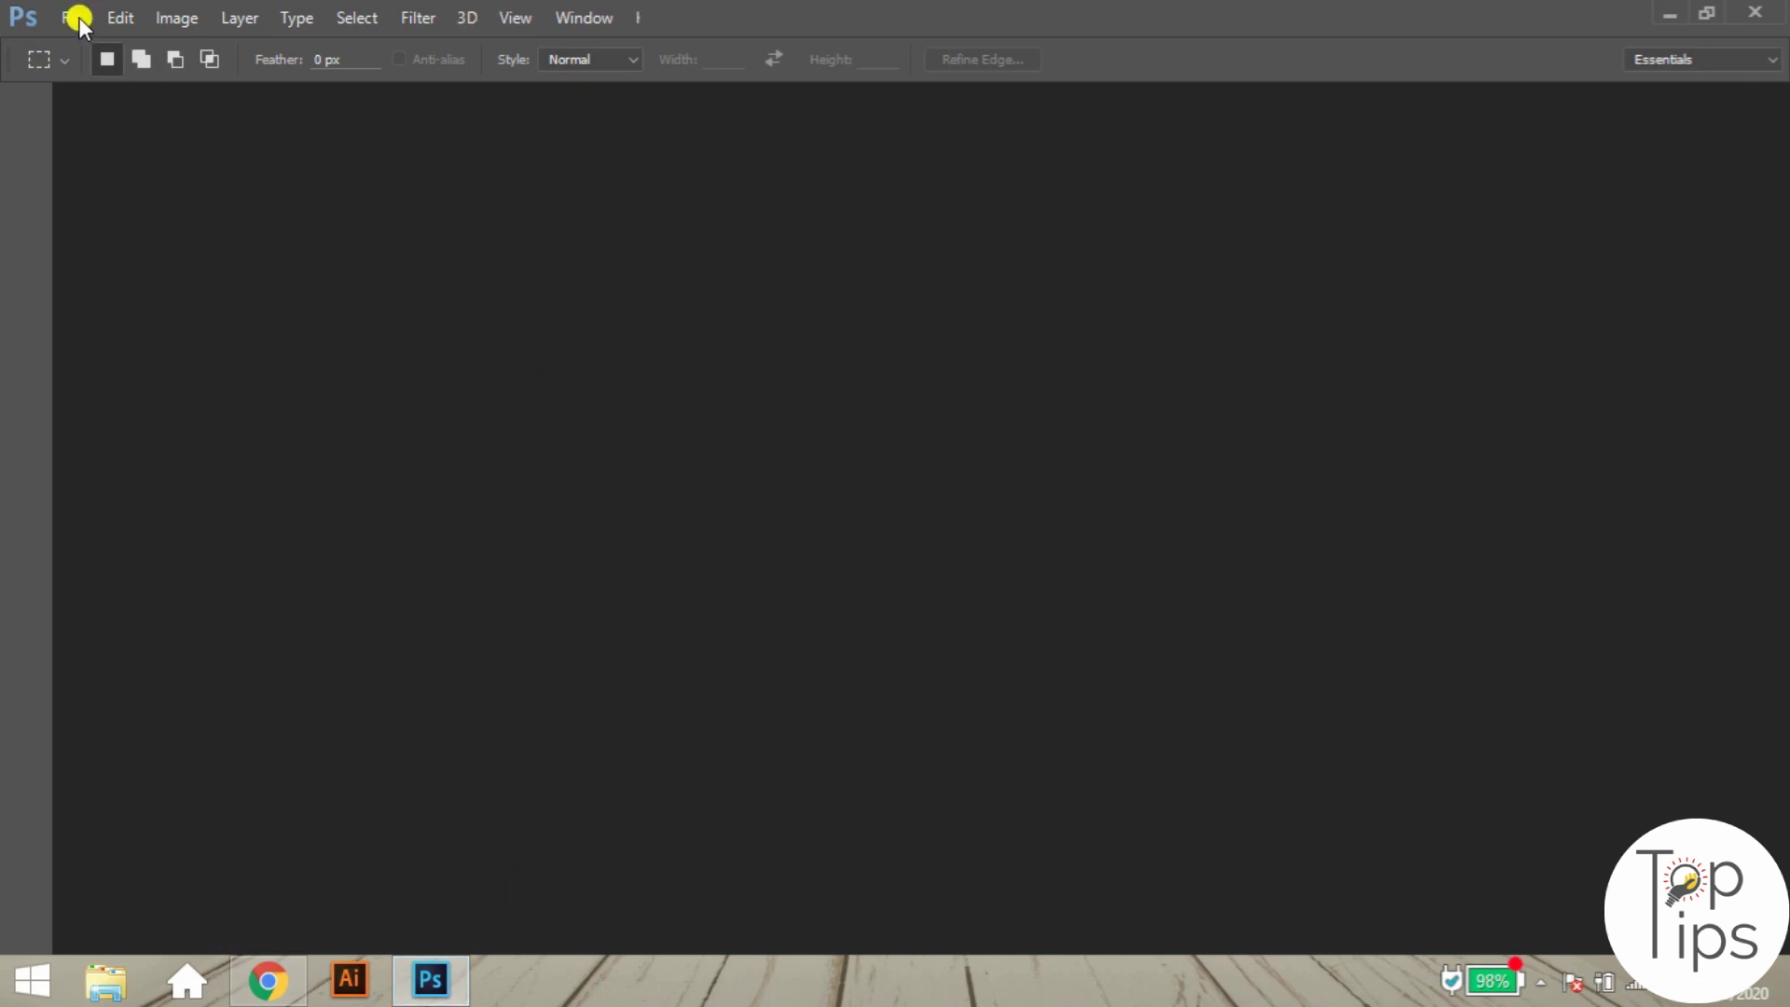
pyautogui.click(78, 17)
pyautogui.click(101, 68)
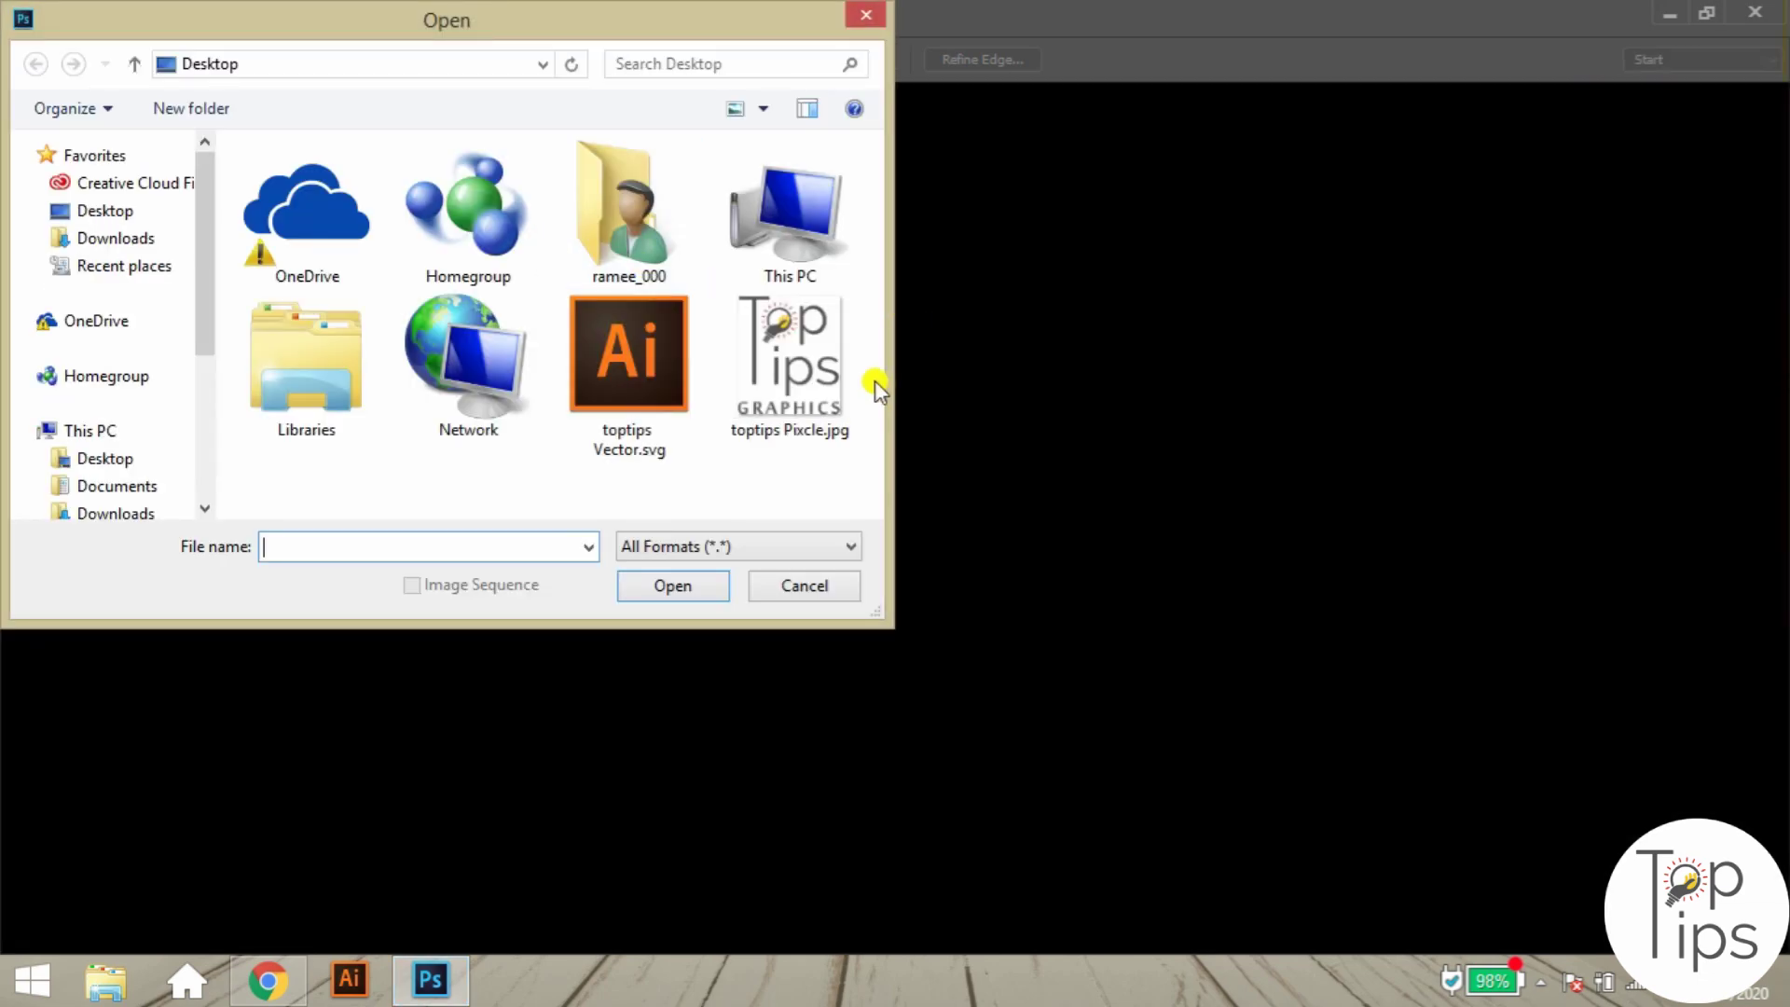
pyautogui.doubleClick(790, 364)
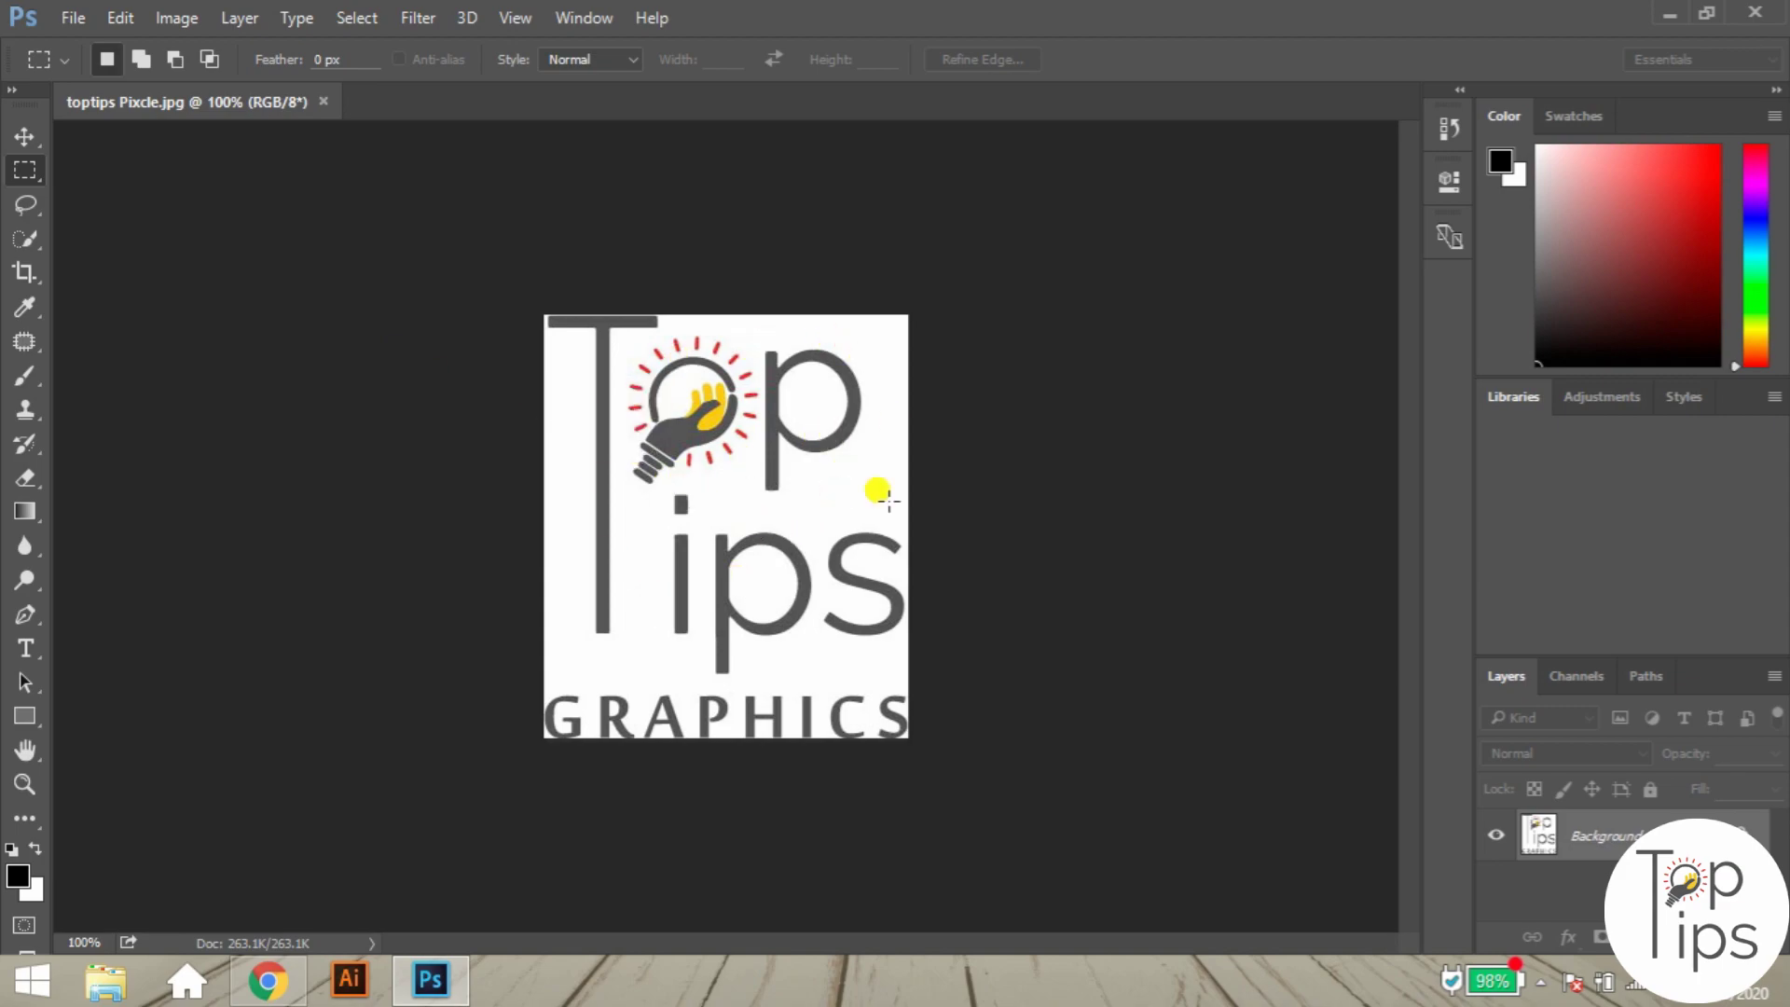
# Magnify the logo's bulb and hand up to 3200% and examine the edges of the yellow fingers and grey outline.
pyautogui.press('z')
pyautogui.keyDown('alt'); pyautogui.click(596, 634); pyautogui.keyUp('alt')
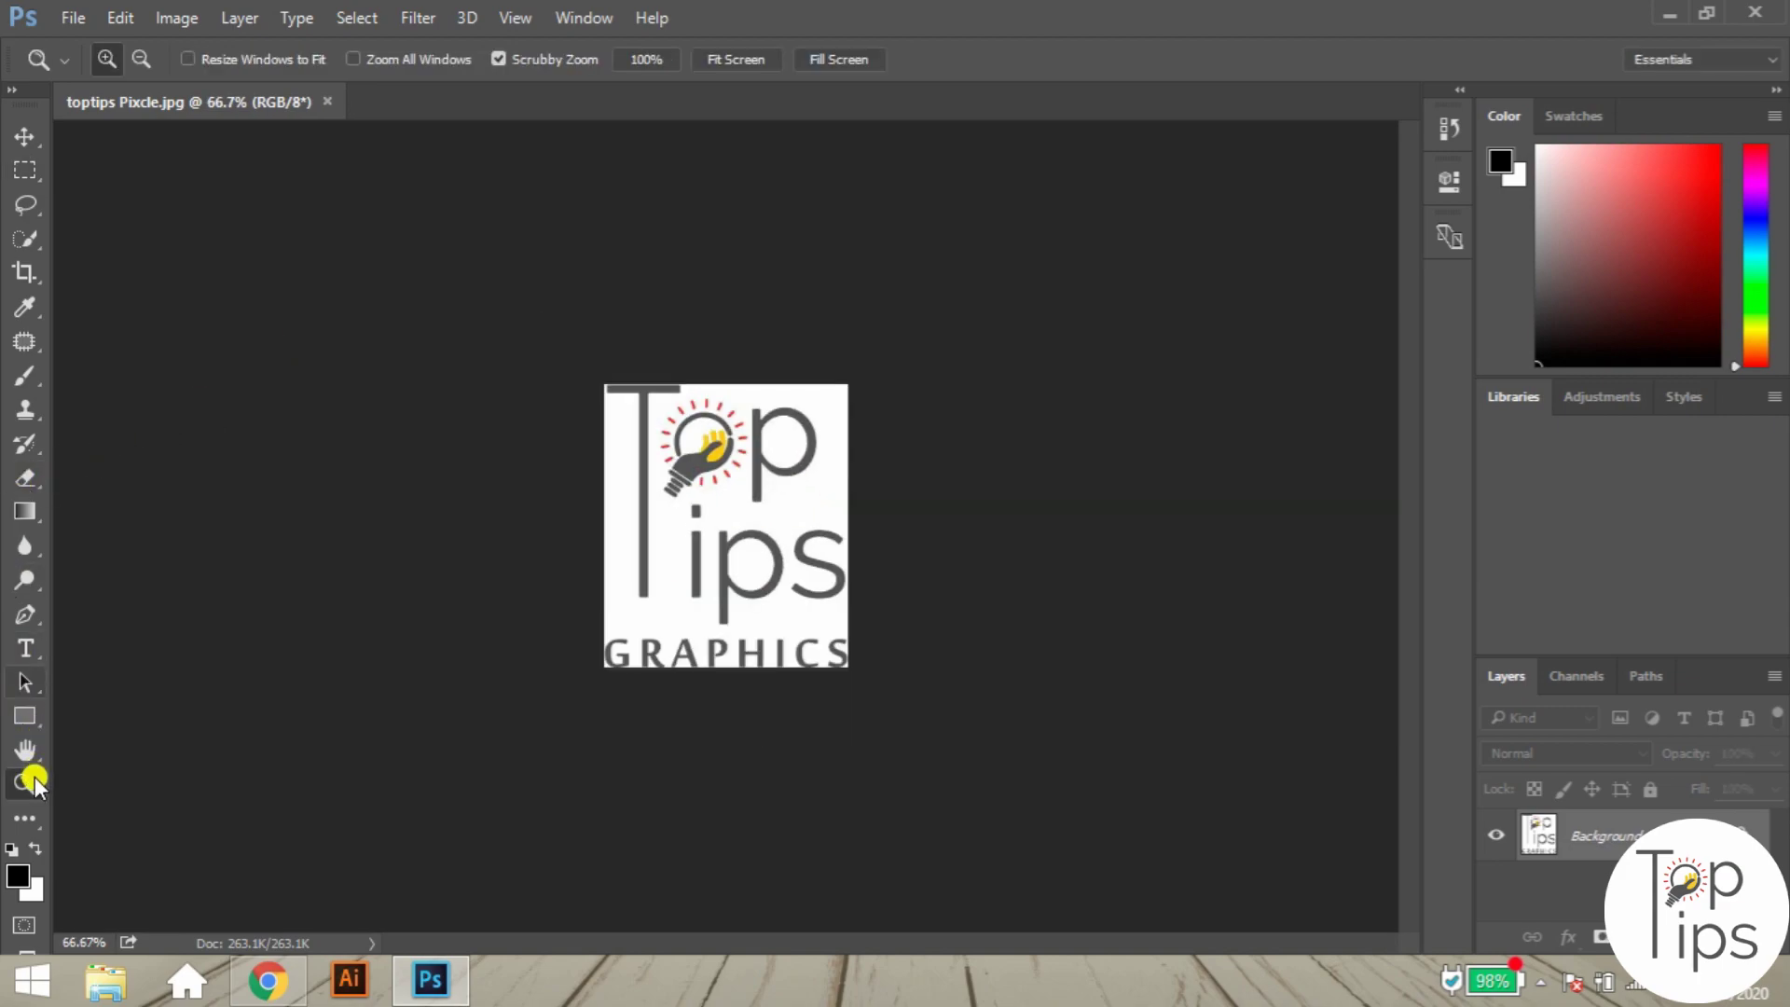
pyautogui.click(726, 466)
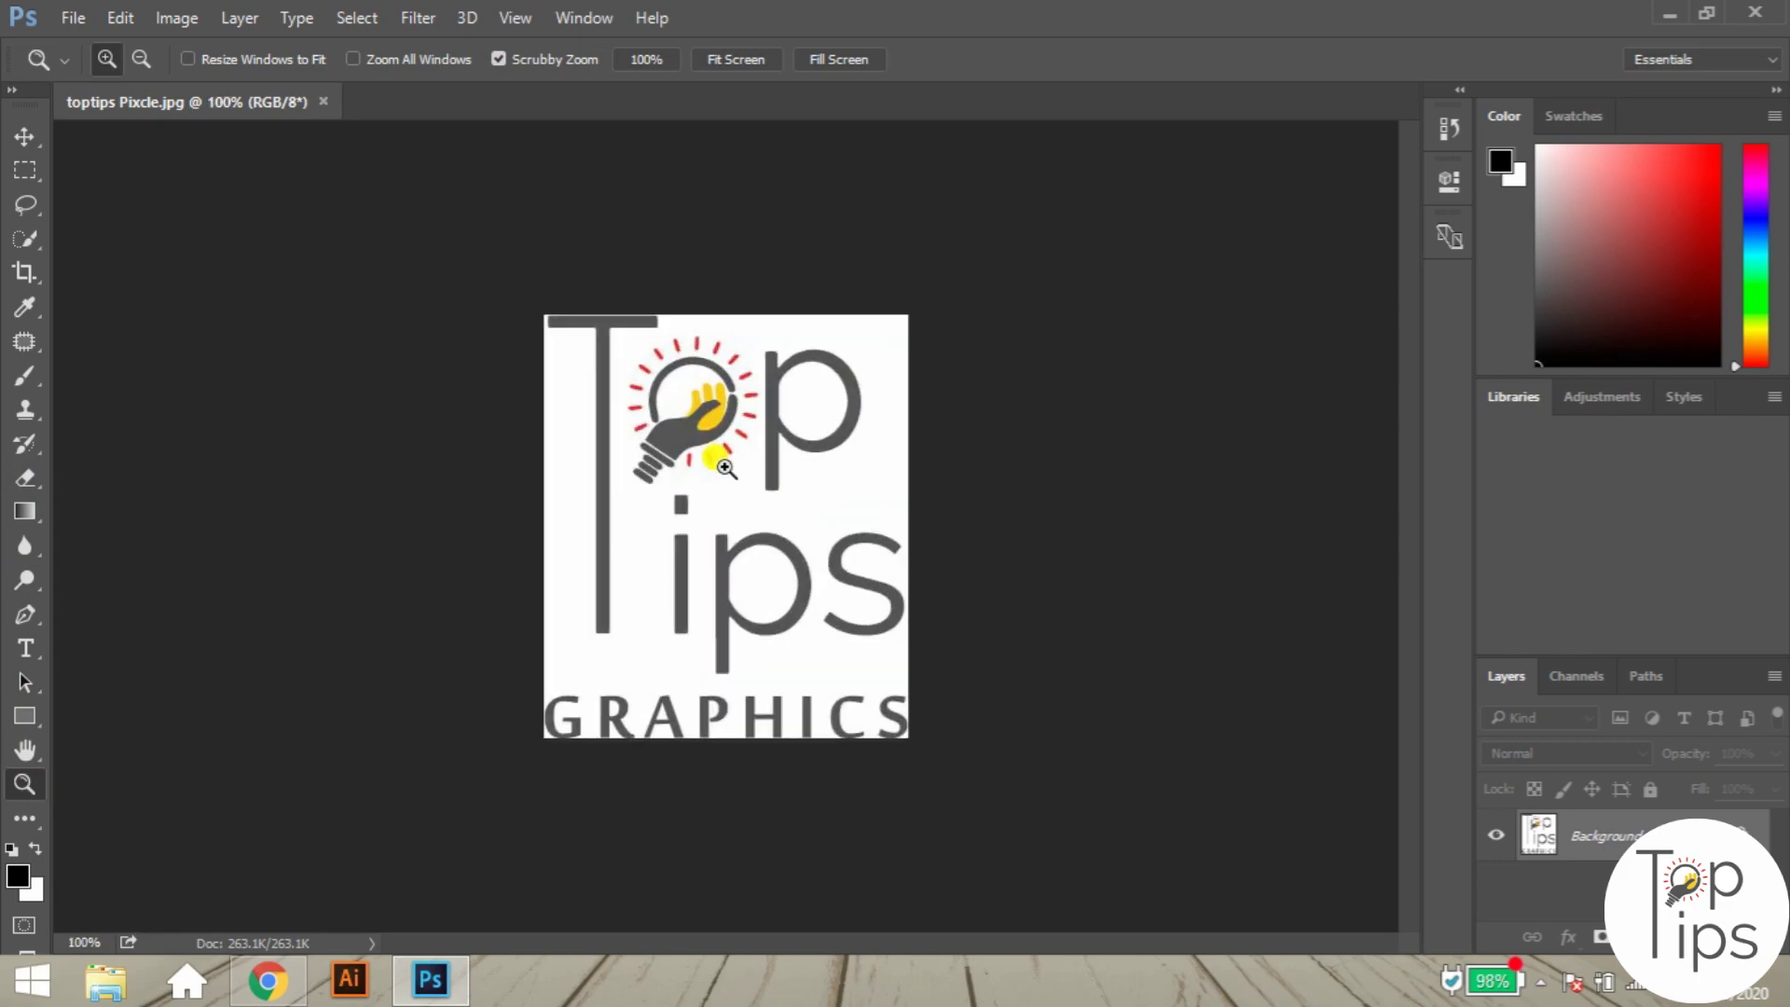
pyautogui.click(723, 458)
pyautogui.click(690, 338)
pyautogui.click(676, 317)
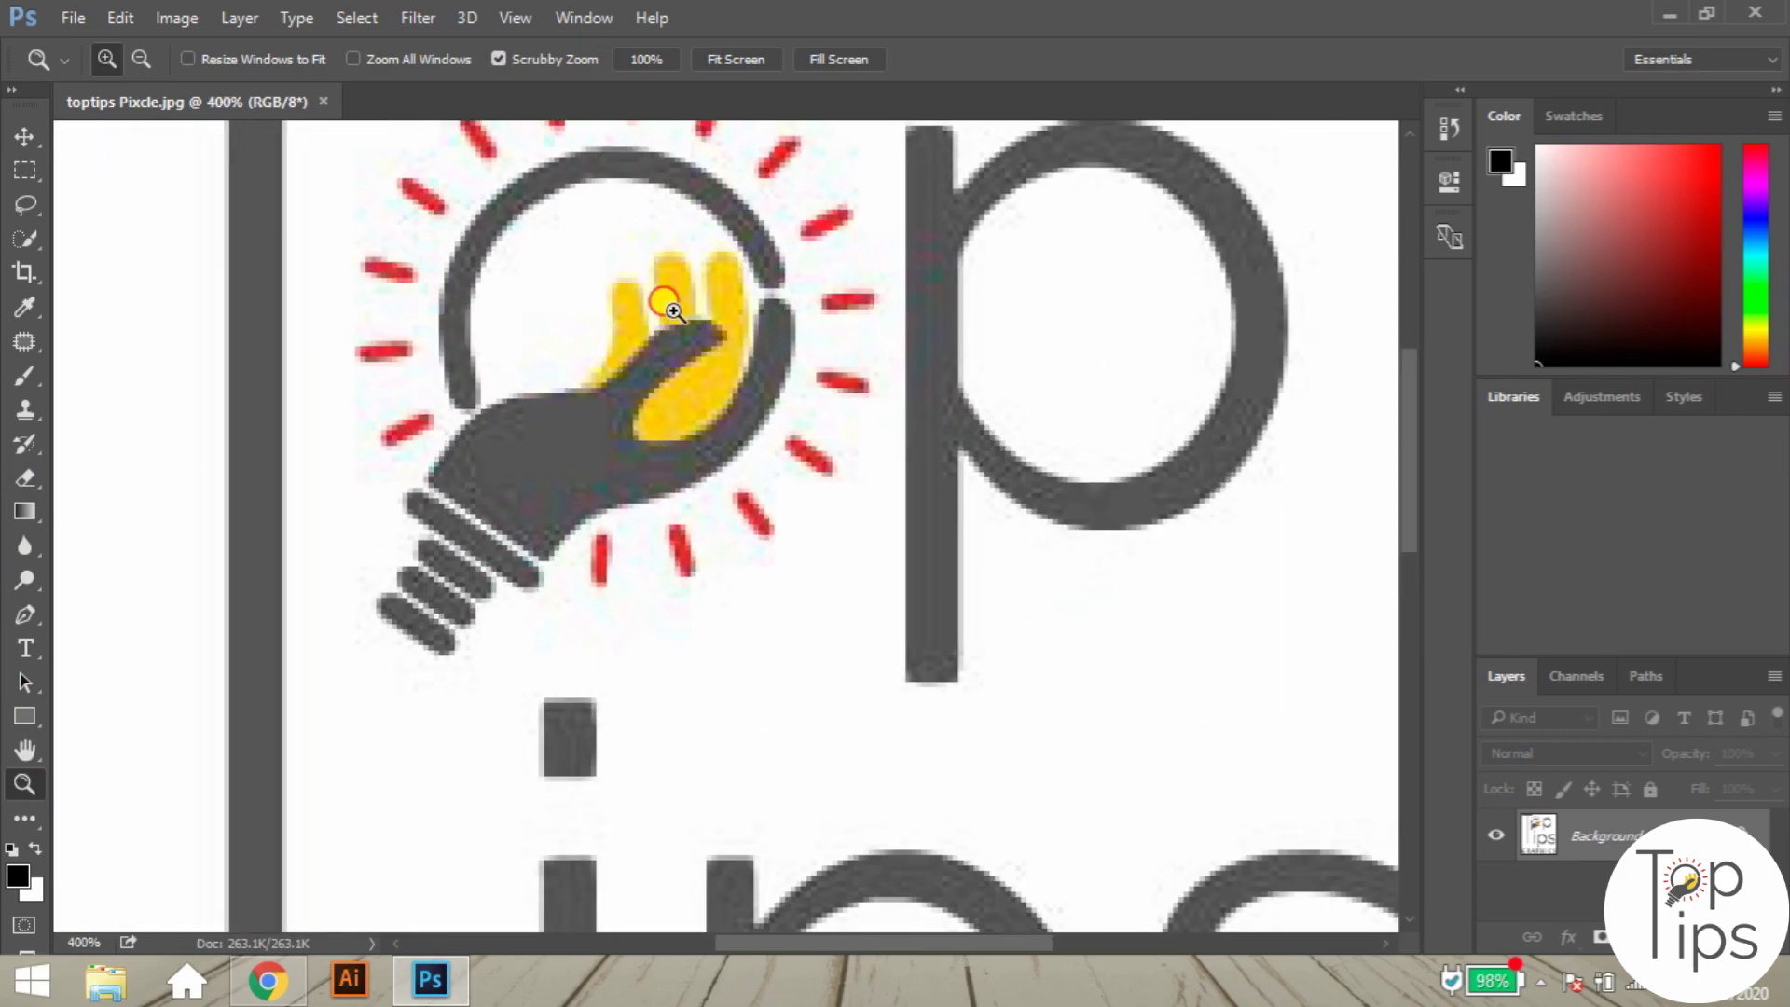
pyautogui.click(678, 280)
pyautogui.click(691, 264)
pyautogui.click(737, 272)
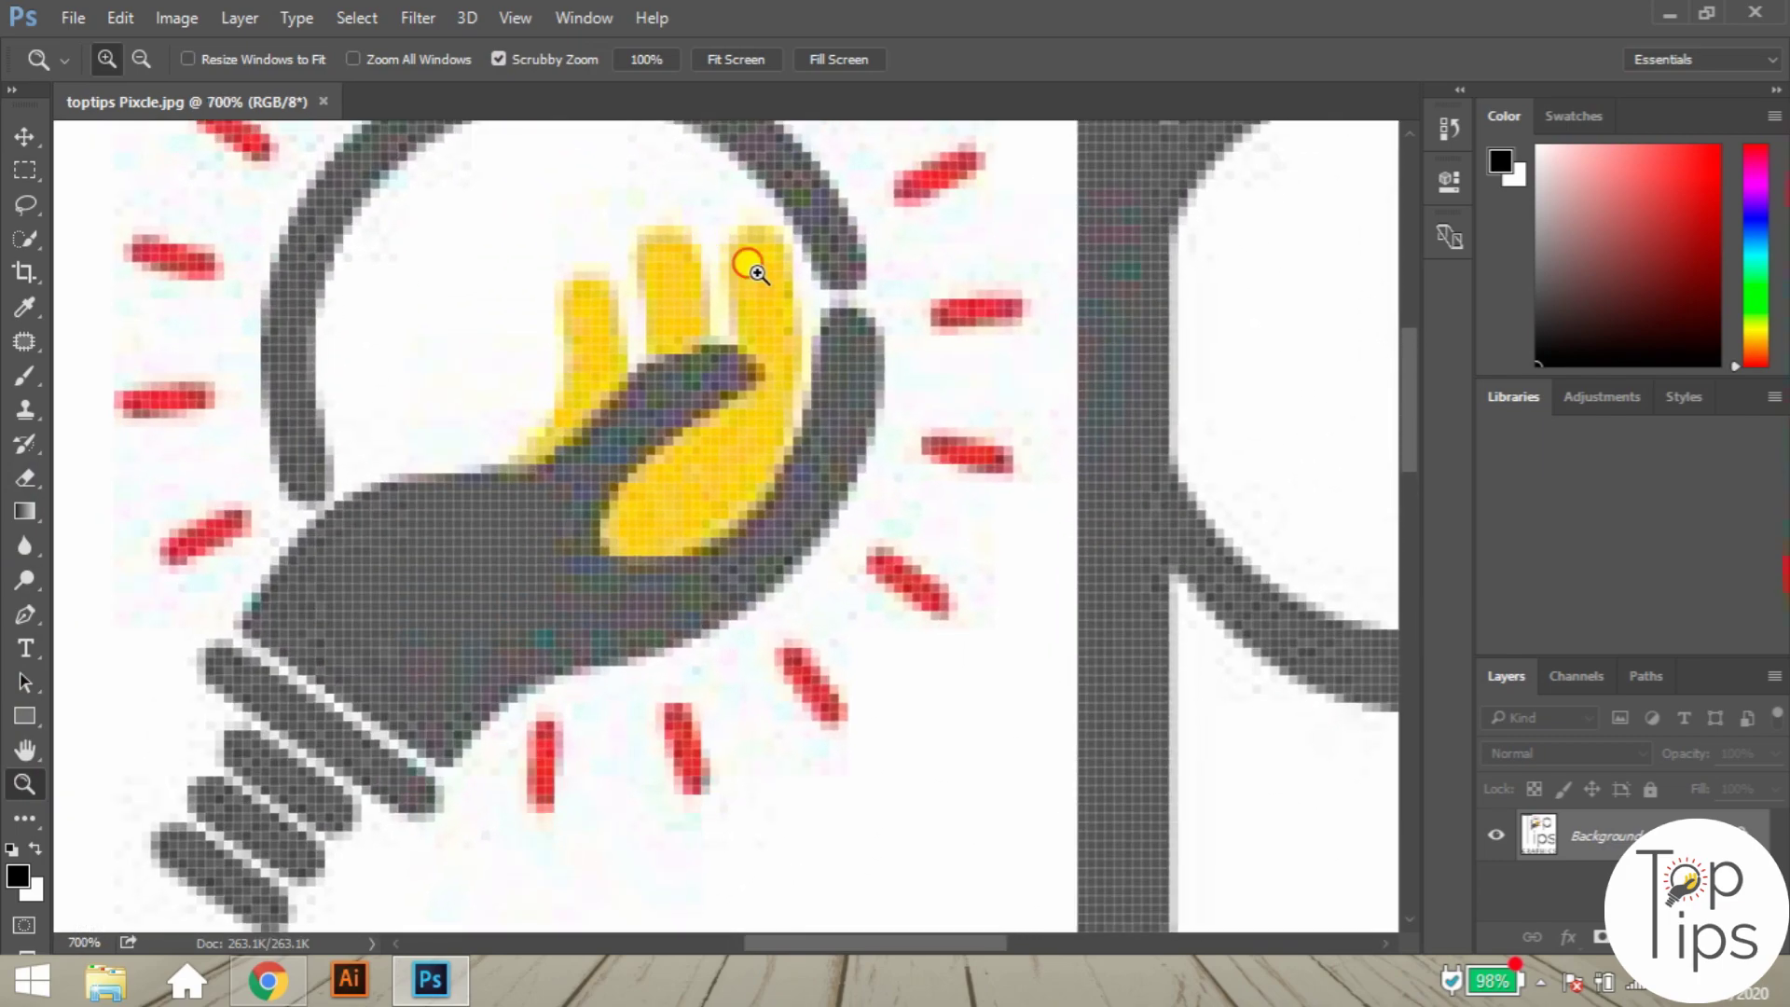
pyautogui.click(755, 259)
pyautogui.click(788, 270)
pyautogui.click(798, 277)
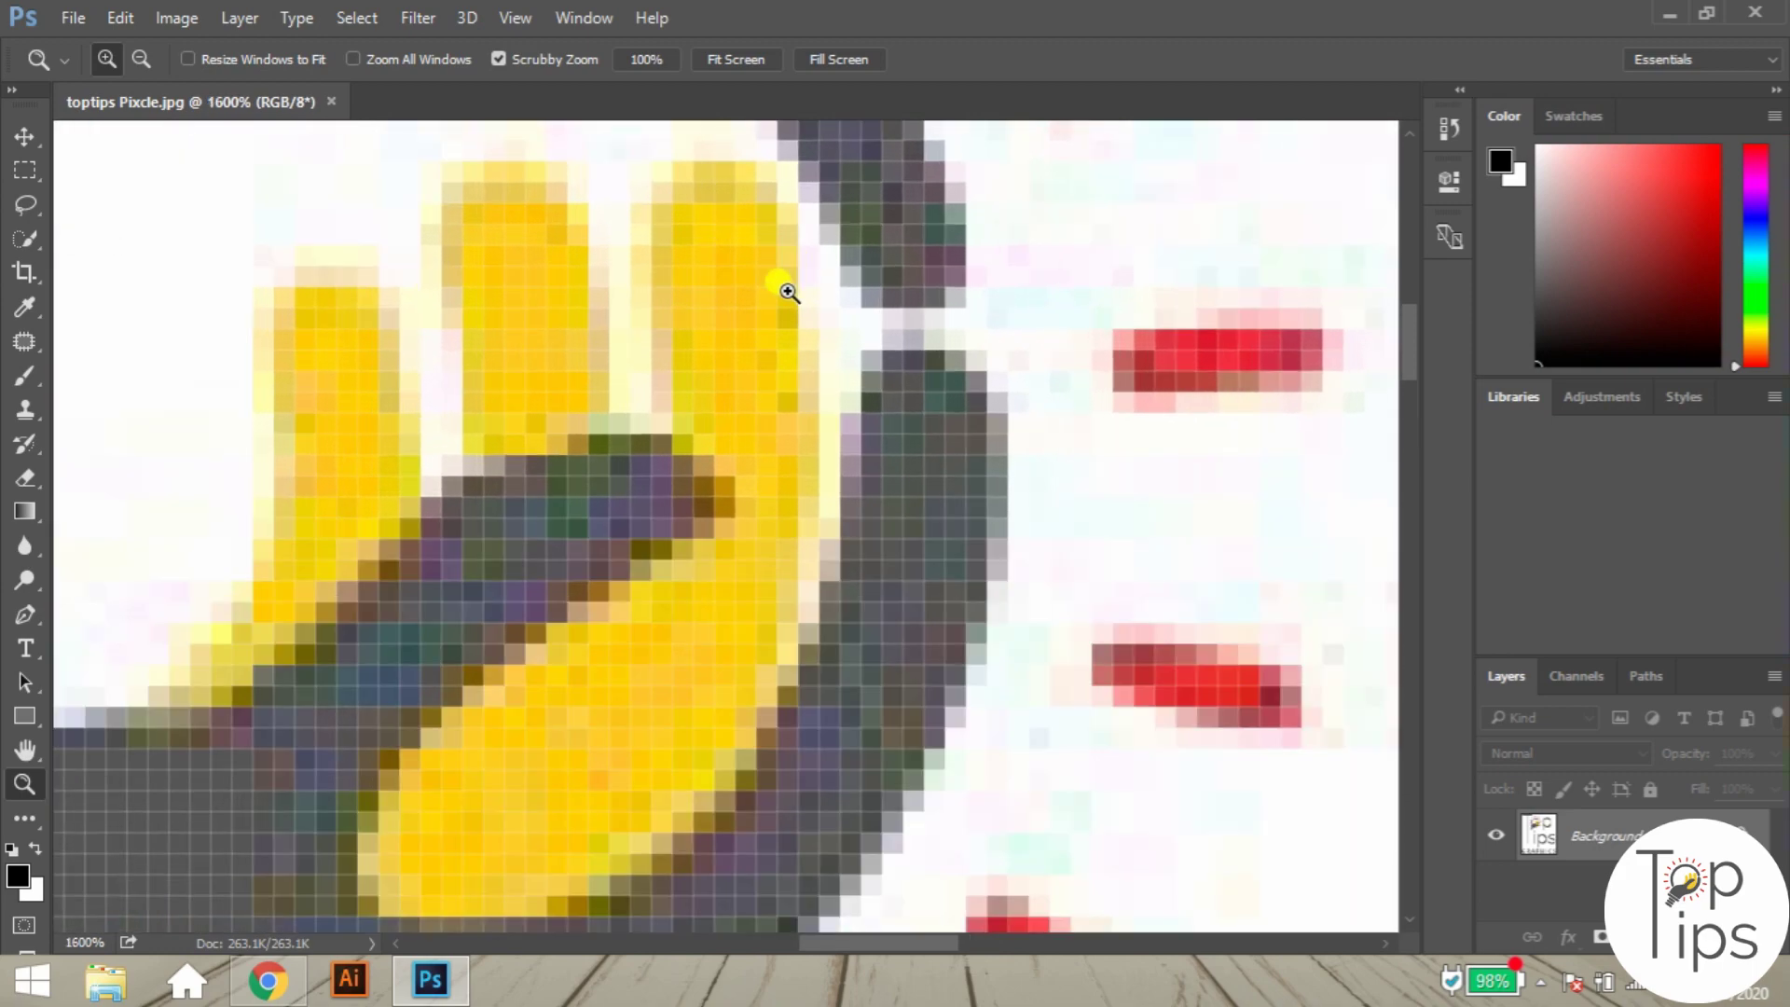
pyautogui.click(788, 292)
pyautogui.click(782, 285)
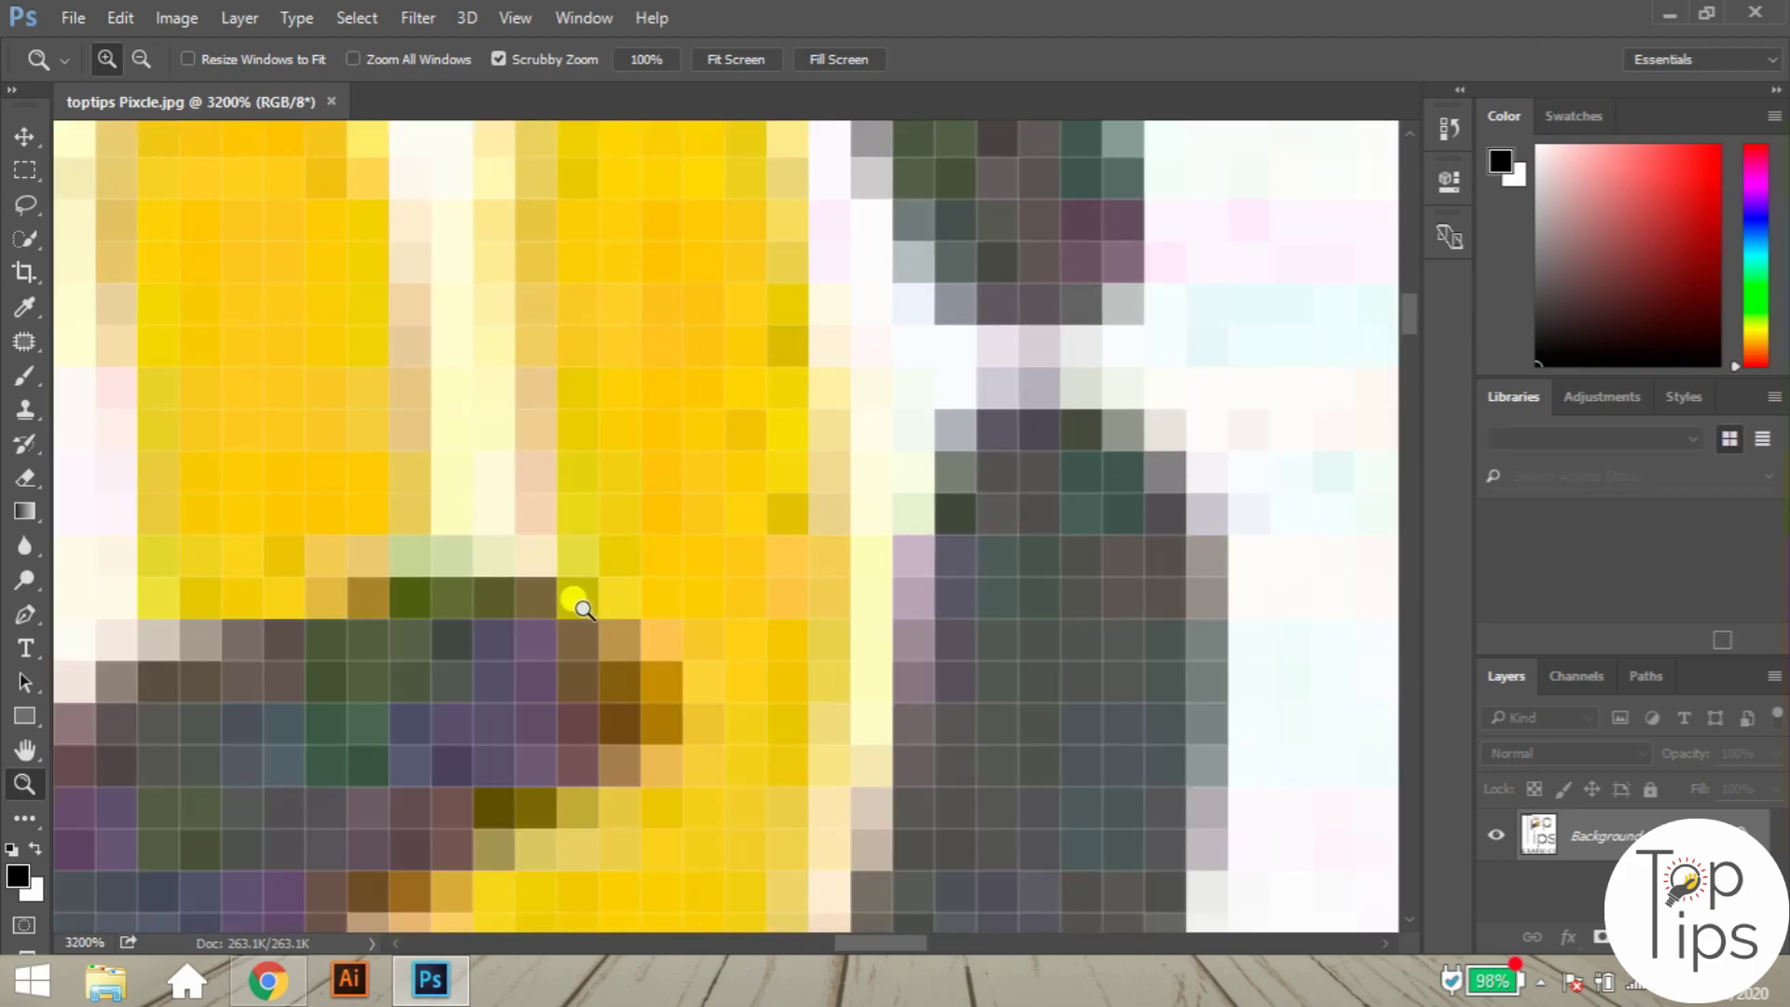
pyautogui.moveTo(415, 612); pyautogui.dragTo(264, 591)
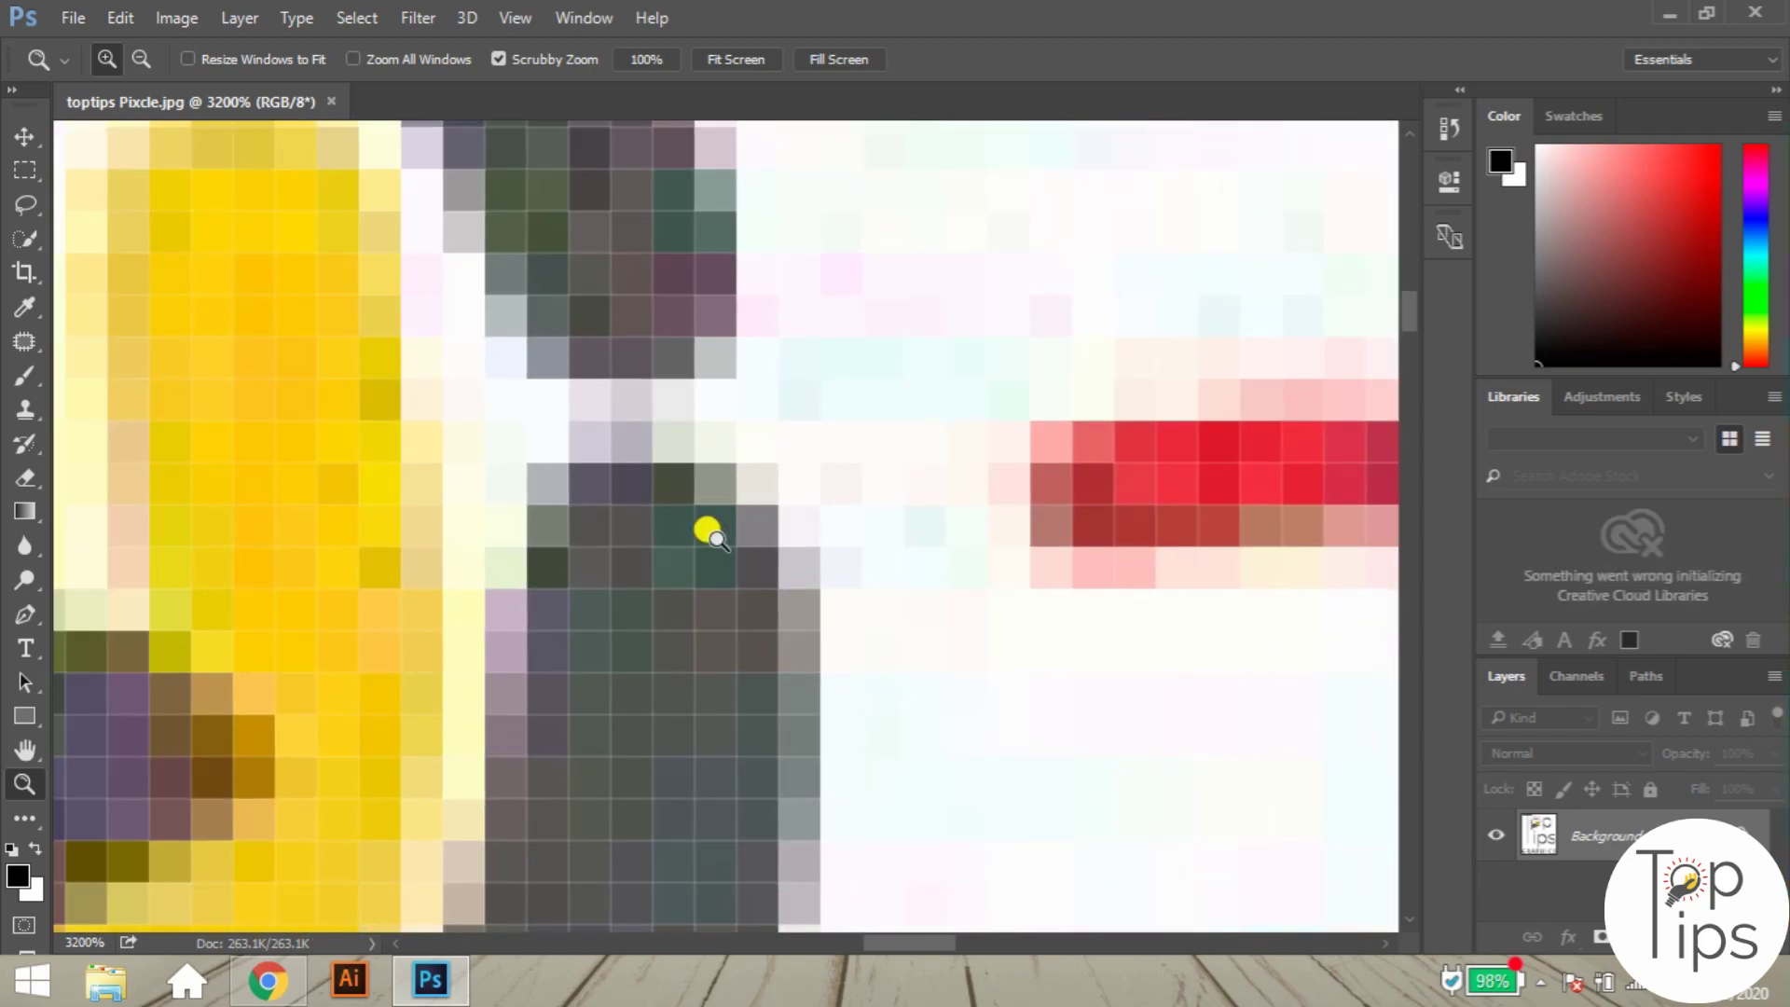
pyautogui.moveTo(588, 593); pyautogui.dragTo(839, 518)
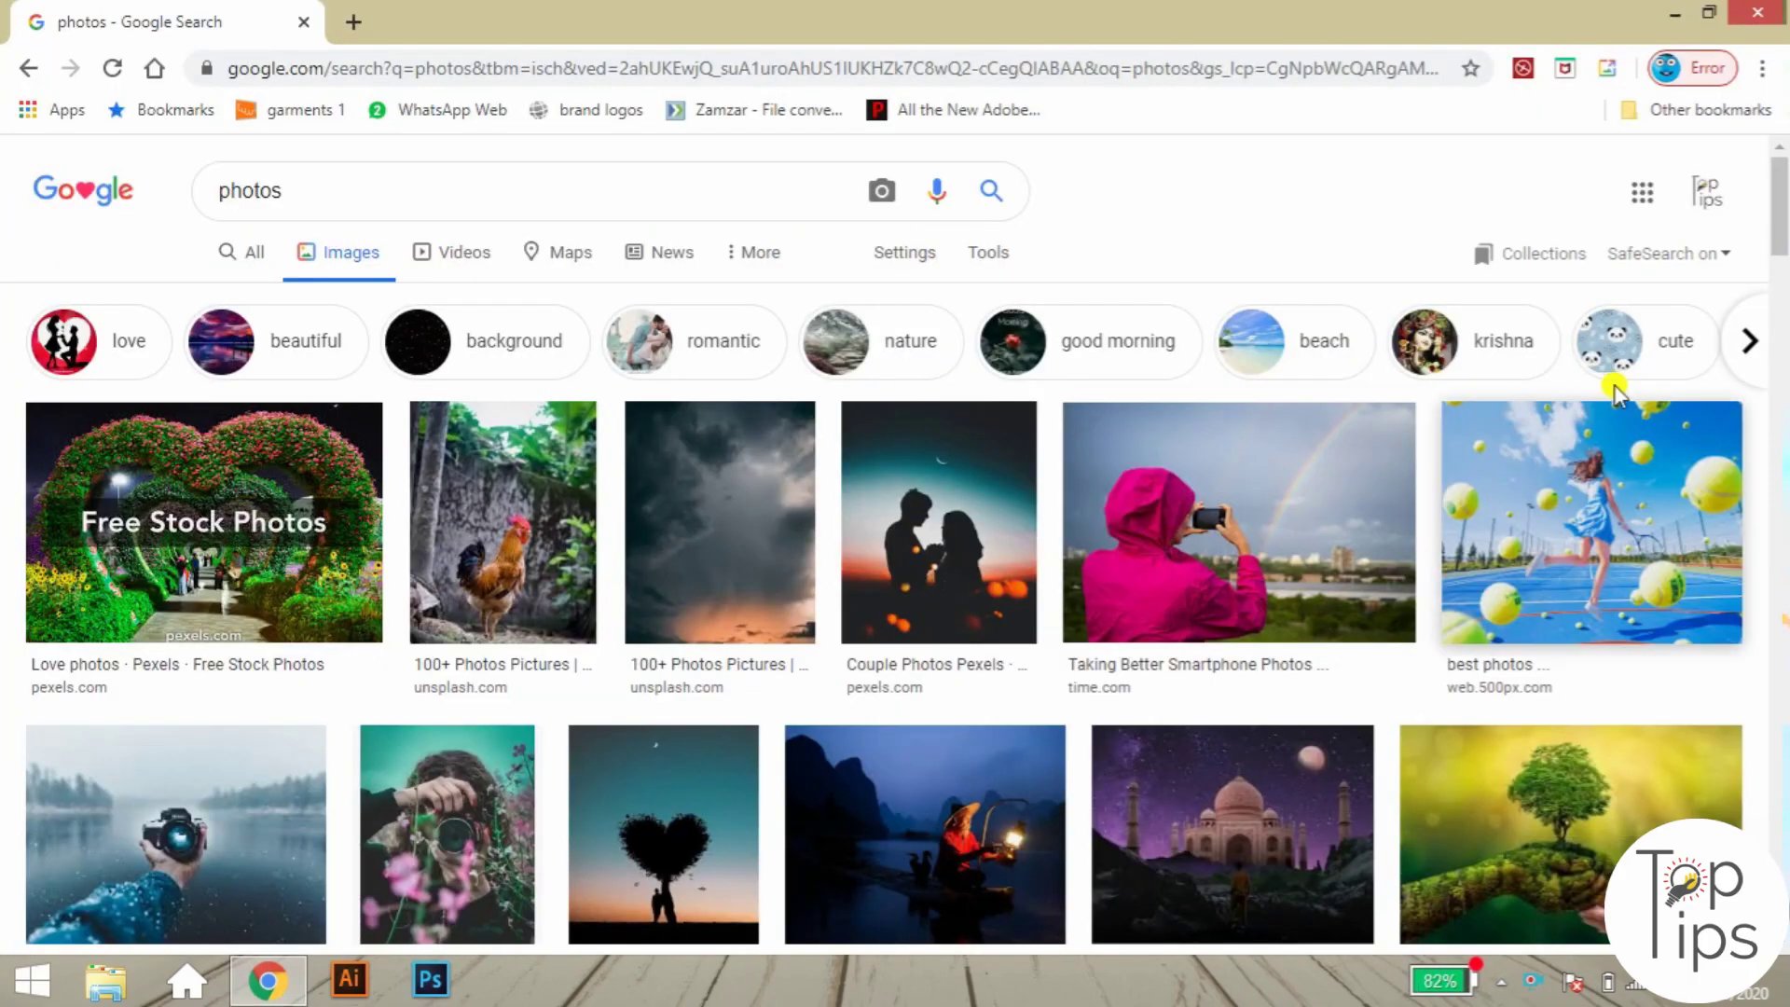
# Switch to Chrome and browse the Google Images results for photos.
pyautogui.moveTo(1781, 207); pyautogui.dragTo(1782, 541)
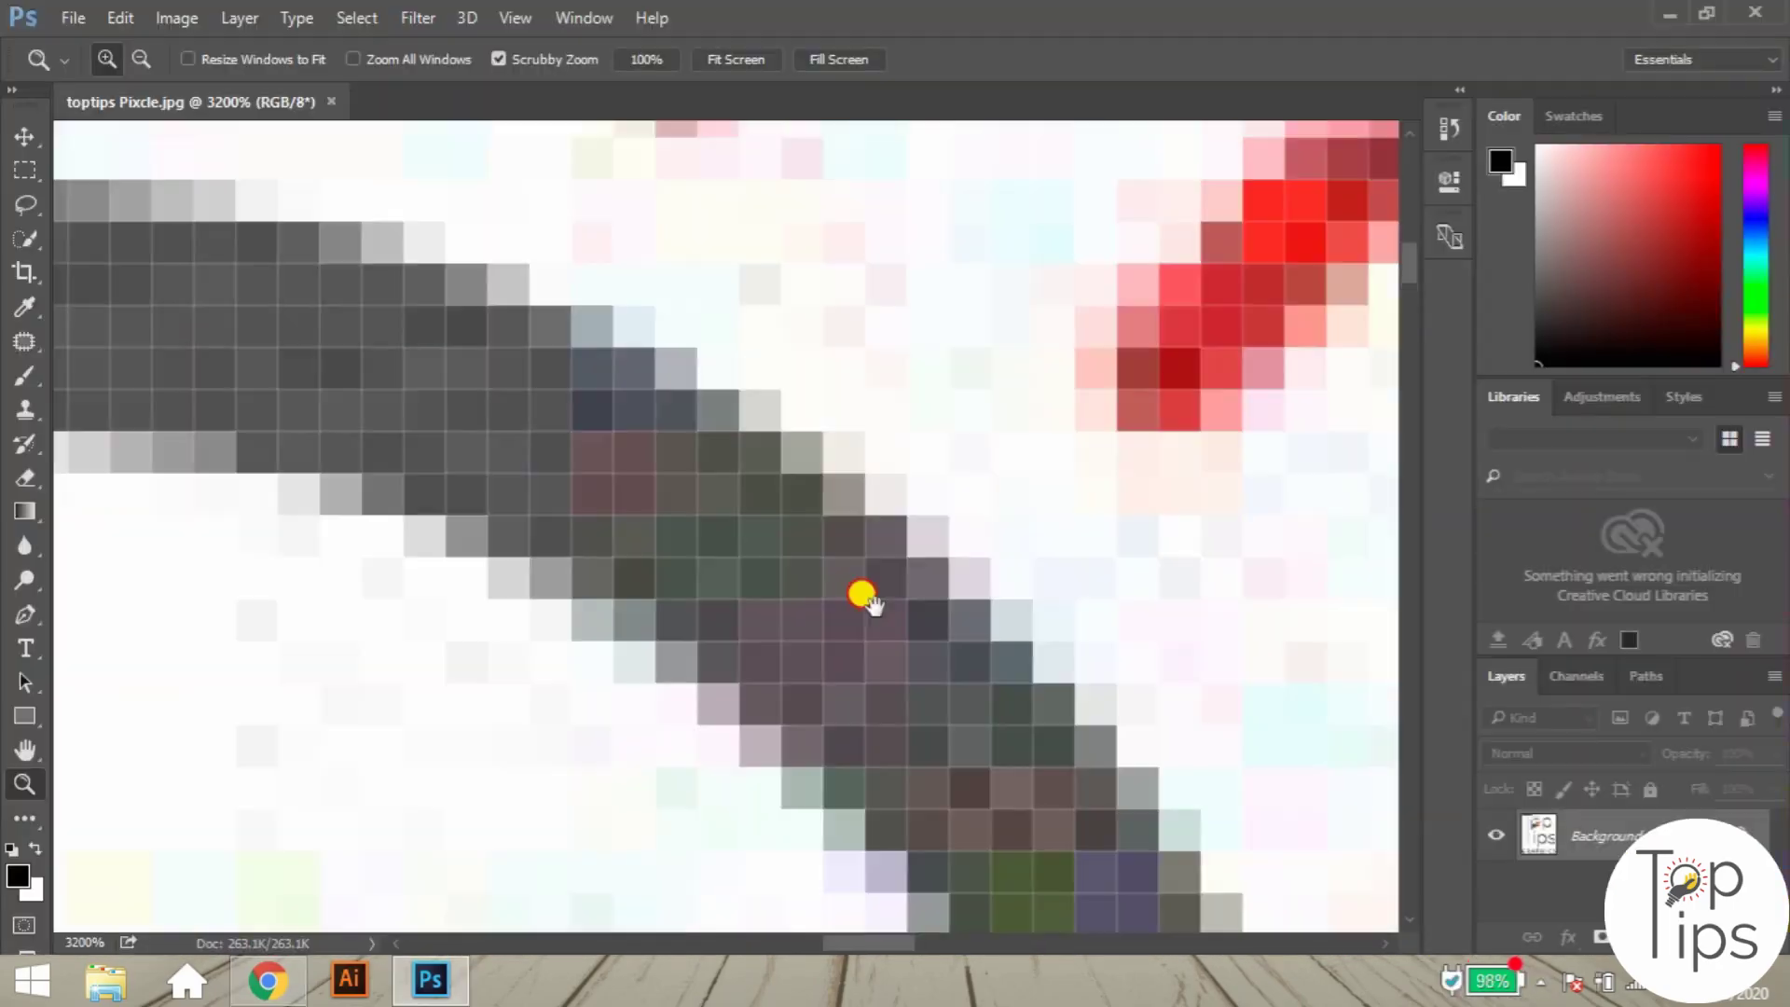
# Switch back to Photoshop, restore the logo's view to 100% and close the program.
pyautogui.hotkey('ctrl', '1')
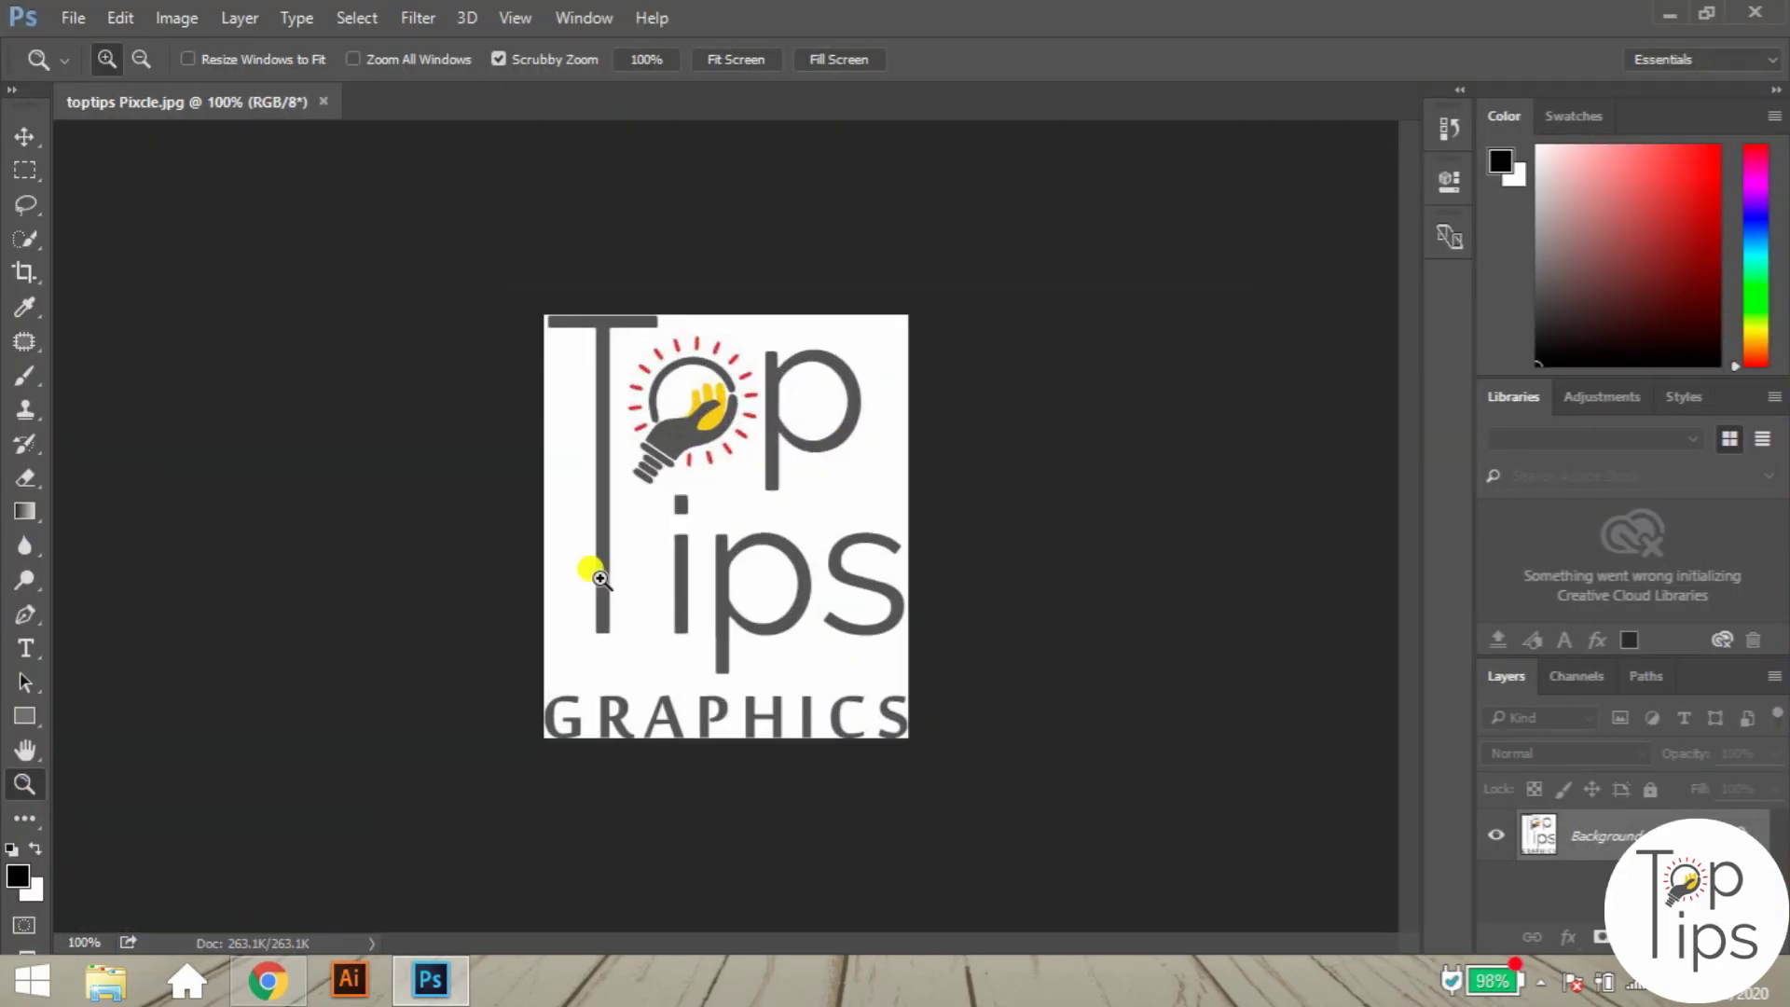
pyautogui.click(1749, 15)
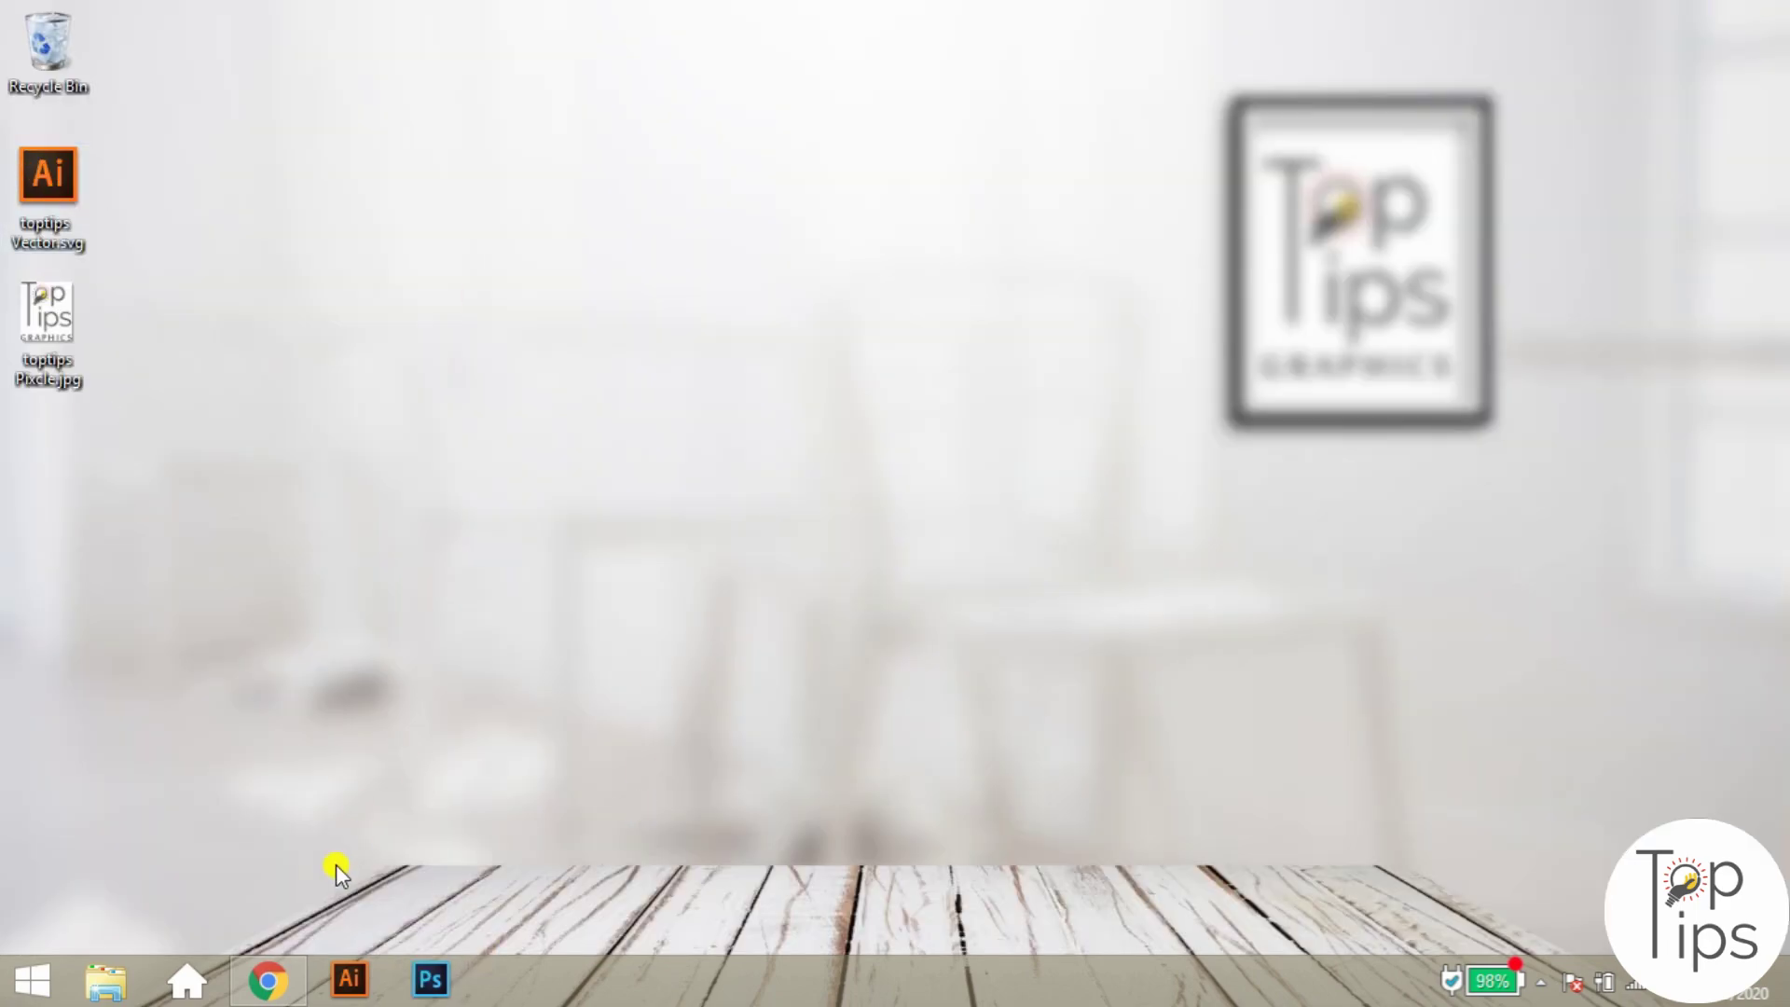
# Launch Illustrator and open the file toptips Vector.svg from the Desktop.
pyautogui.click(355, 984)
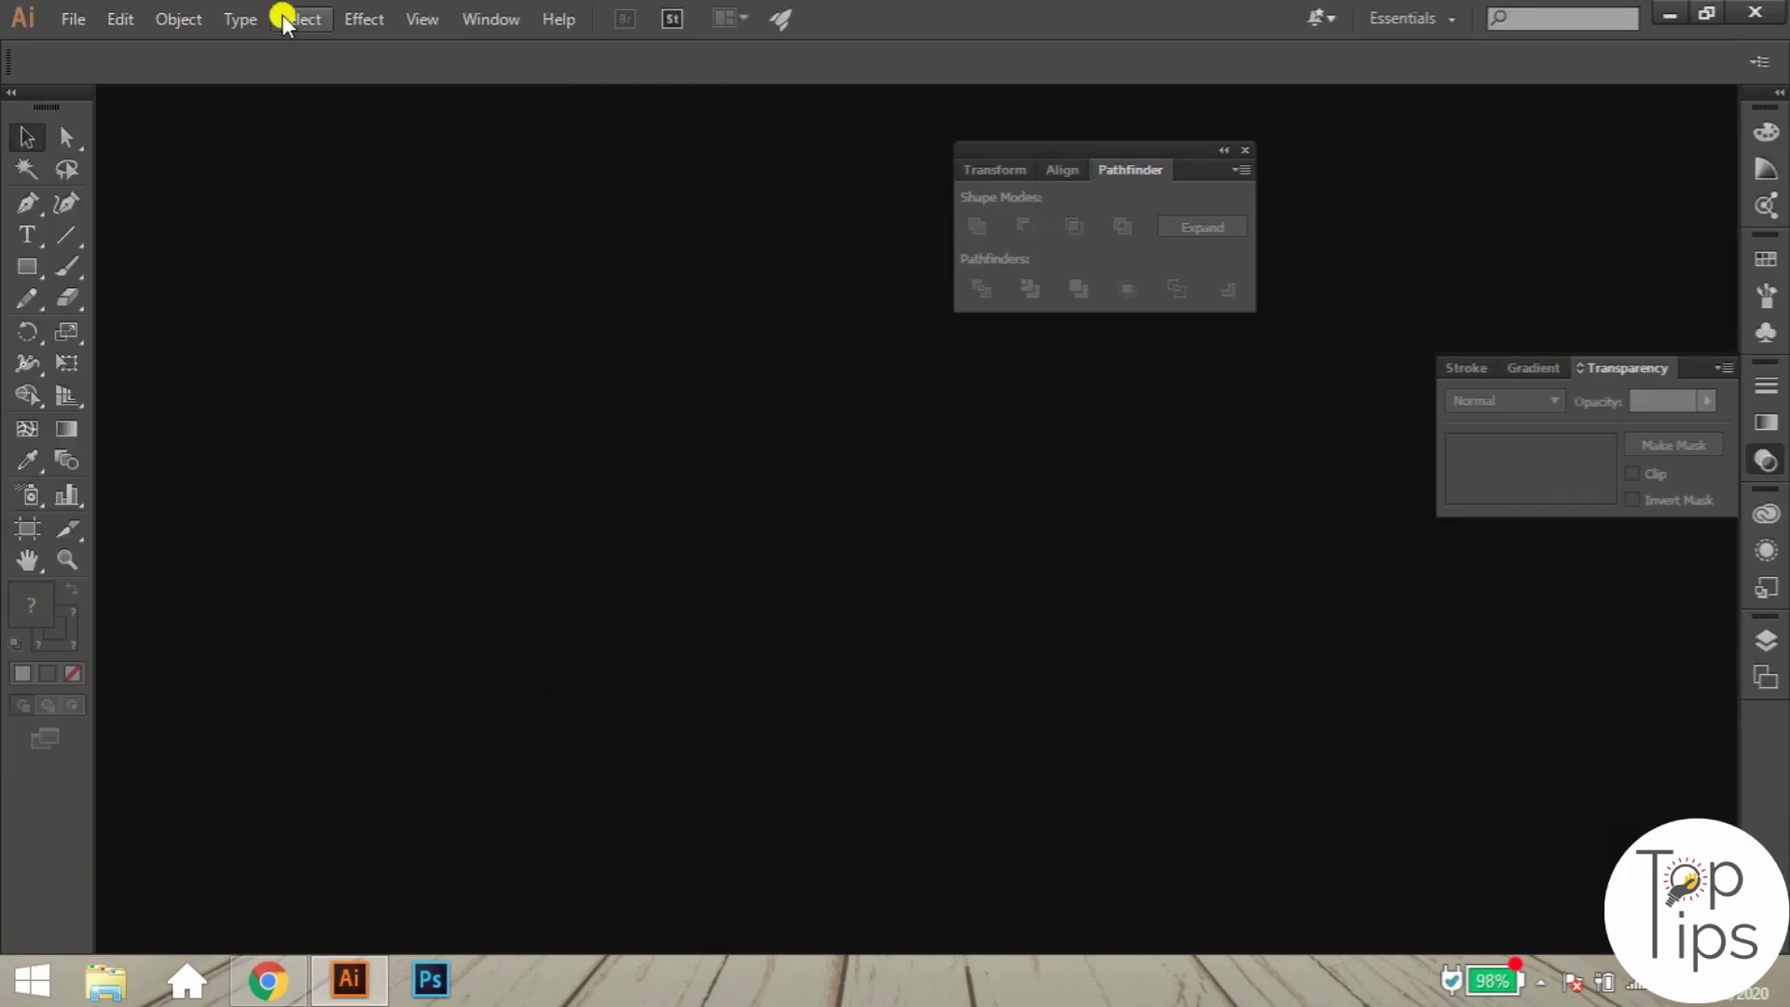
pyautogui.click(73, 19)
pyautogui.click(120, 108)
pyautogui.click(738, 457)
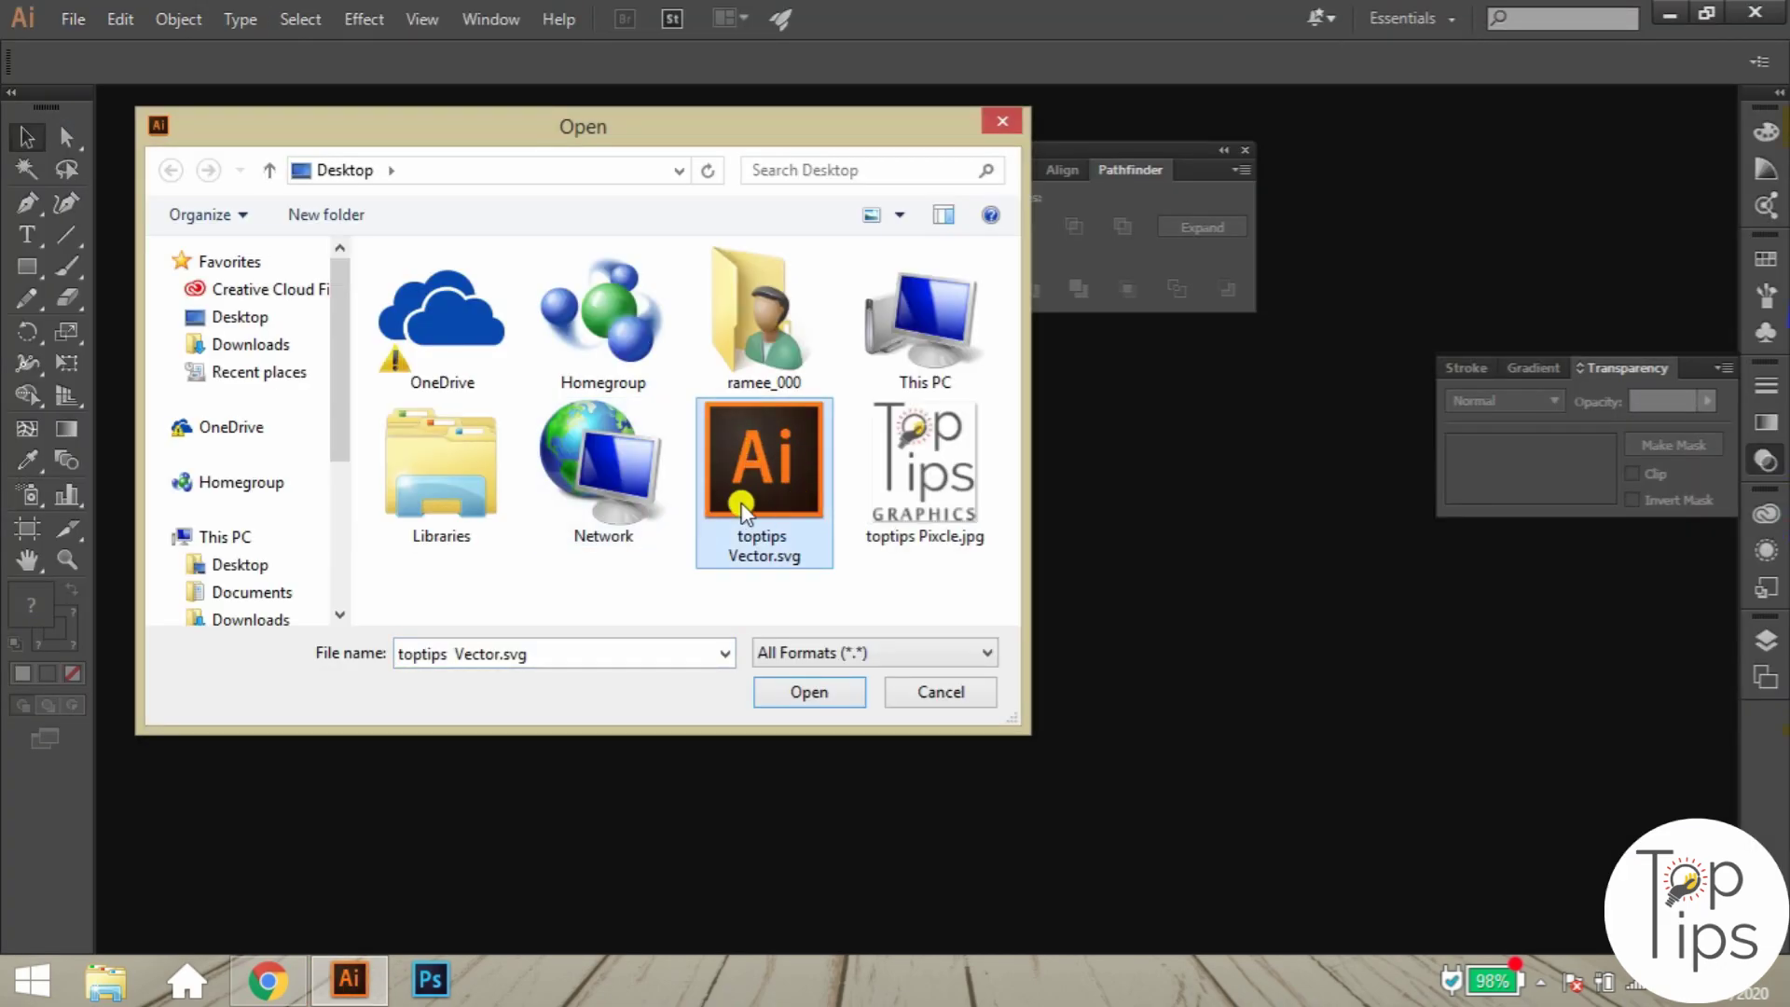
pyautogui.click(781, 694)
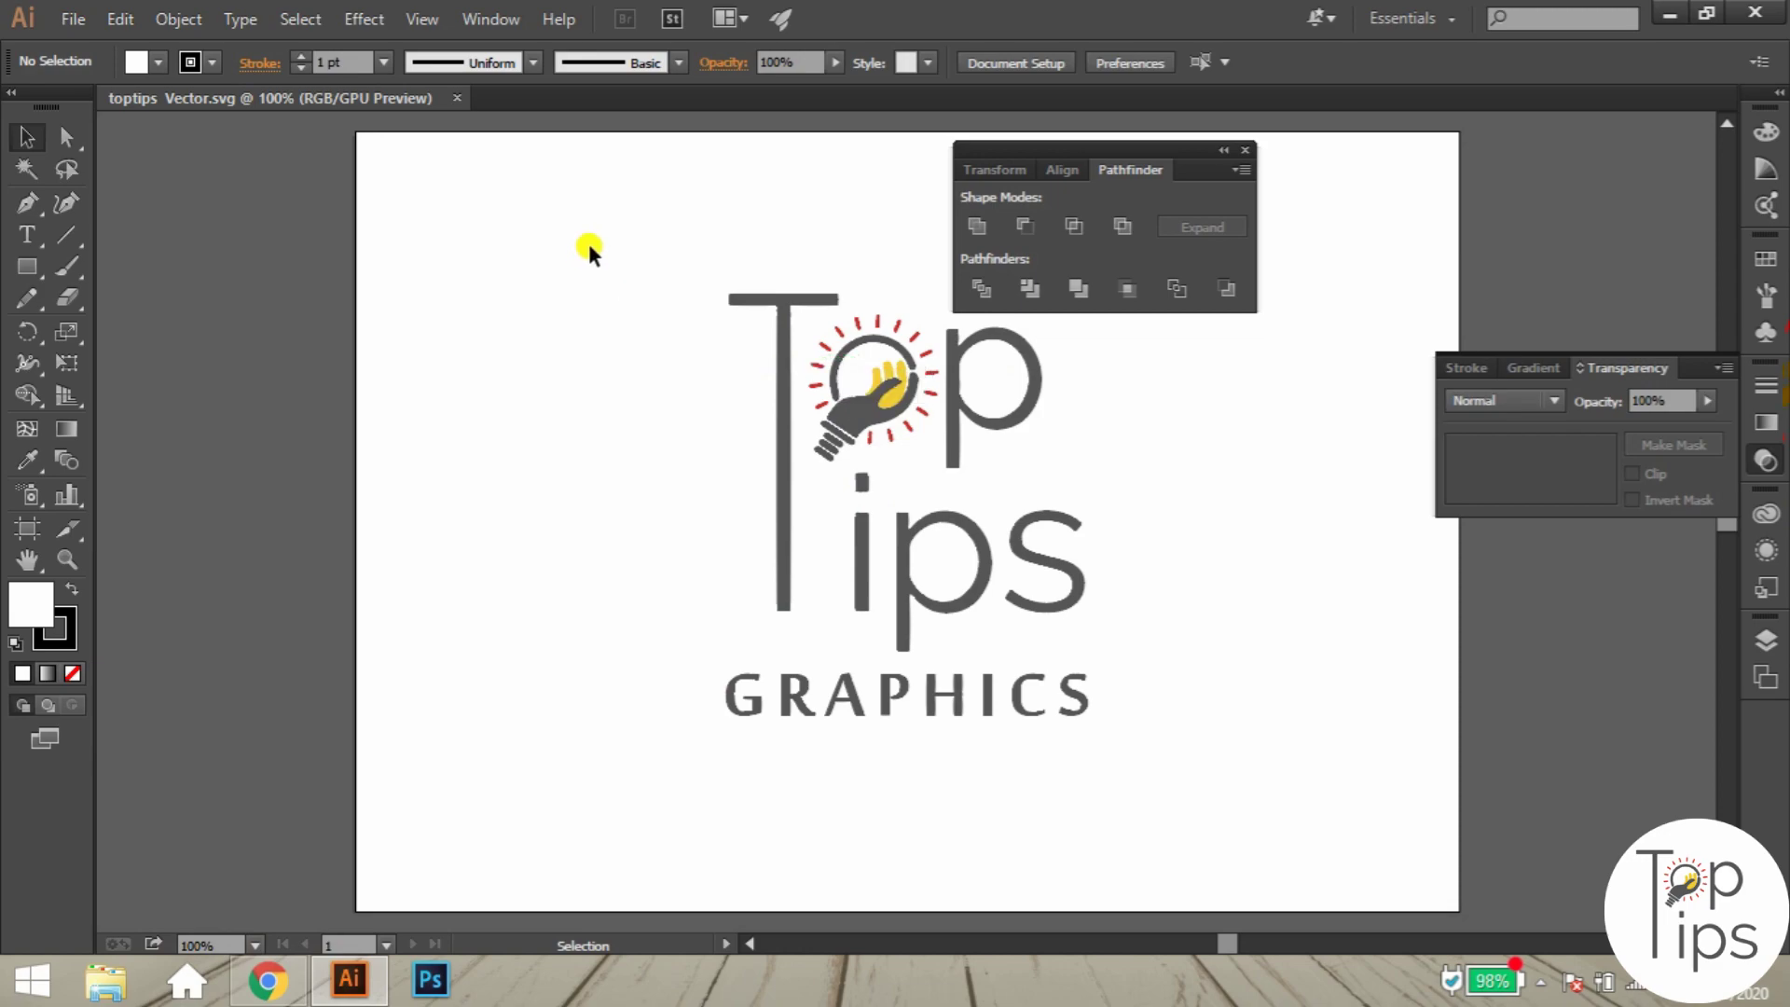
# Magnify the vector logo's hand up to 64000% and examine the edge of a yellow finger.
pyautogui.click(66, 559)
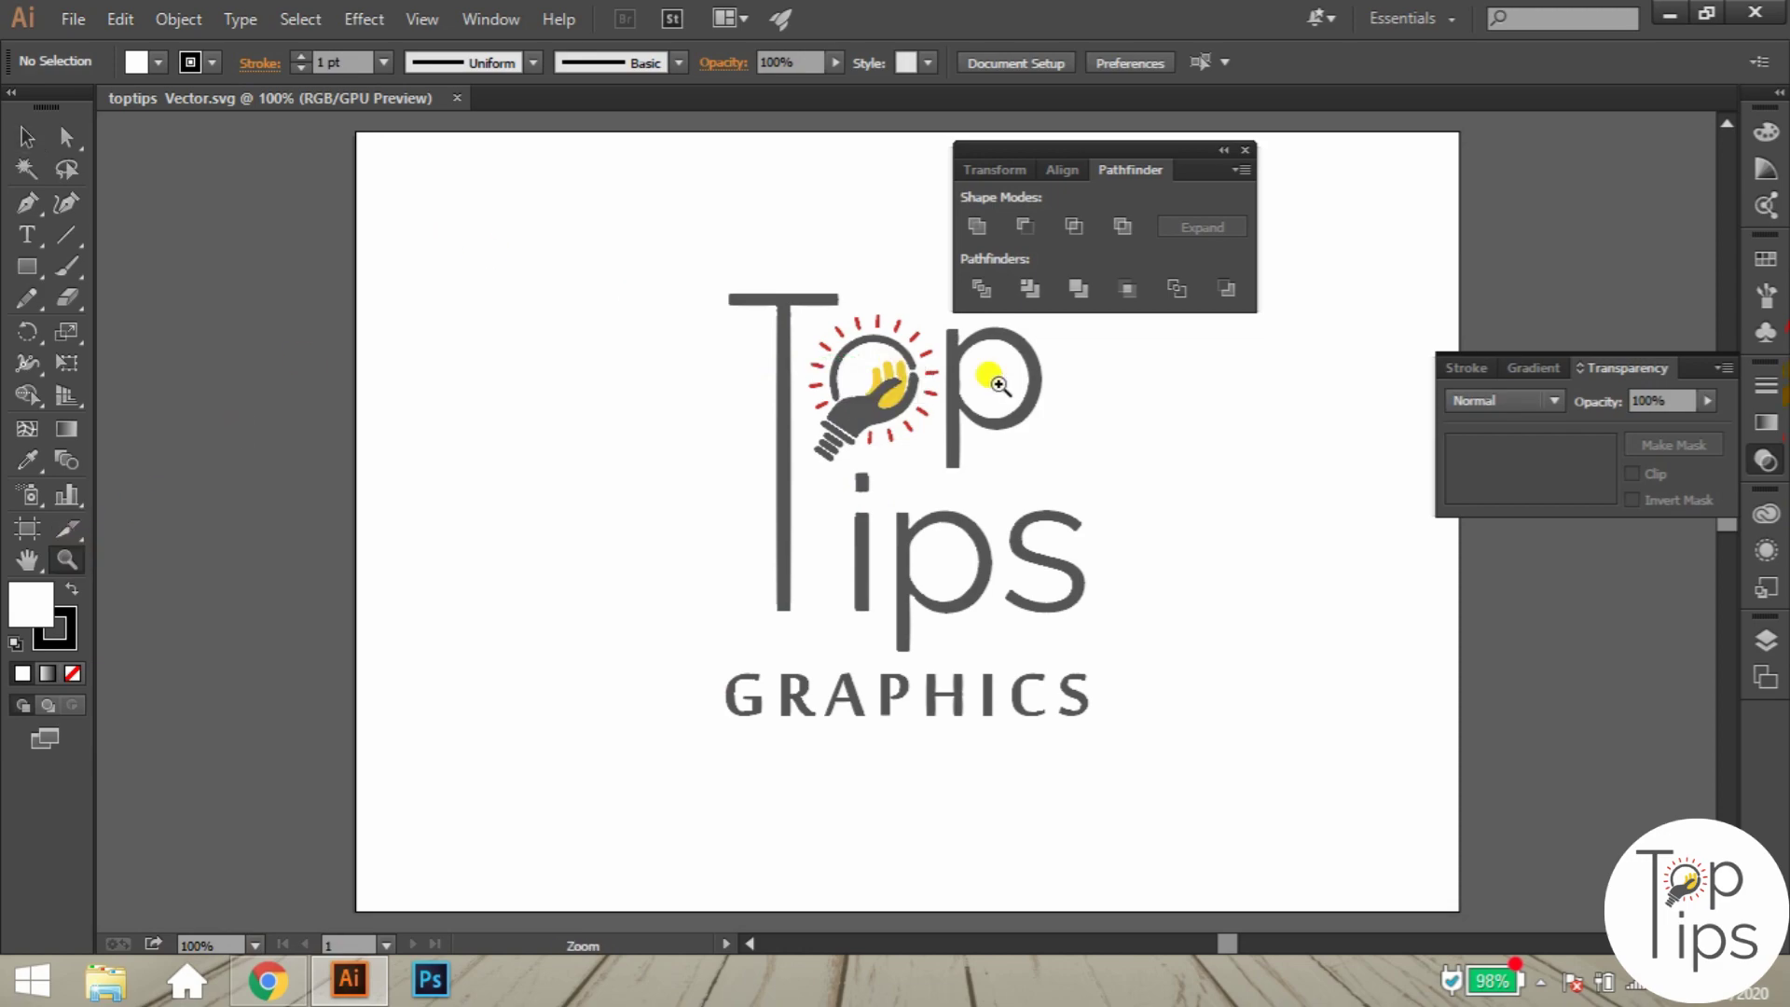
pyautogui.click(890, 359)
pyautogui.click(910, 486)
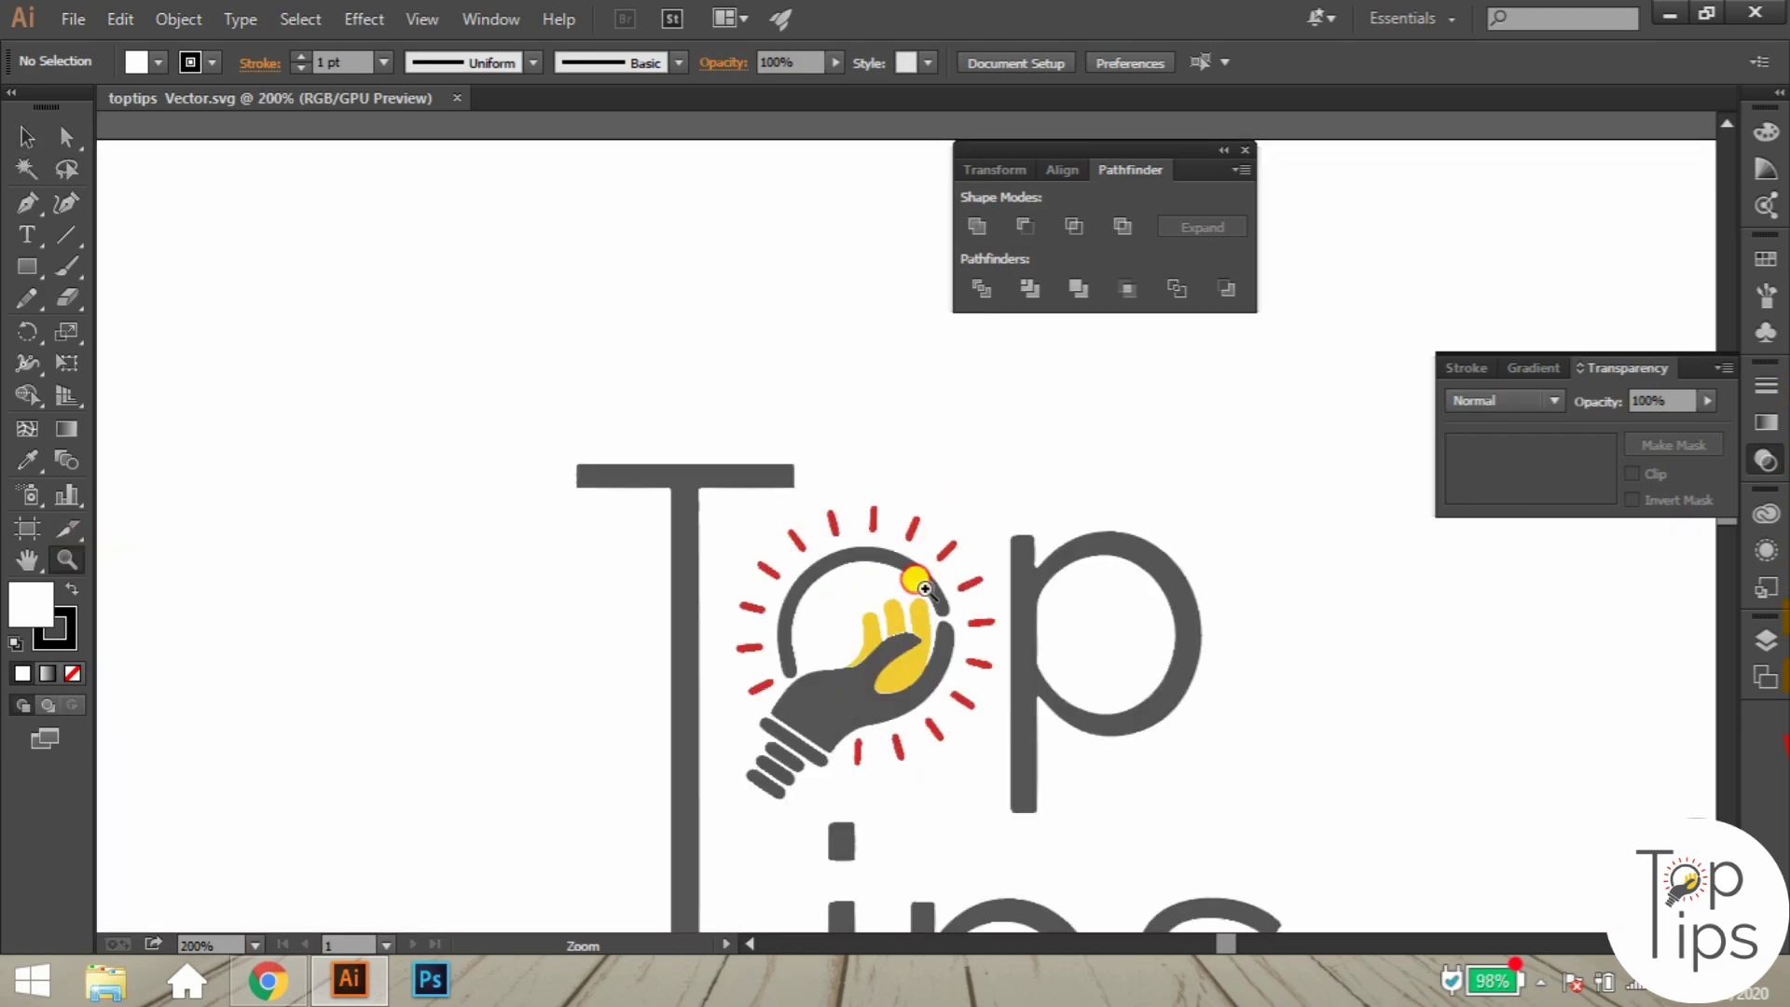
pyautogui.click(951, 522)
pyautogui.click(909, 461)
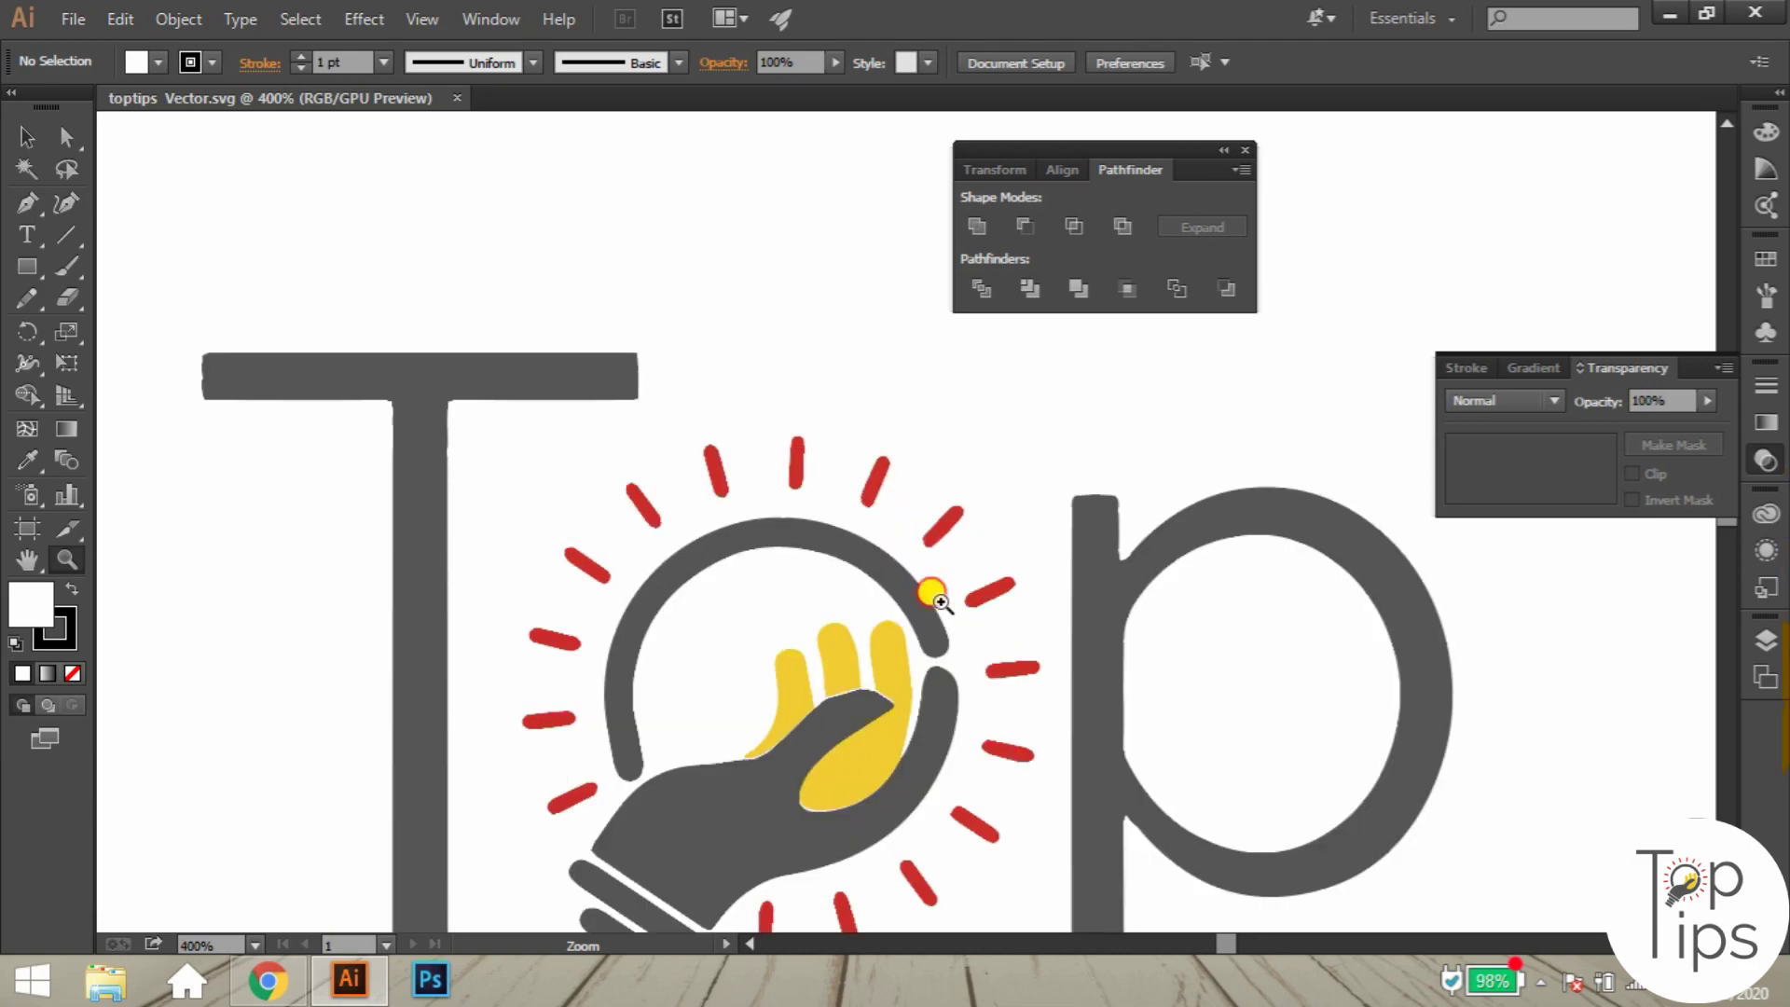
pyautogui.click(929, 591)
pyautogui.click(861, 562)
pyautogui.click(922, 464)
pyautogui.click(923, 466)
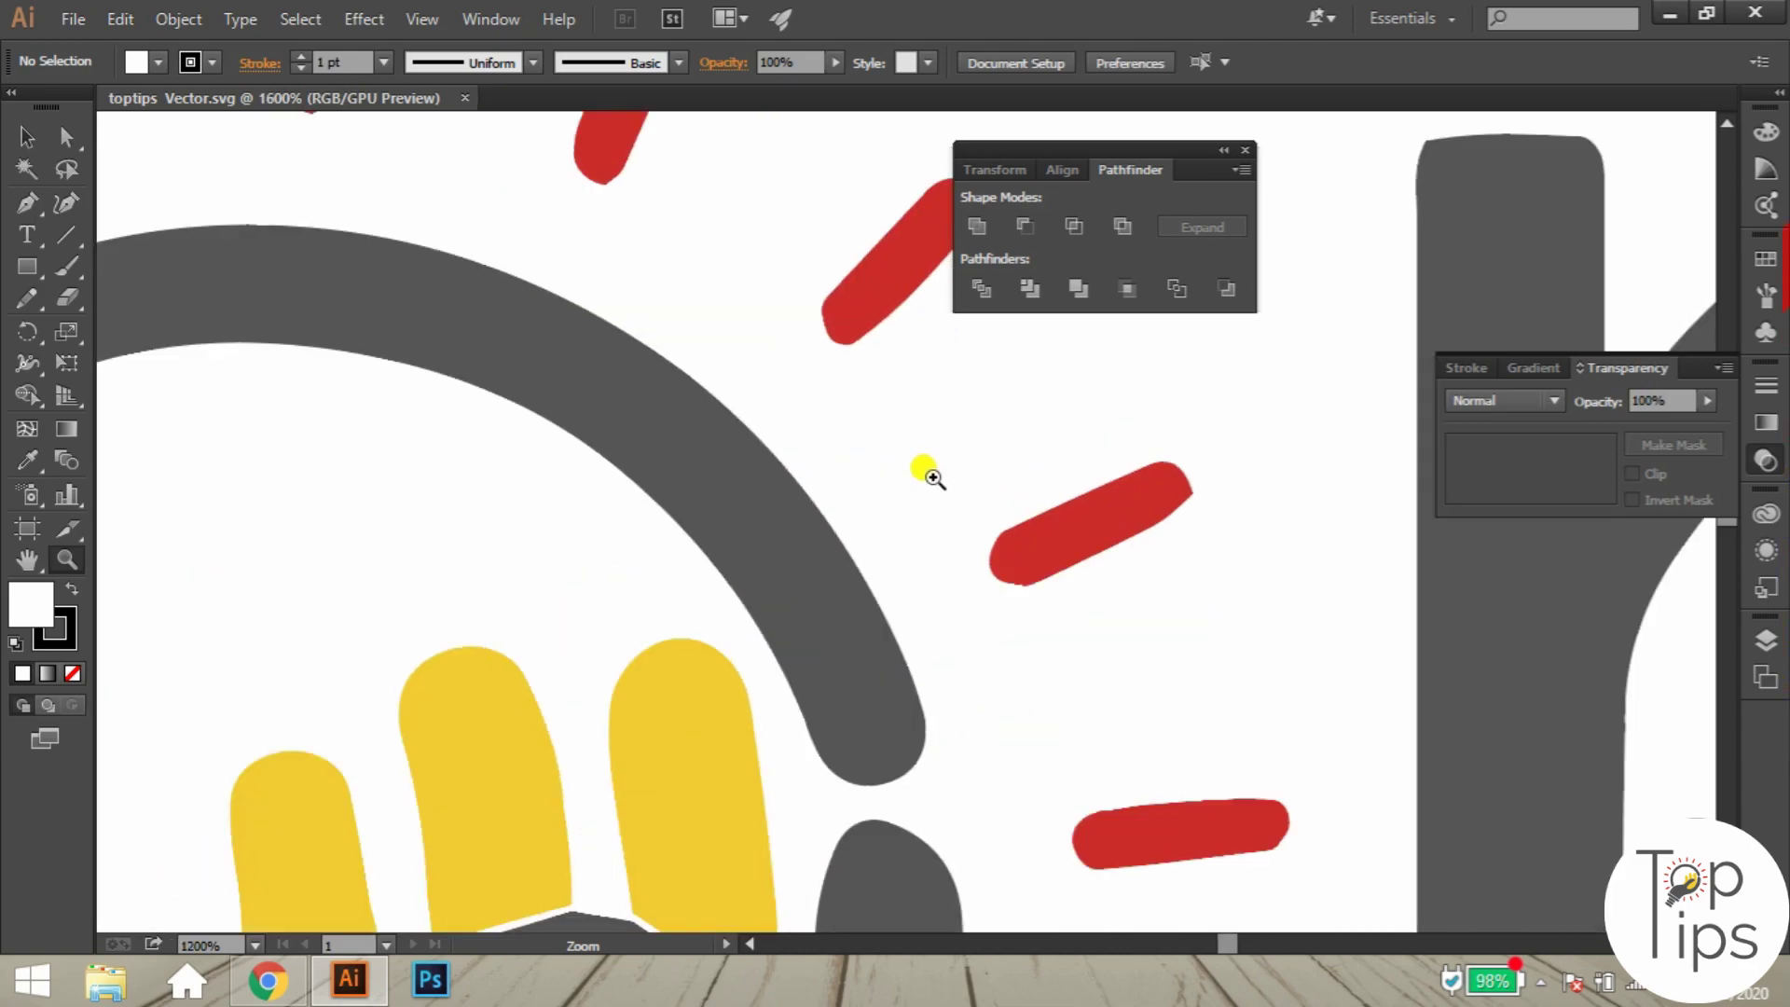
pyautogui.click(809, 632)
pyautogui.click(746, 548)
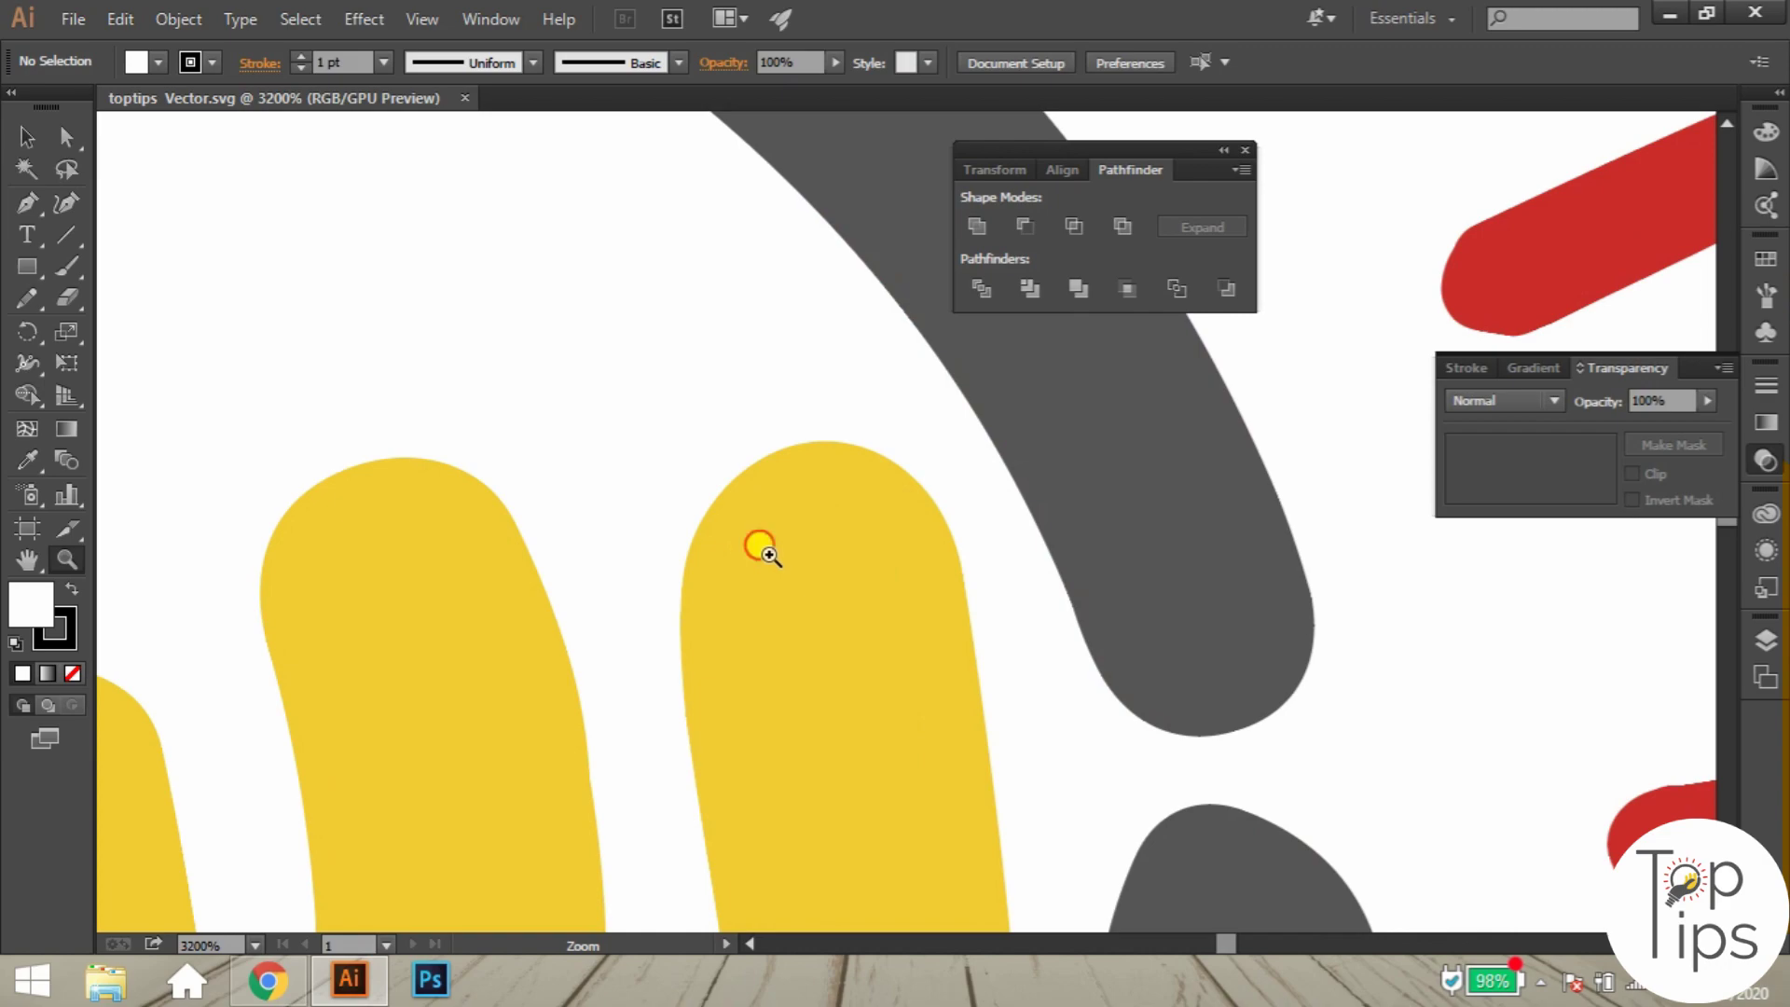
pyautogui.click(759, 540)
pyautogui.click(1073, 461)
pyautogui.moveTo(1170, 439); pyautogui.dragTo(827, 180)
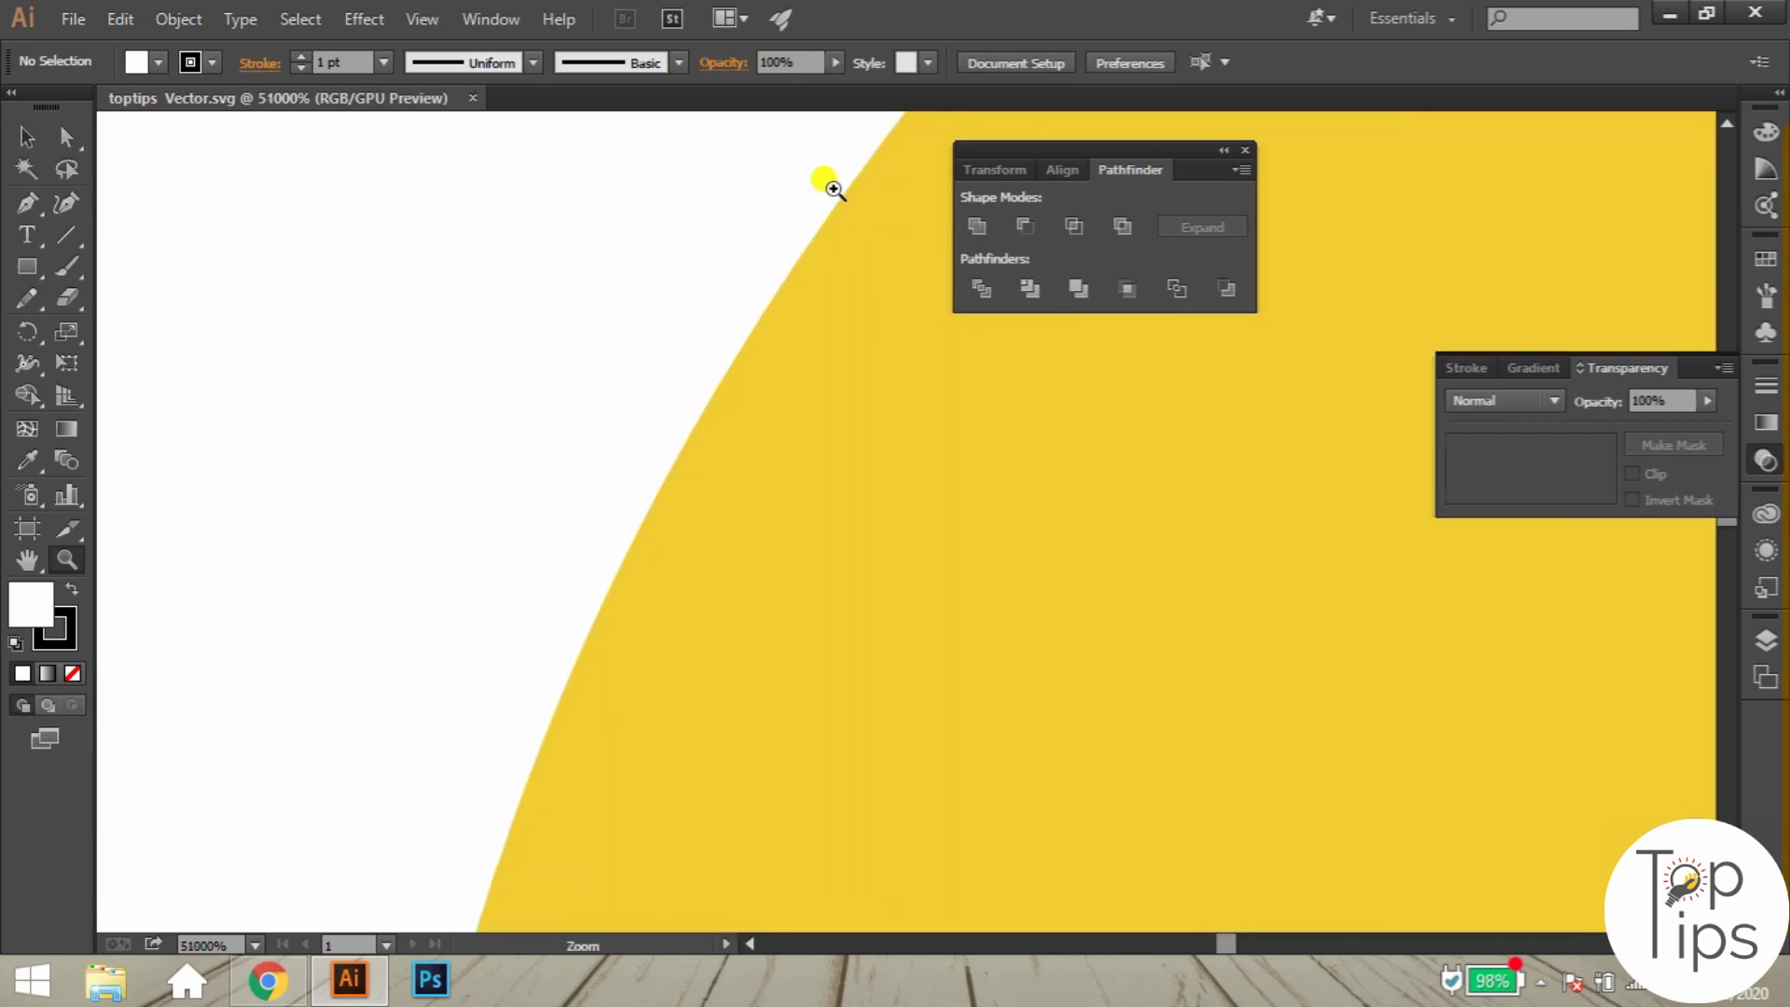
pyautogui.click(746, 475)
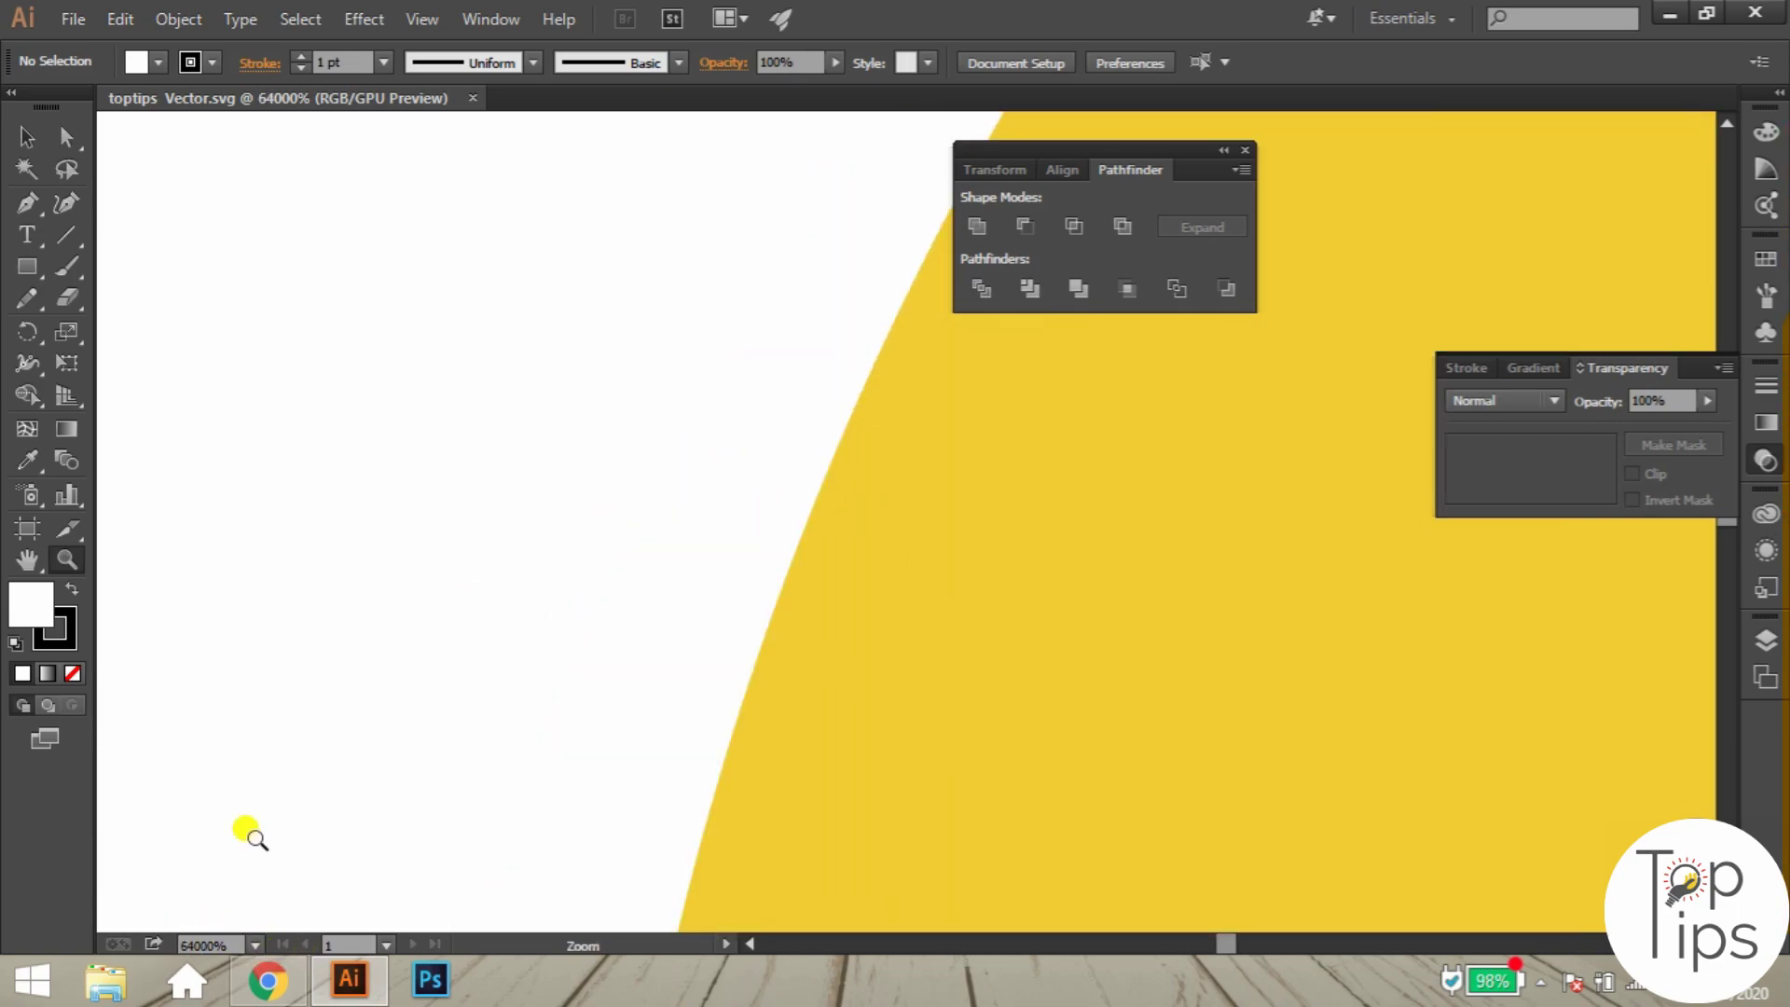
# Zoom back out to 100% and view the whole vector logo.
pyautogui.hotkey('ctrl', '-')
pyautogui.hotkey('ctrl', '-')
pyautogui.hotkey('ctrl', '-')
pyautogui.hotkey('ctrl', '-')
pyautogui.hotkey('ctrl', '-')
pyautogui.hotkey('ctrl', '-')
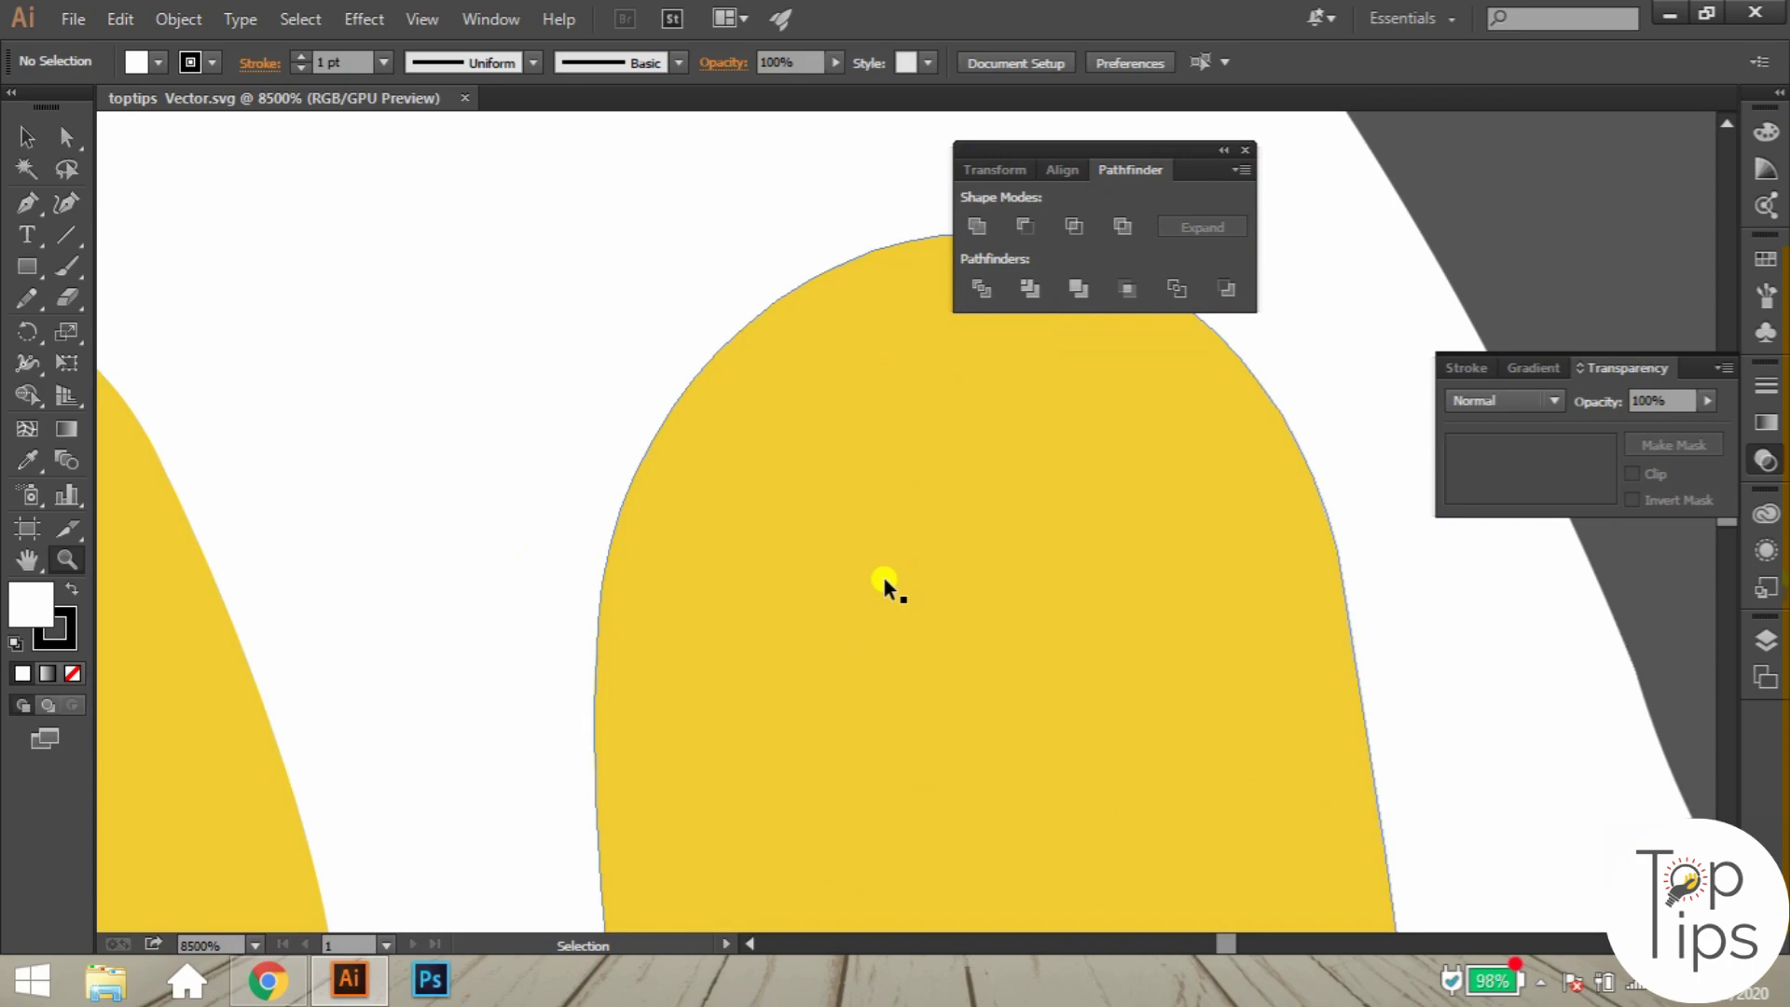
pyautogui.hotkey('ctrl', '-')
pyautogui.hotkey('ctrl', '-')
pyautogui.hotkey('ctrl', '-')
pyautogui.hotkey('ctrl', '-')
pyautogui.hotkey('ctrl', '-')
pyautogui.hotkey('ctrl', '-')
pyautogui.hotkey('ctrl', '-')
pyautogui.hotkey('ctrl', '-')
pyautogui.hotkey('ctrl', '-')
pyautogui.hotkey('ctrl', '-')
pyautogui.hotkey('ctrl', '-')
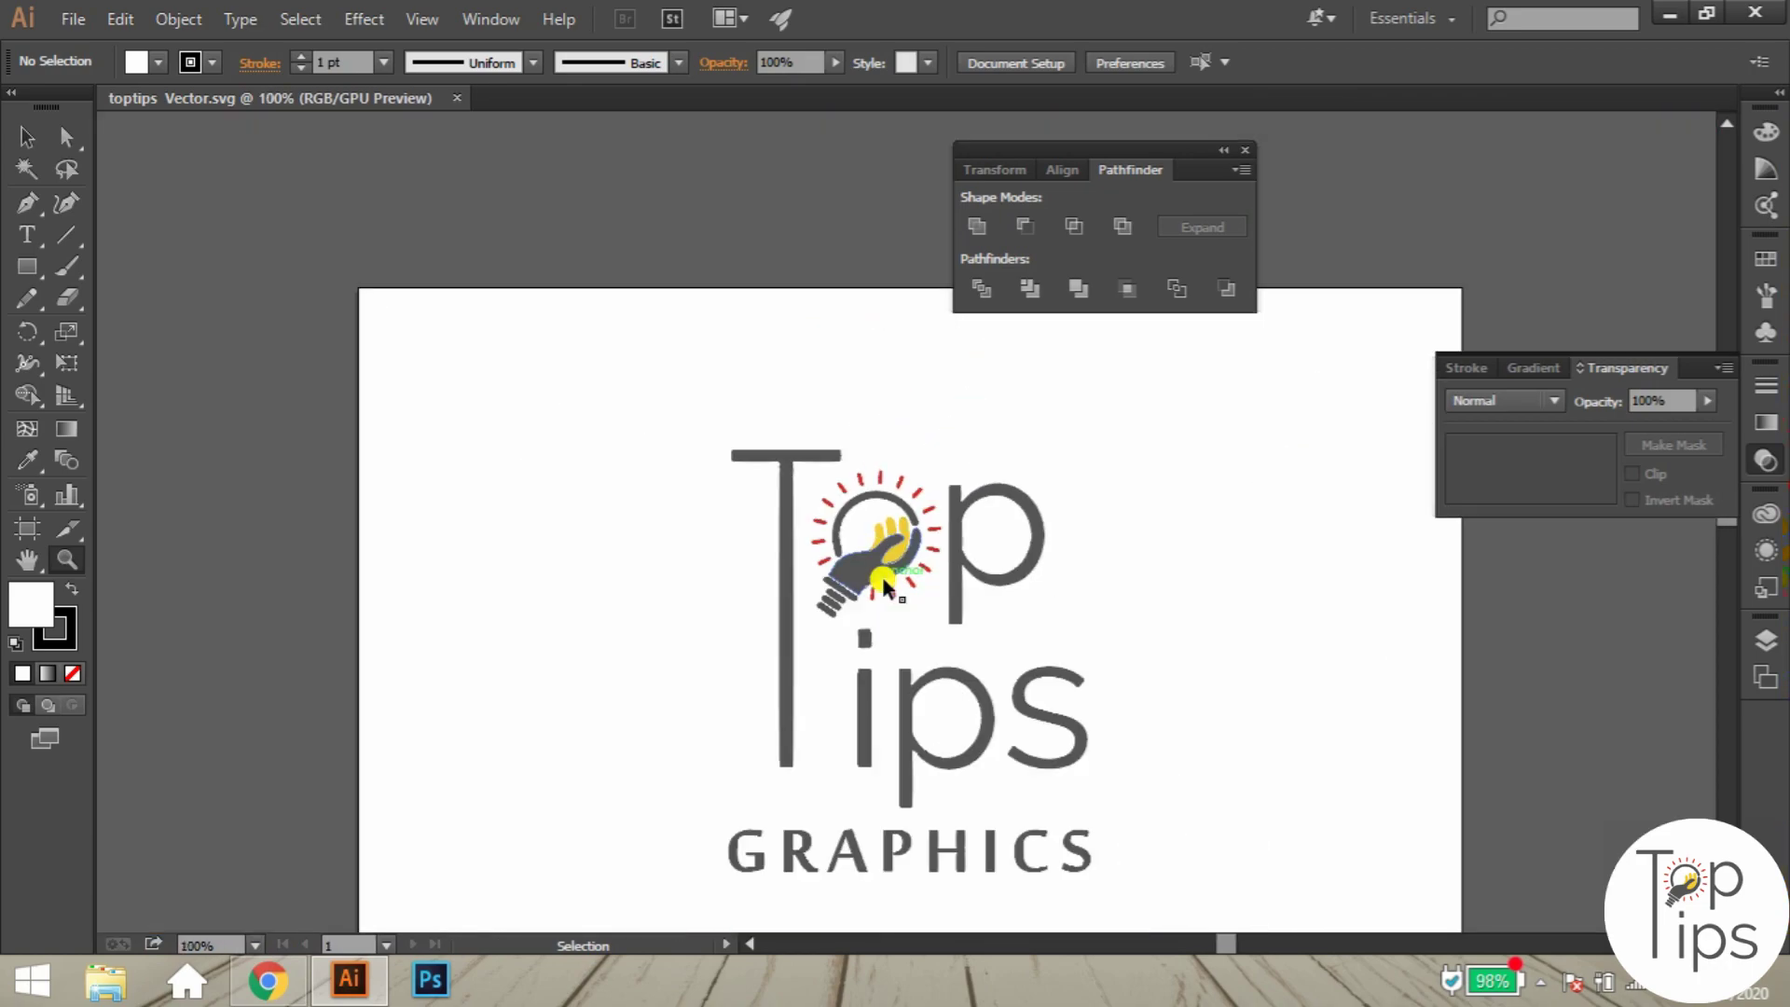
pyautogui.click(879, 580)
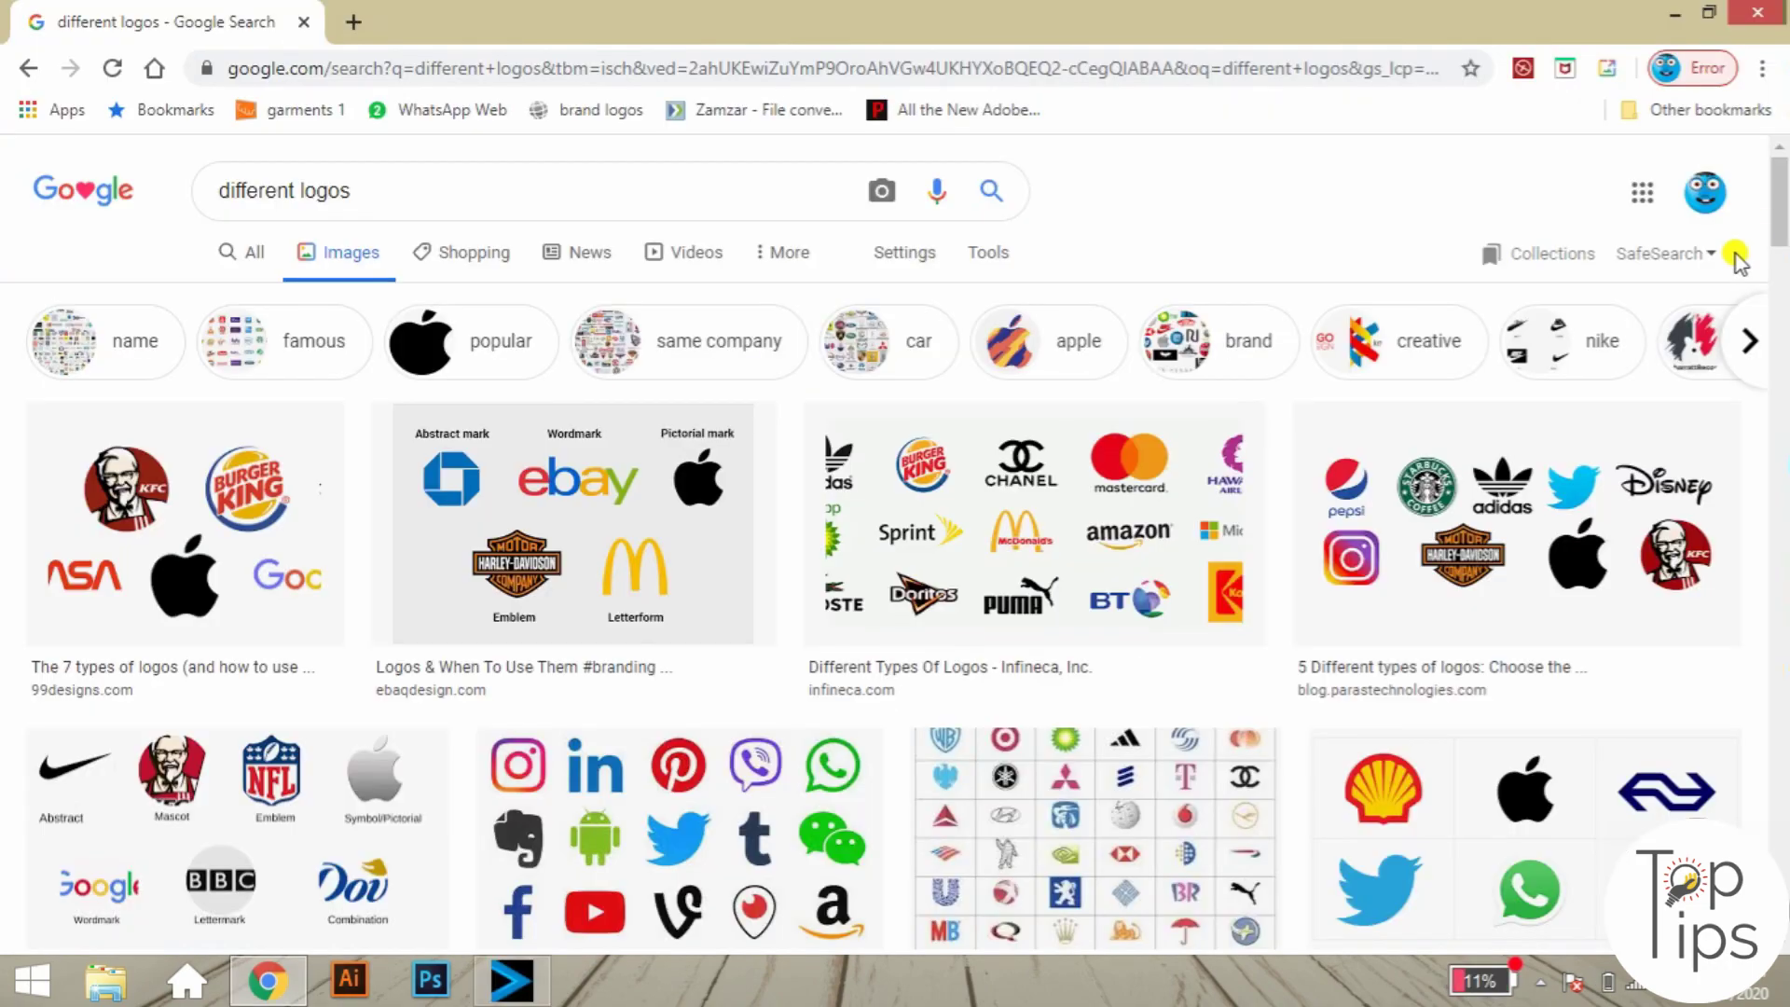
# Switch to Chrome and browse the Google Images results for different logos.
pyautogui.moveTo(1779, 196); pyautogui.dragTo(1781, 550)
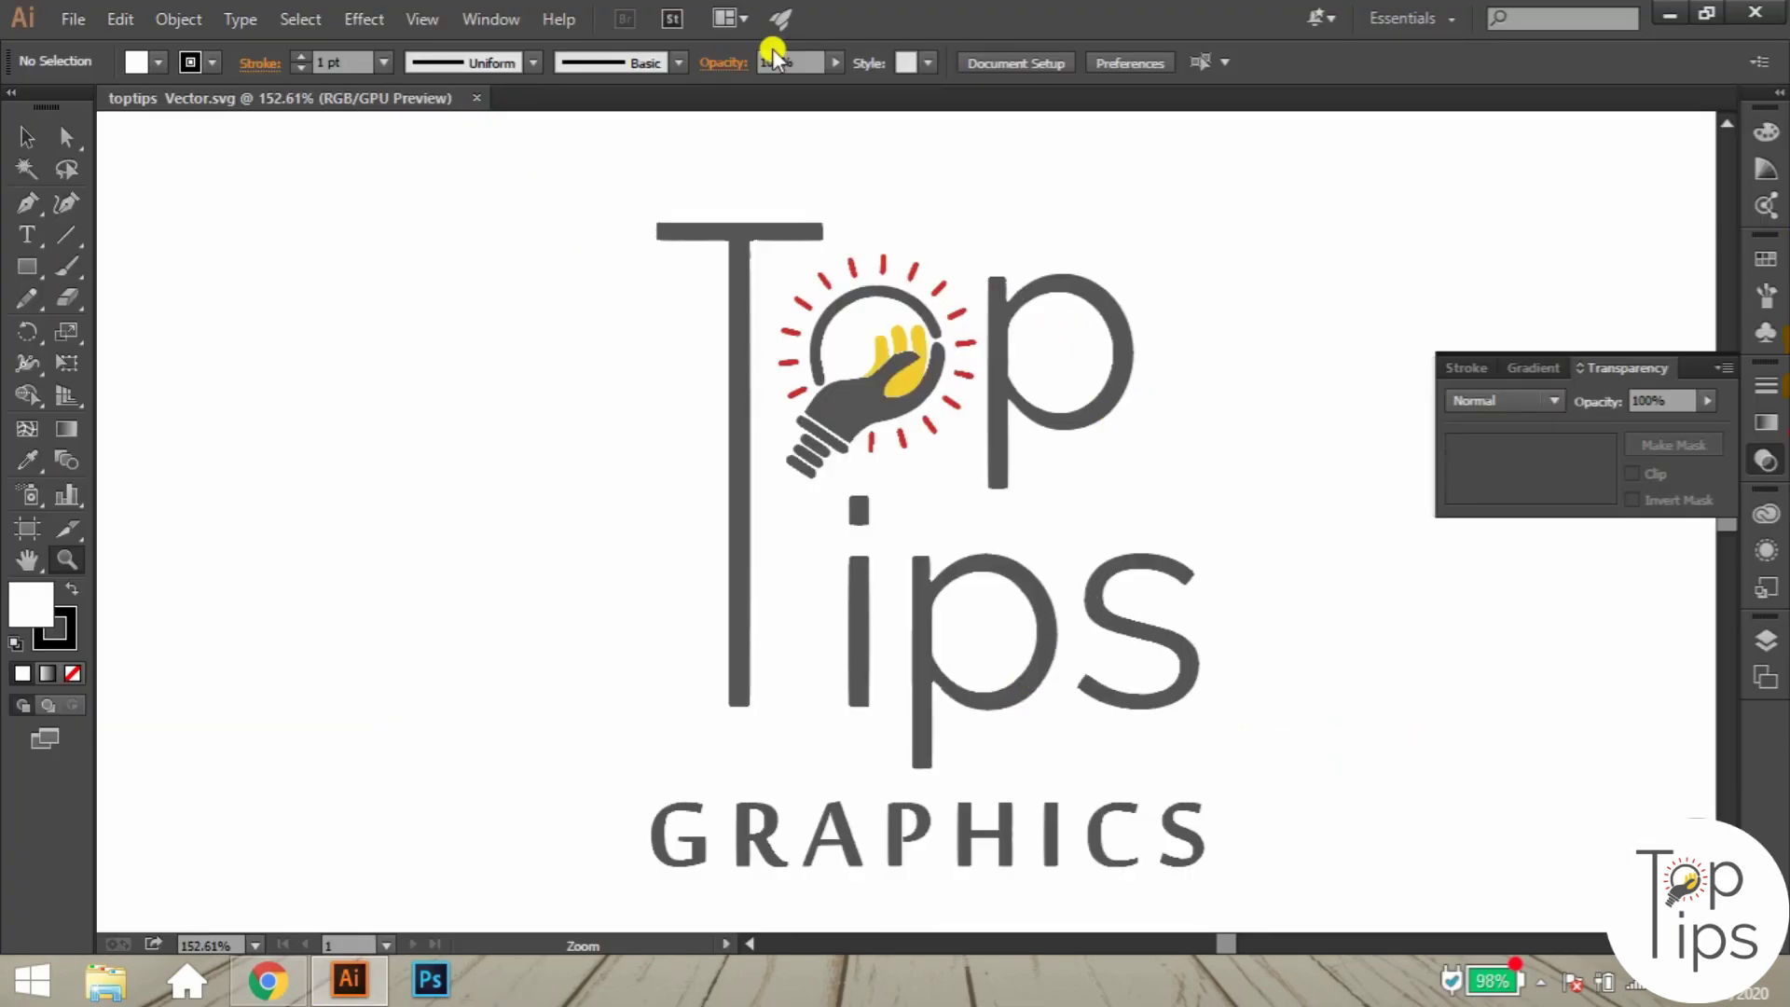
# Close and relaunch Illustrator, and arrange its toolbox in a single column.
pyautogui.click(1757, 17)
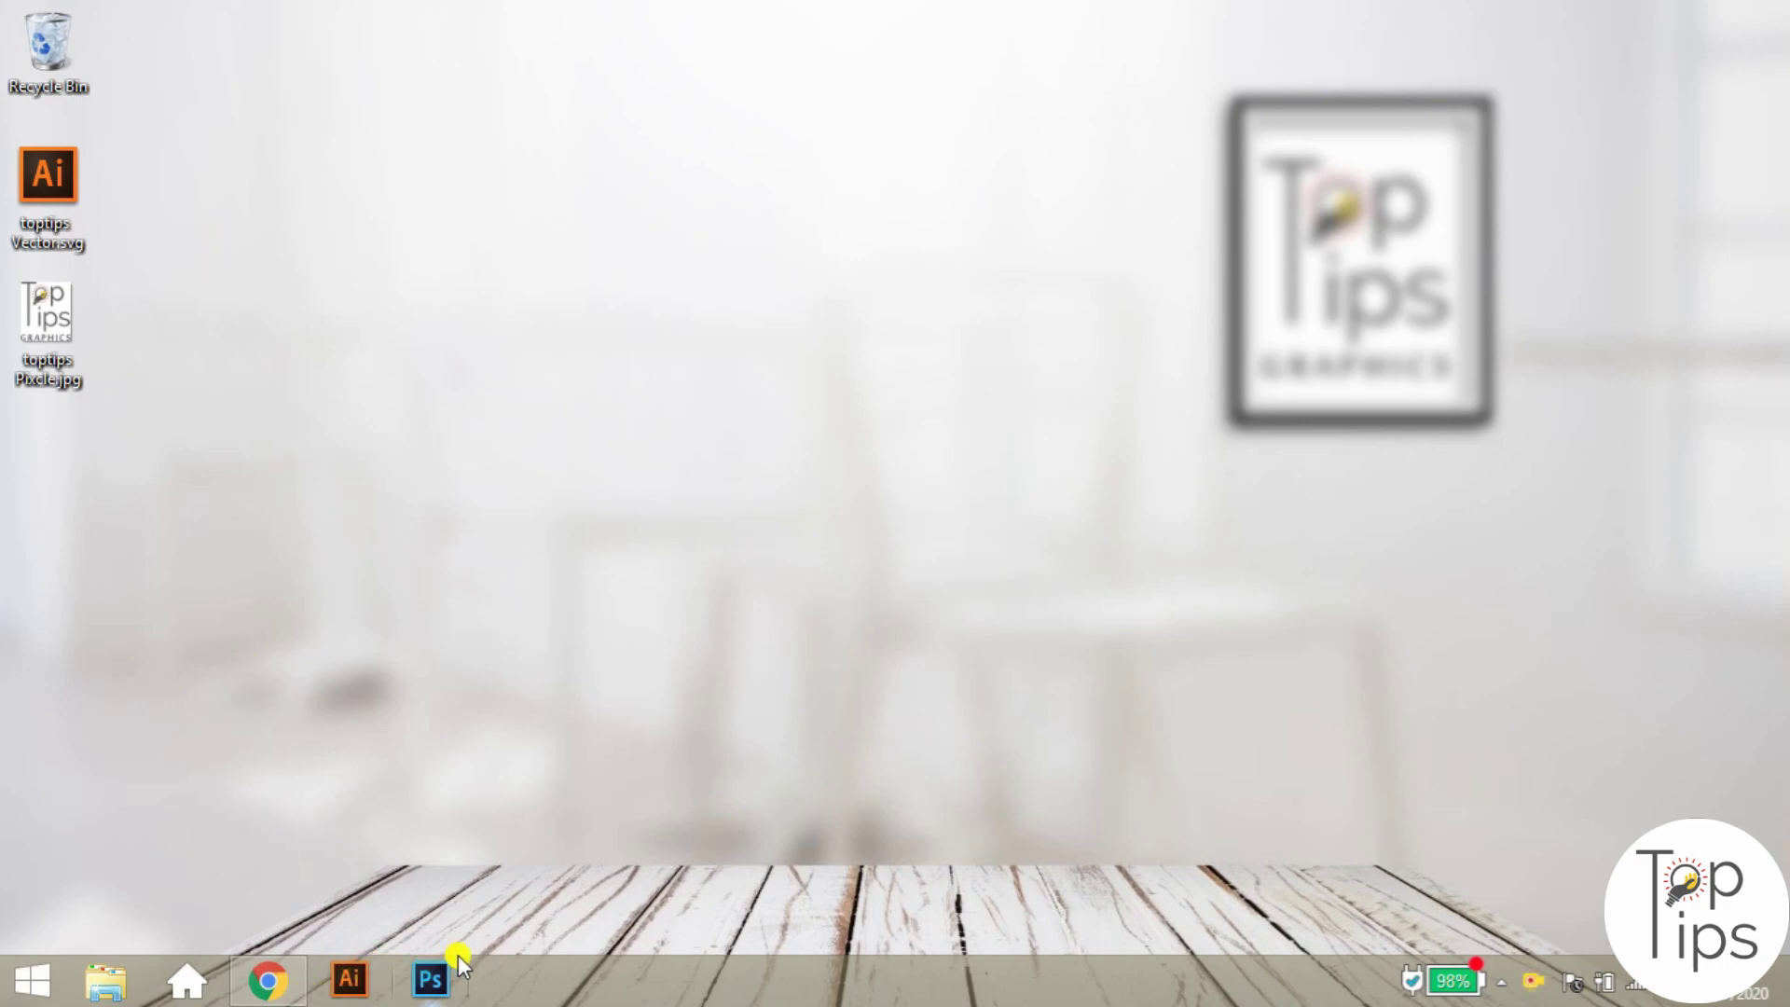
pyautogui.click(349, 977)
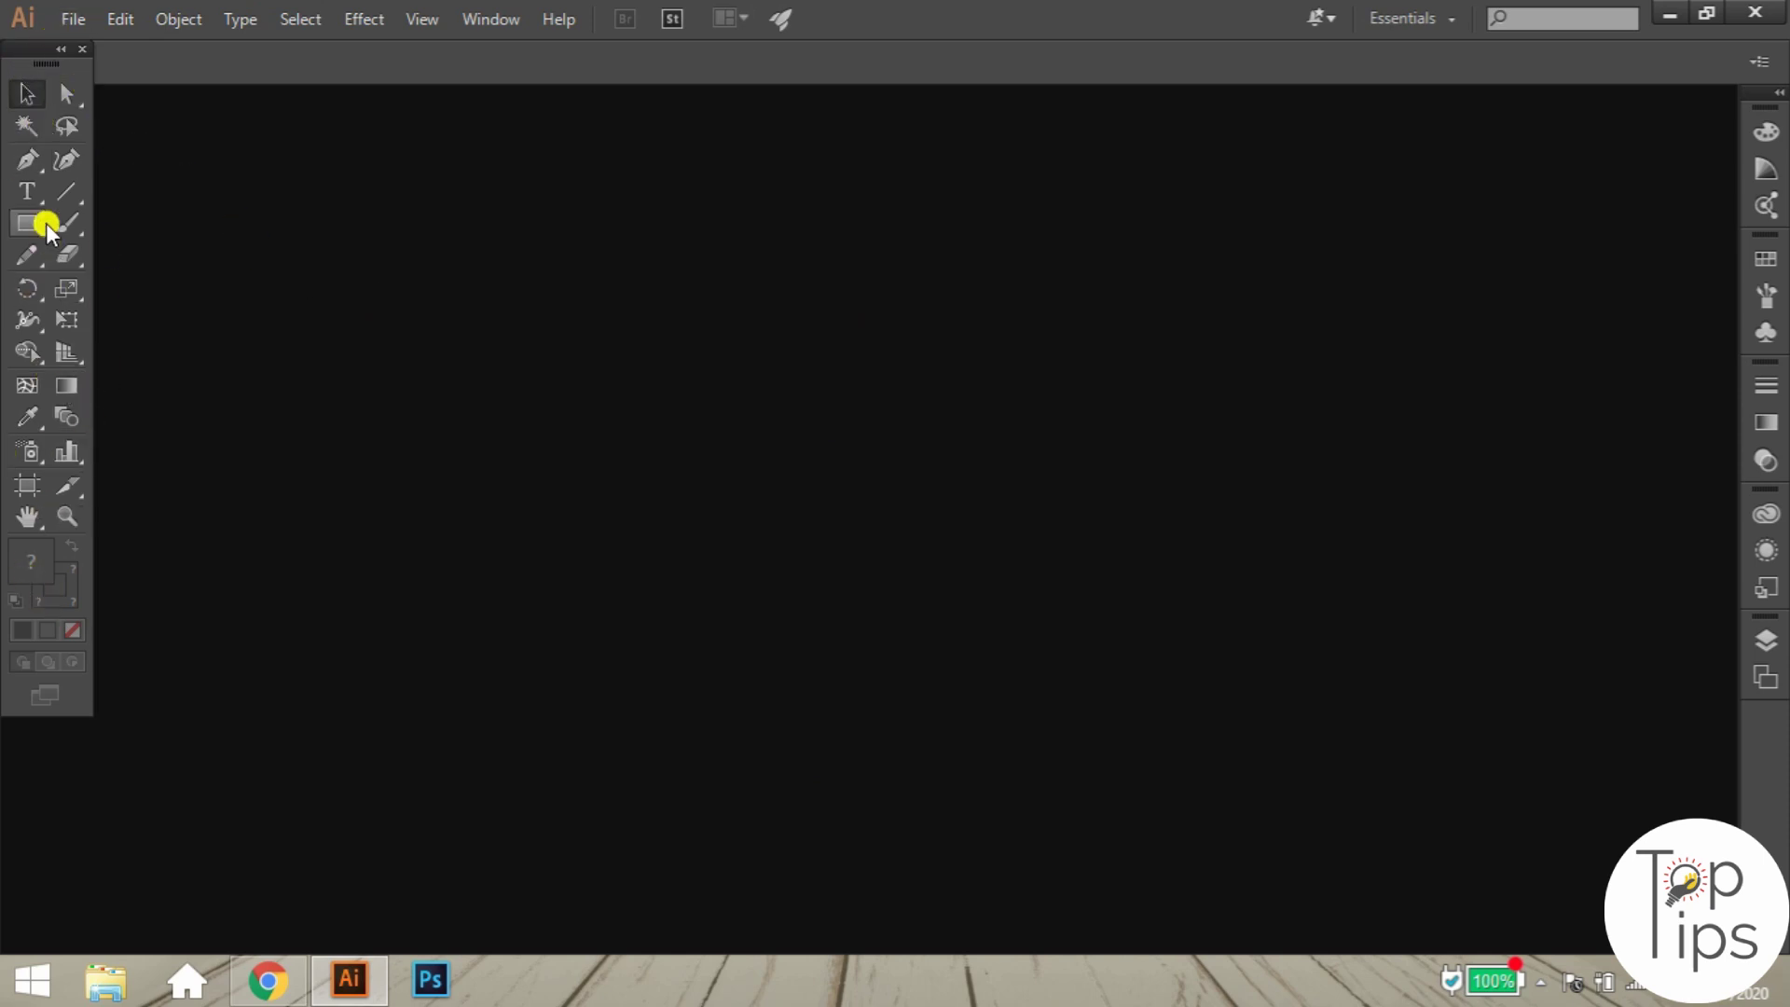
pyautogui.click(58, 50)
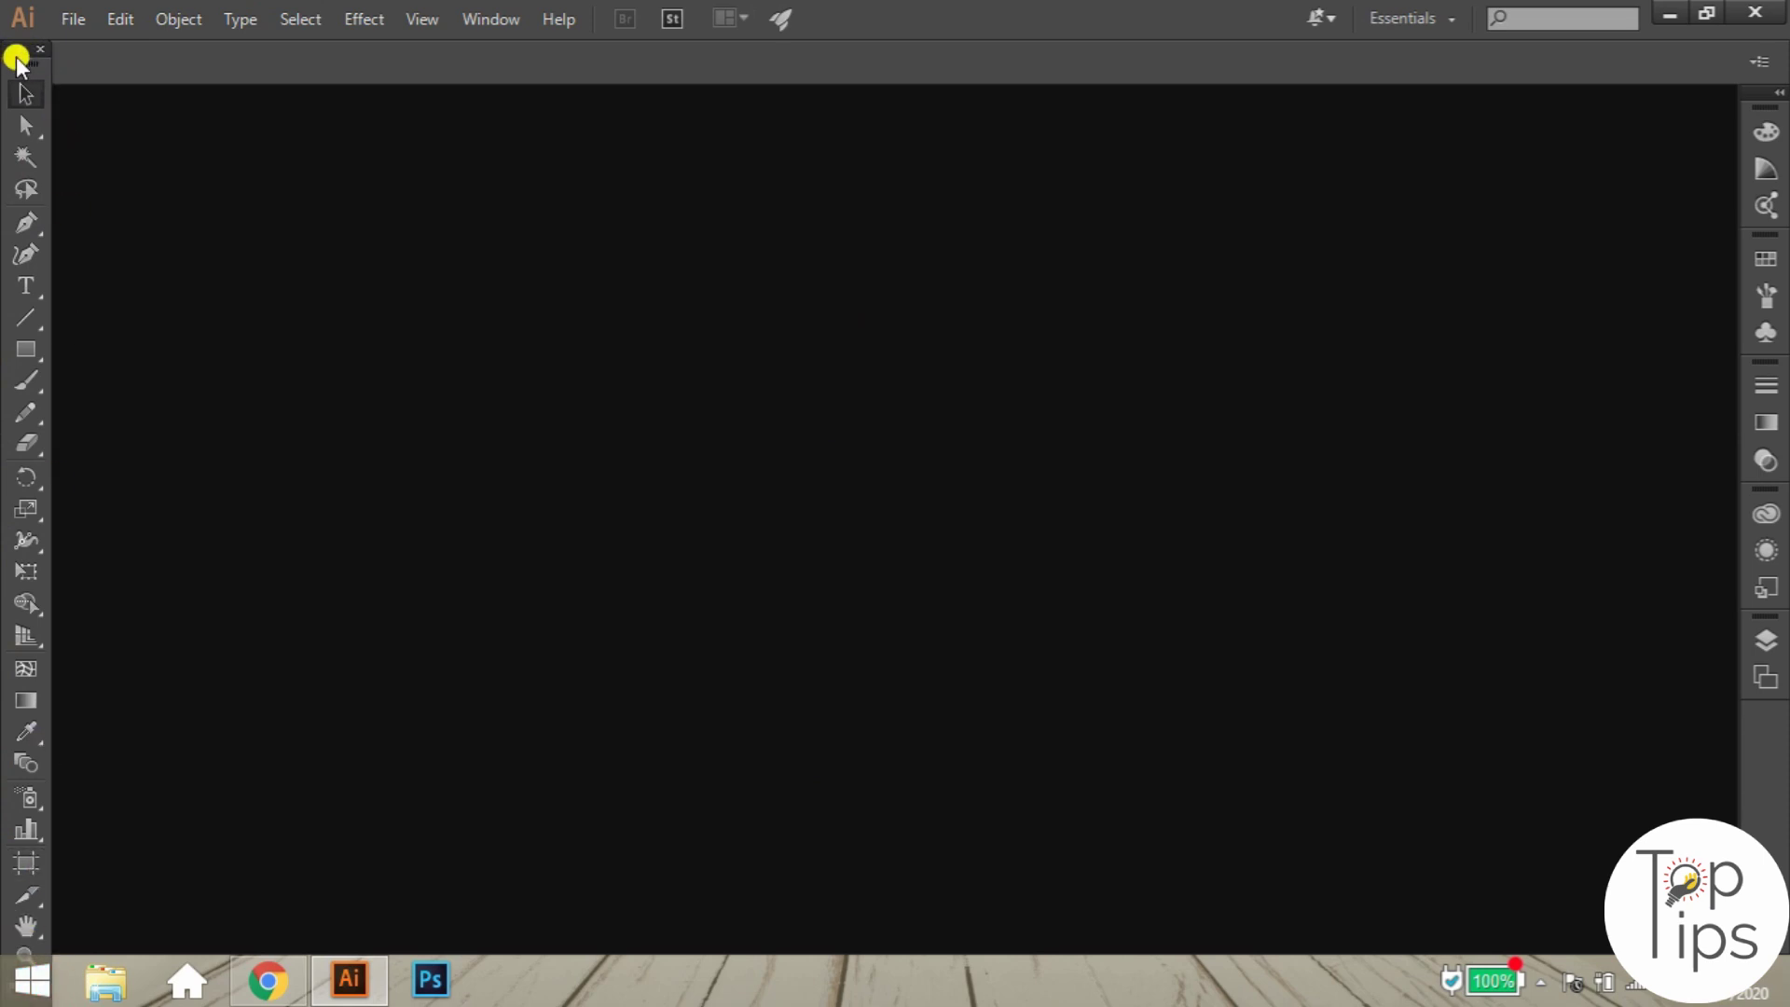
# Arrange the toolbox in two columns, and expand the panel dock to view its panels before collapsing it again.
pyautogui.click(19, 52)
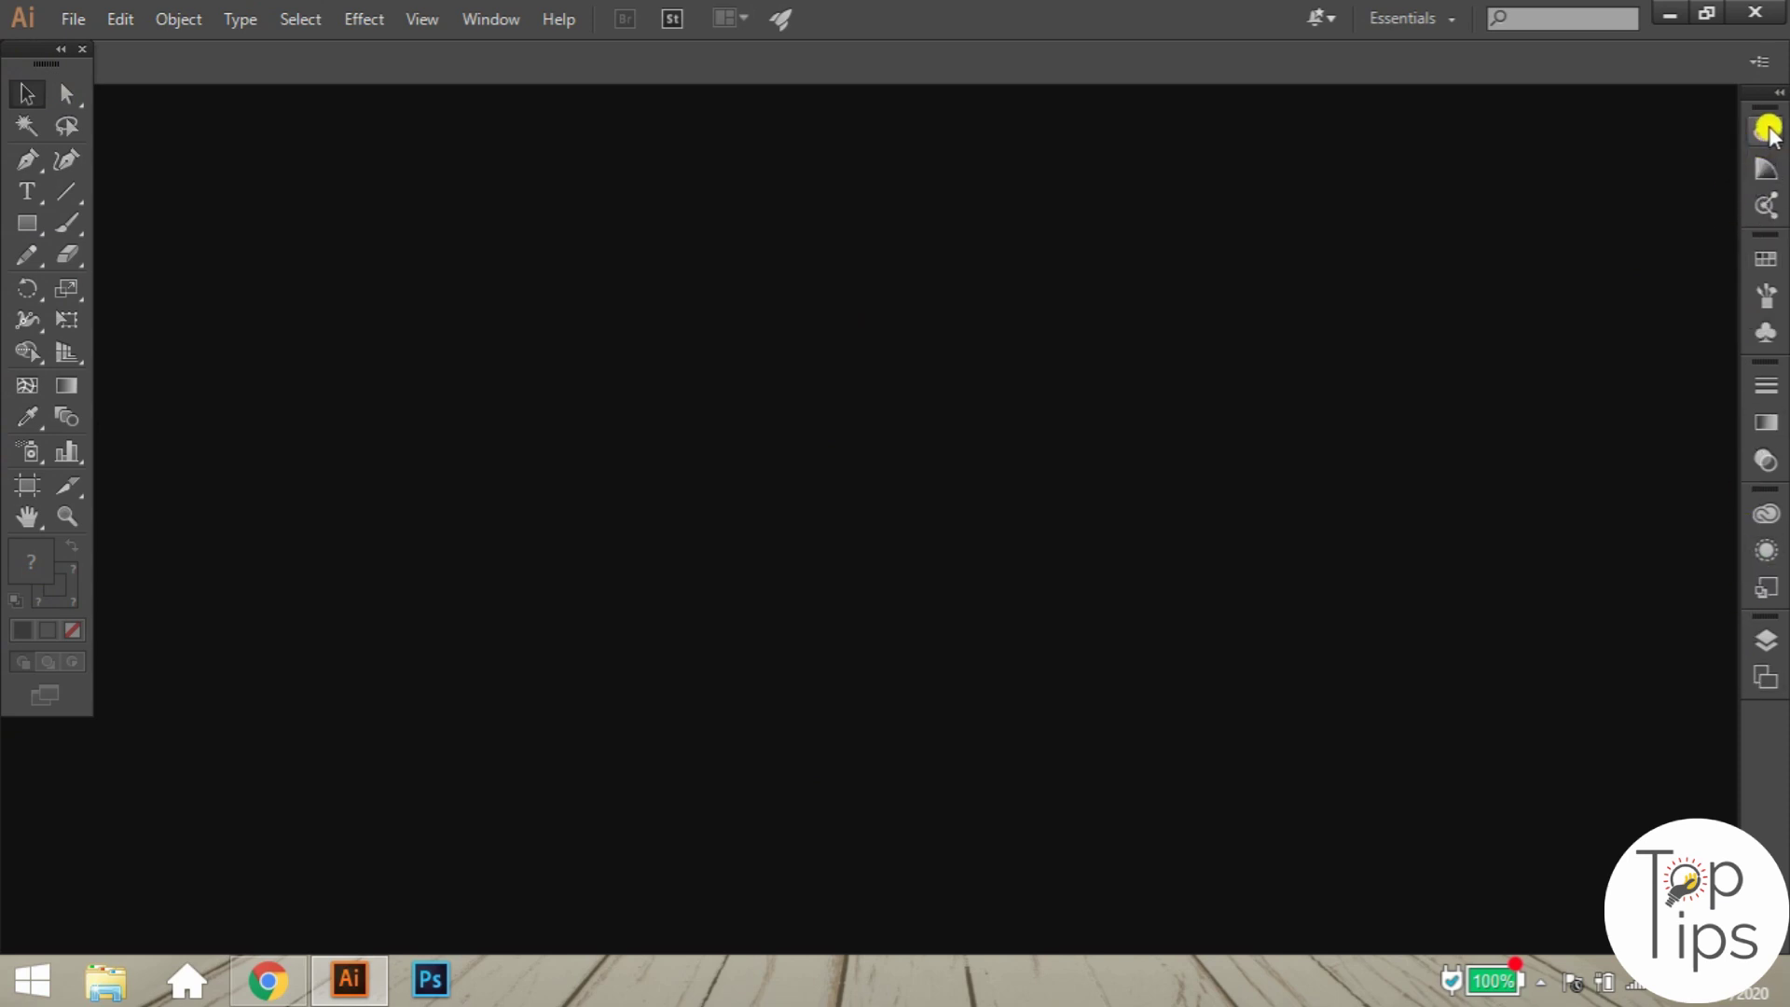
pyautogui.click(1778, 92)
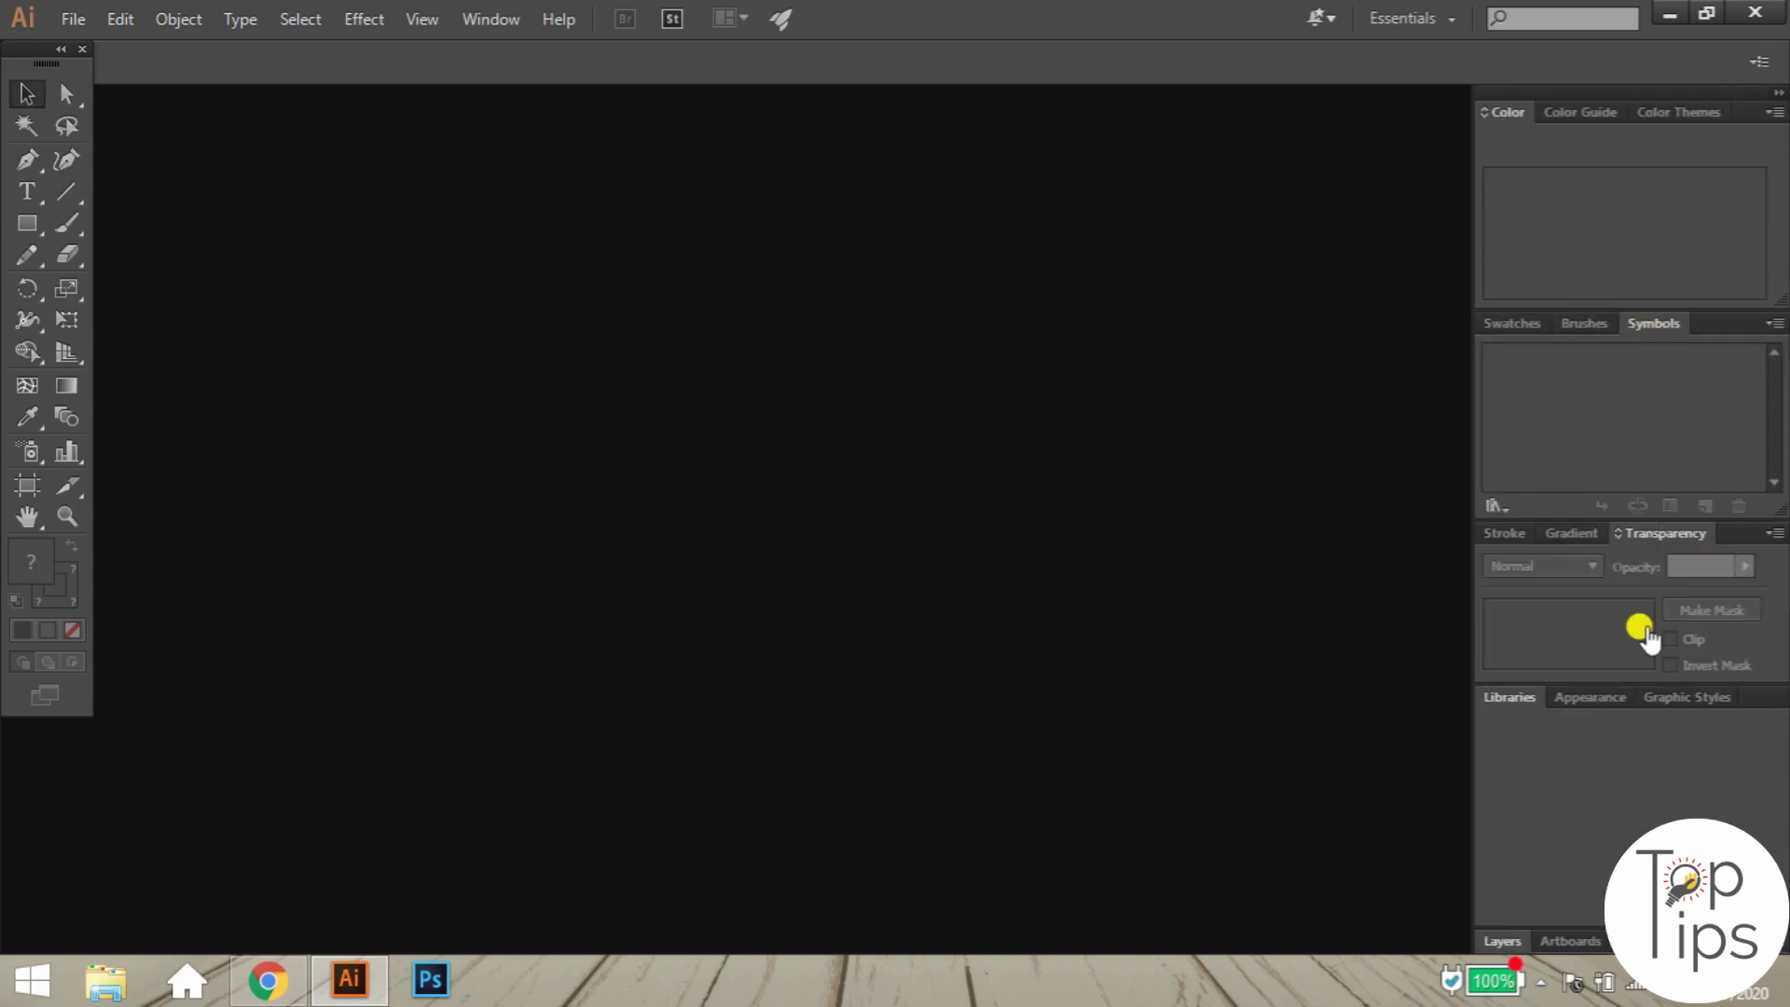
pyautogui.click(1773, 93)
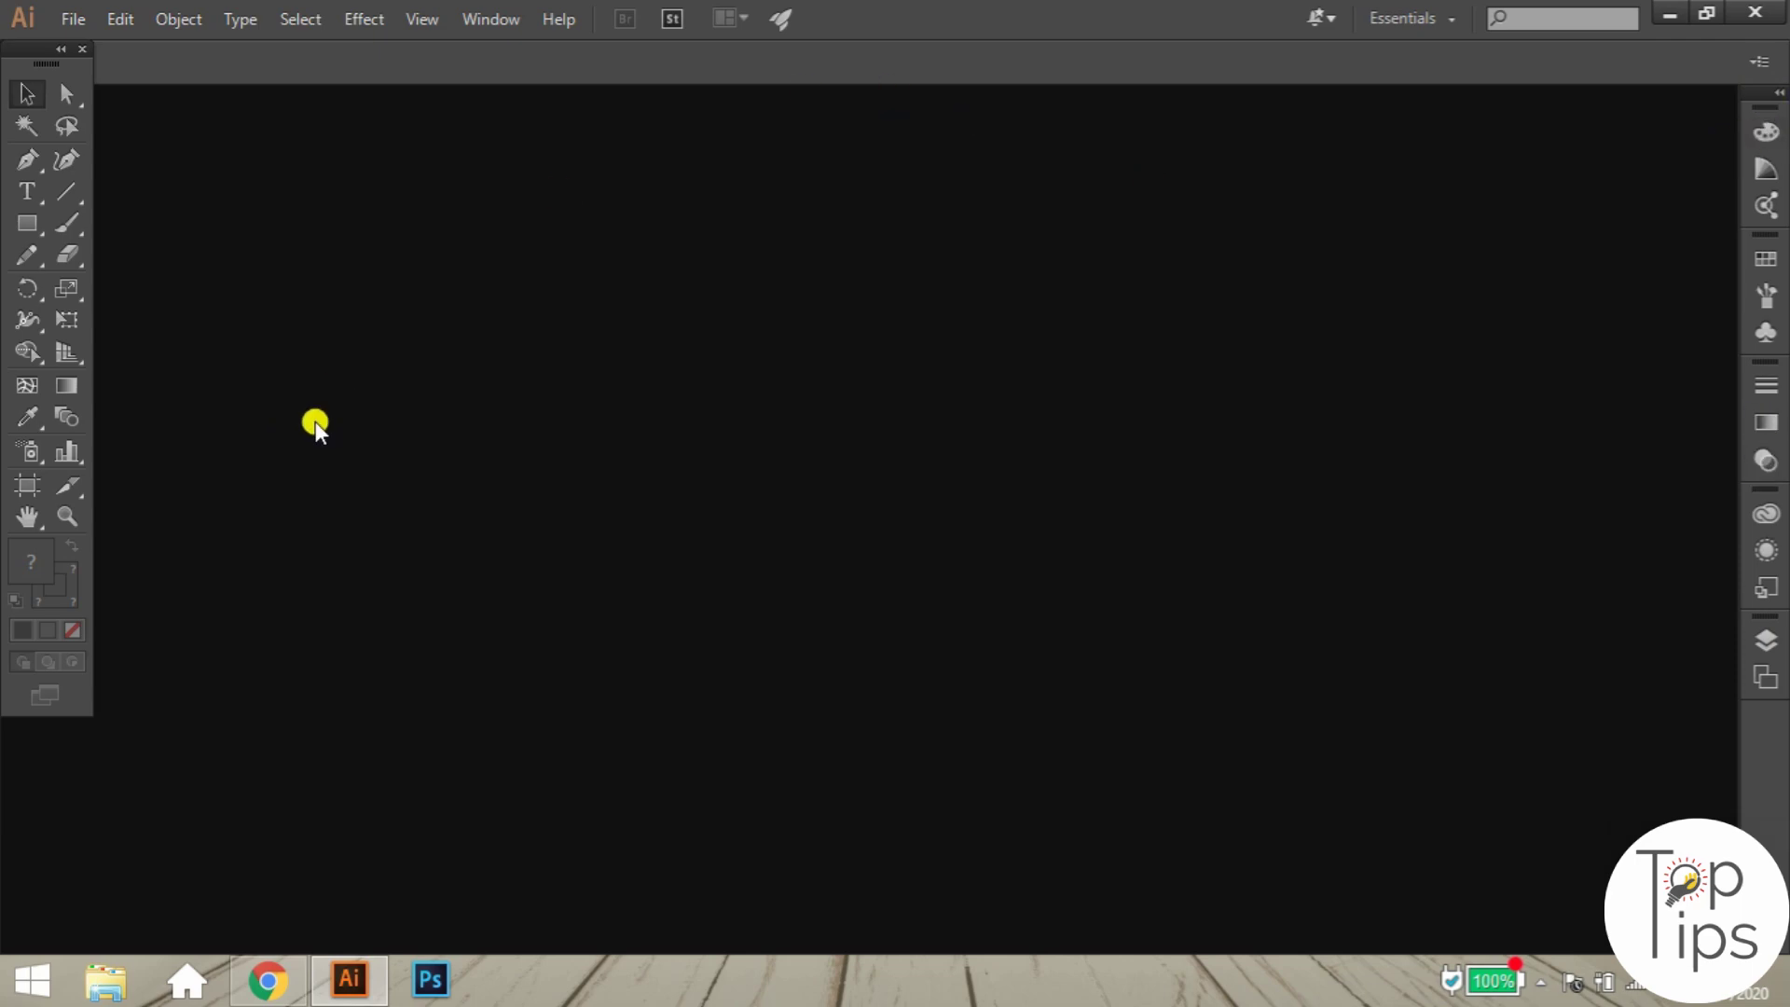
# Start a new document so that its setup options open.
pyautogui.click(73, 22)
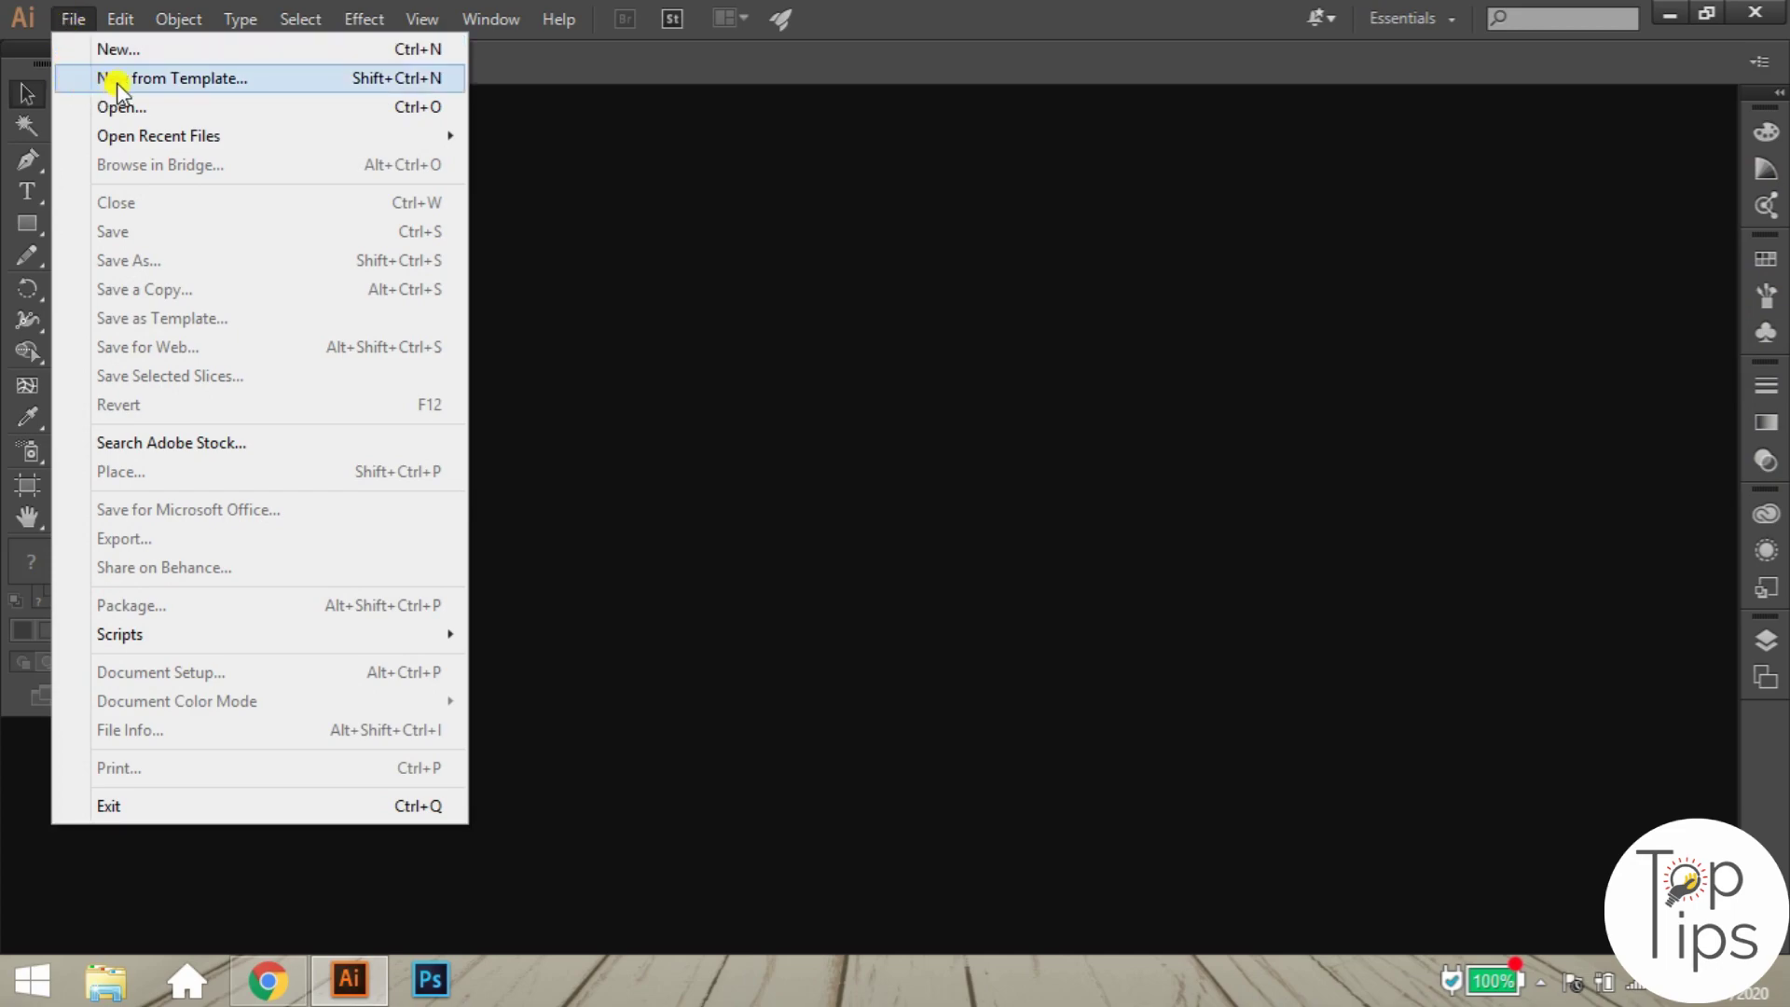
pyautogui.click(185, 51)
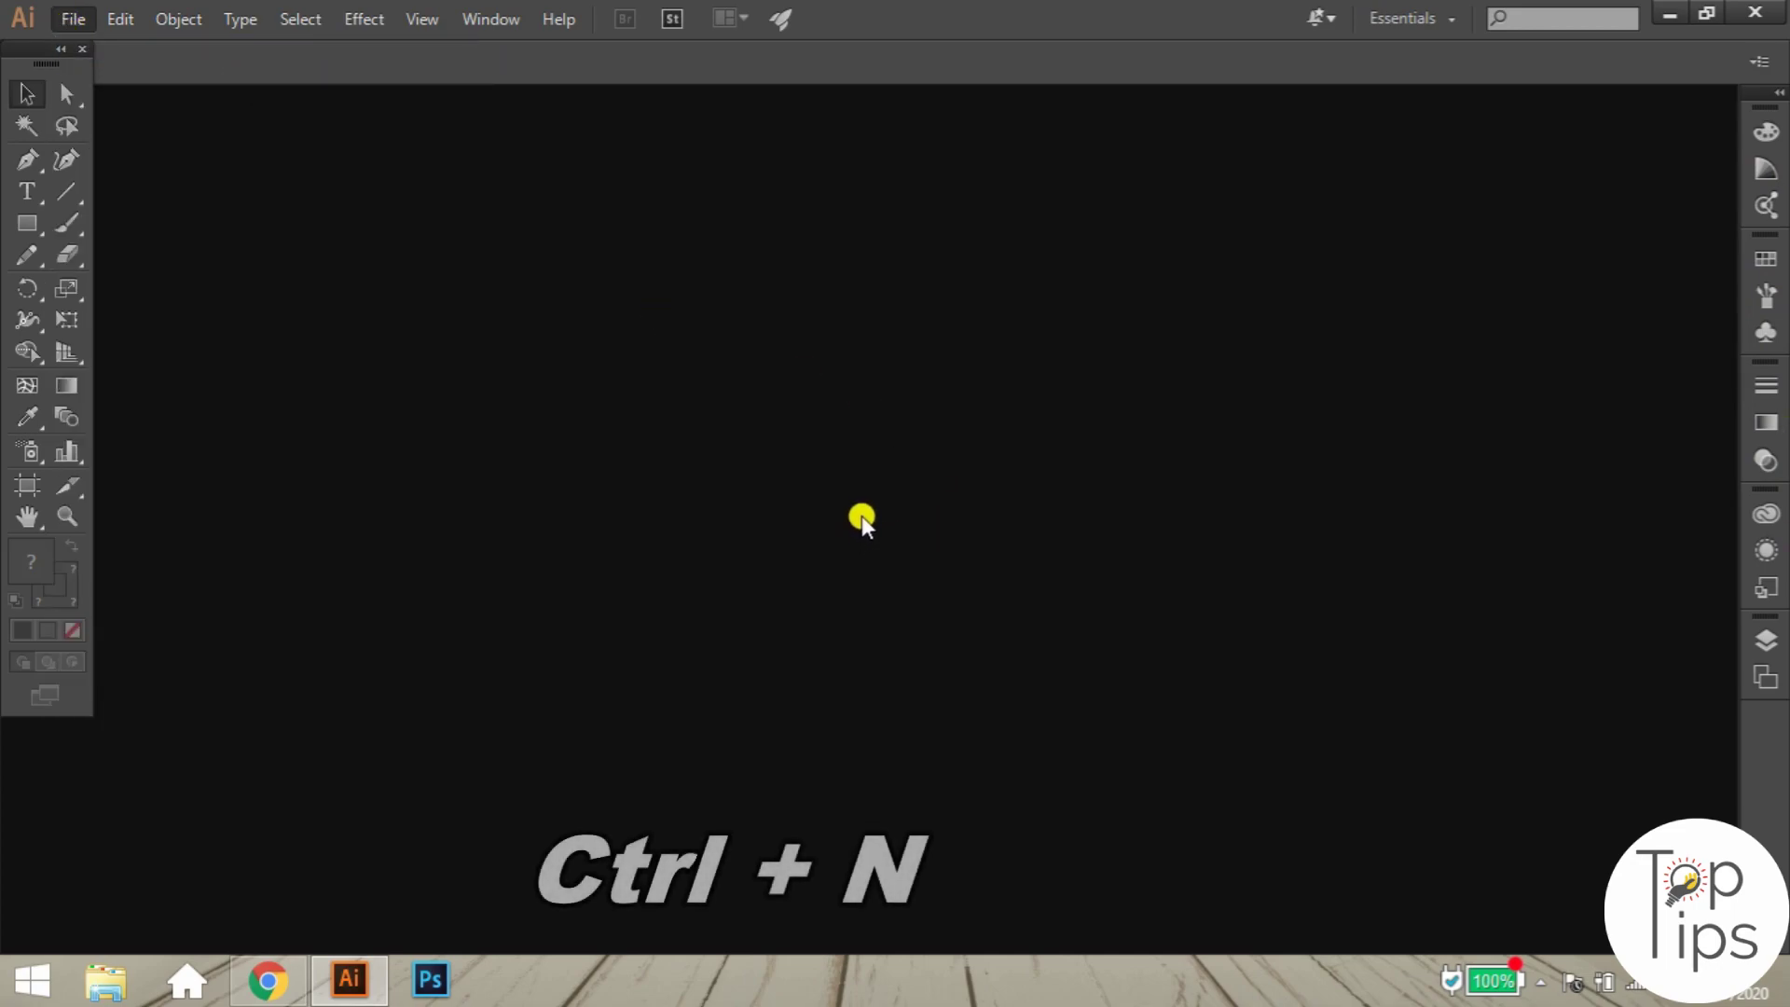
pyautogui.hotkey('ctrl', 'n')
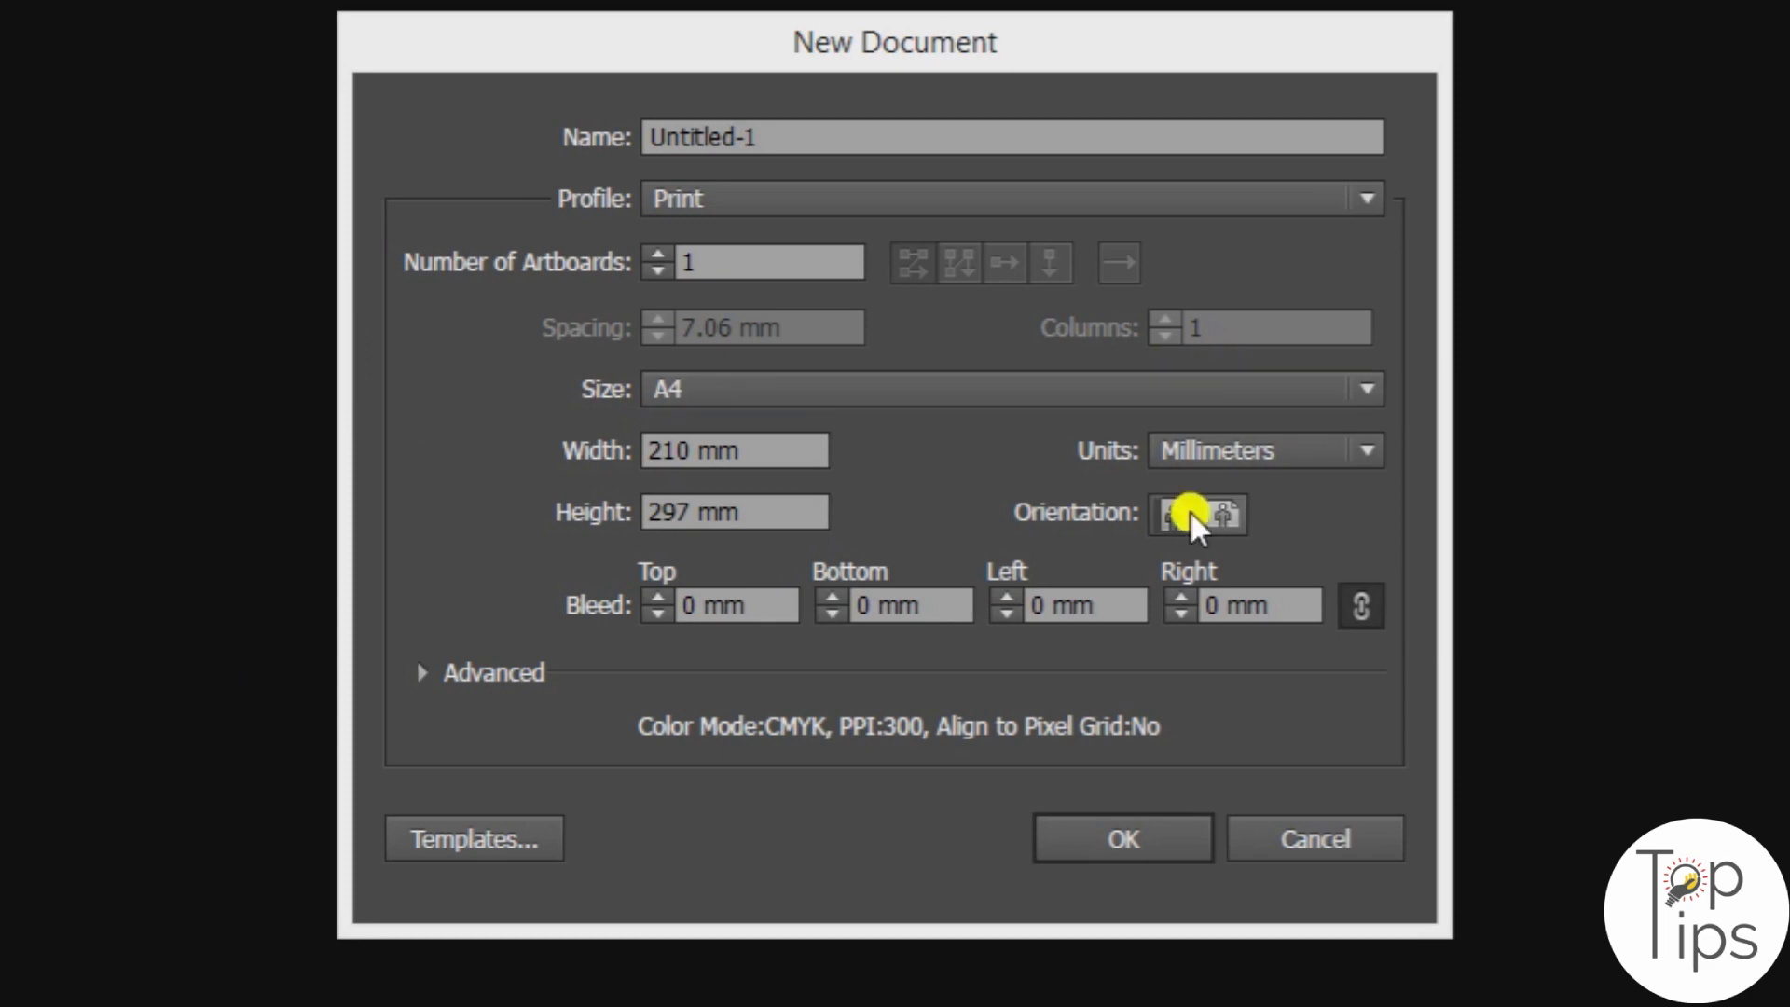
# Examine the new document's size presets, width and height values, and available units.
pyautogui.click(793, 388)
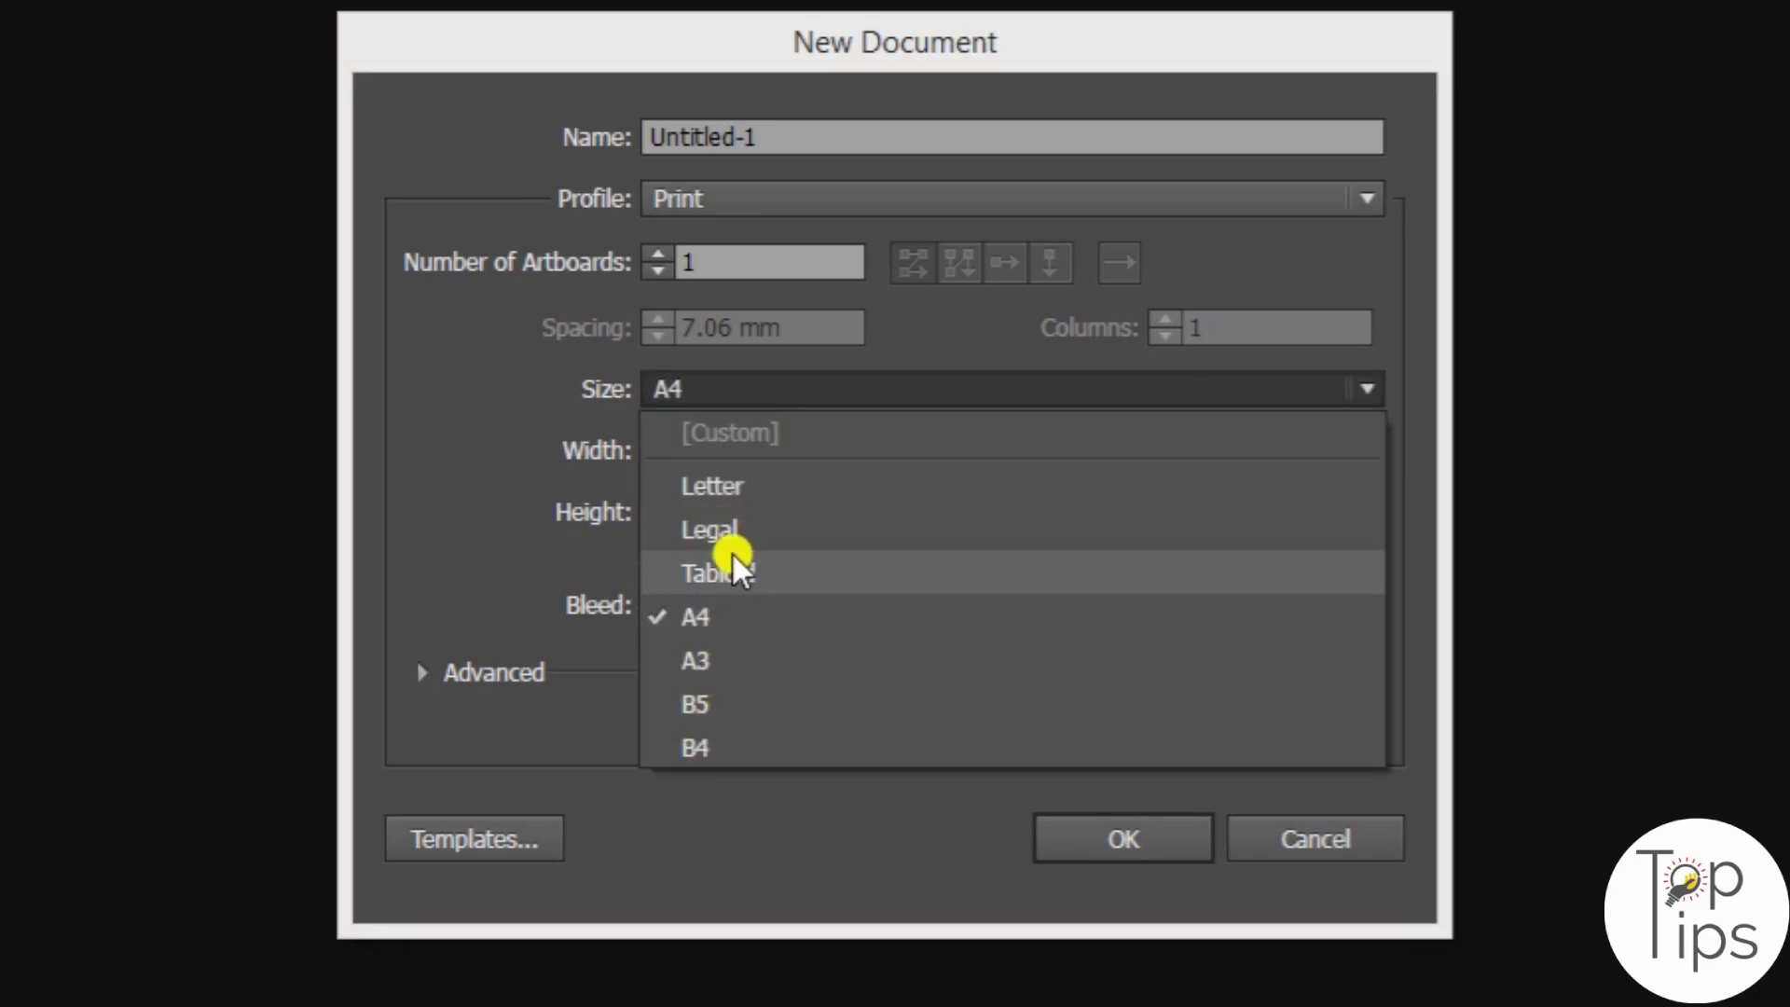
pyautogui.click(731, 389)
pyautogui.click(727, 395)
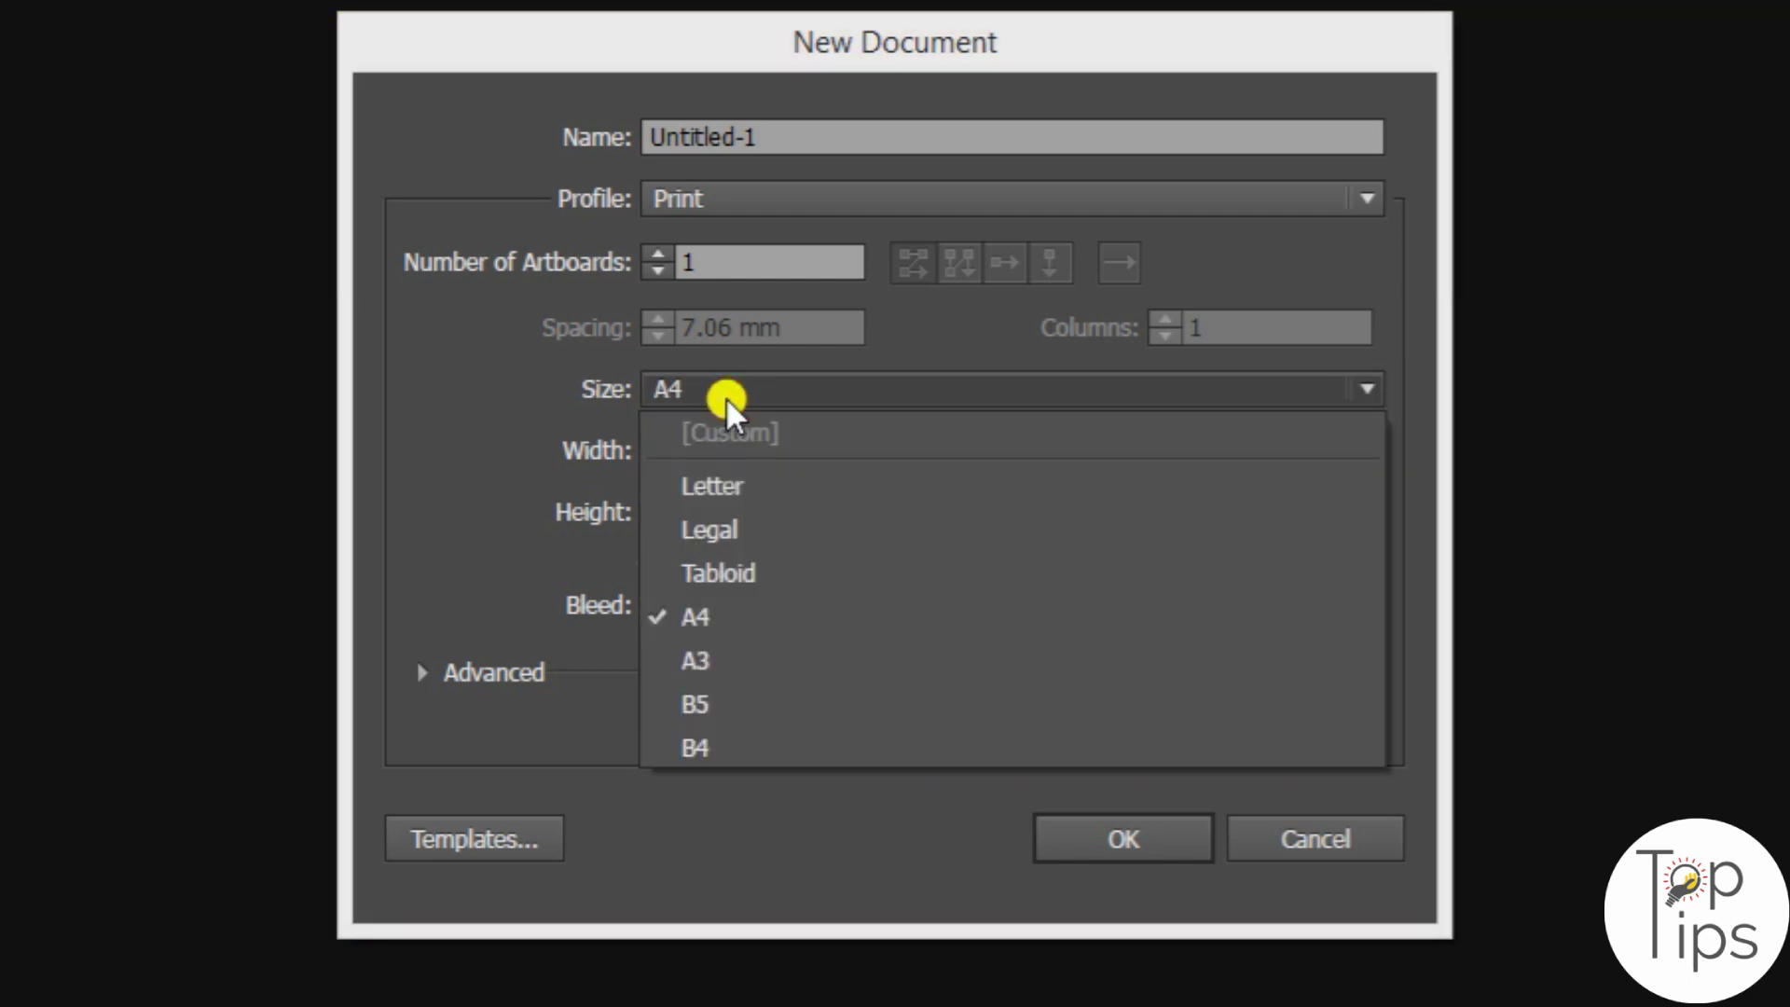
pyautogui.click(757, 390)
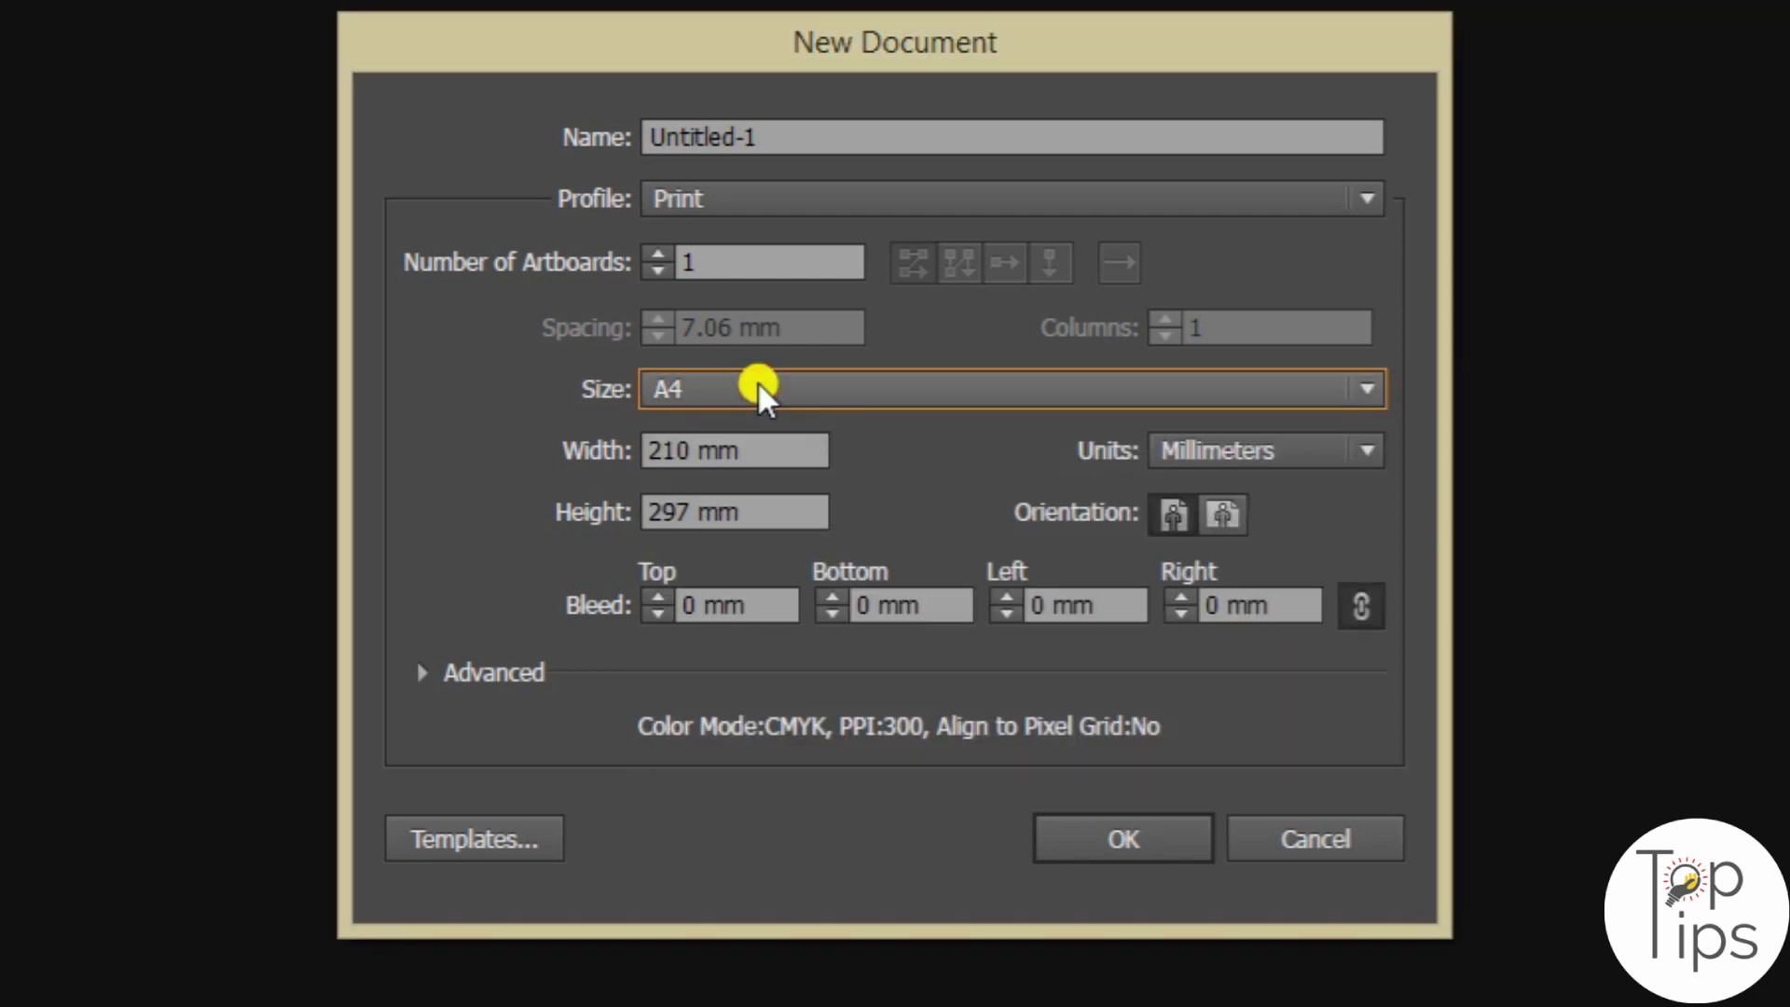
pyautogui.moveTo(738, 451); pyautogui.dragTo(547, 419)
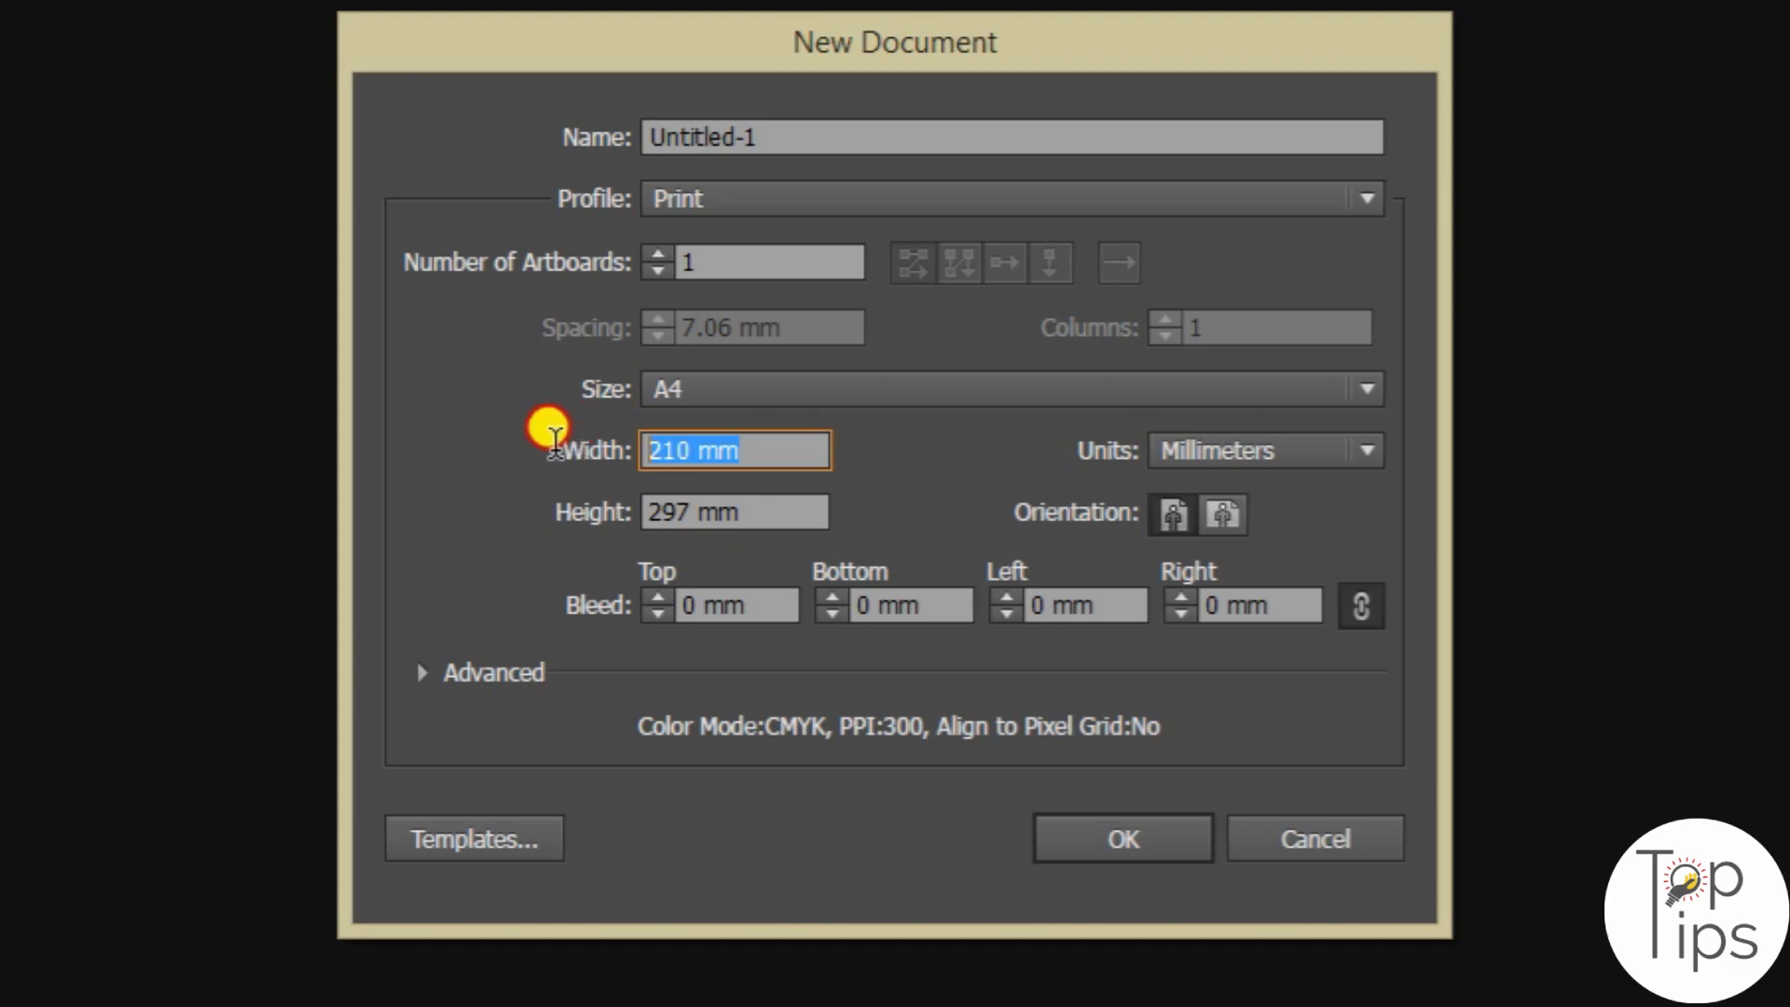
pyautogui.moveTo(755, 511); pyautogui.dragTo(579, 520)
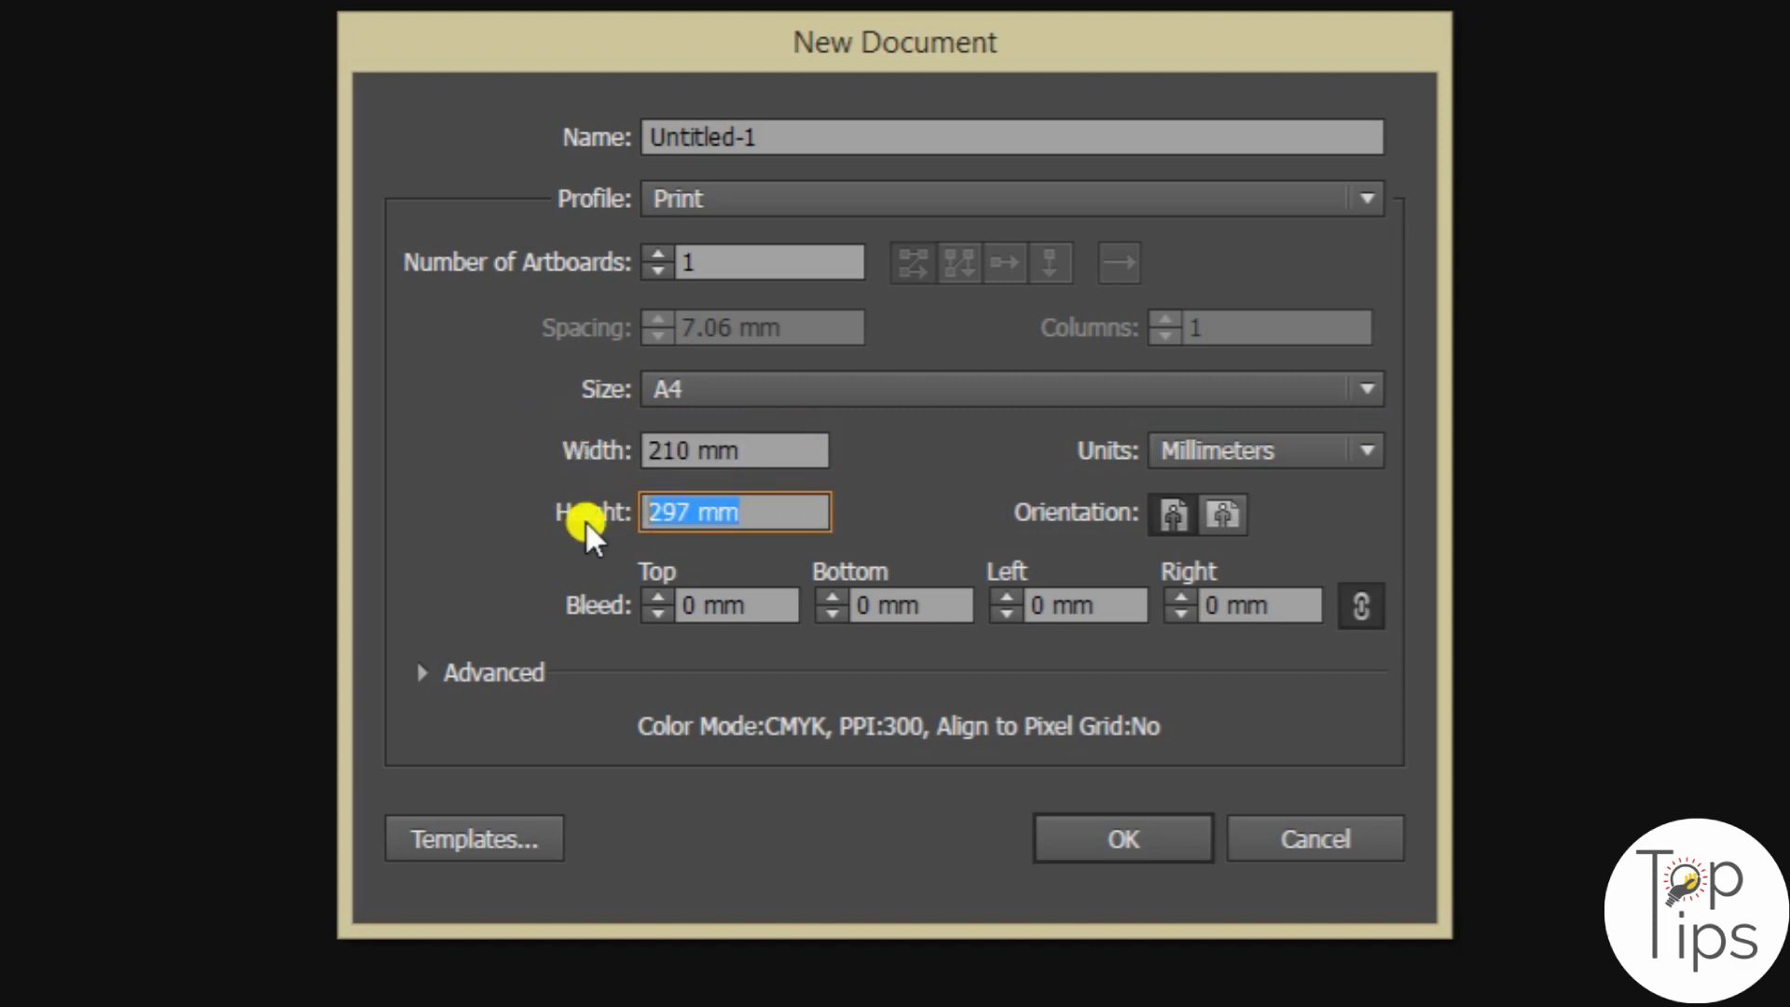
pyautogui.click(1188, 447)
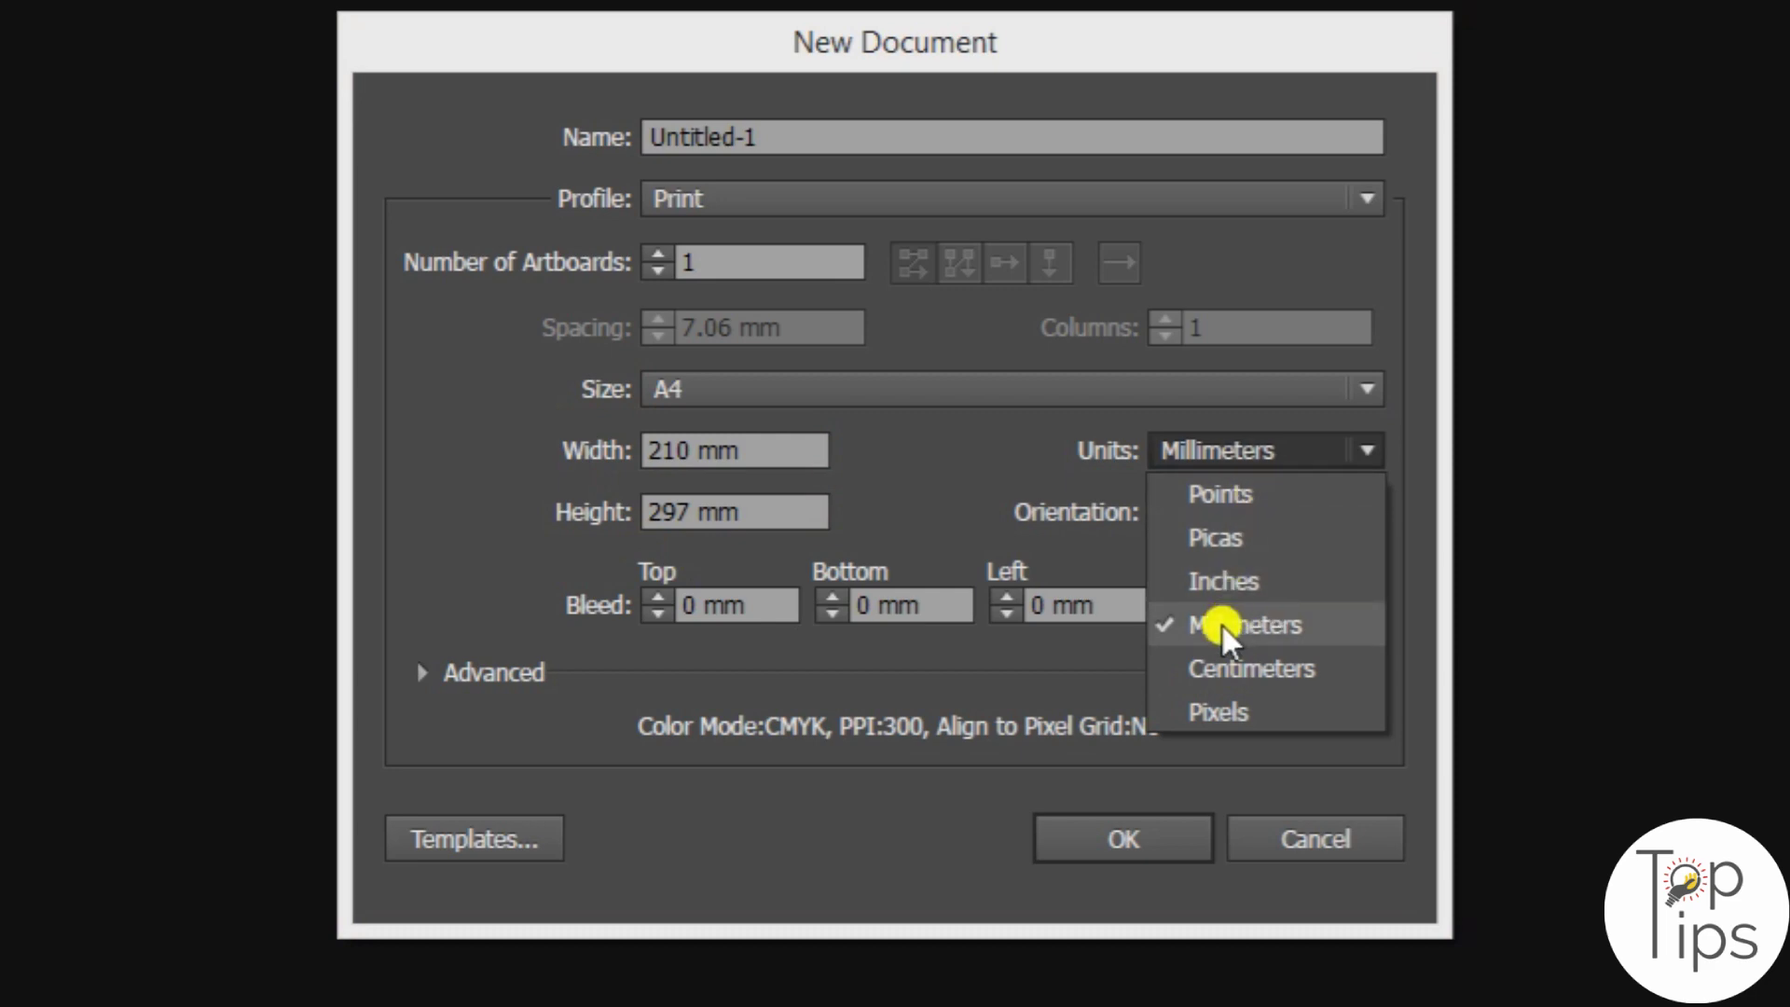
pyautogui.click(1250, 446)
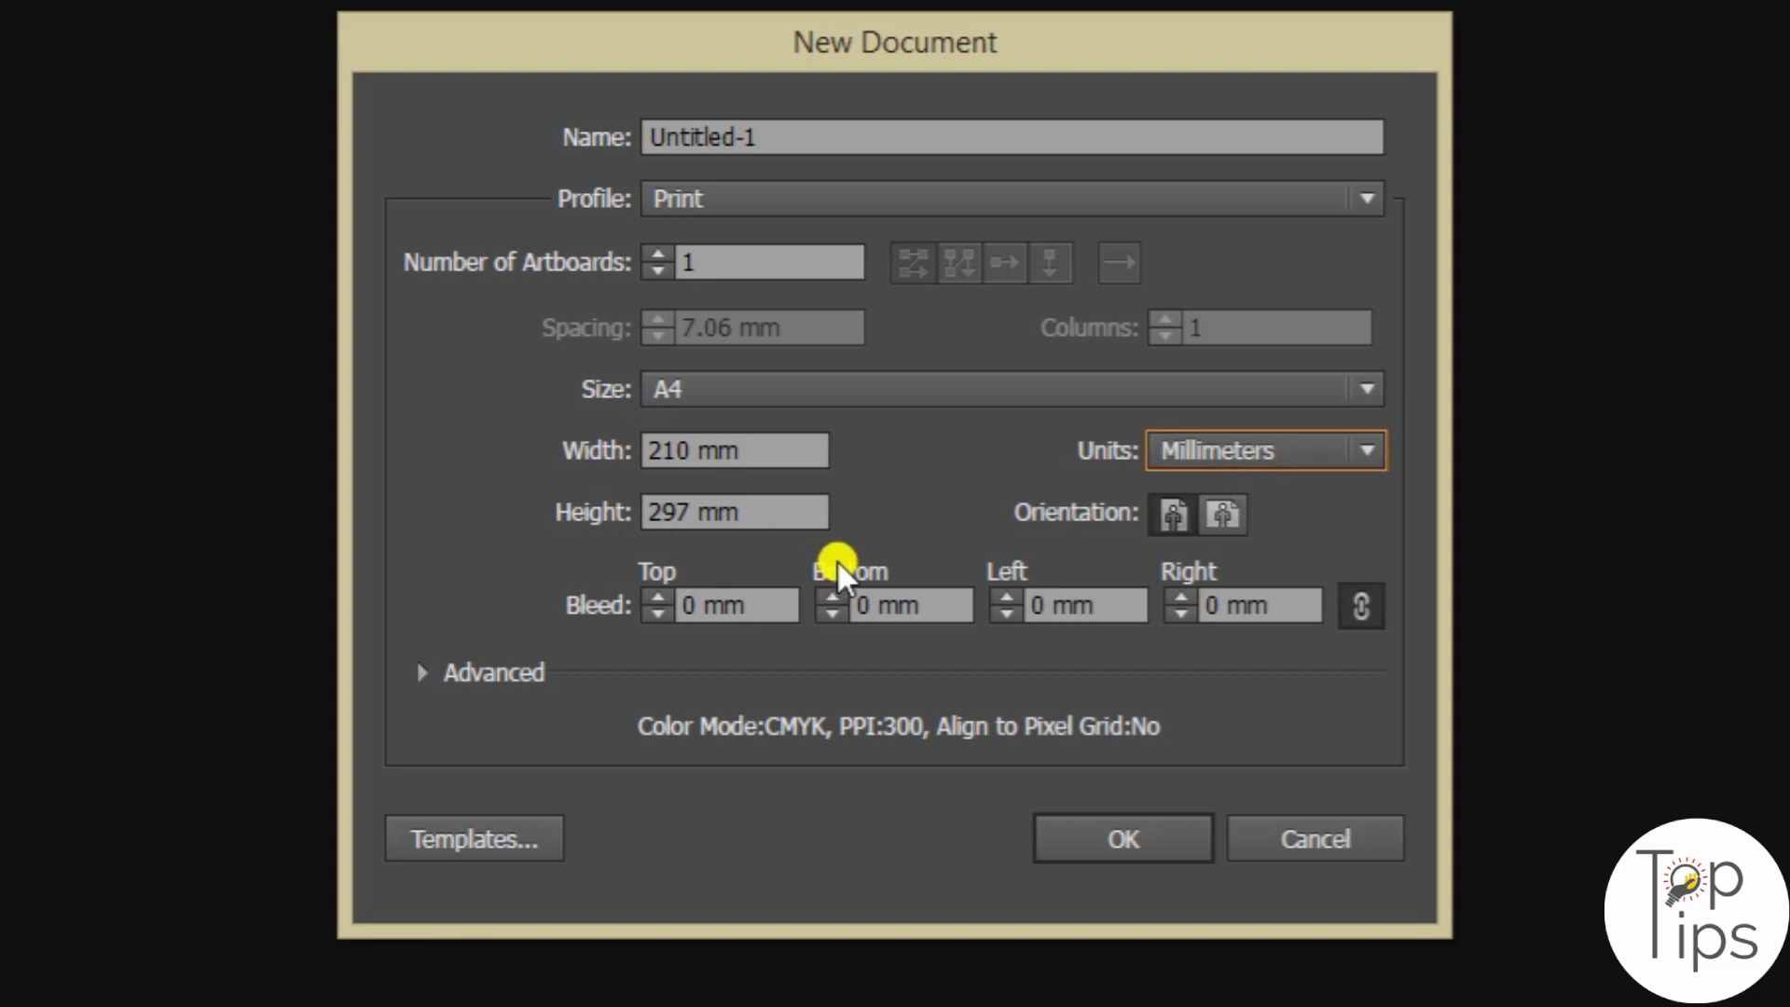
# Set the new document to A4 size in landscape orientation and create it.
pyautogui.scroll(-1, 719, 409)
pyautogui.click(715, 407)
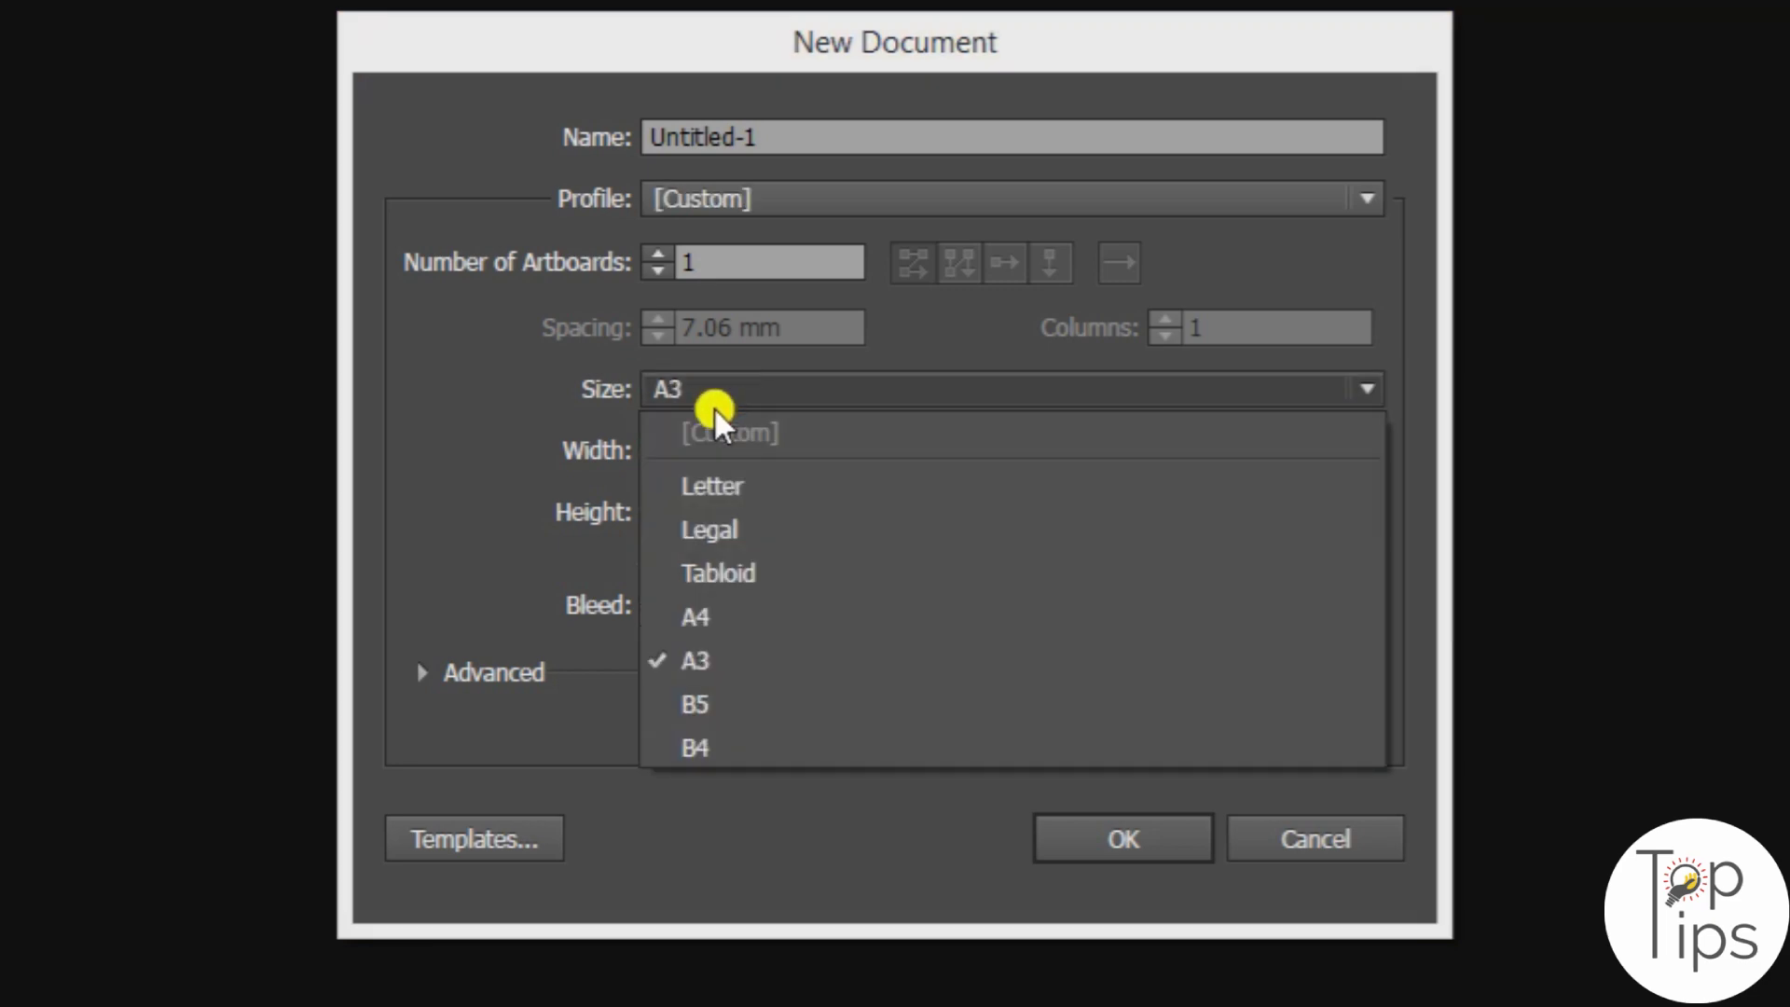
pyautogui.click(714, 615)
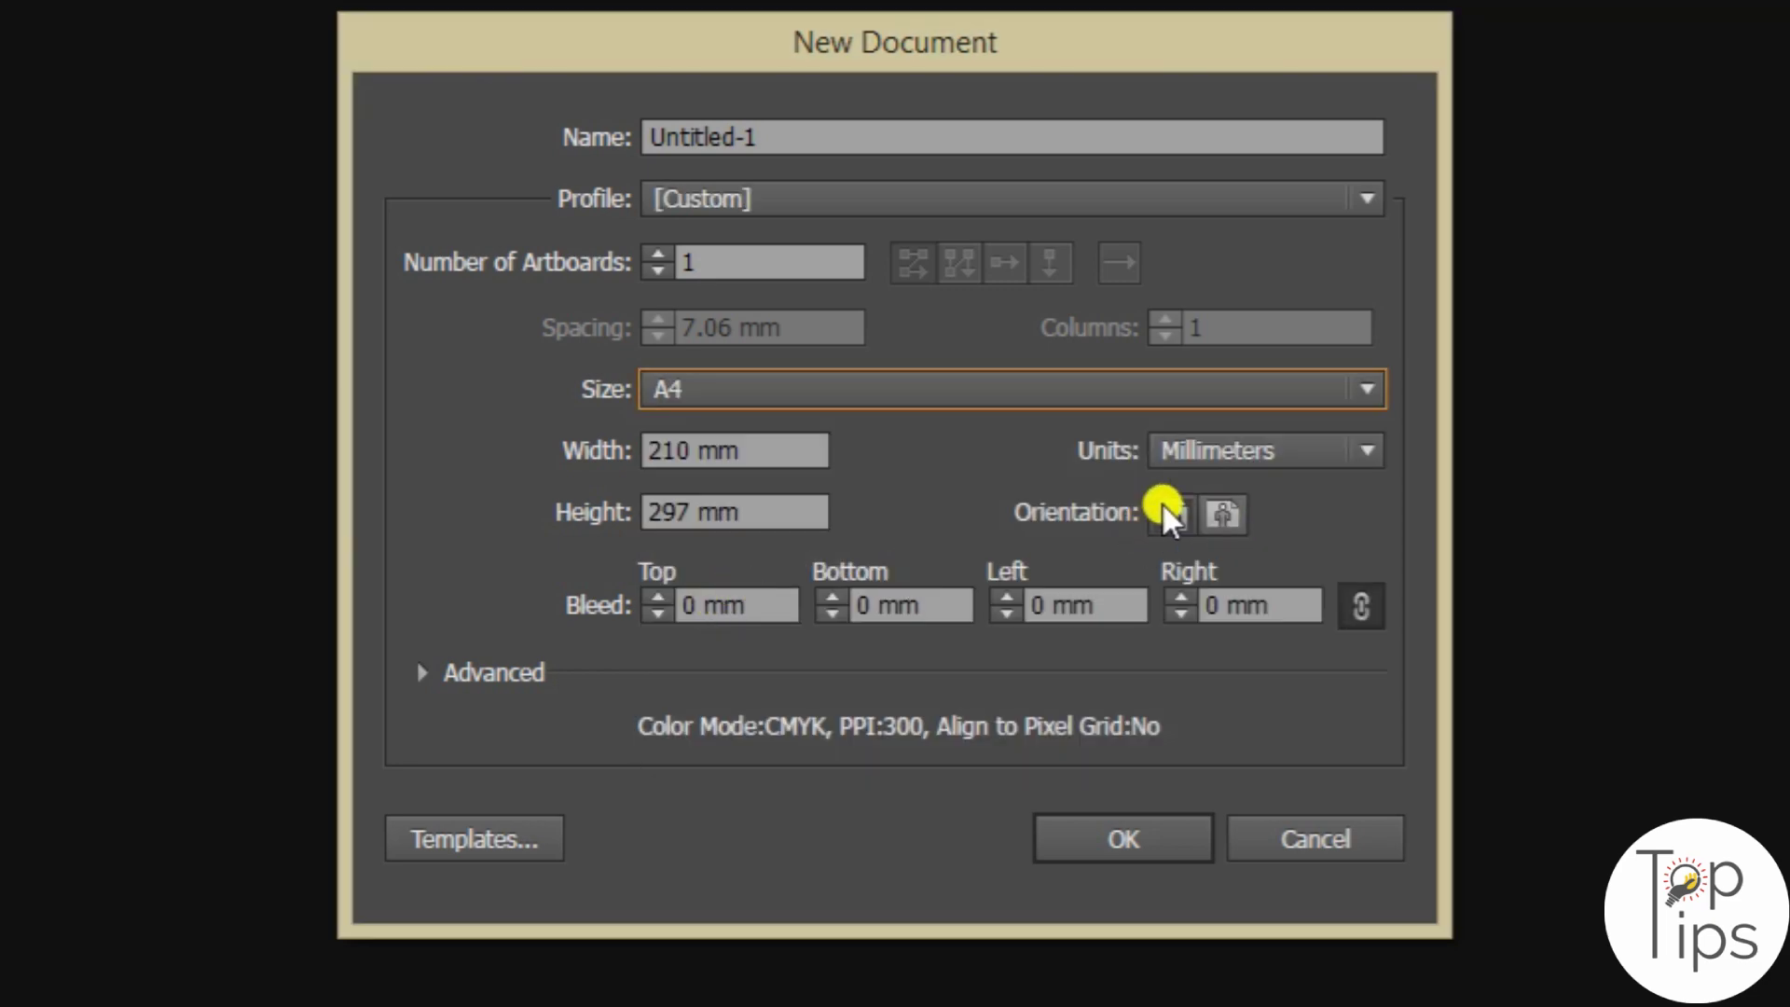
pyautogui.click(1219, 512)
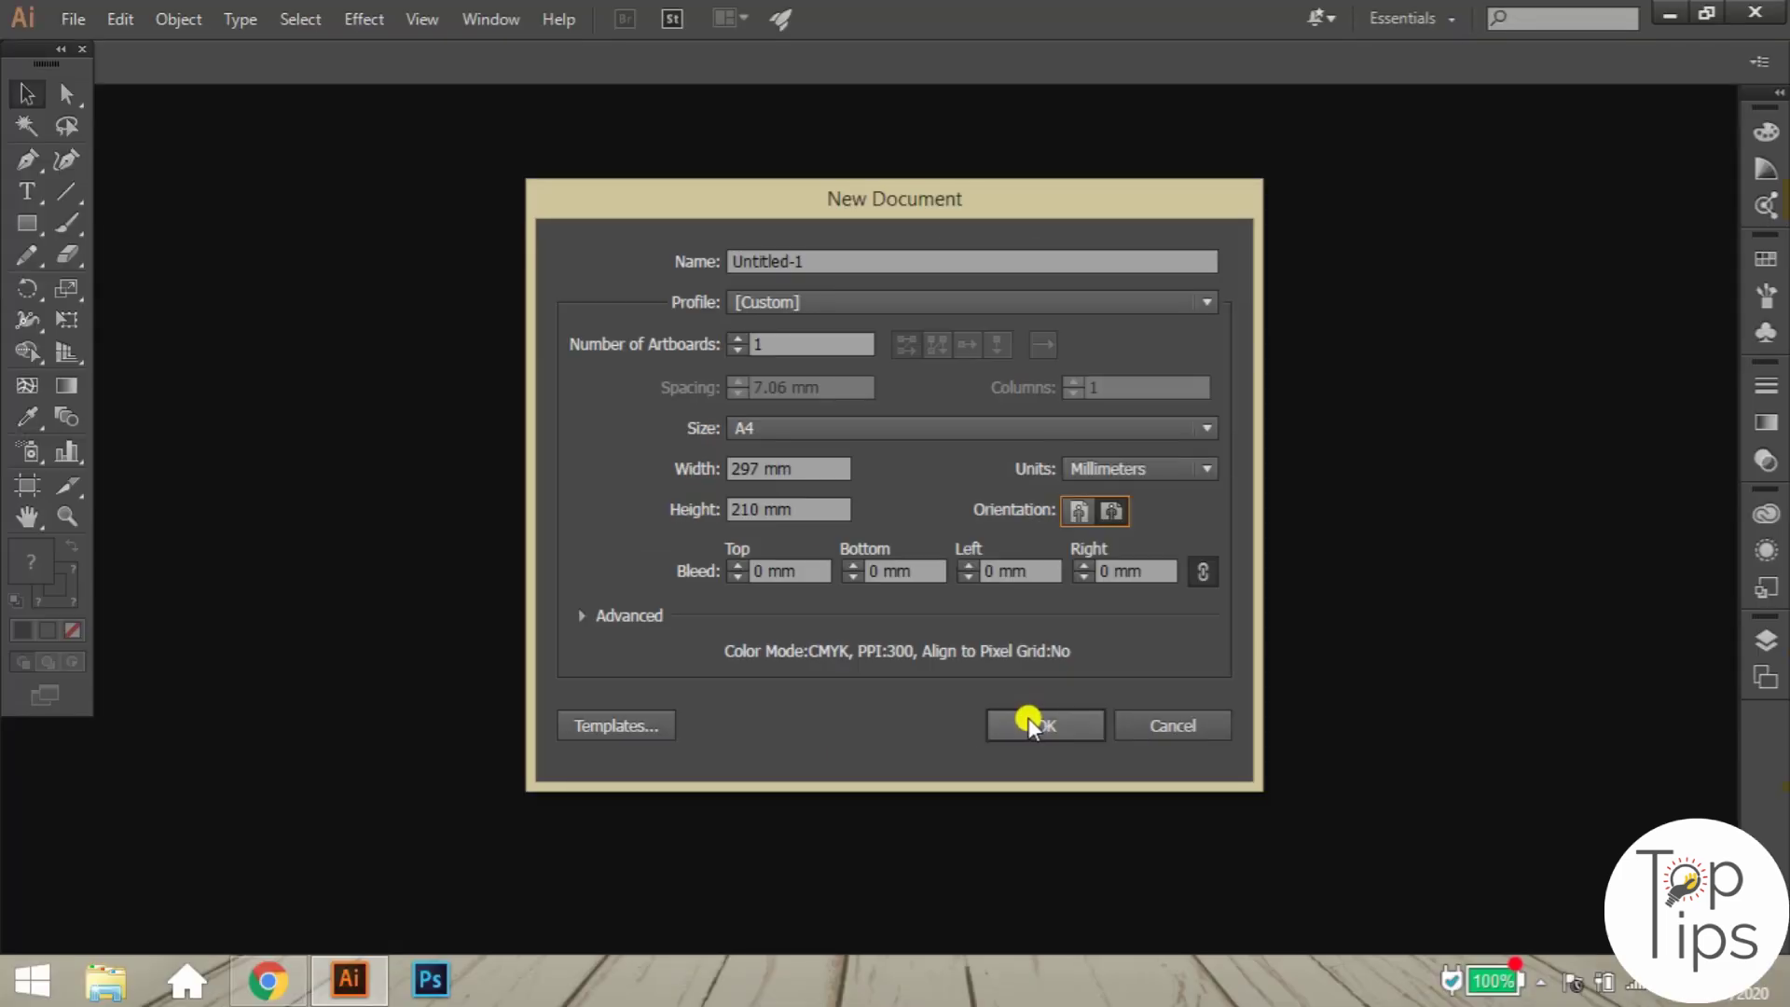
pyautogui.click(1030, 725)
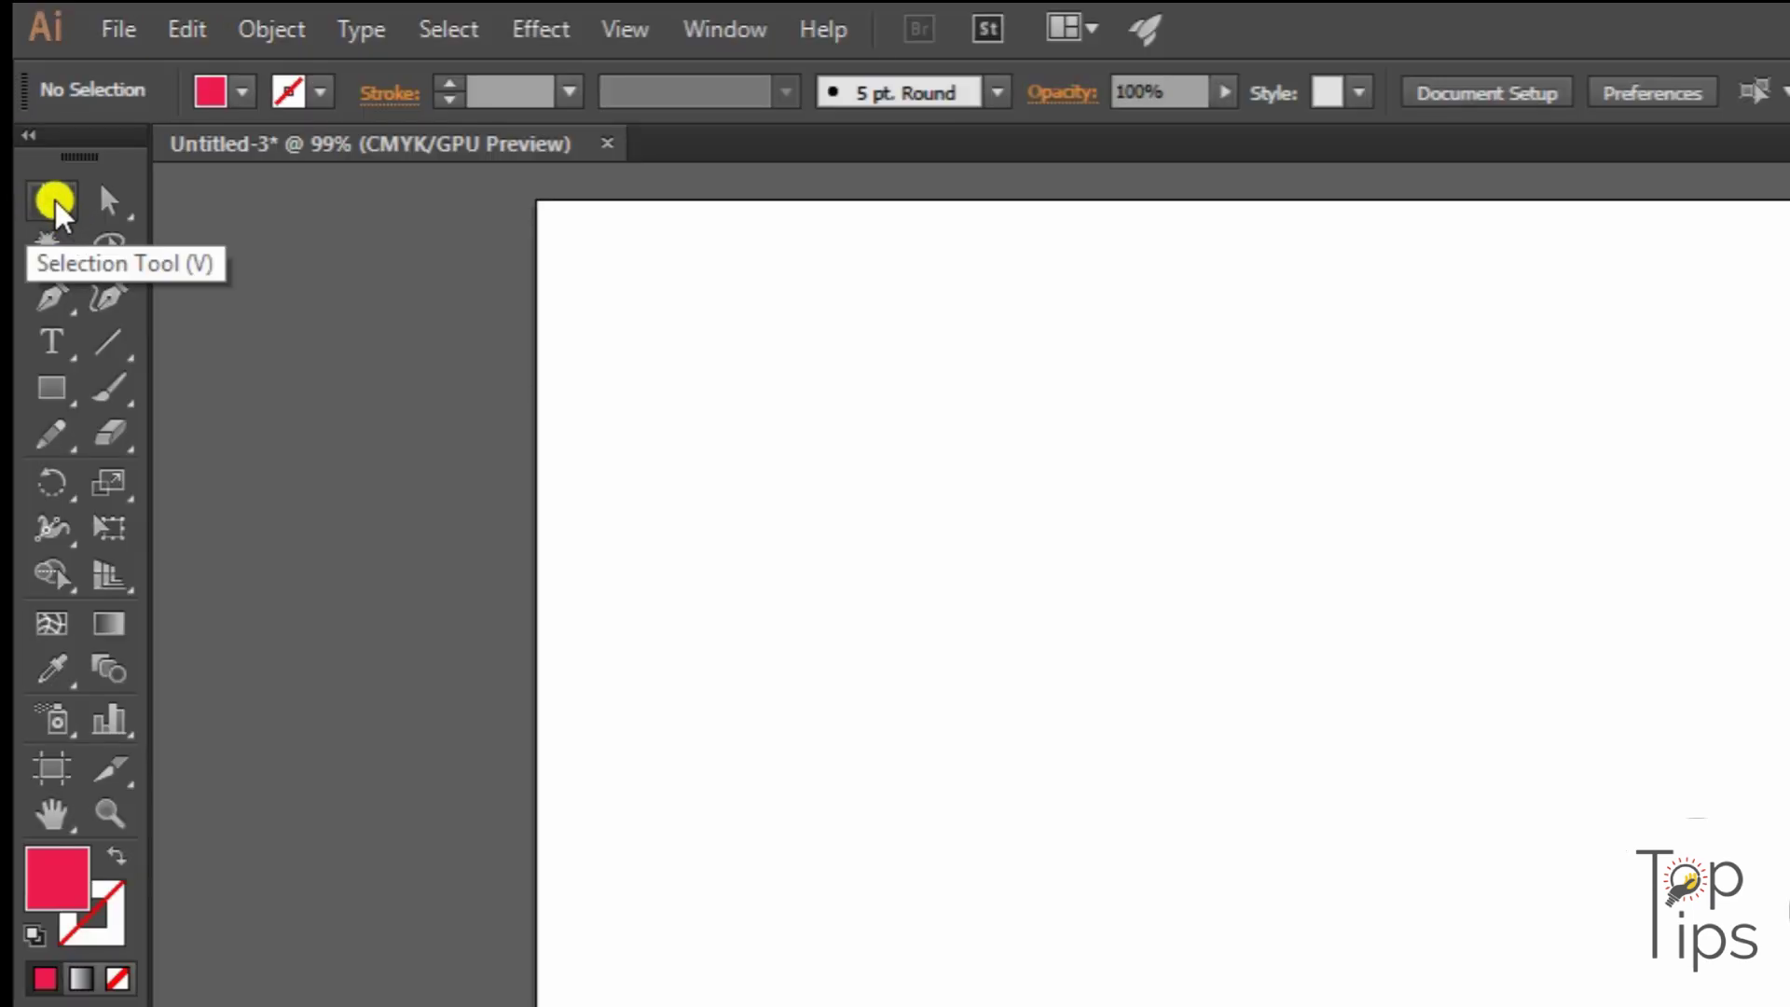
# Try the Direct Selection tool and return to the Selection tool.
pyautogui.click(53, 205)
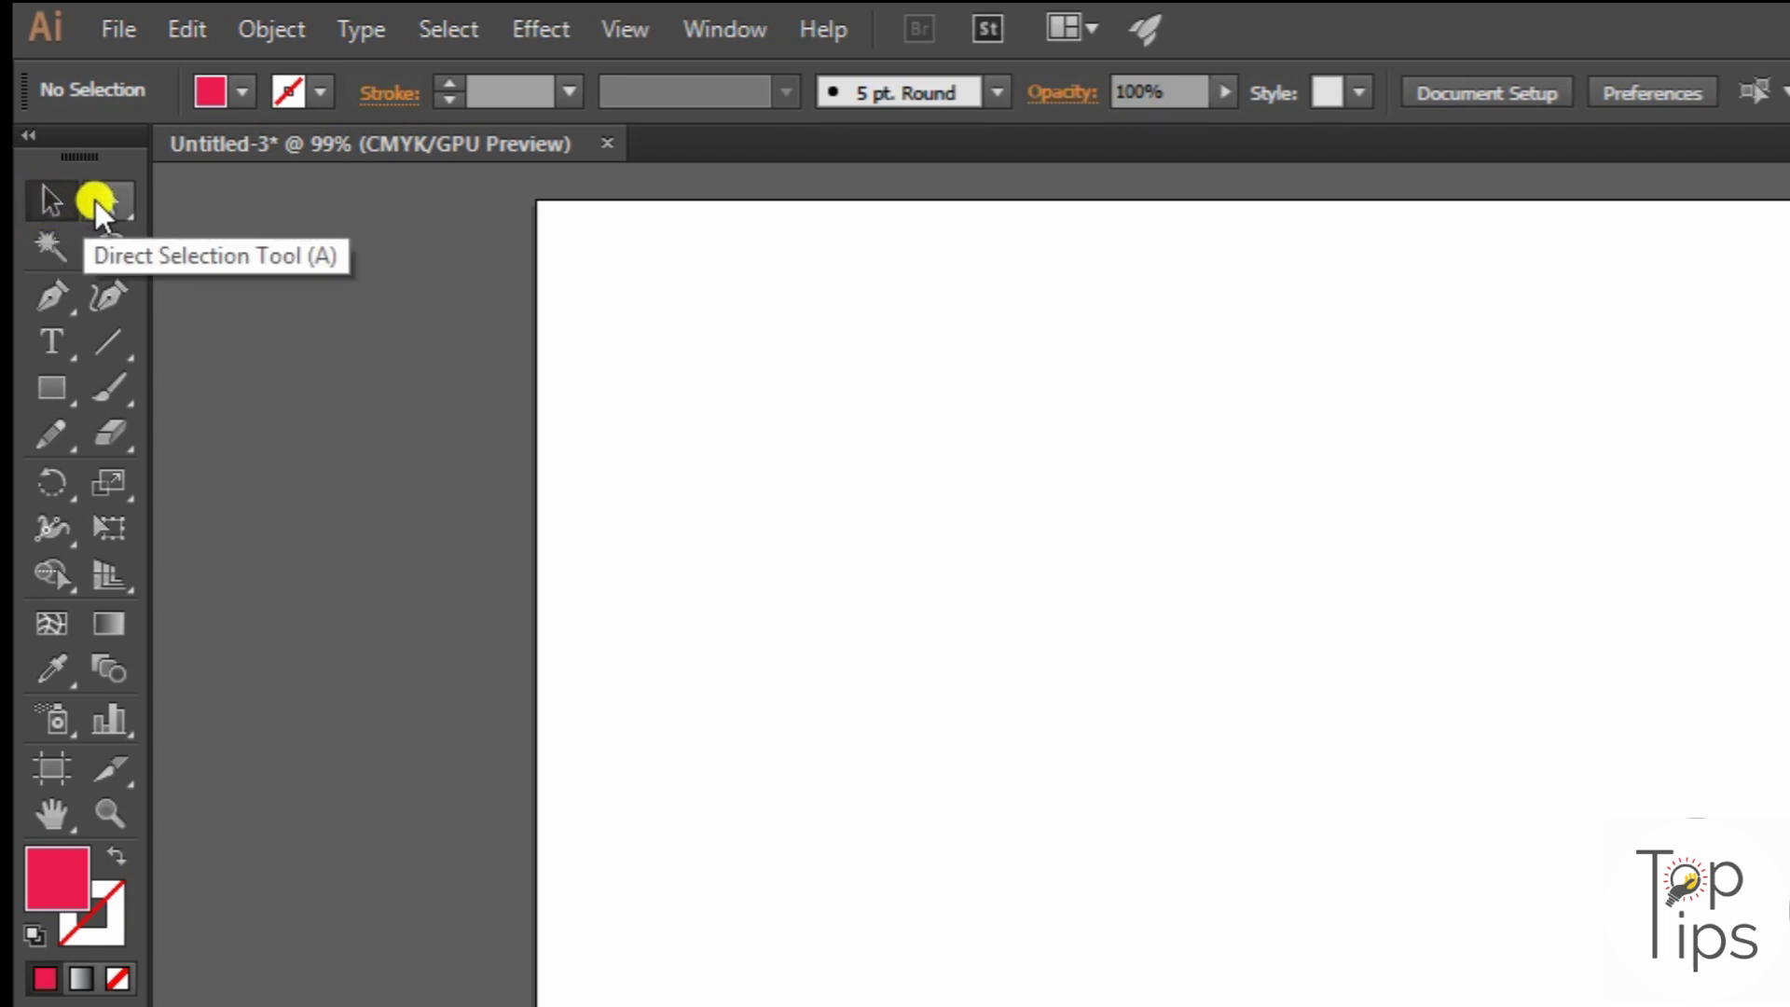
pyautogui.click(95, 199)
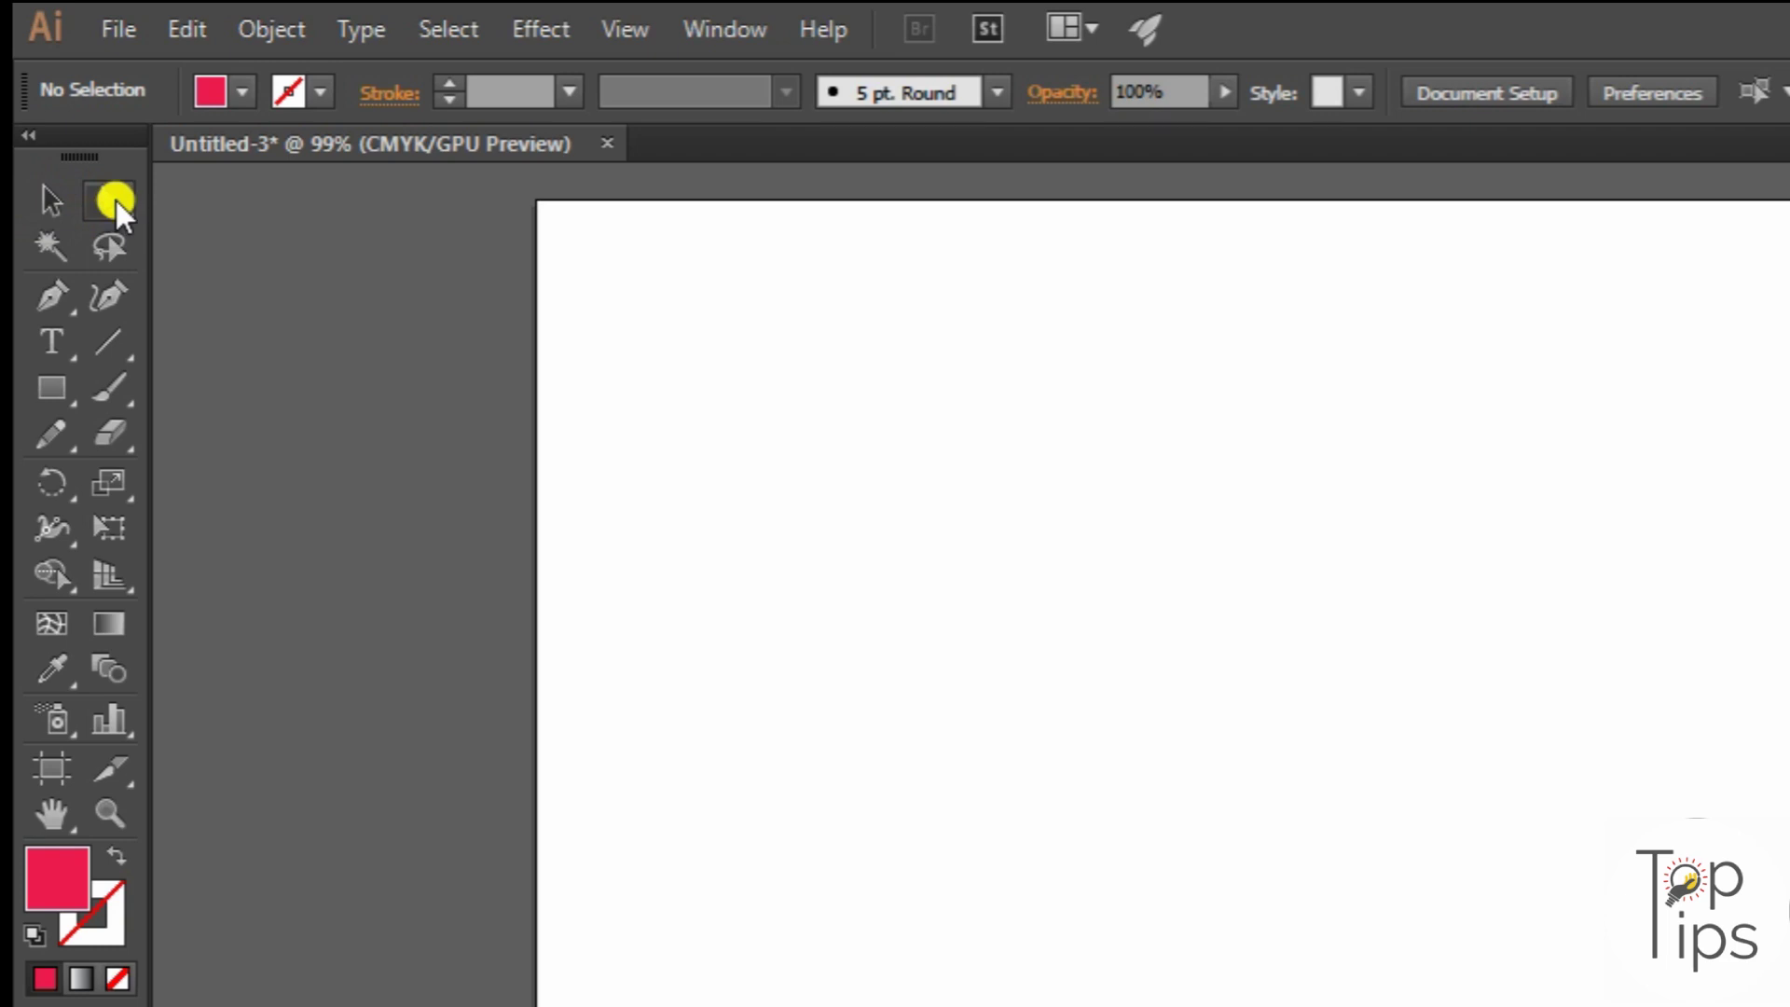
pyautogui.click(49, 199)
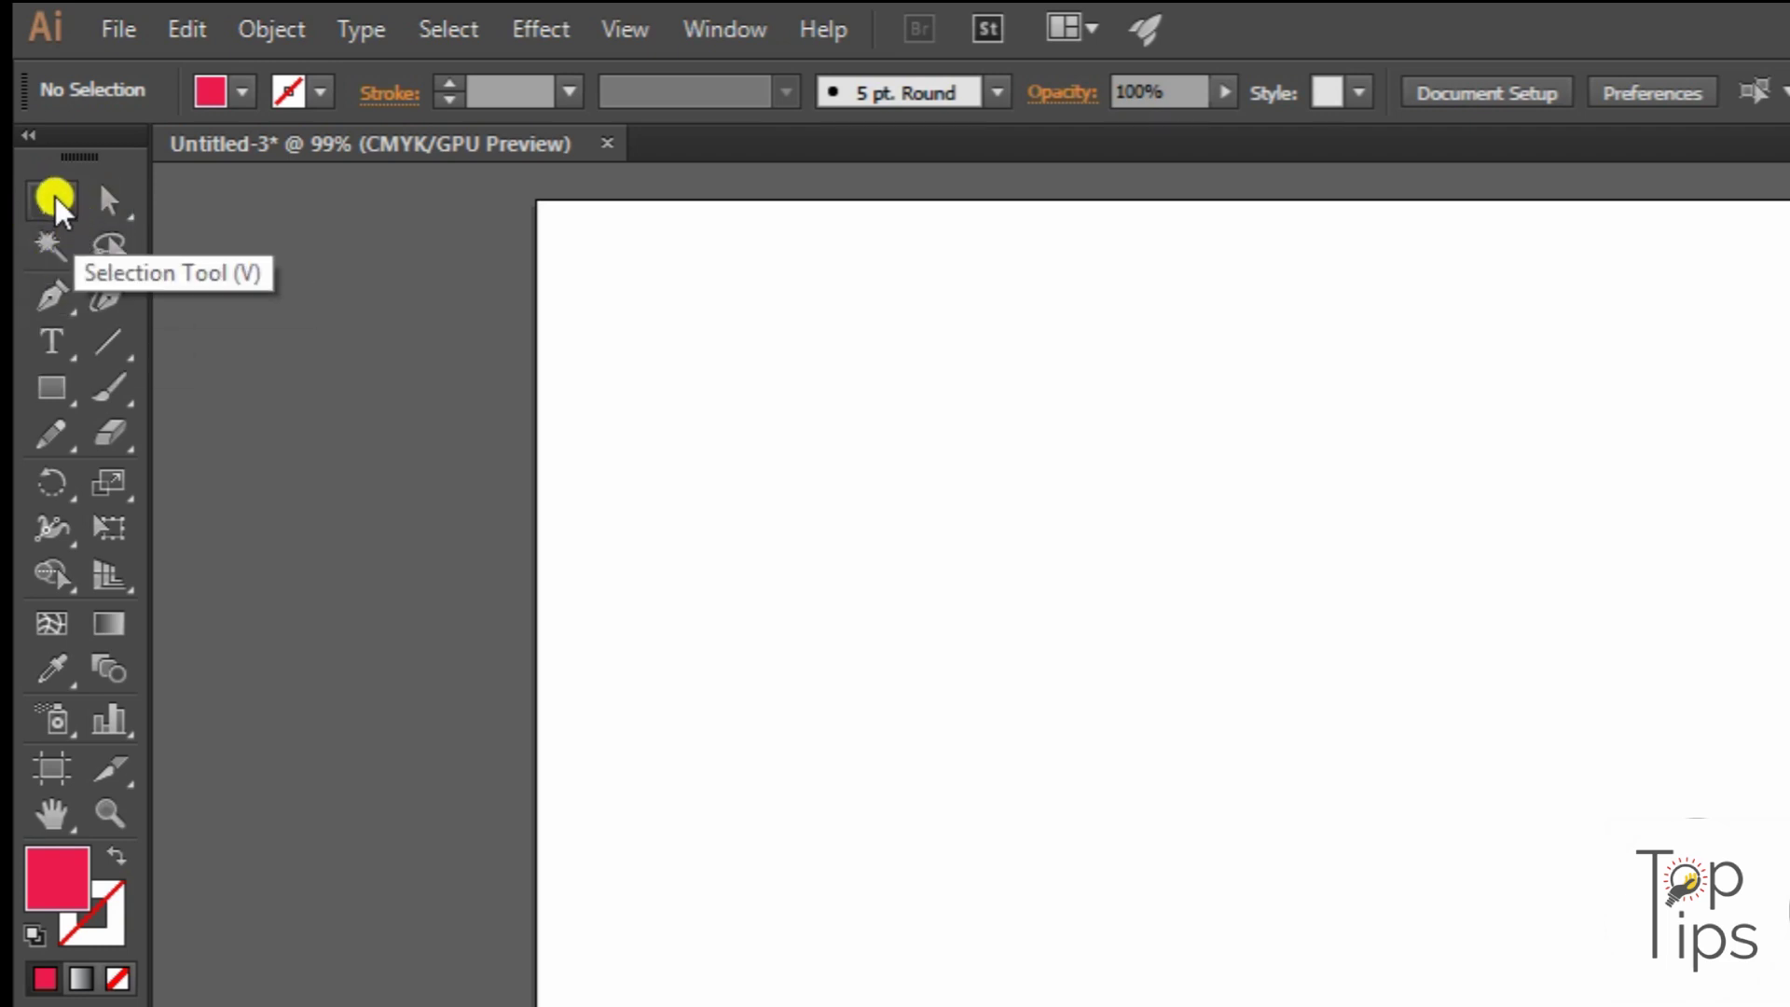
pyautogui.press('v')
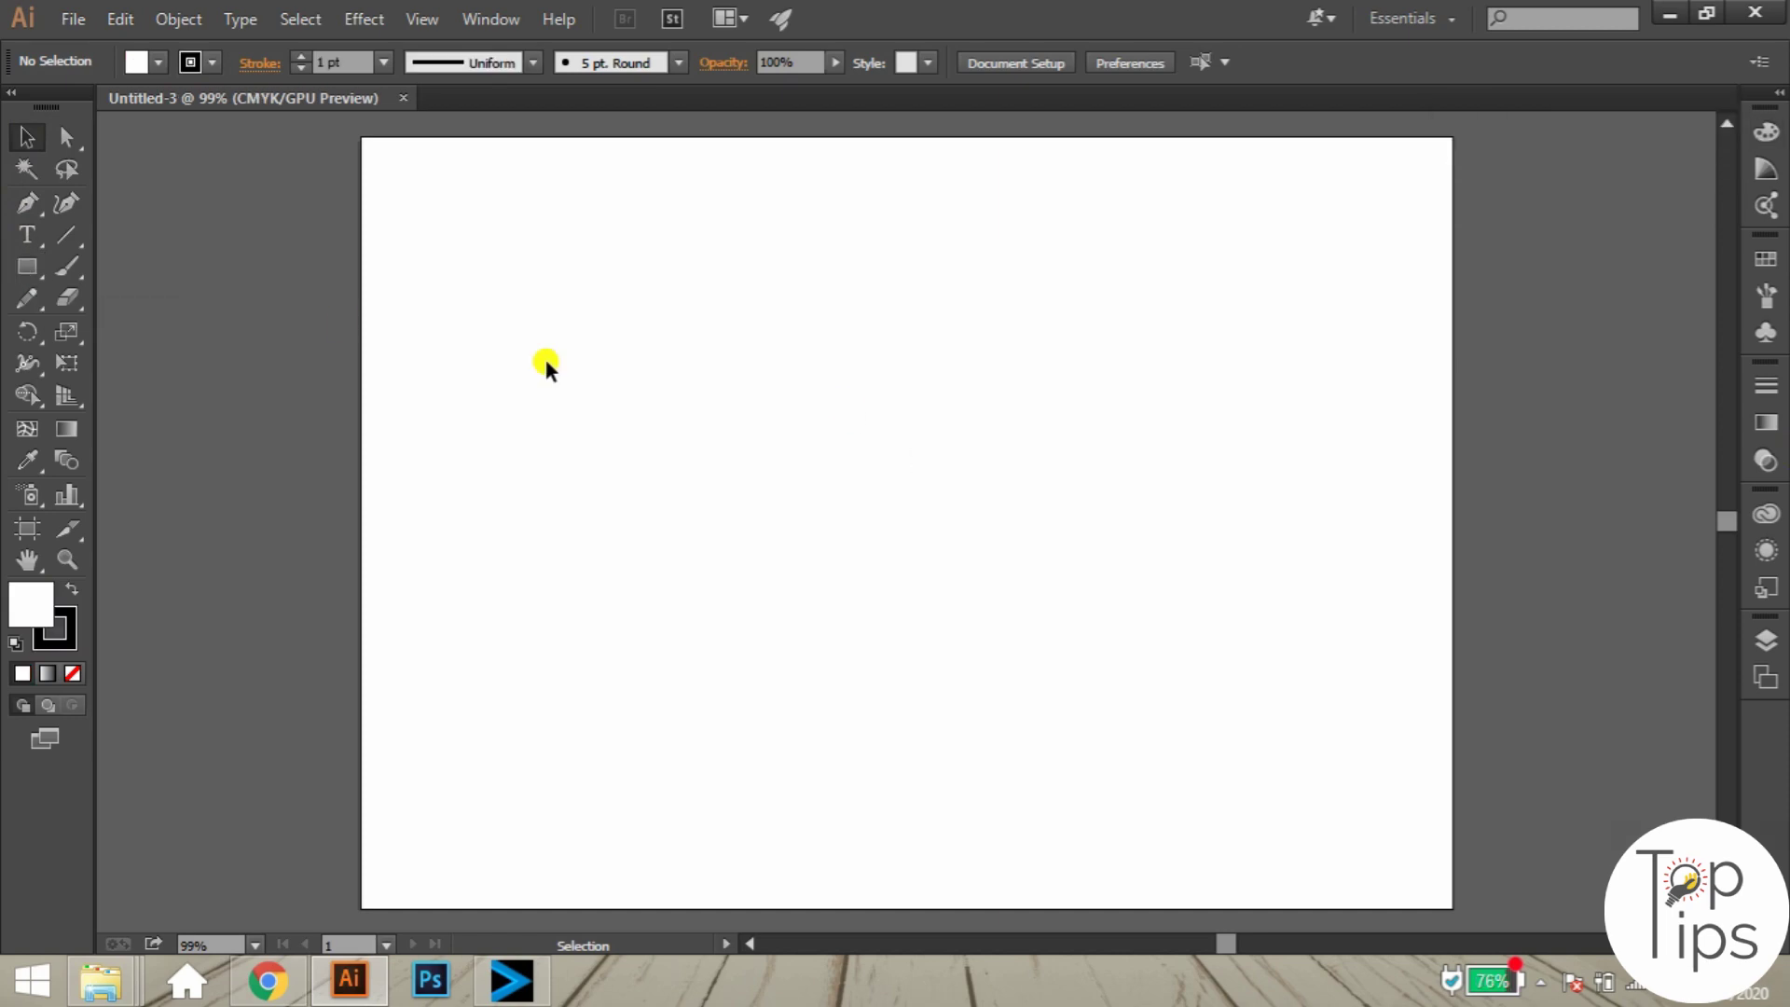
# Activate the Rectangle tool after viewing the related shape tools, and set the fill color to light green.
pyautogui.click(24, 270)
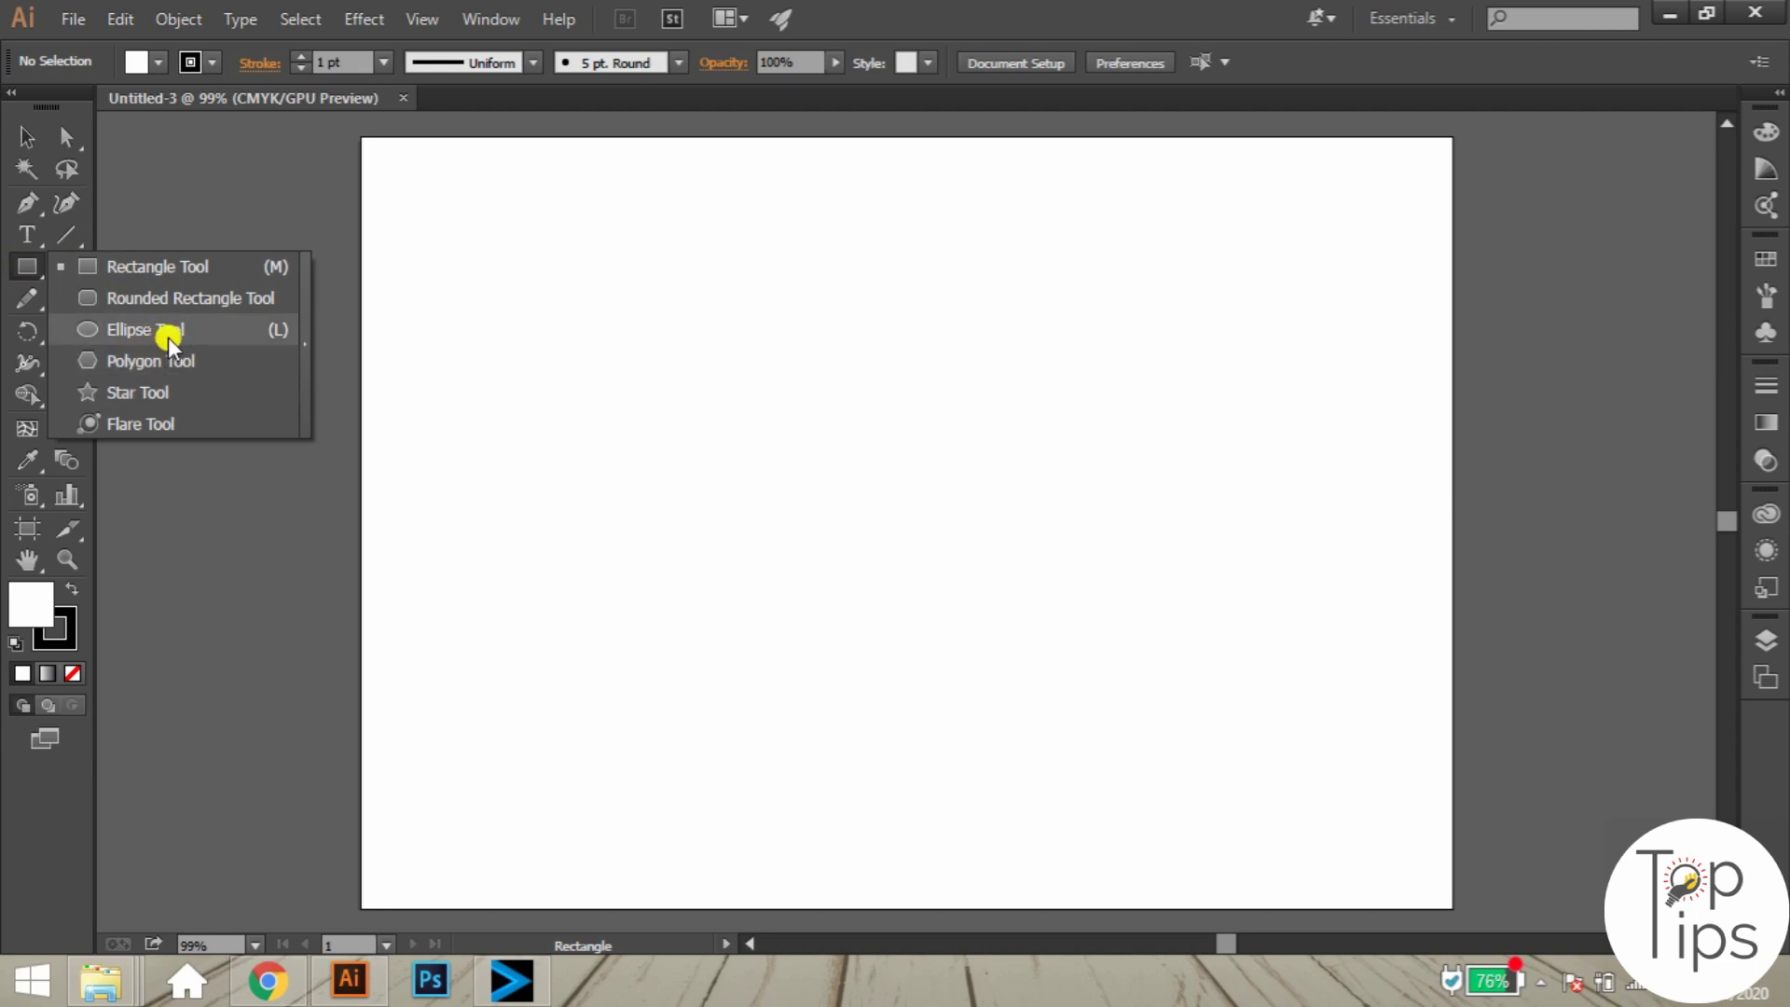
pyautogui.click(28, 267)
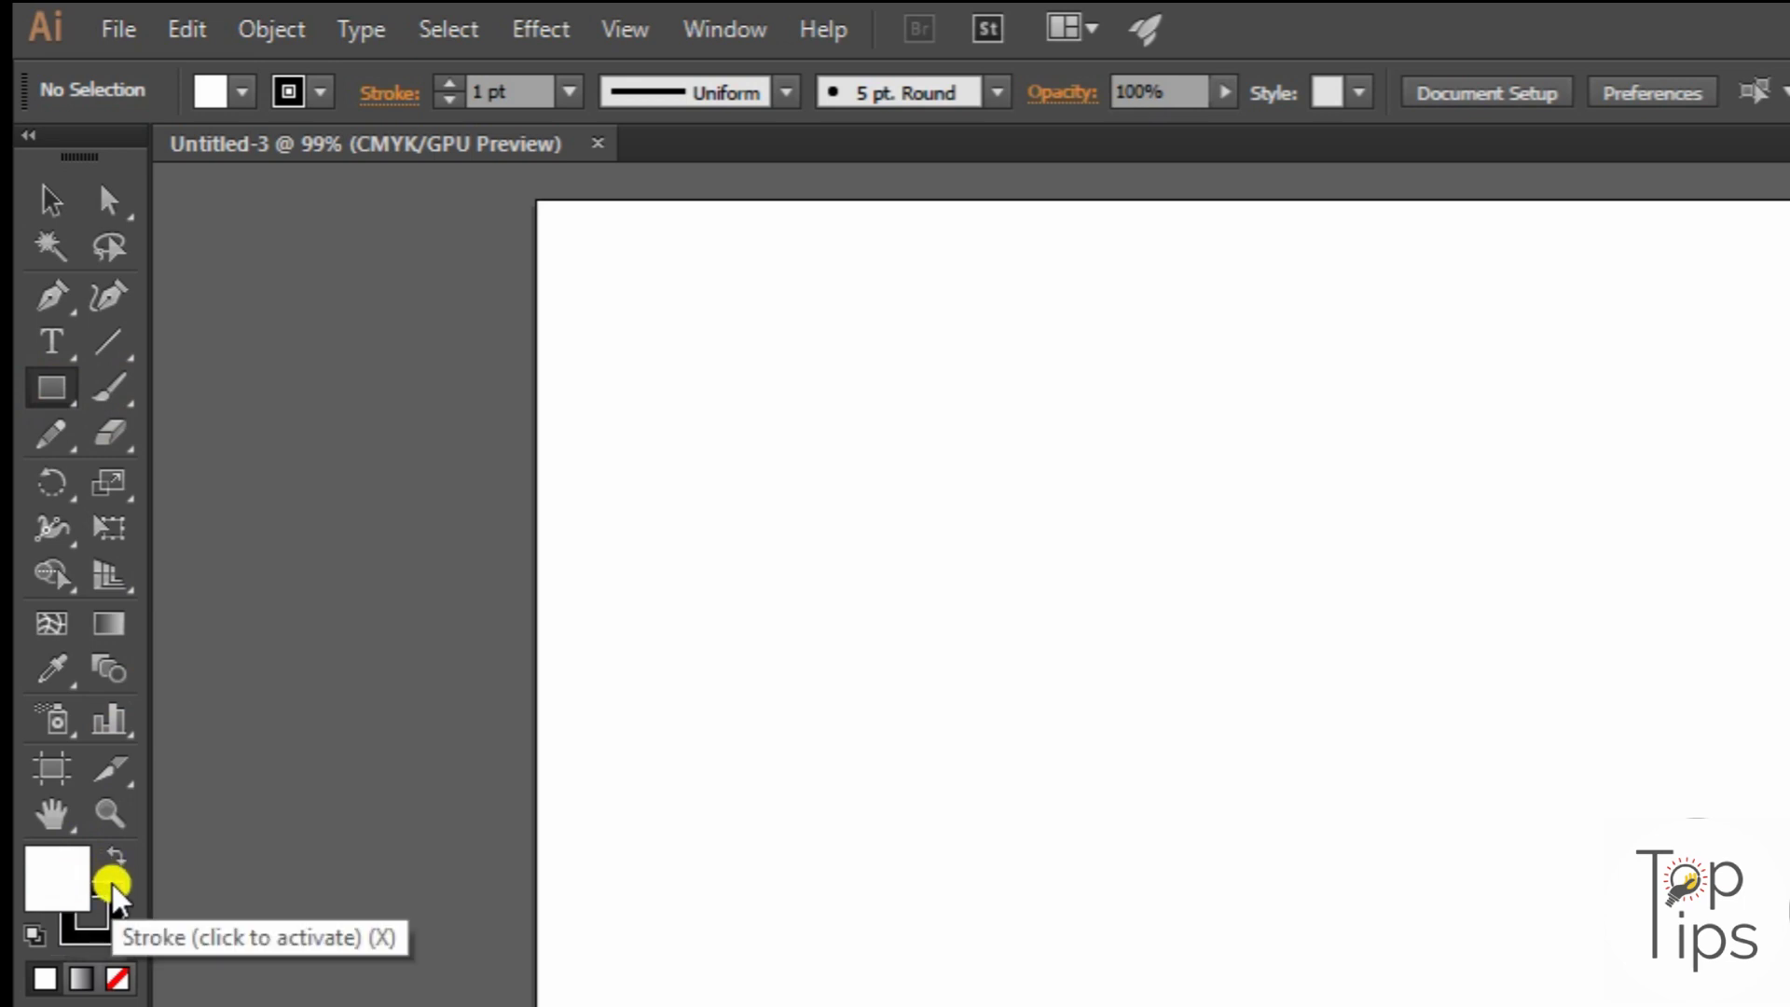
pyautogui.click(93, 927)
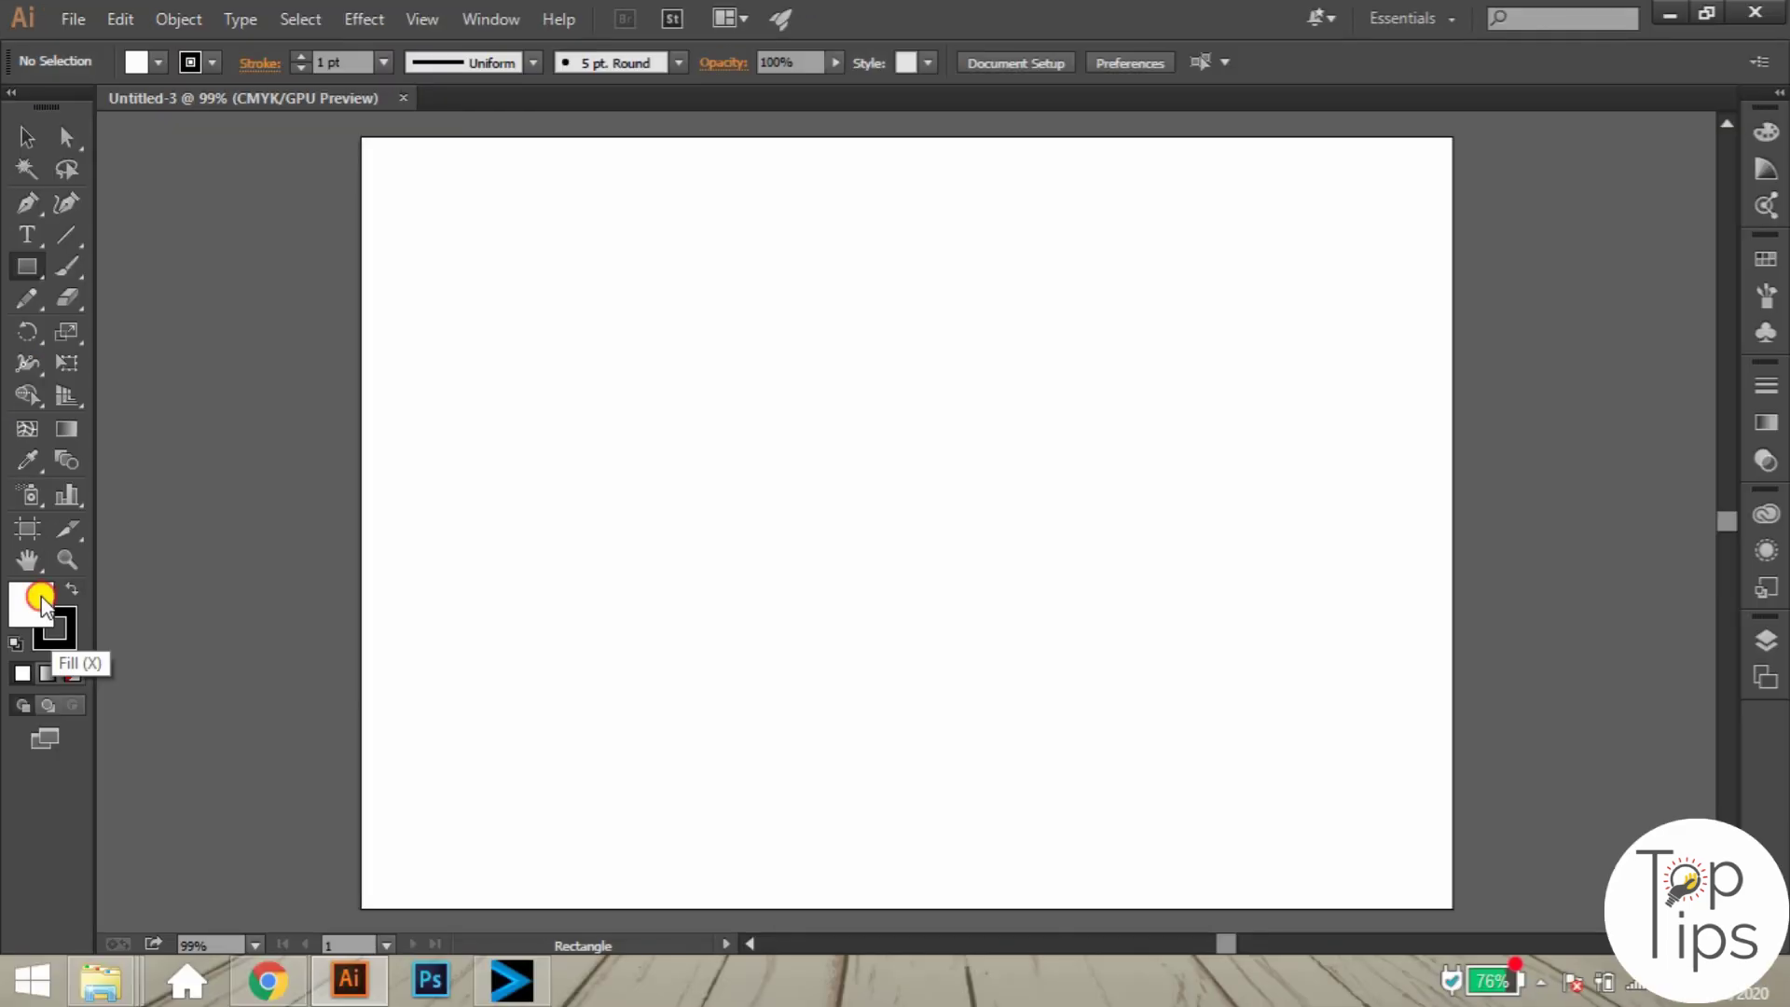
pyautogui.doubleClick(42, 602)
pyautogui.moveTo(820, 384)
pyautogui.mouseDown()
pyautogui.moveTo(879, 360)
pyautogui.moveTo(901, 374)
pyautogui.mouseUp()
pyautogui.click(1159, 324)
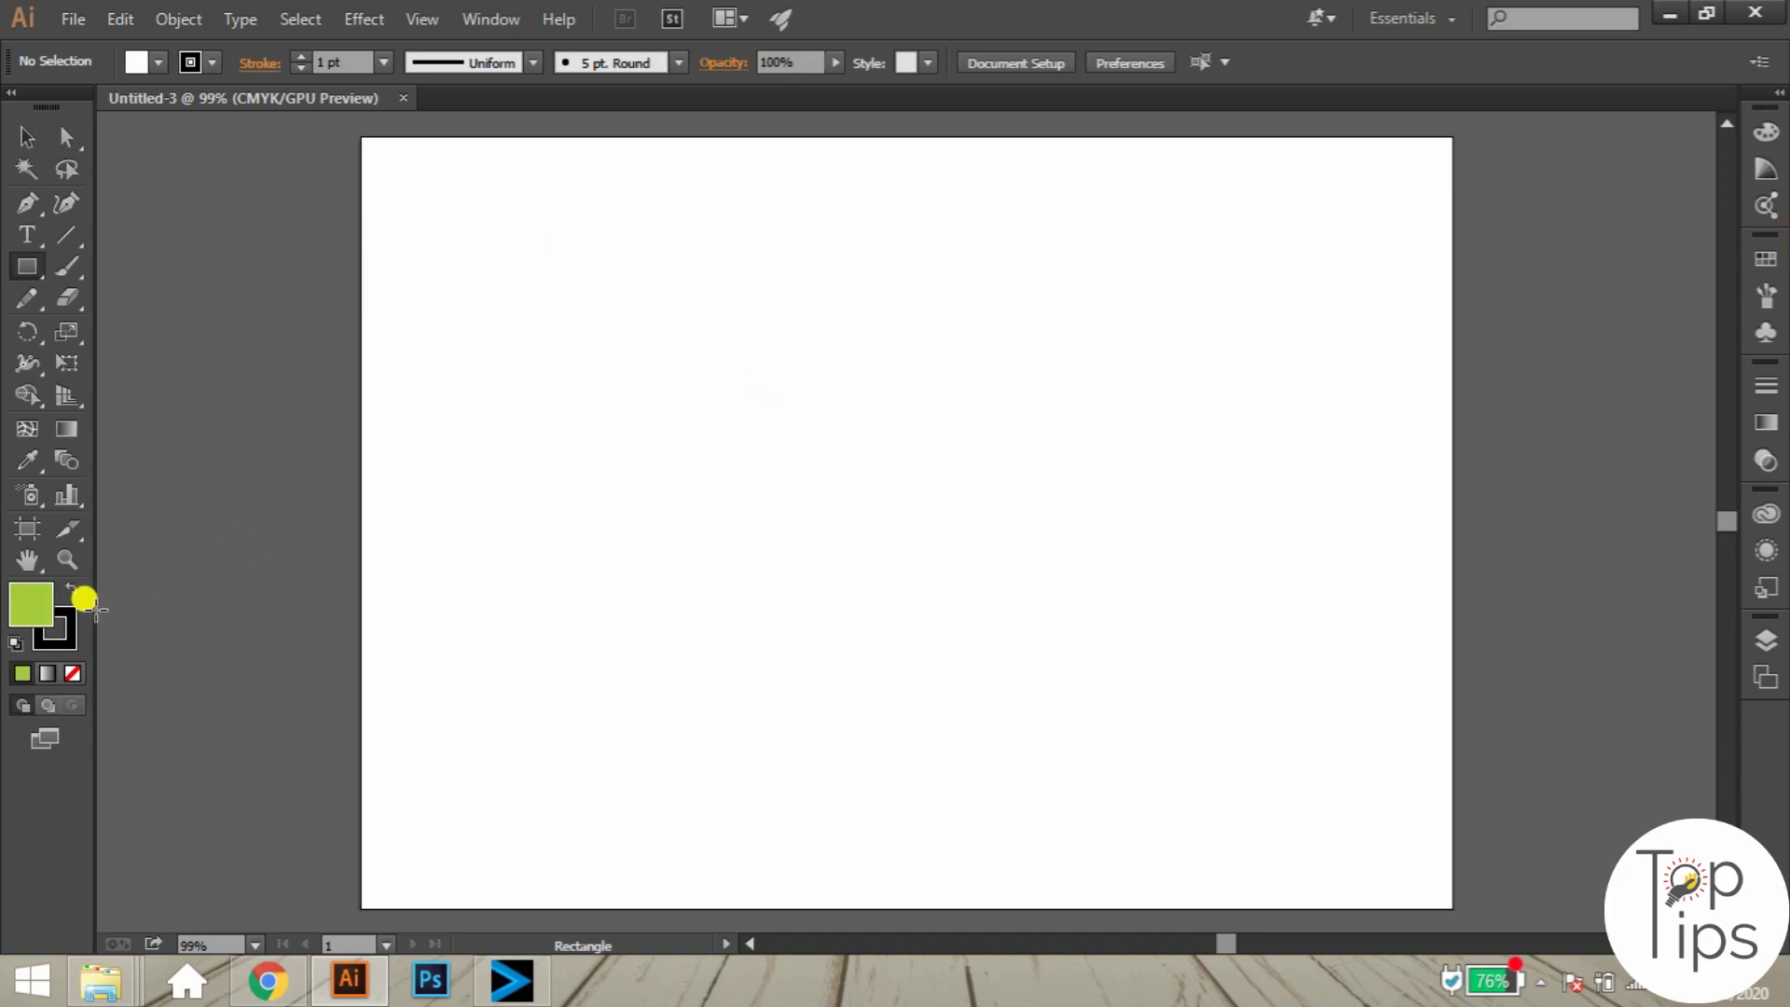
# Set the stroke color to the pinkish red with hex value FF0049.
pyautogui.doubleClick(55, 641)
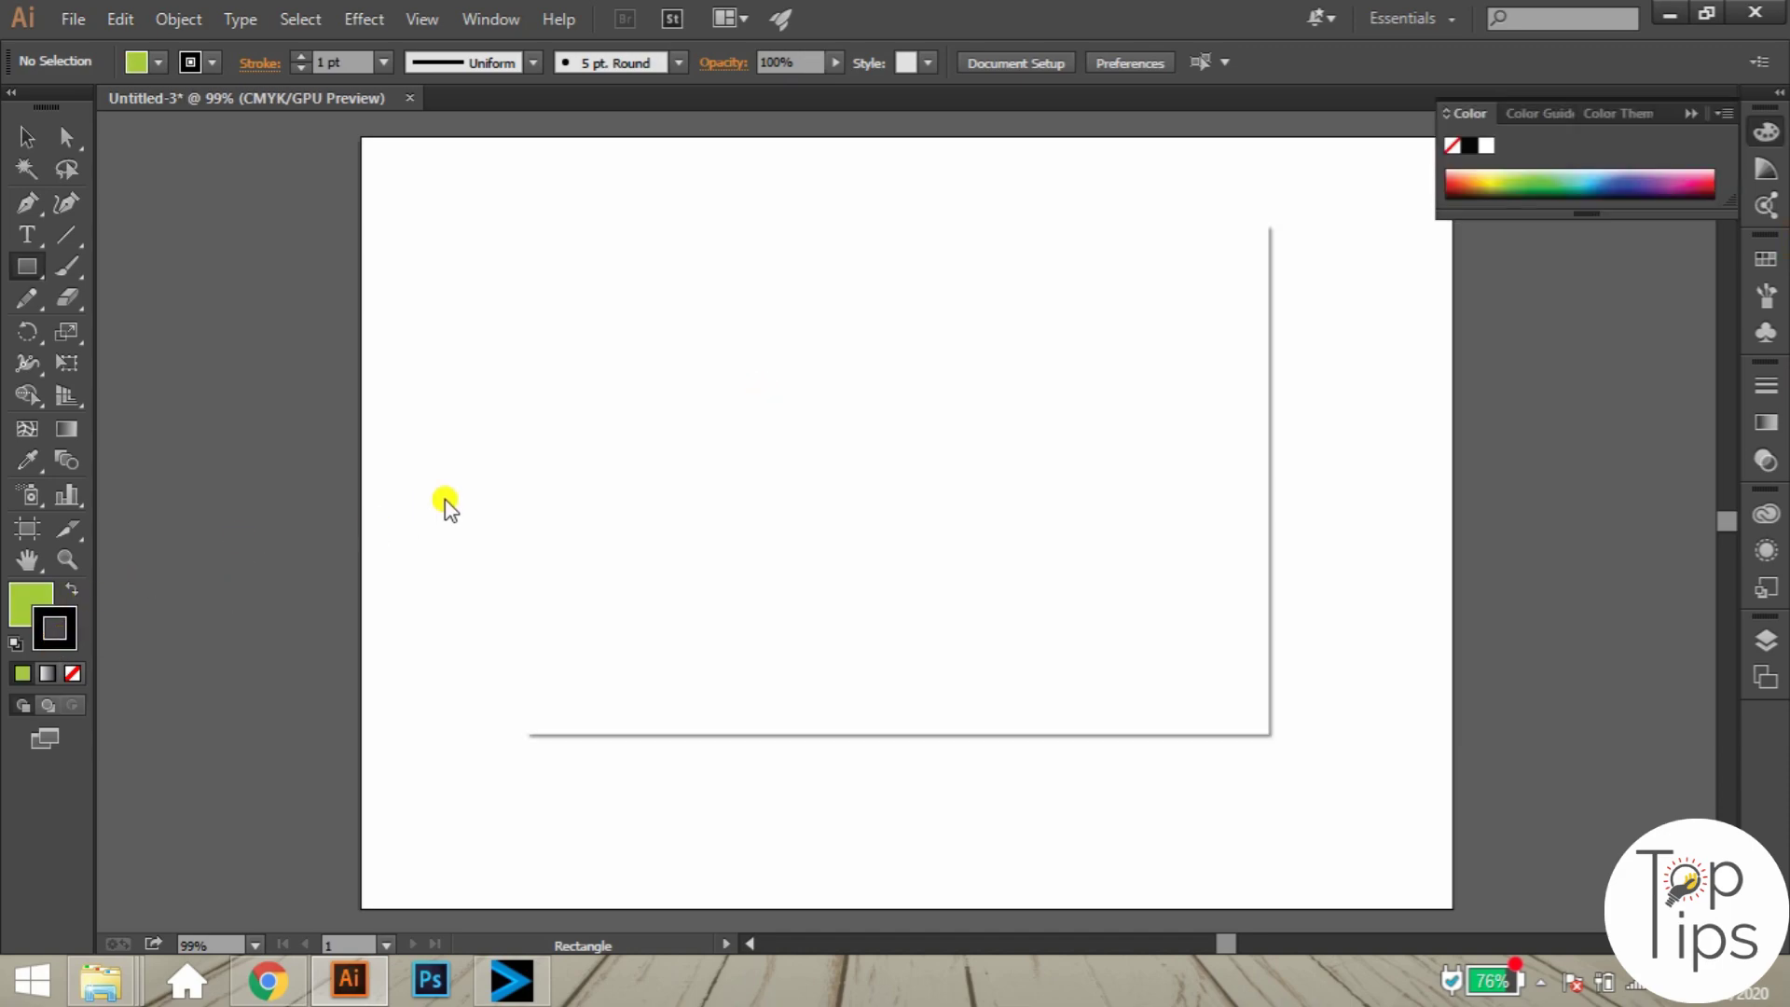
pyautogui.write('ED1B49')
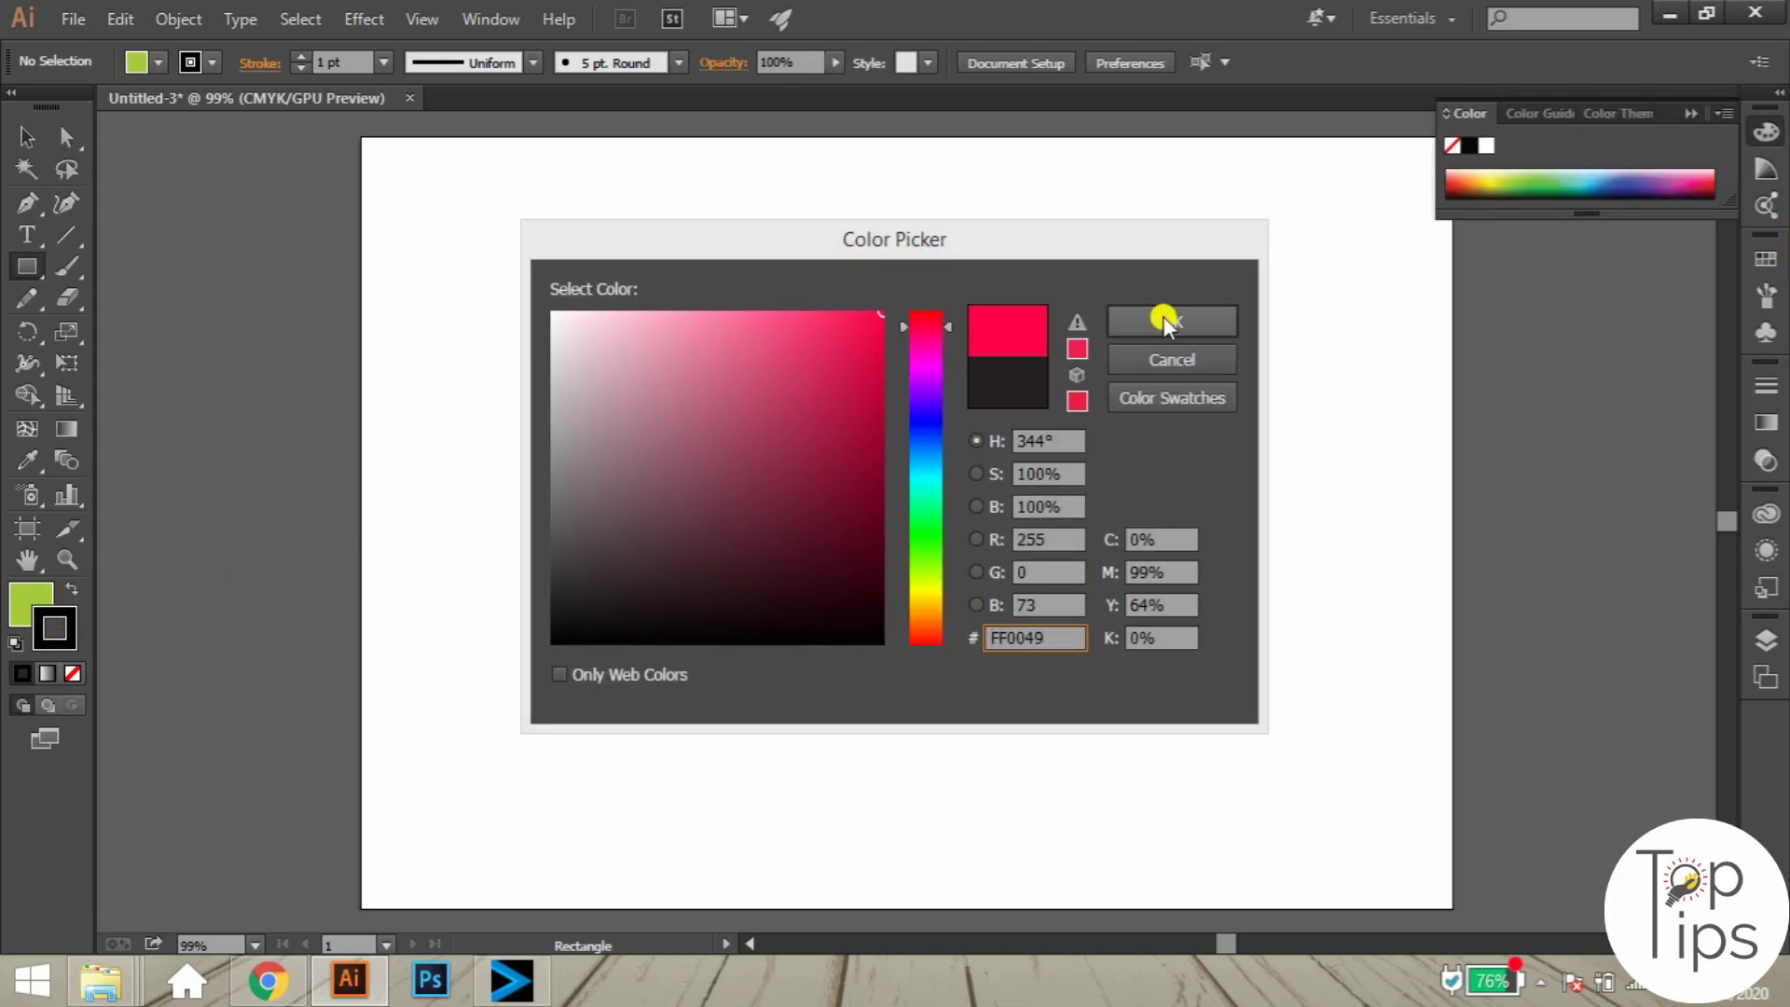
pyautogui.click(1172, 322)
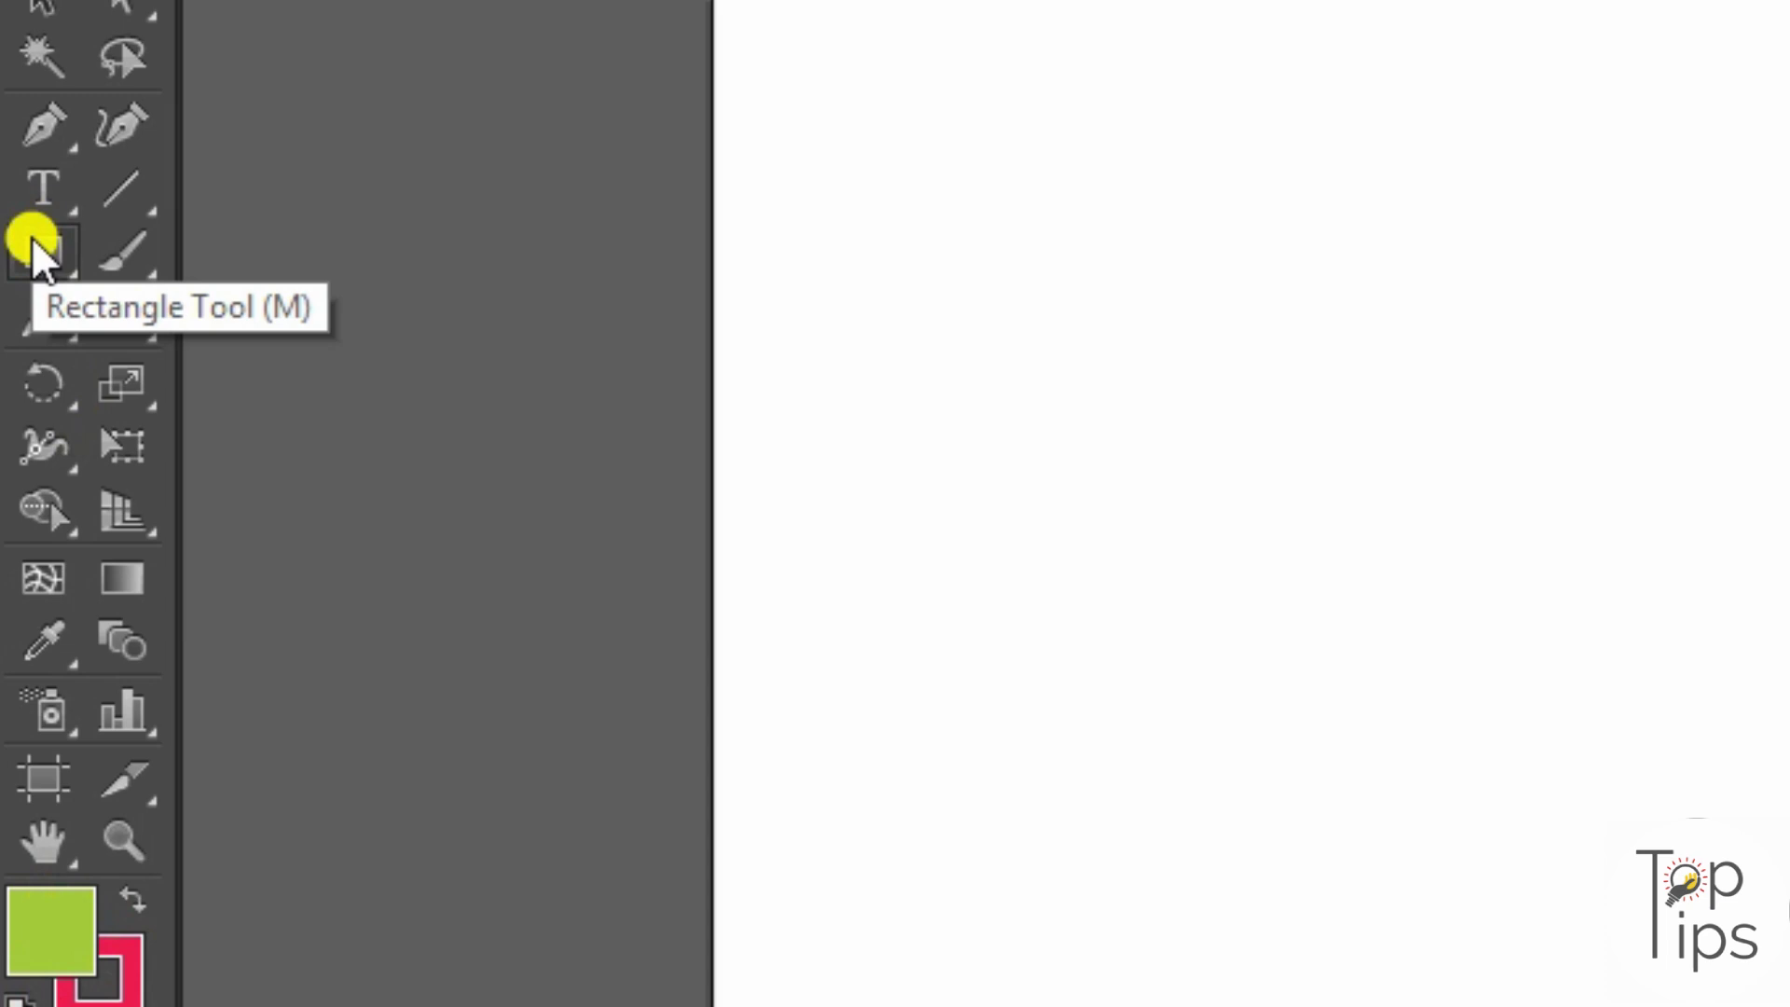
# Draw a rectangle about 64 mm wide and 32 mm high in the upper-left area of the artboard with the Rectangle tool.
pyautogui.click(34, 243)
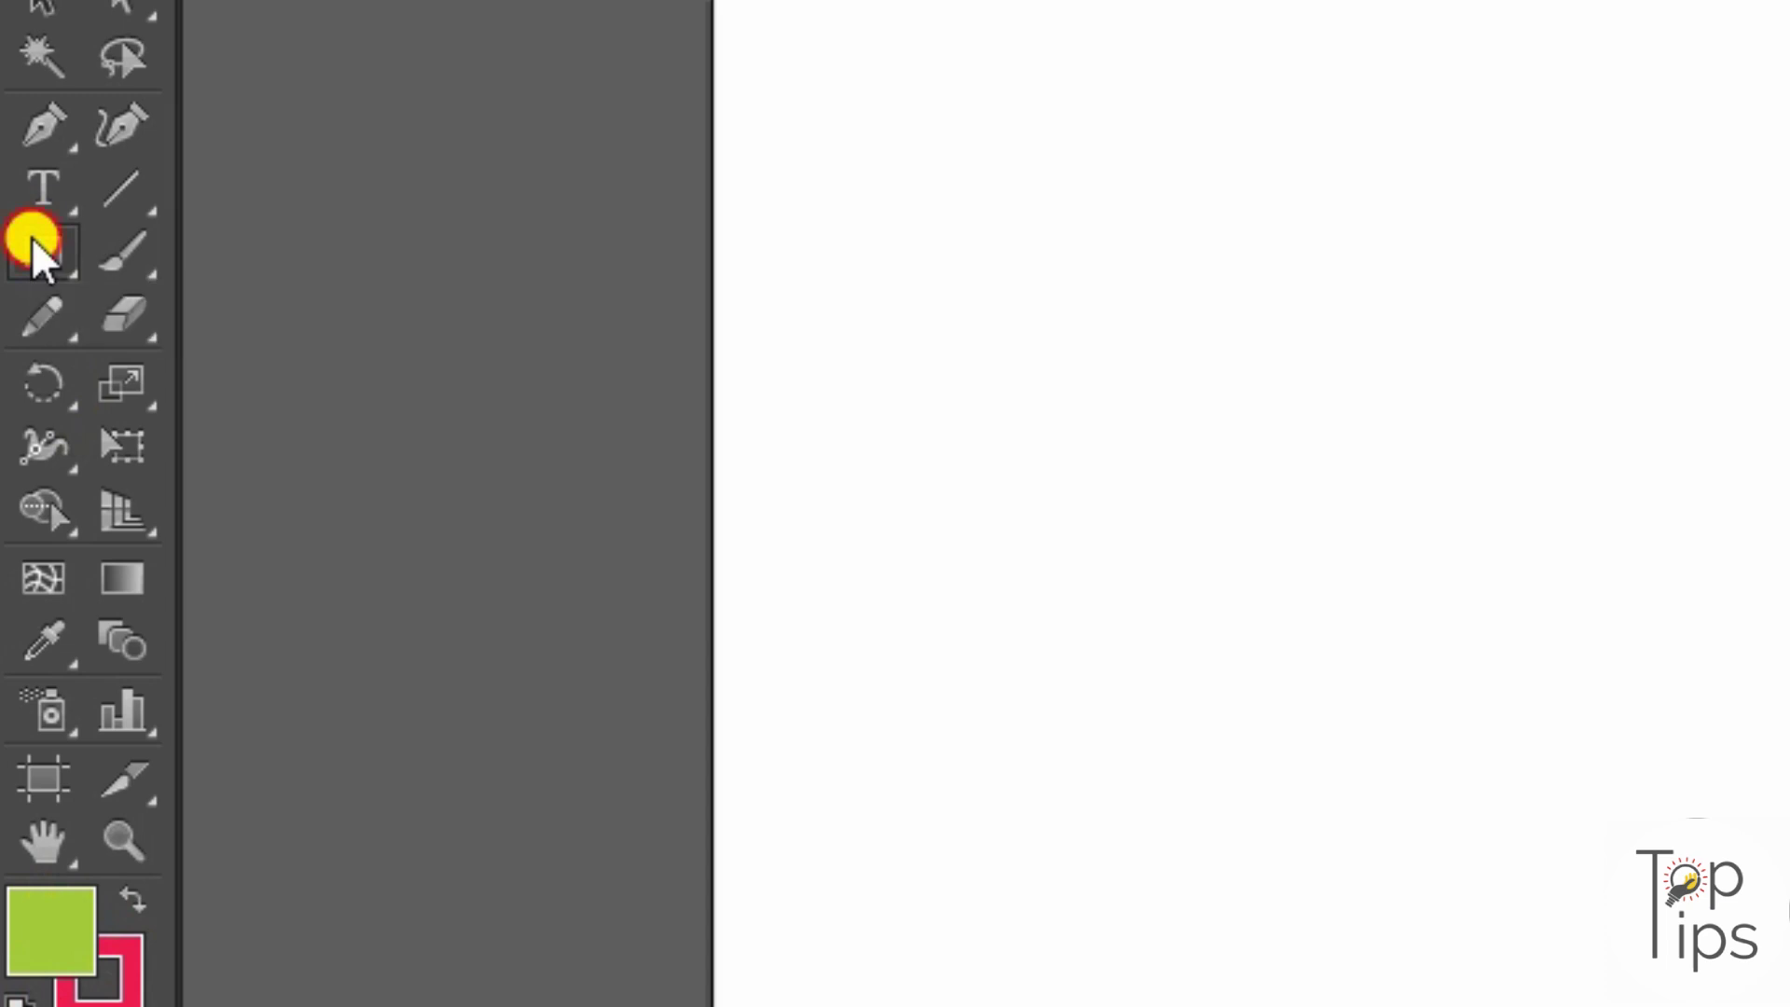
pyautogui.click(34, 241)
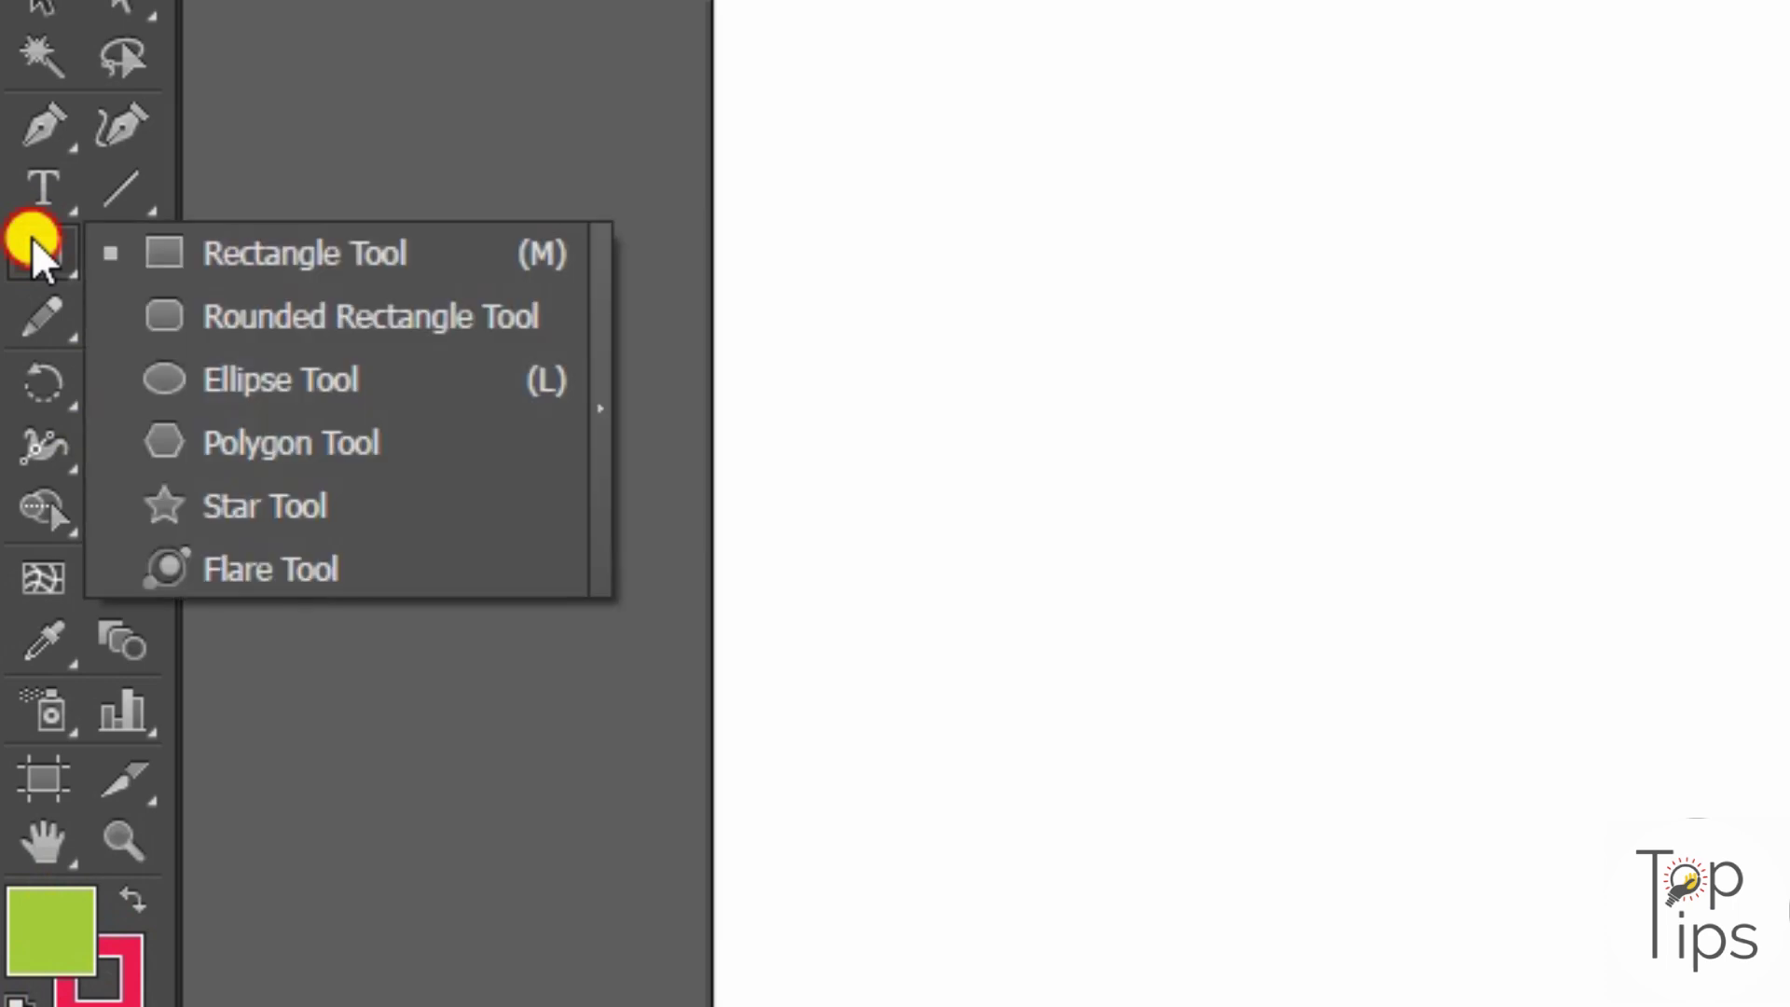
pyautogui.click(347, 228)
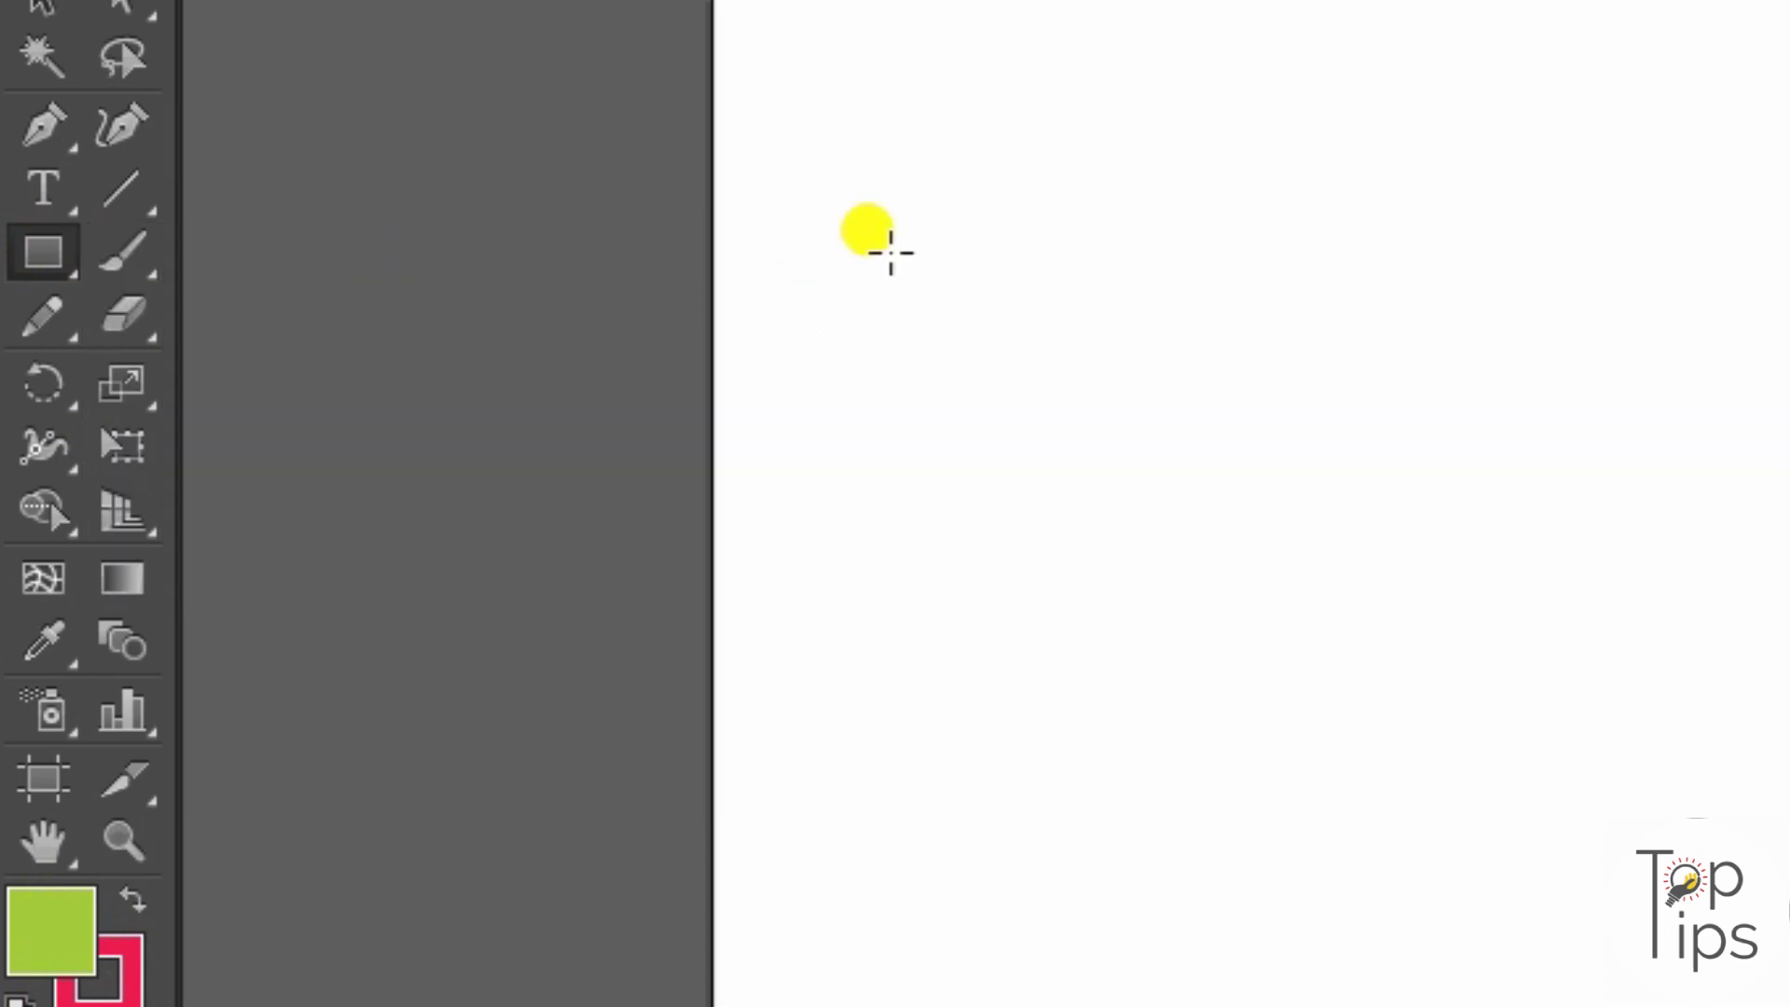
pyautogui.moveTo(891, 238)
pyautogui.mouseDown()
pyautogui.moveTo(1102, 369)
pyautogui.moveTo(1290, 523)
pyautogui.moveTo(1351, 540)
pyautogui.moveTo(1405, 471)
pyautogui.moveTo(1361, 473)
pyautogui.mouseUp()
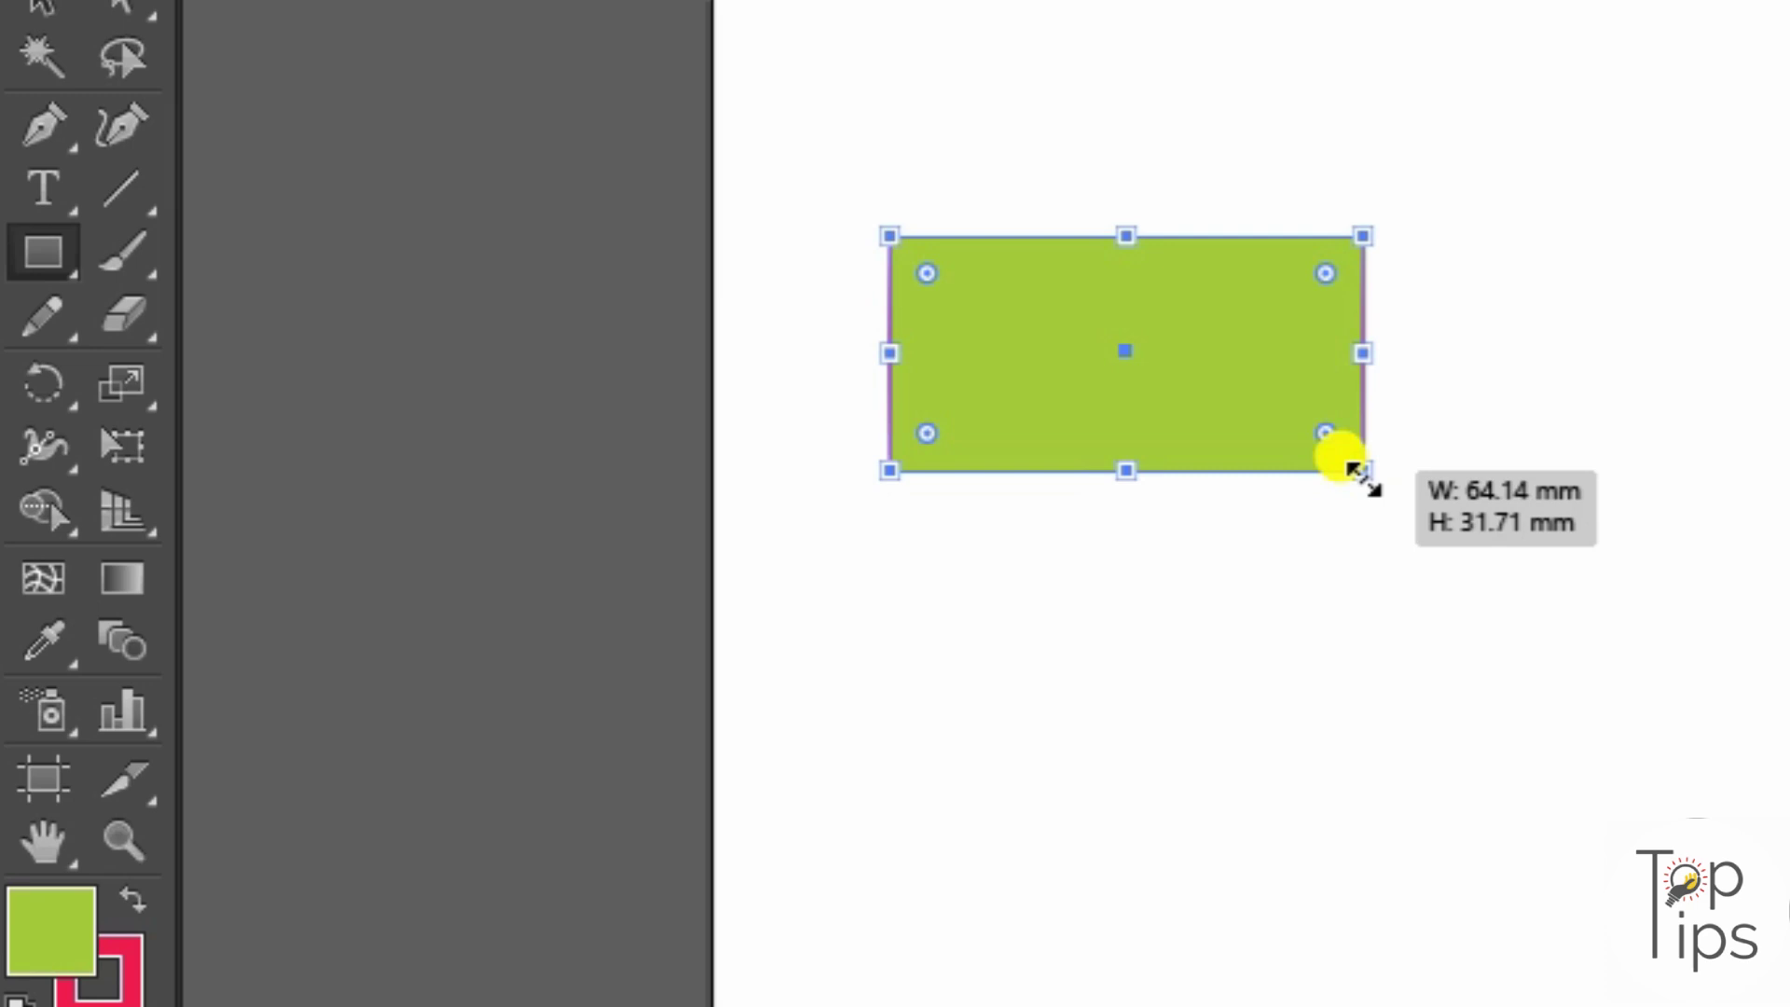
# Try a 3 pt stroke on the green rectangle, and set its stroke weight to 7 pt.
pyautogui.press('v')
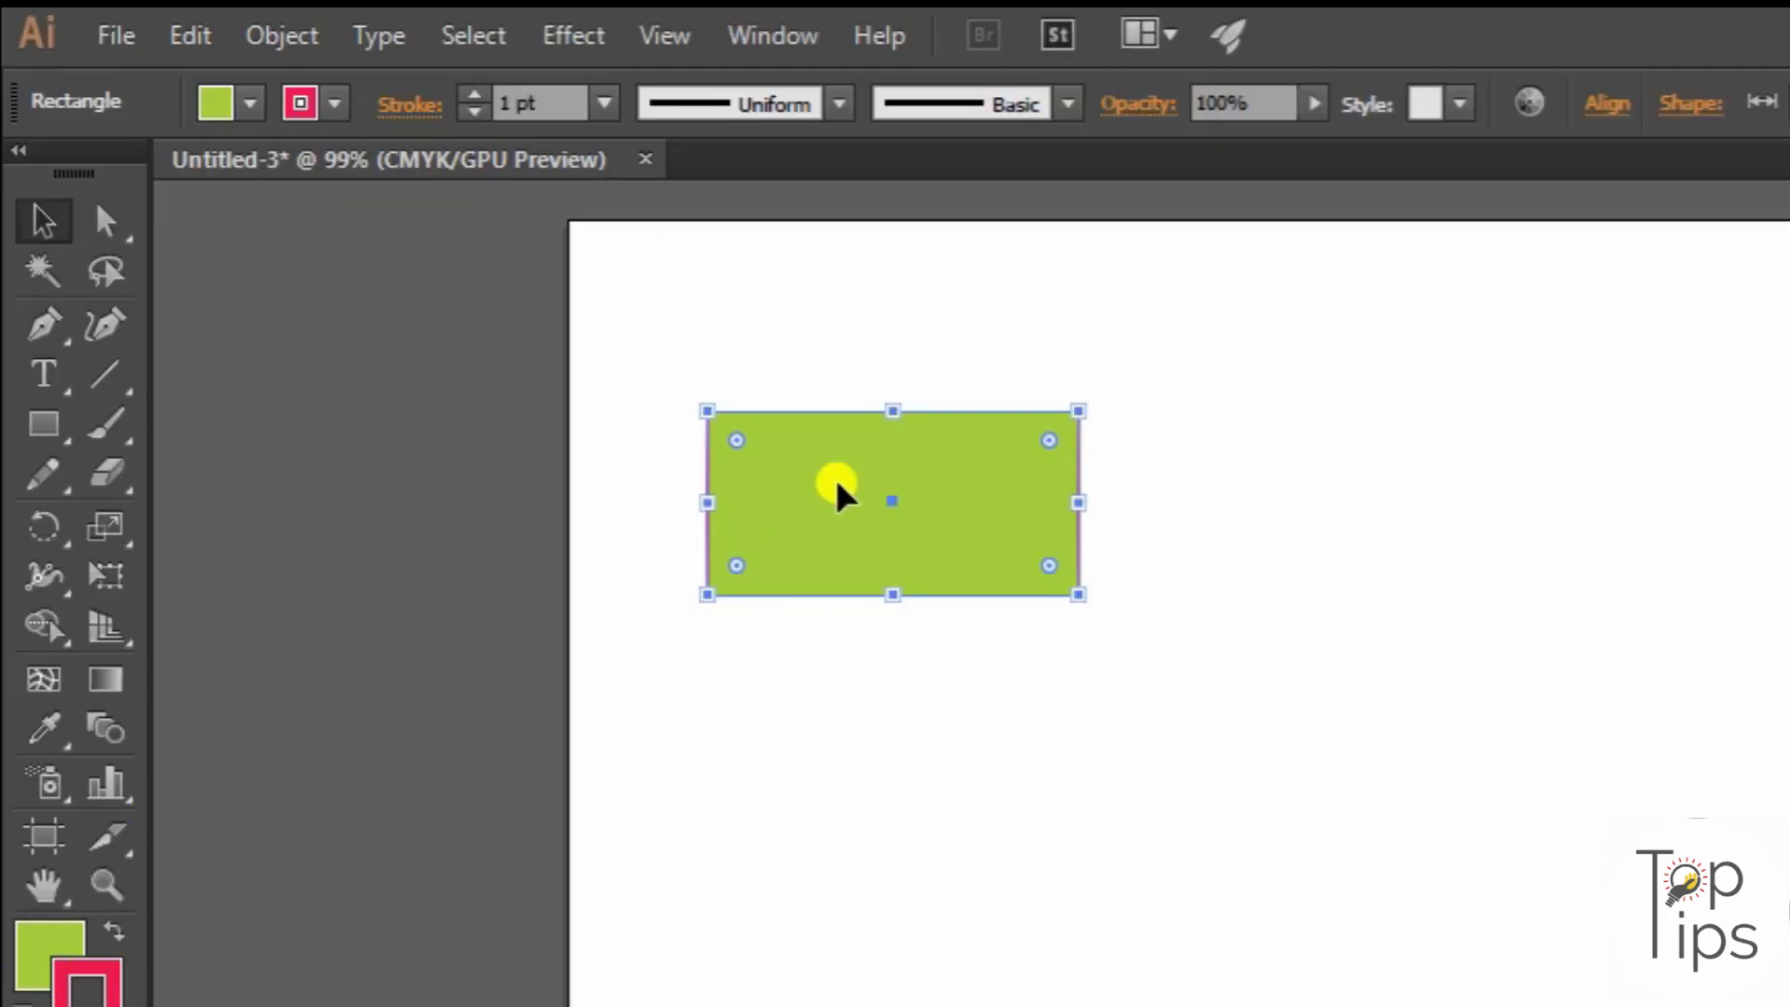
pyautogui.click(546, 101)
pyautogui.write('3')
pyautogui.press('Return')
pyautogui.write('7')
pyautogui.press('Return')
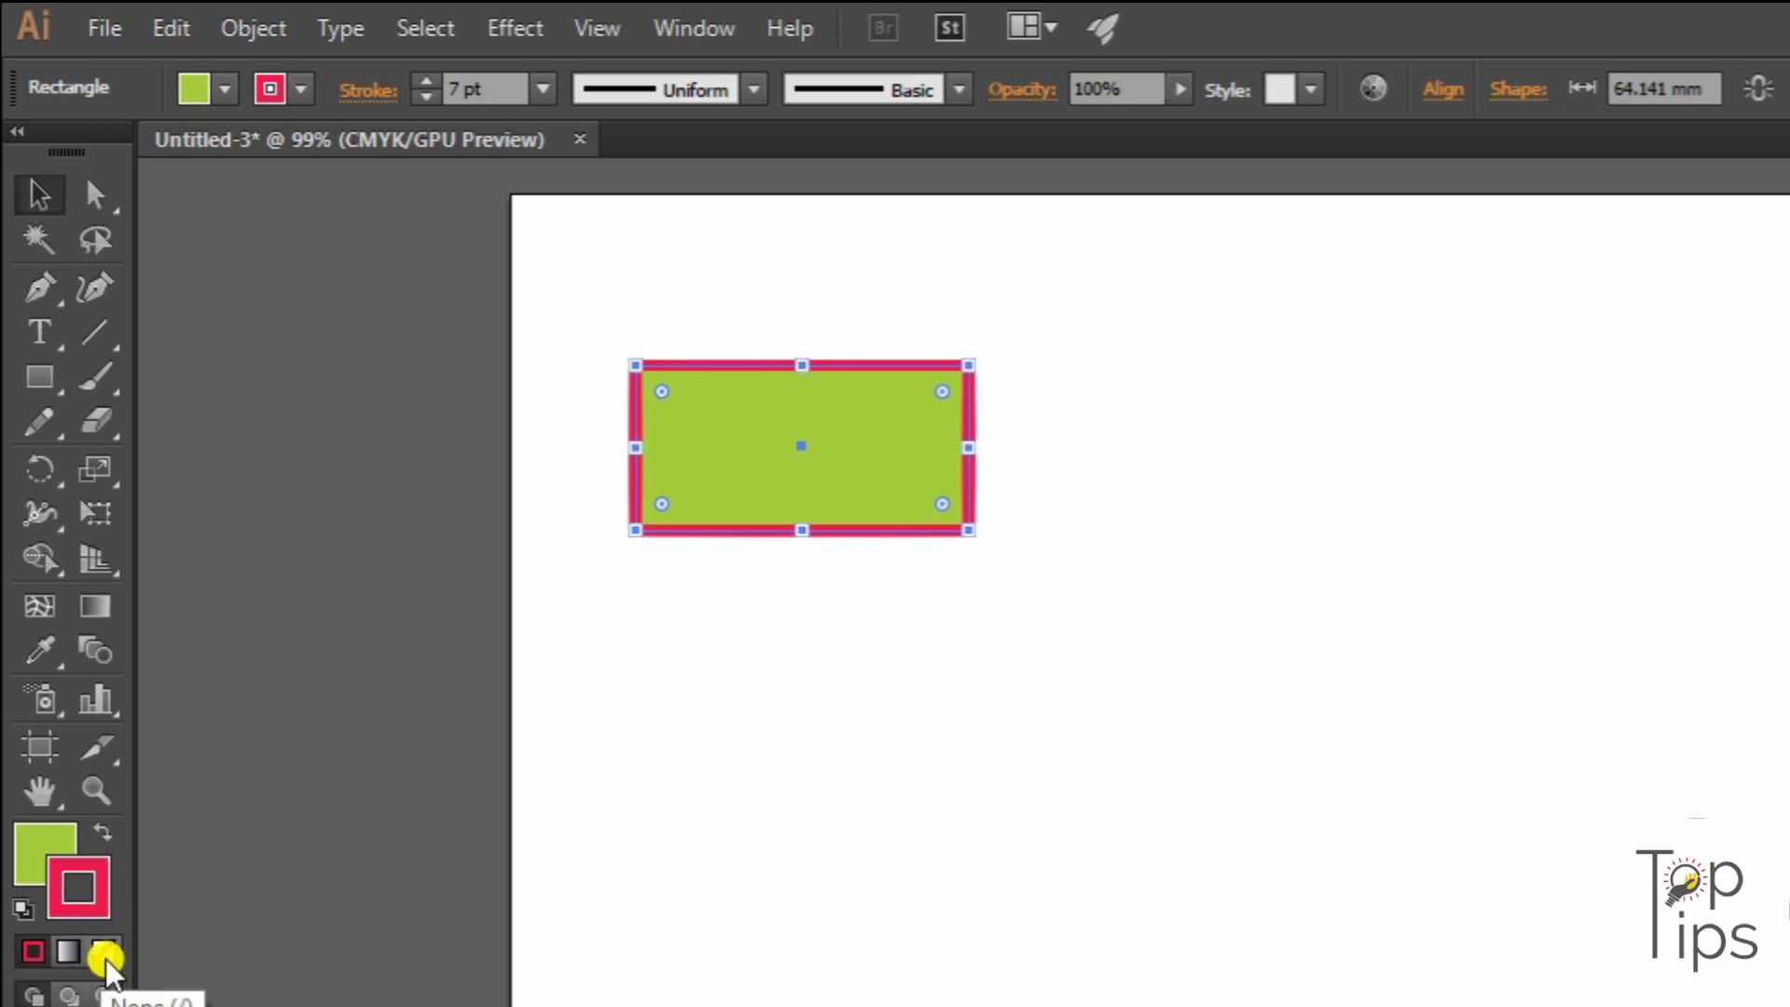
# Remove the rectangle's stroke color and make its fill the active attribute.
pyautogui.click(101, 953)
pyautogui.click(37, 844)
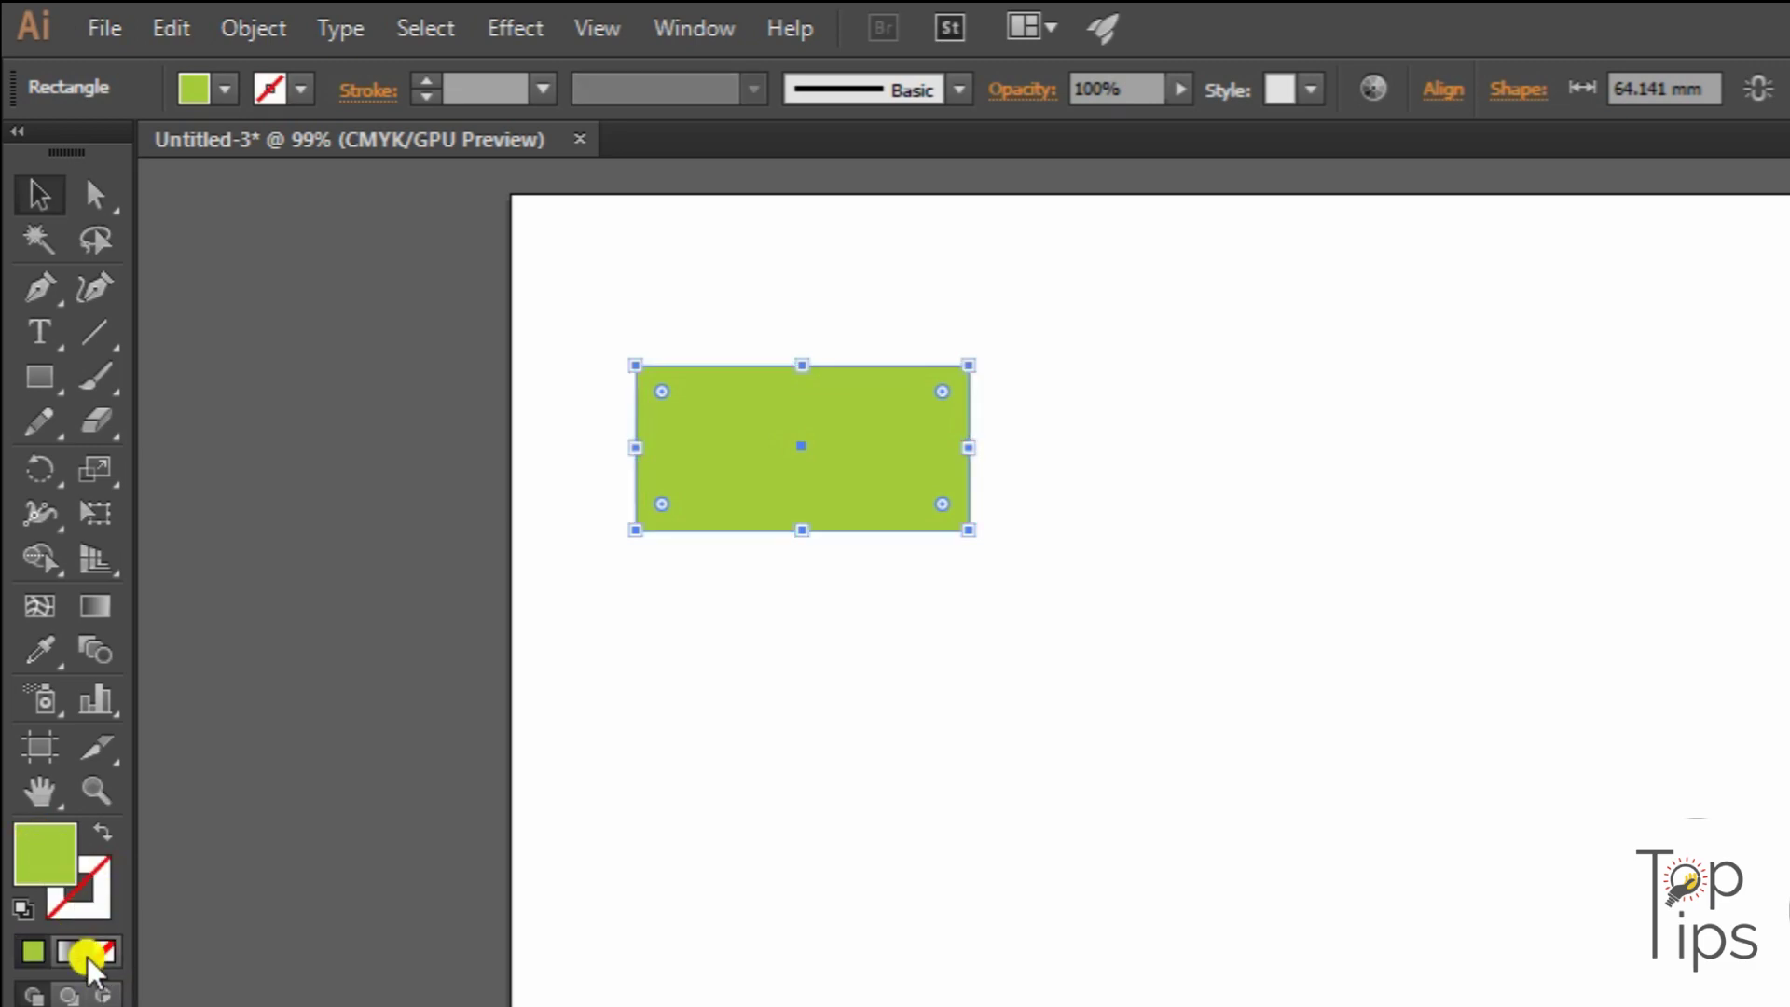
# Remove the green fill from the selected rectangle, and refill it with the pinkish red hex color FF0049.
pyautogui.click(102, 951)
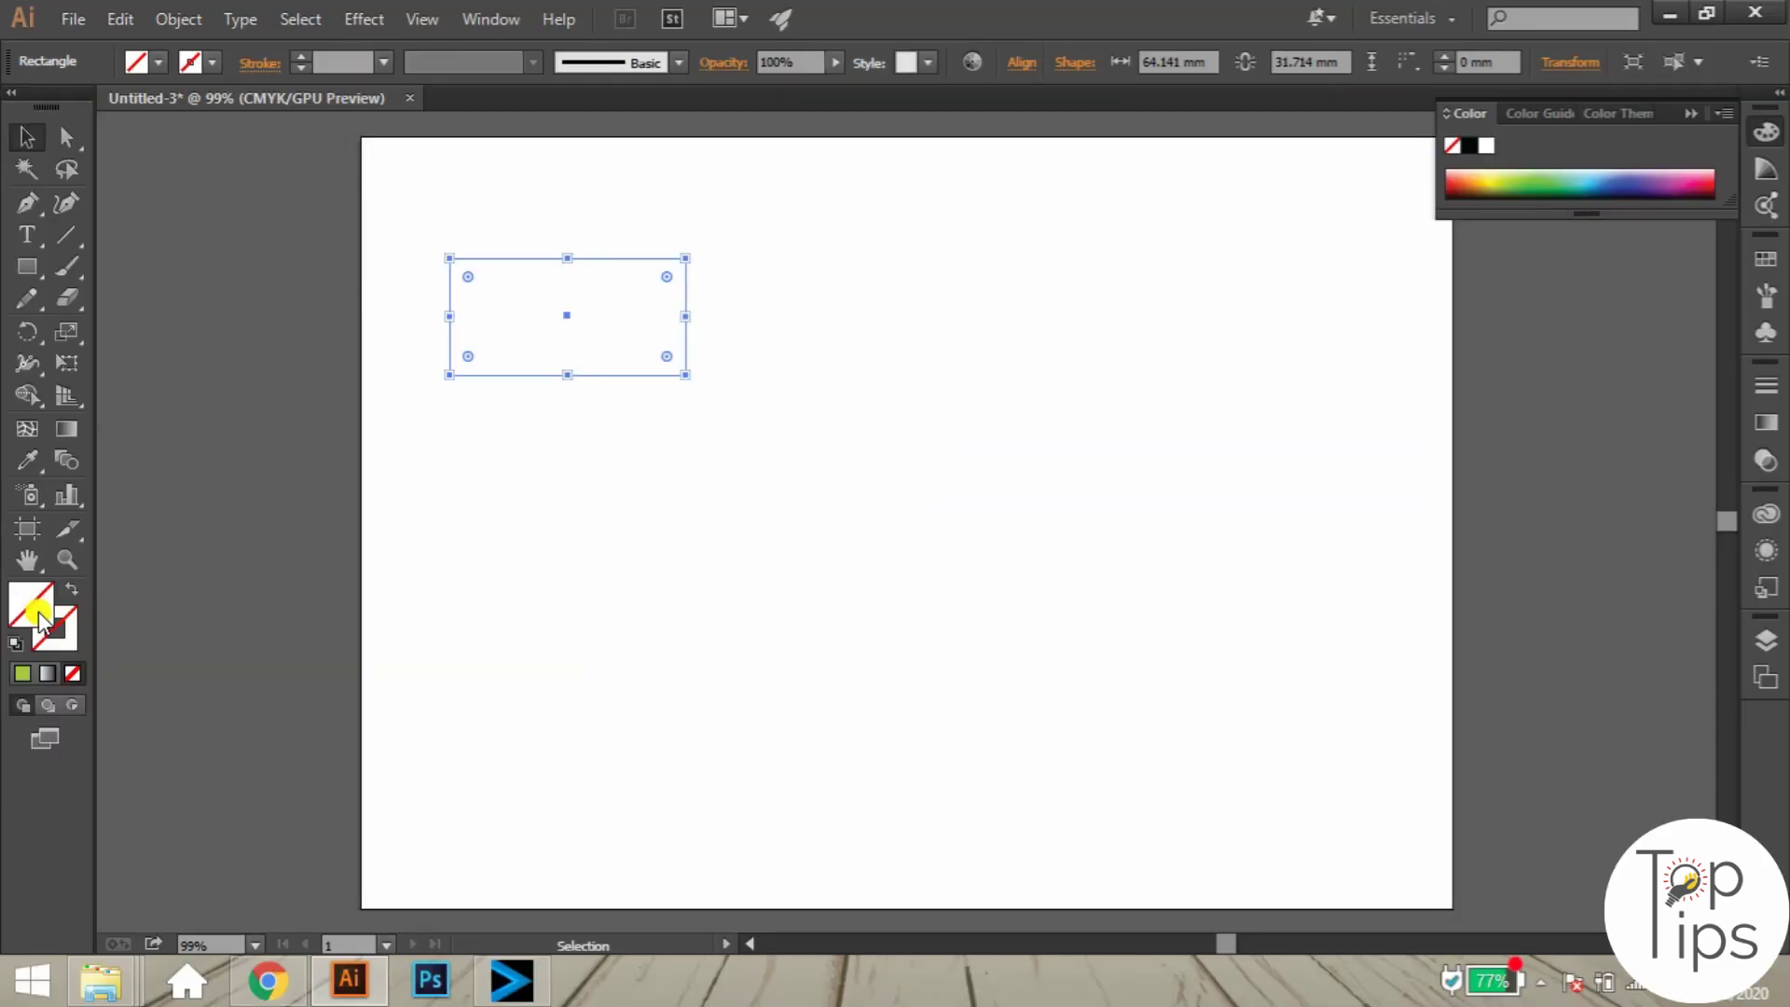
pyautogui.doubleClick(39, 618)
pyautogui.moveTo(859, 387); pyautogui.dragTo(885, 308)
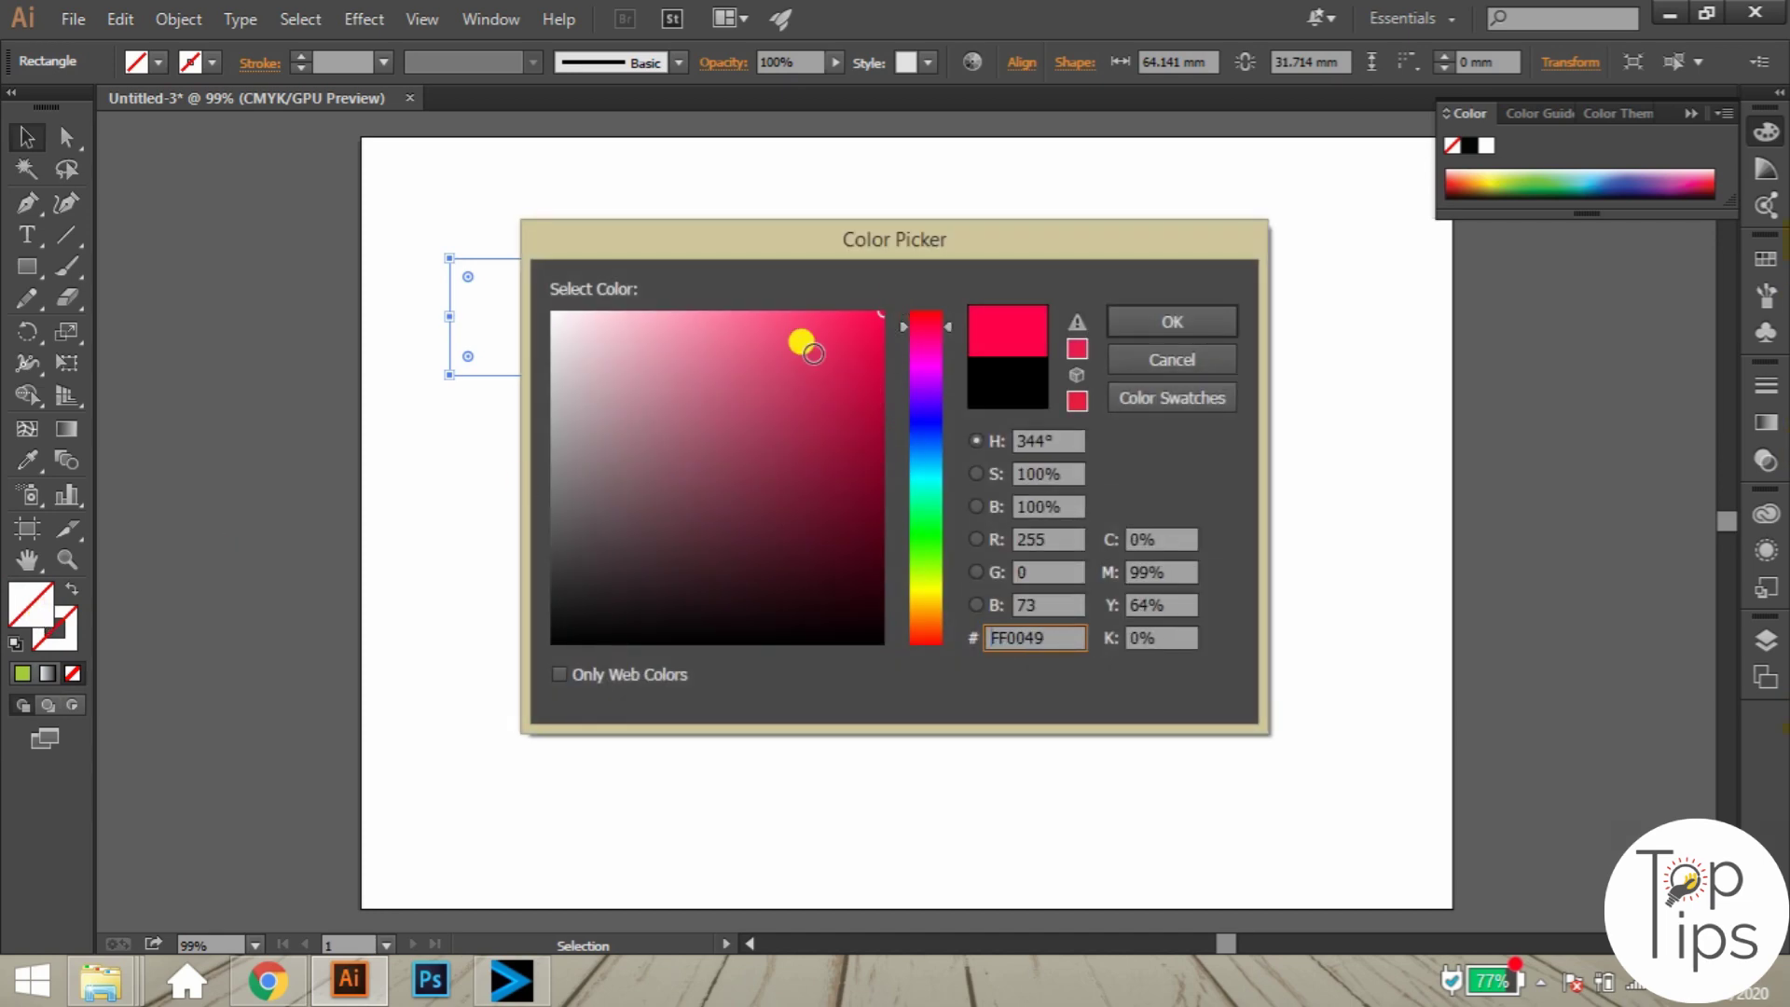
pyautogui.click(1171, 320)
pyautogui.hotkey('ctrl', 'shift', 'a')
# With nothing selected, set the fill color to the bright blue with hex value 0025FF.
pyautogui.doubleClick(28, 603)
pyautogui.moveTo(917, 416); pyautogui.dragTo(944, 431)
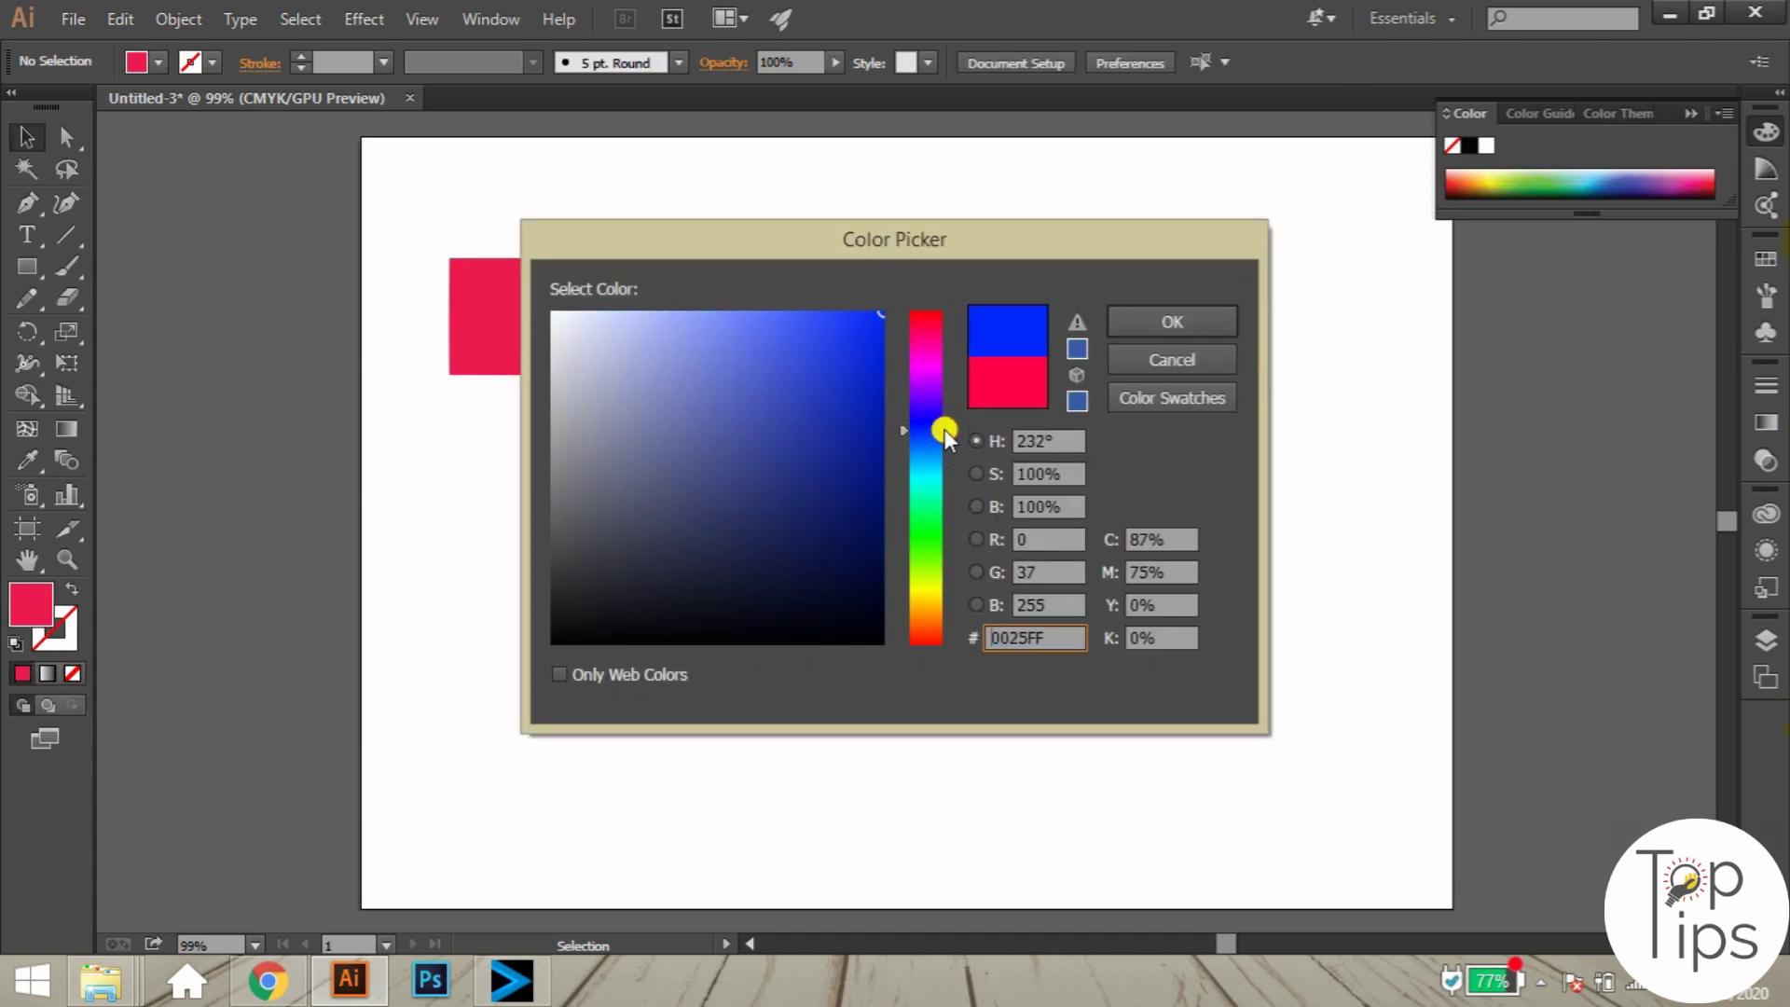
pyautogui.click(1171, 321)
# Set the stroke color to the brown with hex value 773B00.
pyautogui.doubleClick(30, 604)
pyautogui.moveTo(927, 584); pyautogui.dragTo(926, 617)
pyautogui.click(880, 488)
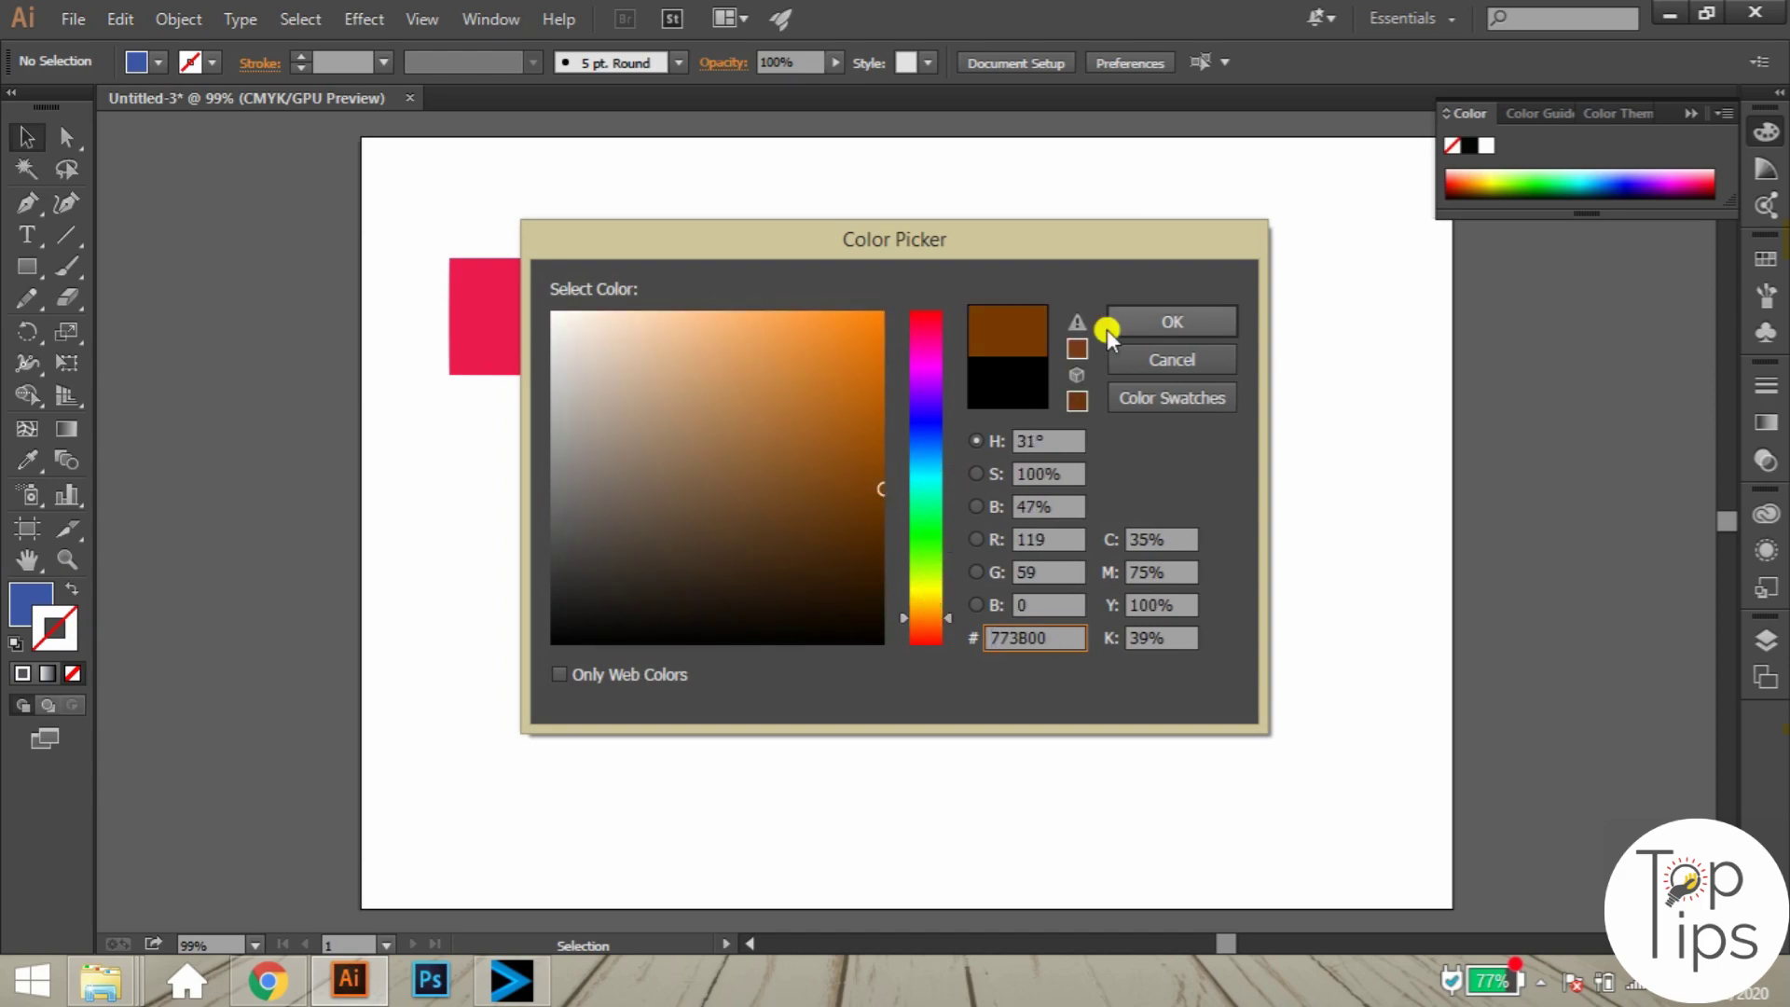
pyautogui.click(1172, 321)
# Draw a wide ellipse to the right of the red rectangle, and set its stroke weight to 3 pt.
pyautogui.moveTo(27, 266); pyautogui.dragTo(120, 328)
pyautogui.moveTo(752, 268); pyautogui.dragTo(1038, 389)
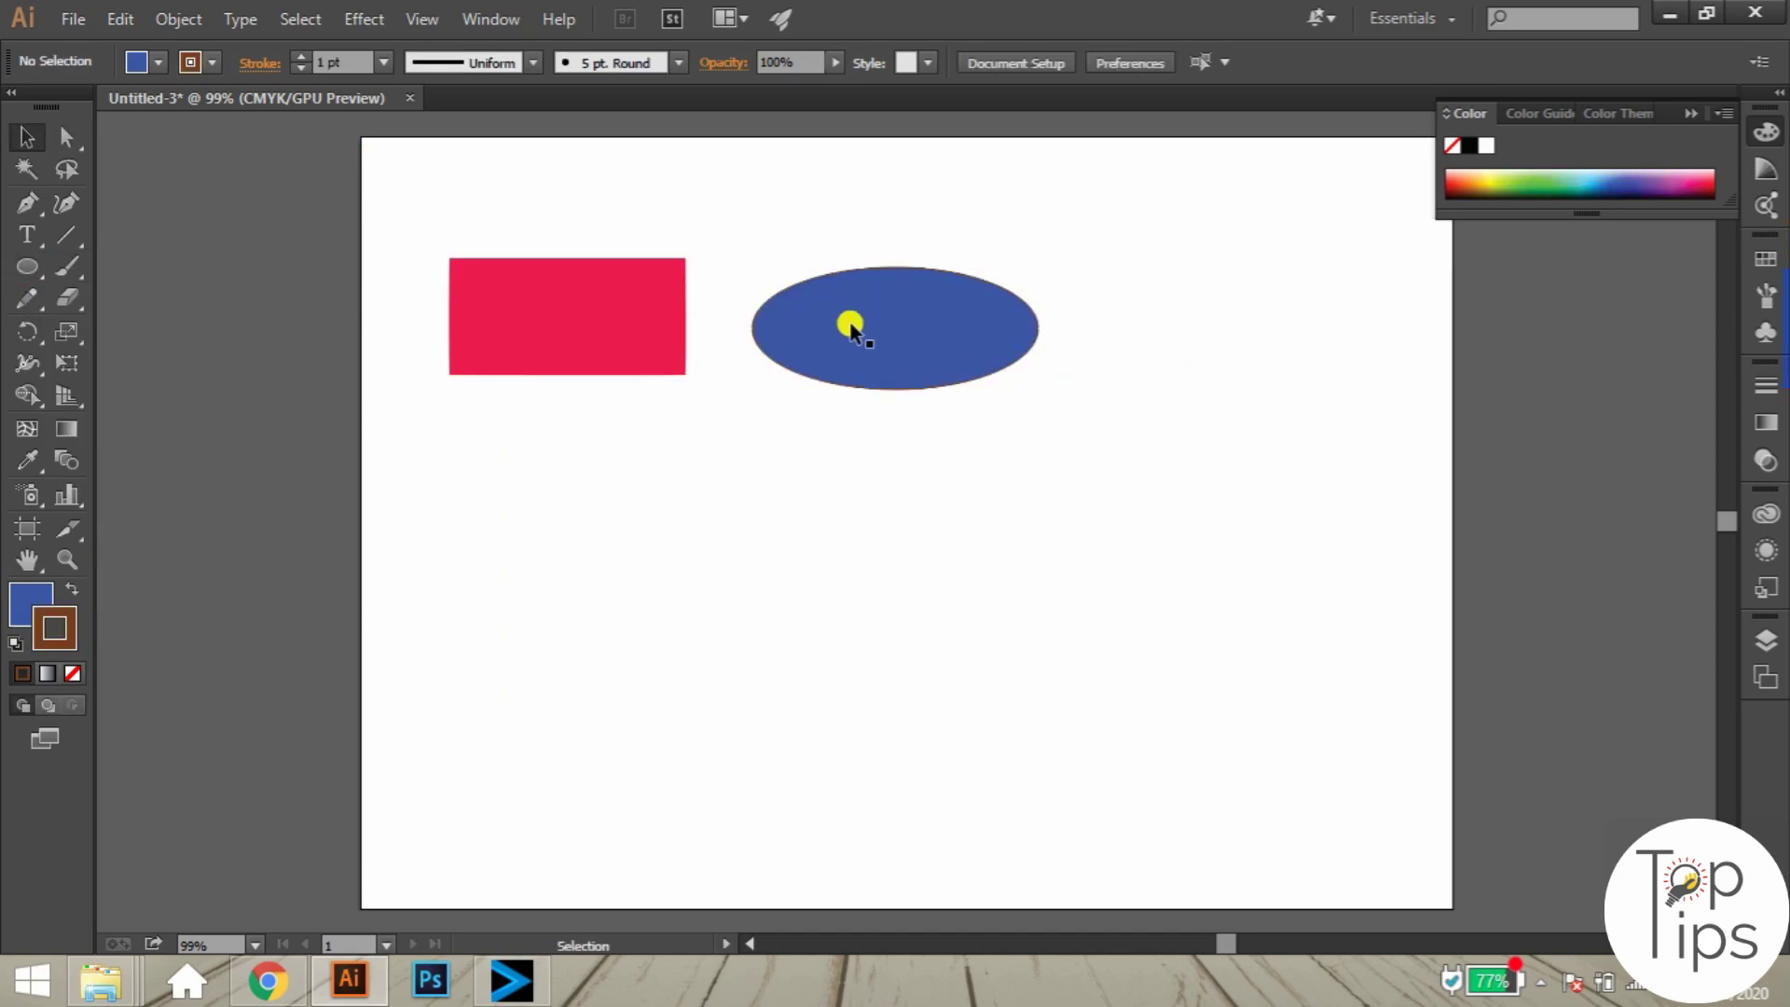
pyautogui.click(300, 56)
pyautogui.click(300, 57)
# Draw a blue circle without a stroke to the right of the ellipse using the Ellipse tool.
pyautogui.moveTo(25, 267)
pyautogui.mouseDown()
pyautogui.moveTo(131, 280)
pyautogui.moveTo(182, 329)
pyautogui.mouseUp()
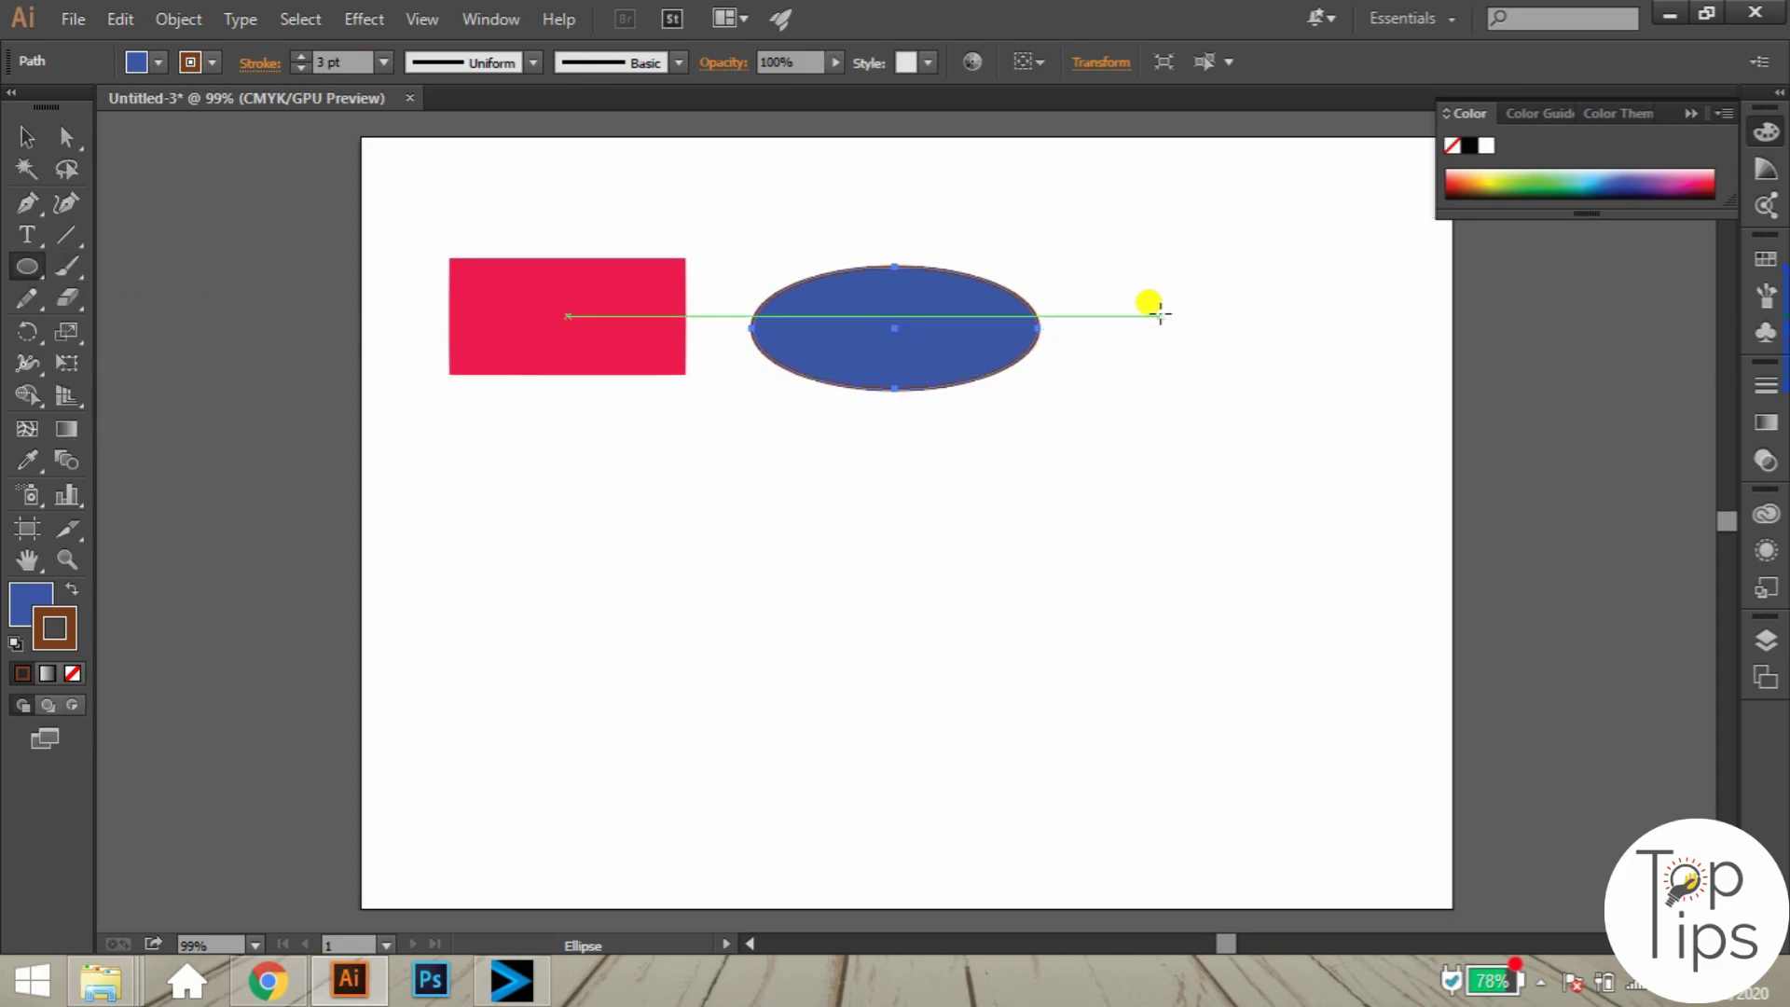
pyautogui.moveTo(1161, 314); pyautogui.dragTo(1238, 375)
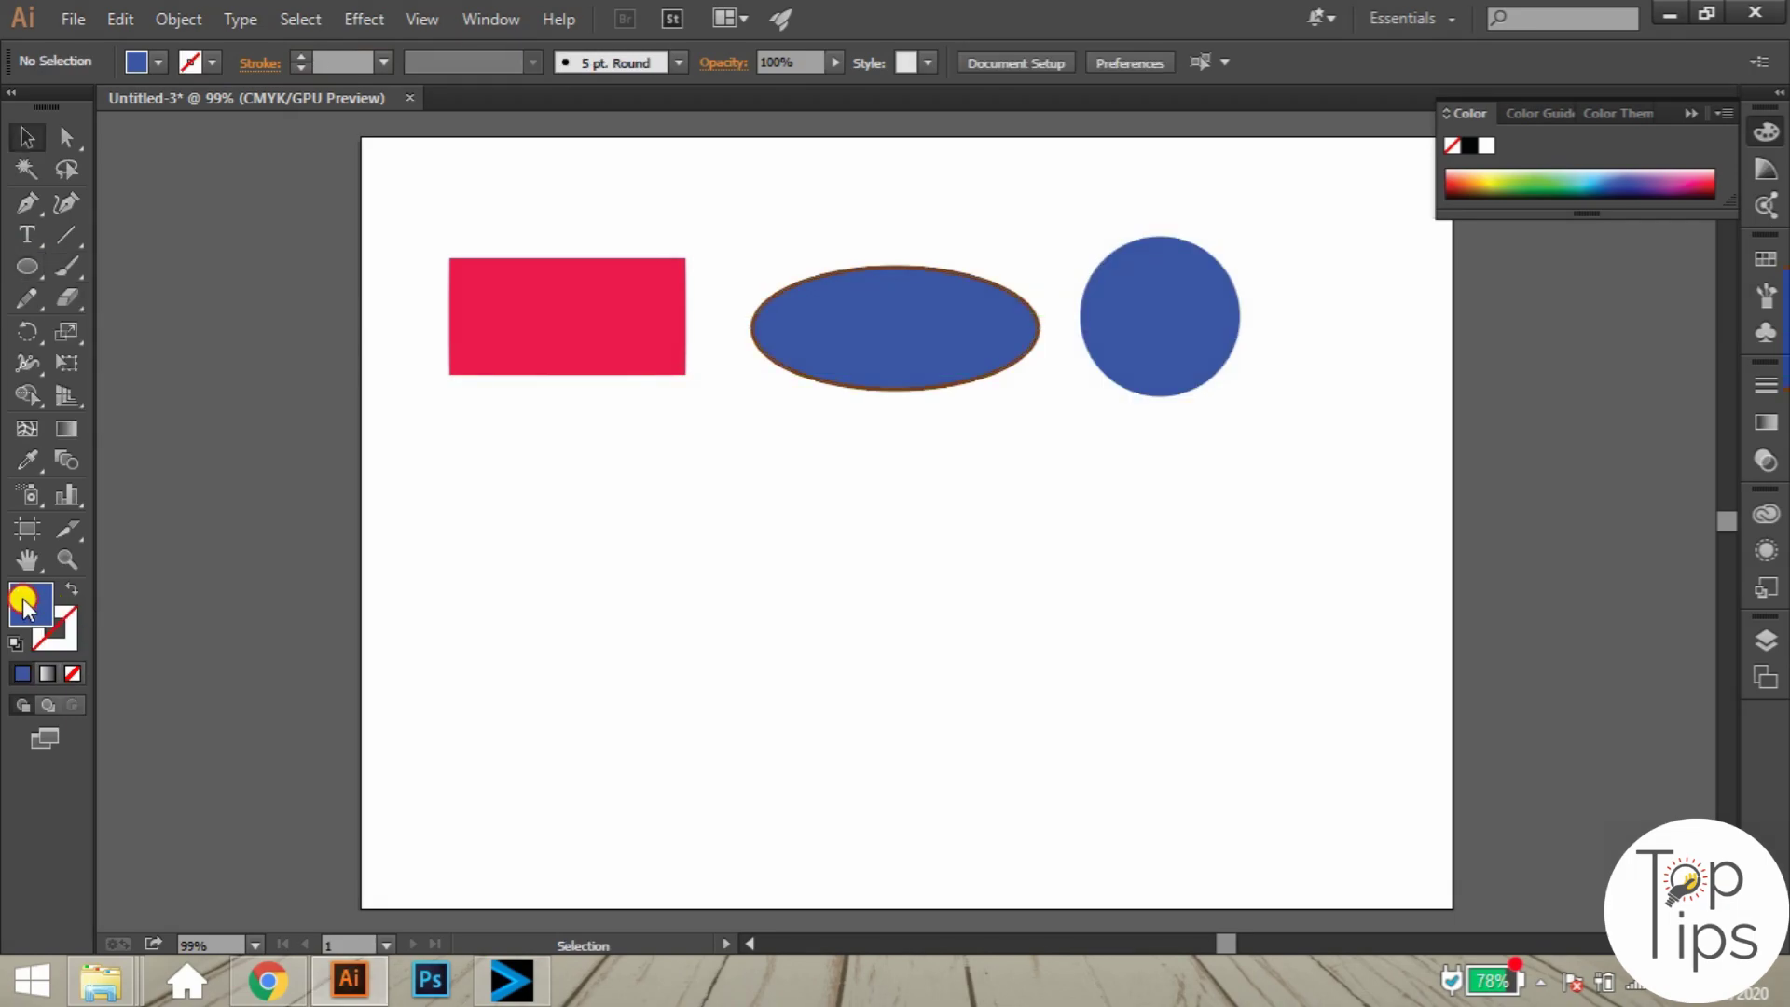
# Set the fill to the gray with hex value 939393, and draw a square below the red rectangle.
pyautogui.doubleClick(28, 601)
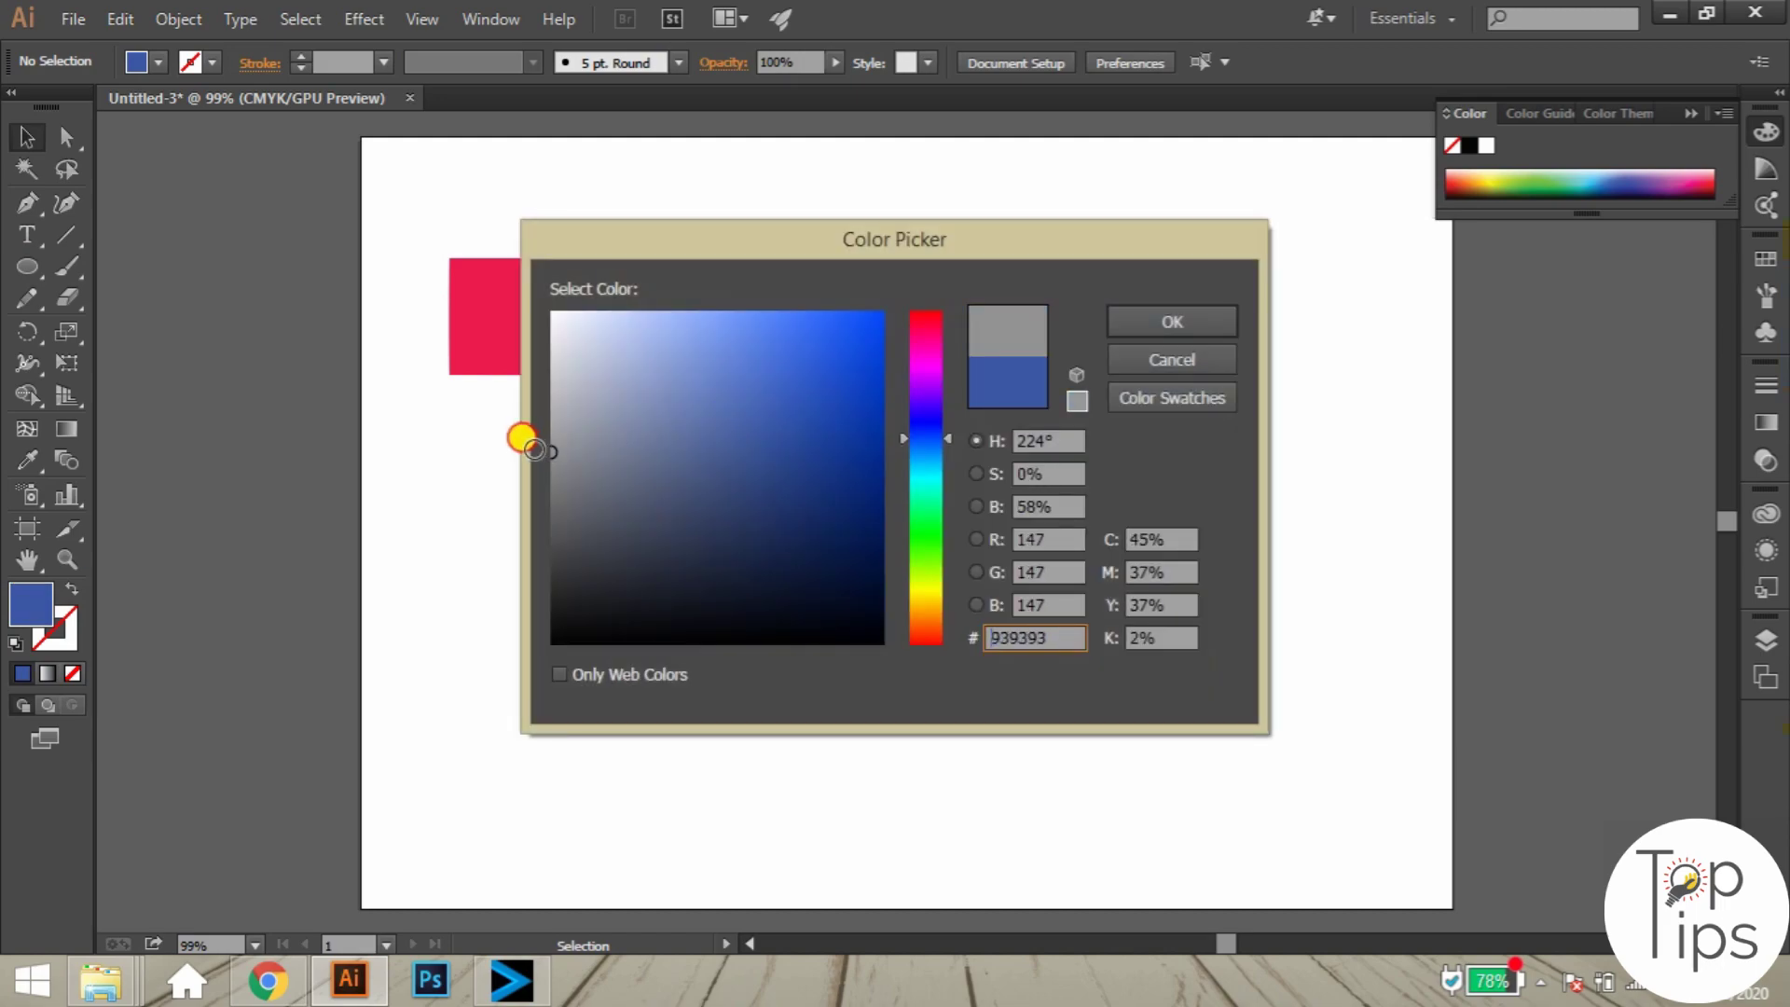
pyautogui.click(1166, 328)
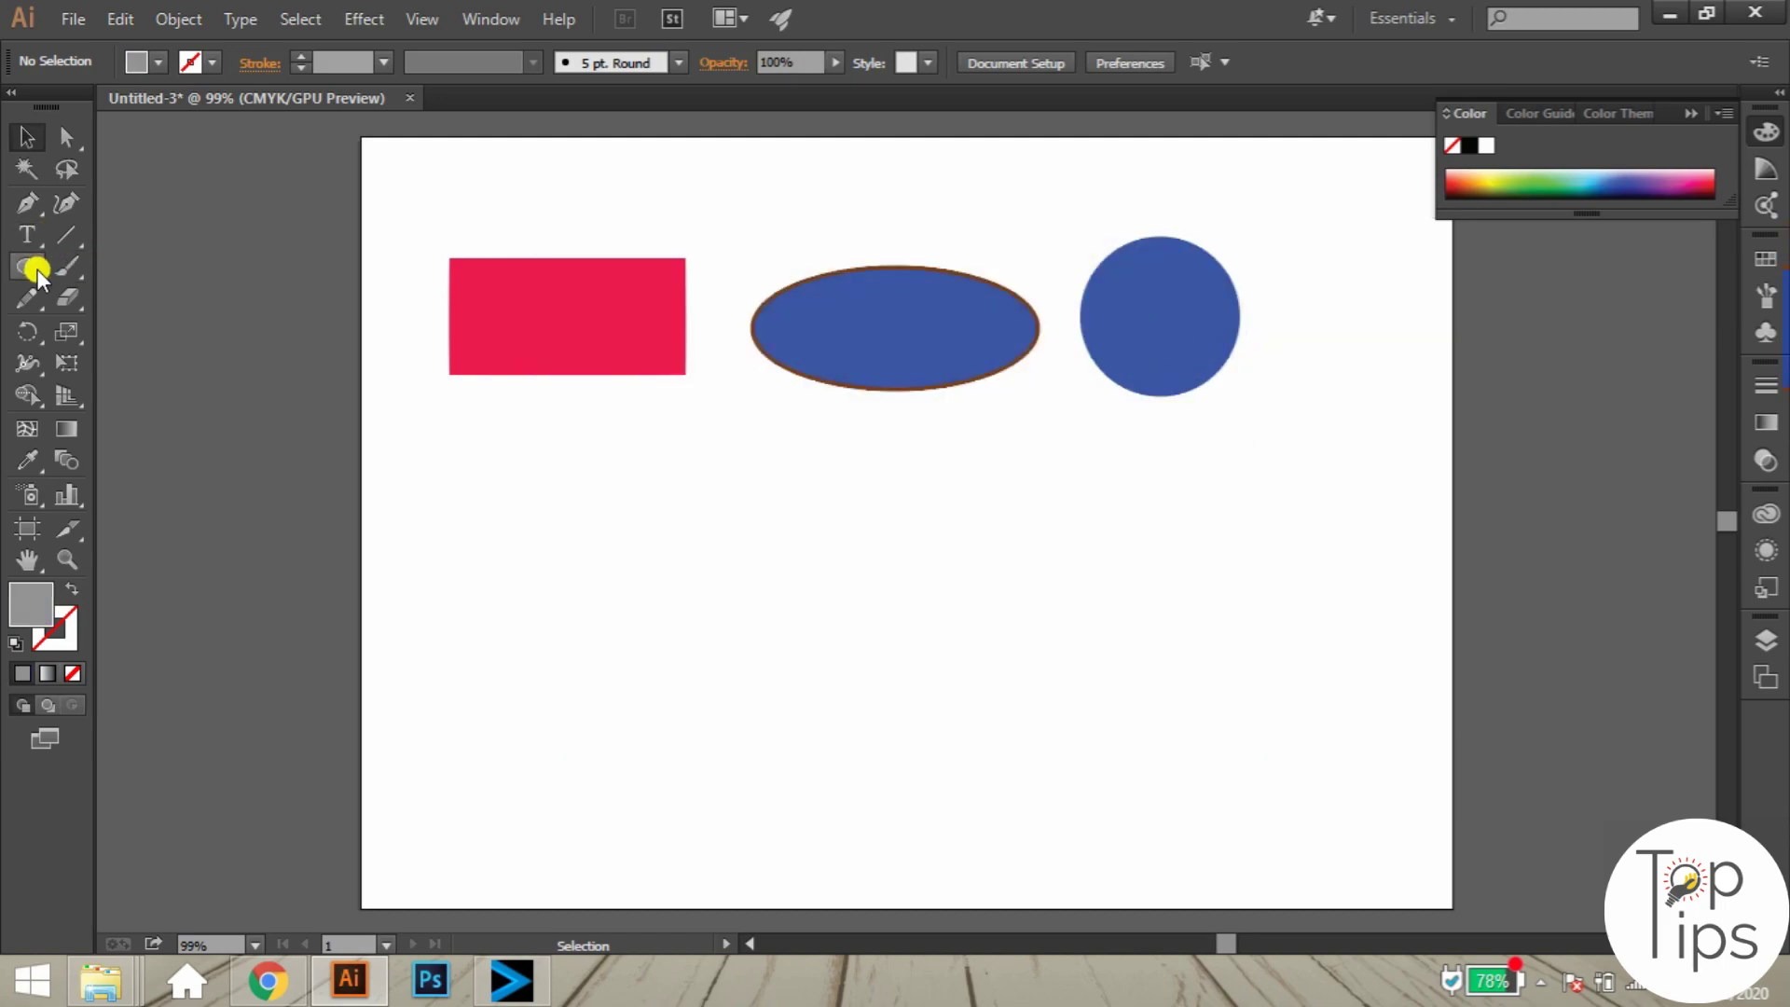
pyautogui.moveTo(28, 266); pyautogui.dragTo(140, 268)
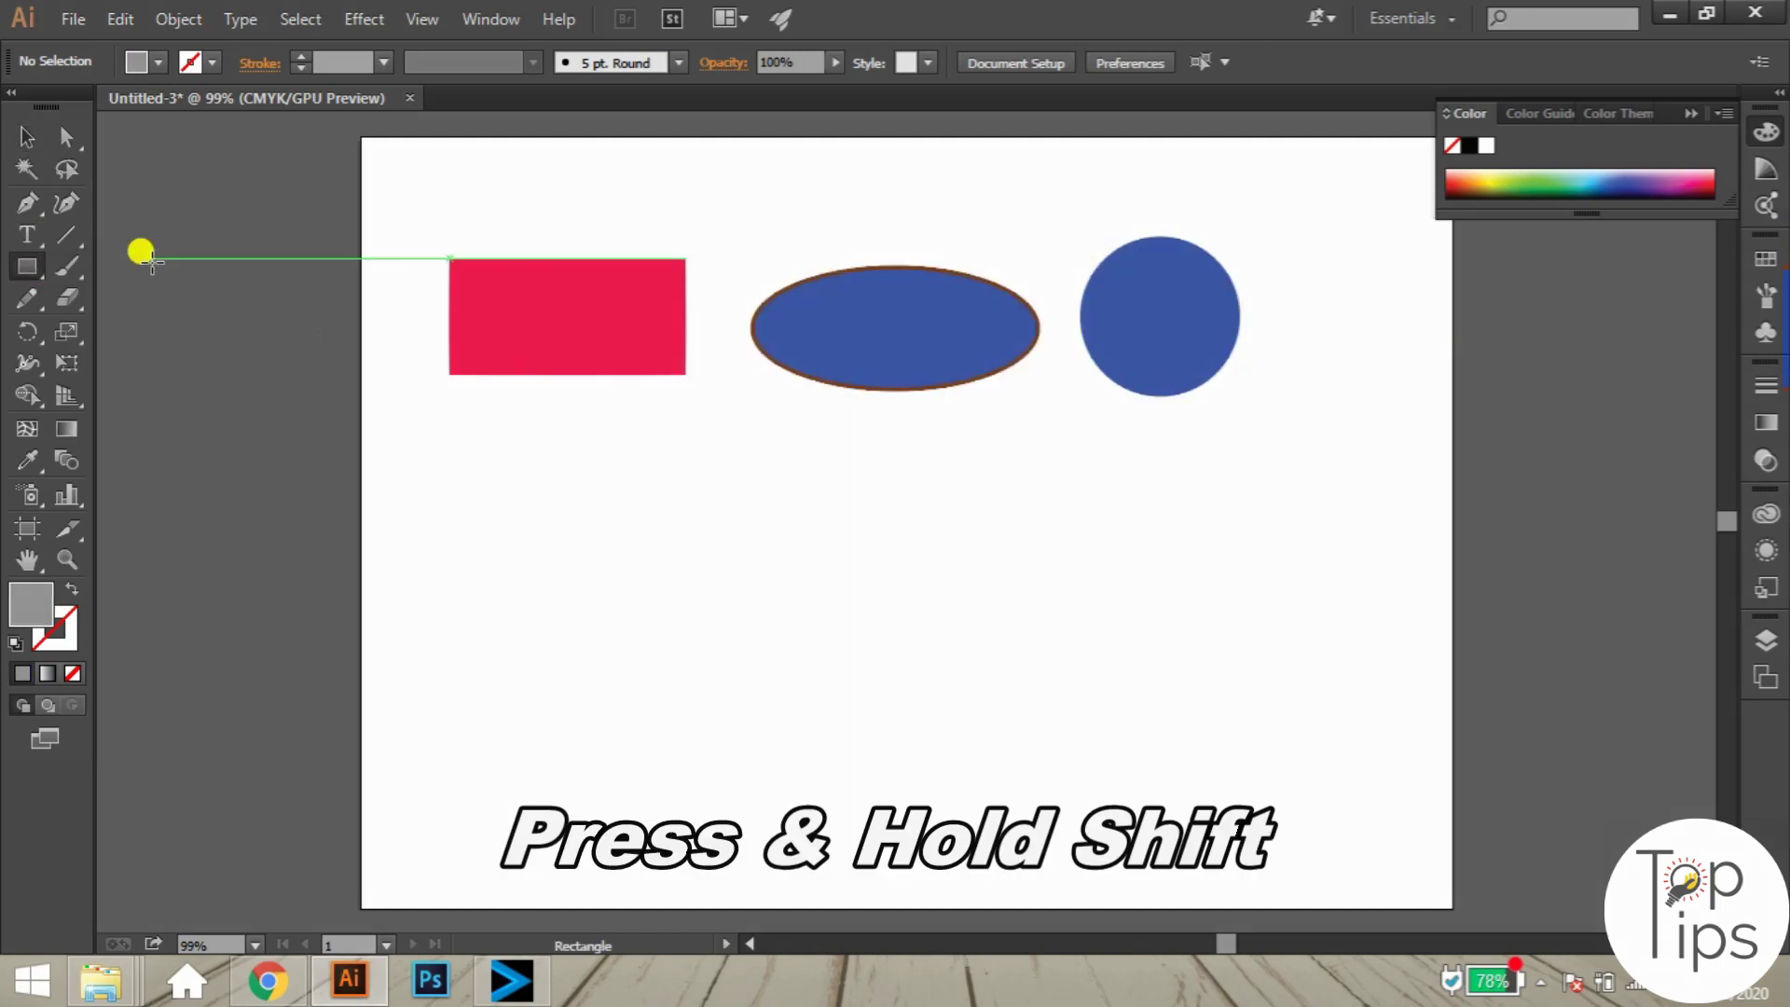
pyautogui.moveTo(558, 528); pyautogui.dragTo(745, 715)
pyautogui.click(22, 142)
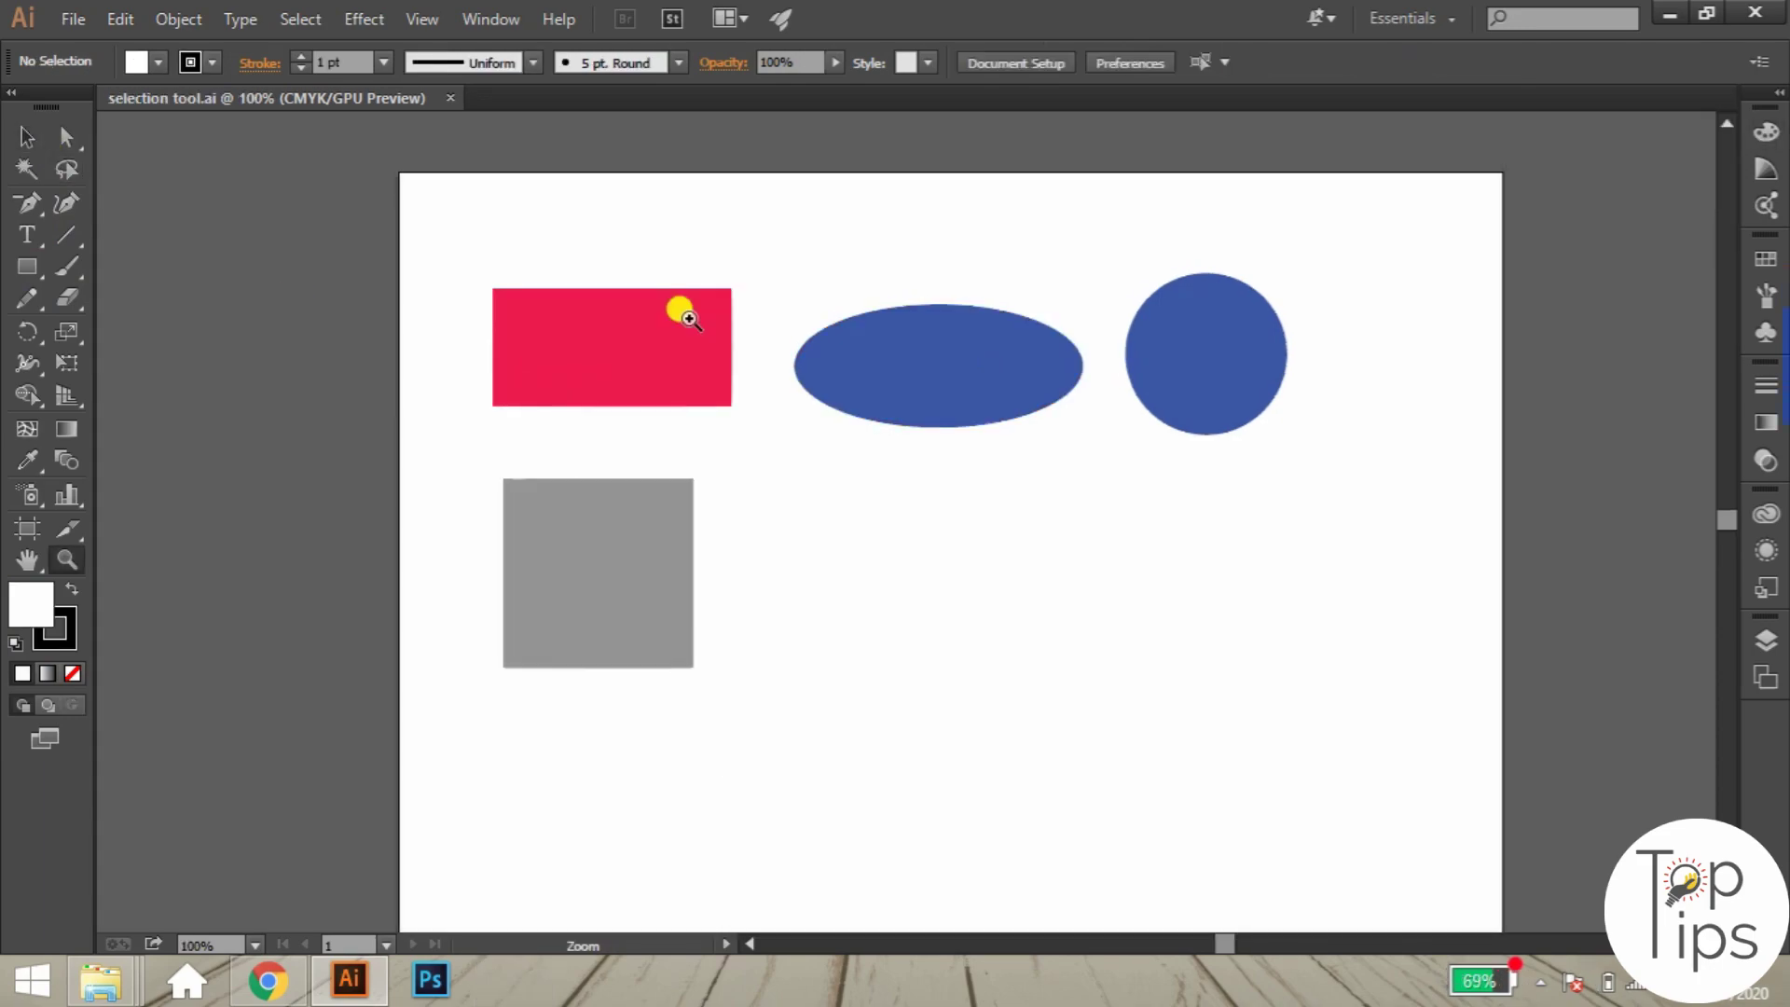
# Select the blue ellipse with the Selection tool, and clear the selection again.
pyautogui.press('v')
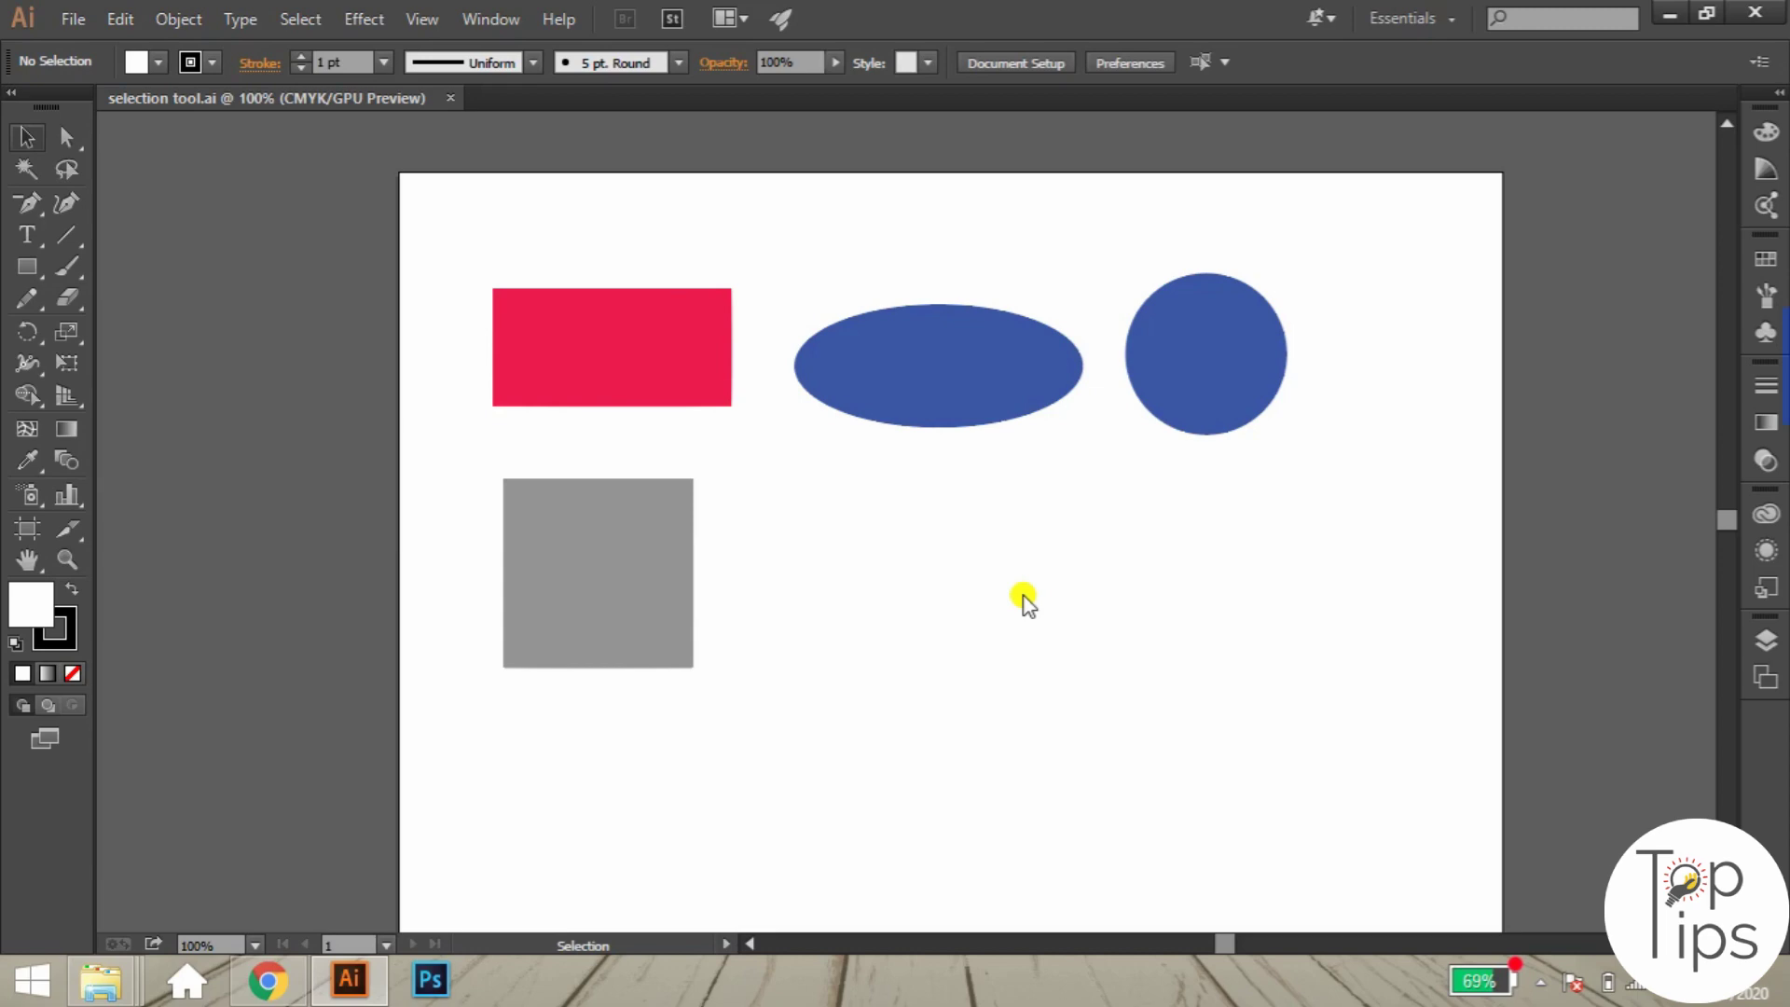
pyautogui.click(971, 388)
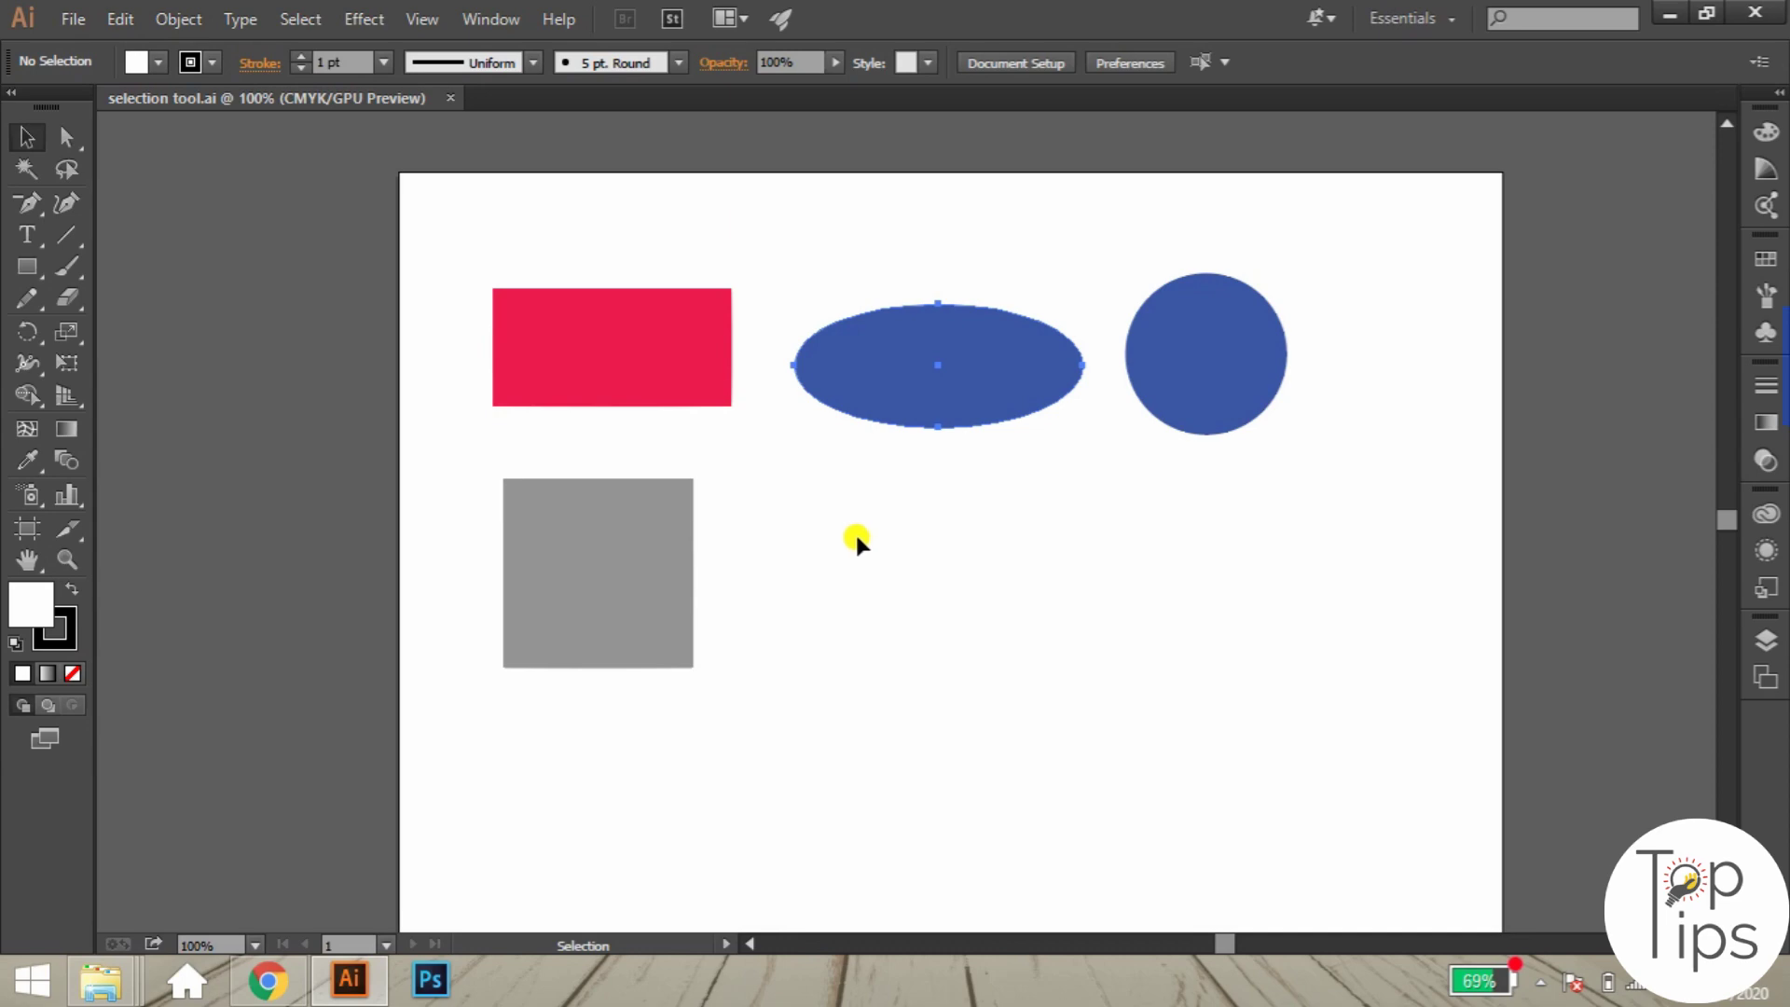
pyautogui.click(958, 513)
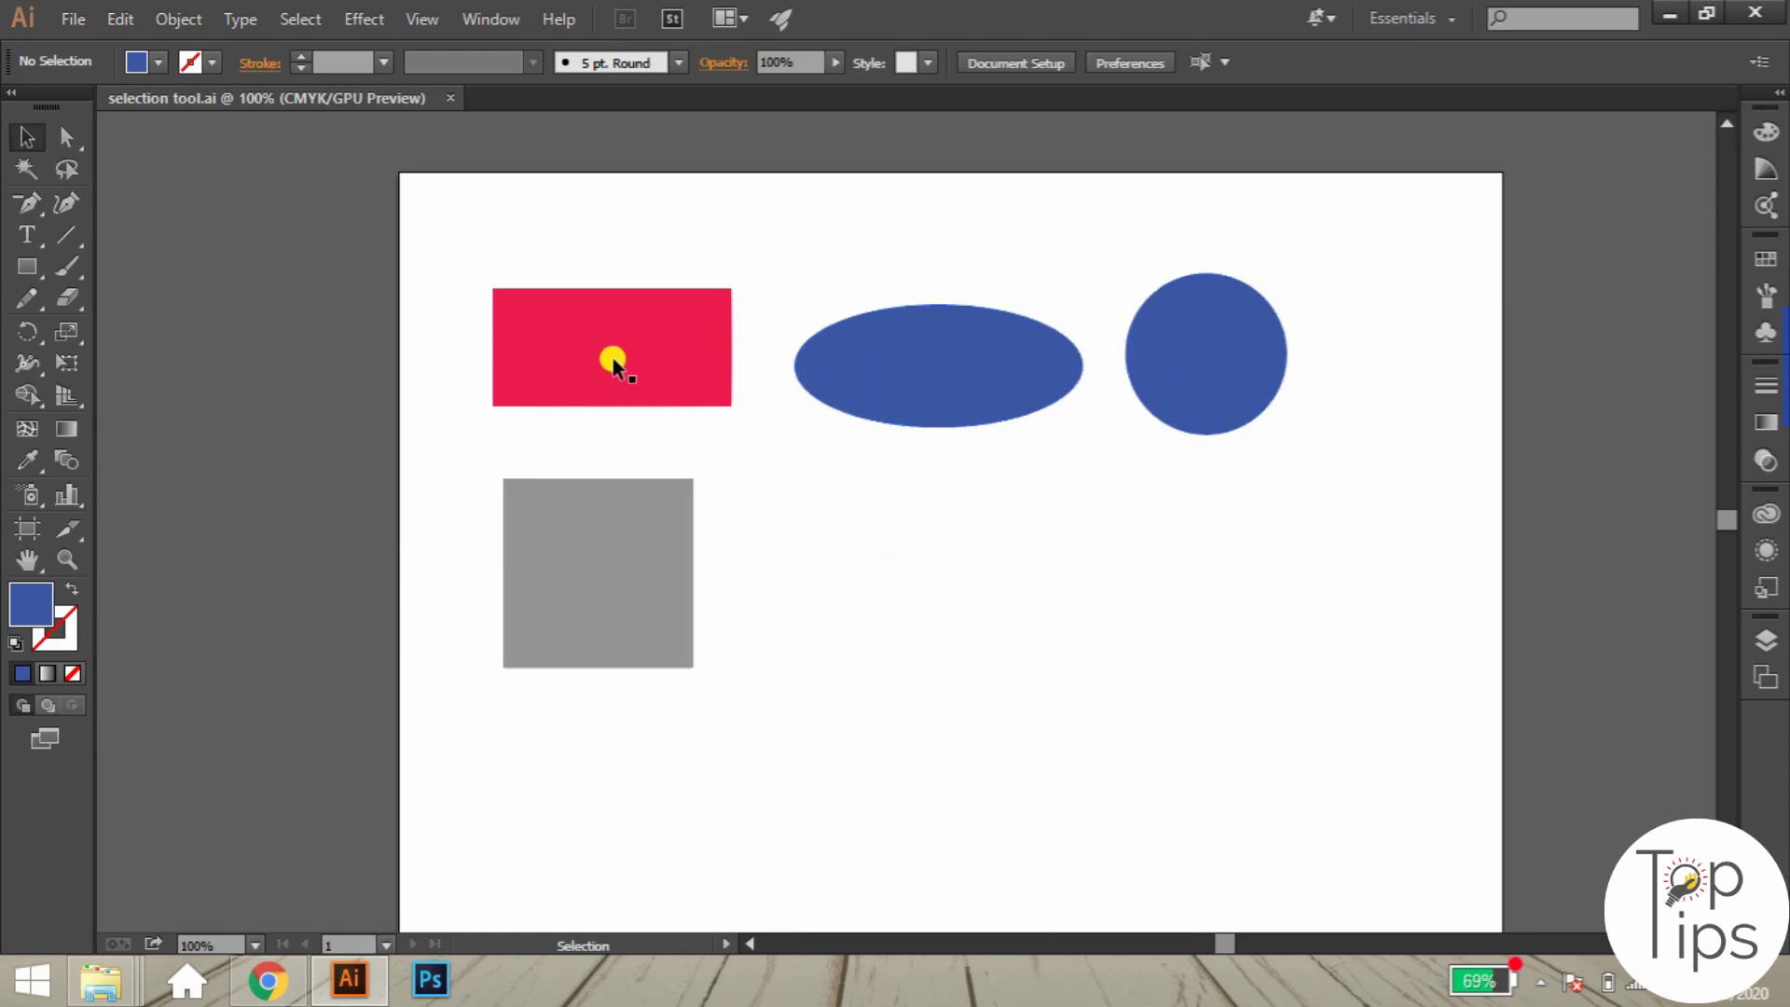
# Examine the blue circle by magnifying it to 400% with the Zoom tool, and zoom back out to the other shapes.
pyautogui.click(66, 557)
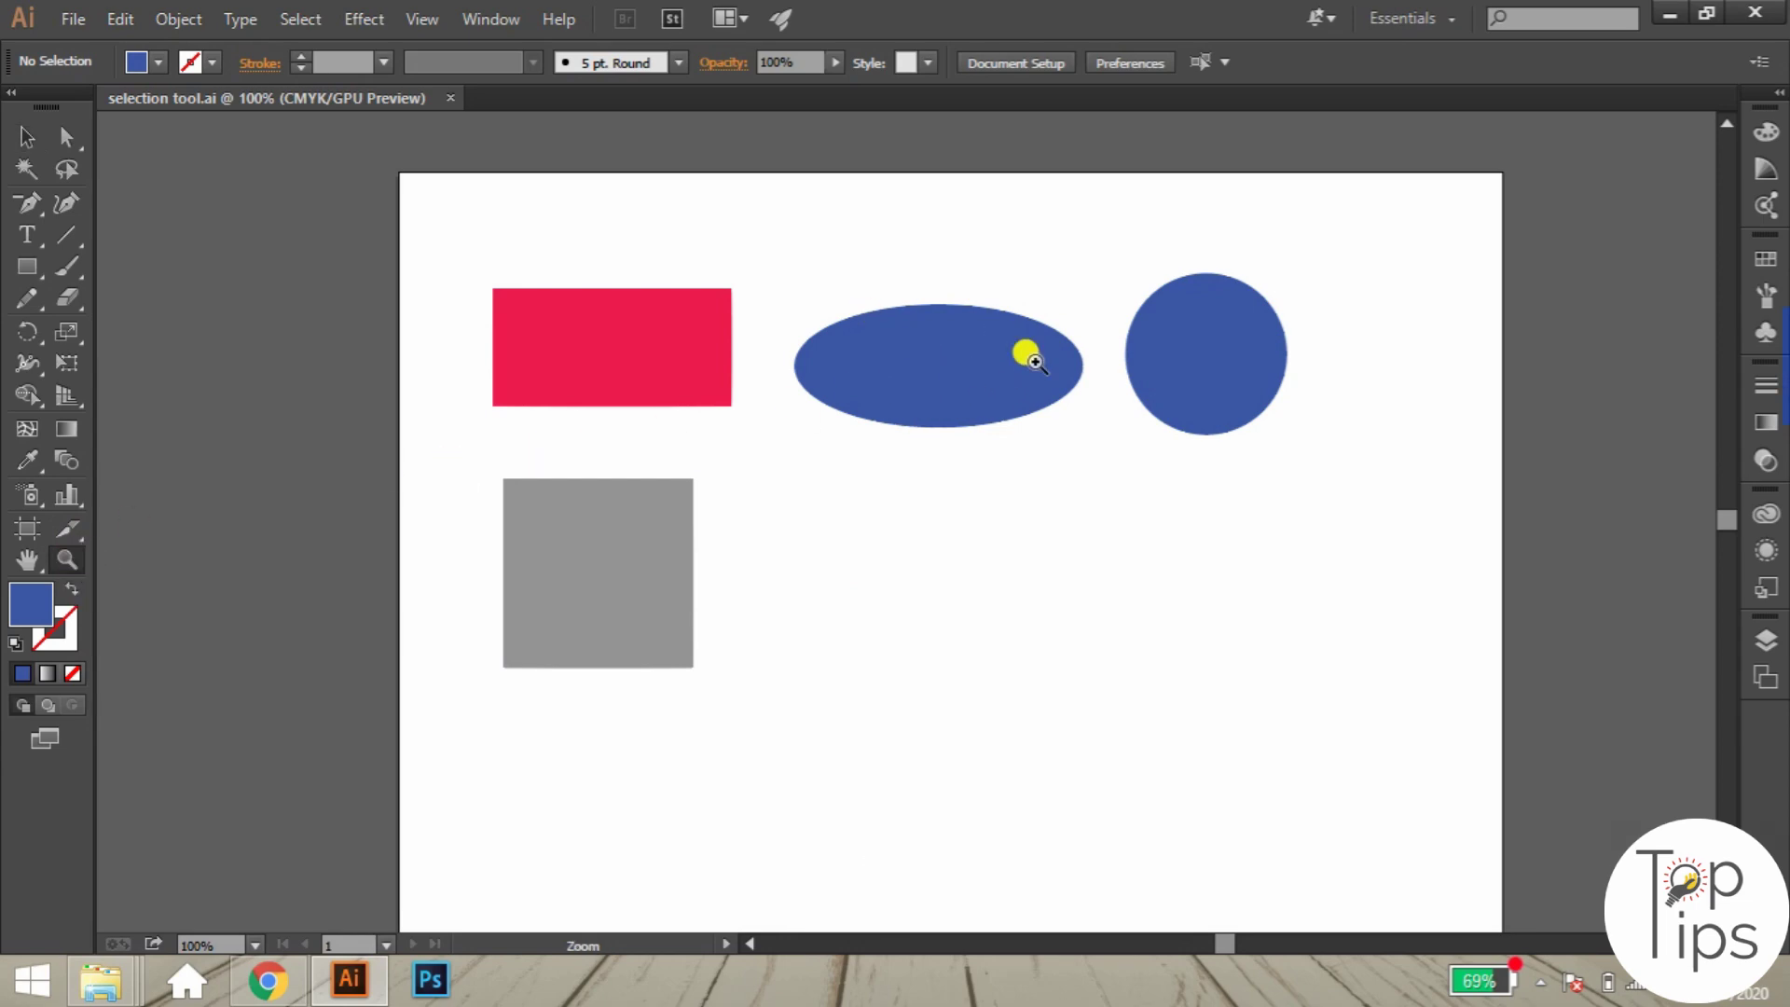
pyautogui.click(1212, 350)
pyautogui.click(1019, 355)
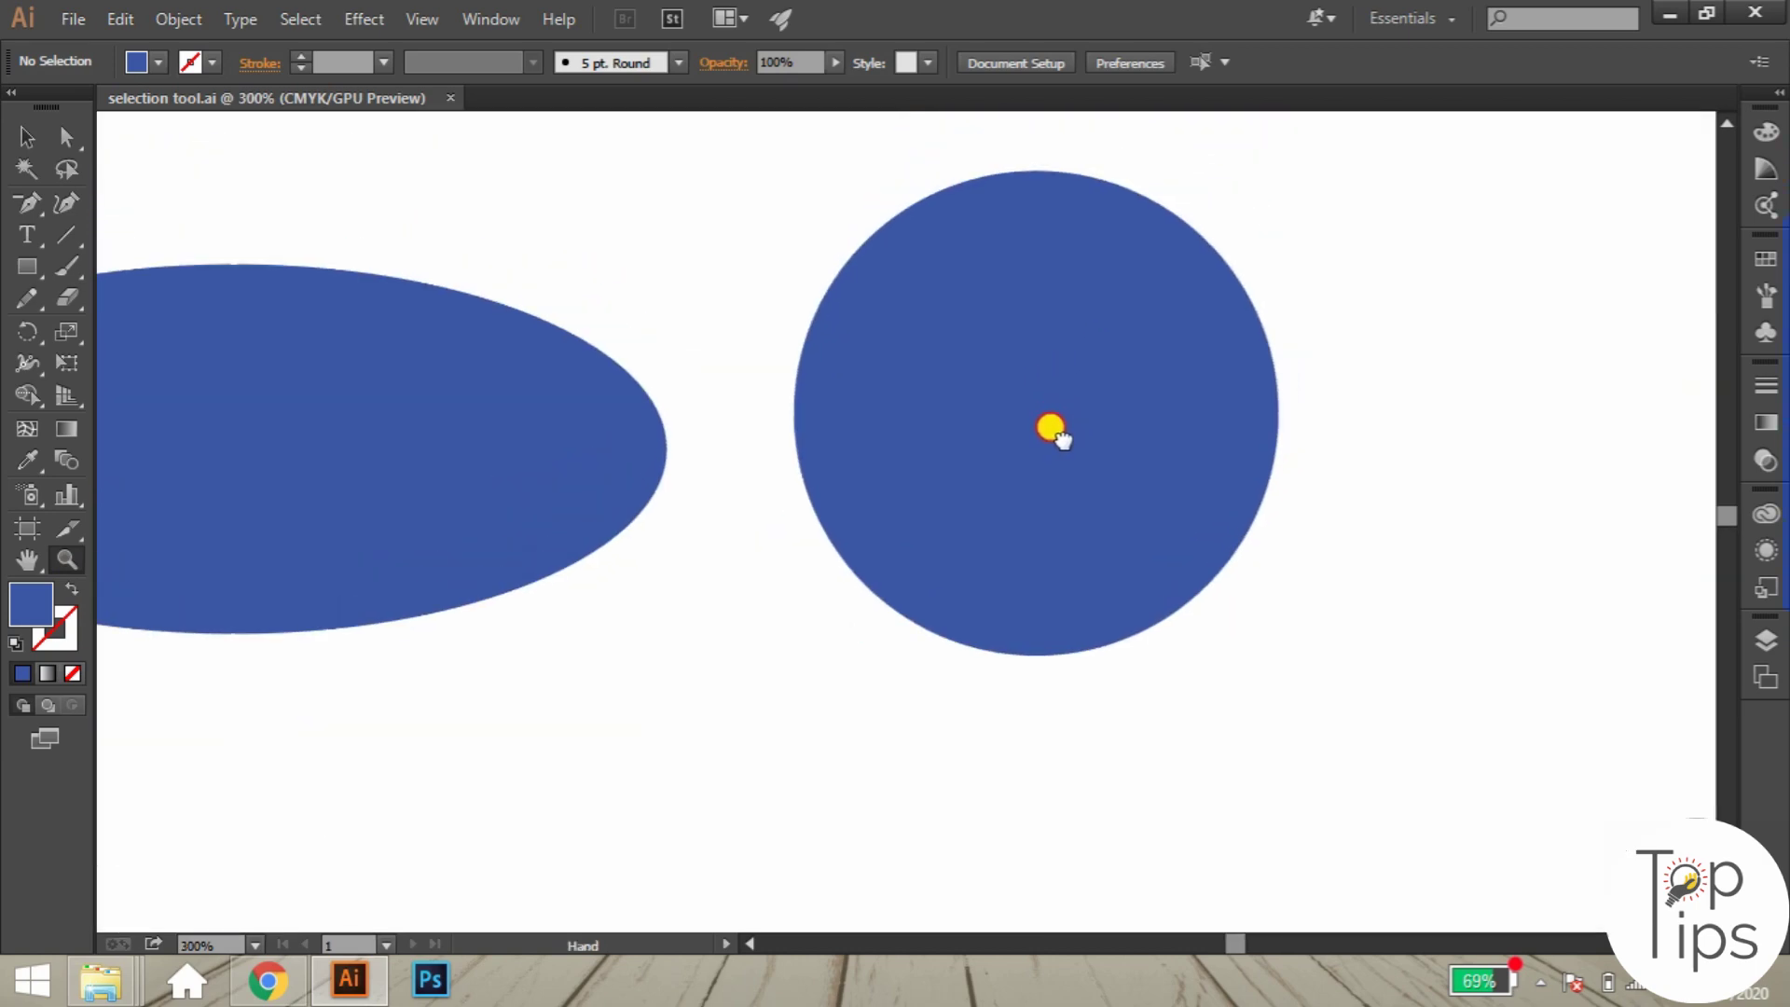
pyautogui.click(1016, 415)
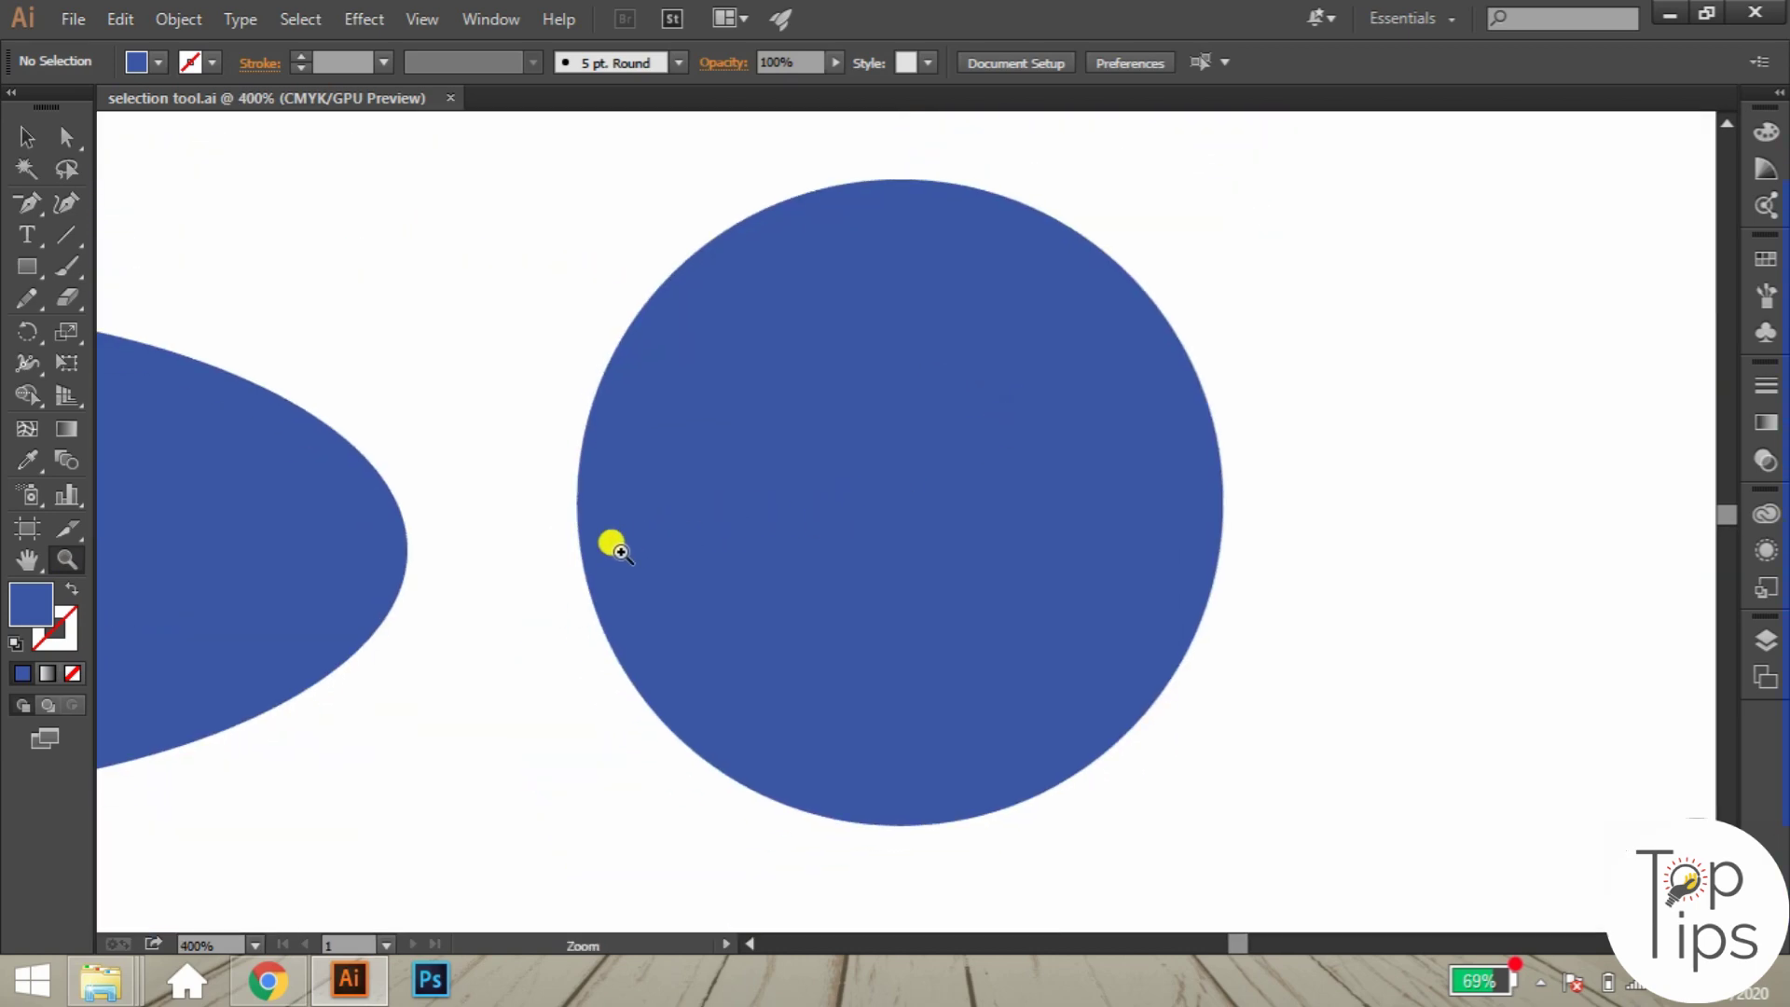
pyautogui.keyDown('alt'); pyautogui.click(866, 478); pyautogui.keyUp('alt')
pyautogui.keyDown('alt'); pyautogui.click(867, 477); pyautogui.keyUp('alt')
pyautogui.keyDown('alt'); pyautogui.click(866, 477); pyautogui.keyUp('alt')
pyautogui.keyDown('alt'); pyautogui.click(866, 477); pyautogui.keyUp('alt')
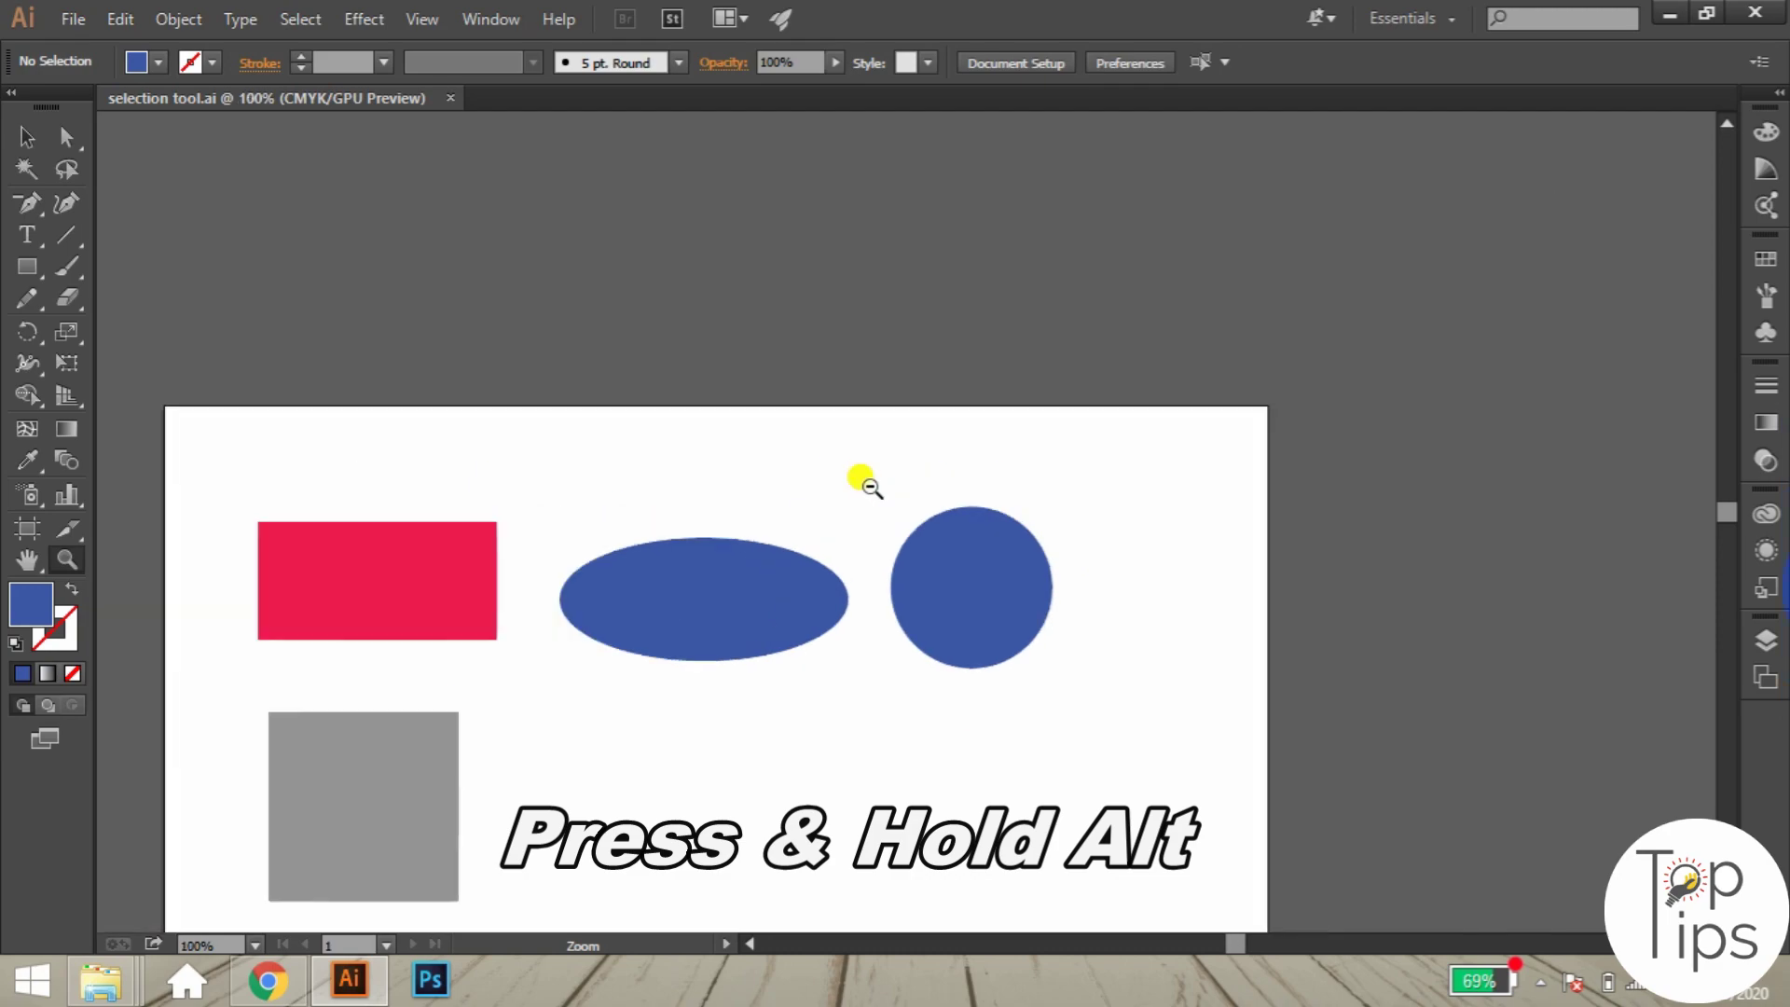
pyautogui.keyDown('alt'); pyautogui.click(843, 644); pyautogui.keyUp('alt')
pyautogui.keyDown('alt'); pyautogui.click(842, 645); pyautogui.keyUp('alt')
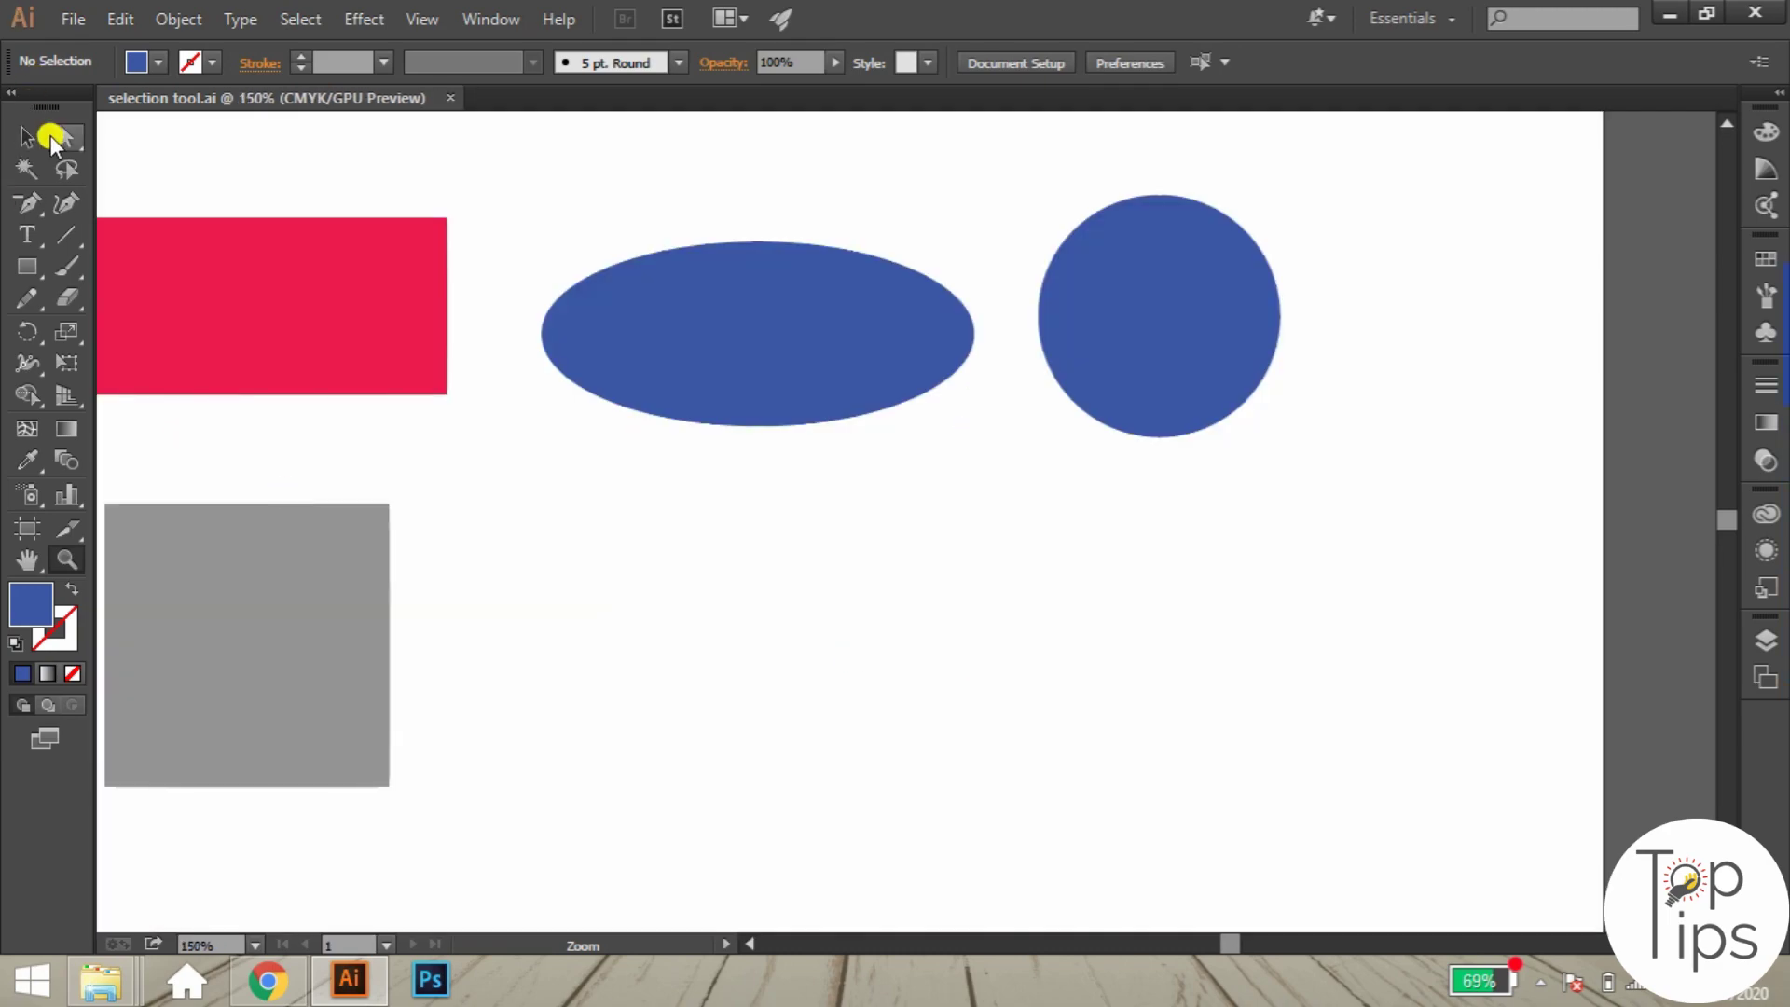
# View the whole artboard and its shapes at several zoom levels, going as far out as 66.67% and ending at 100%.
pyautogui.click(27, 137)
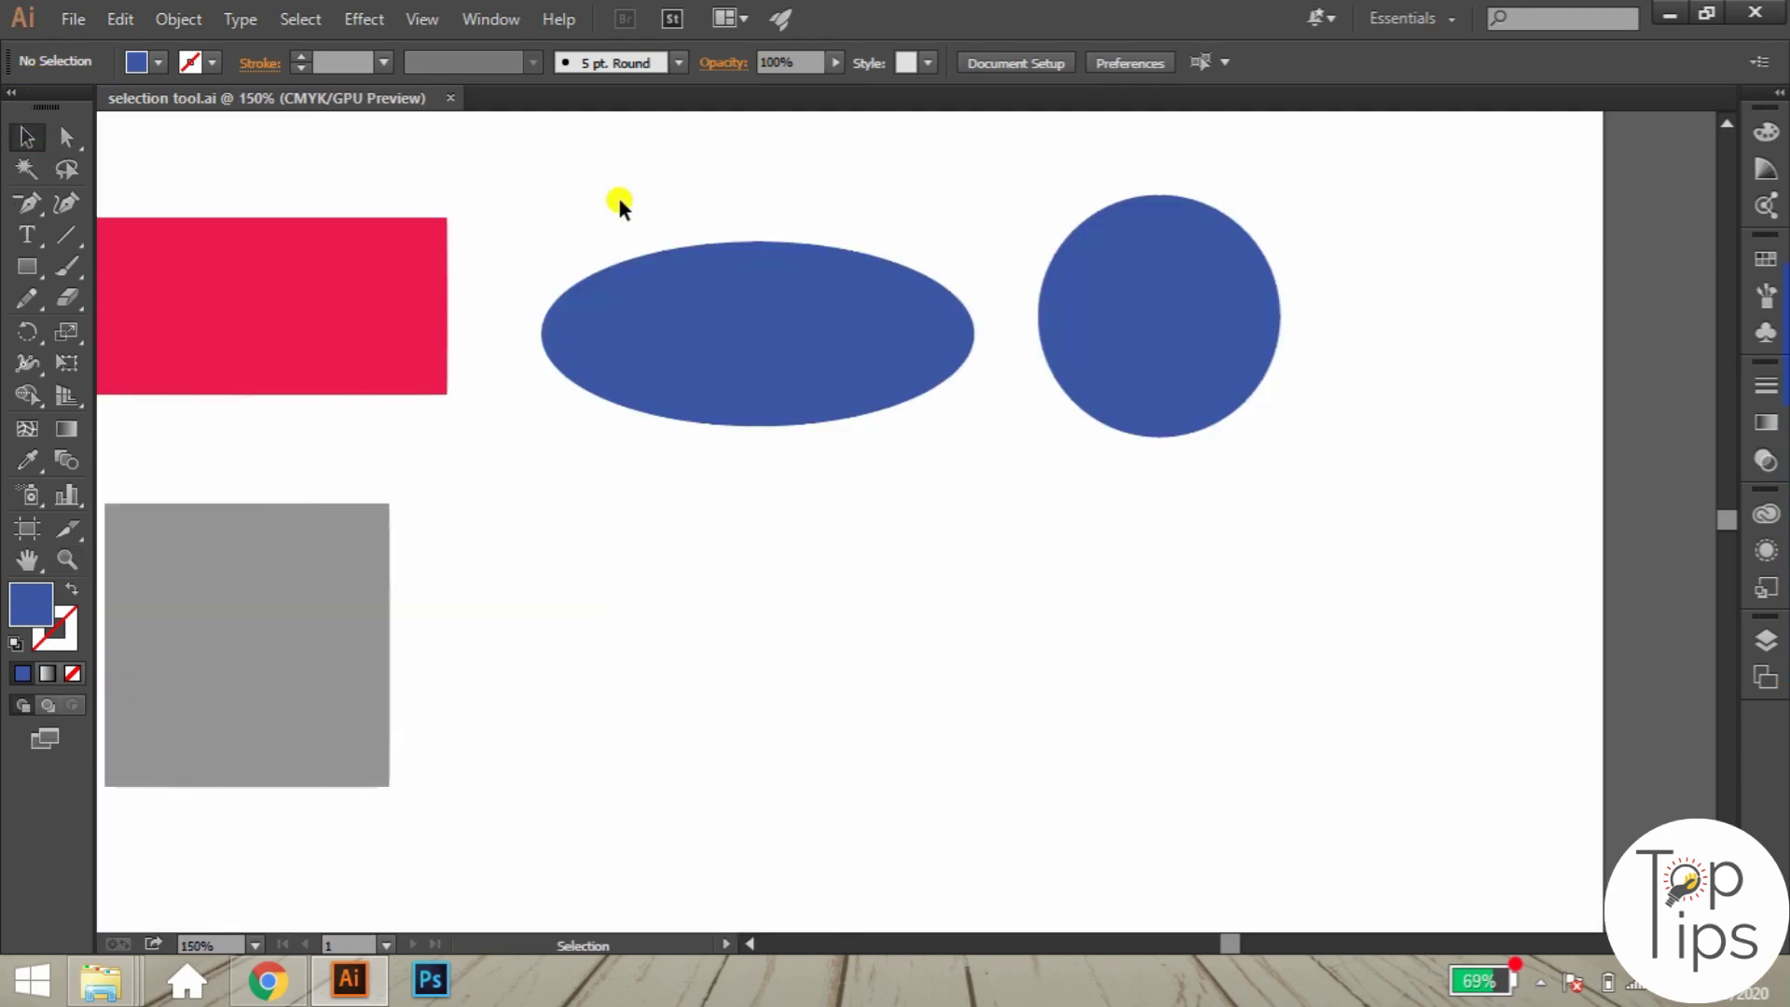
pyautogui.hotkey('ctrl', '-')
pyautogui.hotkey('ctrl', '-')
pyautogui.hotkey('ctrl', '+')
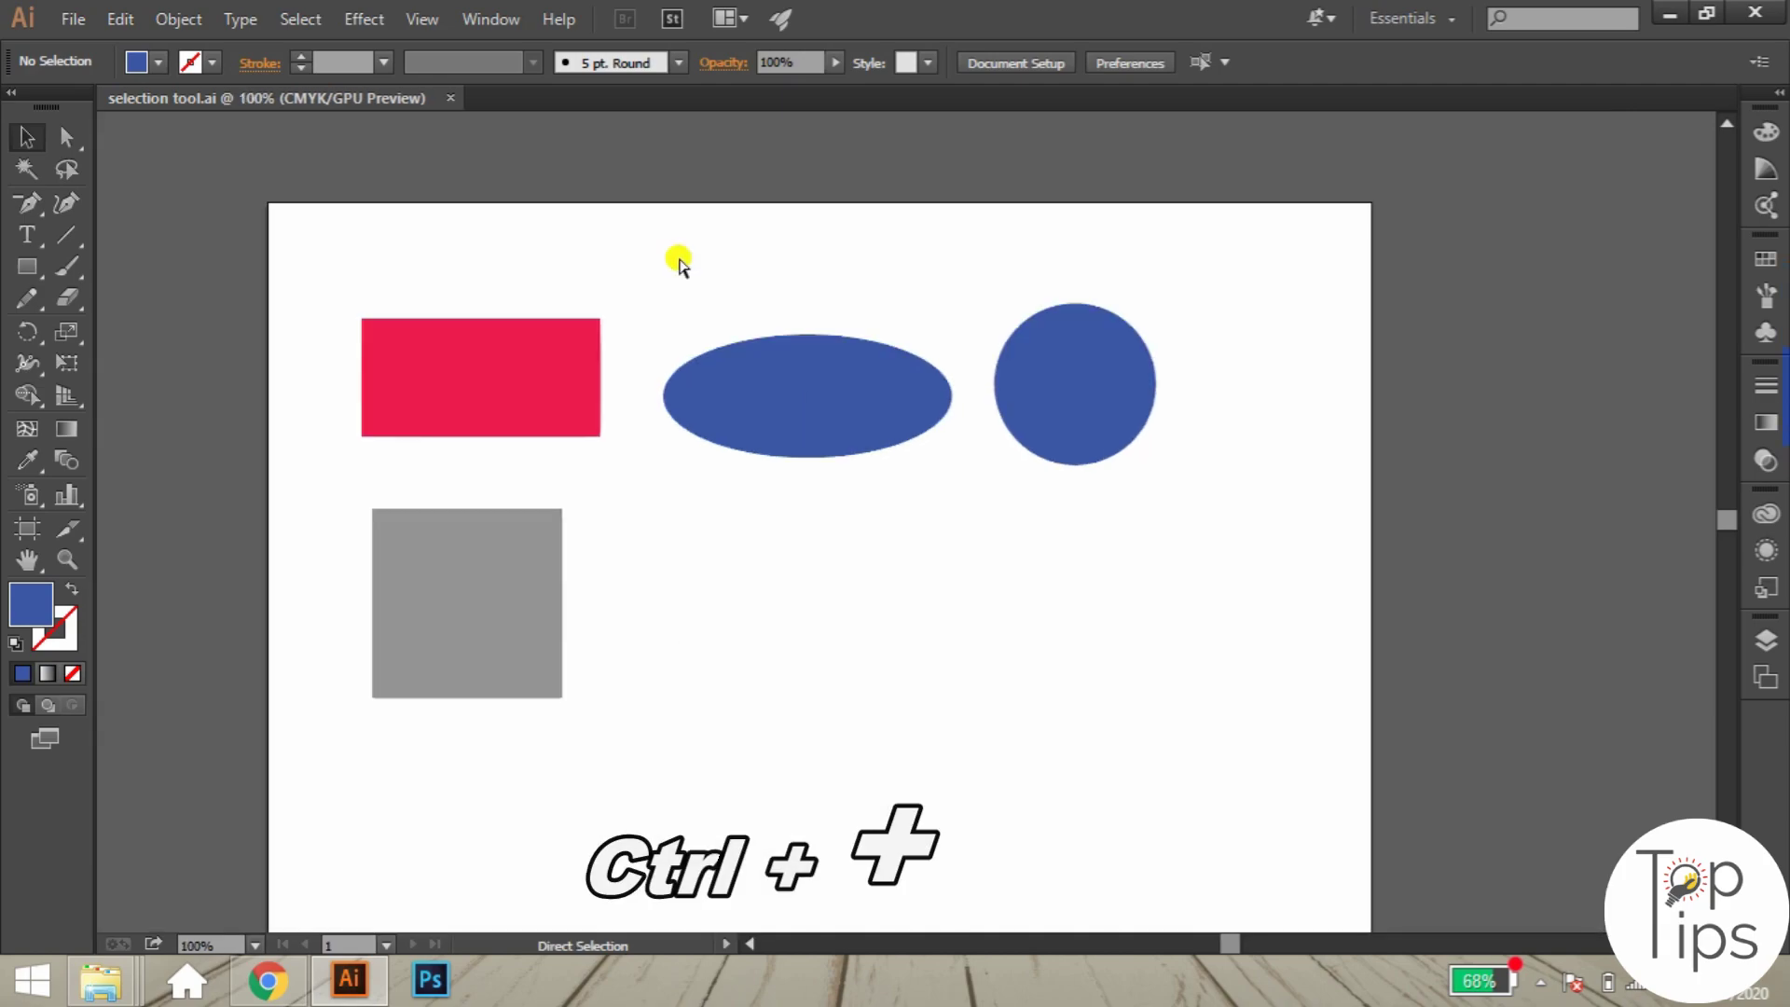
pyautogui.hotkey('ctrl', '+')
pyautogui.hotkey('ctrl', '+')
pyautogui.hotkey('ctrl', '+')
pyautogui.hotkey('ctrl', '+')
pyautogui.hotkey('ctrl', '-')
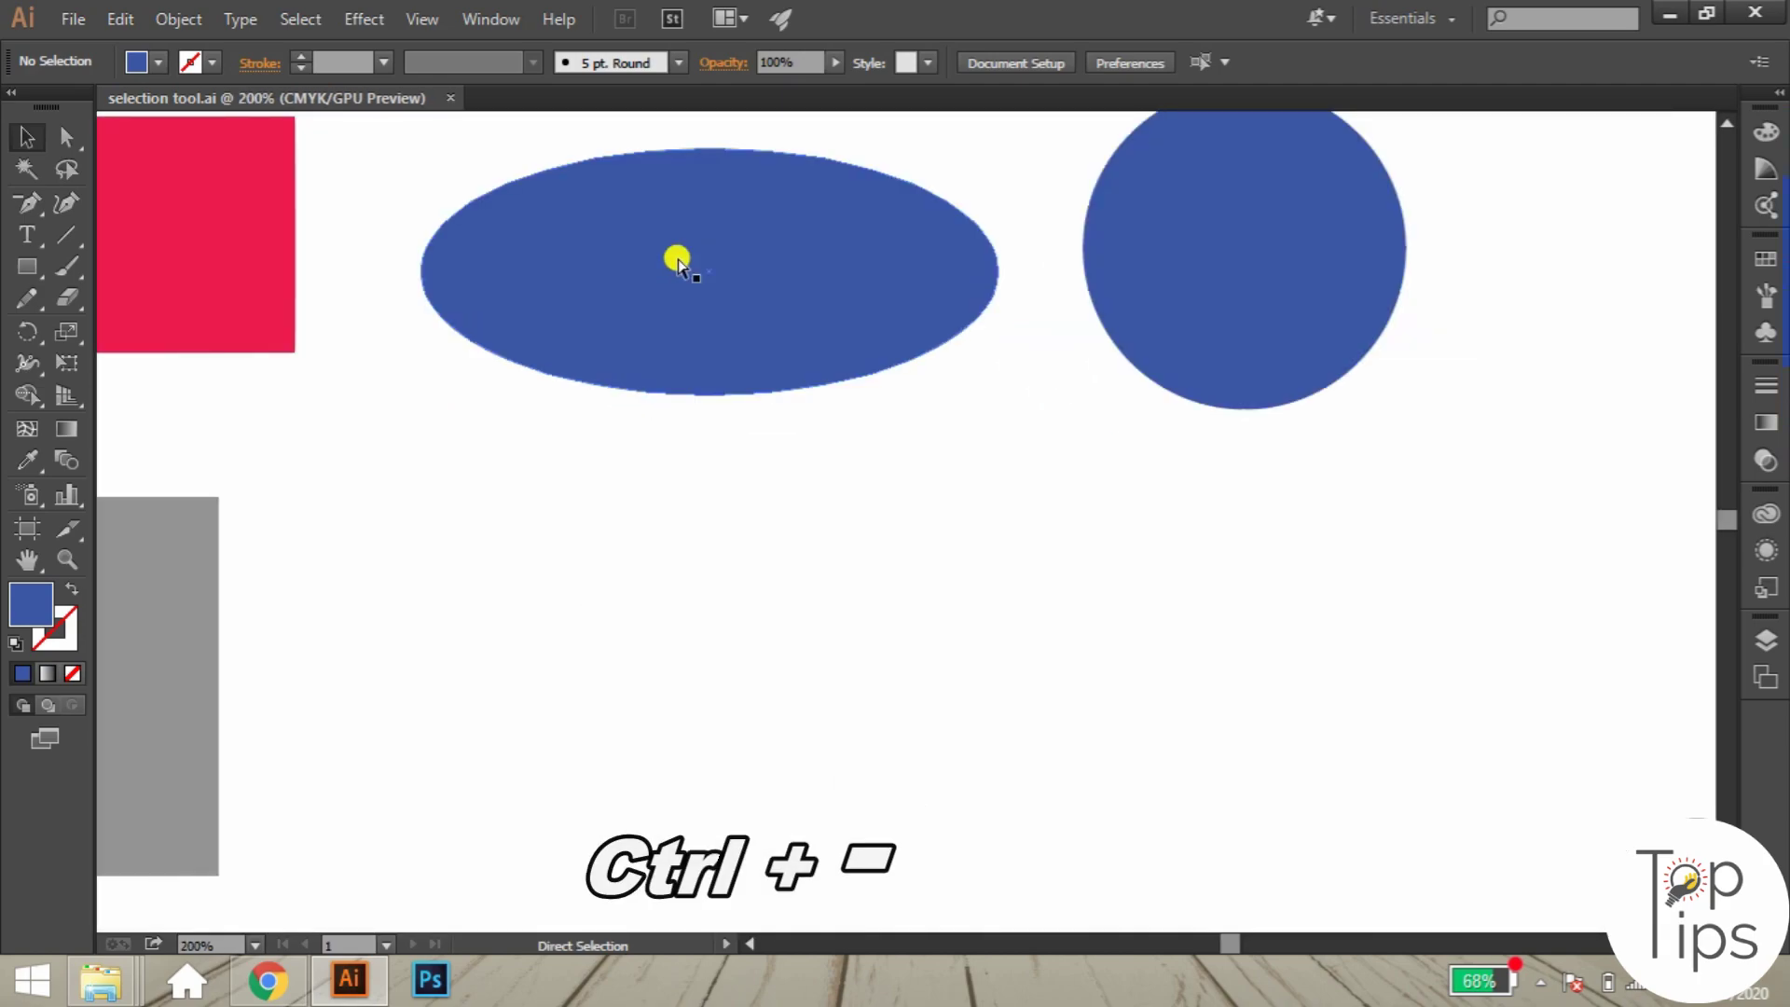
pyautogui.hotkey('ctrl', '-')
pyautogui.hotkey('ctrl', '-')
pyautogui.hotkey('ctrl', '-')
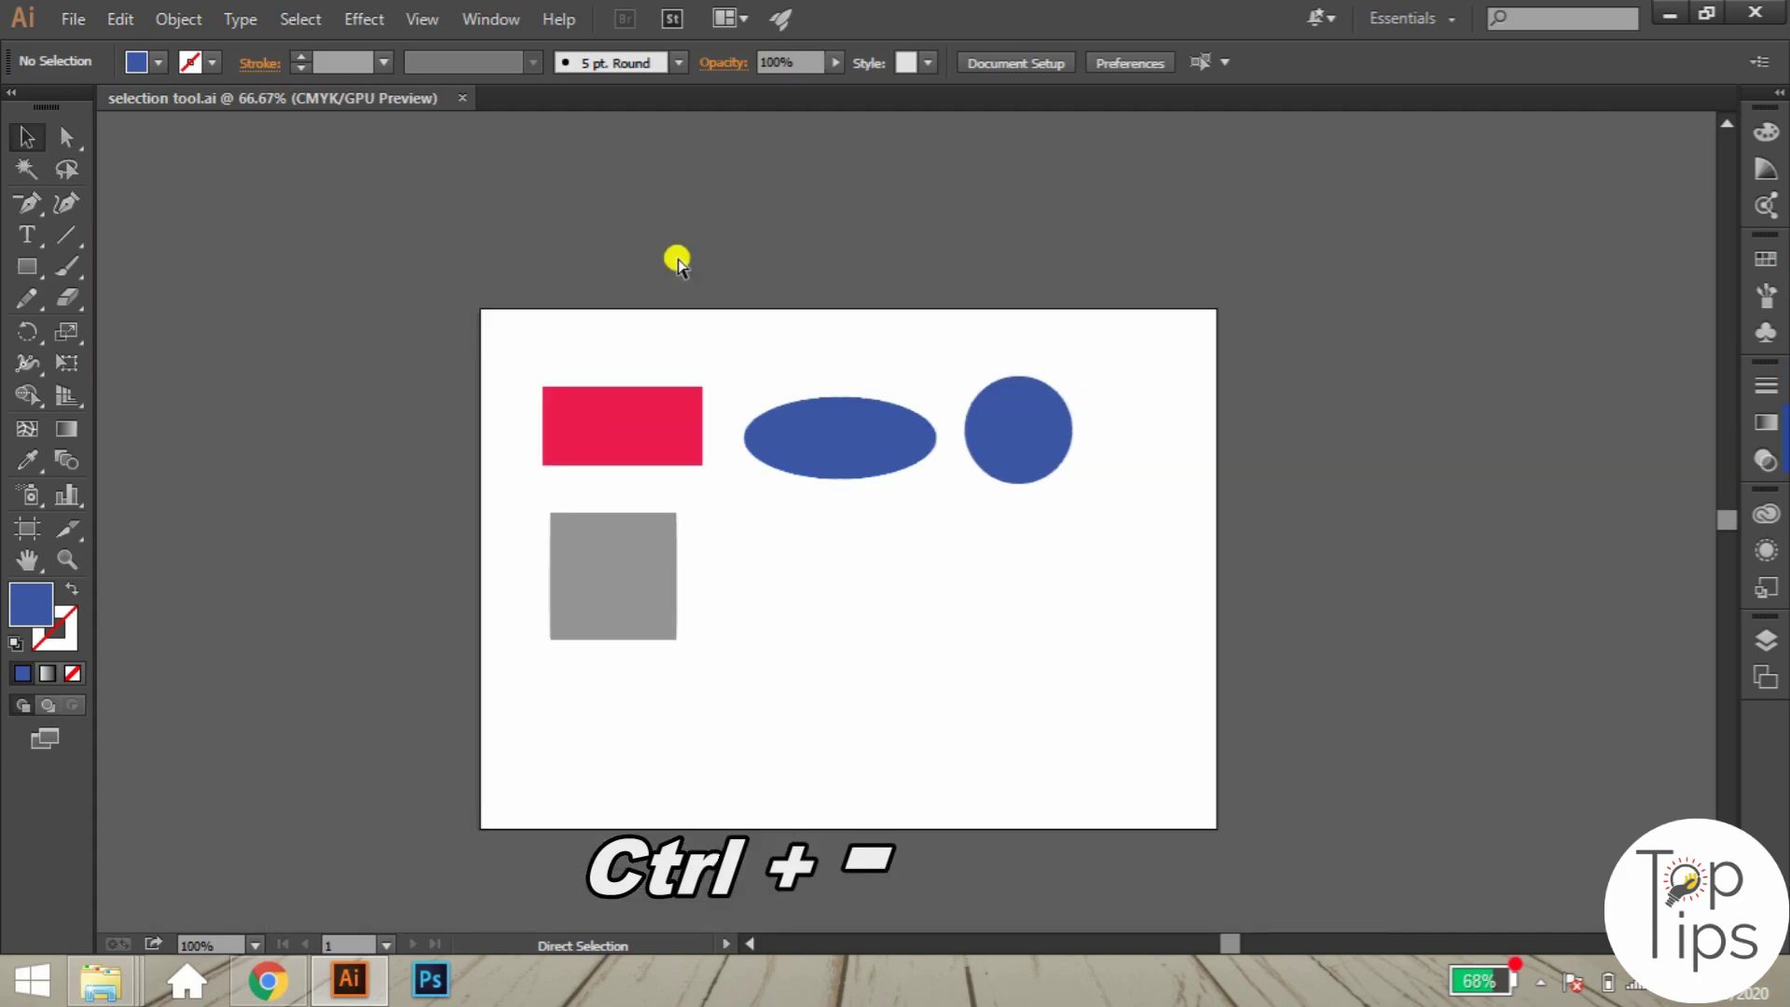
pyautogui.hotkey('ctrl', '+')
pyautogui.hotkey('ctrl', '+')
pyautogui.hotkey('ctrl', '+')
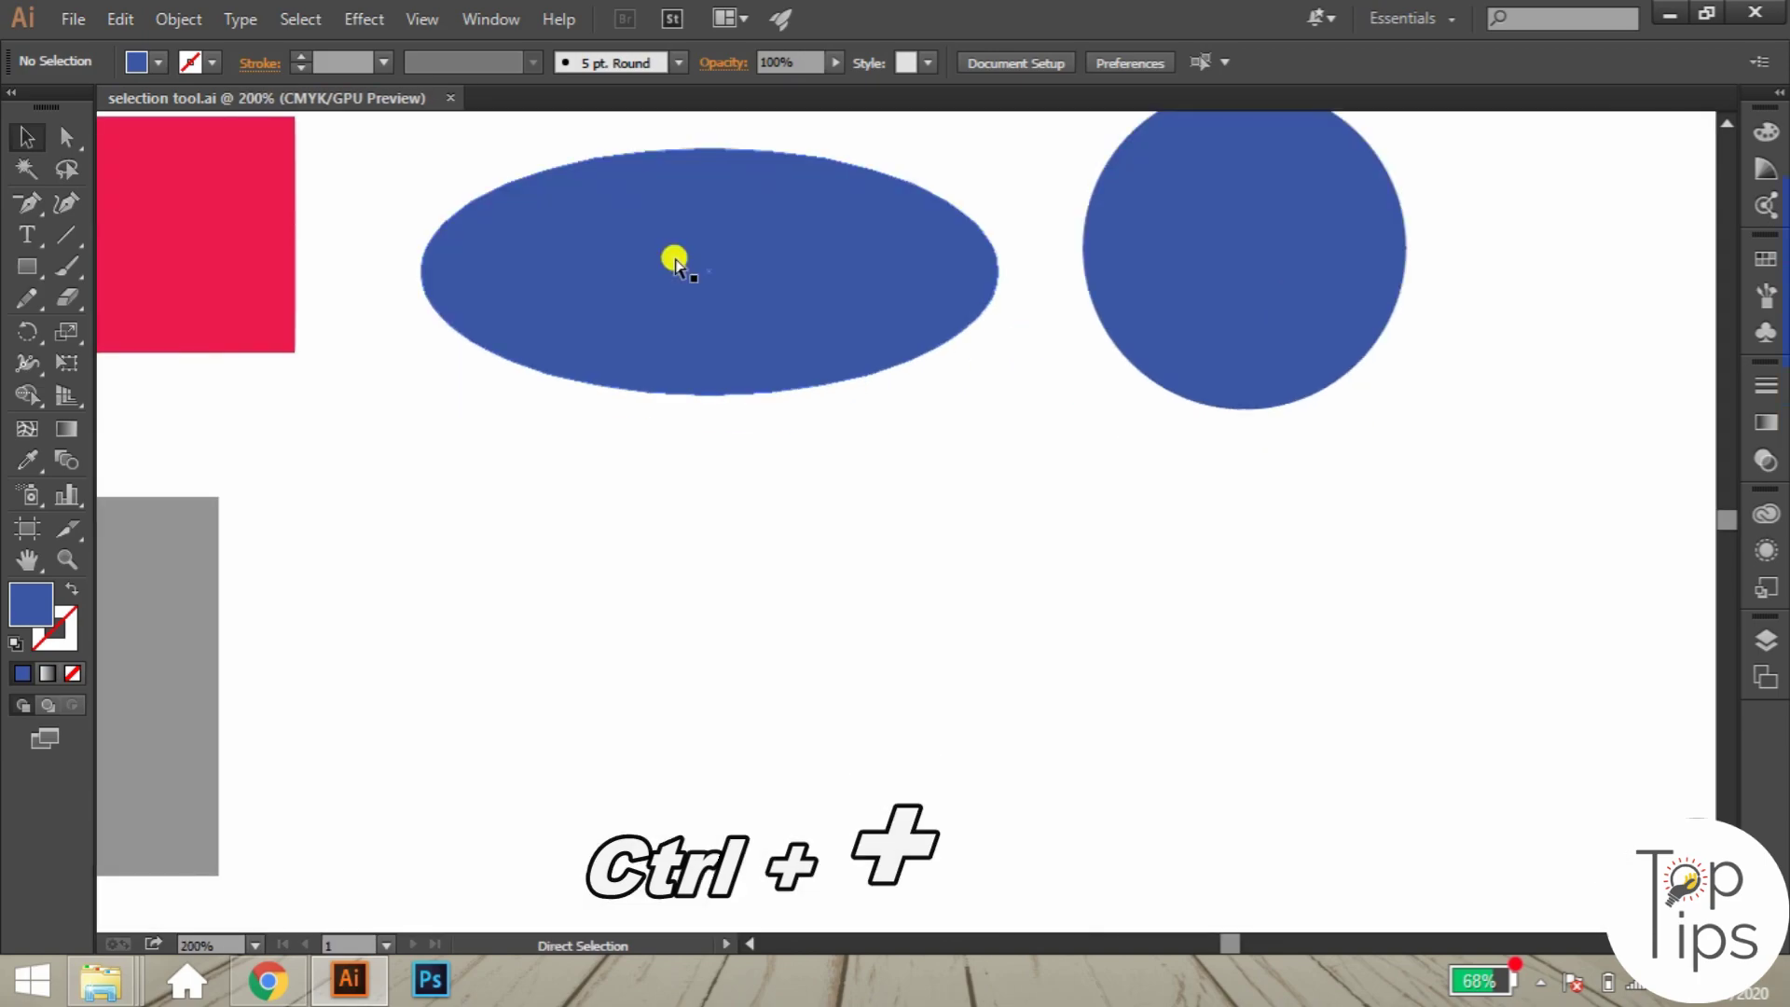
pyautogui.hotkey('ctrl', '-')
pyautogui.hotkey('ctrl', '-')
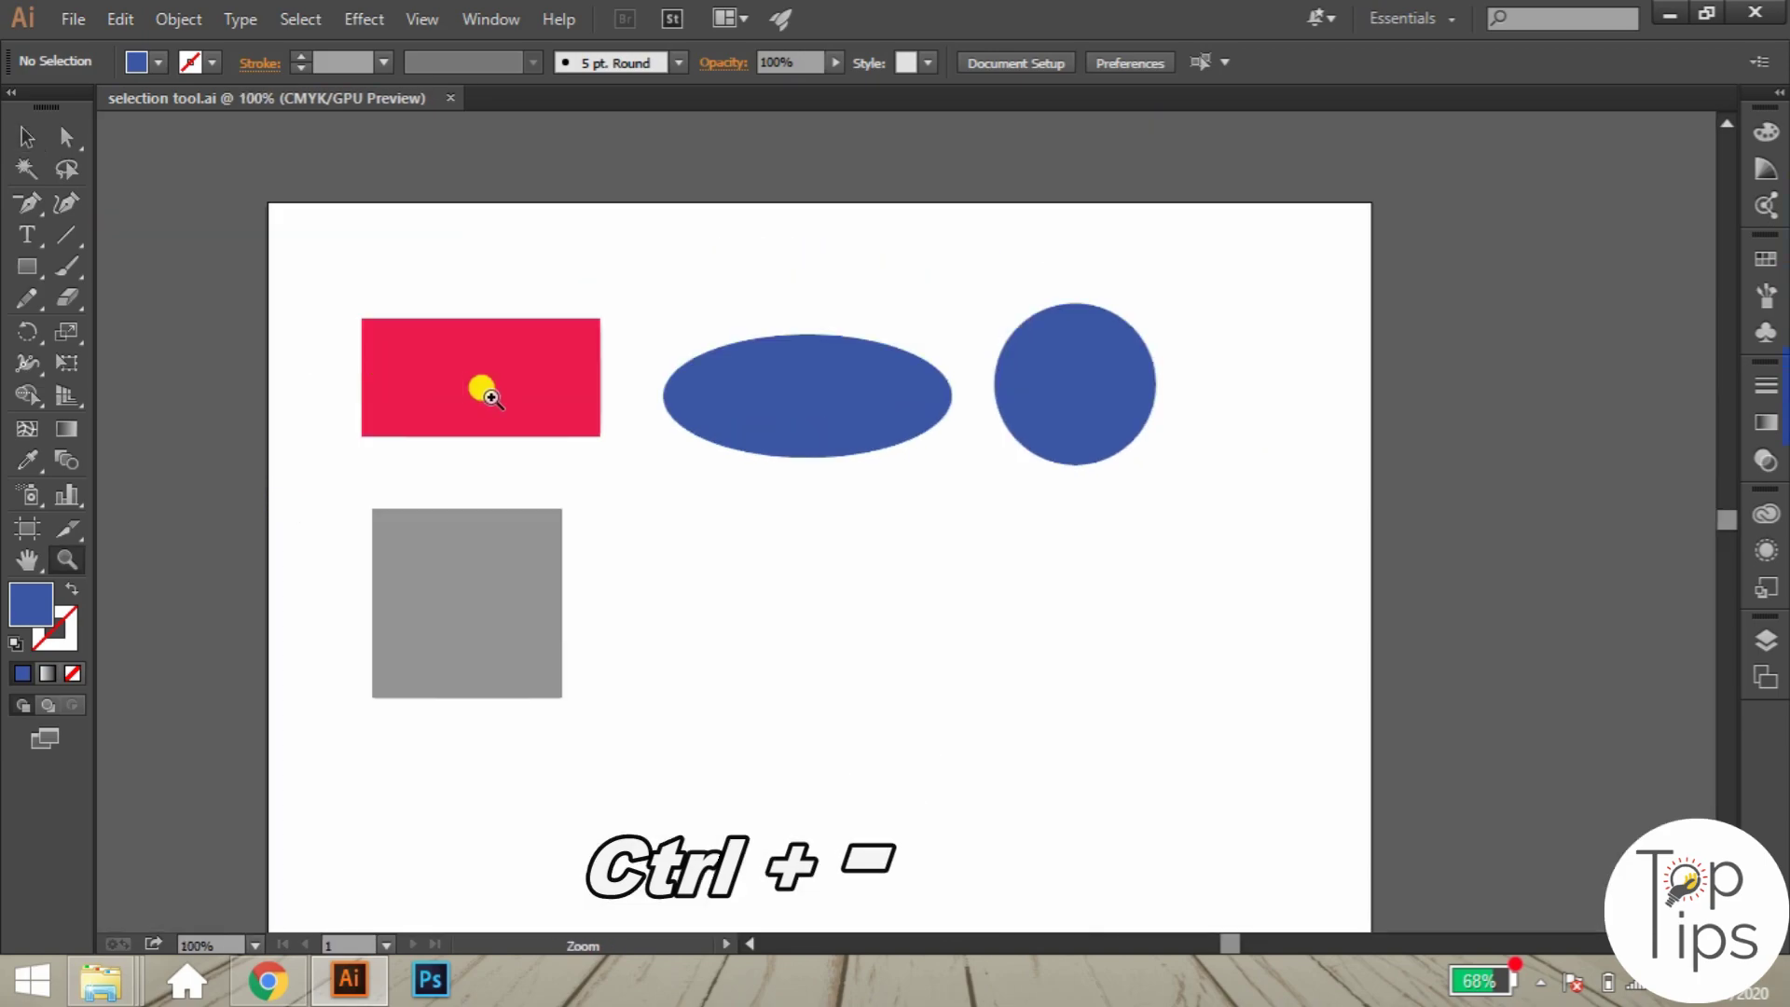
# Pan the view around the artboard with the Hand tool to inspect the shapes and the surrounding canvas.
pyautogui.moveTo(608, 403); pyautogui.dragTo(730, 466)
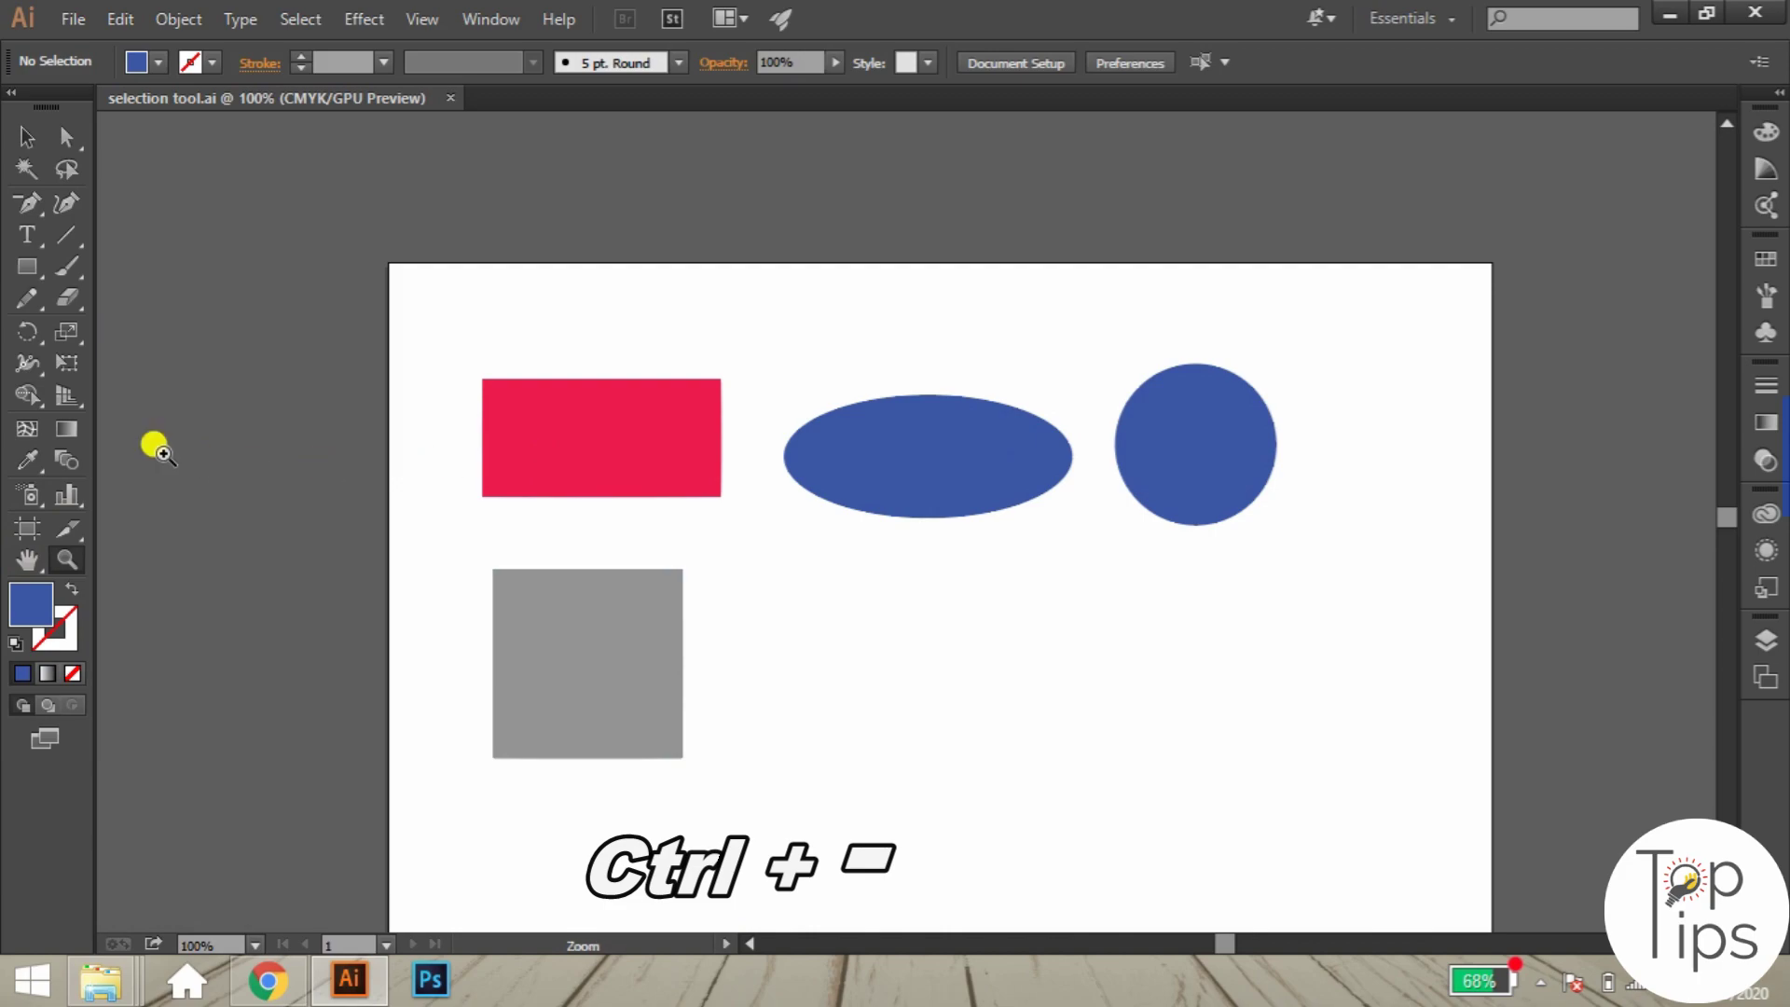
pyautogui.click(30, 557)
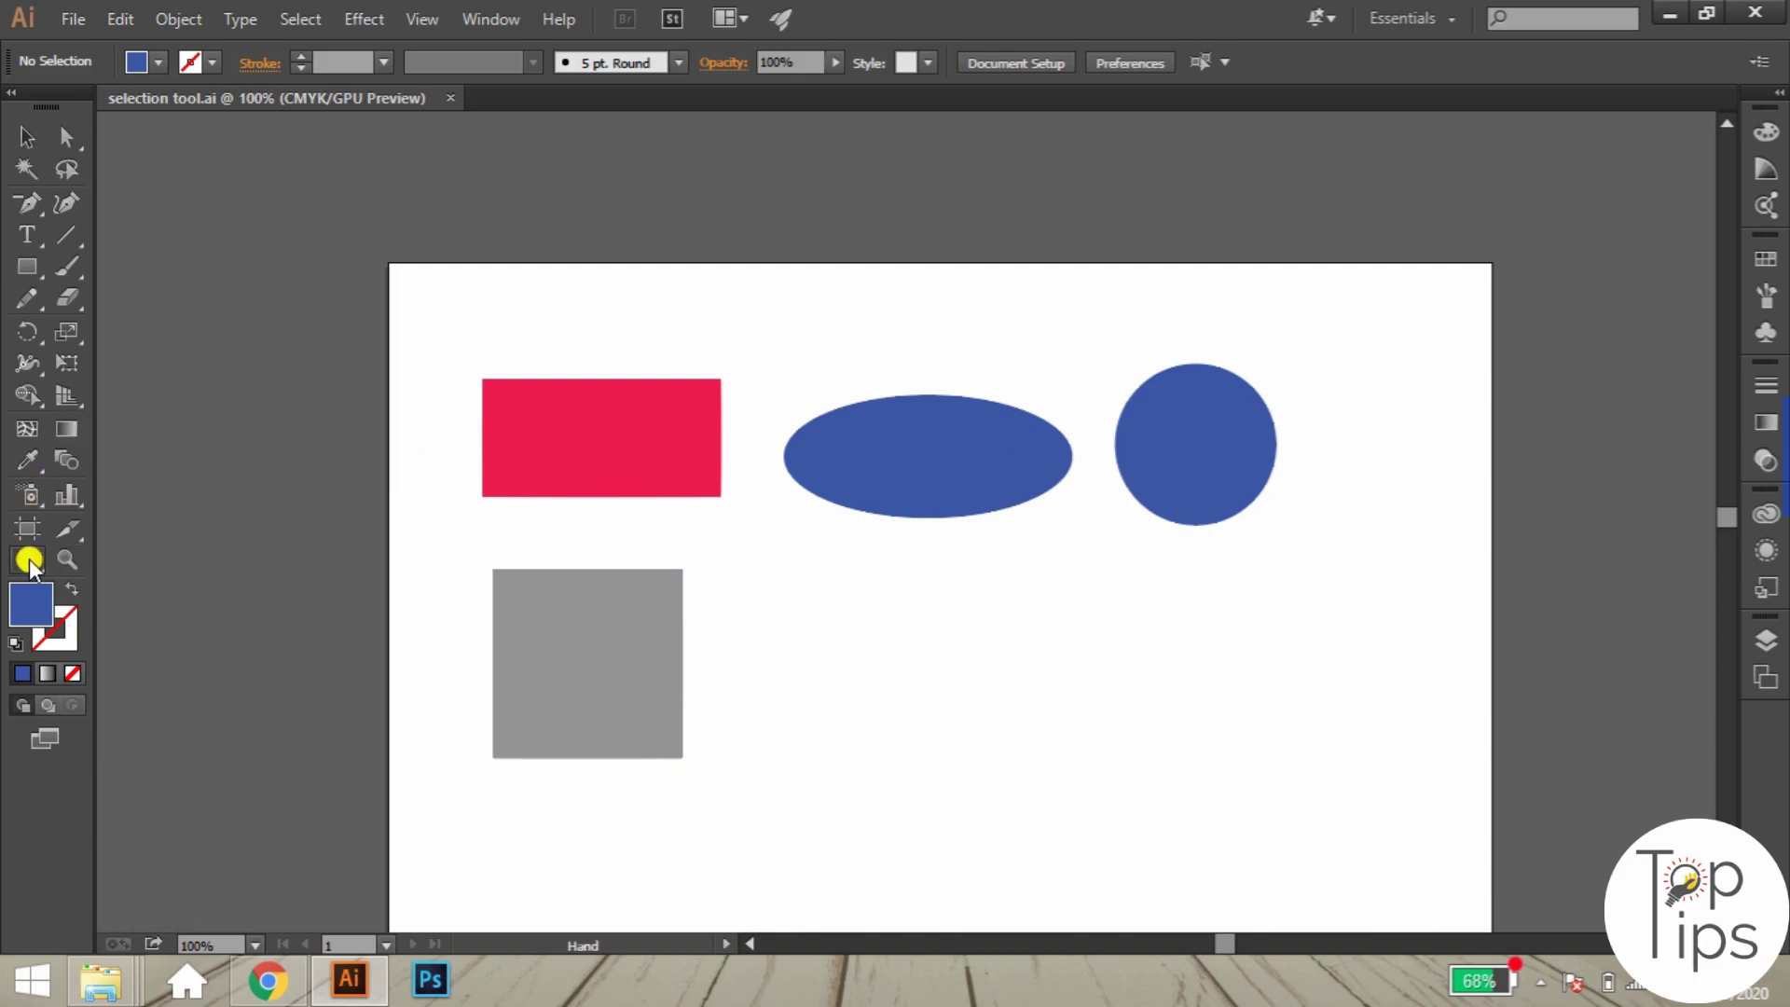
pyautogui.moveTo(619, 439)
pyautogui.mouseDown()
pyautogui.moveTo(1047, 400)
pyautogui.moveTo(607, 411)
pyautogui.mouseUp()
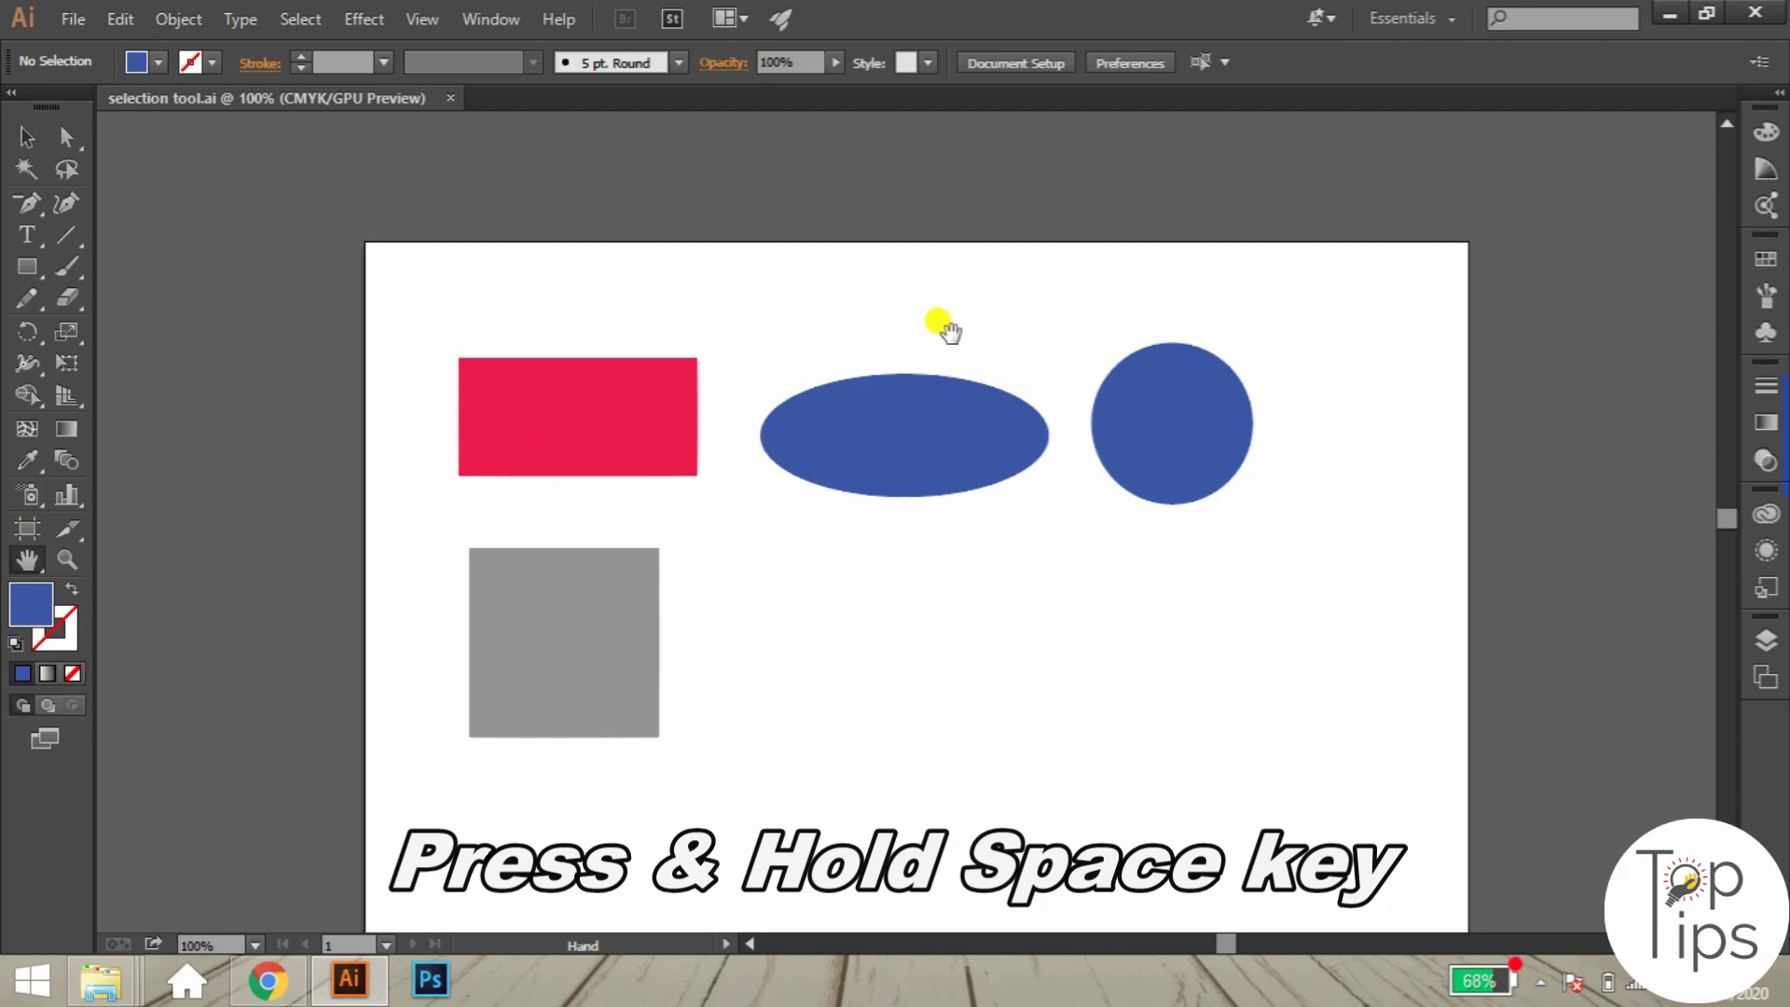
pyautogui.moveTo(938, 324); pyautogui.dragTo(887, 404)
pyautogui.moveTo(843, 499); pyautogui.dragTo(842, 417)
pyautogui.moveTo(647, 462); pyautogui.dragTo(807, 515)
pyautogui.moveTo(1171, 400); pyautogui.dragTo(858, 471)
pyautogui.moveTo(247, 314); pyautogui.dragTo(464, 397)
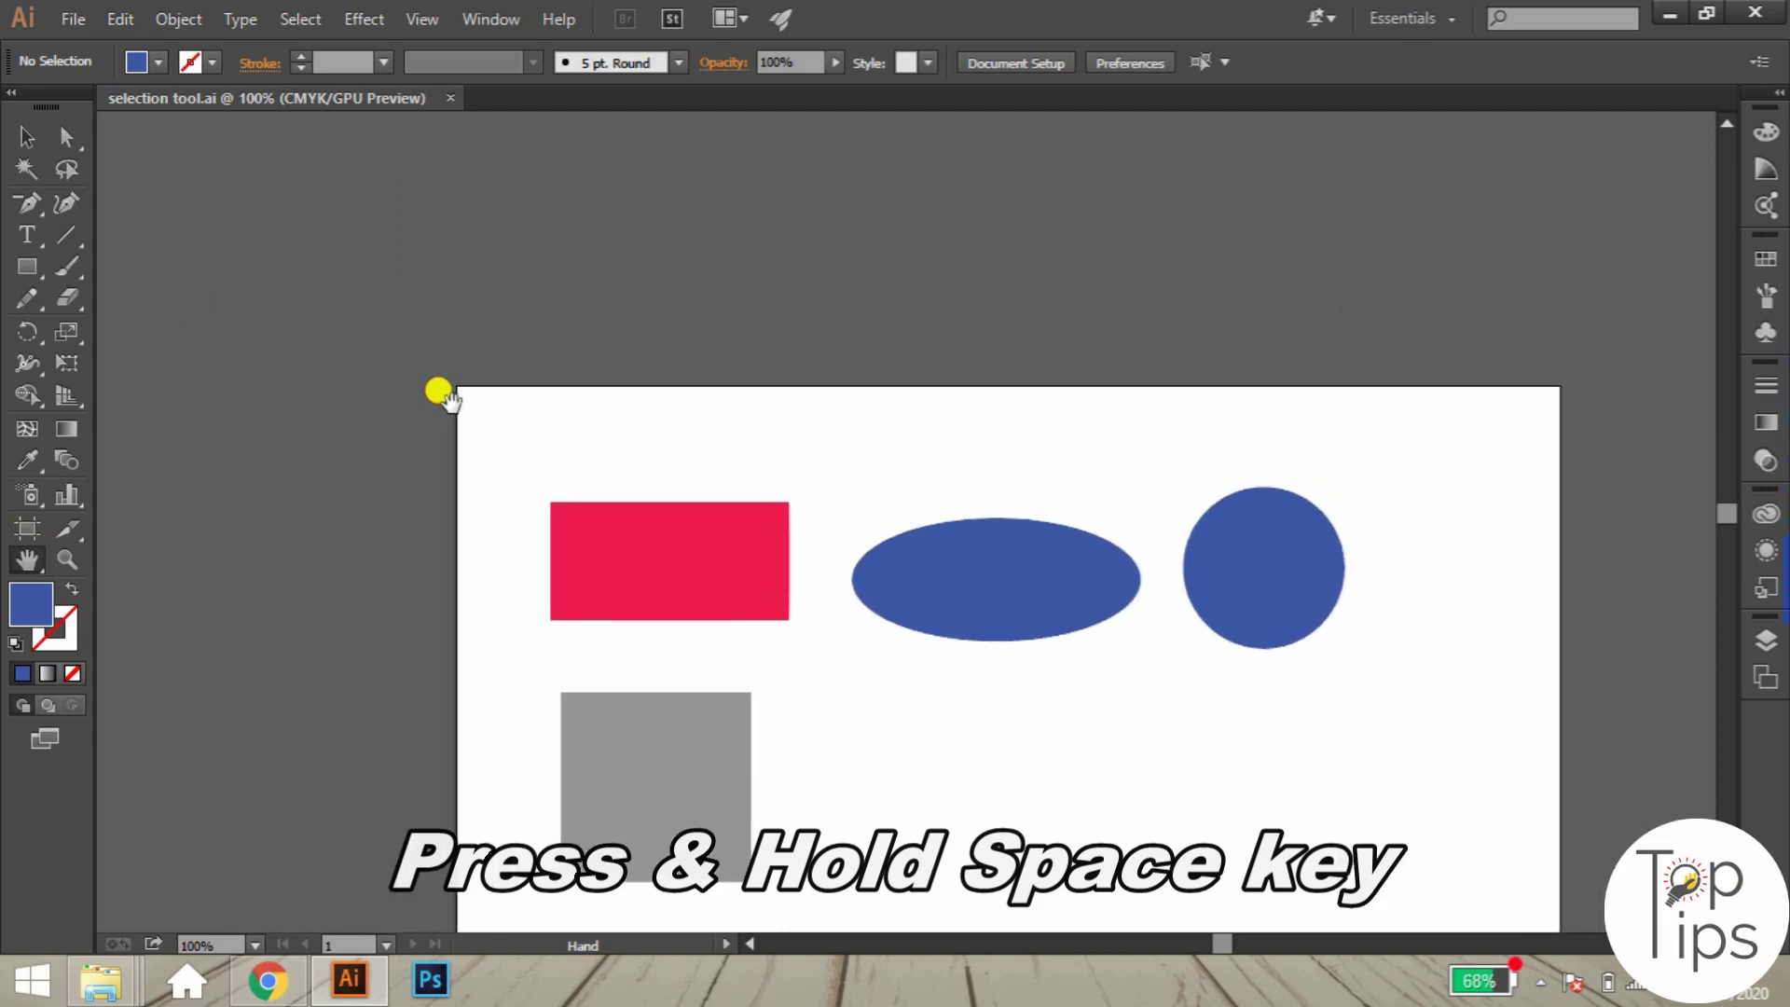
pyautogui.moveTo(691, 512); pyautogui.dragTo(632, 311)
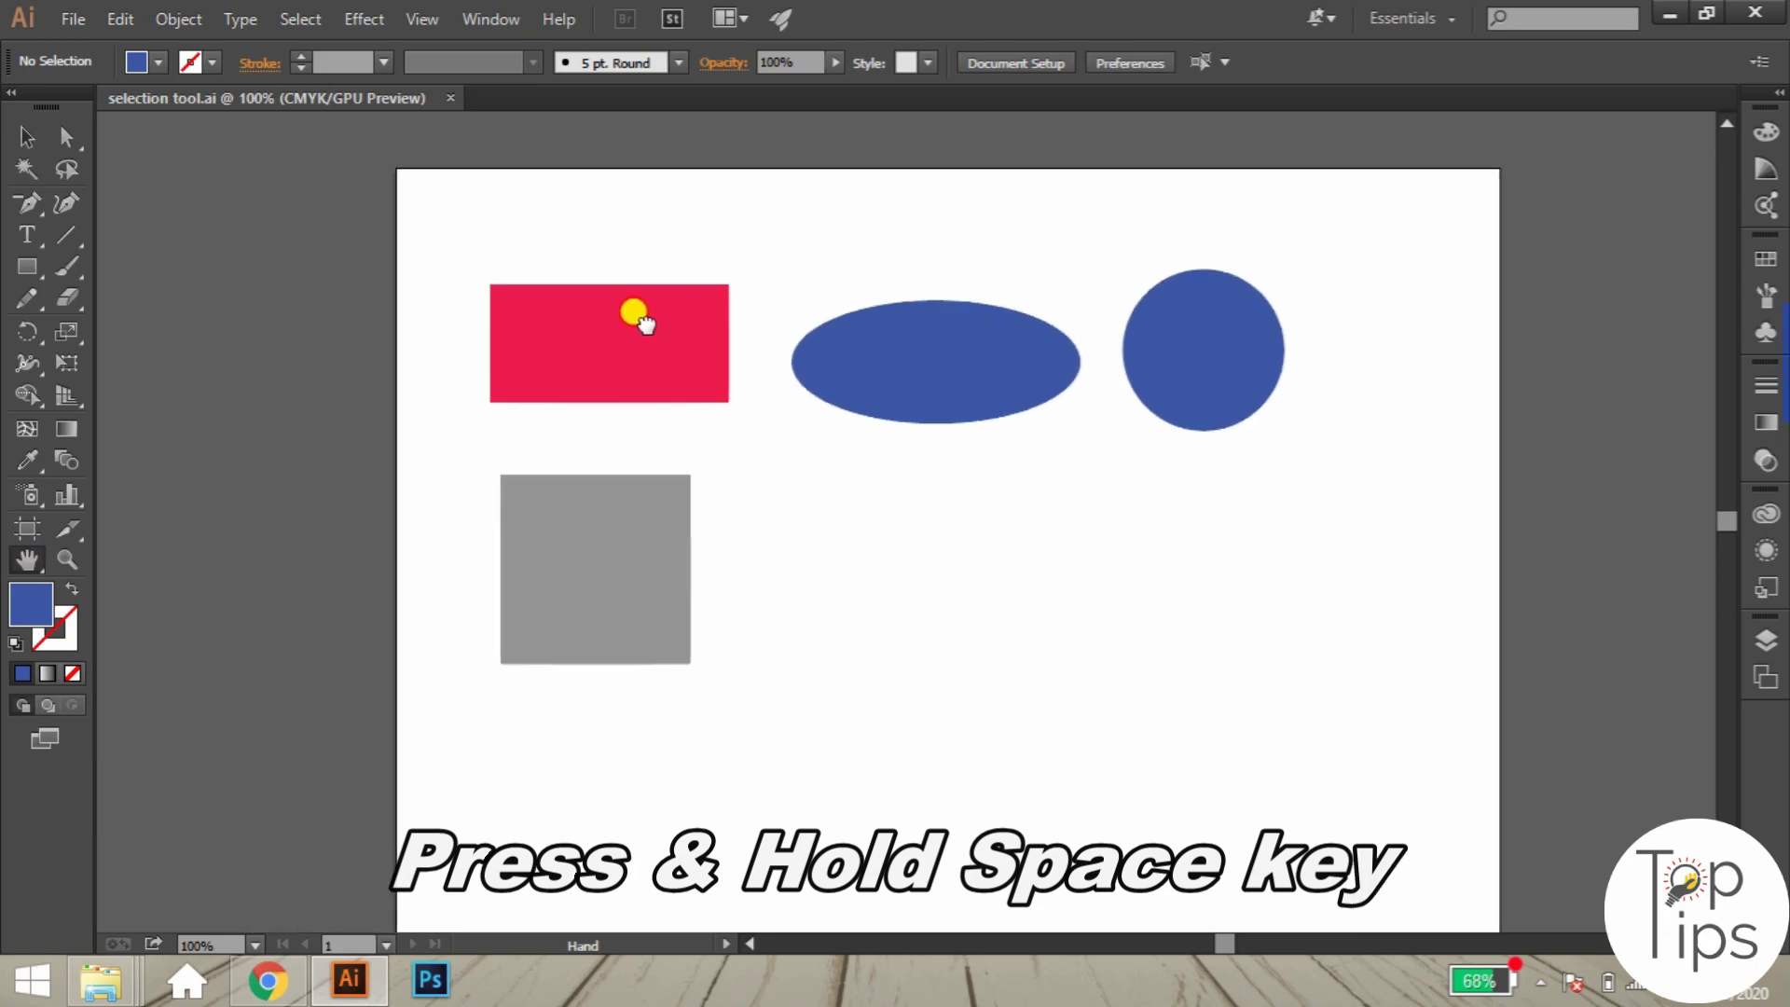
pyautogui.moveTo(970, 312); pyautogui.dragTo(712, 420)
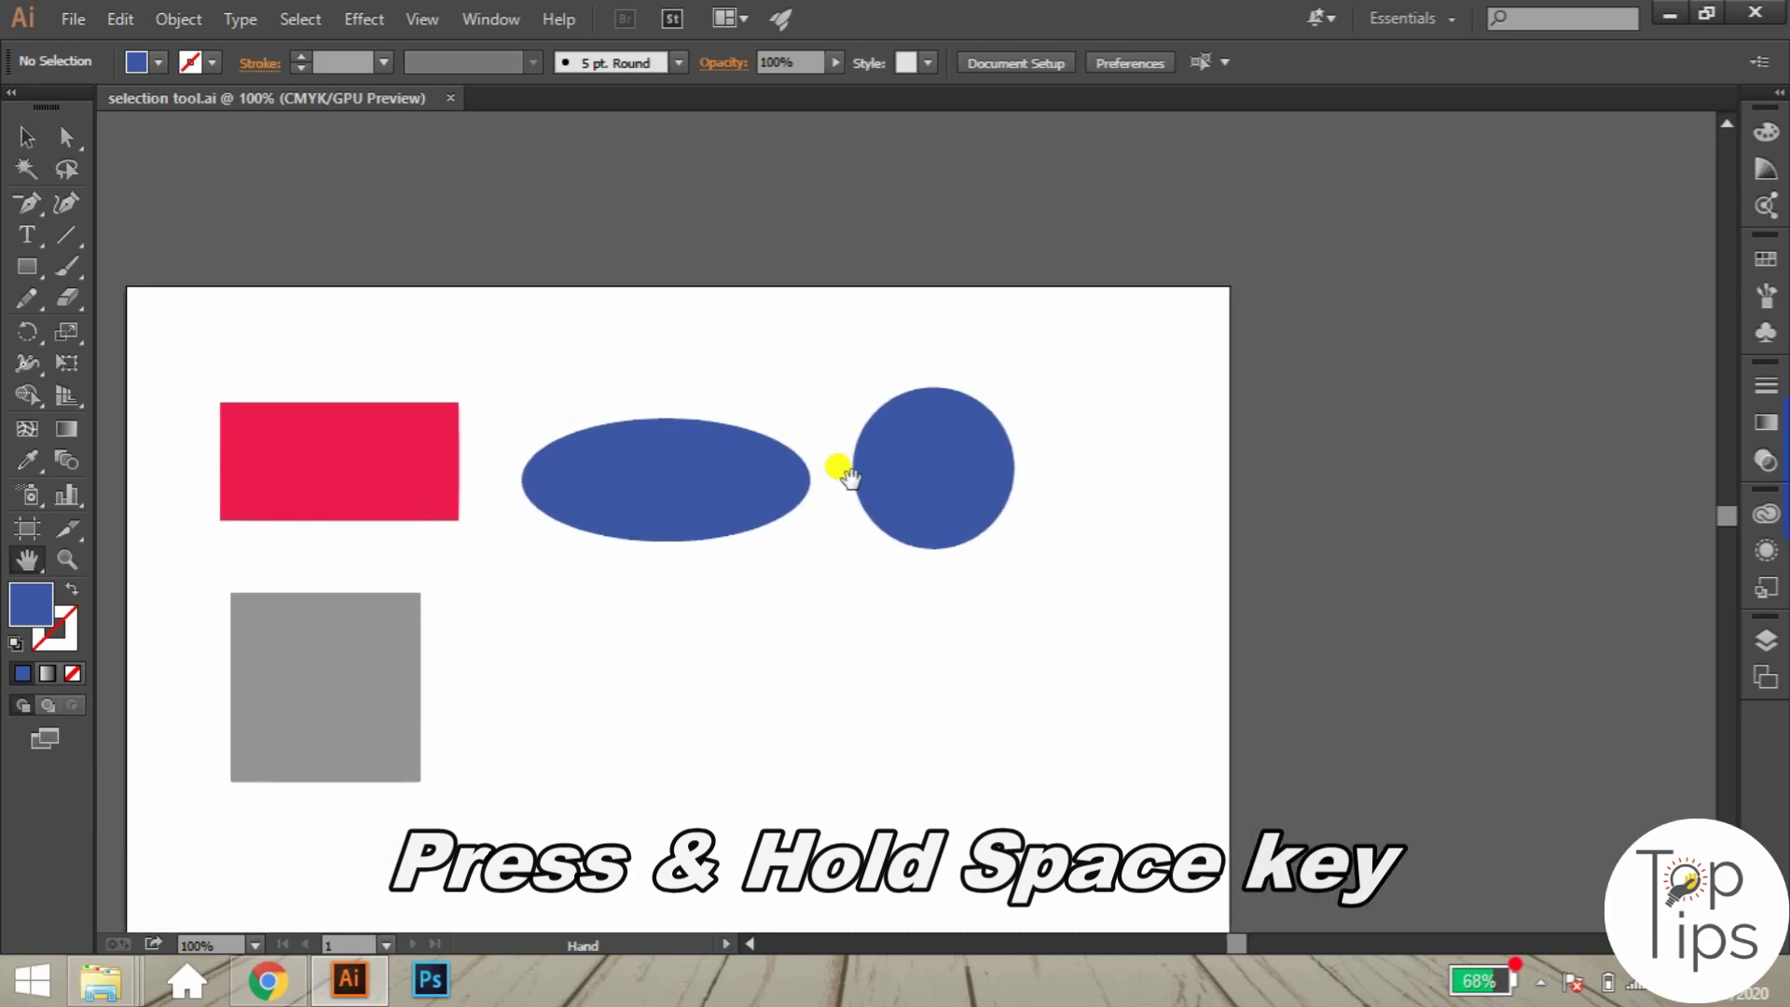
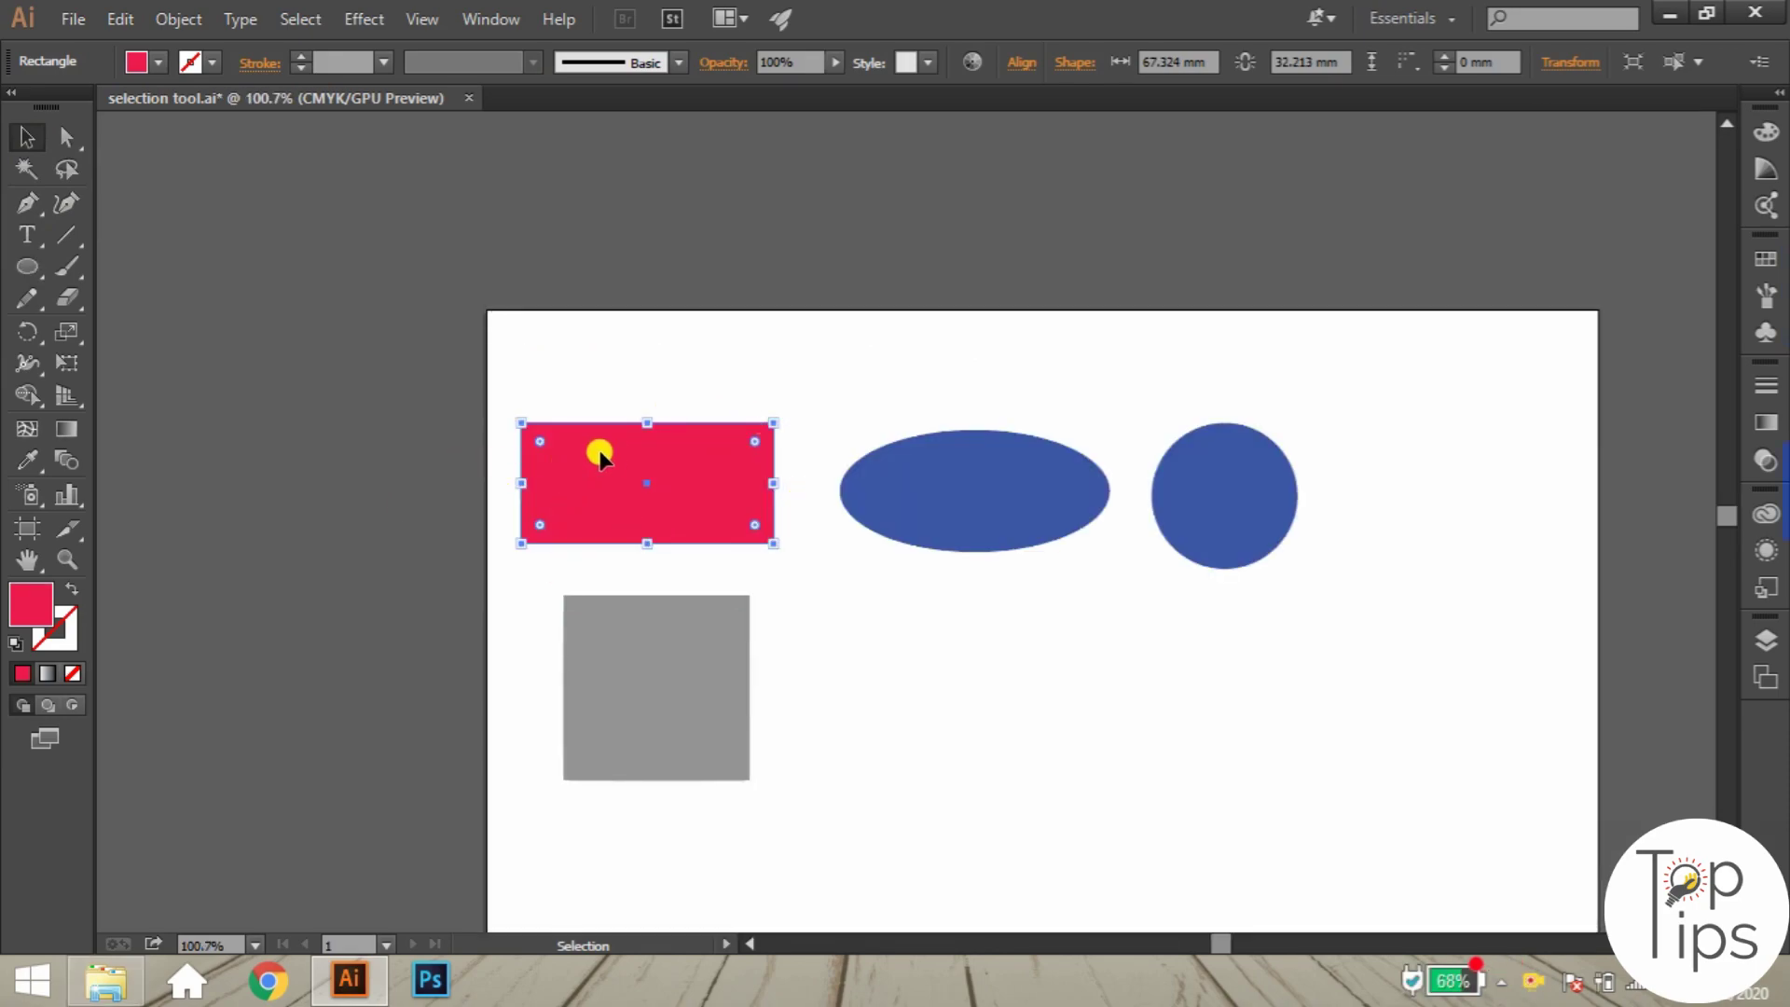
# Select the red rectangle, blue ellipse and gray square together, and move them diagonally down and to the right on the artboard.
pyautogui.click(621, 384)
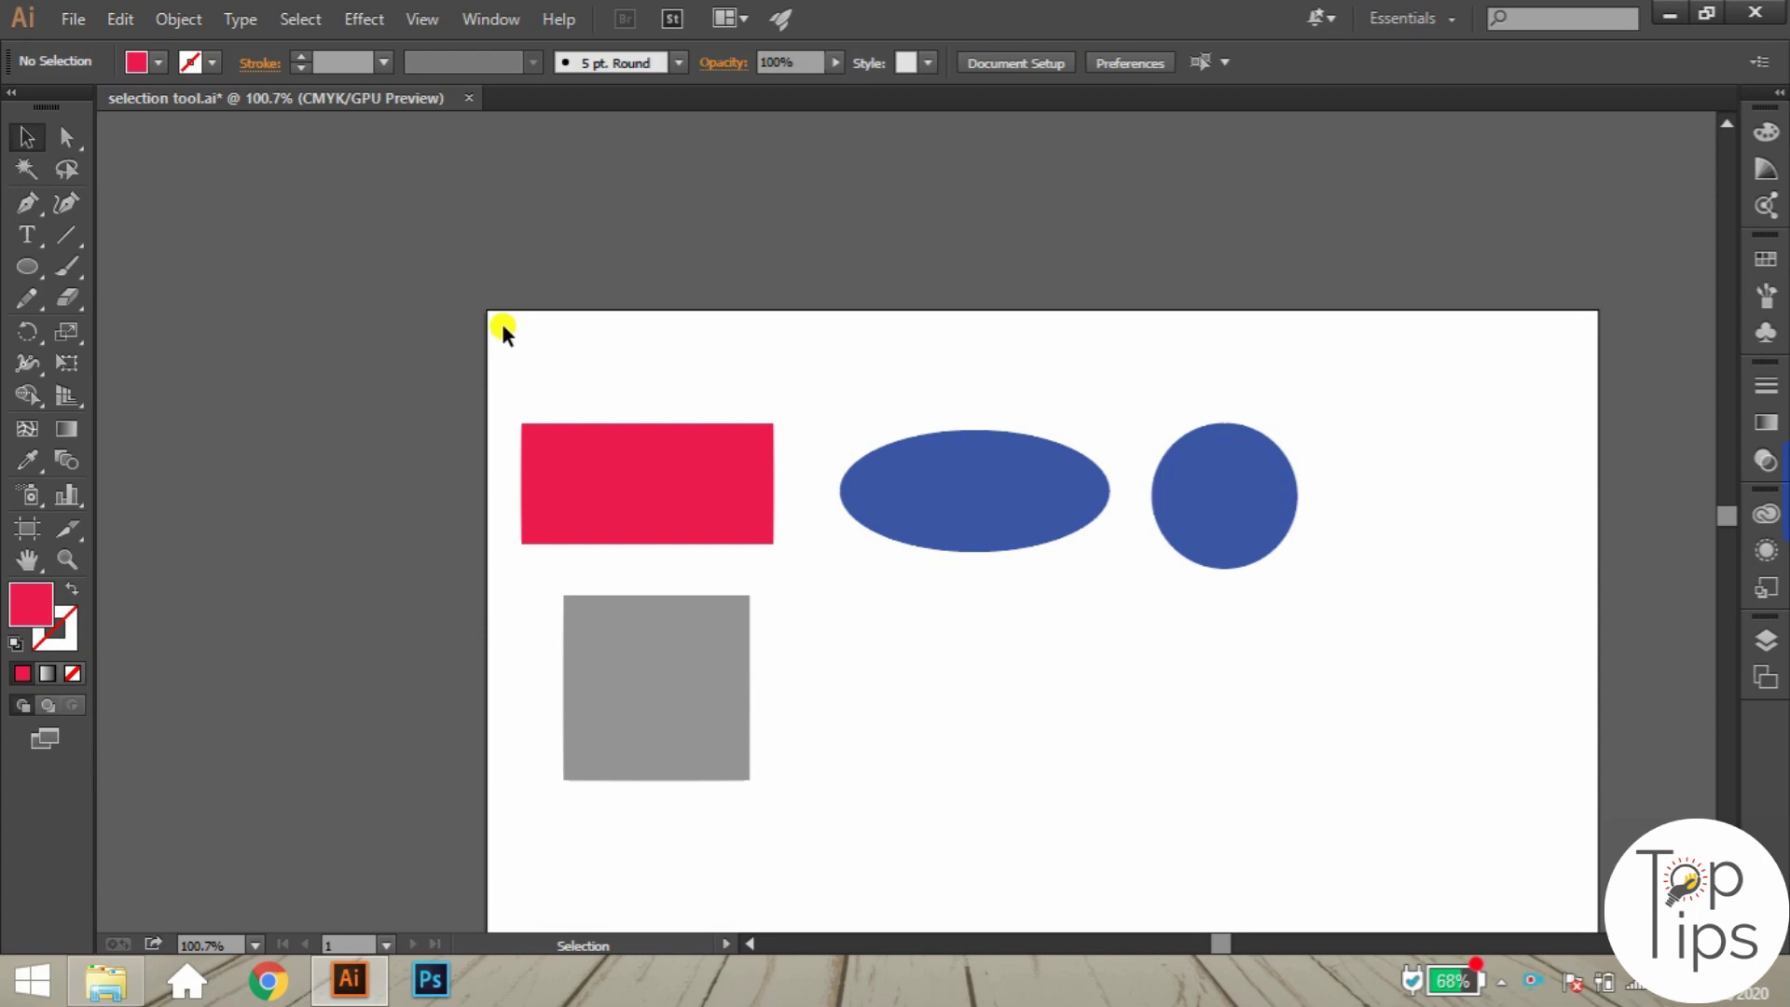
pyautogui.moveTo(510, 332); pyautogui.dragTo(1126, 832)
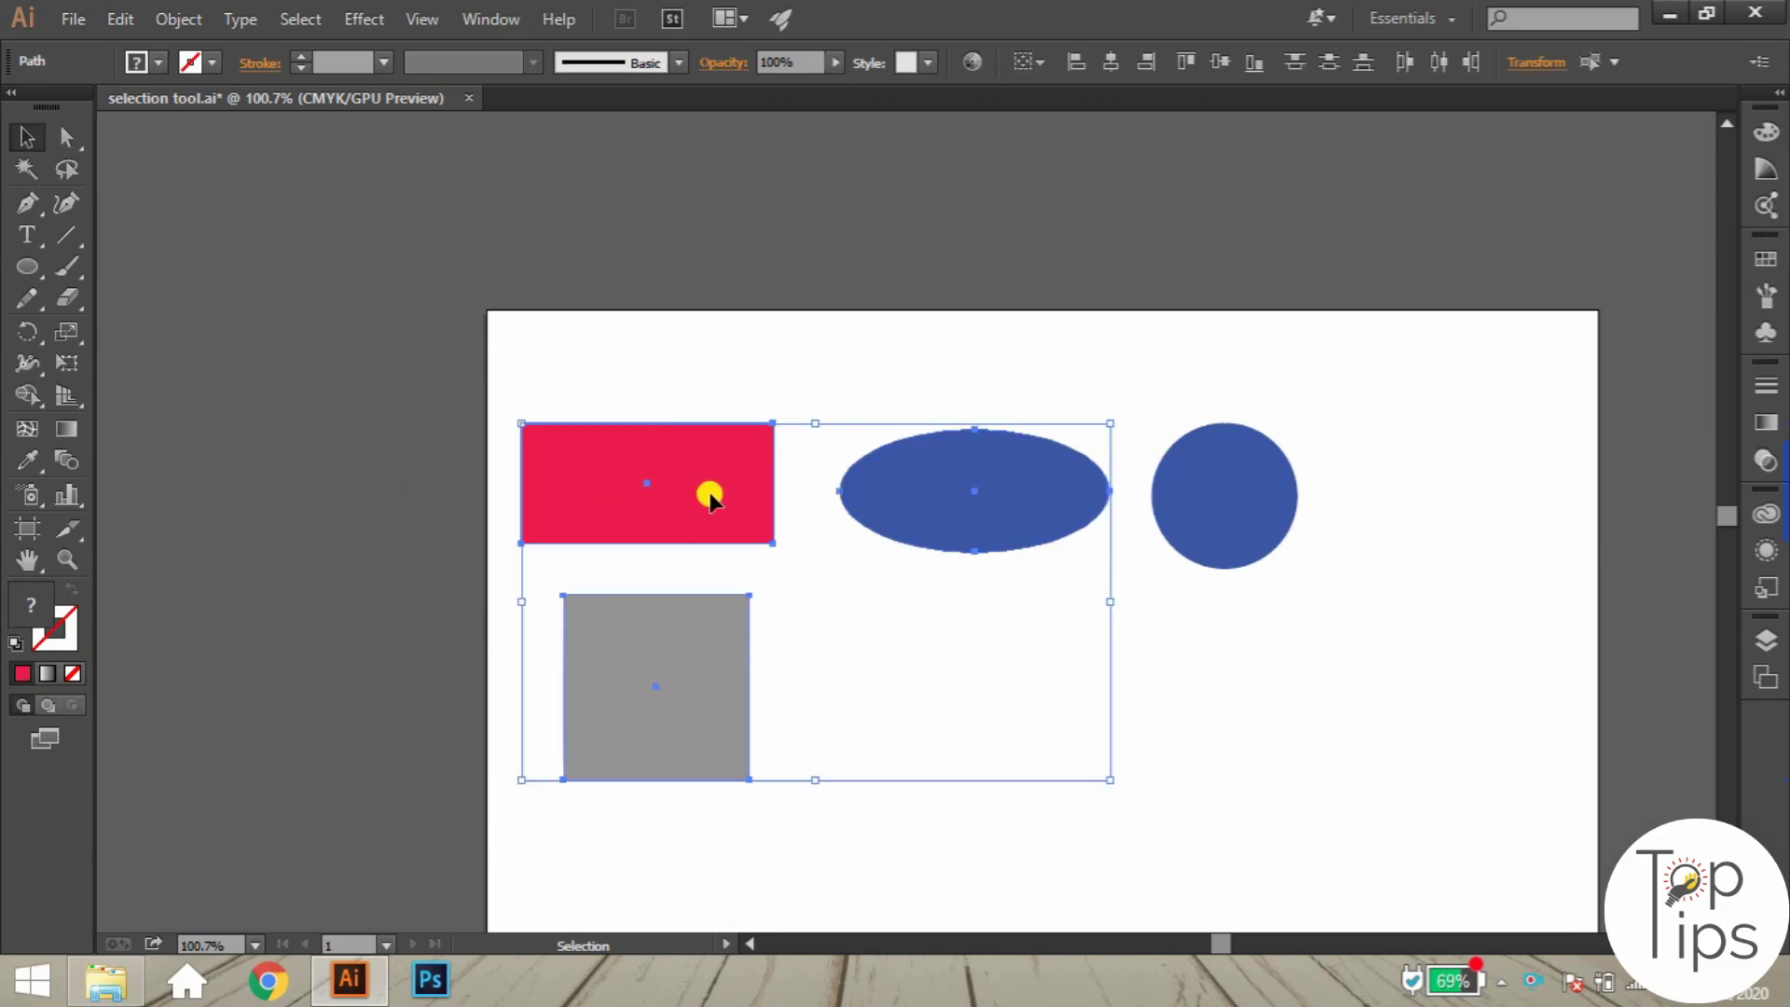
pyautogui.moveTo(711, 501); pyautogui.dragTo(818, 628)
pyautogui.press('a')
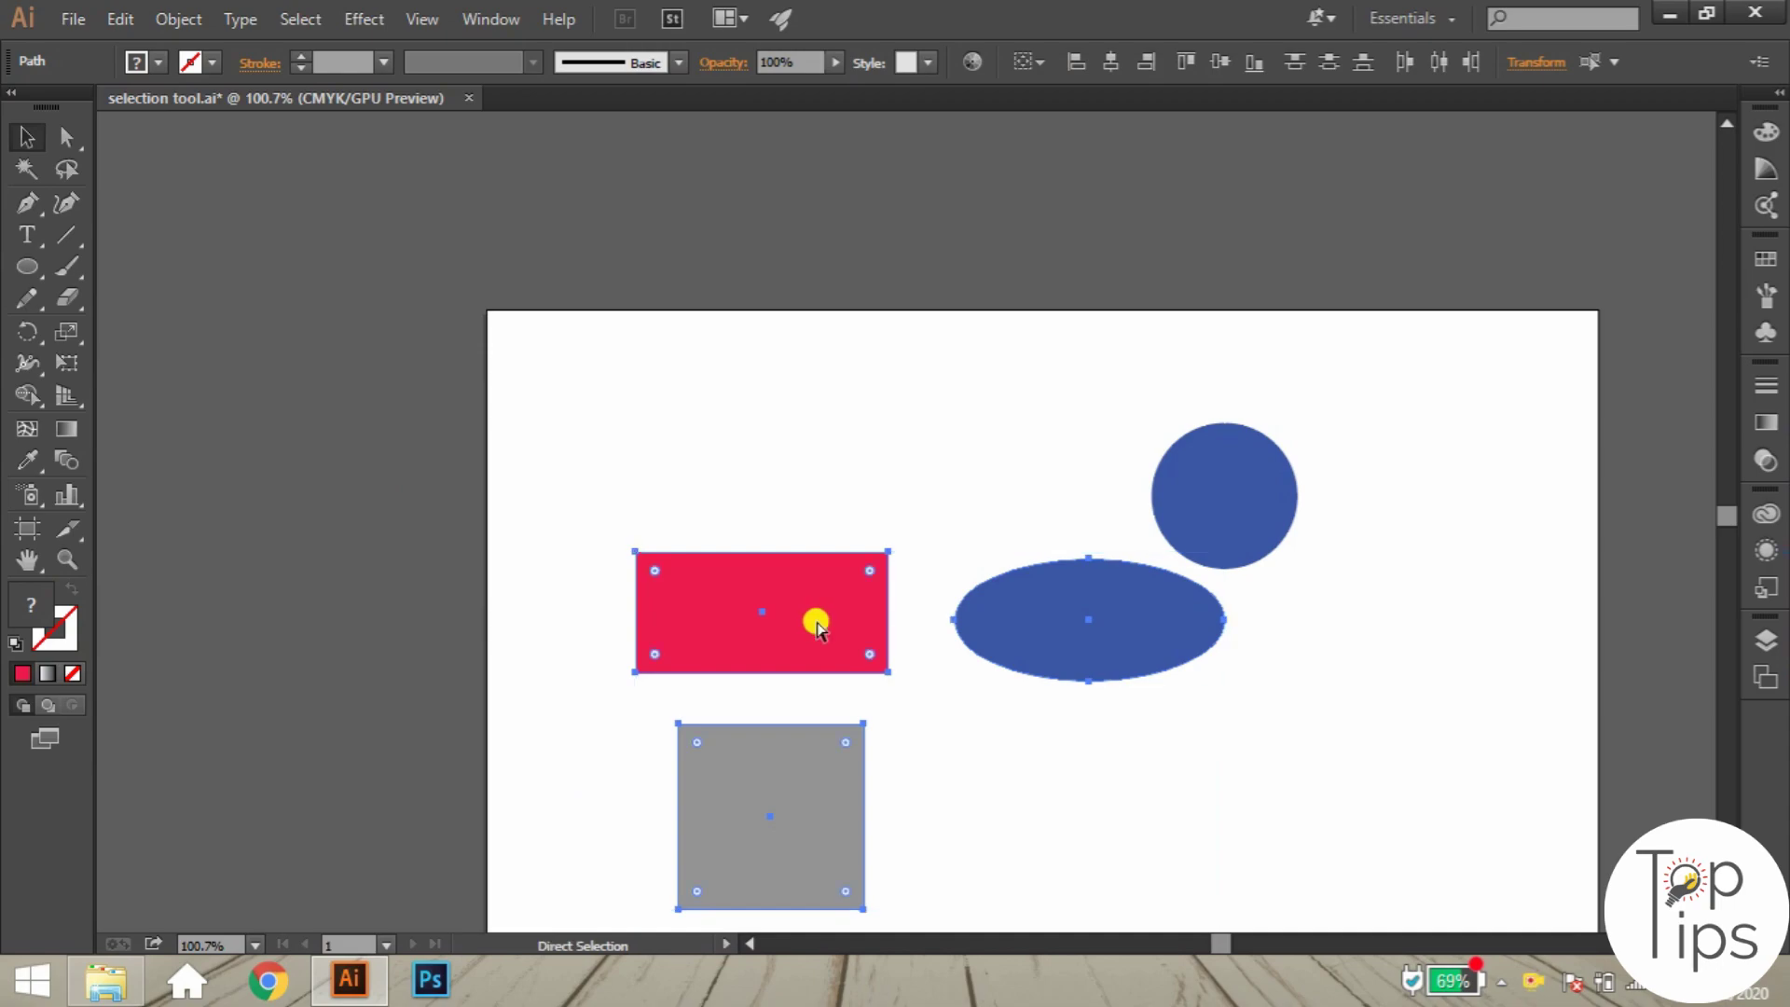
# Undo the diagonal move of the red rectangle, blue ellipse and gray square, and clear the selection.
pyautogui.press('v')
pyautogui.hotkey('ctrl', 'z')
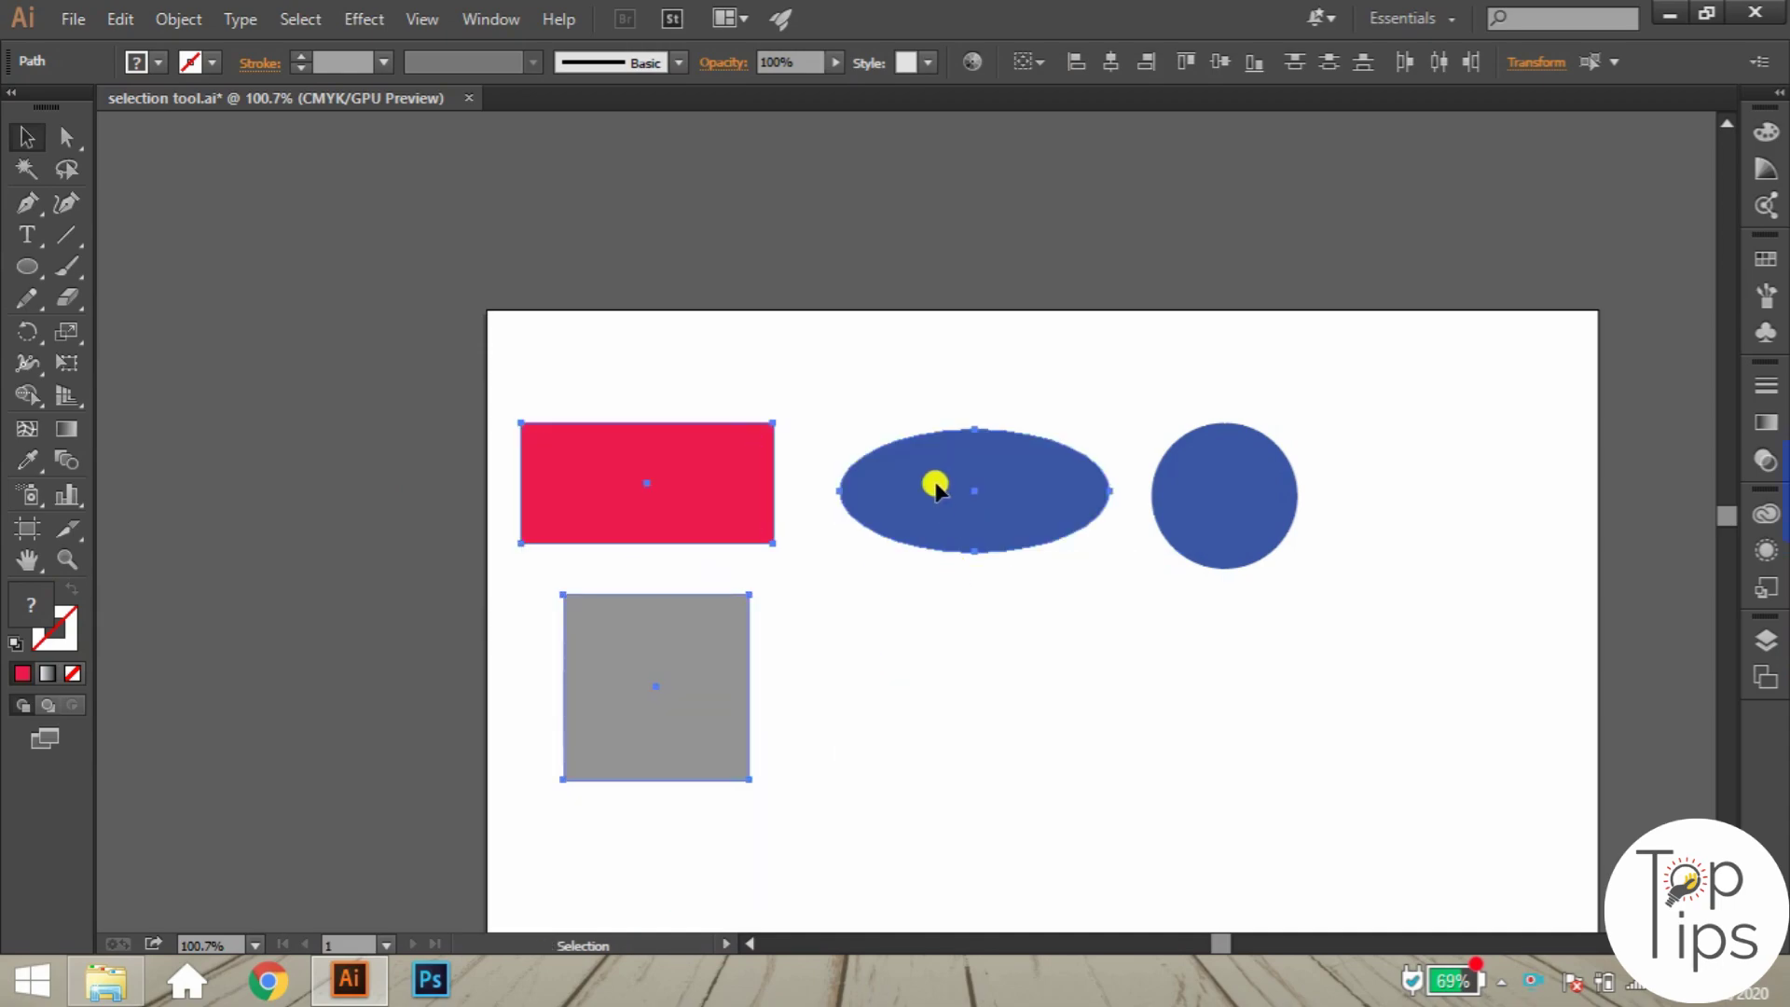
pyautogui.click(868, 378)
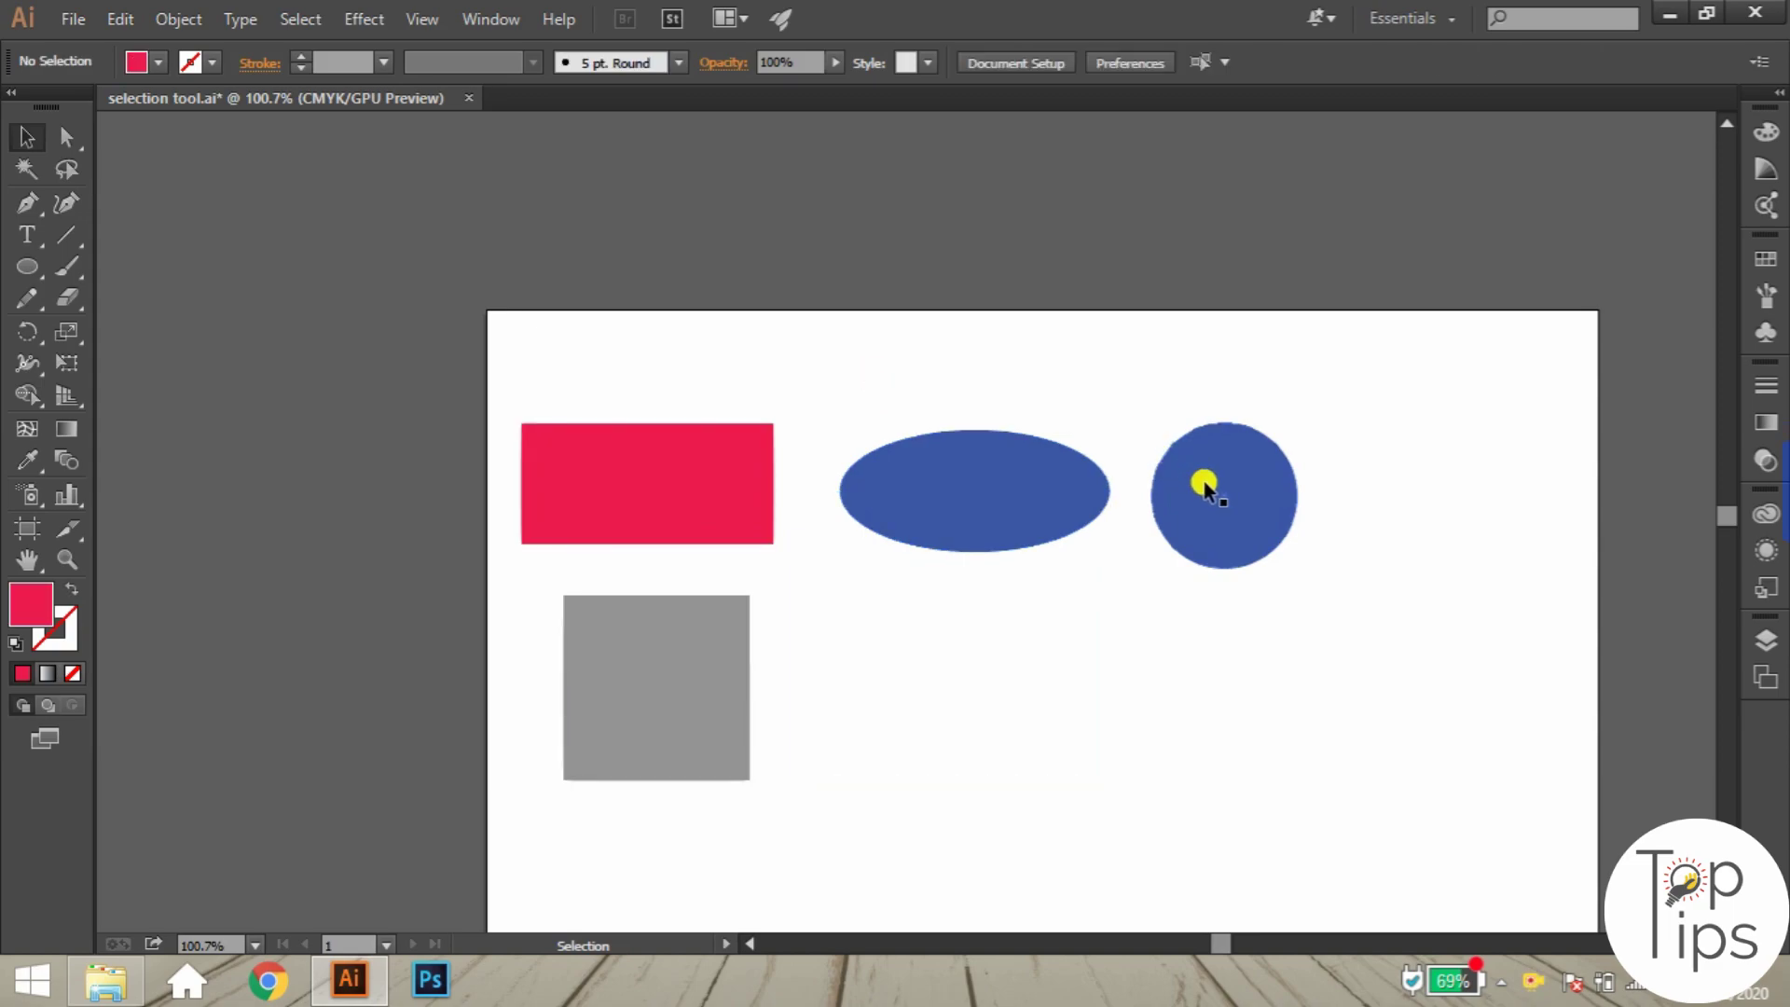
# Select the gray square, red rectangle and blue circle together, try moving them diagonally down and right, and undo the move.
pyautogui.click(660, 706)
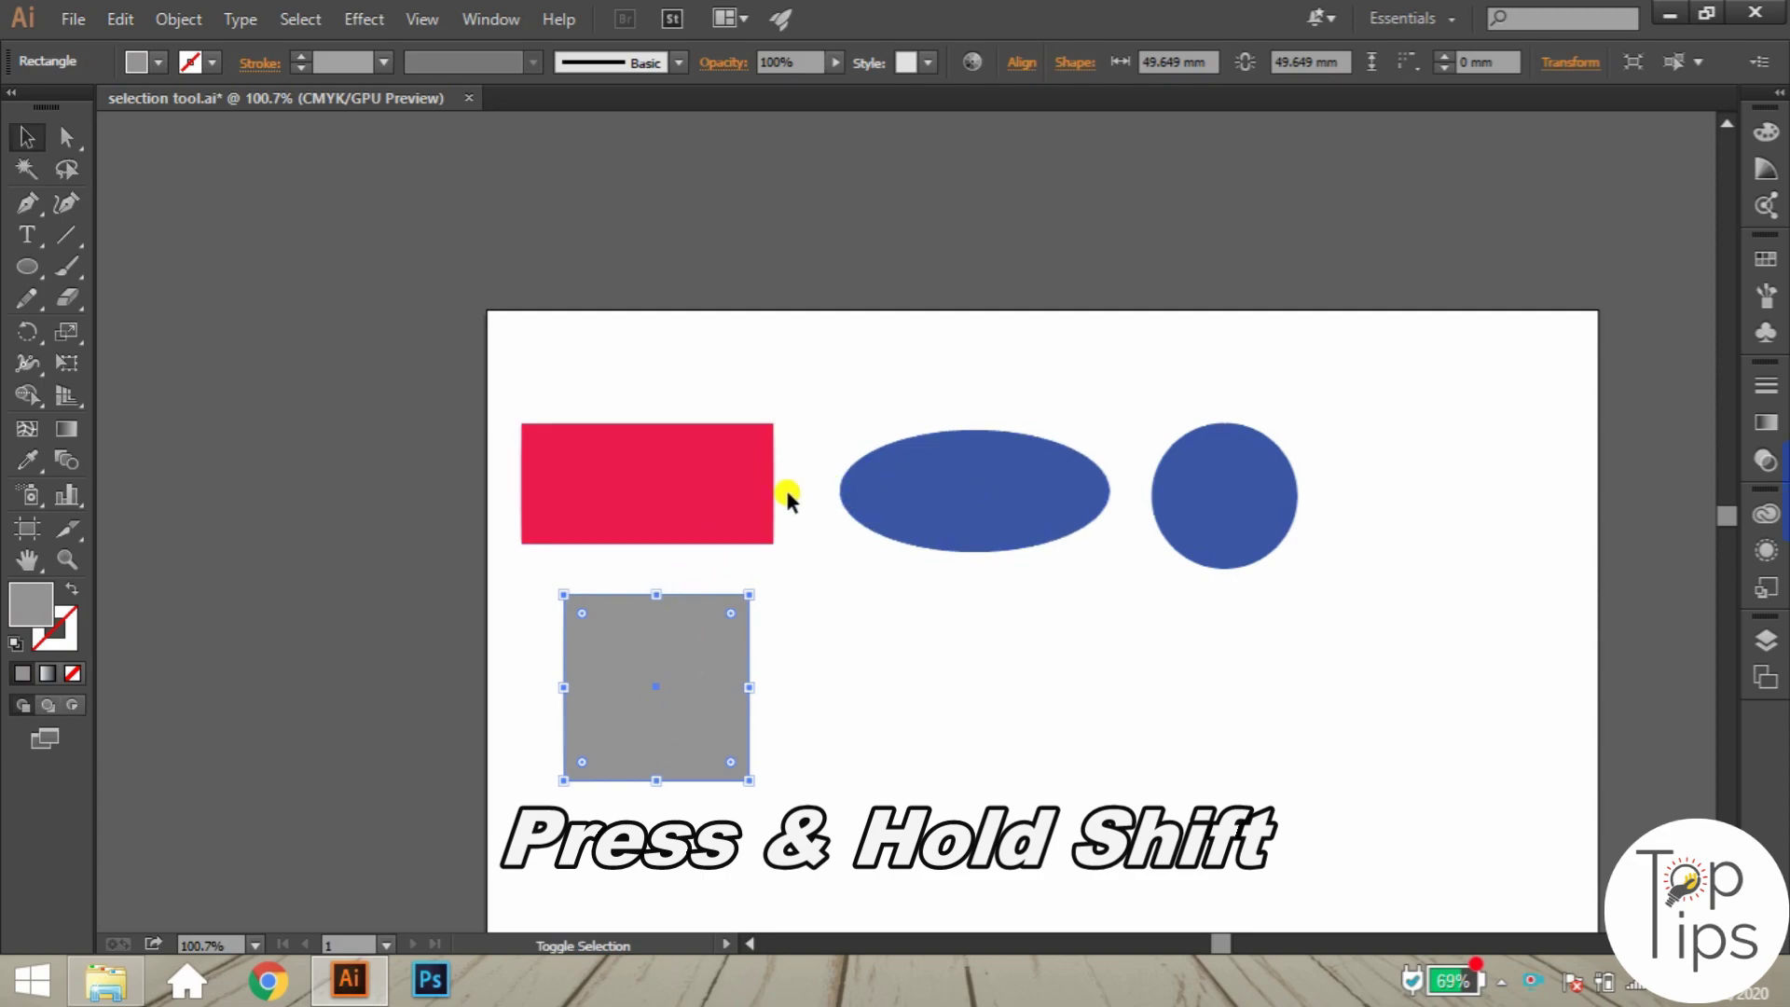
pyautogui.keyDown('shift'); pyautogui.click(709, 460); pyautogui.keyUp('shift')
pyautogui.keyDown('shift'); pyautogui.click(1221, 486); pyautogui.keyUp('shift')
pyautogui.moveTo(611, 493); pyautogui.dragTo(756, 677)
pyautogui.scroll(-1, 1054, 447)
pyautogui.hotkey('ctrl', 'z')
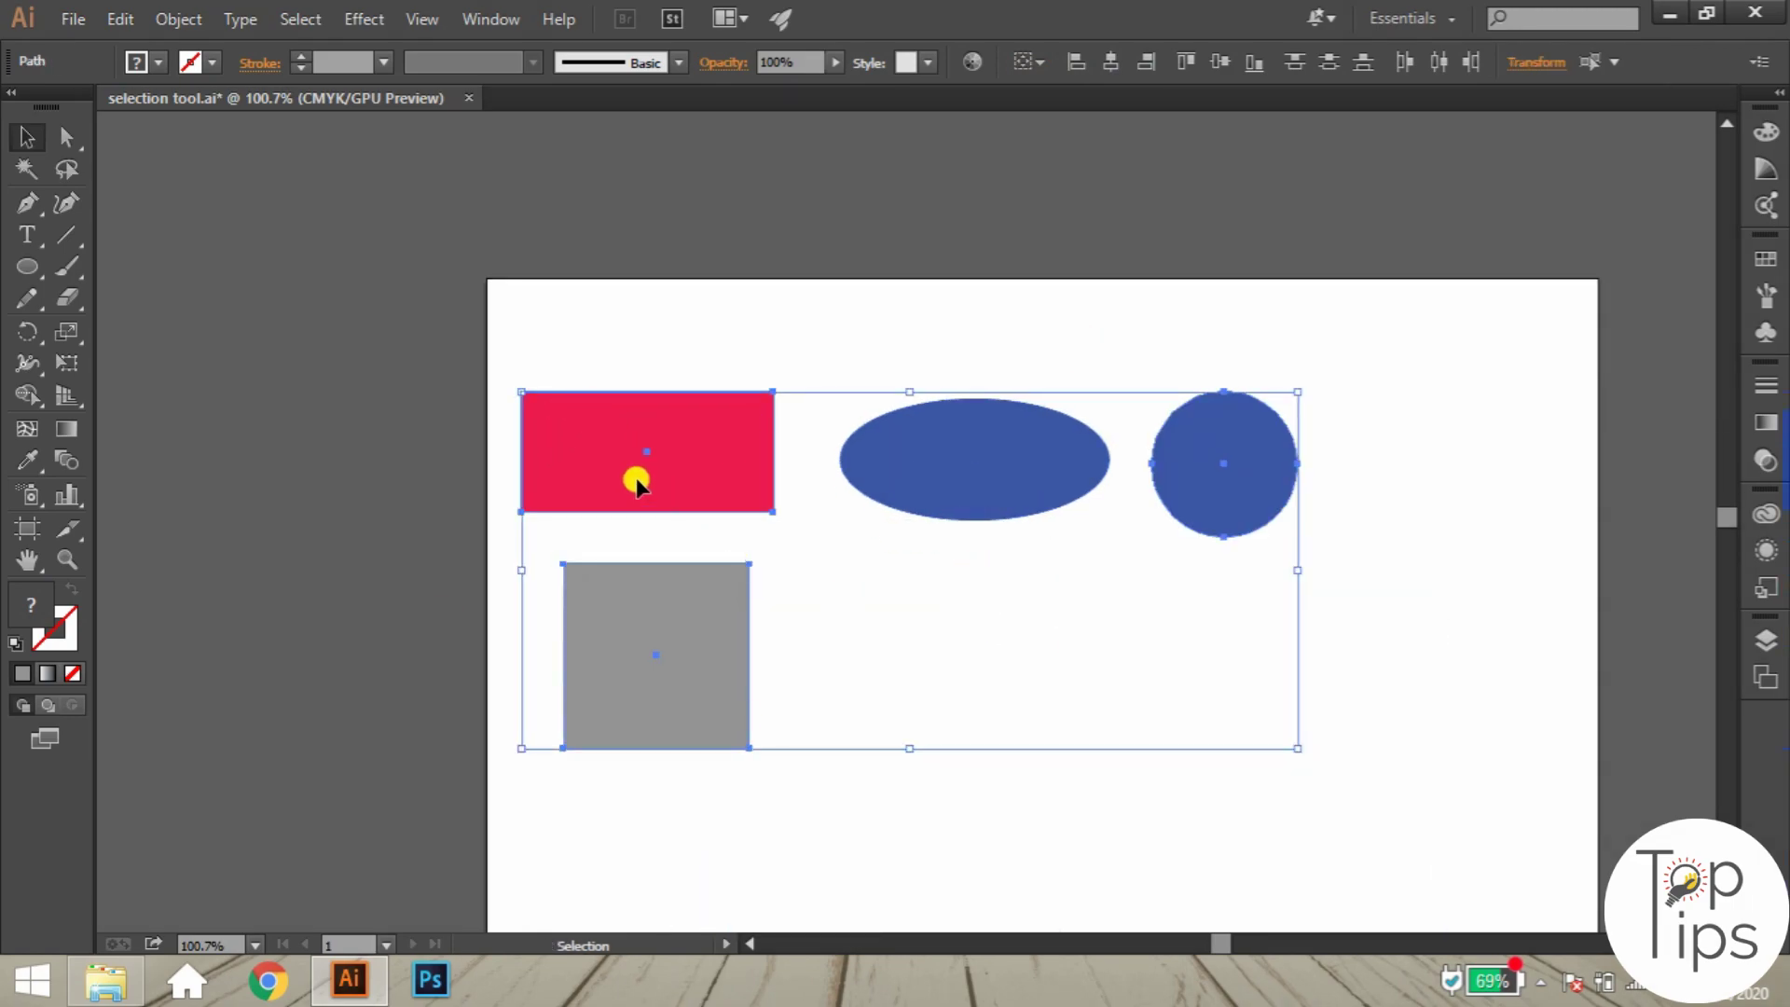
# Move the three selected shapes diagonally down and right again, then undo and redo that move.
pyautogui.moveTo(606, 483); pyautogui.dragTo(752, 650)
pyautogui.press('ctrl')
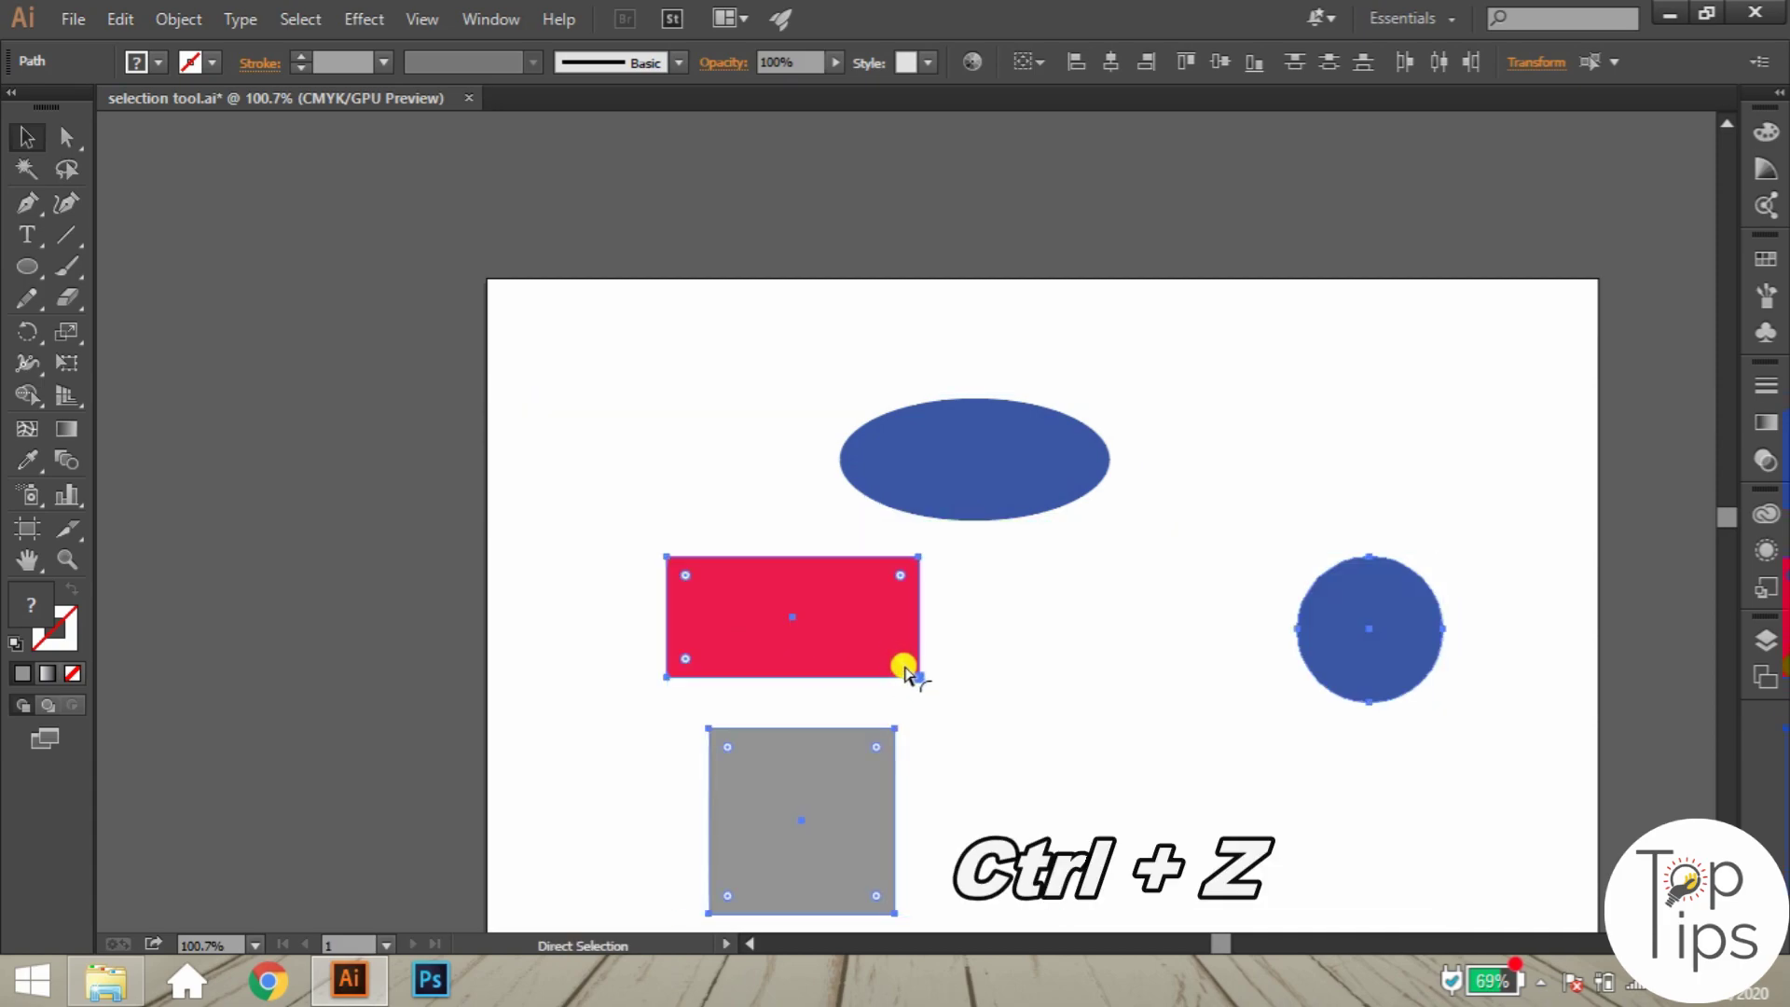
pyautogui.hotkey('ctrl', 'z')
pyautogui.press('ctrl')
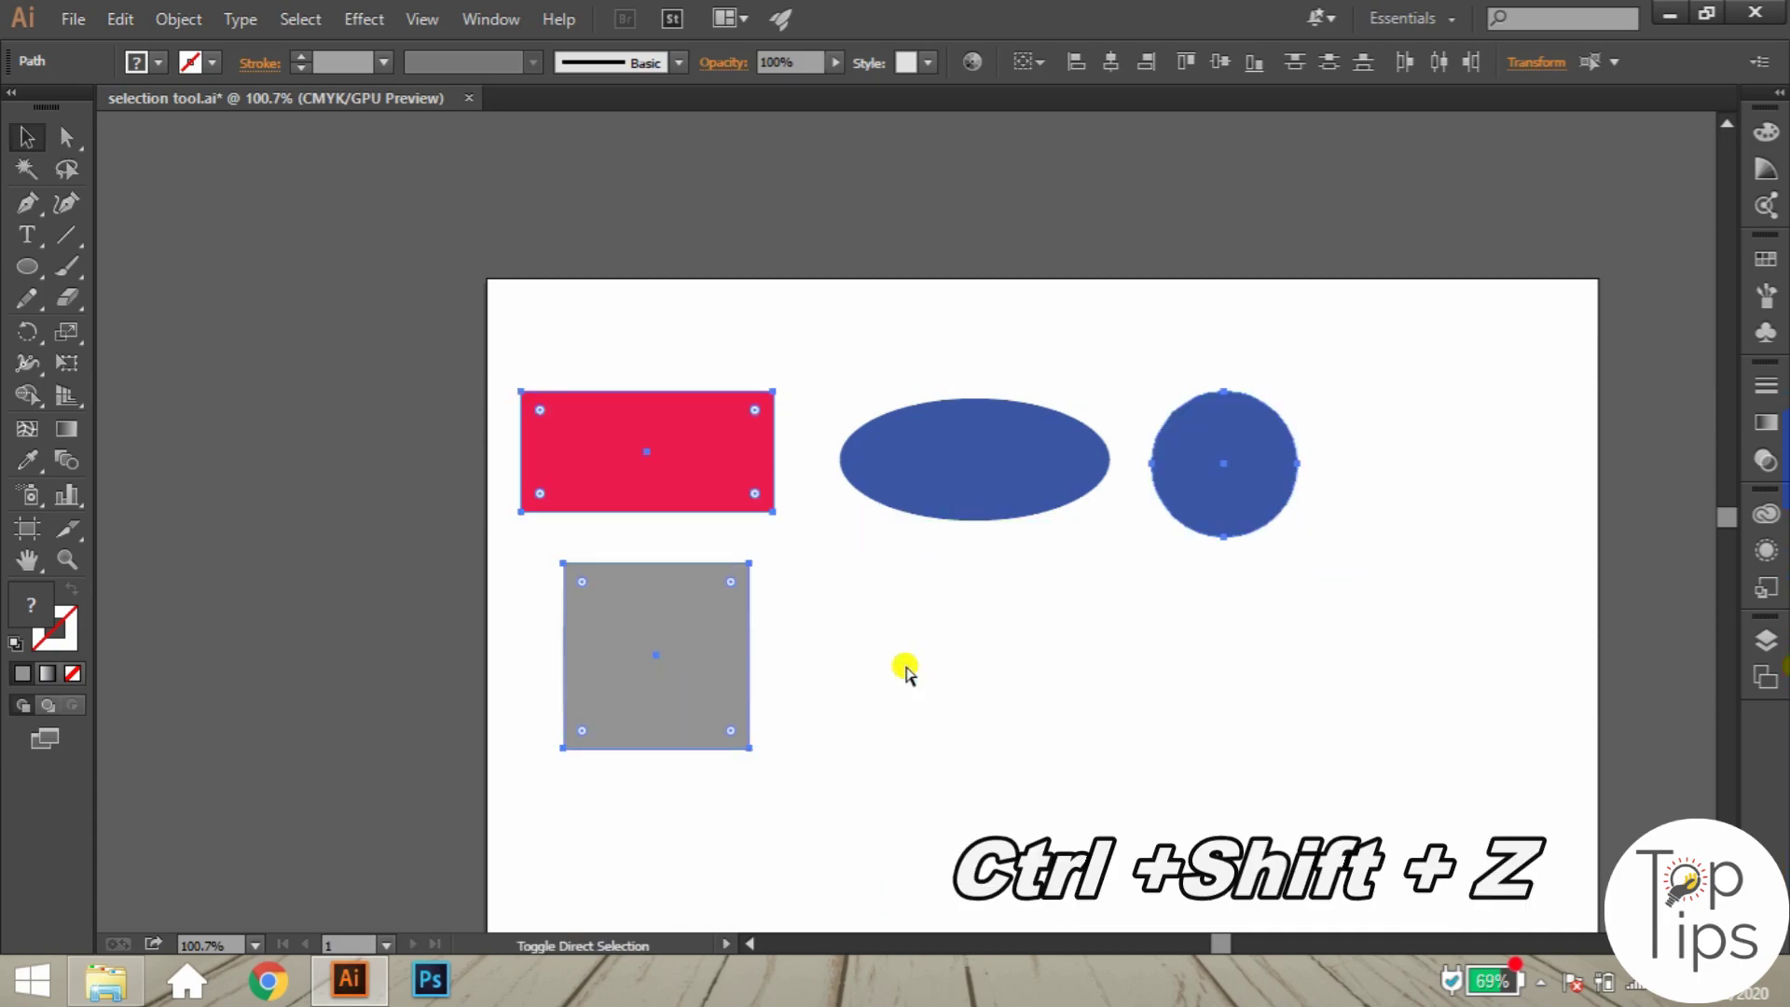
pyautogui.hotkey('ctrl', 'shift', 'z')
pyautogui.press('ctrl')
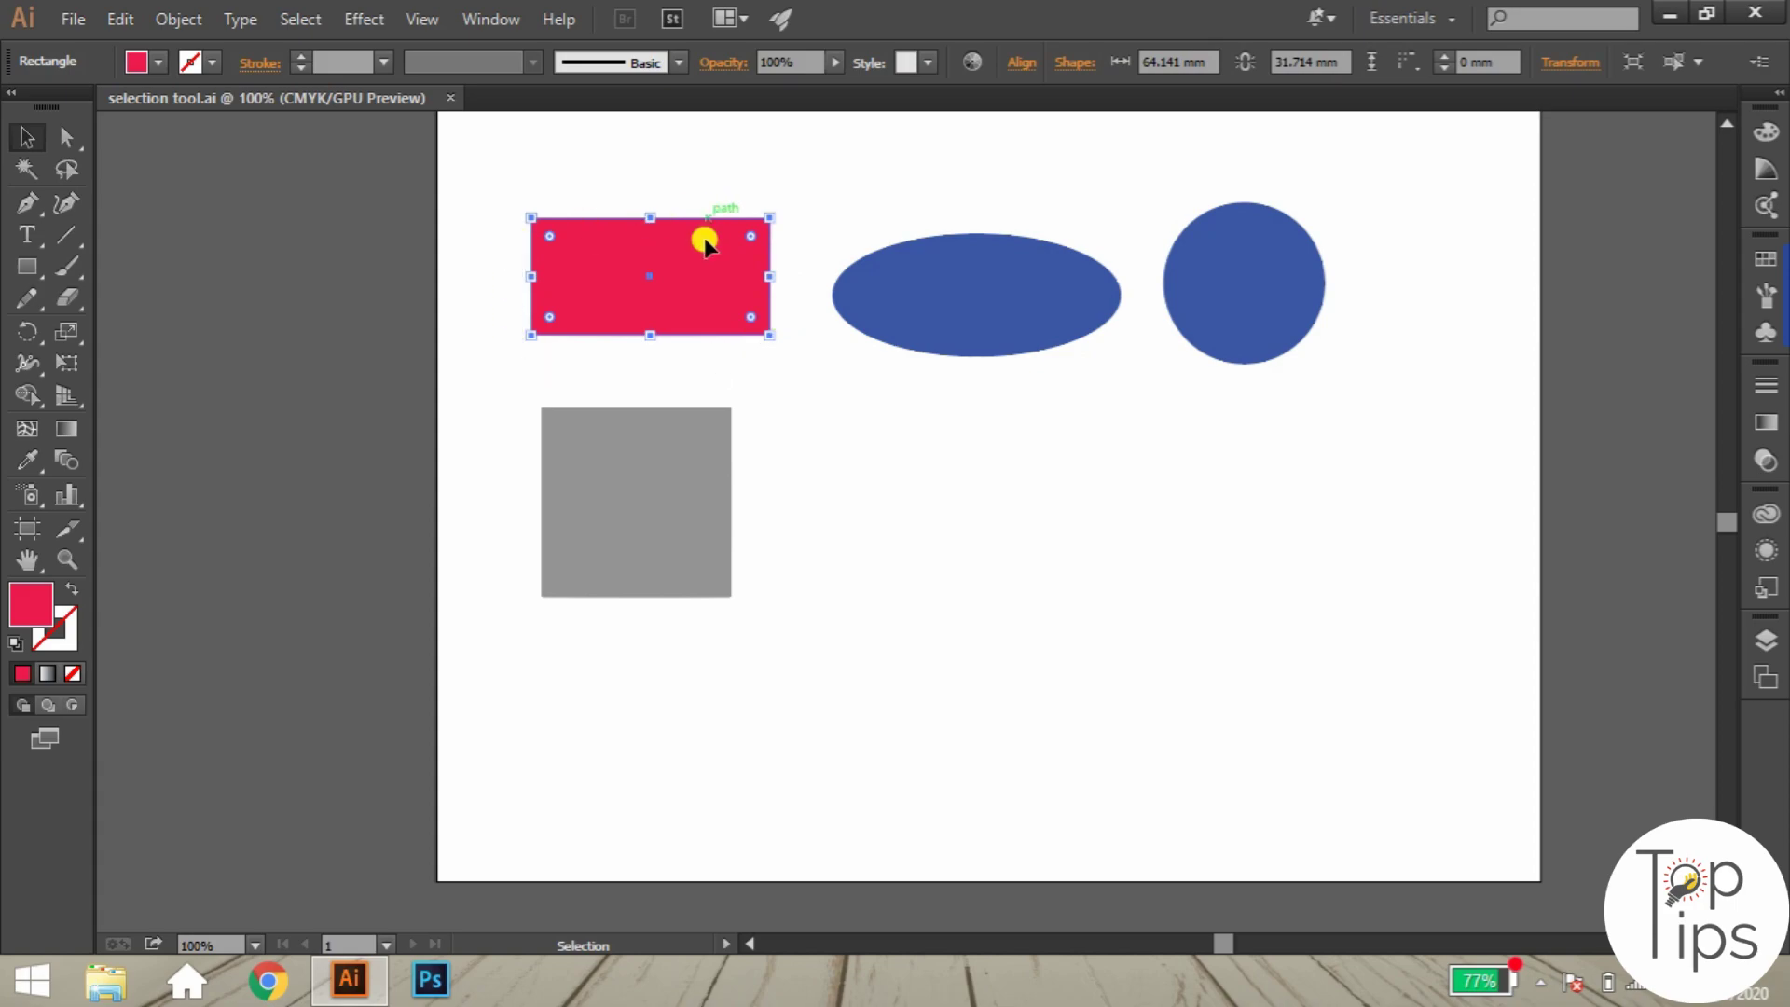
# Enlarge the red rectangle from its lower-right corner to about 70.7 mm wide and 42.1 mm high.
pyautogui.click(769, 218)
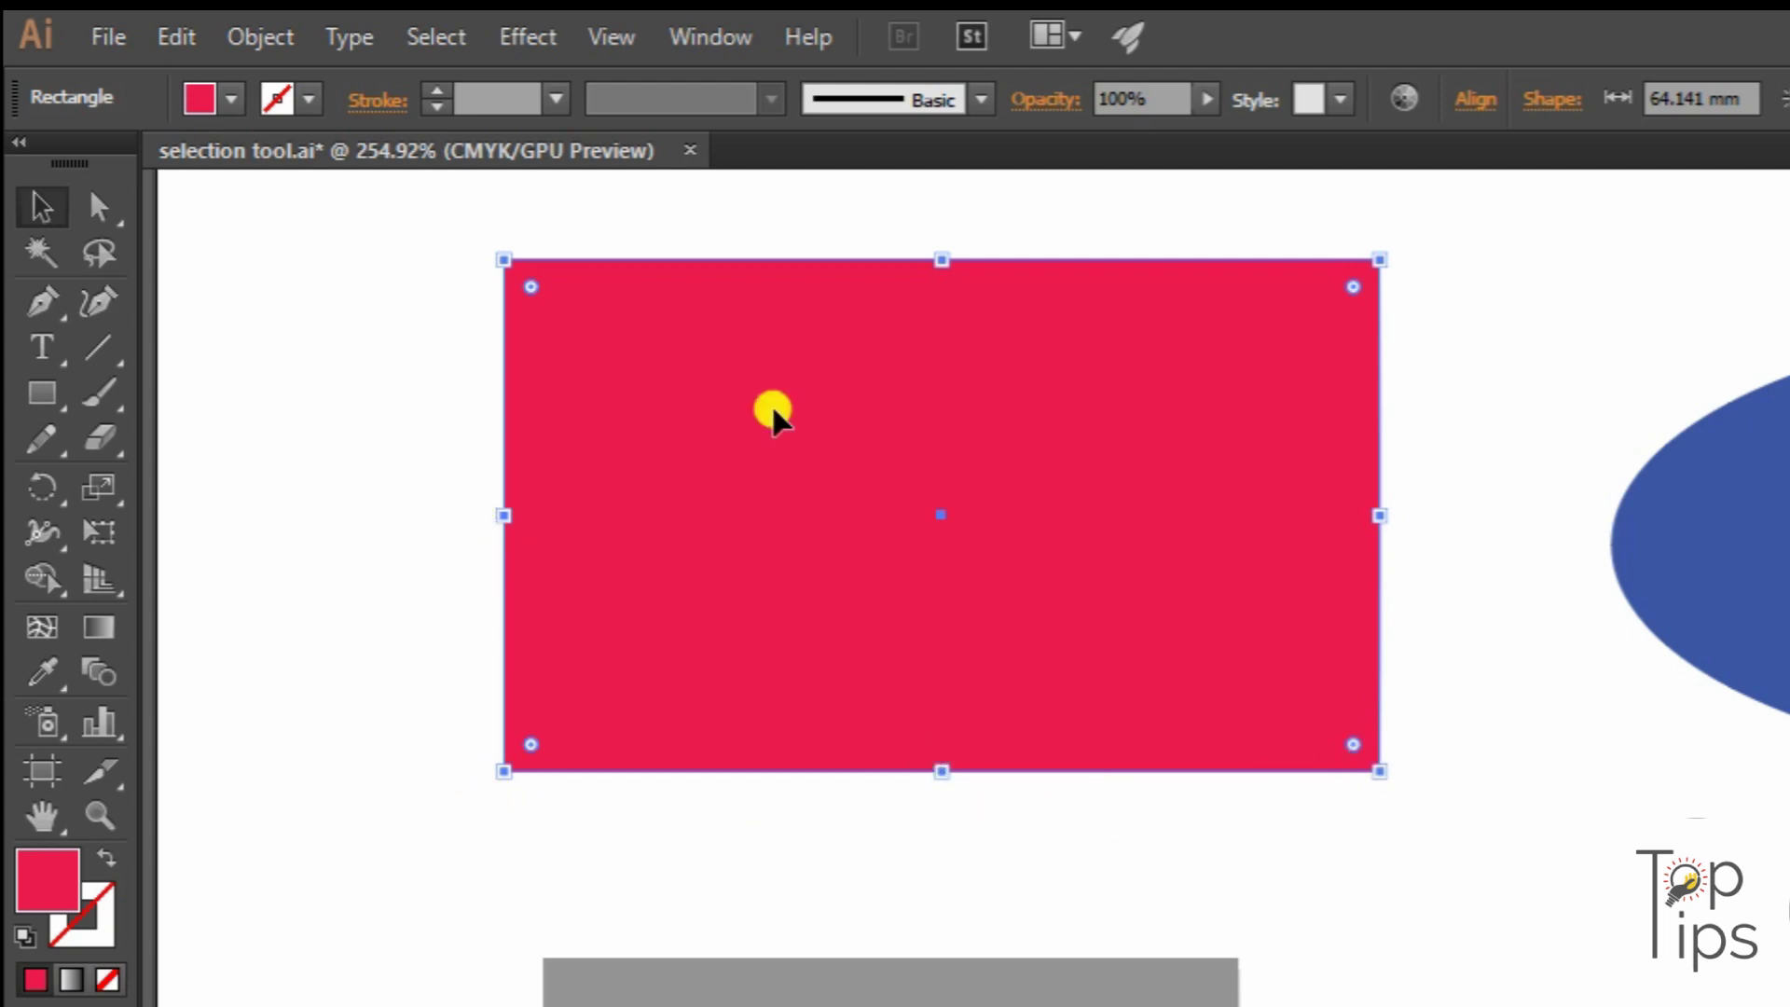
pyautogui.click(1103, 200)
pyautogui.click(1147, 483)
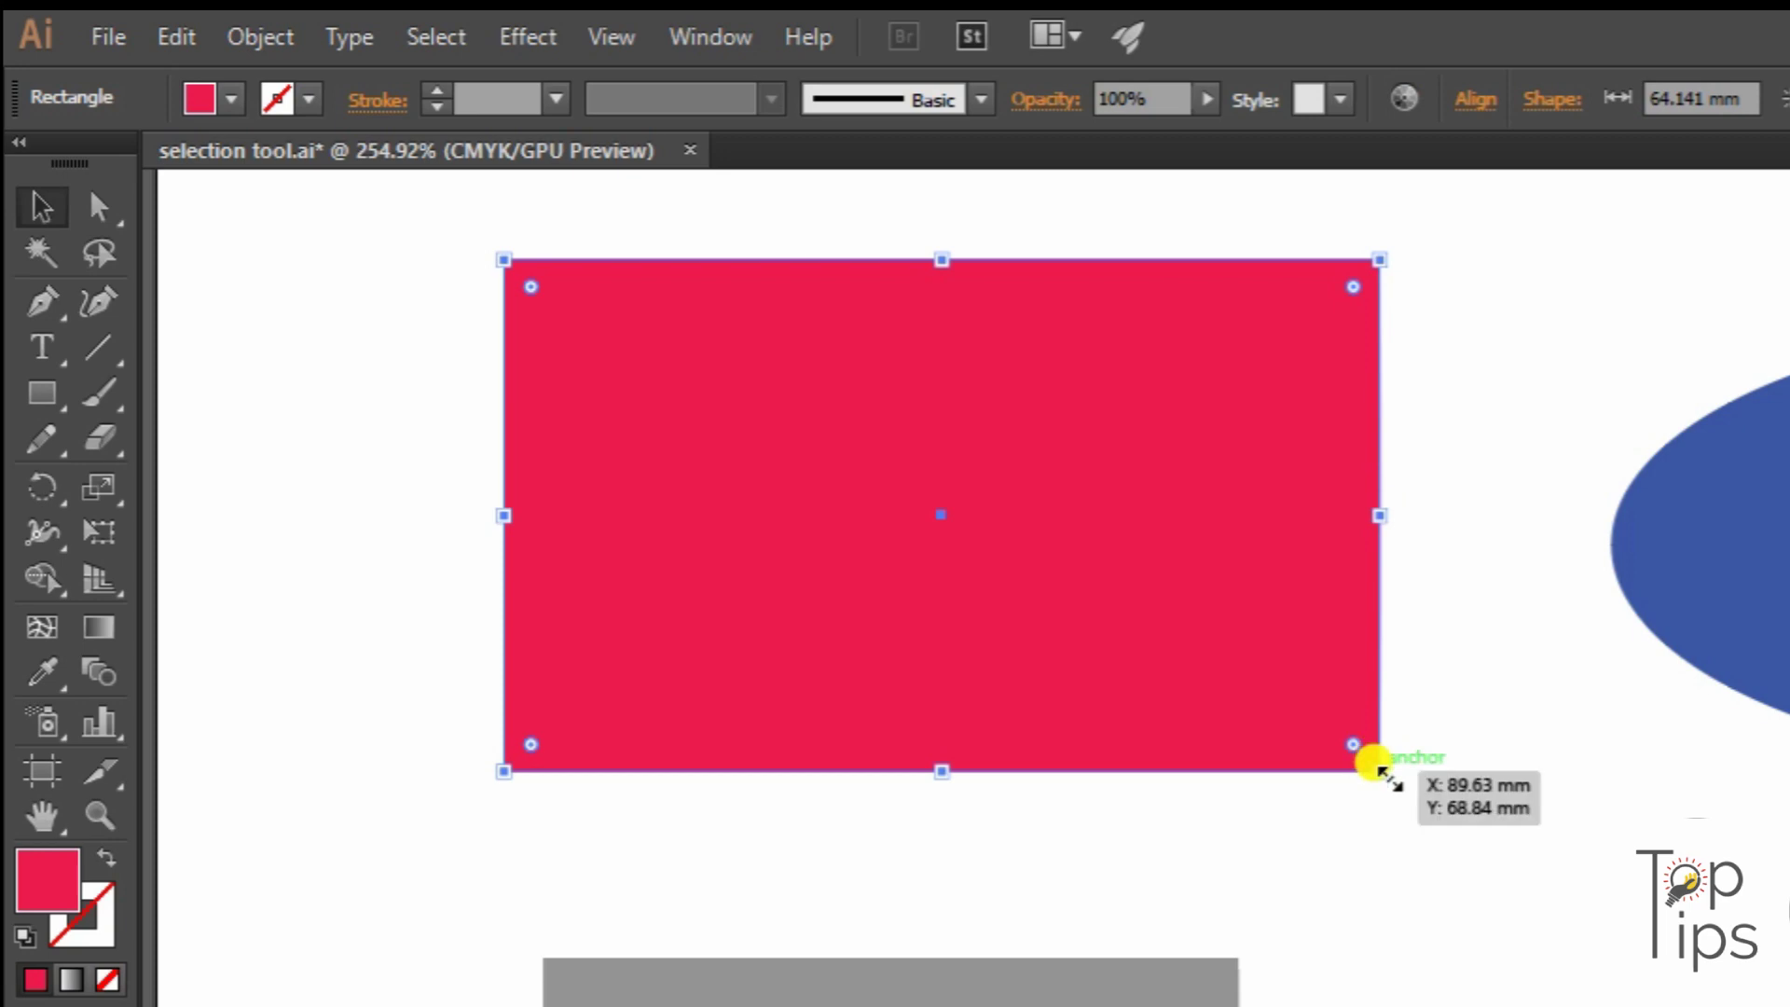
pyautogui.moveTo(1370, 760); pyautogui.dragTo(1466, 835)
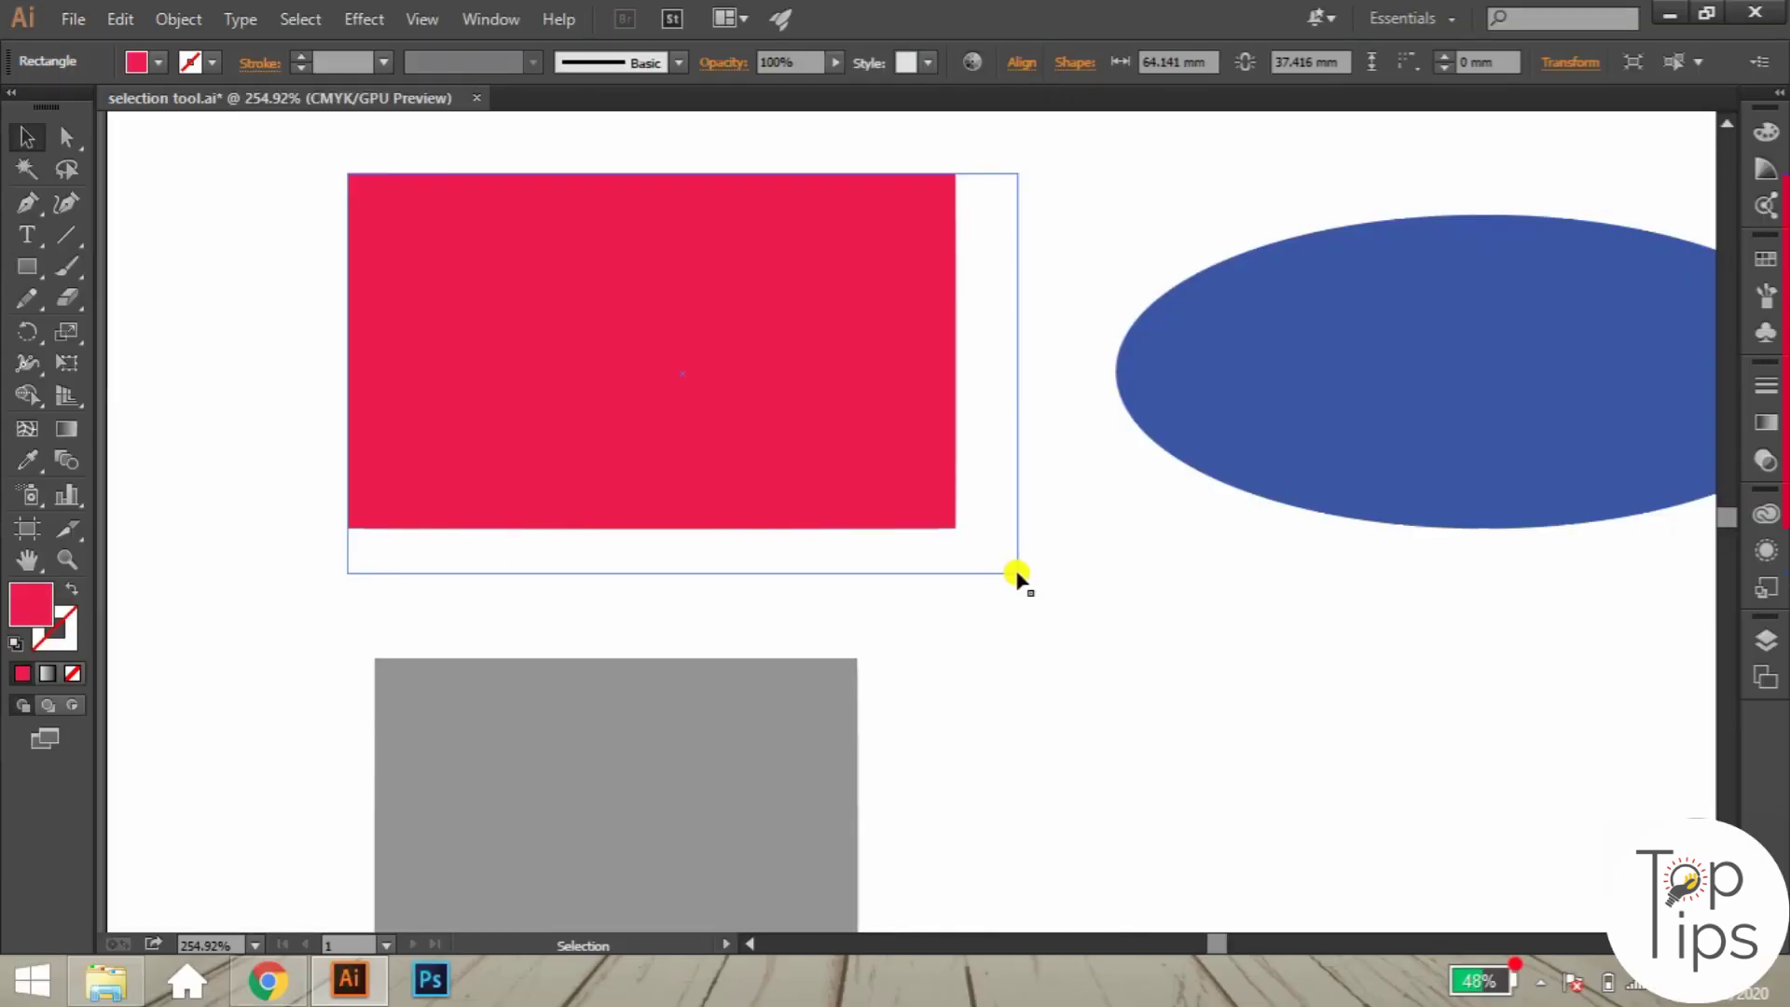
pyautogui.moveTo(1016, 574); pyautogui.dragTo(1017, 571)
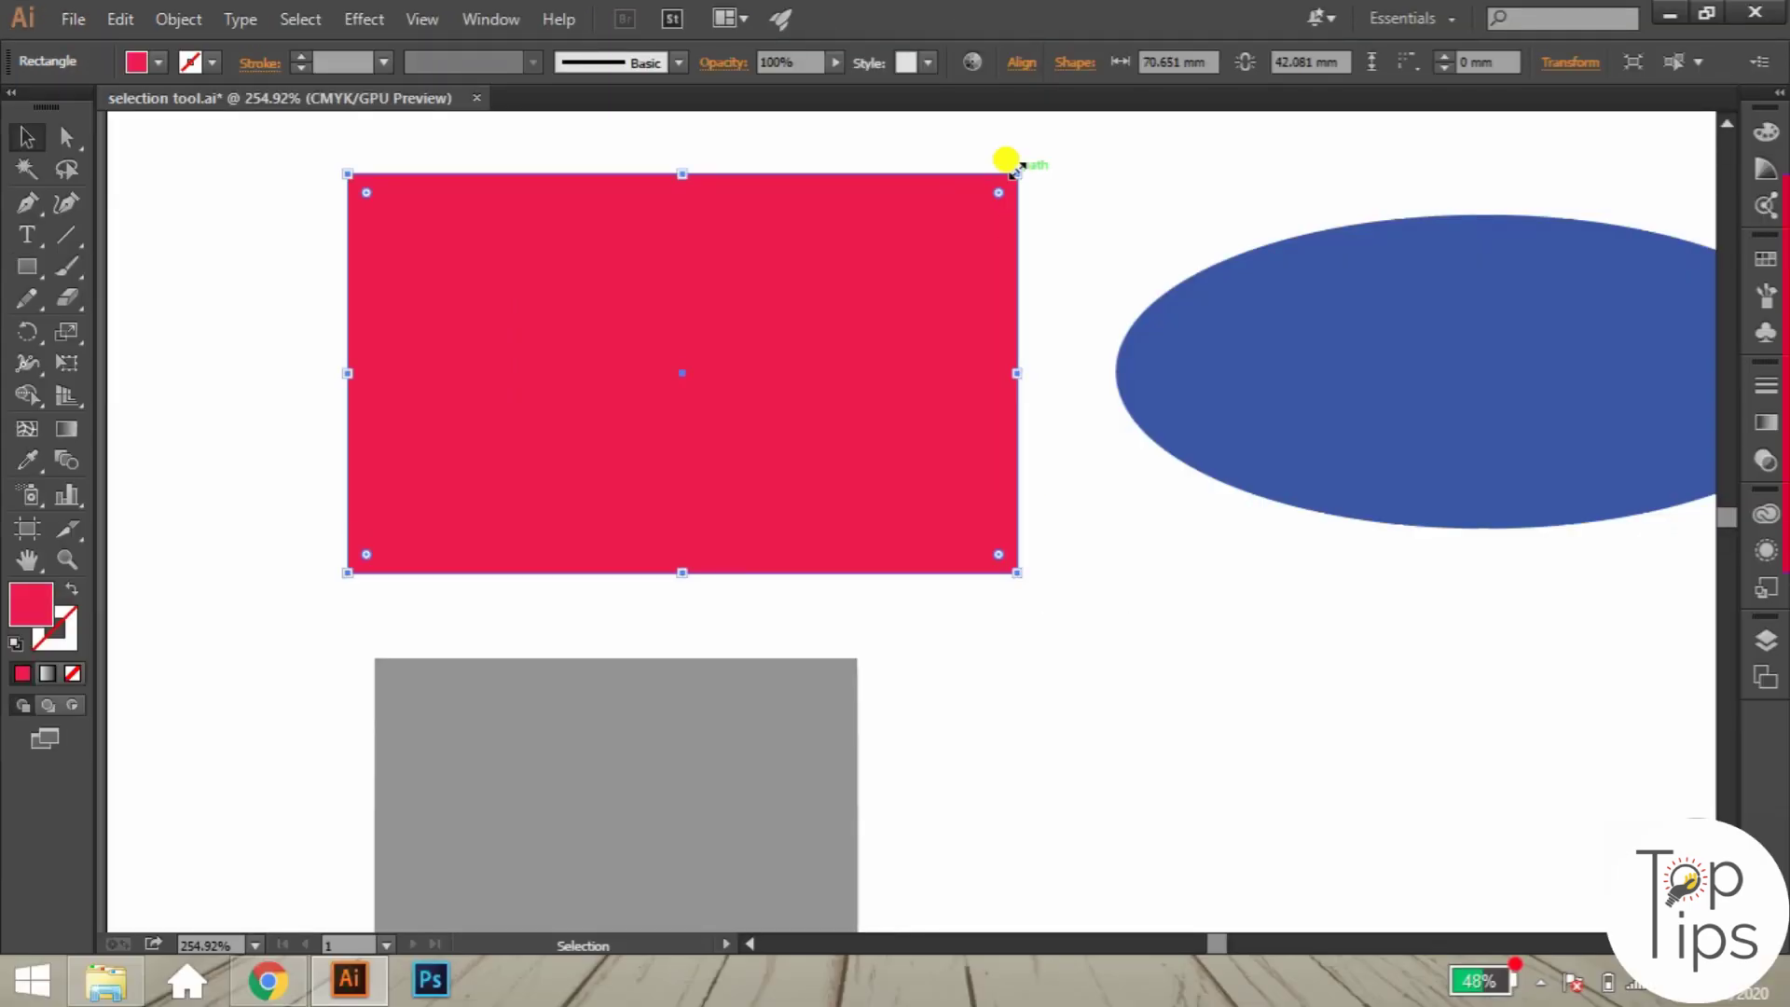
# Resize the red rectangle from its upper corners and bottom edge to about 68.1 mm wide and 44.8 mm high.
pyautogui.moveTo(1014, 178); pyautogui.dragTo(985, 295)
pyautogui.moveTo(349, 284)
pyautogui.mouseDown()
pyautogui.moveTo(391, 327)
pyautogui.moveTo(341, 262)
pyautogui.mouseUp()
pyautogui.moveTo(651, 635); pyautogui.dragTo(662, 685)
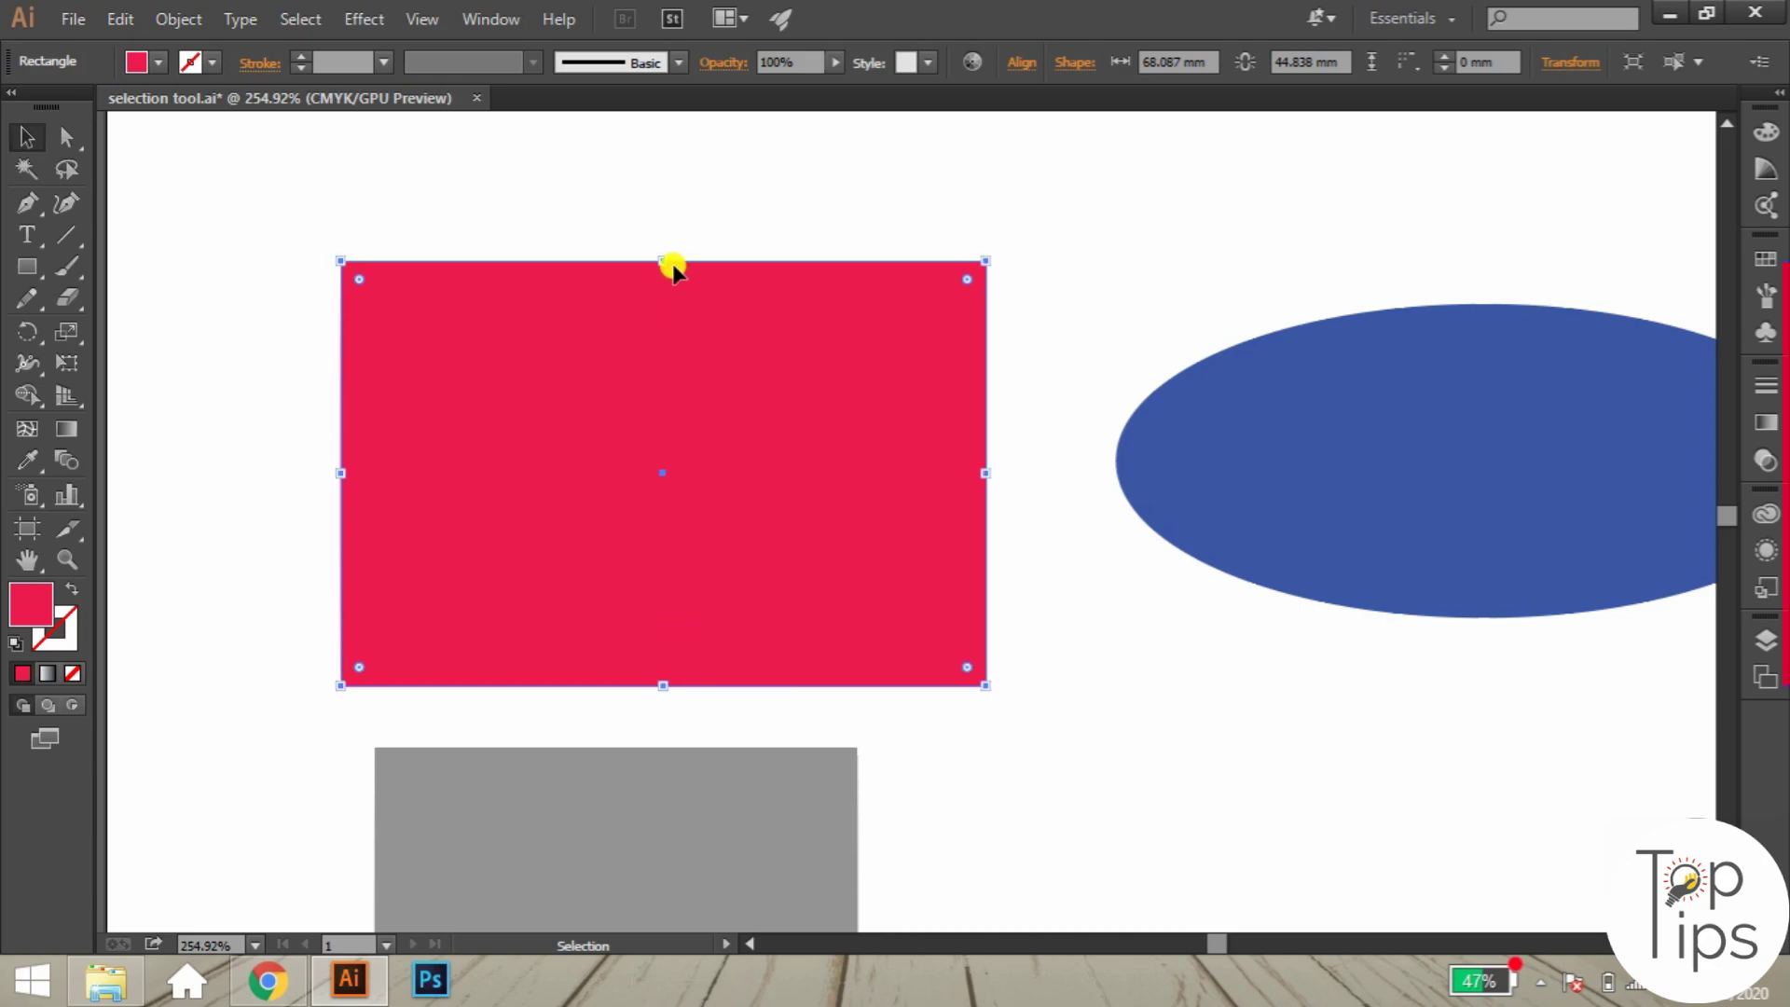
# Pull the red rectangle's top, right and left edges slightly inward to about 65 by 44.3 mm, and deselect it.
pyautogui.moveTo(663, 262)
pyautogui.mouseDown()
pyautogui.moveTo(668, 202)
pyautogui.moveTo(656, 265)
pyautogui.mouseUp()
pyautogui.moveTo(975, 471); pyautogui.dragTo(950, 472)
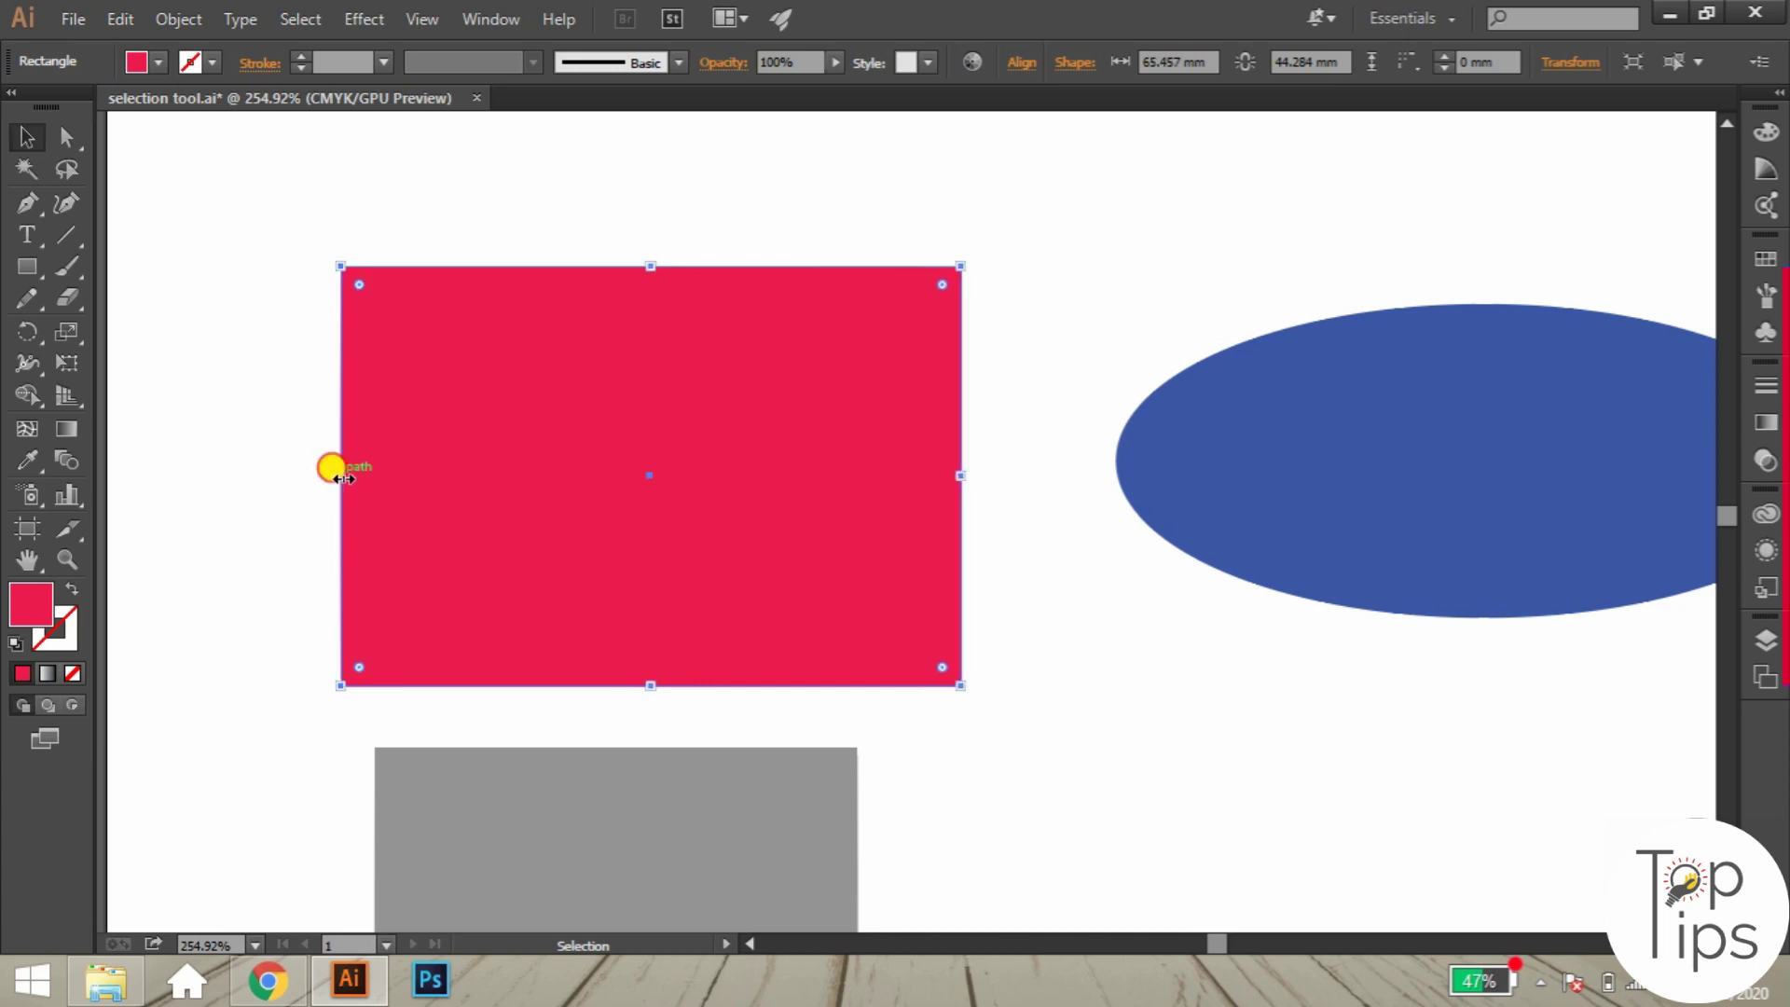
pyautogui.moveTo(339, 471)
pyautogui.mouseDown()
pyautogui.moveTo(383, 472)
pyautogui.moveTo(343, 471)
pyautogui.mouseUp()
pyautogui.click(325, 312)
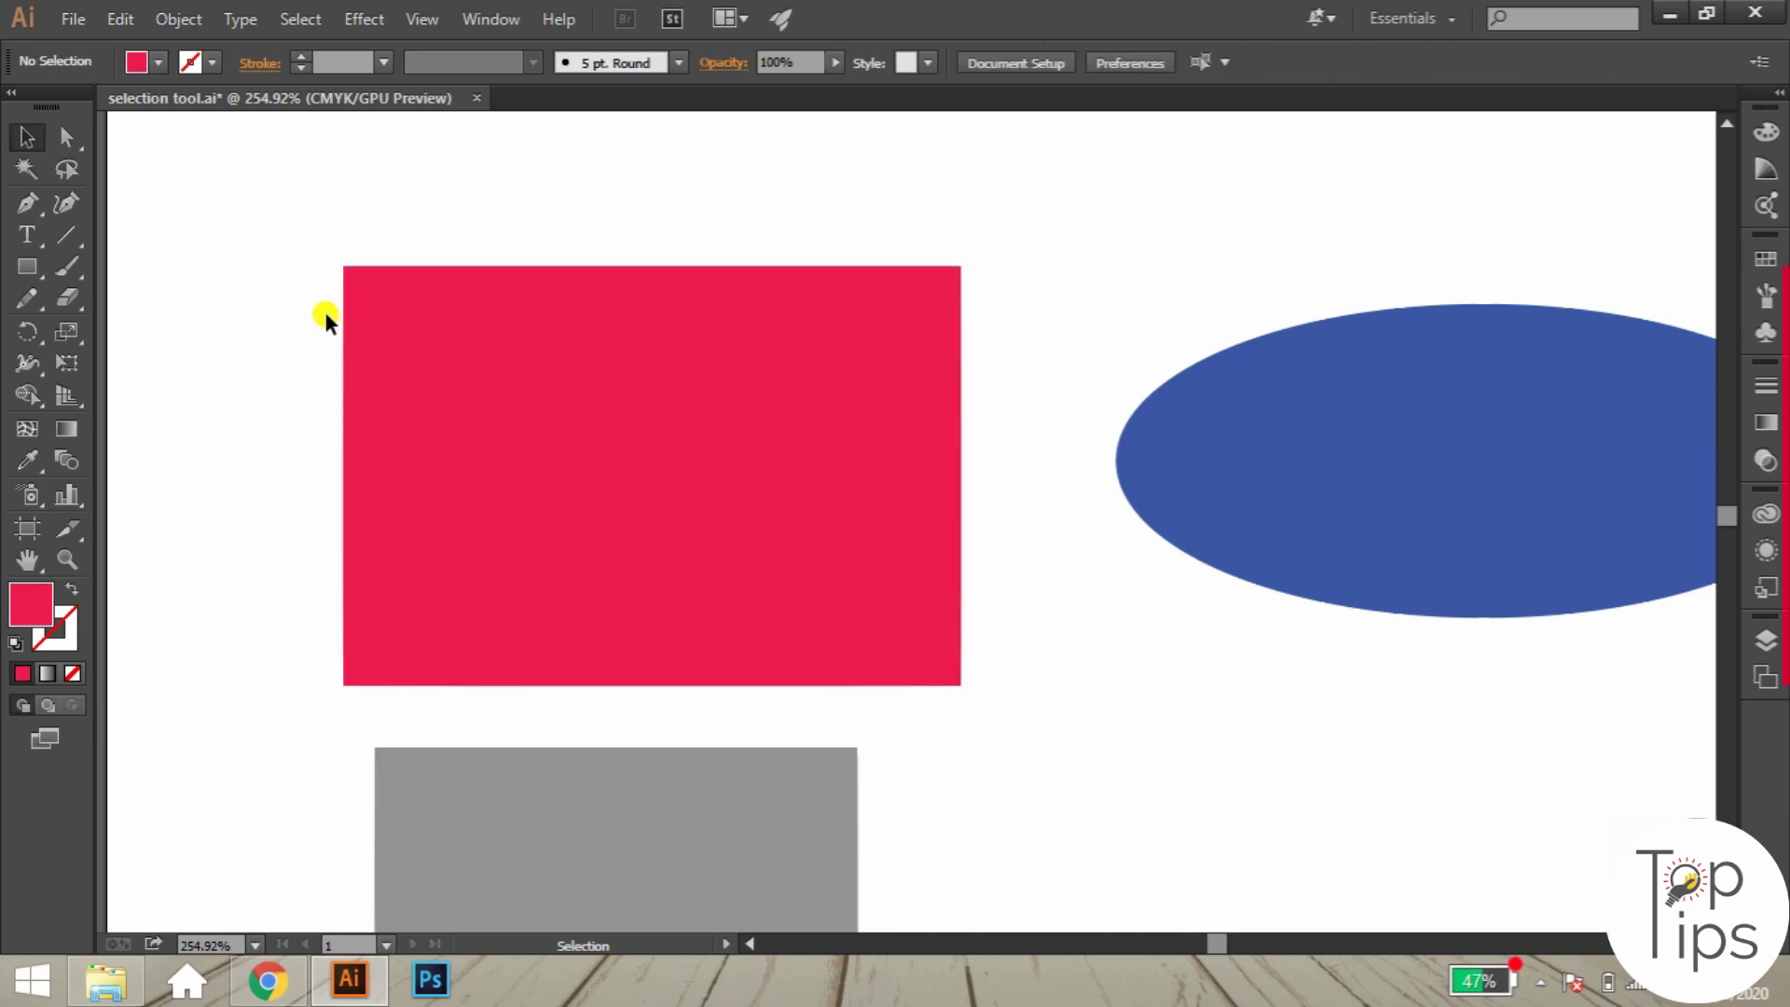
# Scale the red rectangle proportionally from its lower-right corner, top edge and right edge, first enlarging it and finally shrinking it.
pyautogui.click(550, 270)
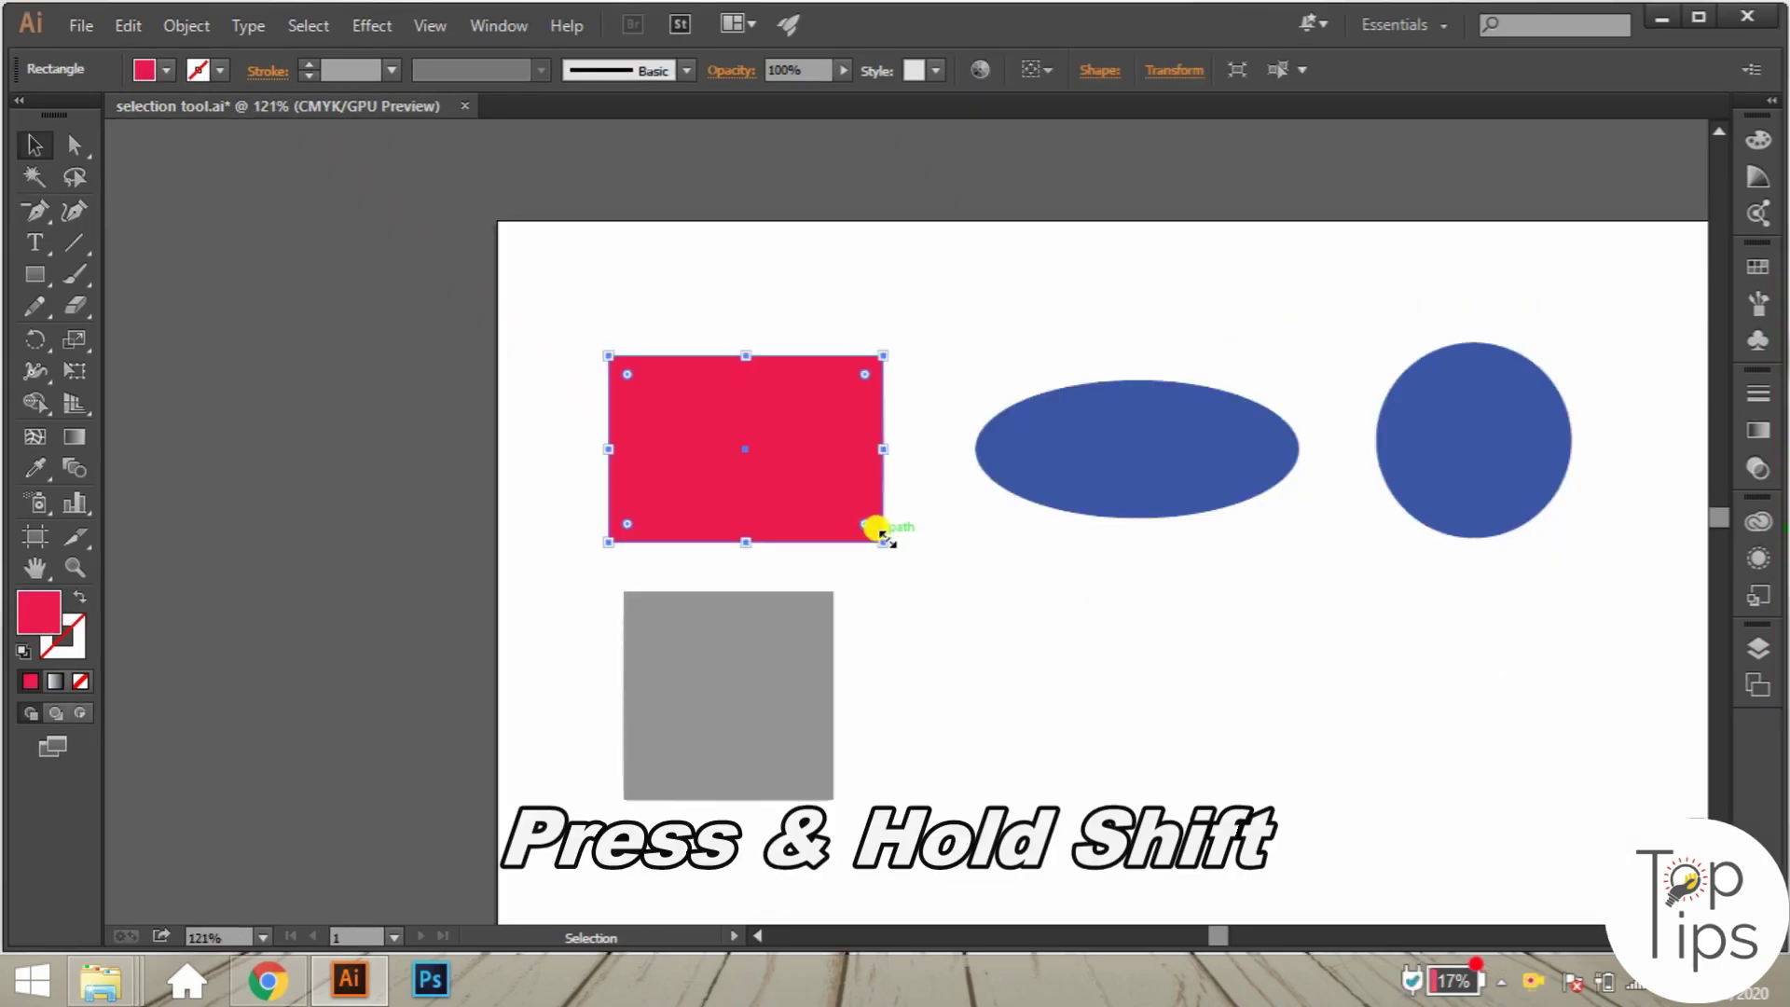
pyautogui.press('shift')
pyautogui.moveTo(879, 546); pyautogui.dragTo(917, 564)
pyautogui.press('shift')
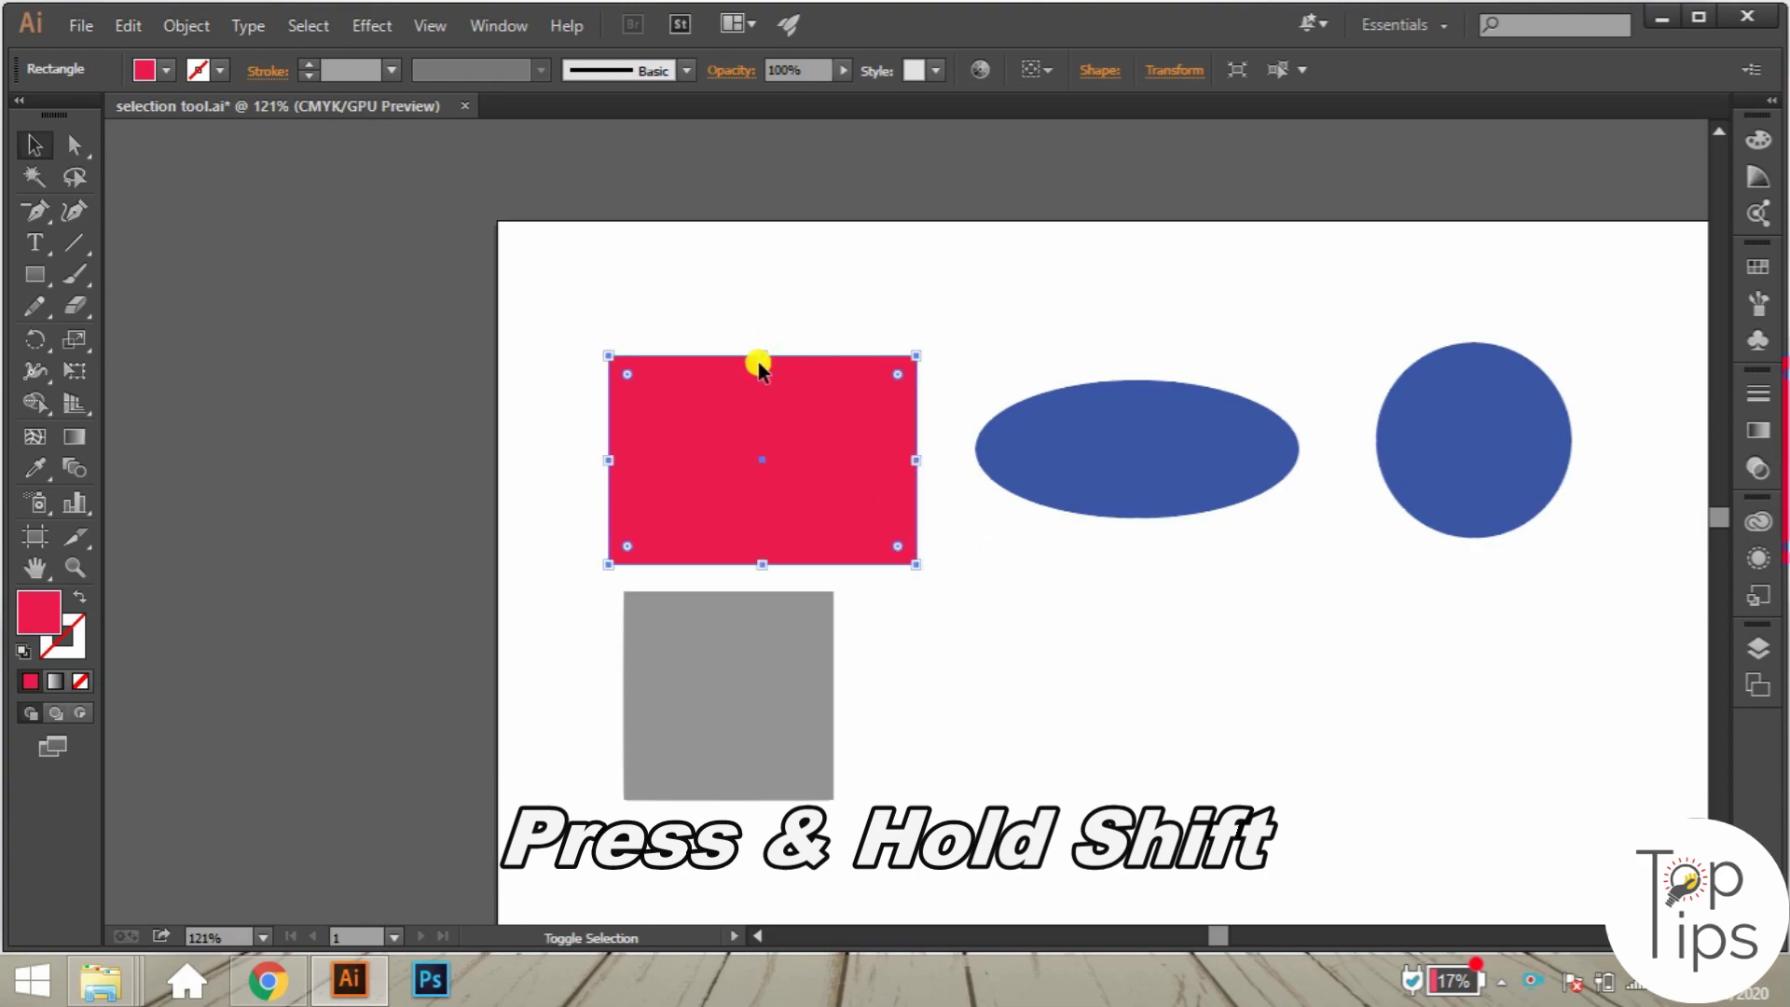
pyautogui.moveTo(763, 355)
pyautogui.mouseDown()
pyautogui.moveTo(751, 319)
pyautogui.moveTo(757, 340)
pyautogui.mouseUp()
pyautogui.moveTo(926, 448); pyautogui.dragTo(858, 428)
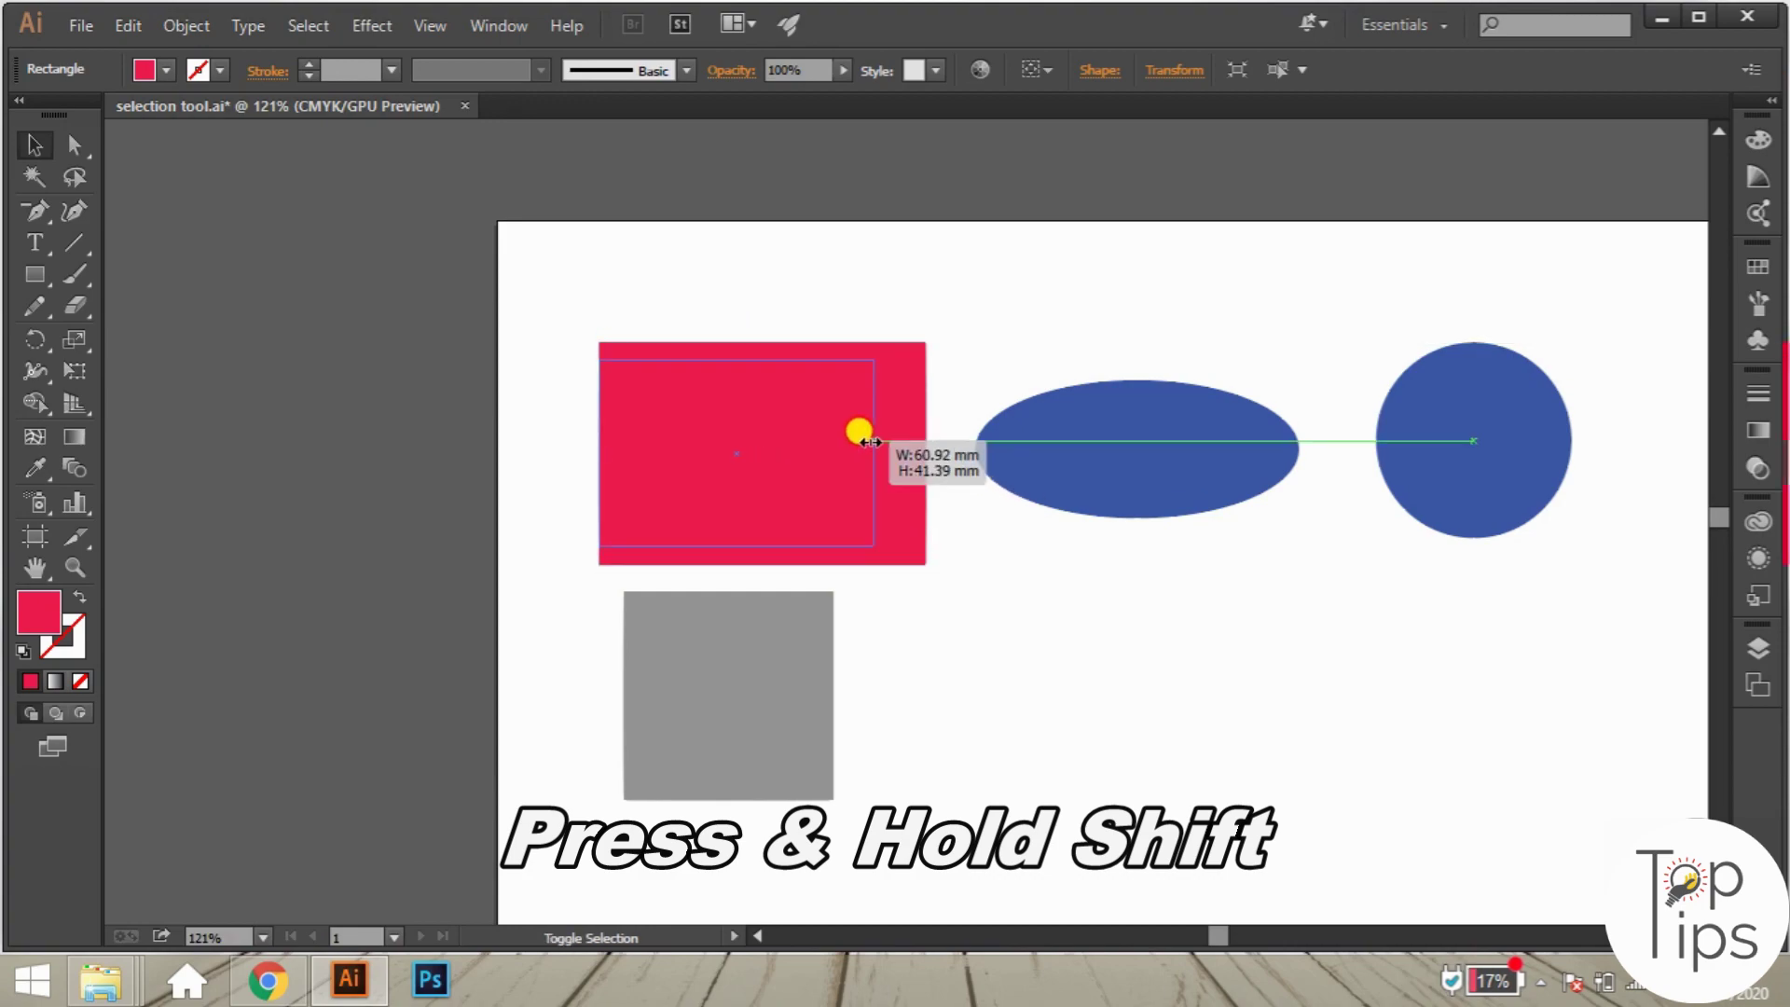
# Scale the blue ellipse proportionally, shrinking it from its lower-right corner and enlarging it from its left edge.
pyautogui.click(1212, 485)
pyautogui.moveTo(1299, 520); pyautogui.dragTo(1245, 494)
pyautogui.moveTo(966, 436); pyautogui.dragTo(921, 438)
# Enlarge the gray square slightly from its lower-right corner and shrink the blue circle from its lower-left corner, both proportionally.
pyautogui.click(832, 798)
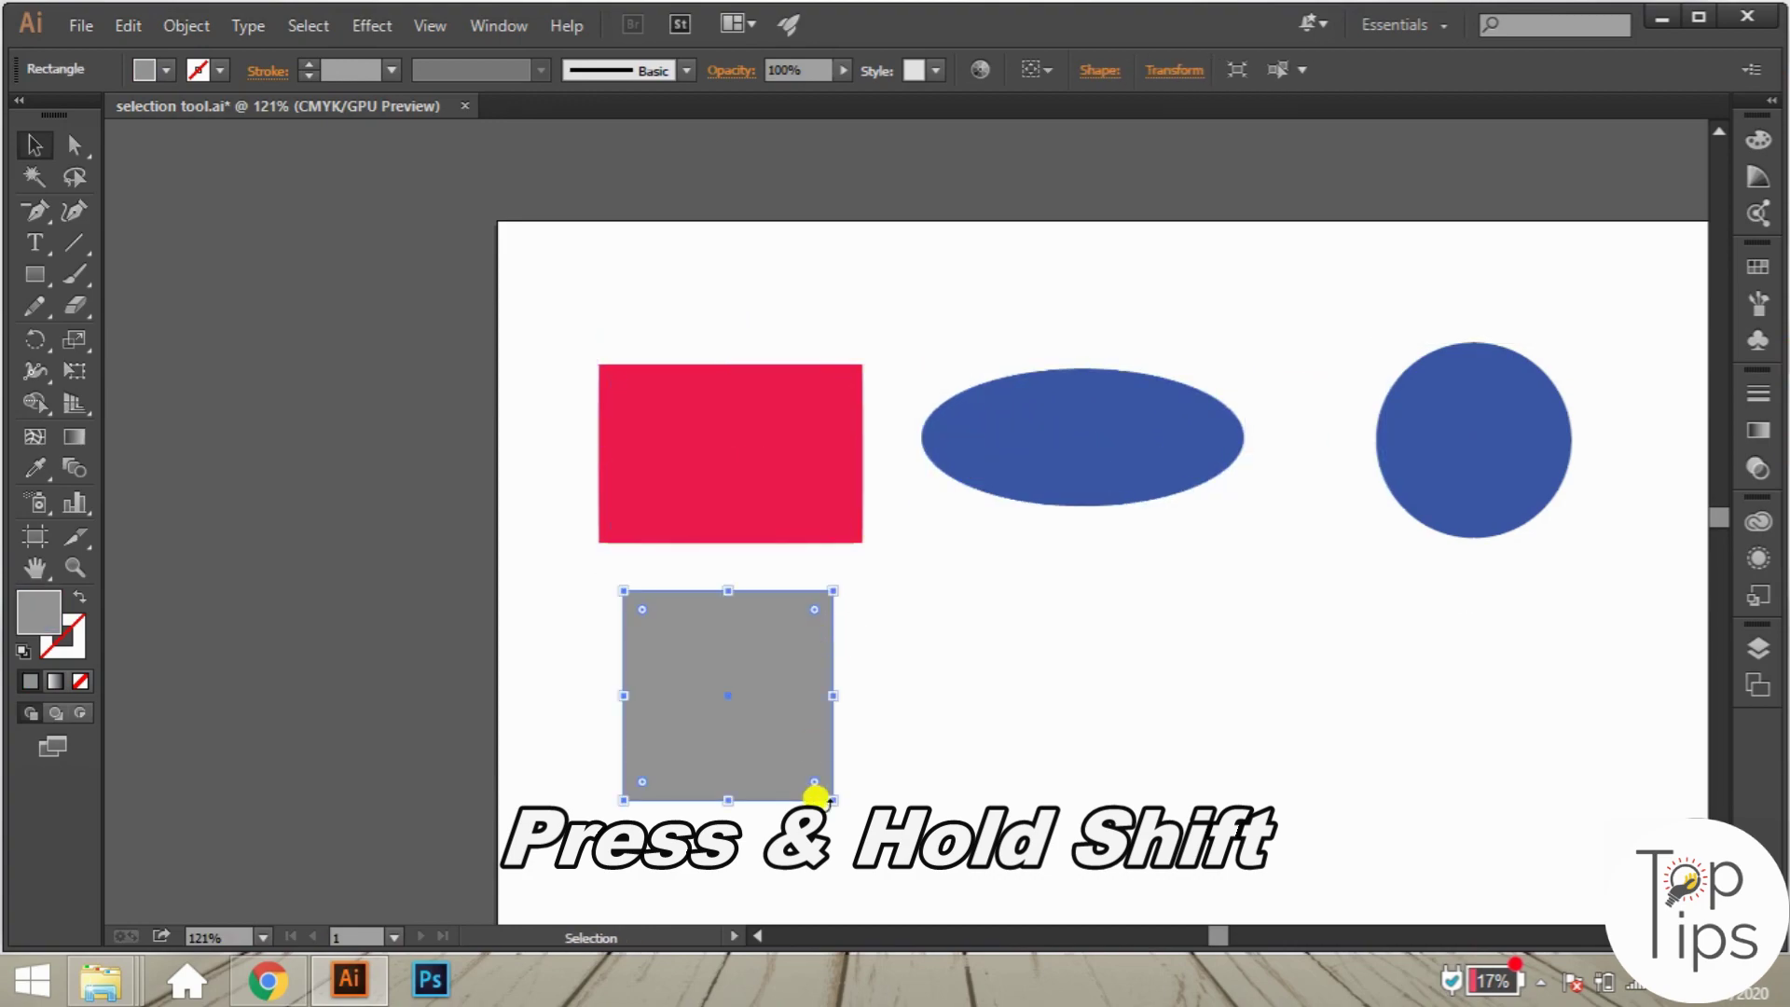
pyautogui.moveTo(832, 798)
pyautogui.mouseDown()
pyautogui.moveTo(884, 835)
pyautogui.moveTo(802, 737)
pyautogui.moveTo(759, 724)
pyautogui.moveTo(846, 814)
pyautogui.mouseUp()
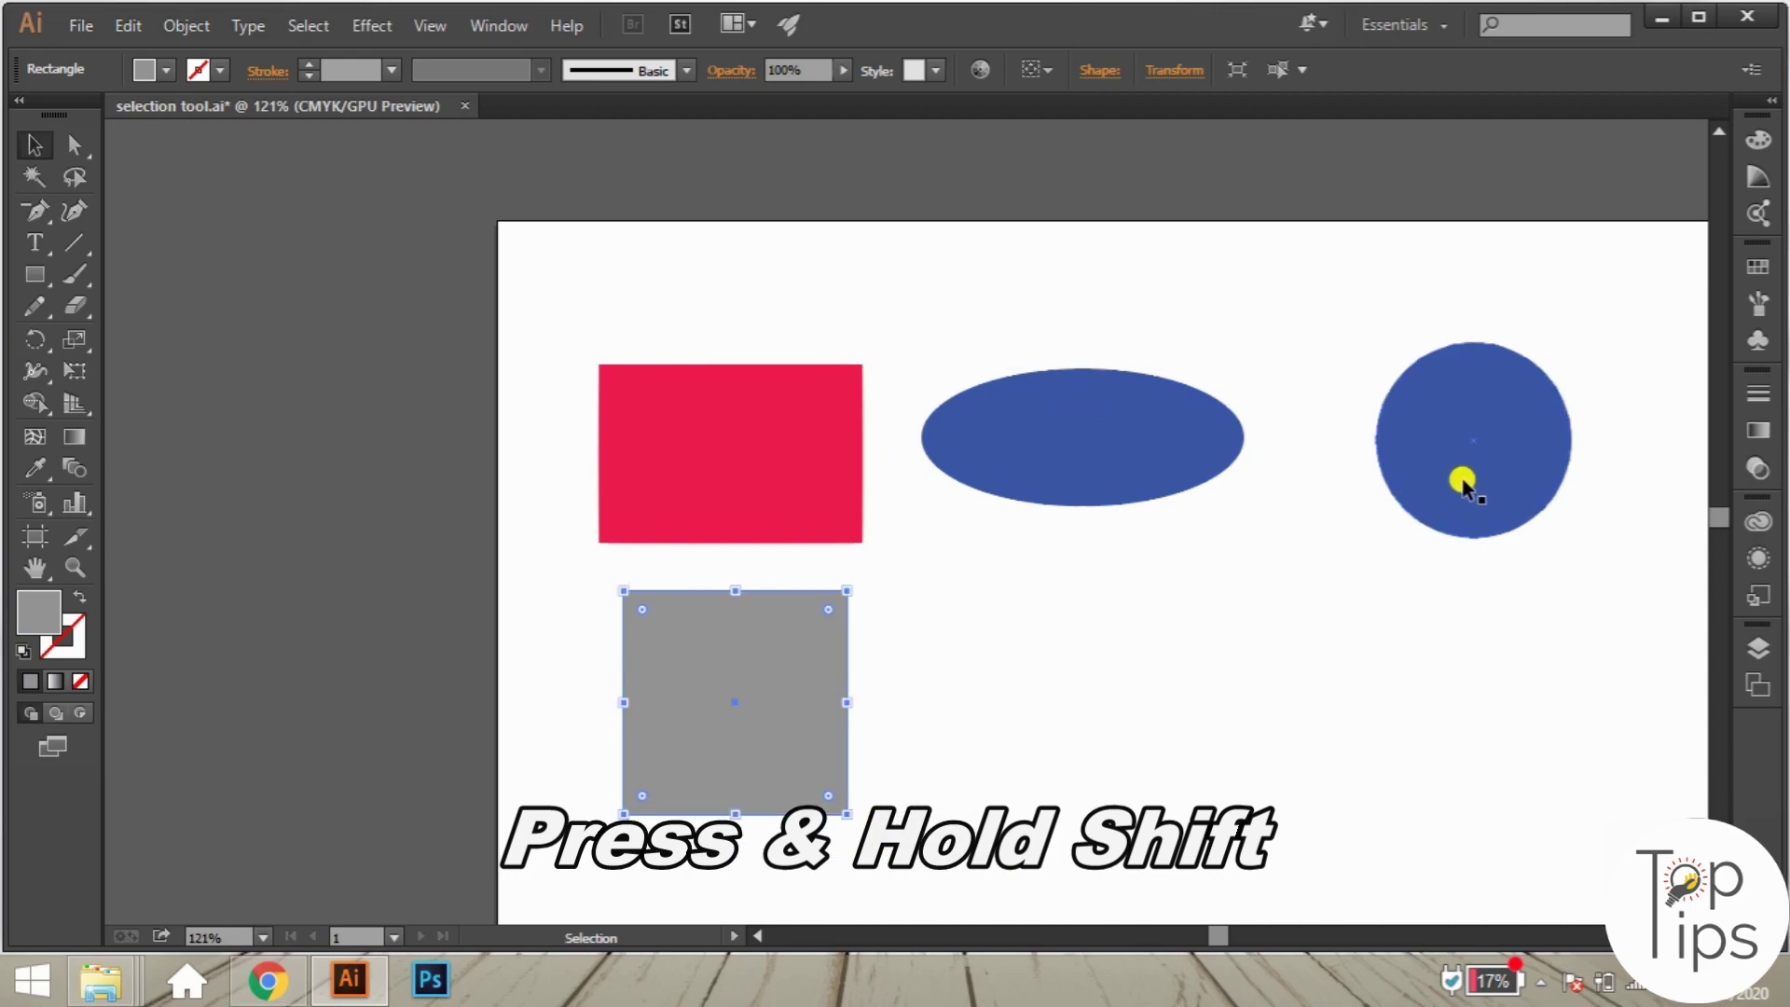
pyautogui.click(1463, 480)
pyautogui.moveTo(1376, 538)
pyautogui.mouseDown()
pyautogui.moveTo(1285, 608)
pyautogui.moveTo(1371, 511)
pyautogui.moveTo(1399, 516)
pyautogui.mouseUp()
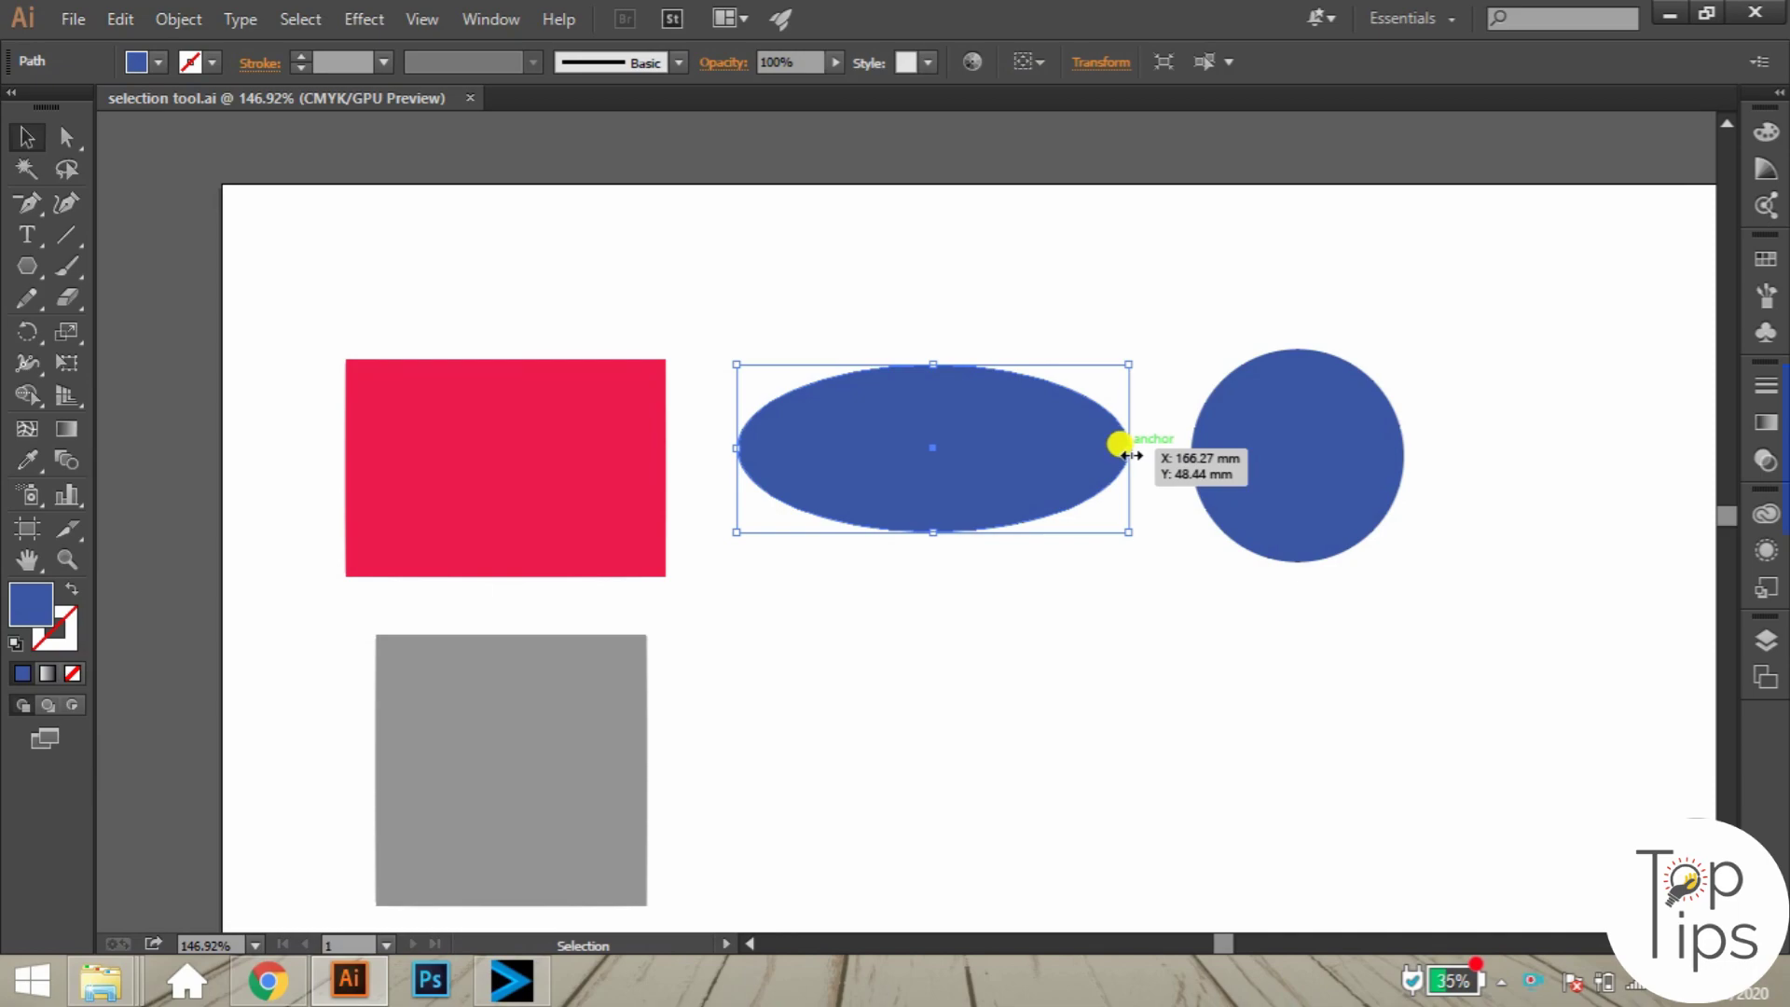
# Resize the blue ellipse and the red rectangle symmetrically about their centers, making the ellipse slightly taller and the rectangle shorter.
pyautogui.moveTo(1129, 454)
pyautogui.mouseDown()
pyautogui.moveTo(1182, 456)
pyautogui.moveTo(1128, 439)
pyautogui.mouseUp()
pyautogui.moveTo(933, 364)
pyautogui.mouseDown()
pyautogui.moveTo(931, 307)
pyautogui.moveTo(931, 352)
pyautogui.mouseUp()
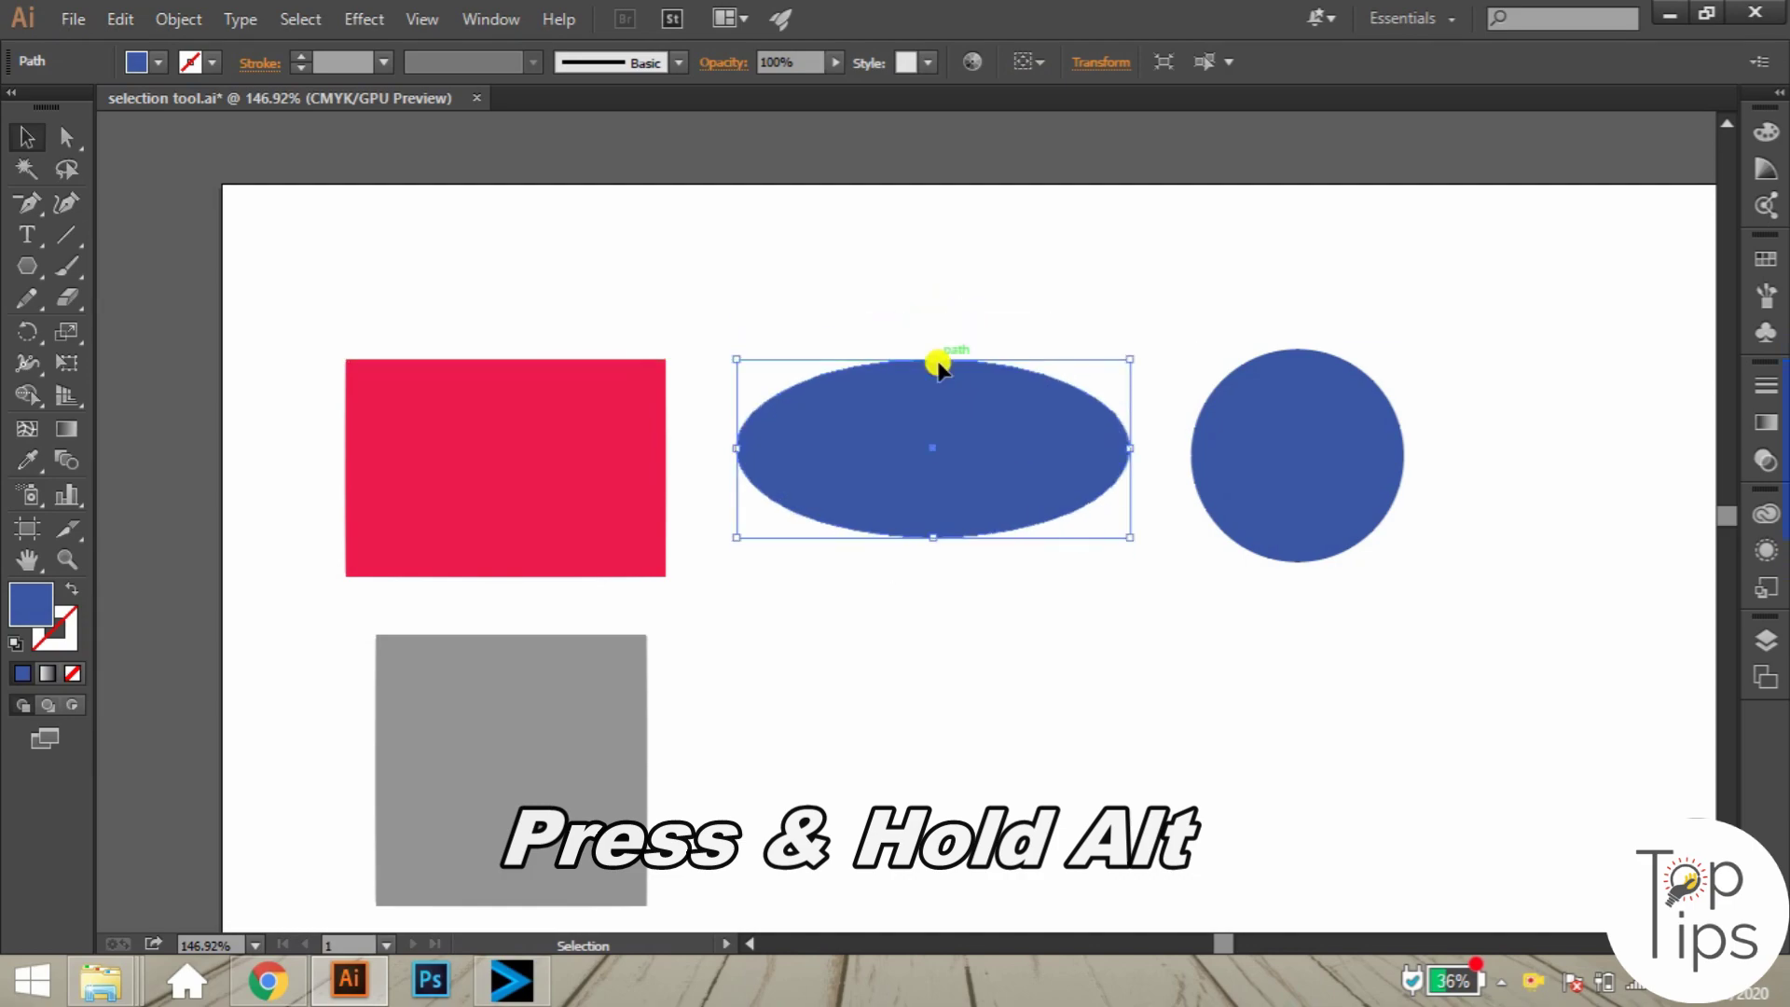
pyautogui.click(500, 399)
pyautogui.moveTo(505, 354); pyautogui.dragTo(500, 367)
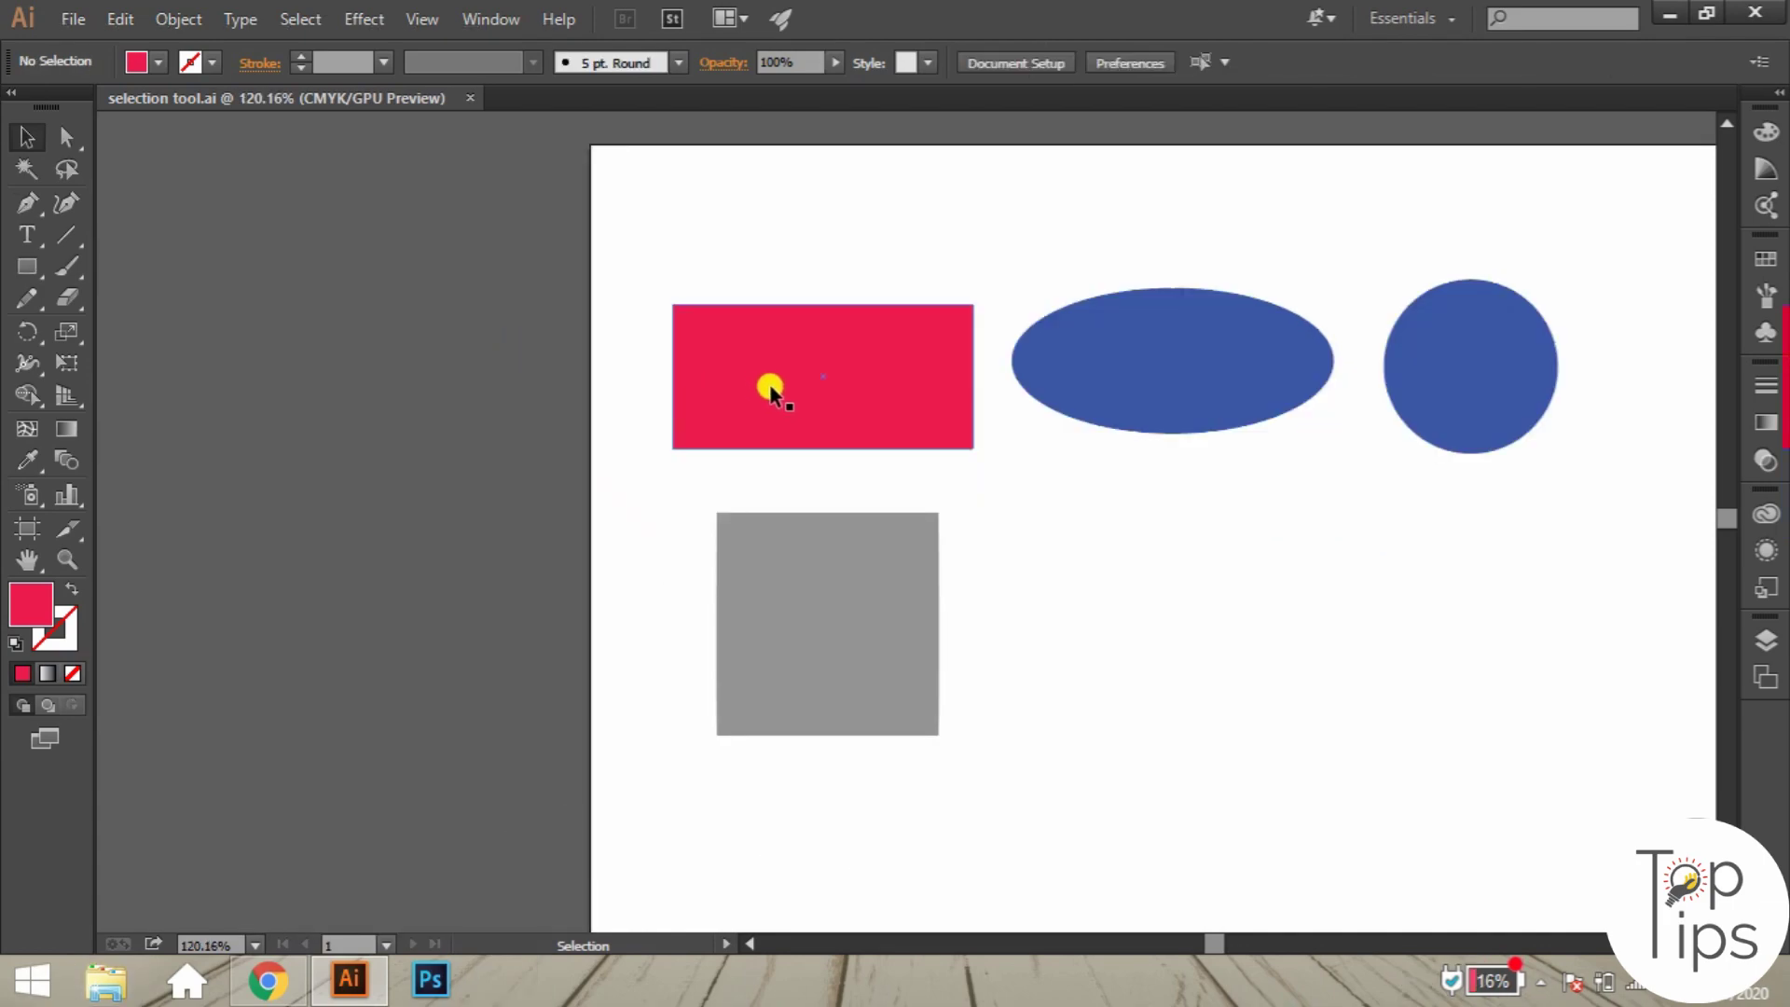
# Round all four corners of the red rectangle to a radius of about 9 mm, and deselect it.
pyautogui.click(766, 387)
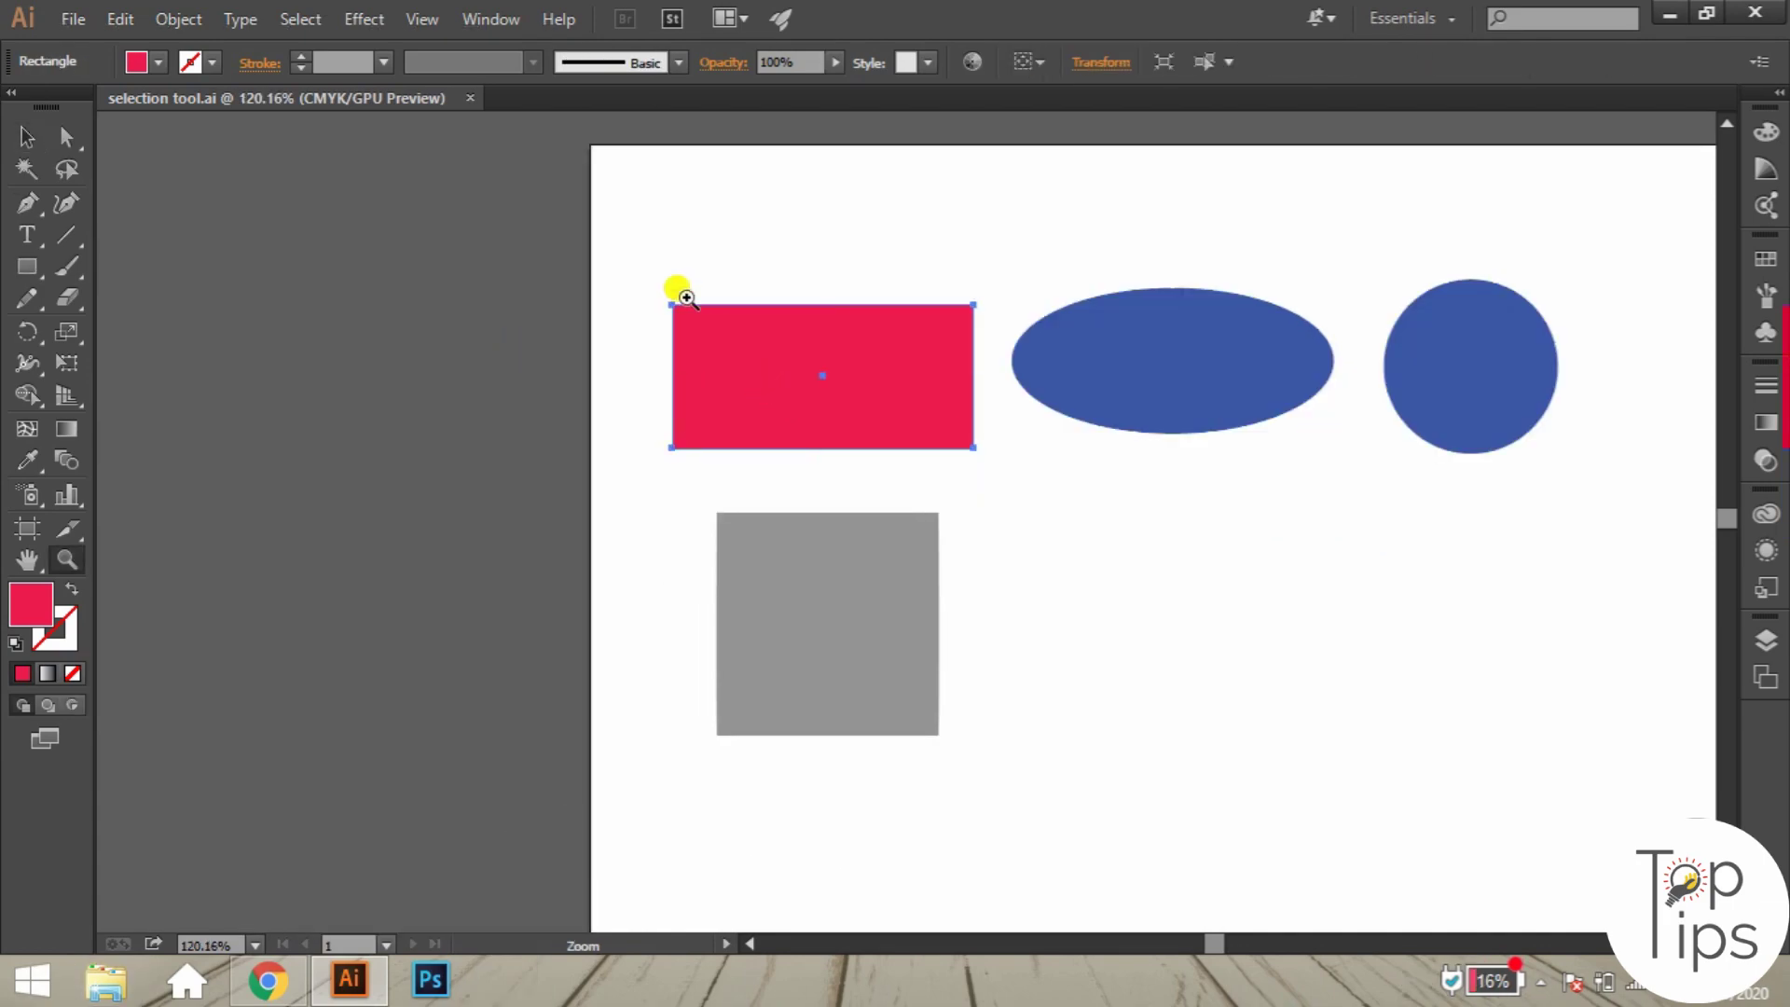
pyautogui.keyDown('alt'); pyautogui.scroll(3, 619, 227); pyautogui.keyUp('alt')
pyautogui.click(885, 279)
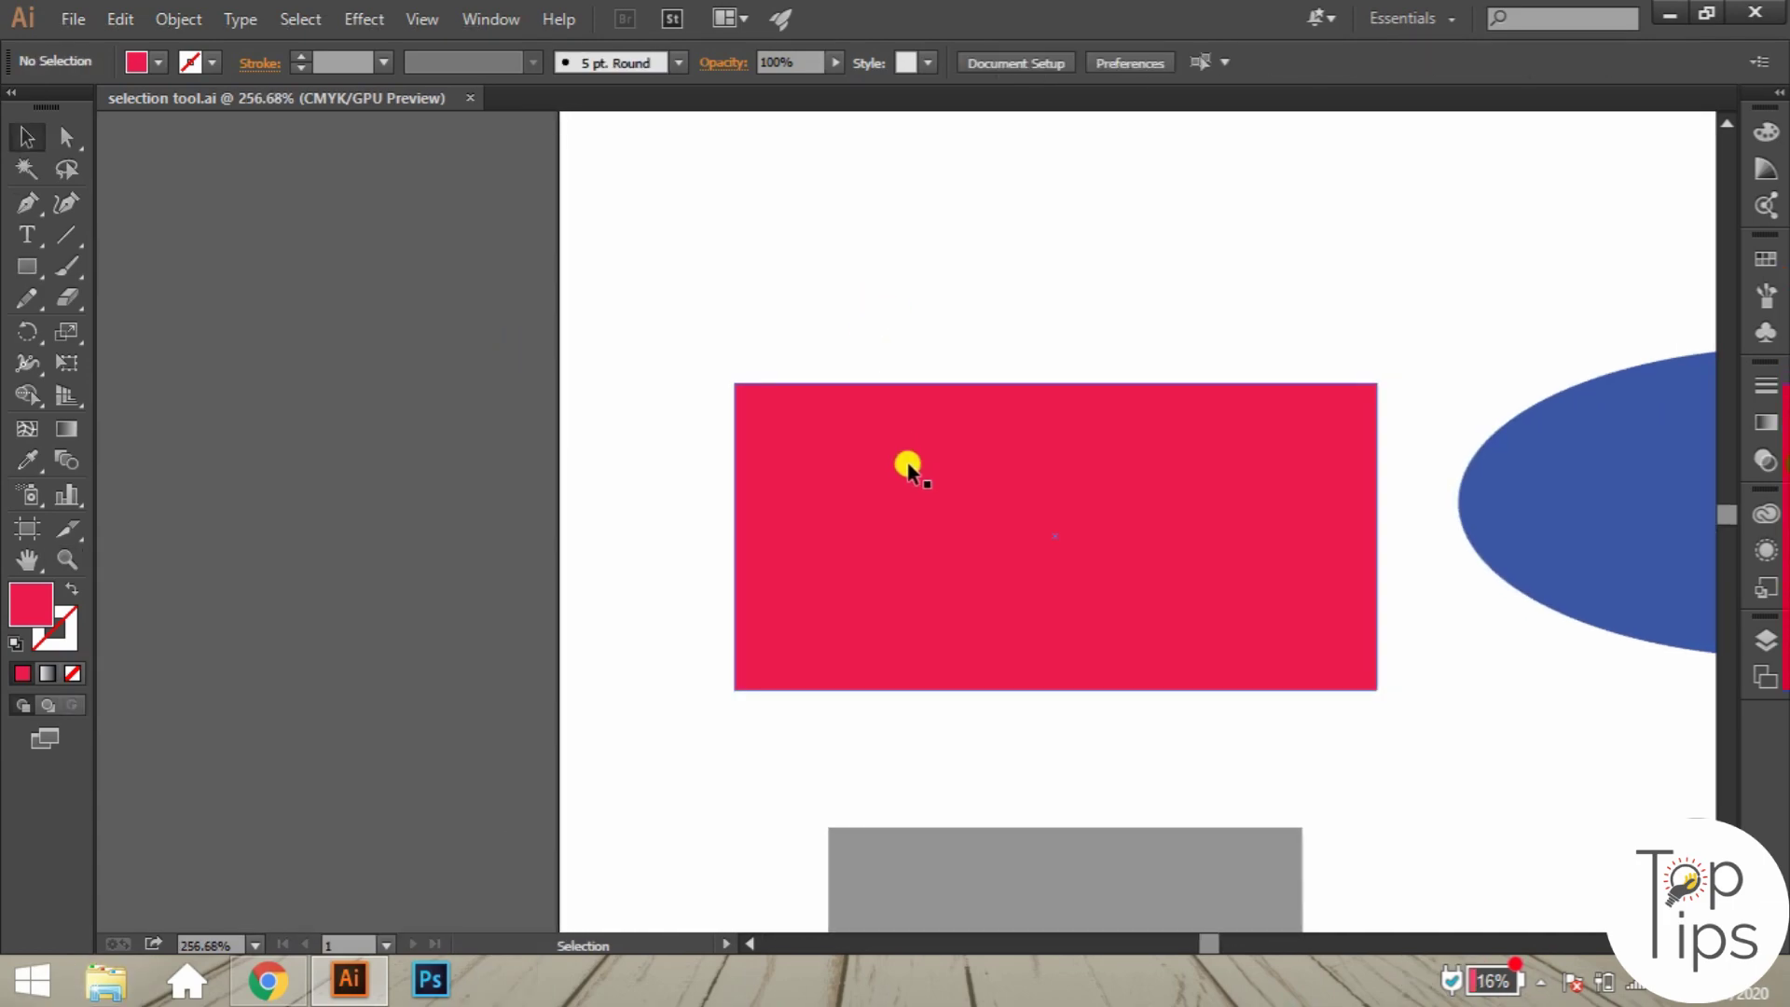
pyautogui.click(832, 480)
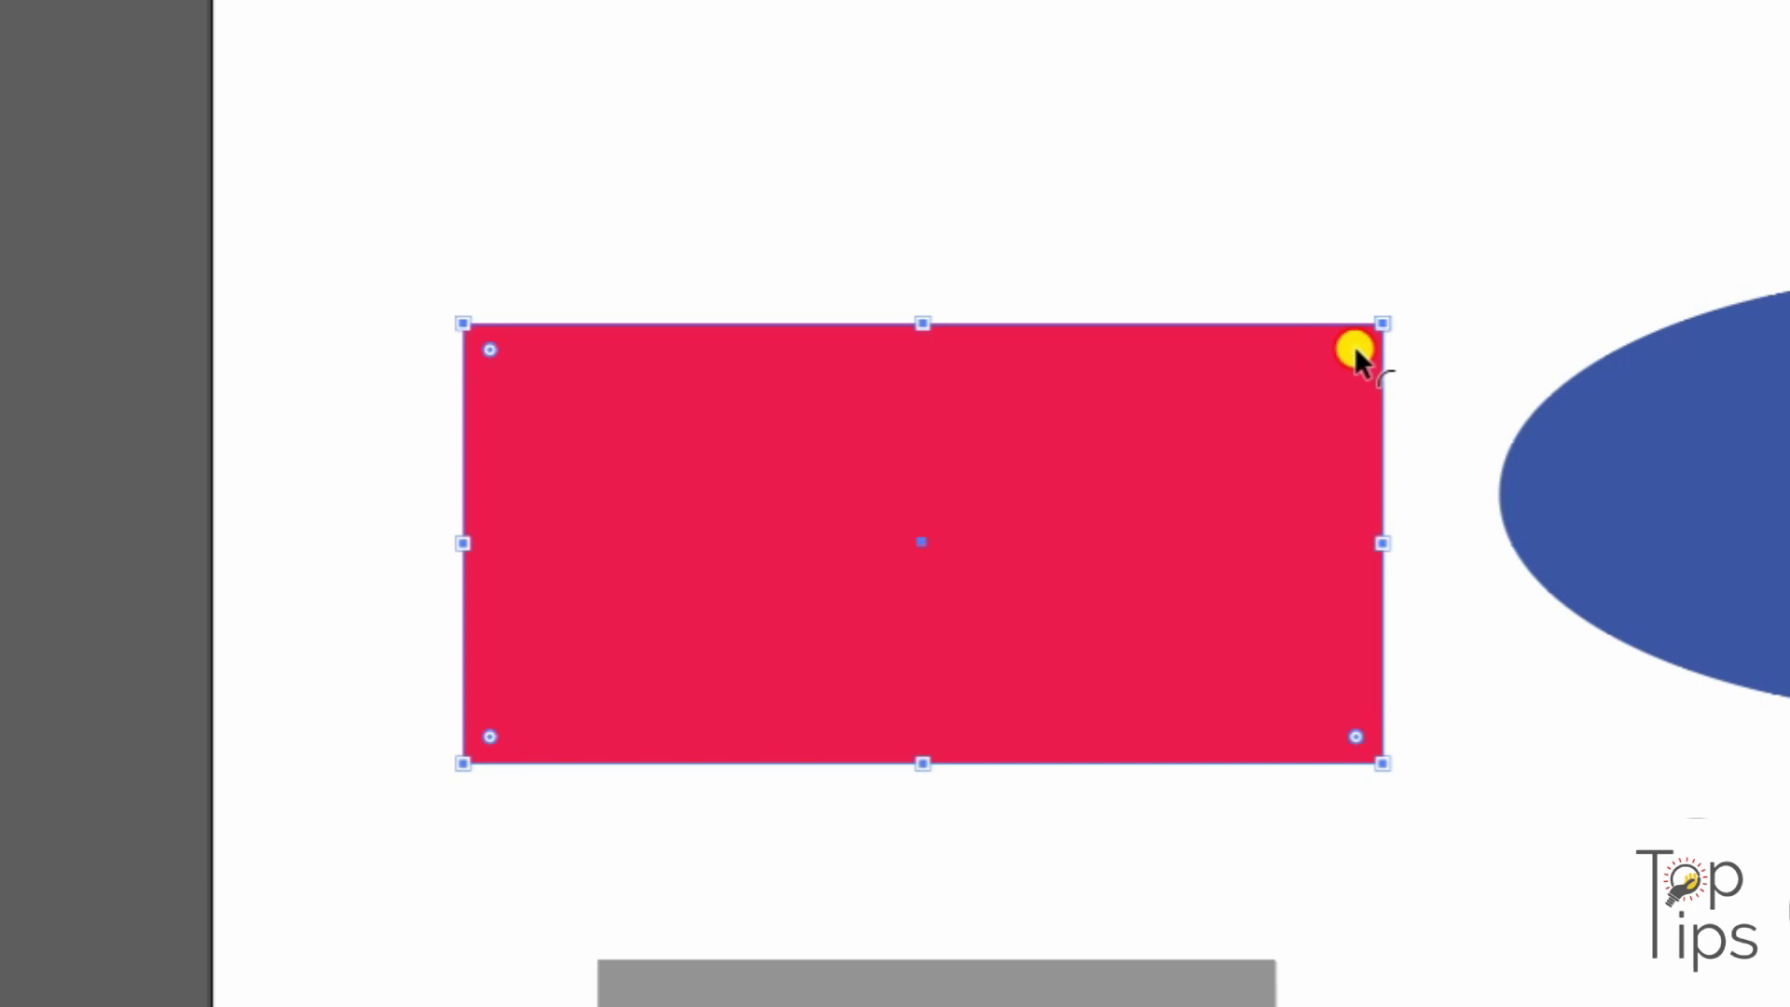
pyautogui.moveTo(1355, 350); pyautogui.dragTo(1319, 451)
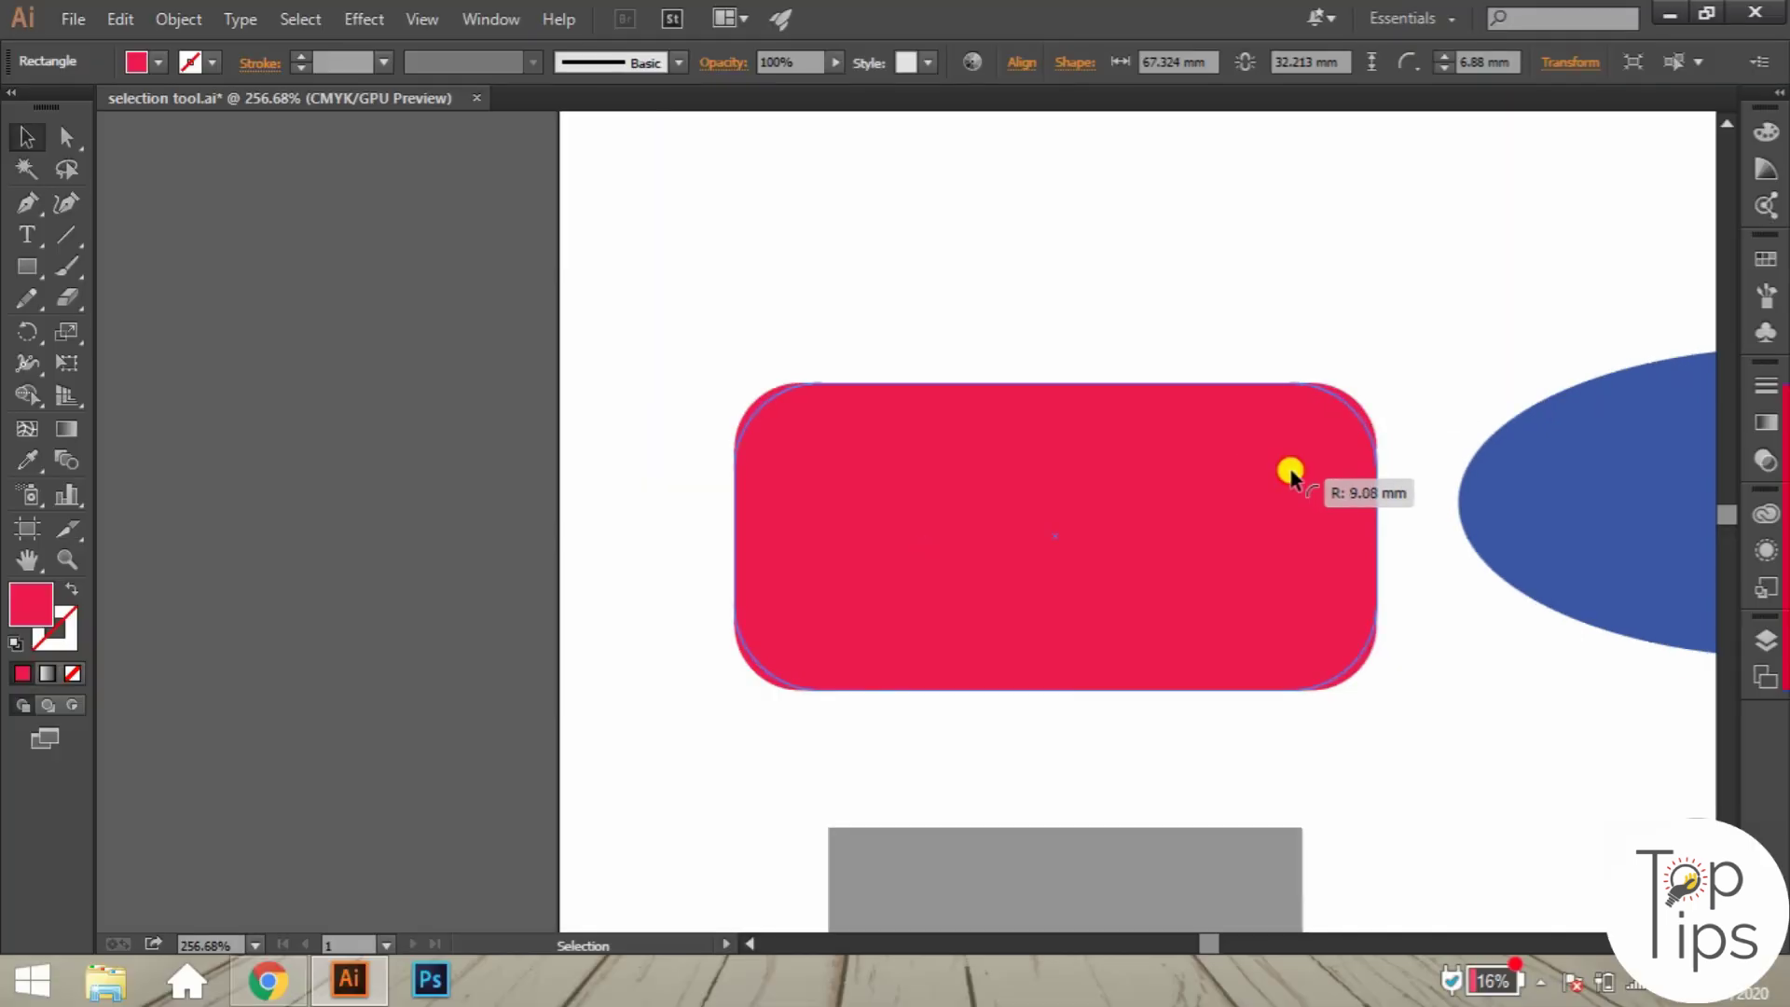
pyautogui.hotkey('ctrl', 'shift', 'a')
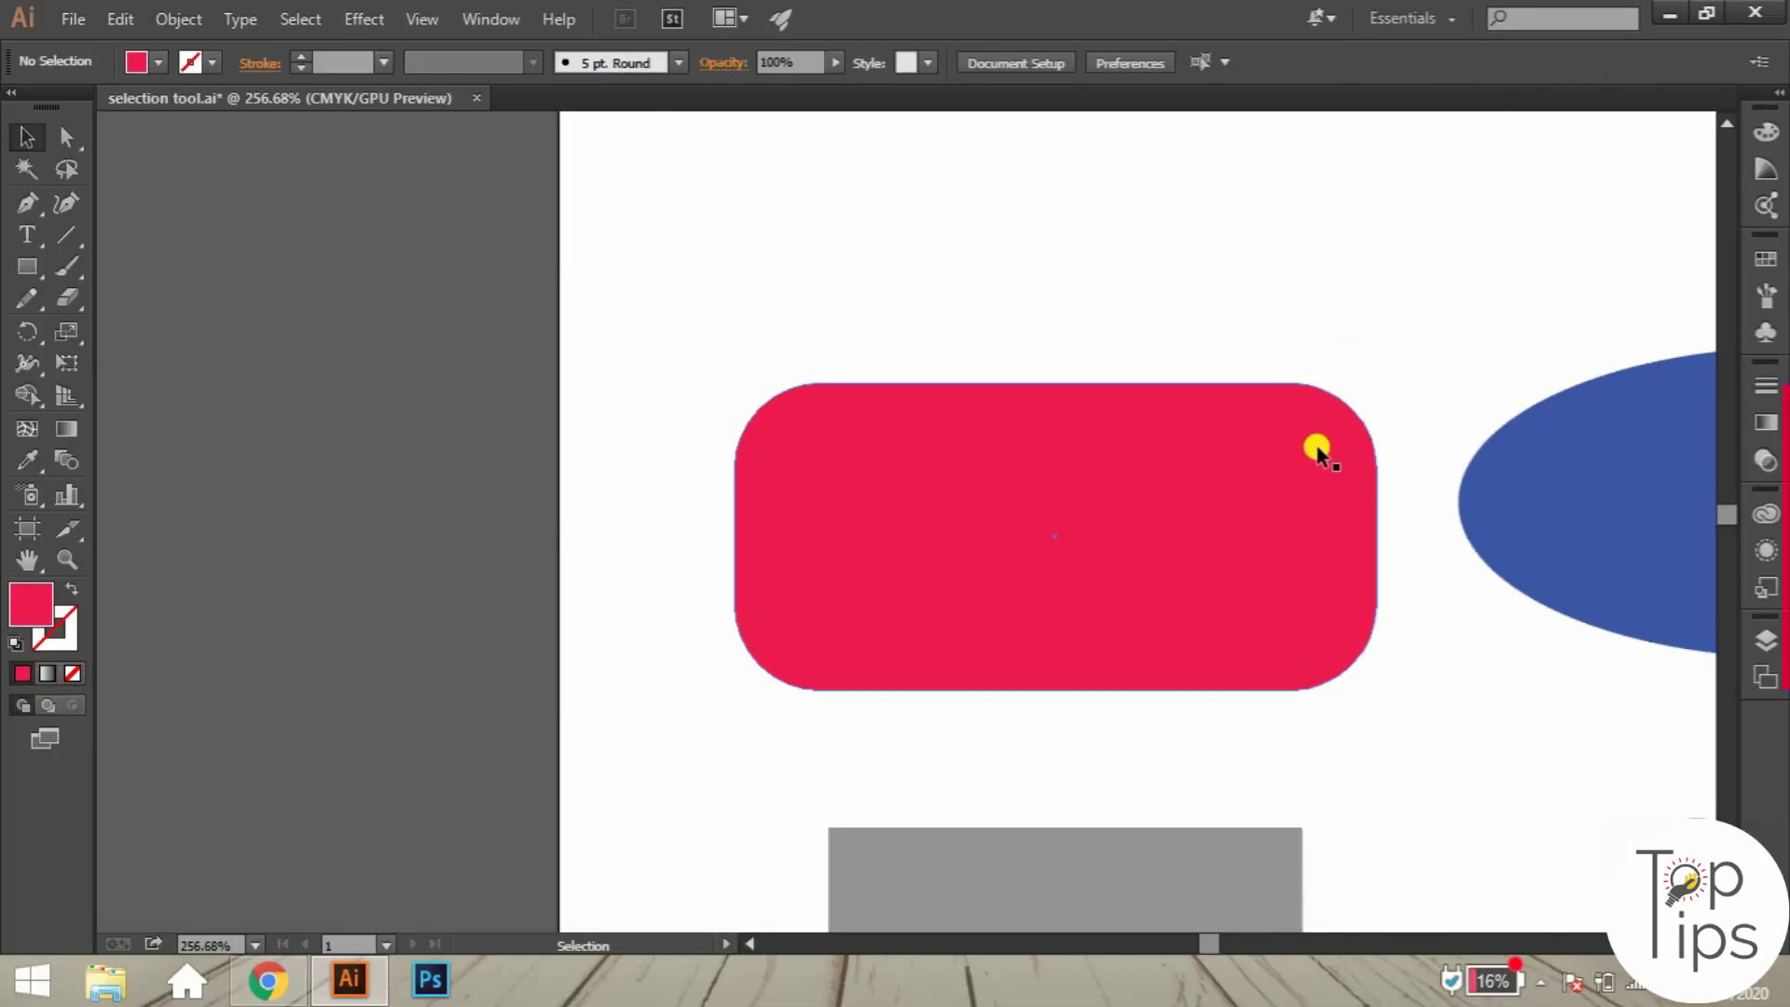
# Round all four corners of the gray square to a radius of about 10.65 mm, and clear the selection.
pyautogui.scroll(-3, 1287, 550)
pyautogui.click(1340, 532)
pyautogui.moveTo(1340, 532); pyautogui.dragTo(1278, 597)
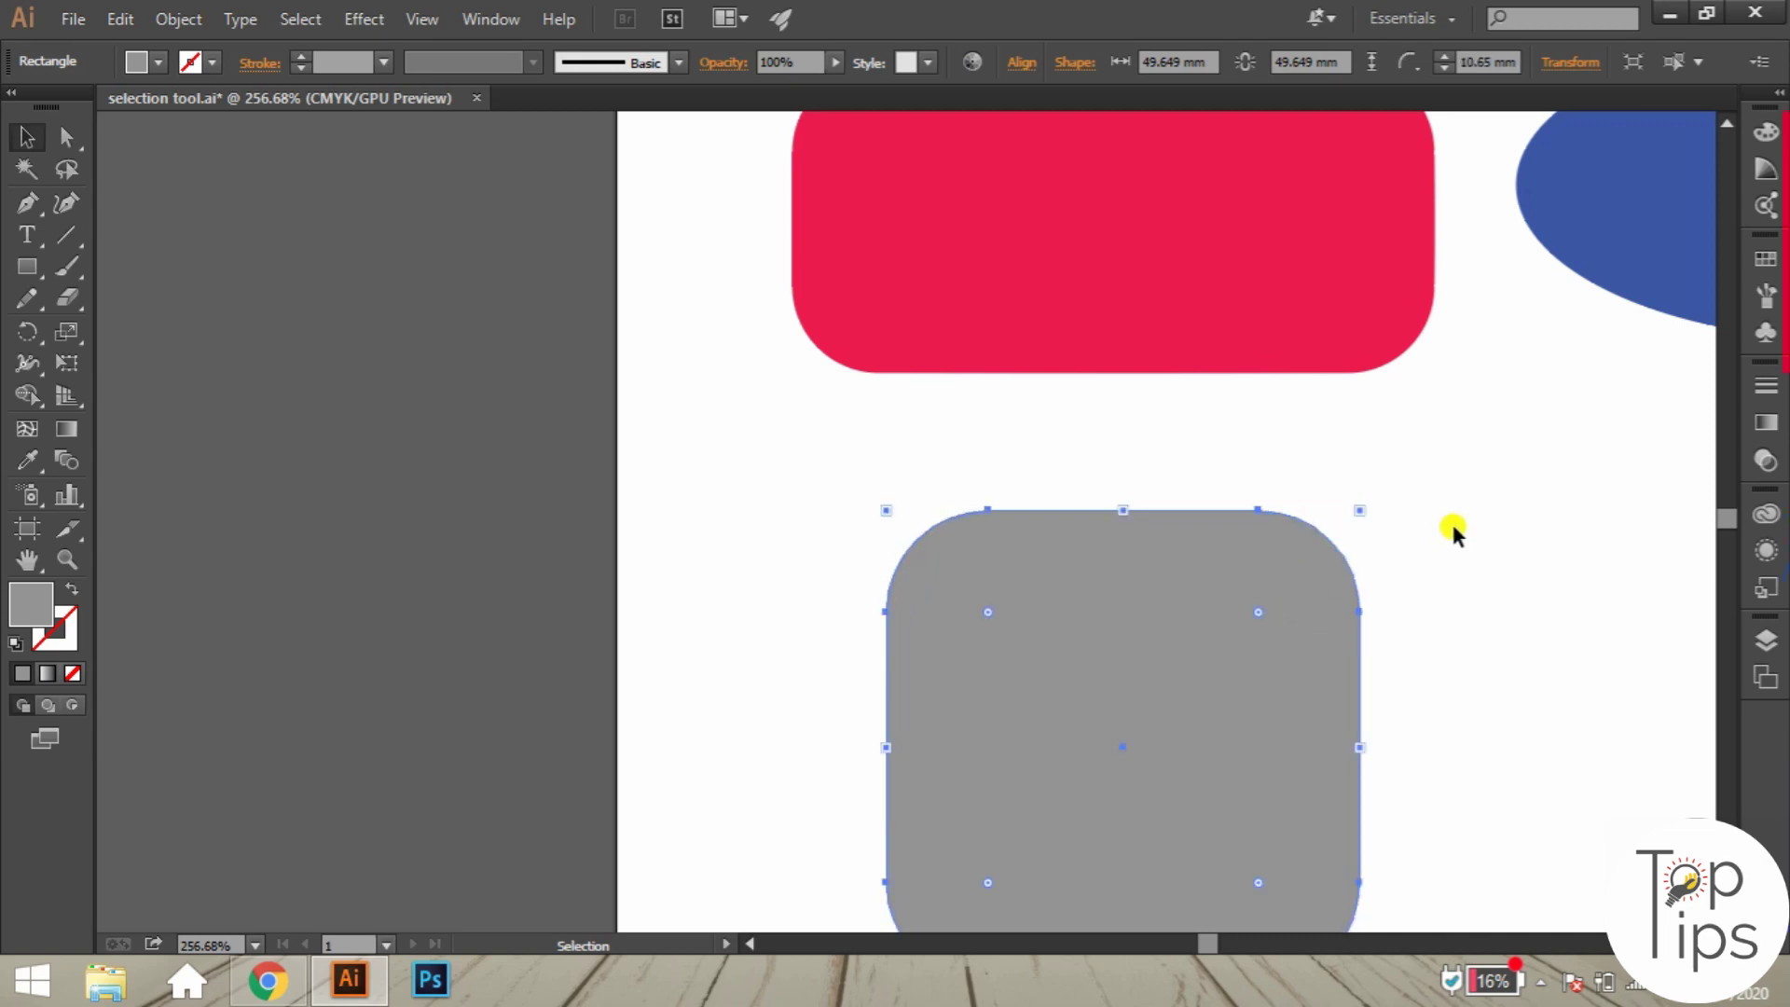
pyautogui.hotkey('ctrl', '0')
pyautogui.hotkey('ctrl', 'shift', 'a')
pyautogui.hotkey('ctrl', 'z')
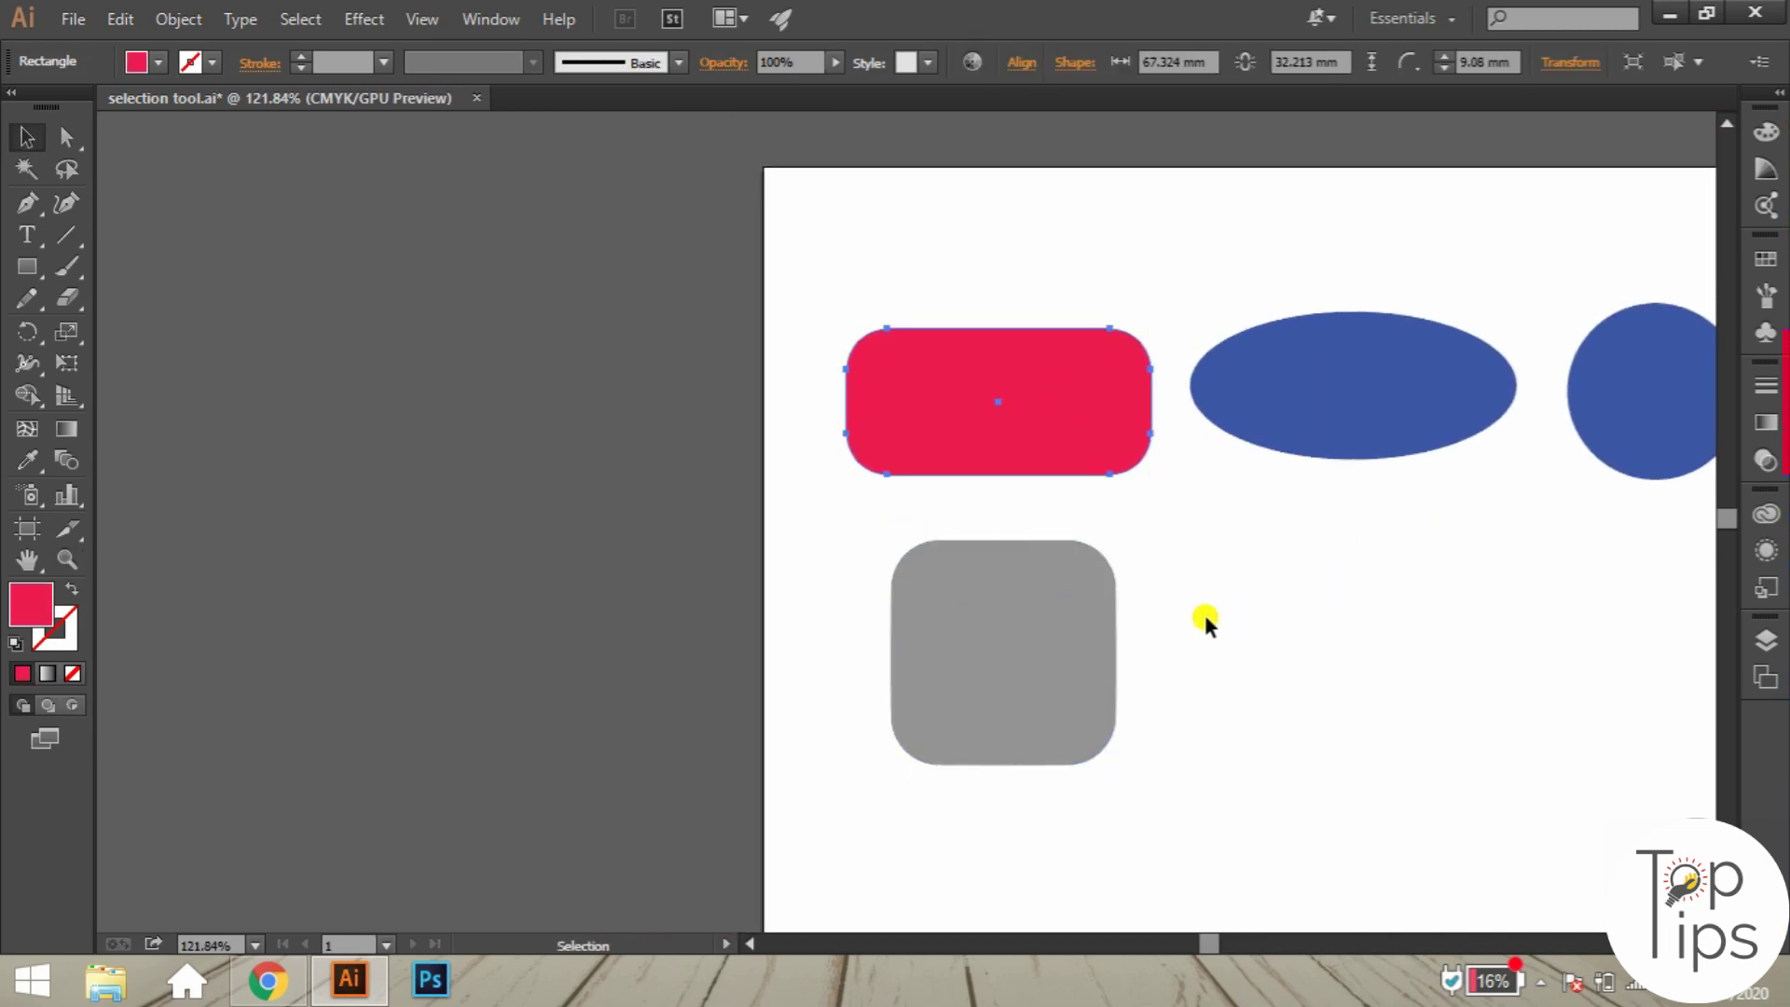
pyautogui.click(1212, 611)
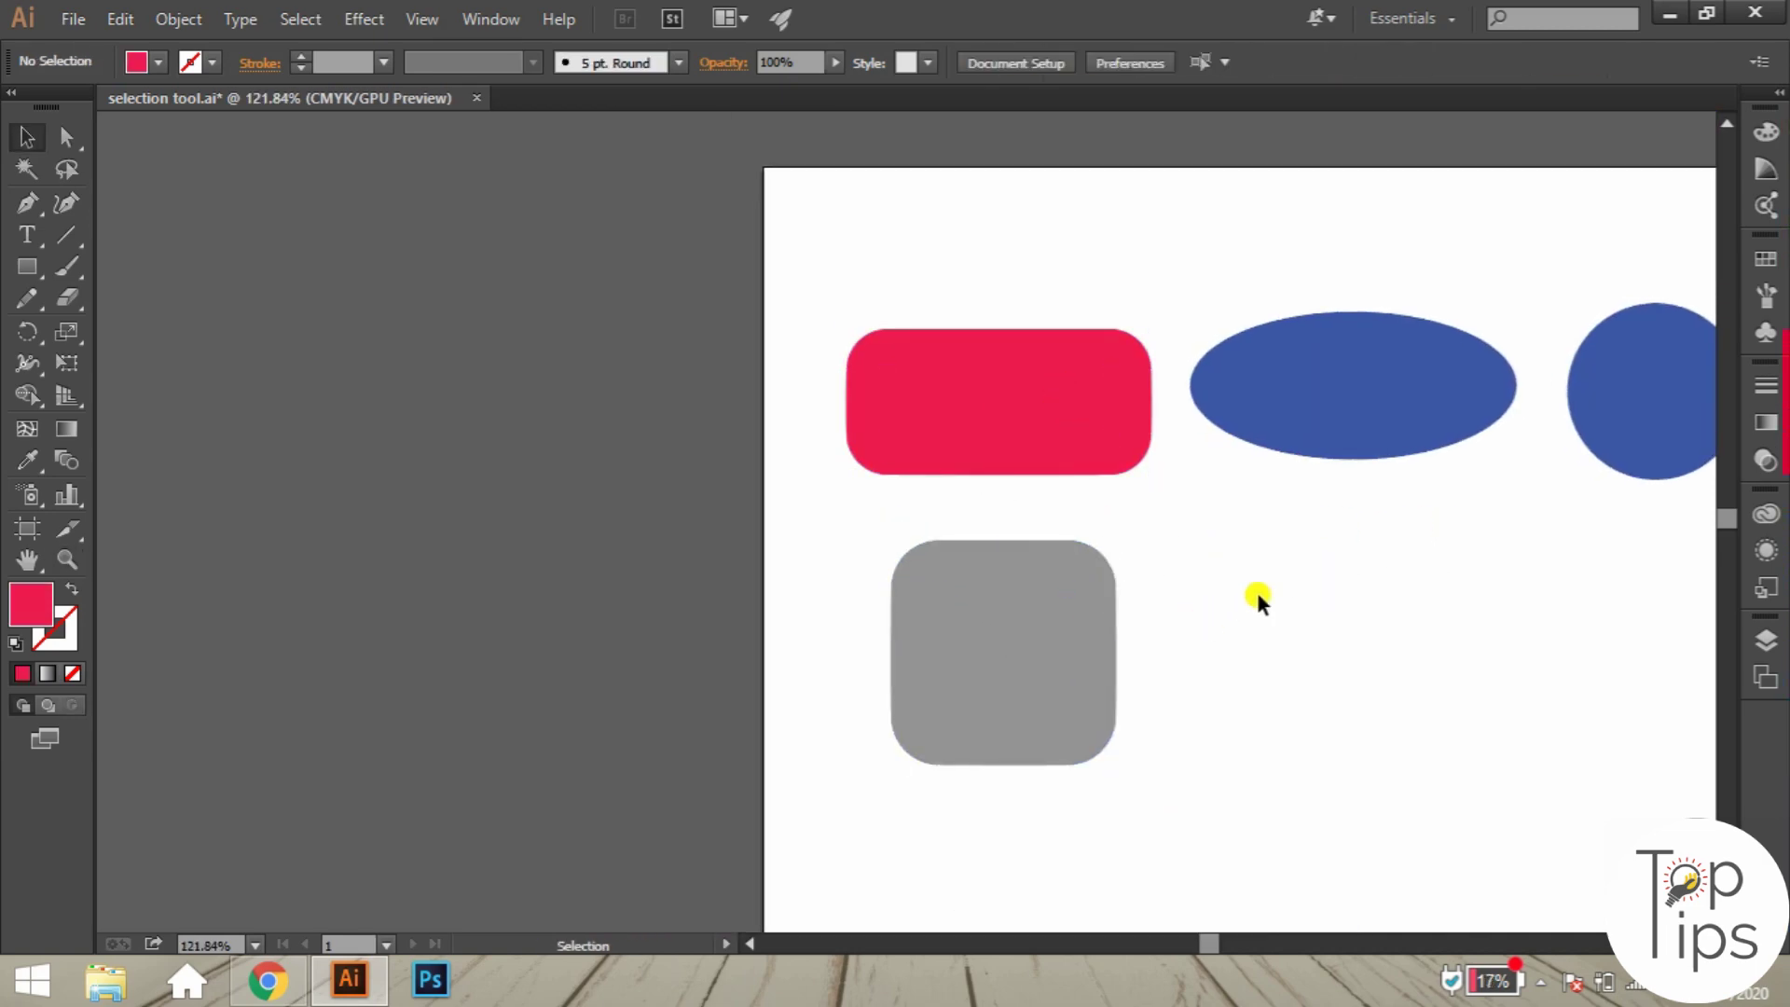
# Draw a closed eight-point red polygon about 78 mm wide below the blue ellipse with the Pen tool.
pyautogui.click(28, 205)
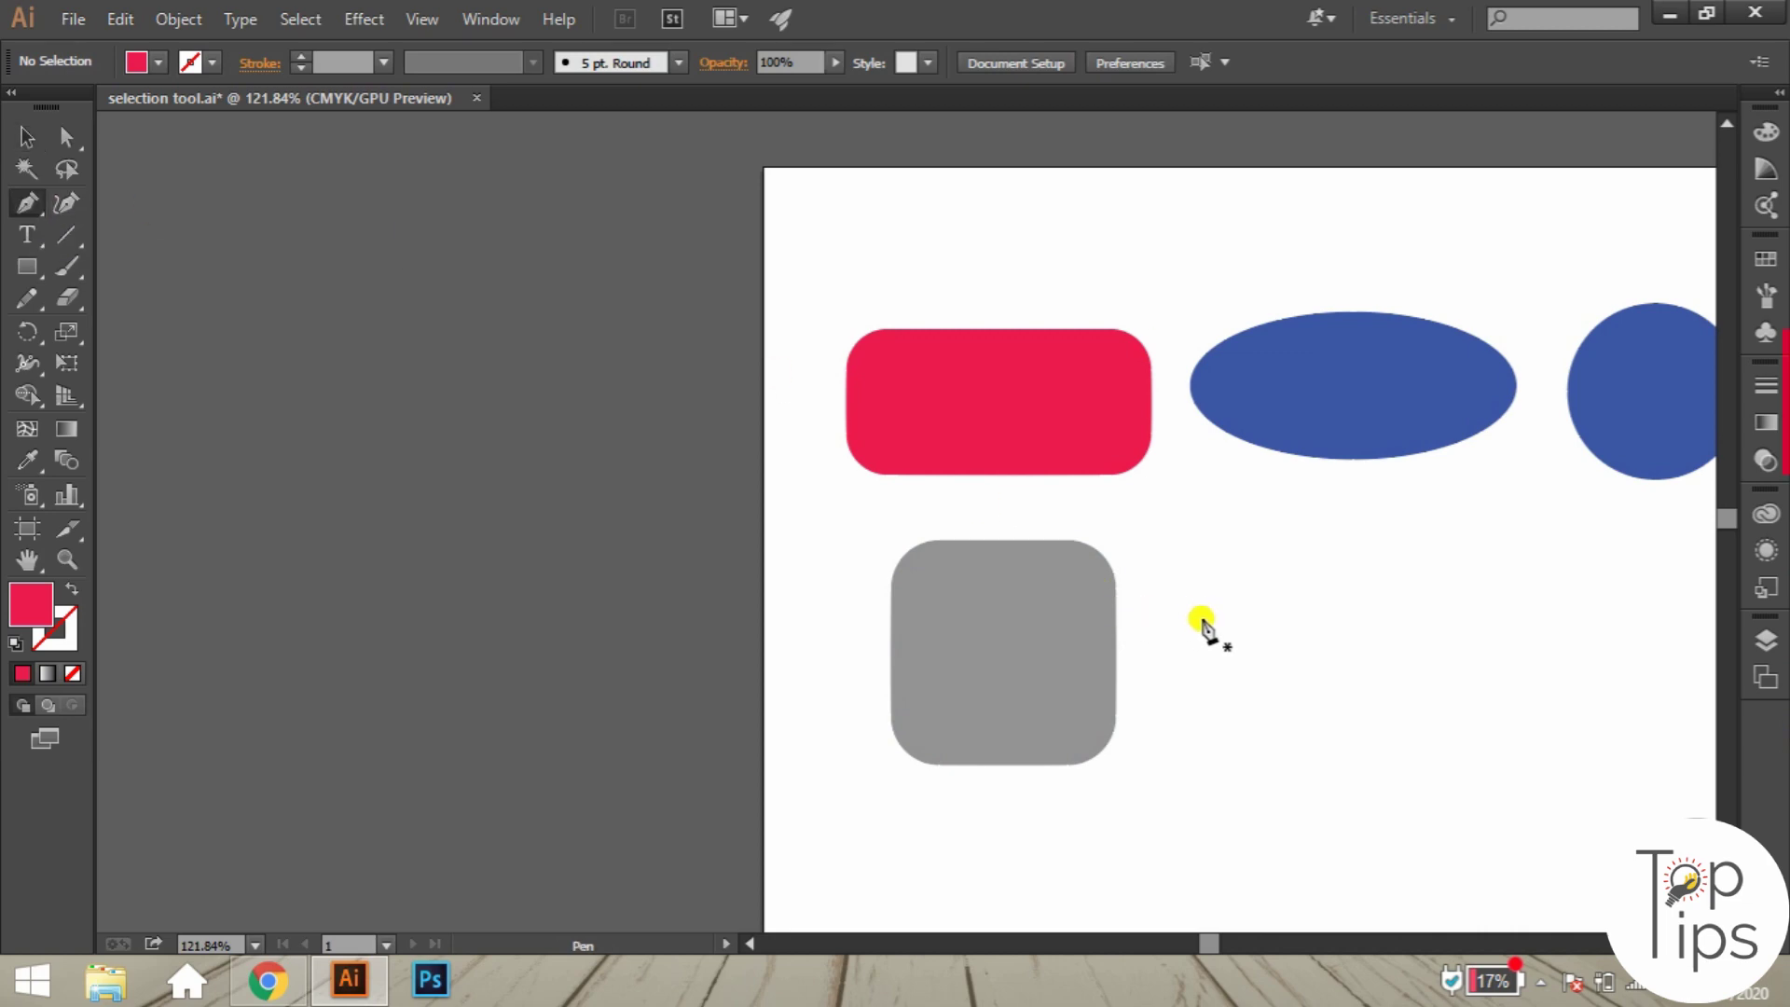
pyautogui.click(1172, 641)
pyautogui.click(1254, 577)
pyautogui.click(1435, 589)
pyautogui.click(1527, 634)
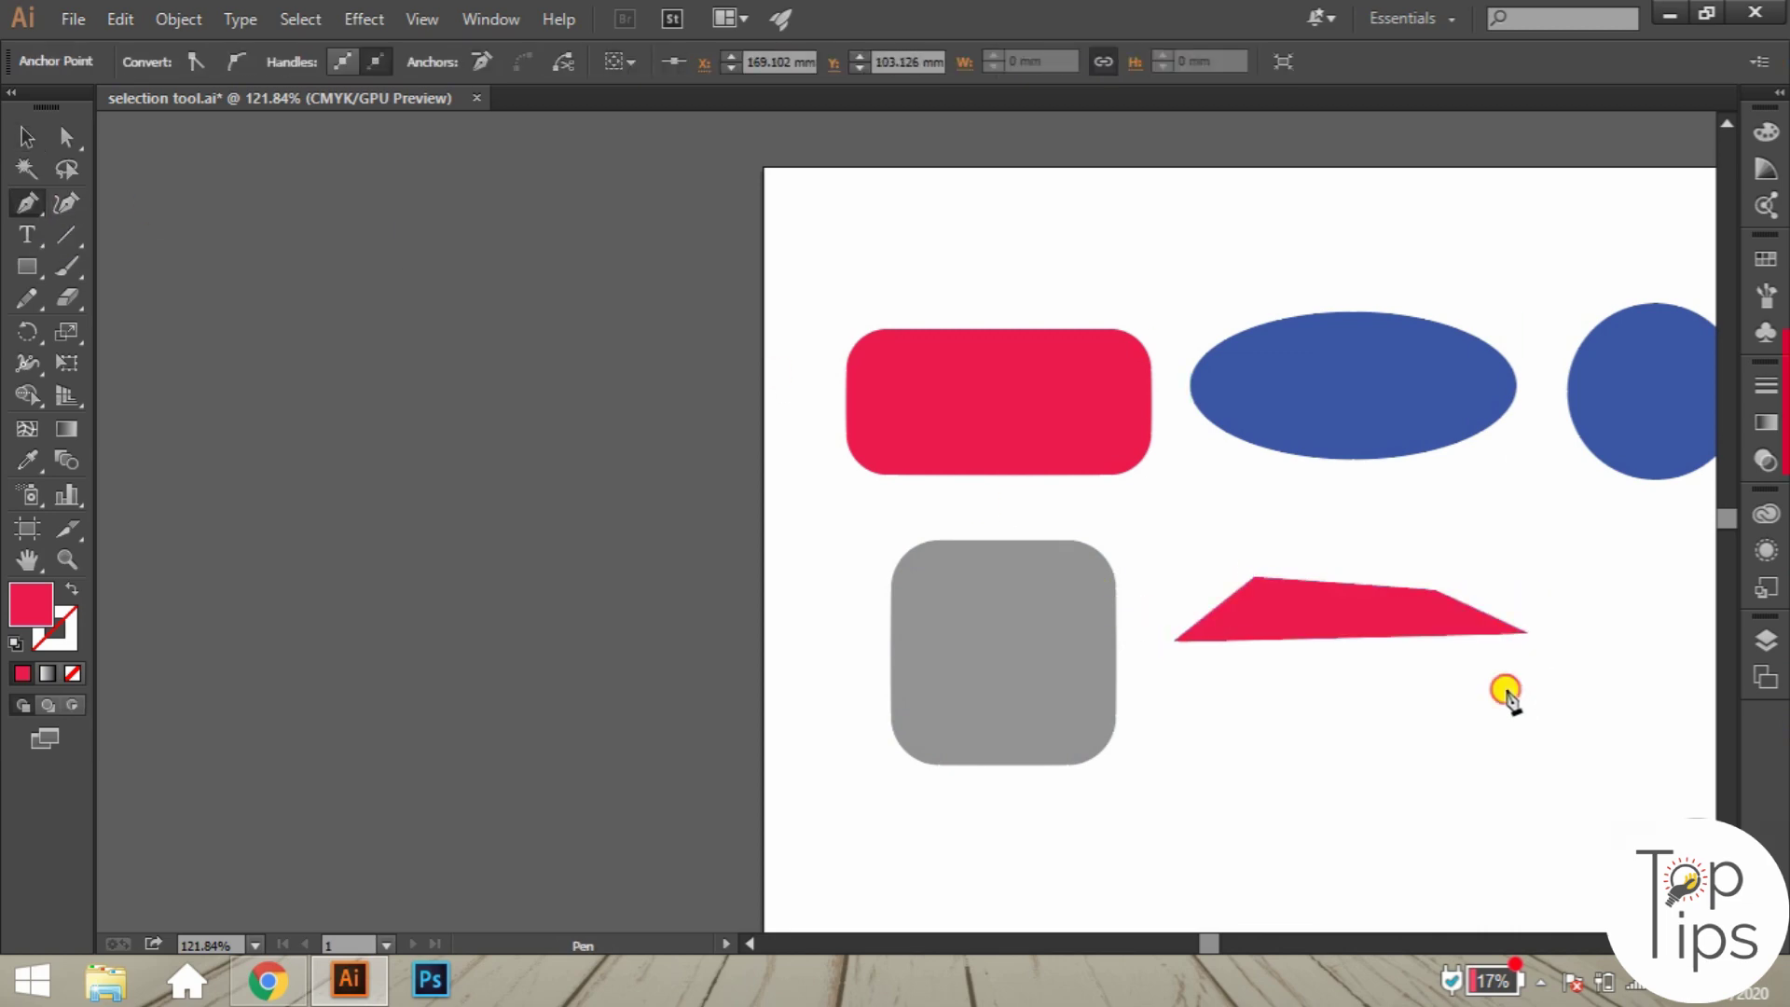
pyautogui.click(1506, 690)
pyautogui.click(1377, 732)
pyautogui.click(1281, 720)
pyautogui.click(1173, 690)
pyautogui.click(1173, 640)
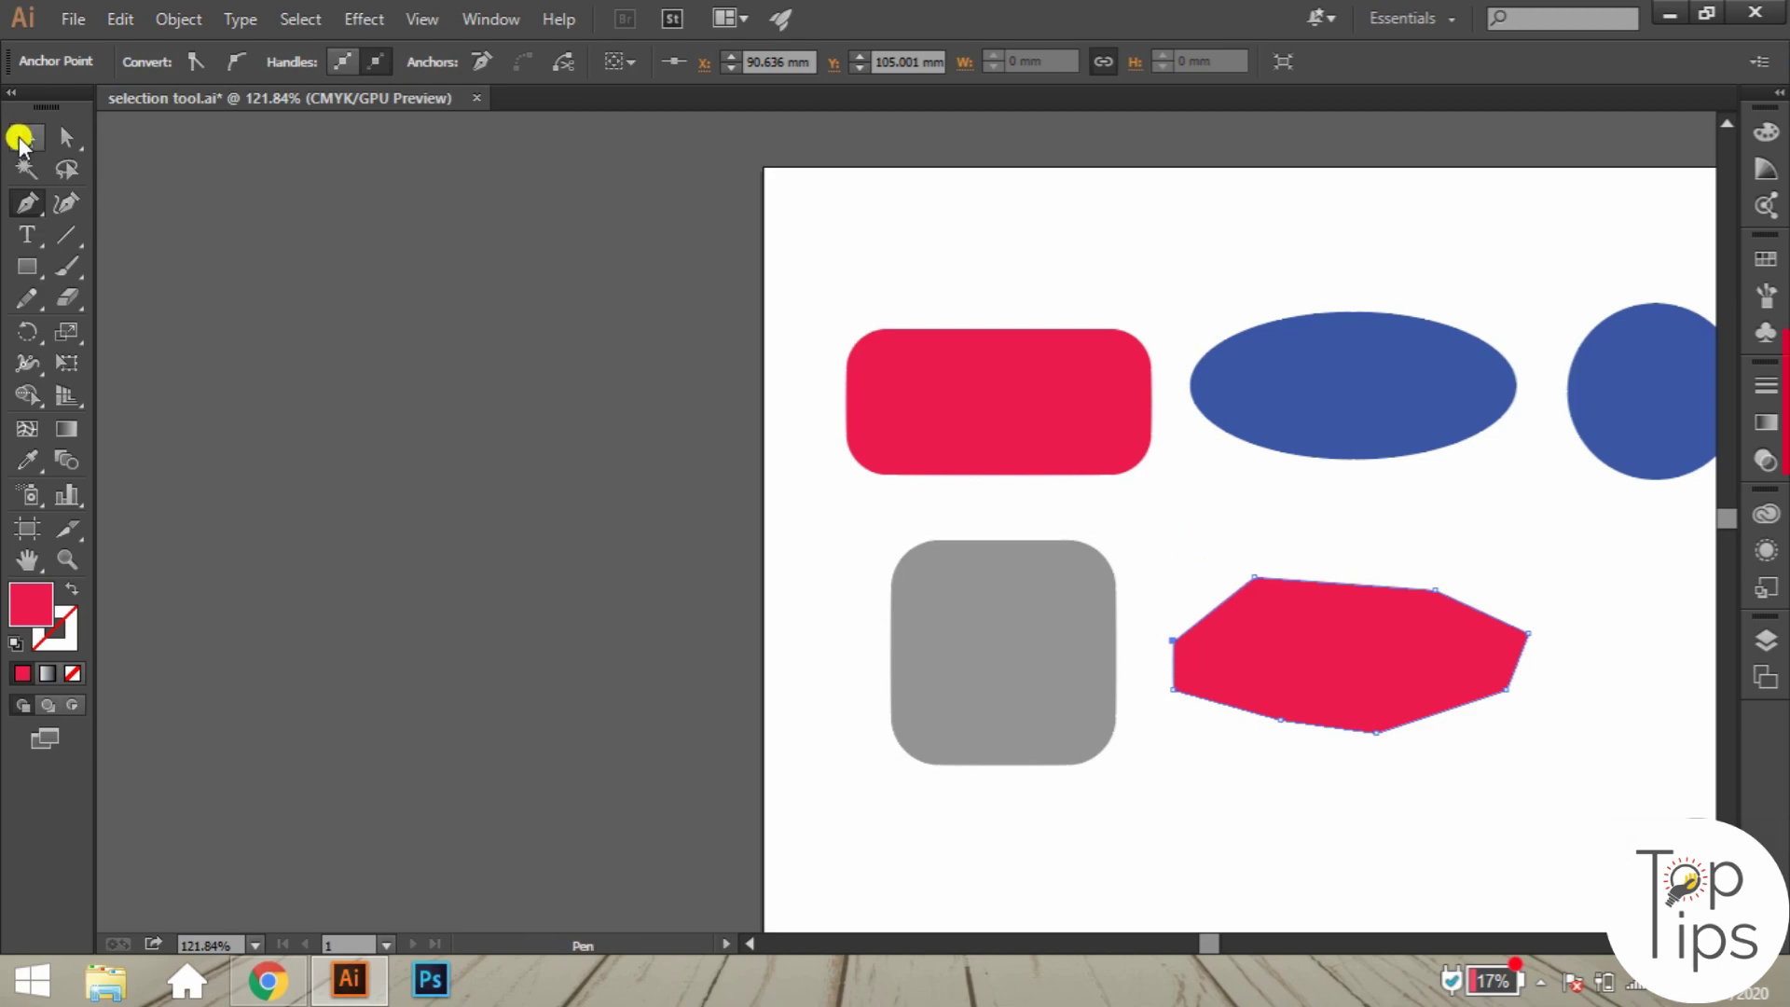
# Select the whole eight-point red polygon with the Selection tool.
pyautogui.click(19, 140)
pyautogui.click(1221, 548)
pyautogui.click(1303, 643)
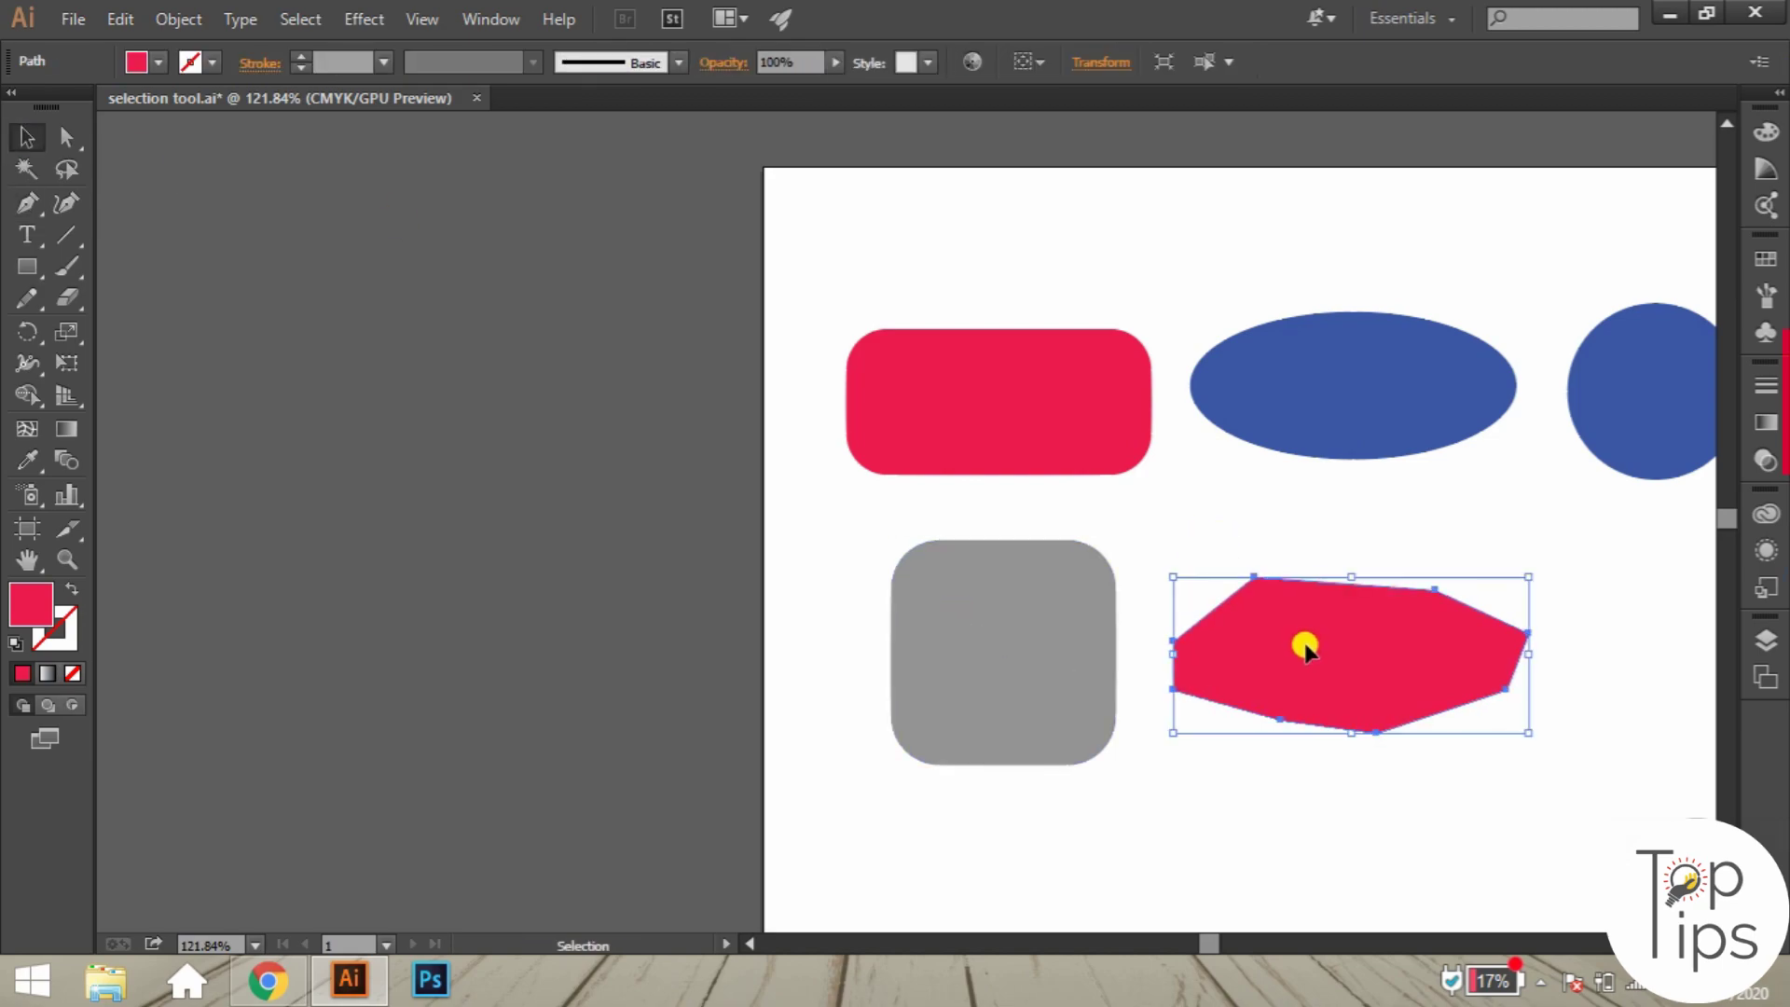
pyautogui.scroll(3, 1266, 591)
pyautogui.hscroll(5, 1478, 747)
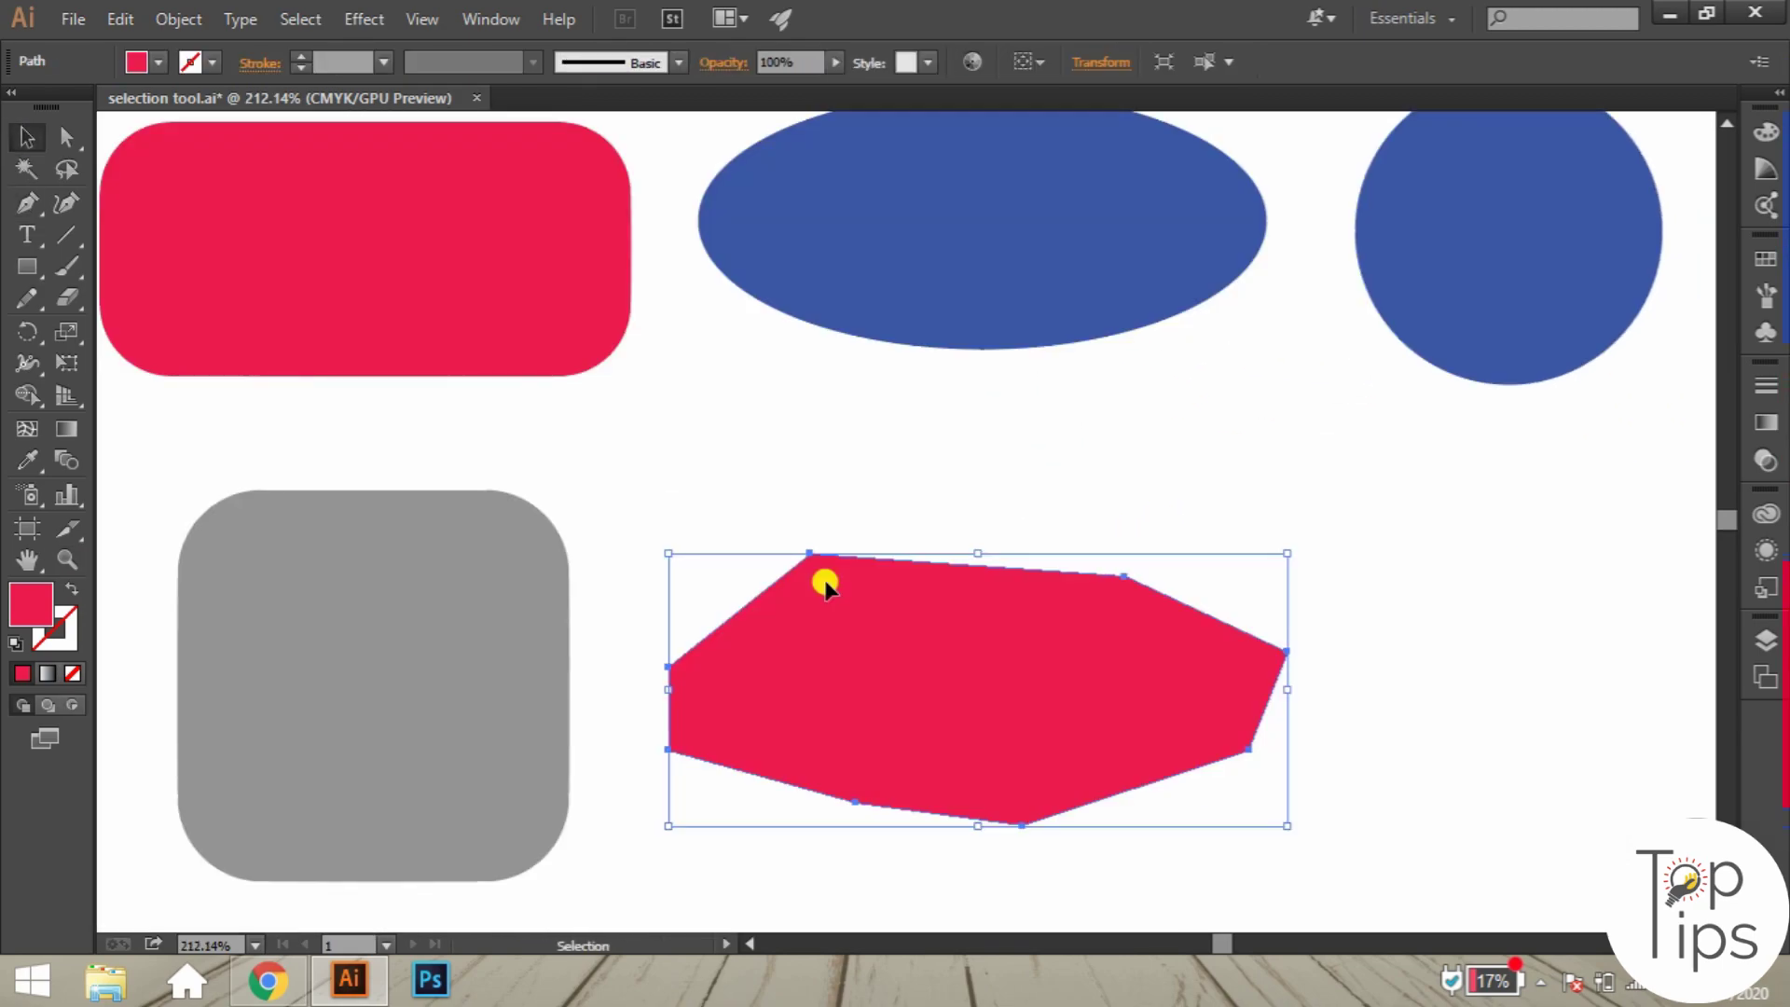
# Round all eight corners of the red polygon together, and clear the selection.
pyautogui.press('ctrl')
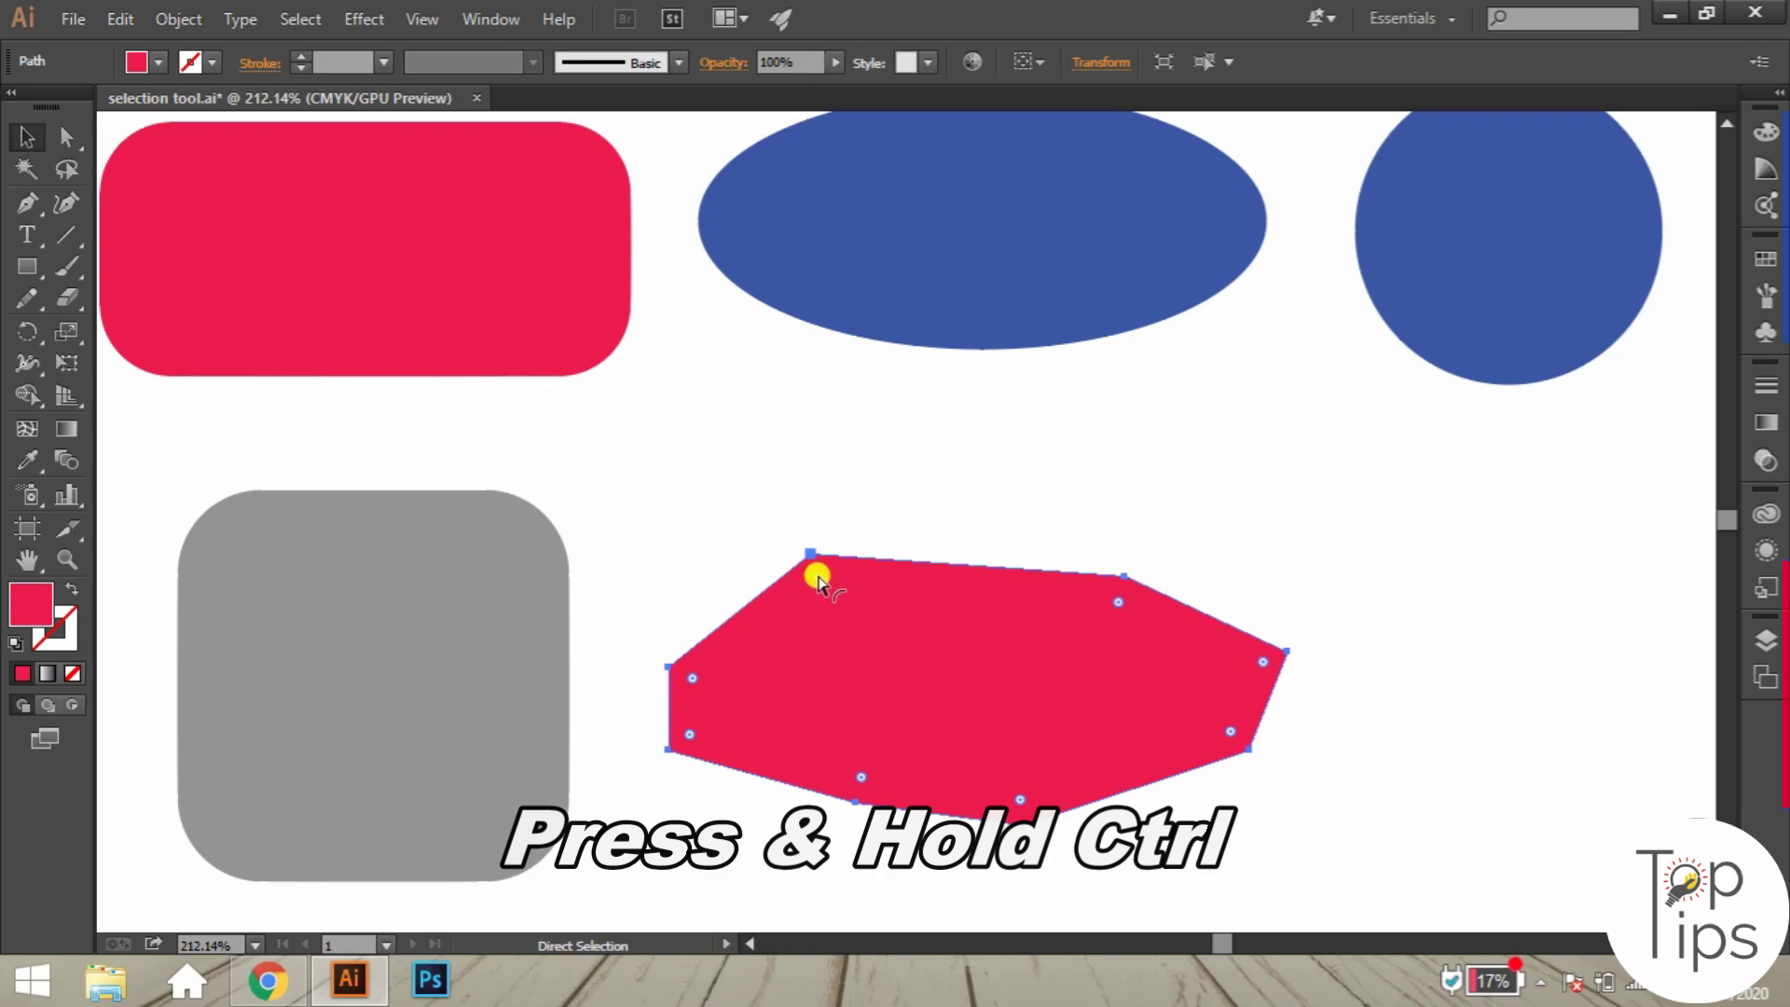
pyautogui.moveTo(818, 580); pyautogui.dragTo(874, 671)
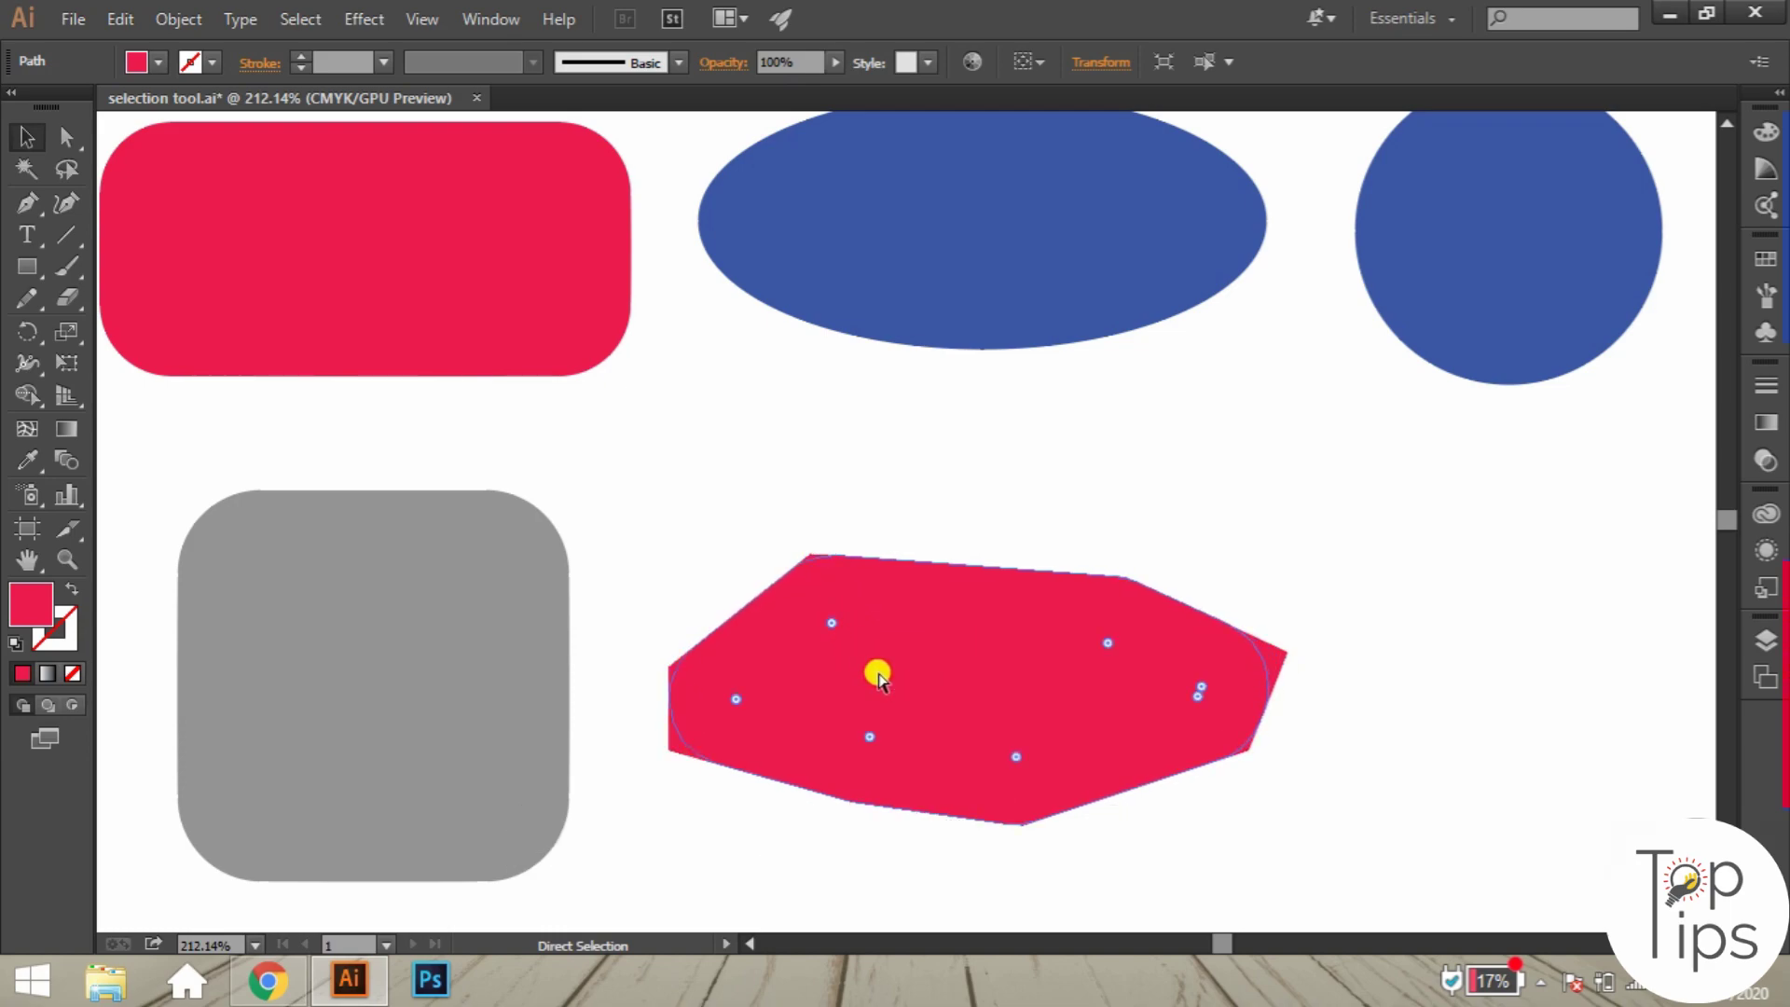
pyautogui.hotkey('ctrl', 'shift', 'a')
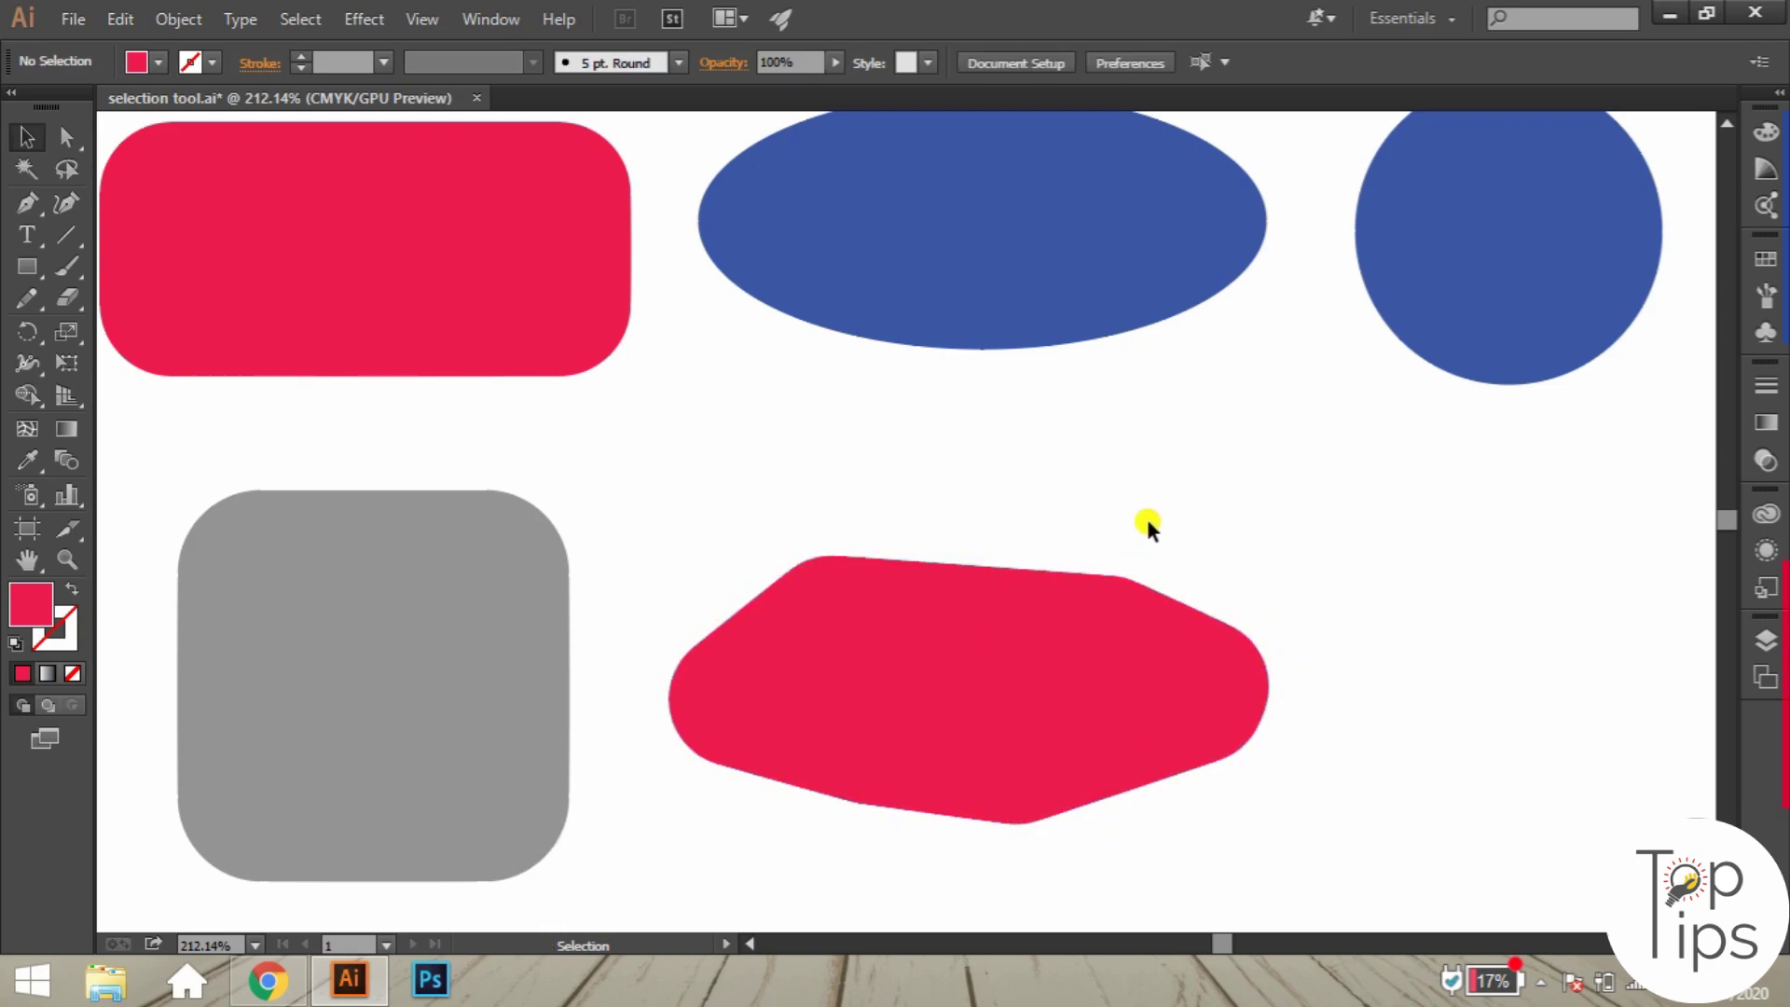
pyautogui.click(1093, 641)
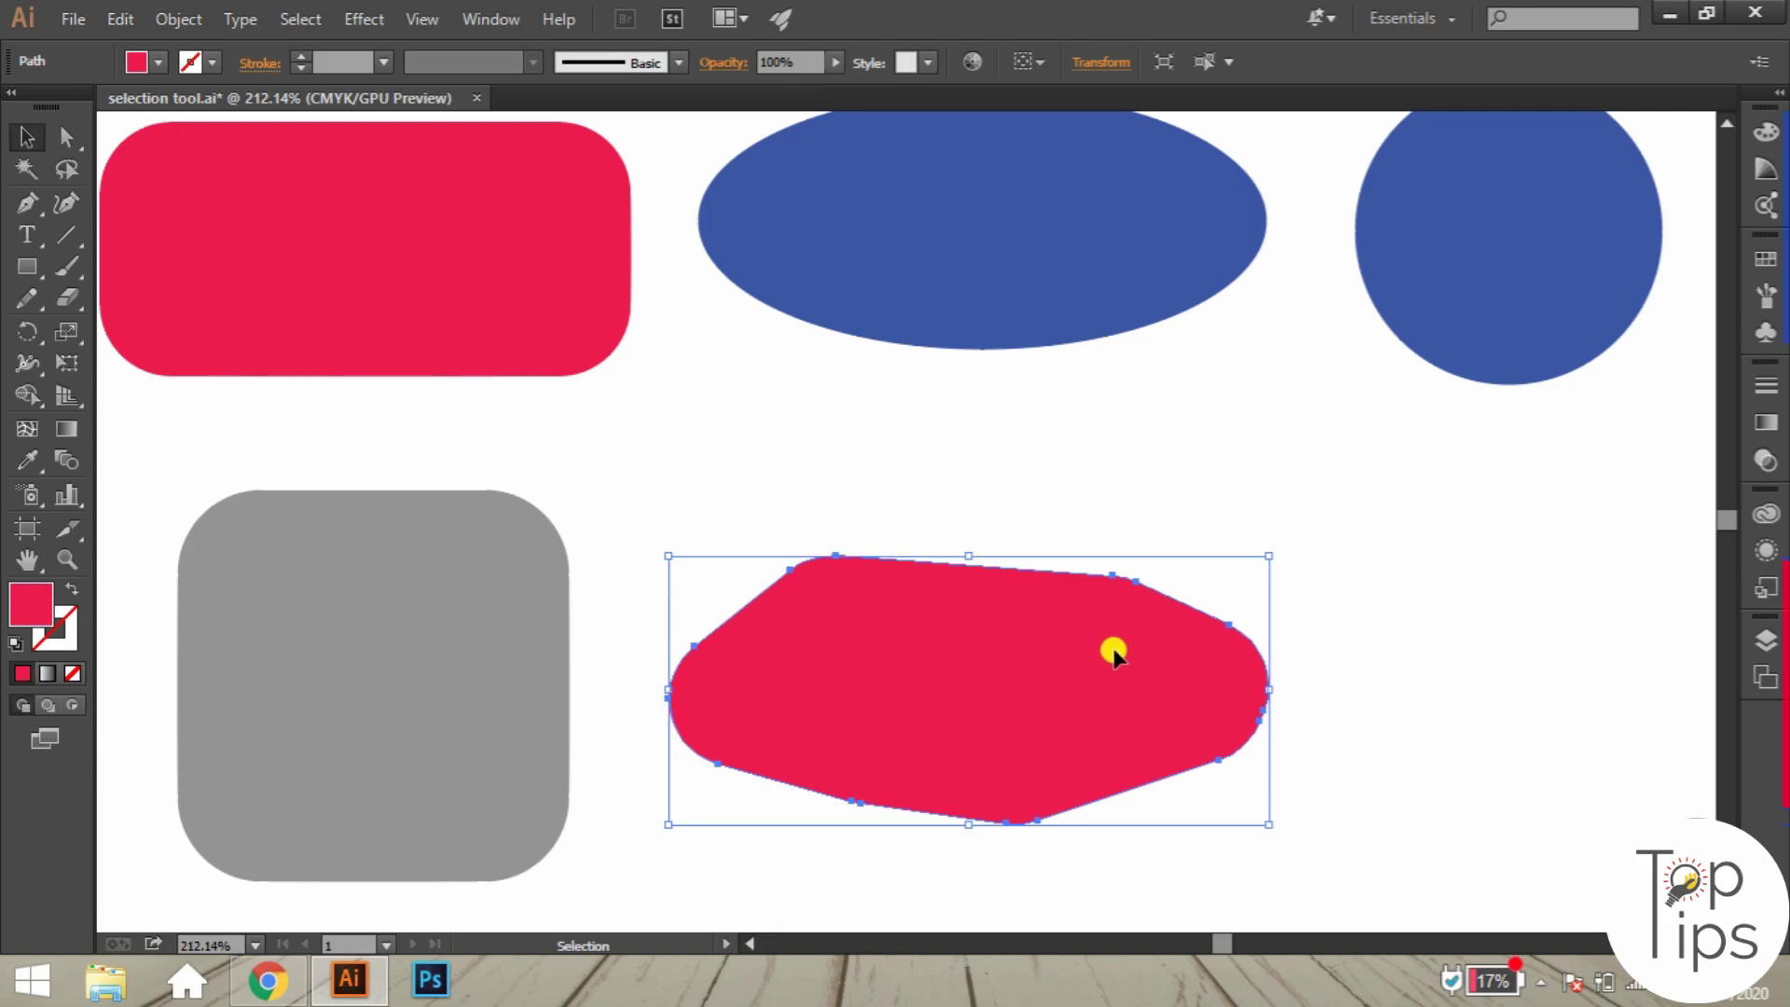
pyautogui.press('z')
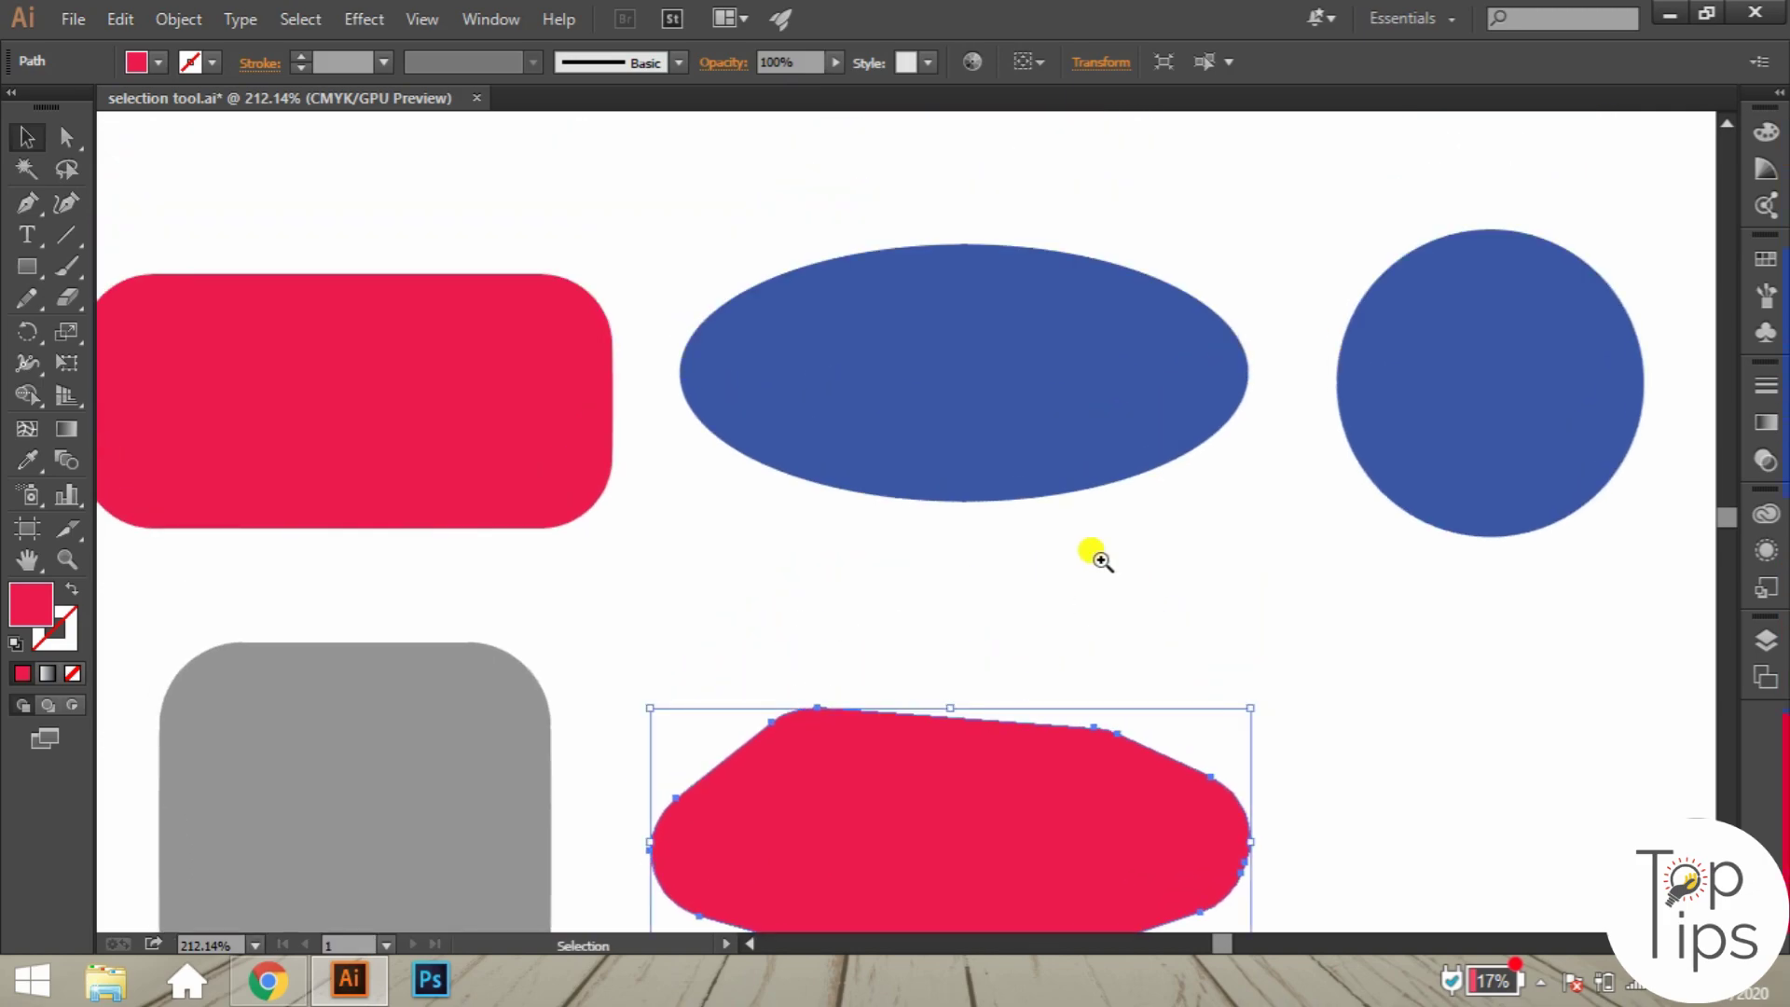
pyautogui.keyDown('alt'); pyautogui.click(977, 630); pyautogui.keyUp('alt')
pyautogui.press('v')
pyautogui.click(992, 261)
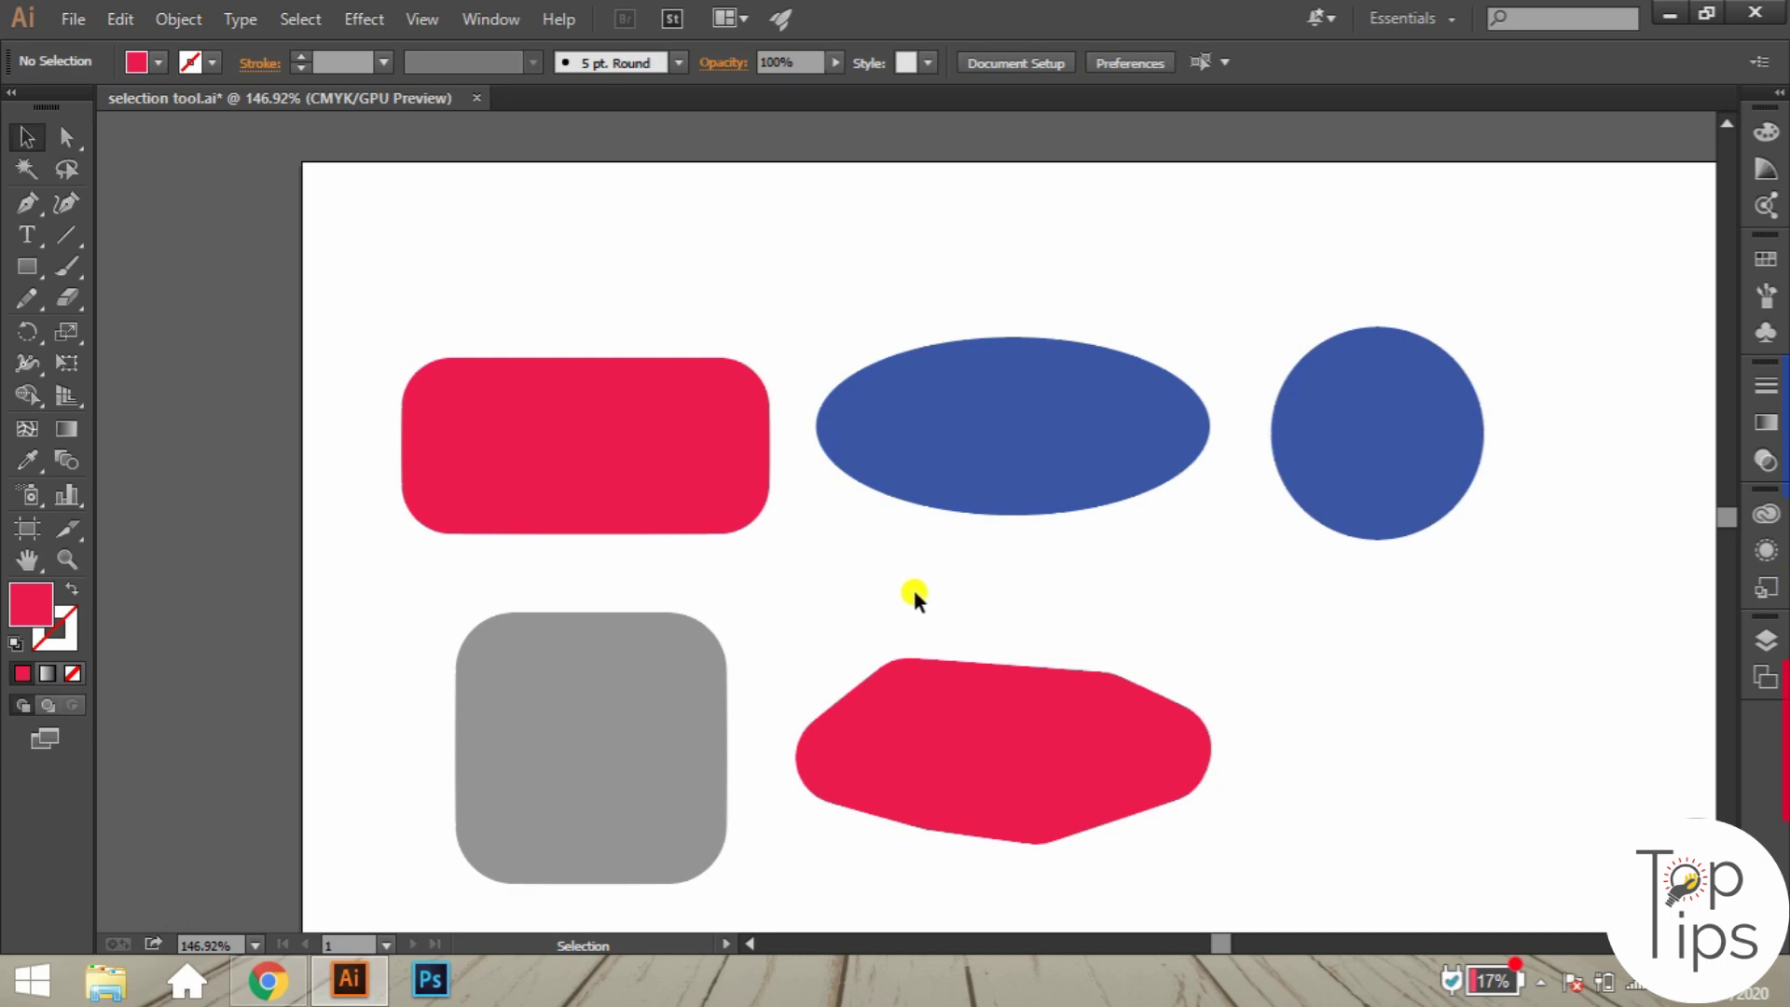
# Try moving the red rounded rectangle down to overlap the blue ellipse, and undo the move.
pyautogui.click(746, 499)
pyautogui.click(600, 351)
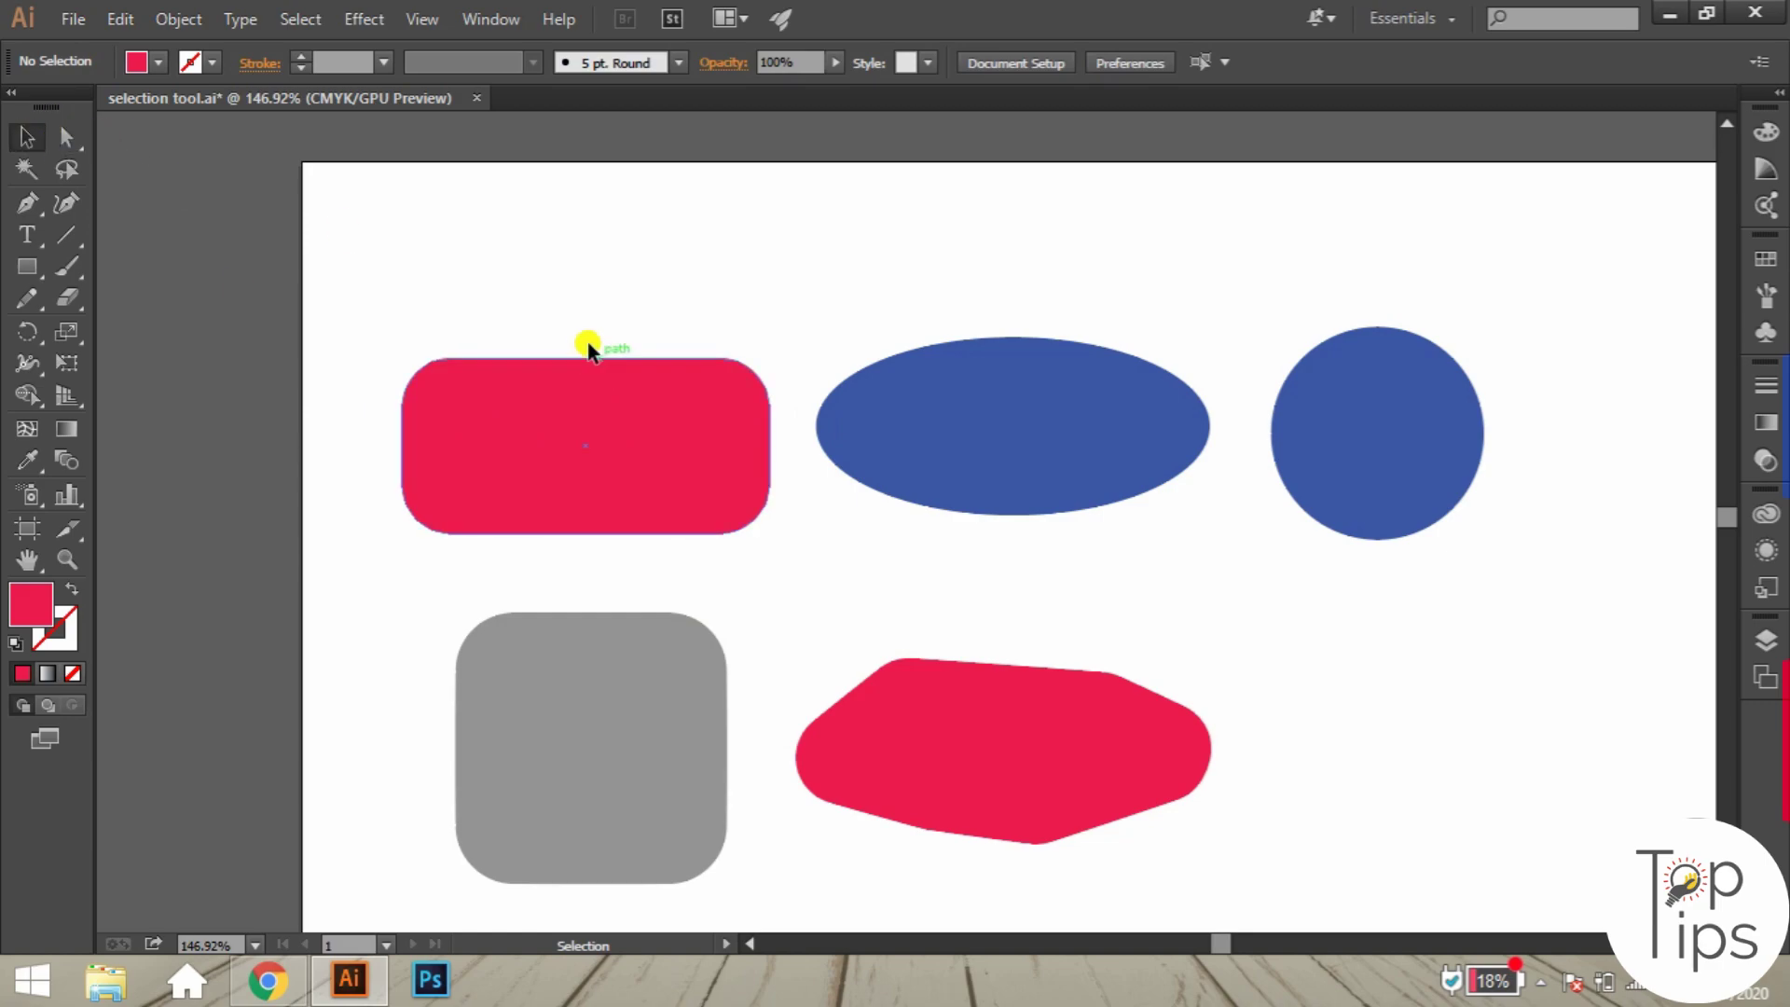
pyautogui.moveTo(548, 404); pyautogui.dragTo(621, 451)
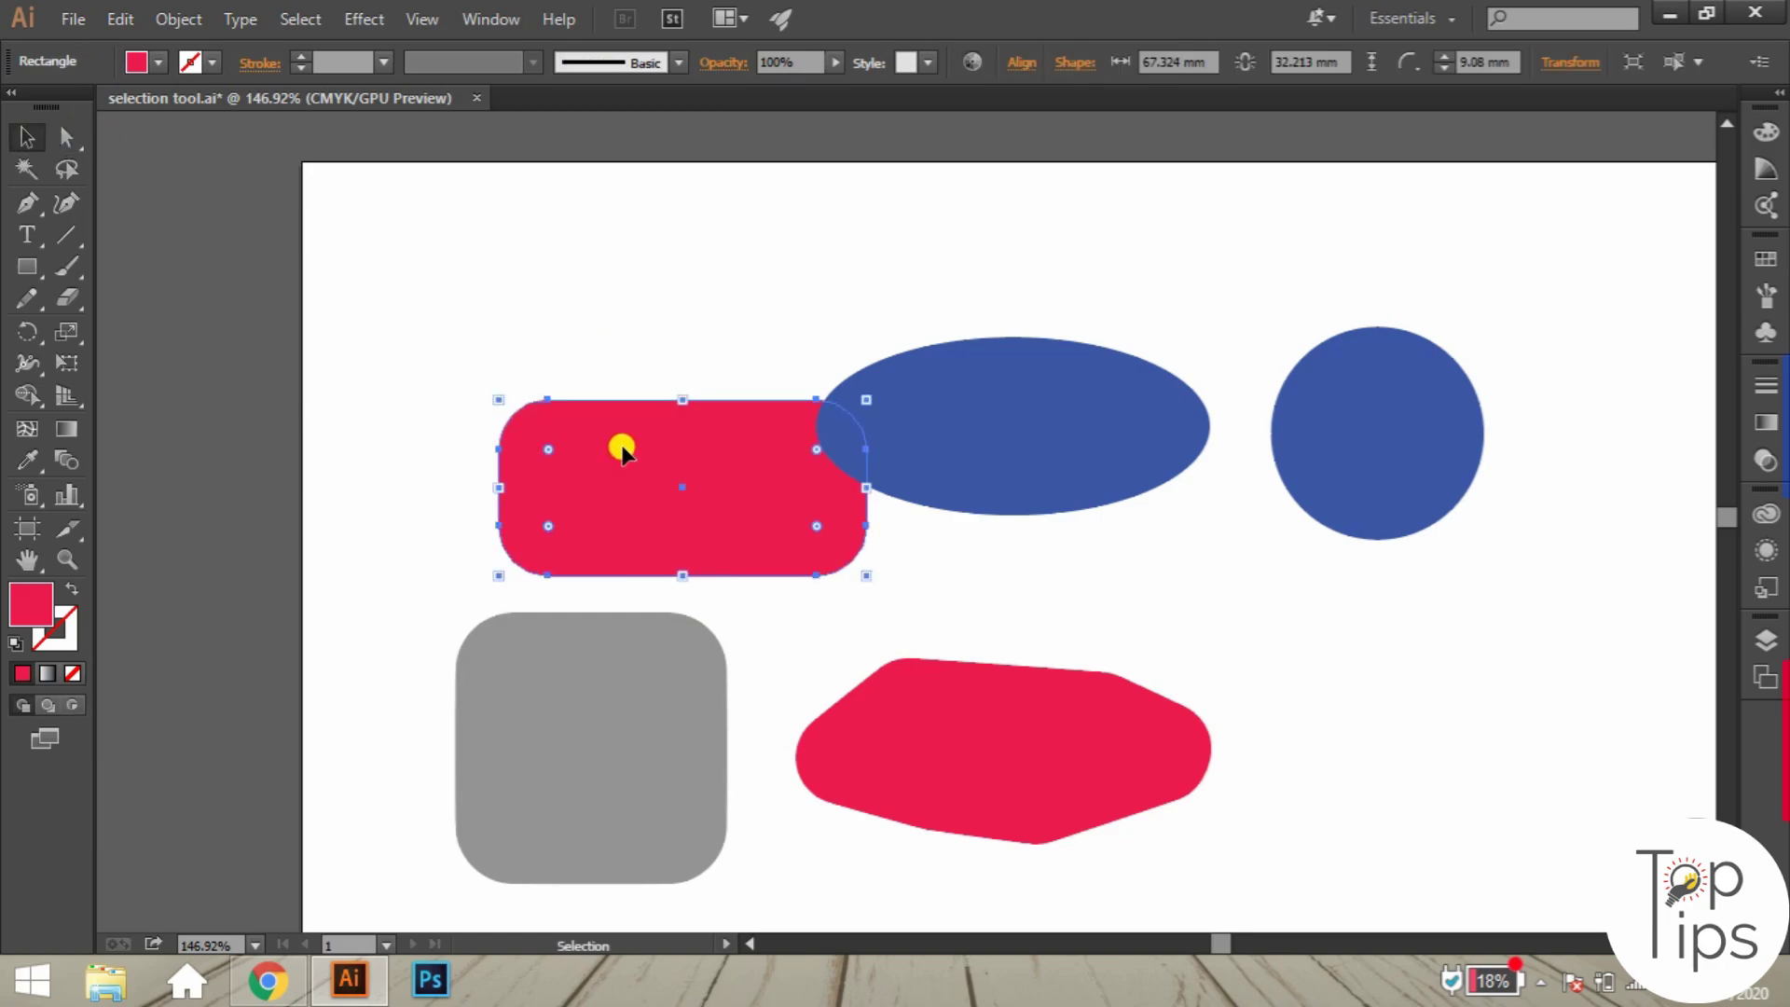
pyautogui.hotkey('ctrl', 'z')
# Move the red rounded rectangle to overlap the blue ellipse's left end, and shift the red polygon up and to the right.
pyautogui.click(545, 303)
pyautogui.moveTo(513, 393); pyautogui.dragTo(612, 454)
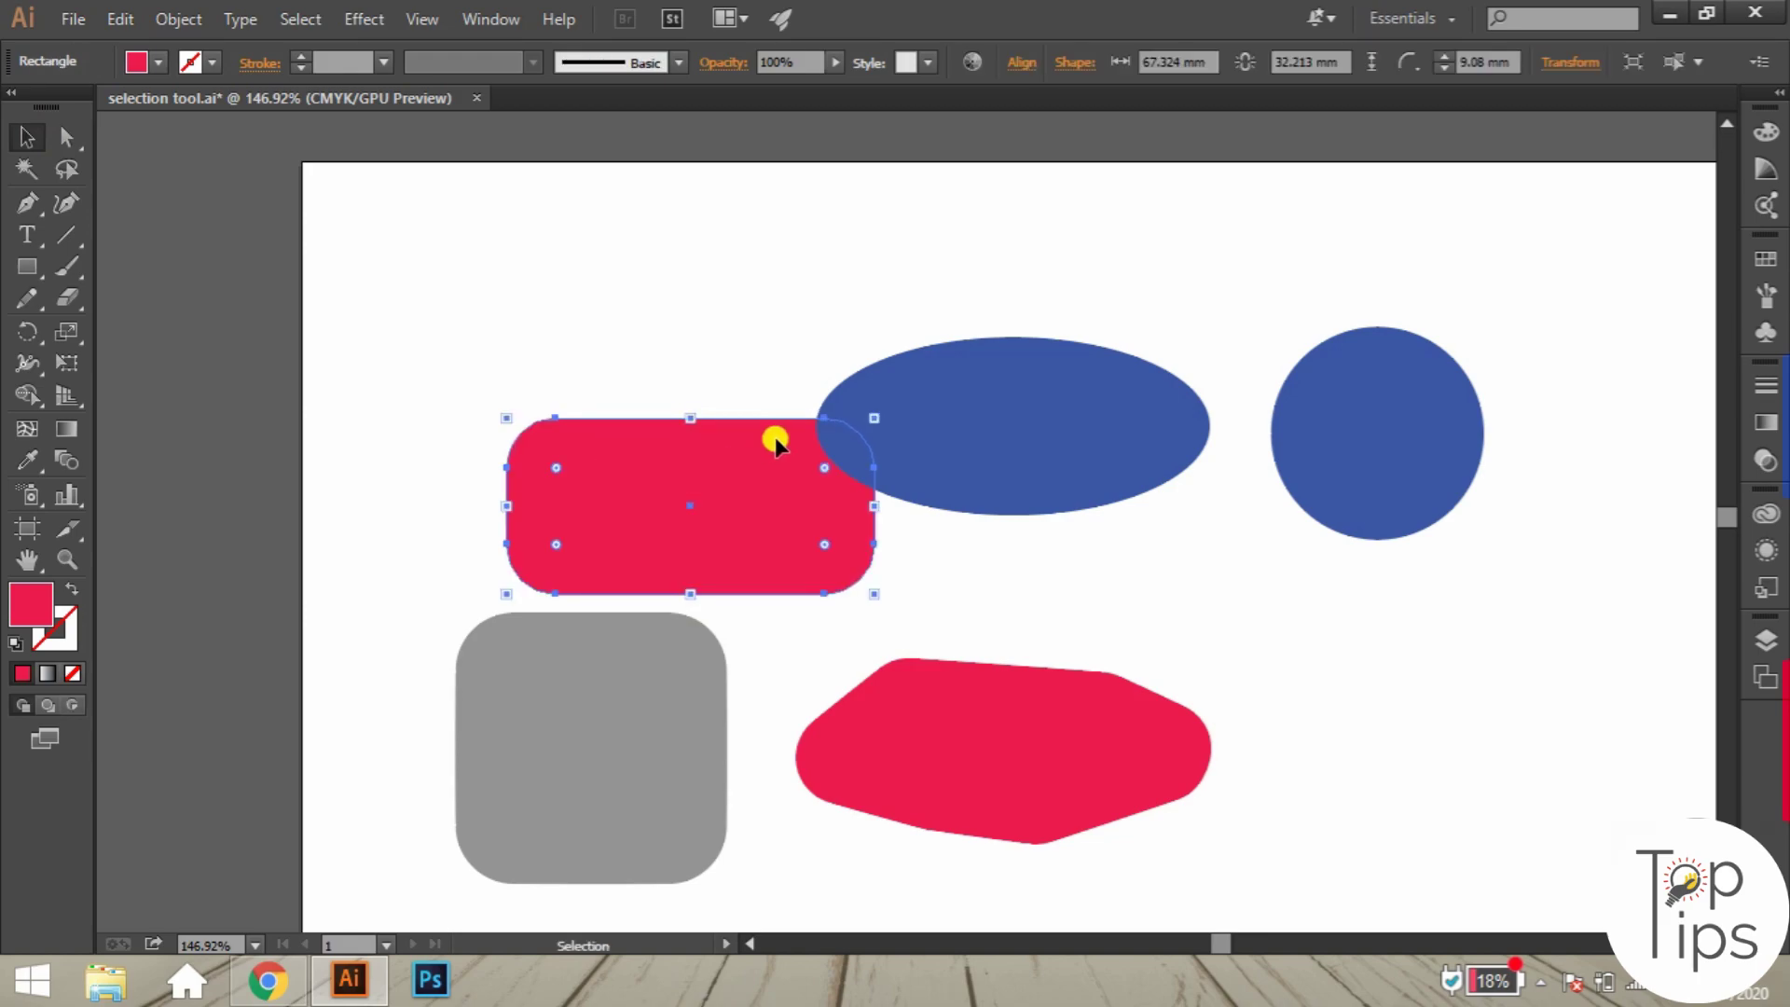
pyautogui.moveTo(962, 743); pyautogui.dragTo(1114, 650)
# Move the gray rounded square 50 mm horizontally and 50 mm vertically using exact values, and undo the move.
pyautogui.scroll(-5, 618, 487)
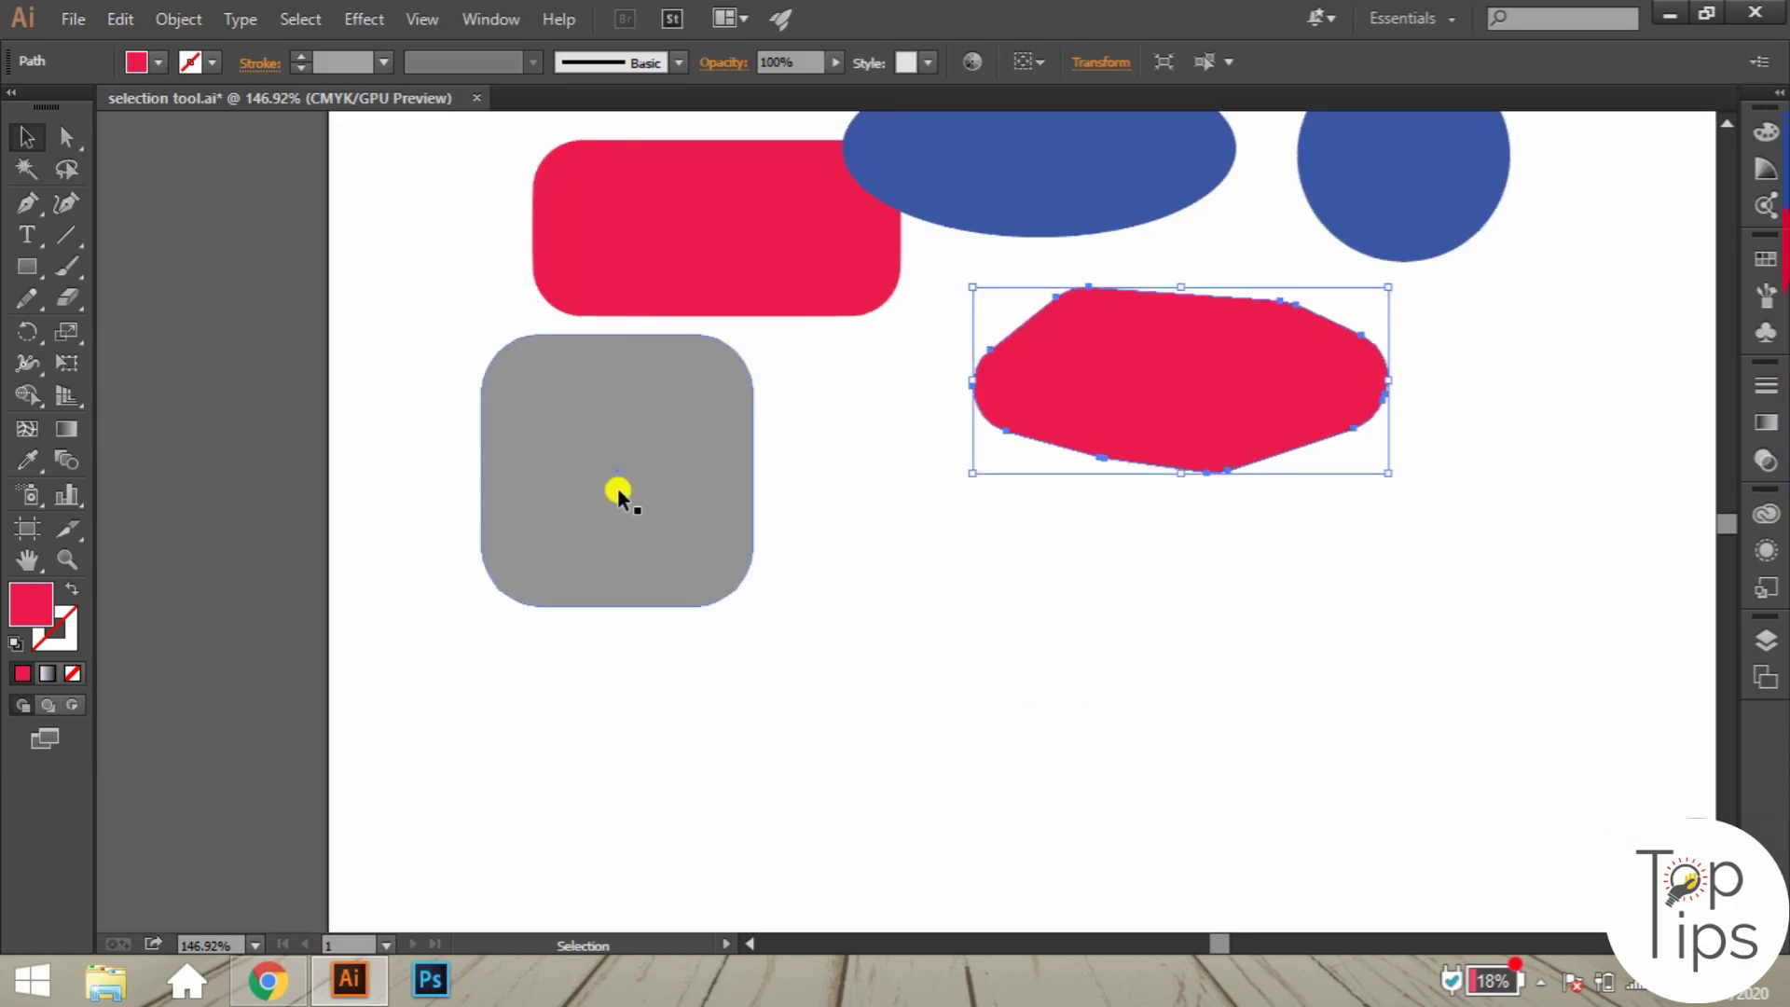
pyautogui.click(619, 466)
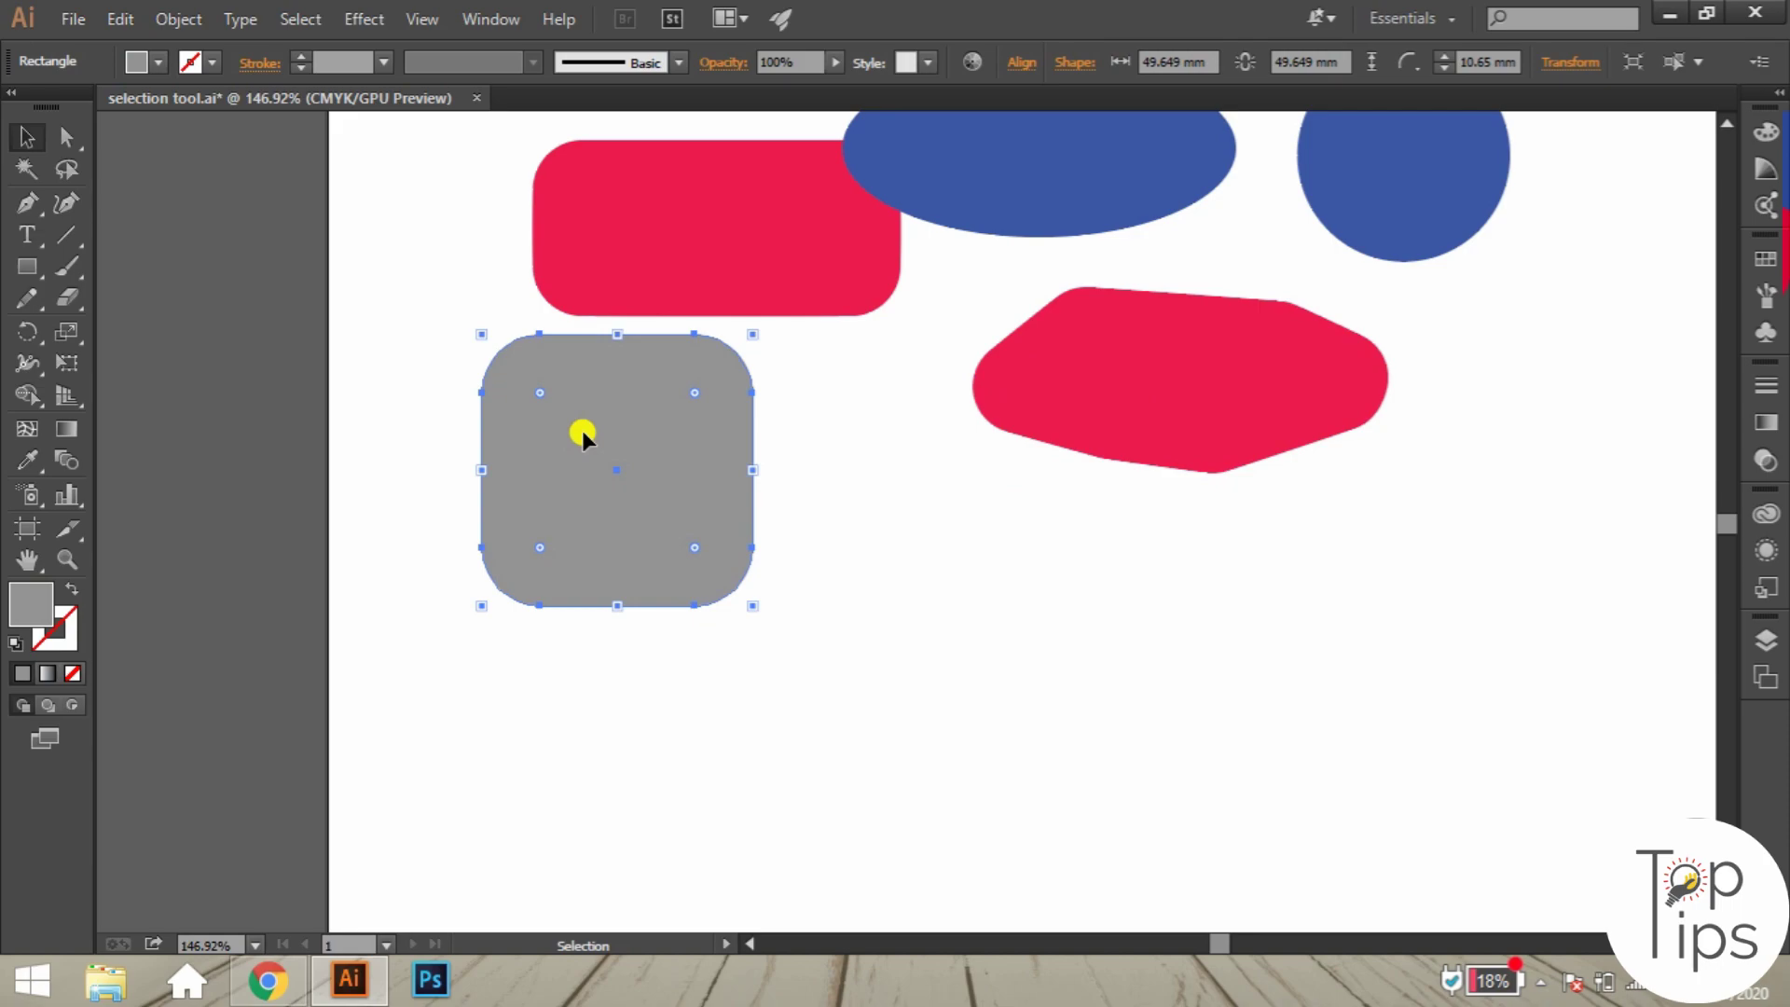
pyautogui.press('Return')
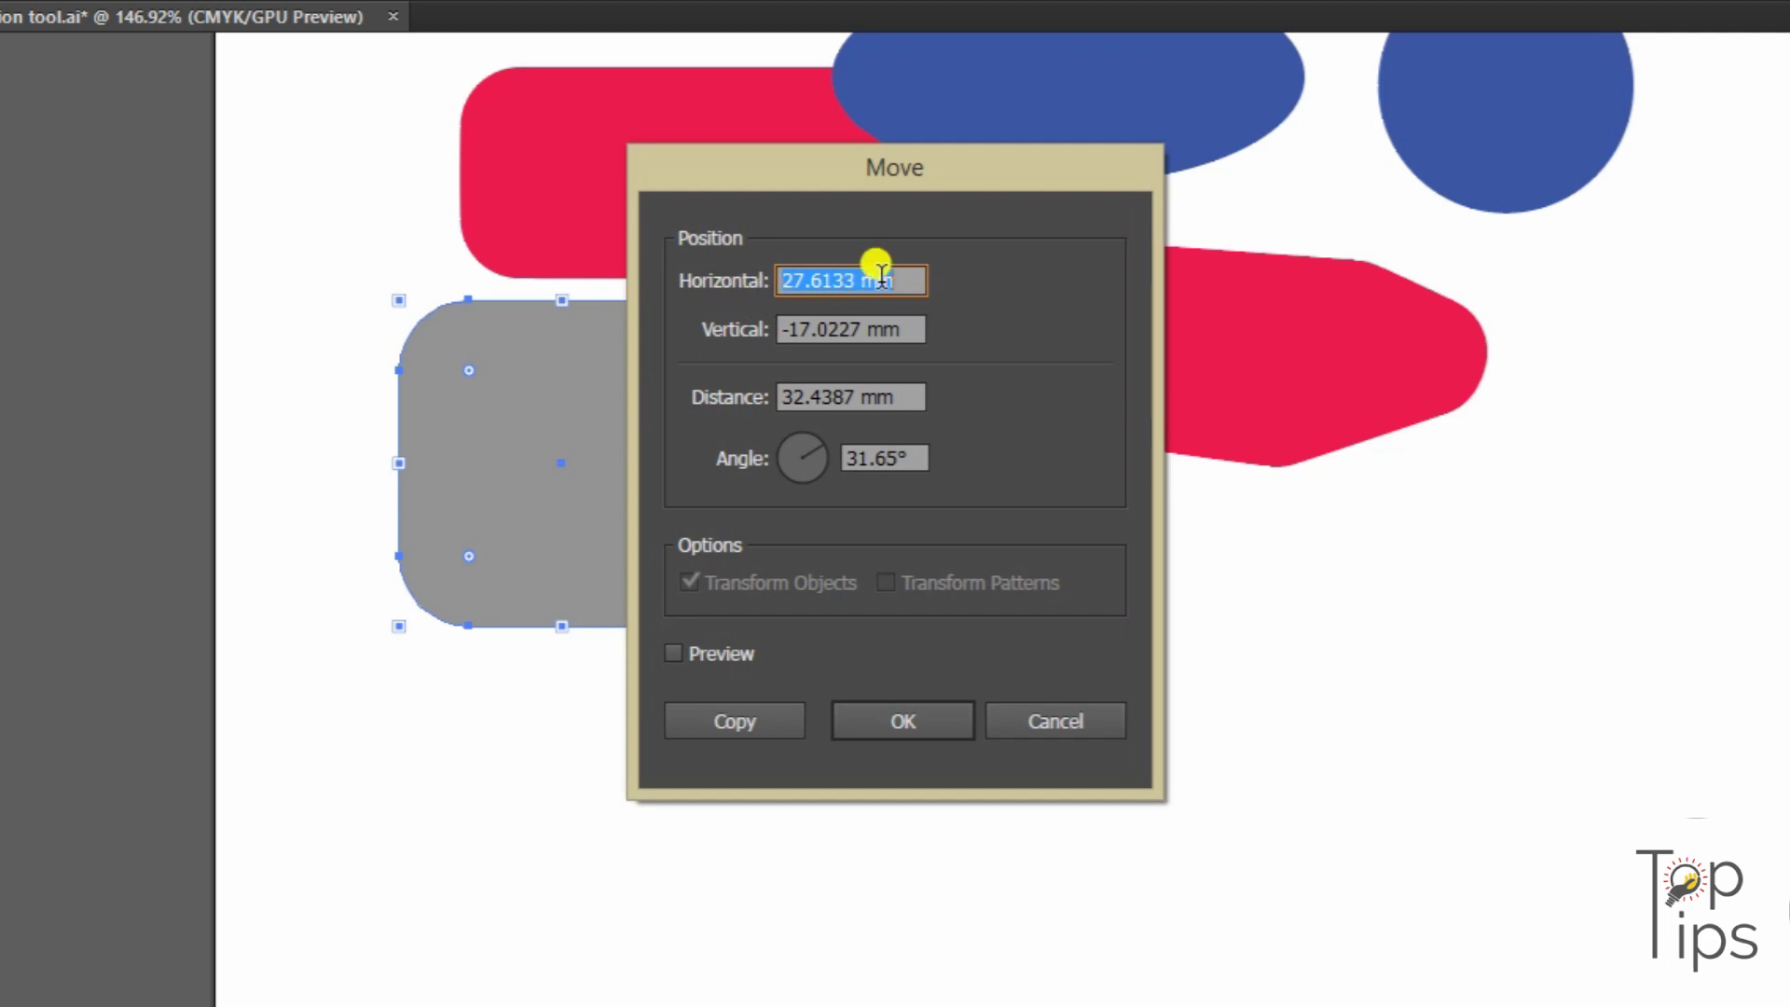
pyautogui.write('50')
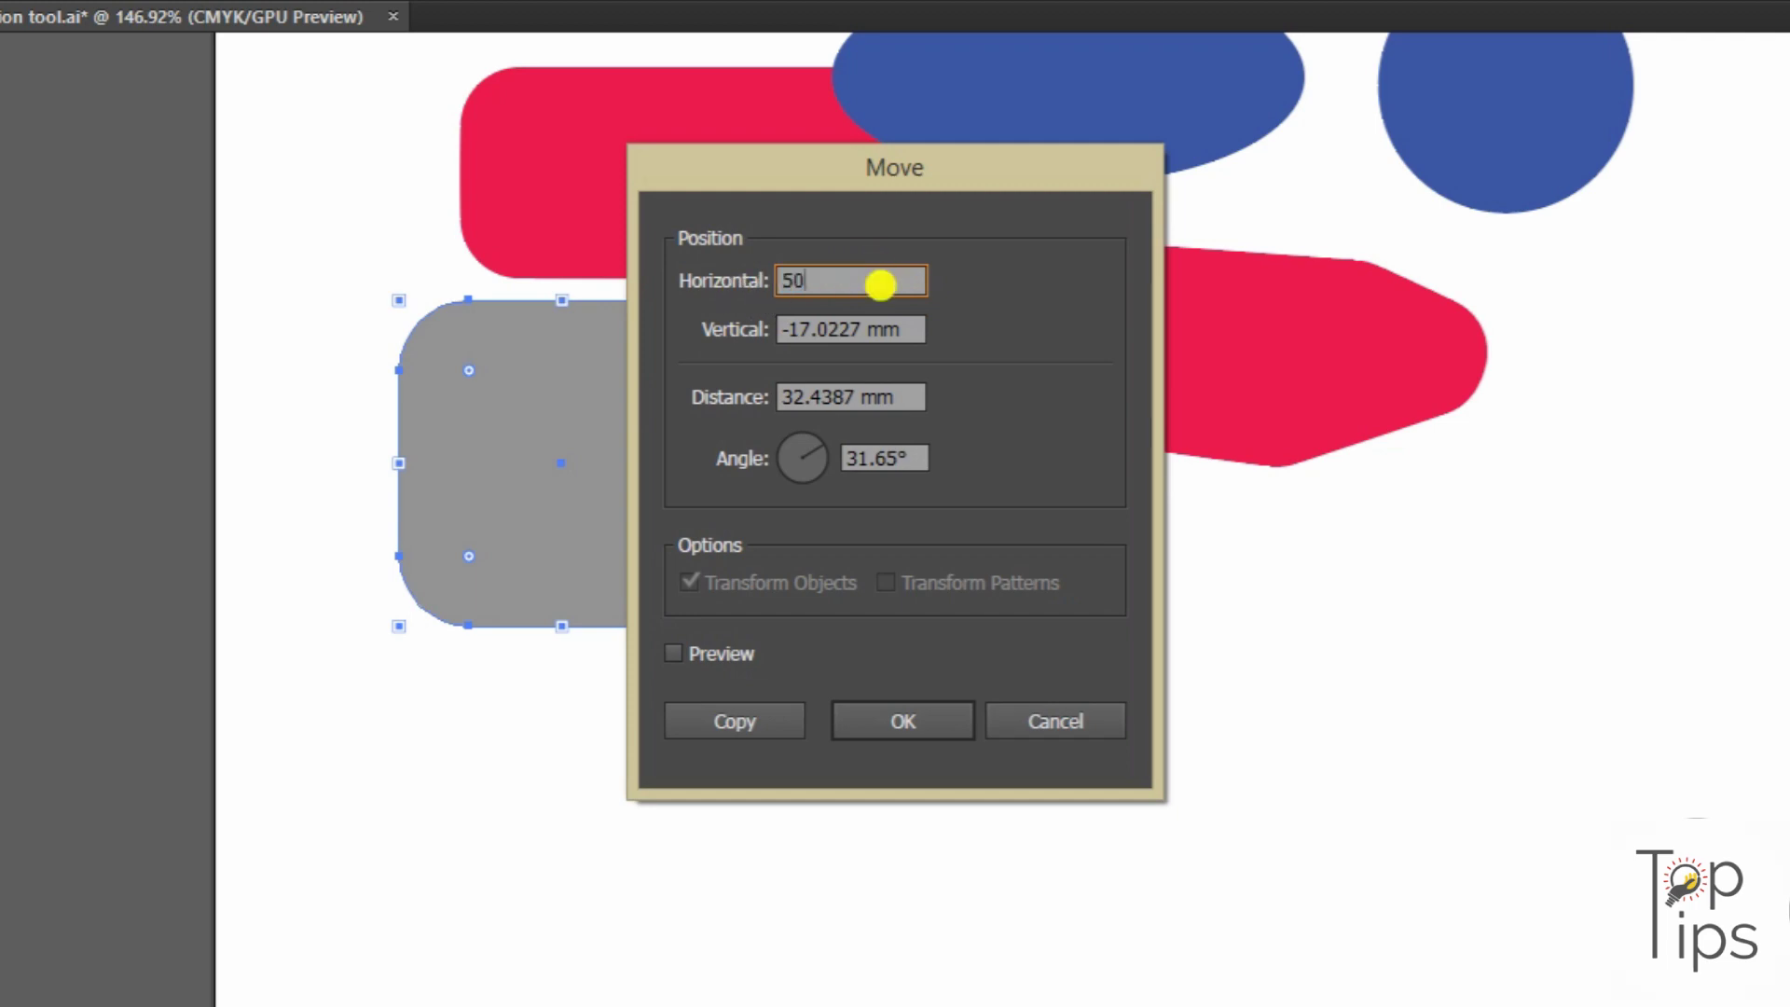
pyautogui.press('Tab')
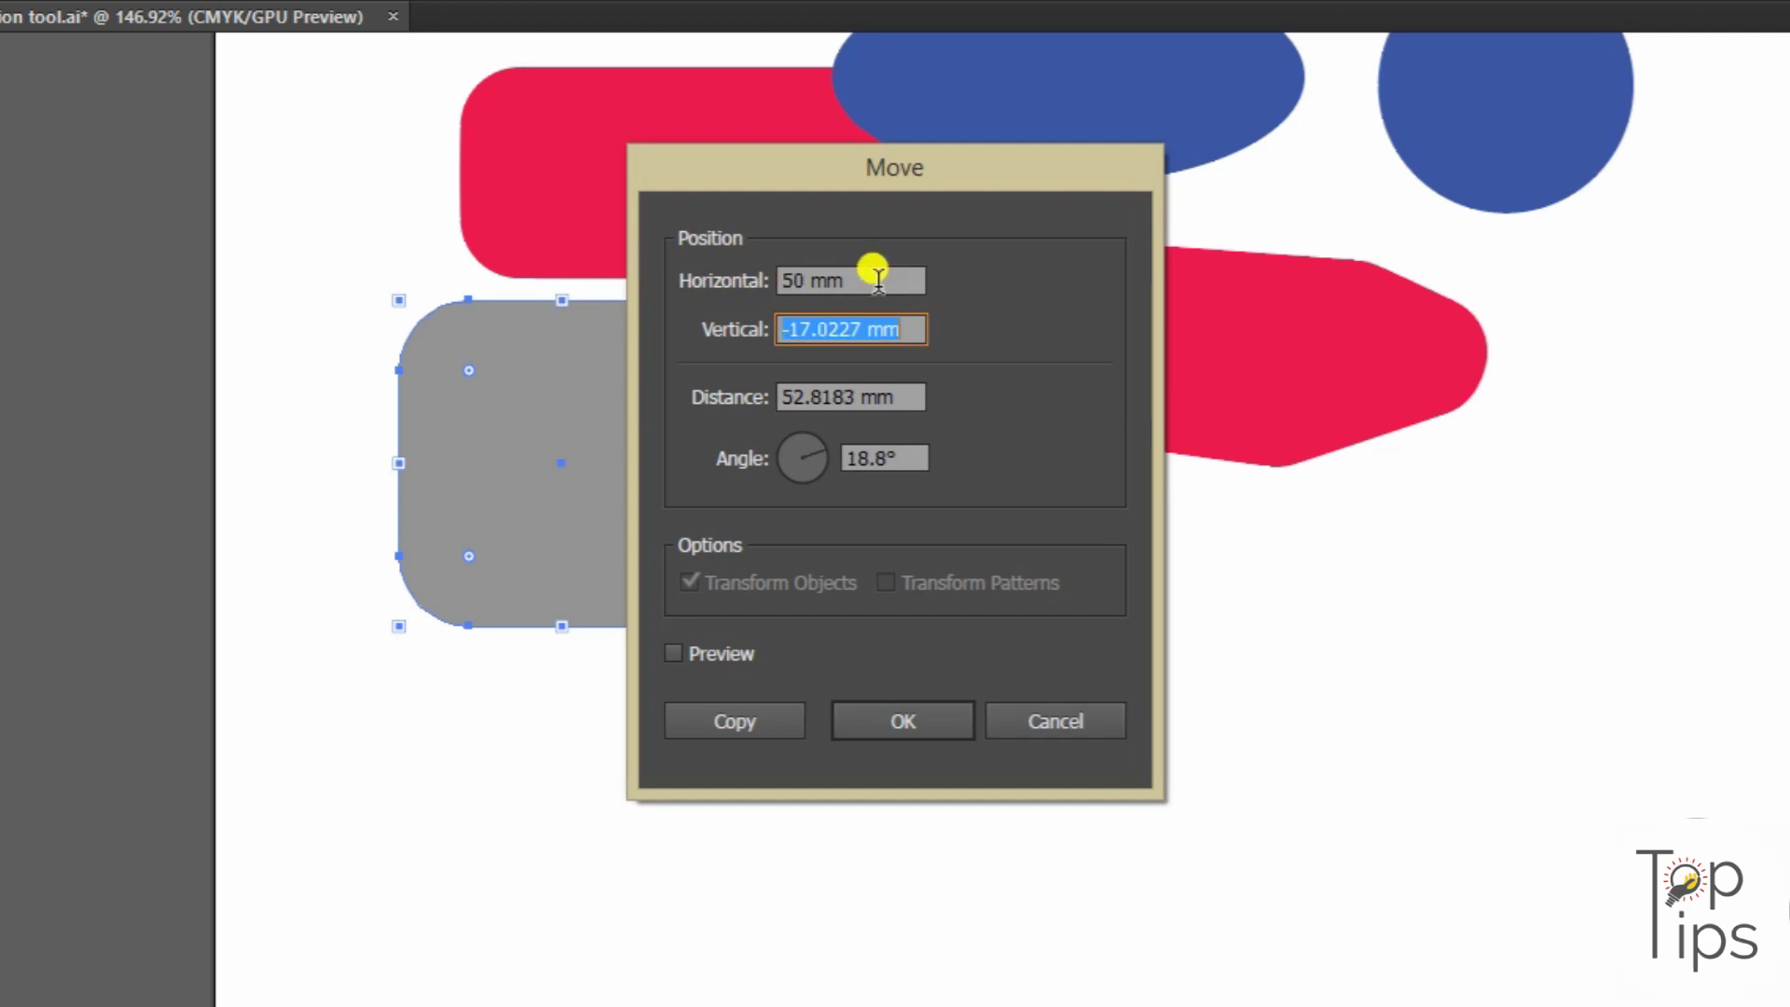
pyautogui.write('50')
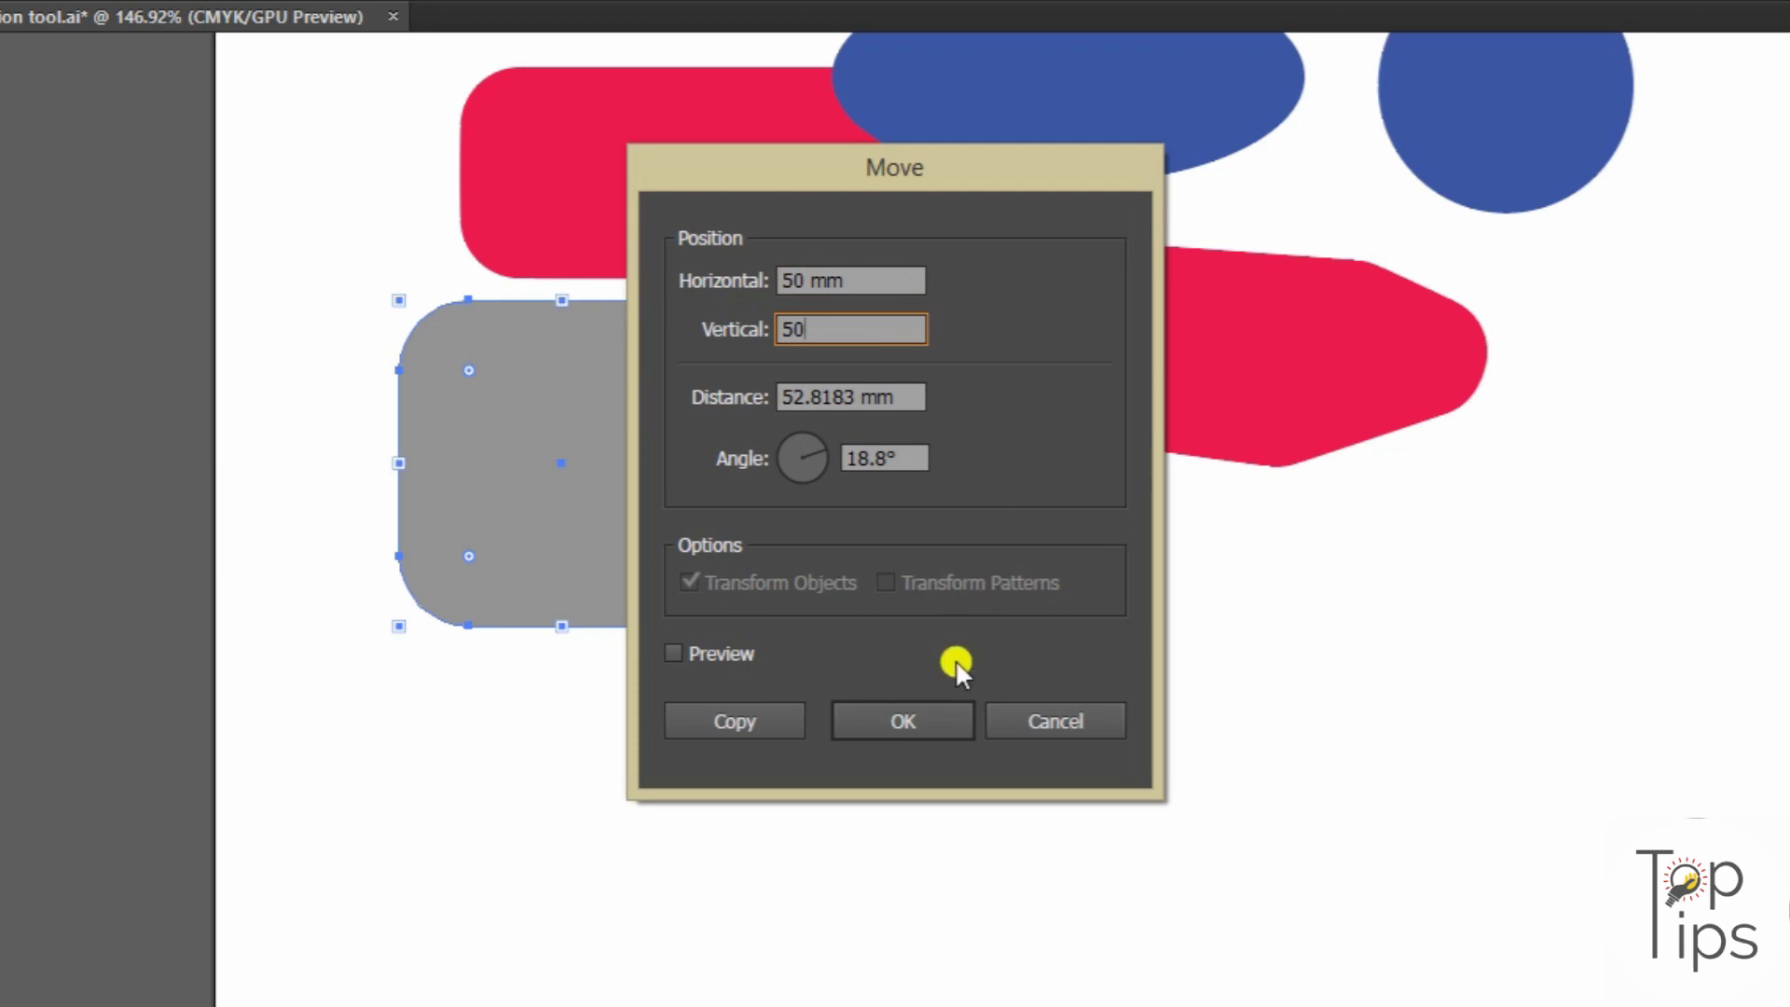
pyautogui.click(921, 720)
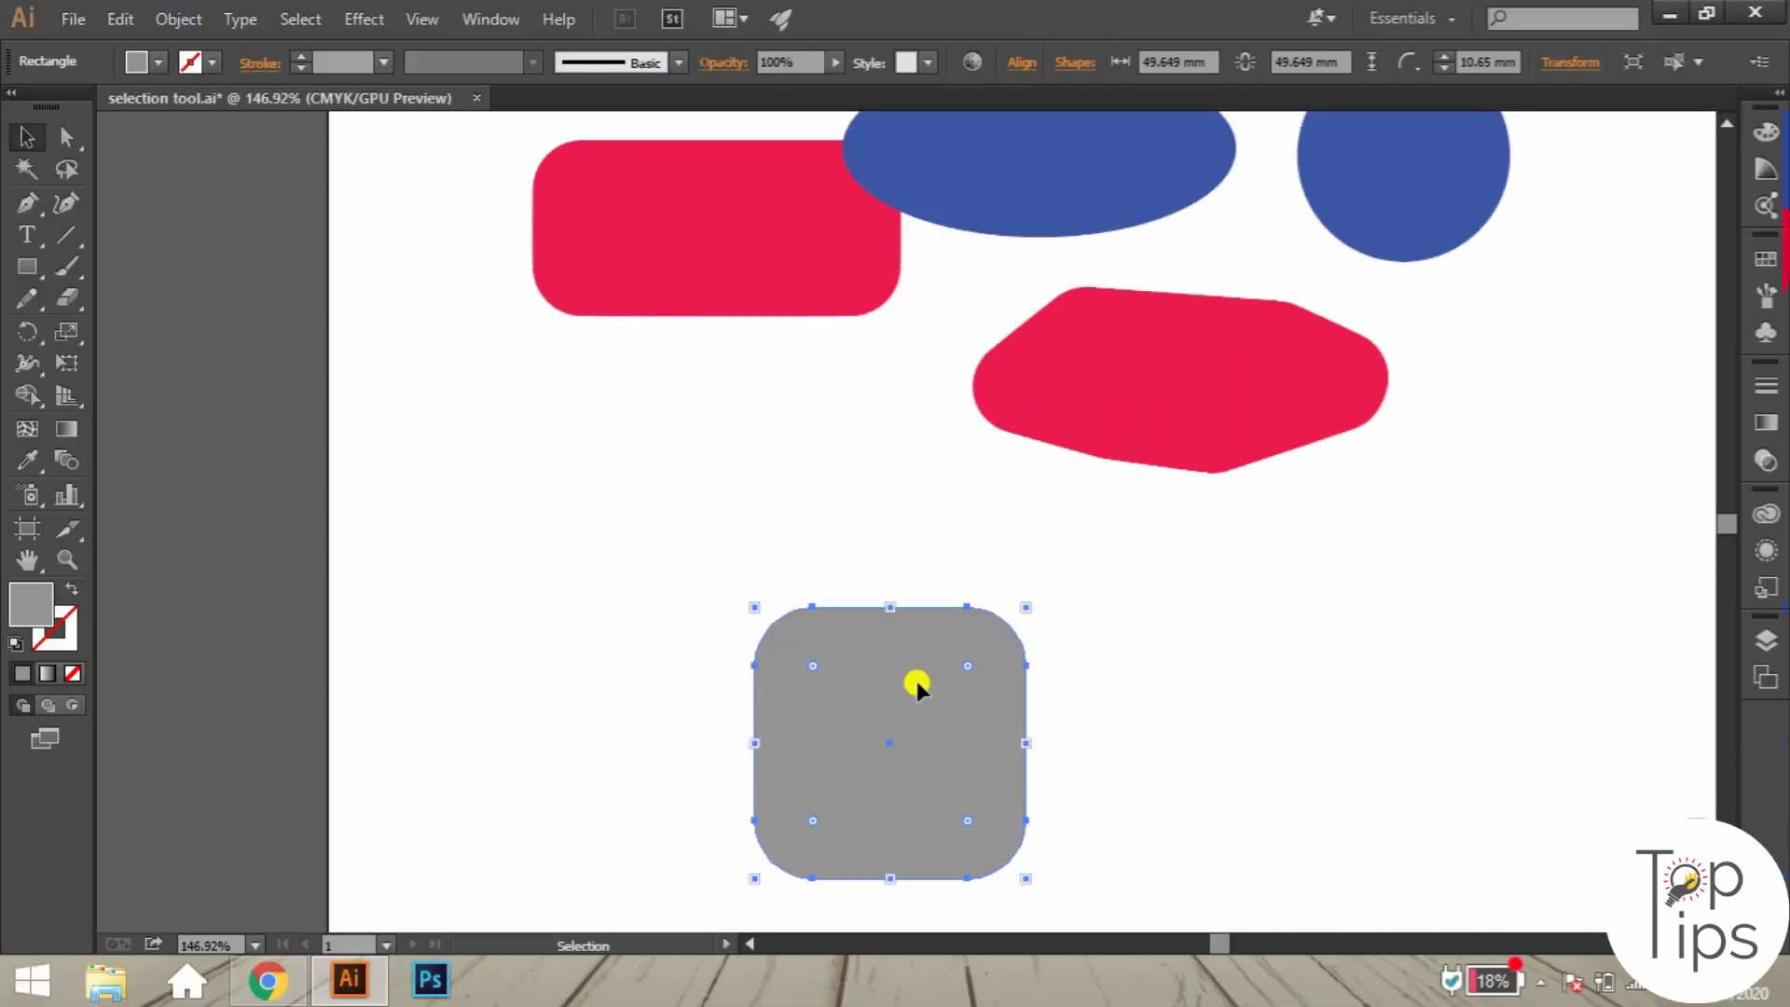
pyautogui.hotkey('ctrl', 'z')
# Place a copy of the gray rounded square offset 50 mm horizontally and 50 mm vertically, and deselect it.
pyautogui.press('Return')
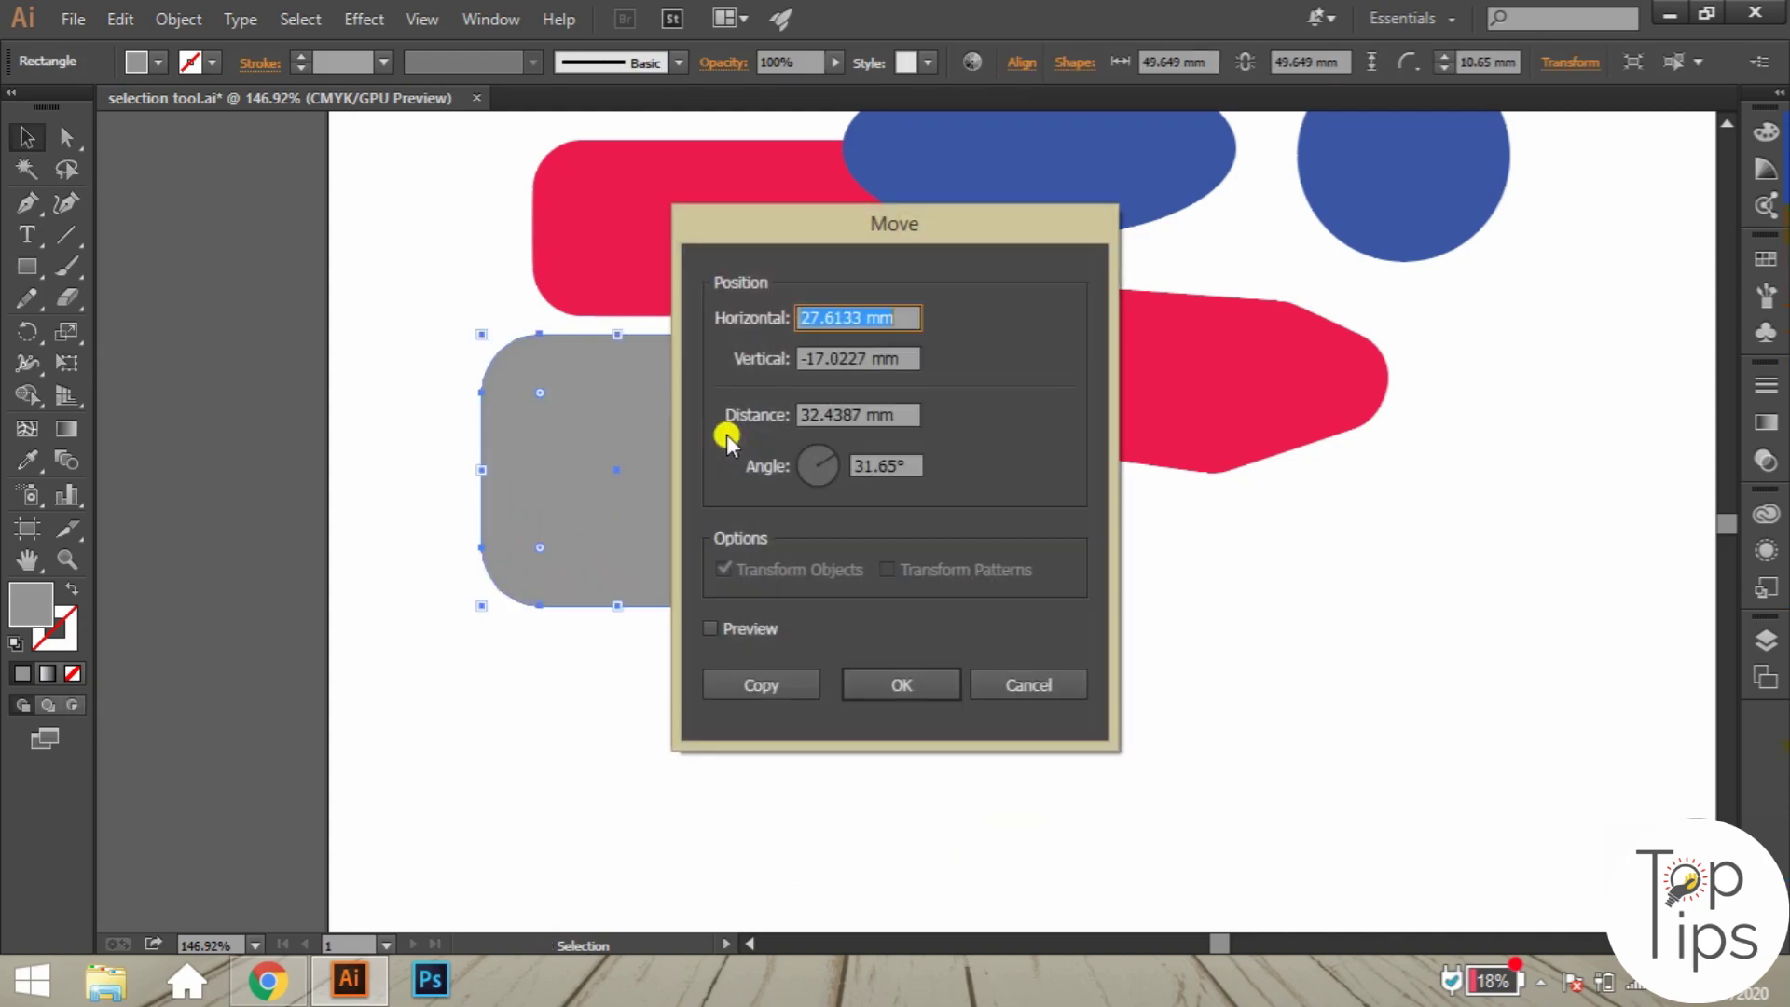
pyautogui.write('50')
pyautogui.press('Tab')
pyautogui.write('5')
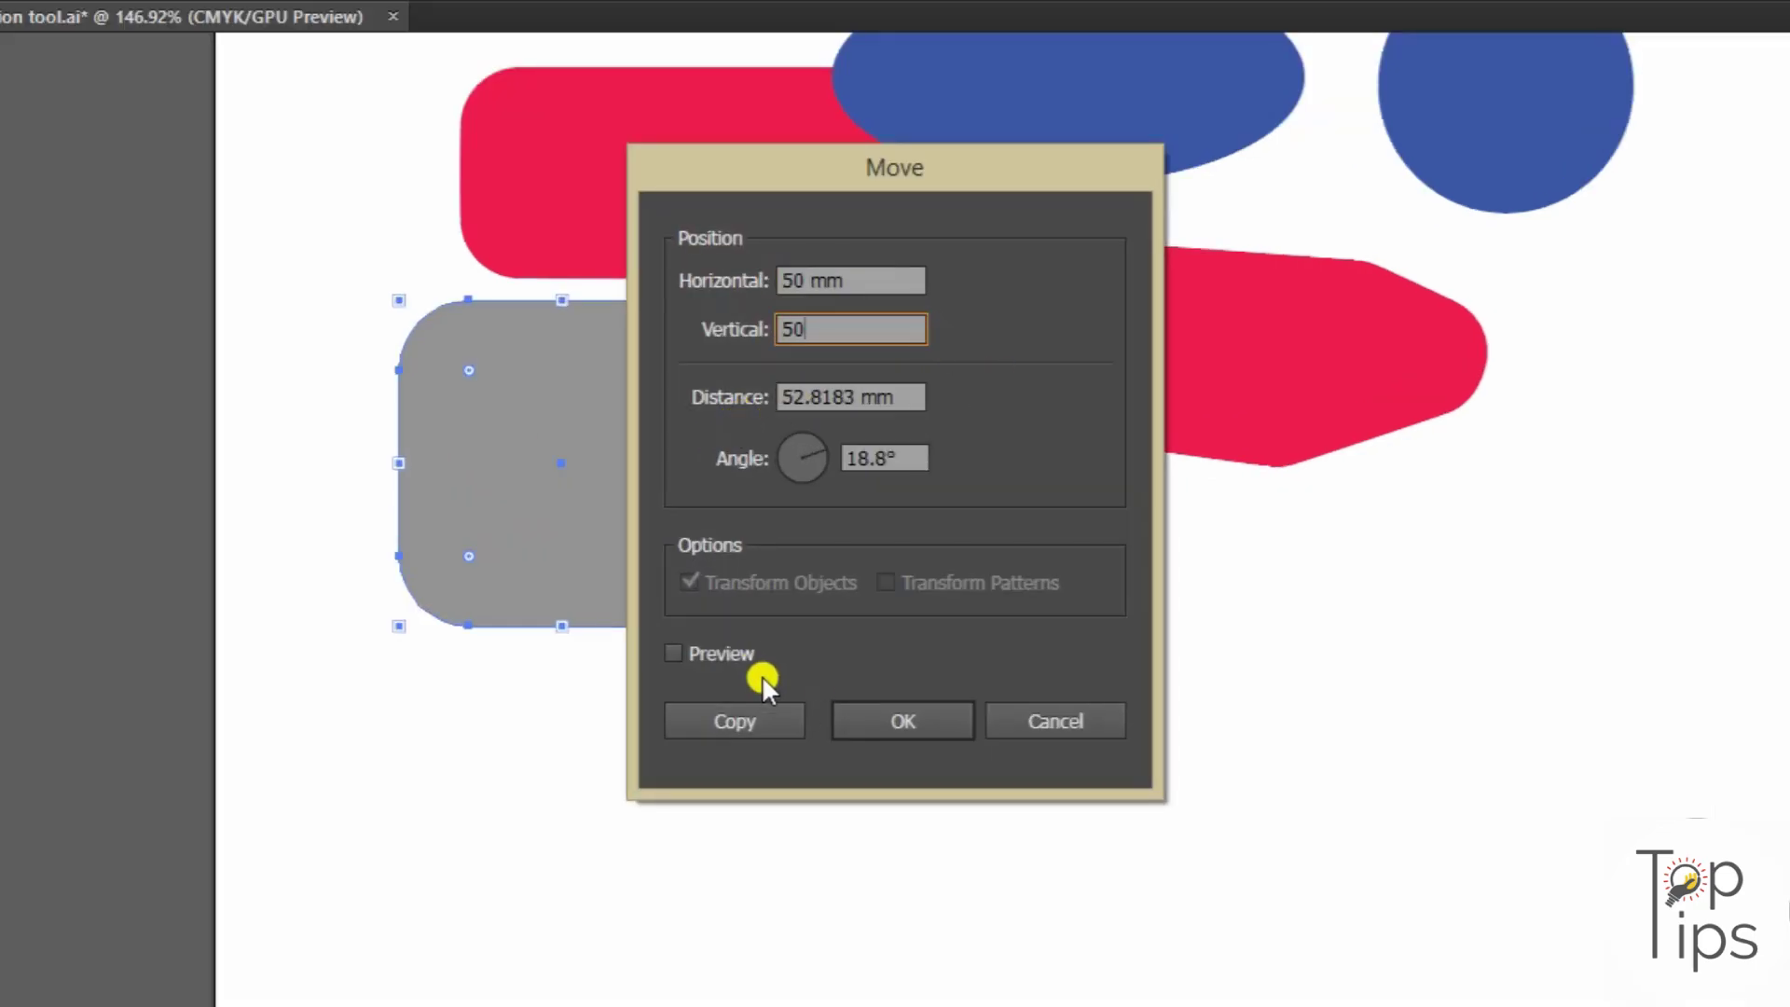
pyautogui.click(746, 658)
pyautogui.click(748, 725)
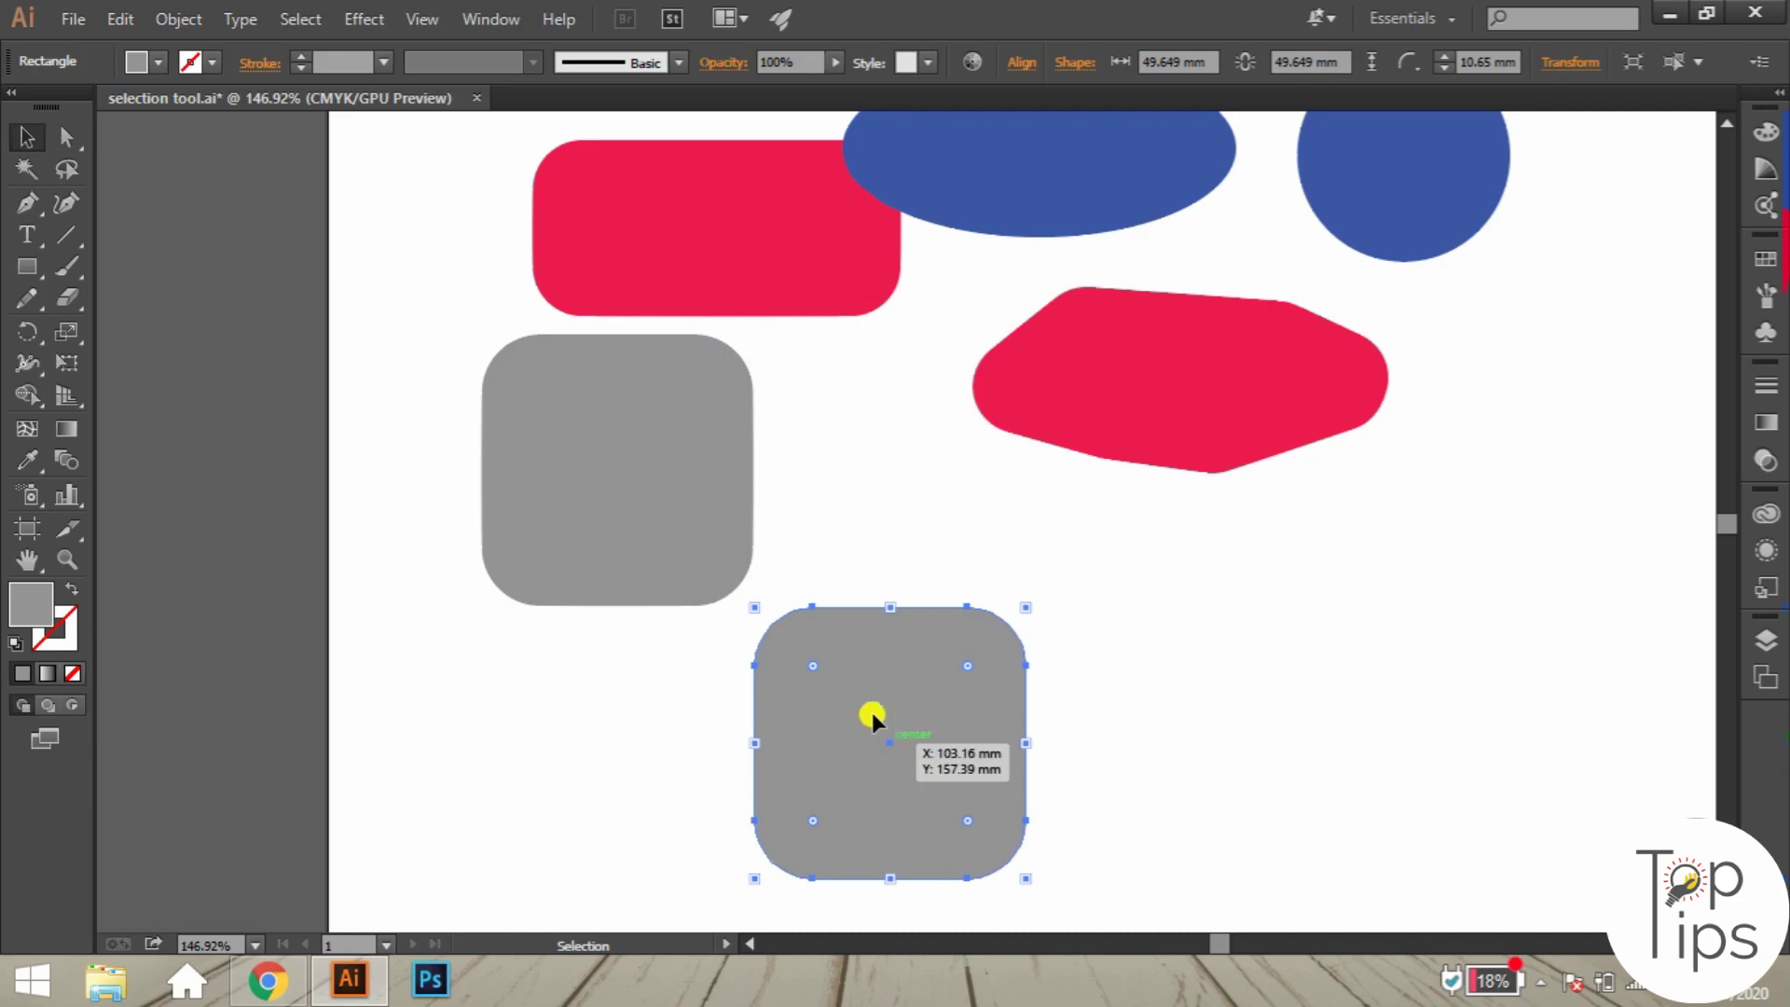
pyautogui.click(759, 584)
# Rotate the lower copy of the gray rounded square freehand from its upper-right corner.
pyautogui.moveTo(1035, 592); pyautogui.dragTo(1051, 395)
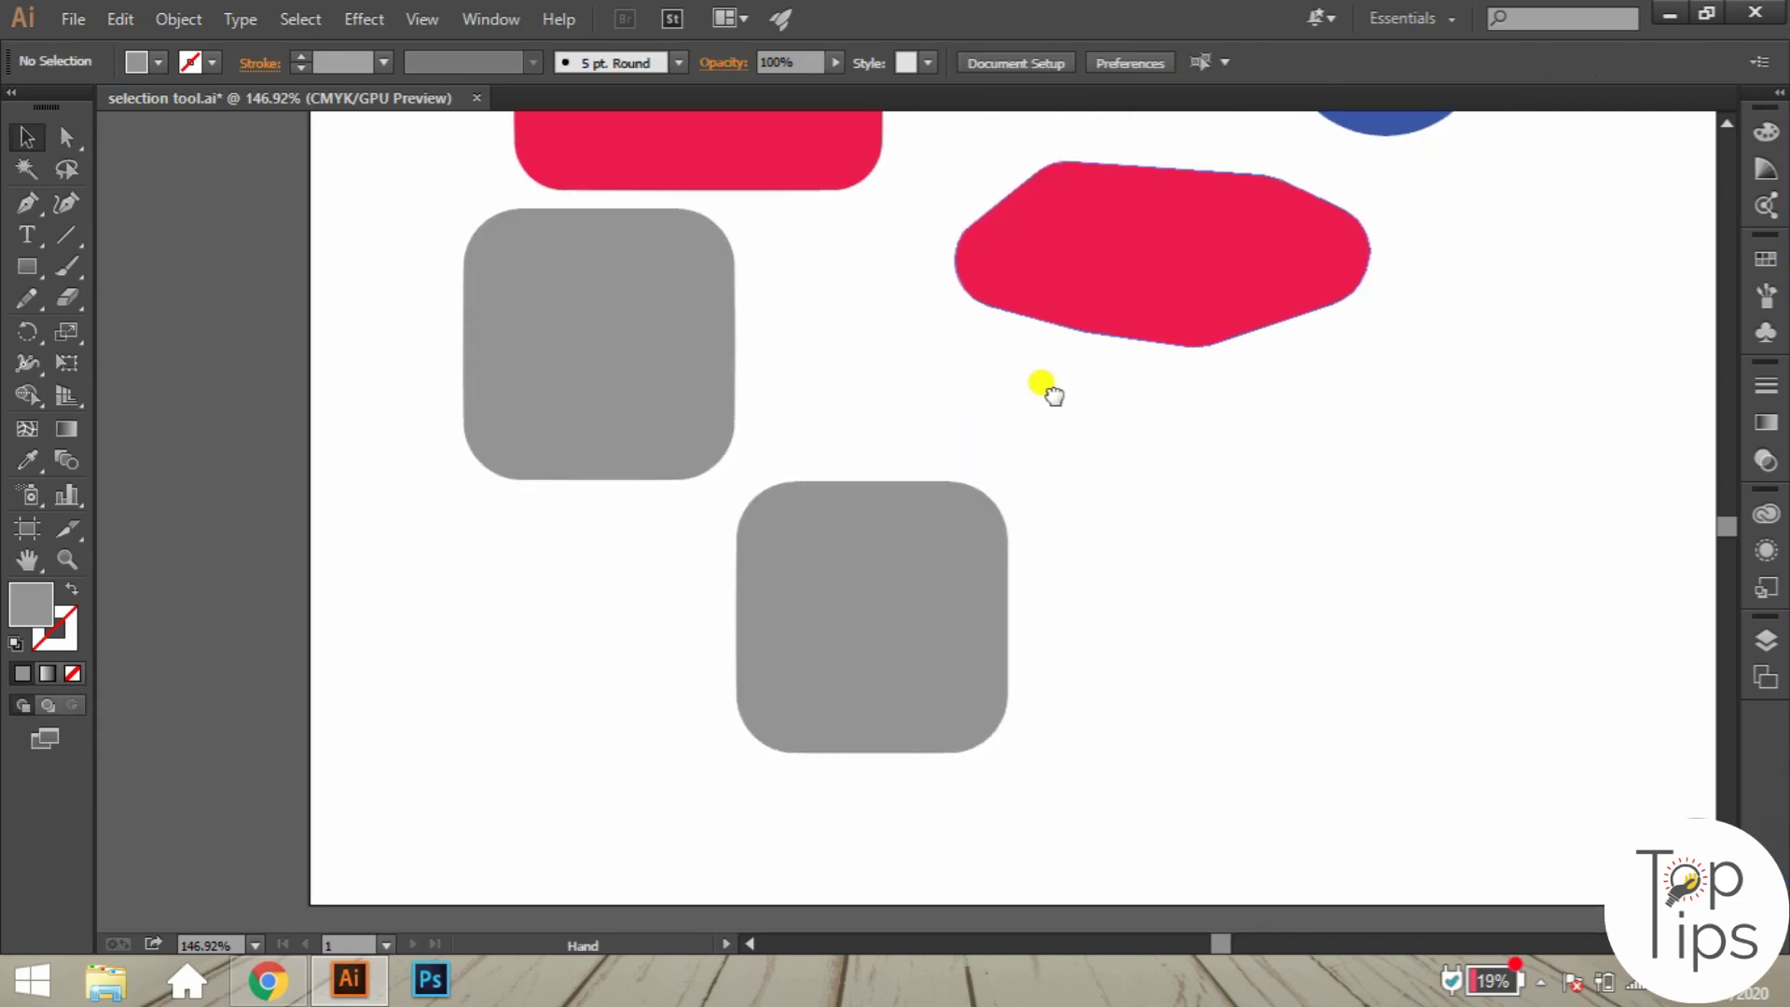
pyautogui.click(915, 582)
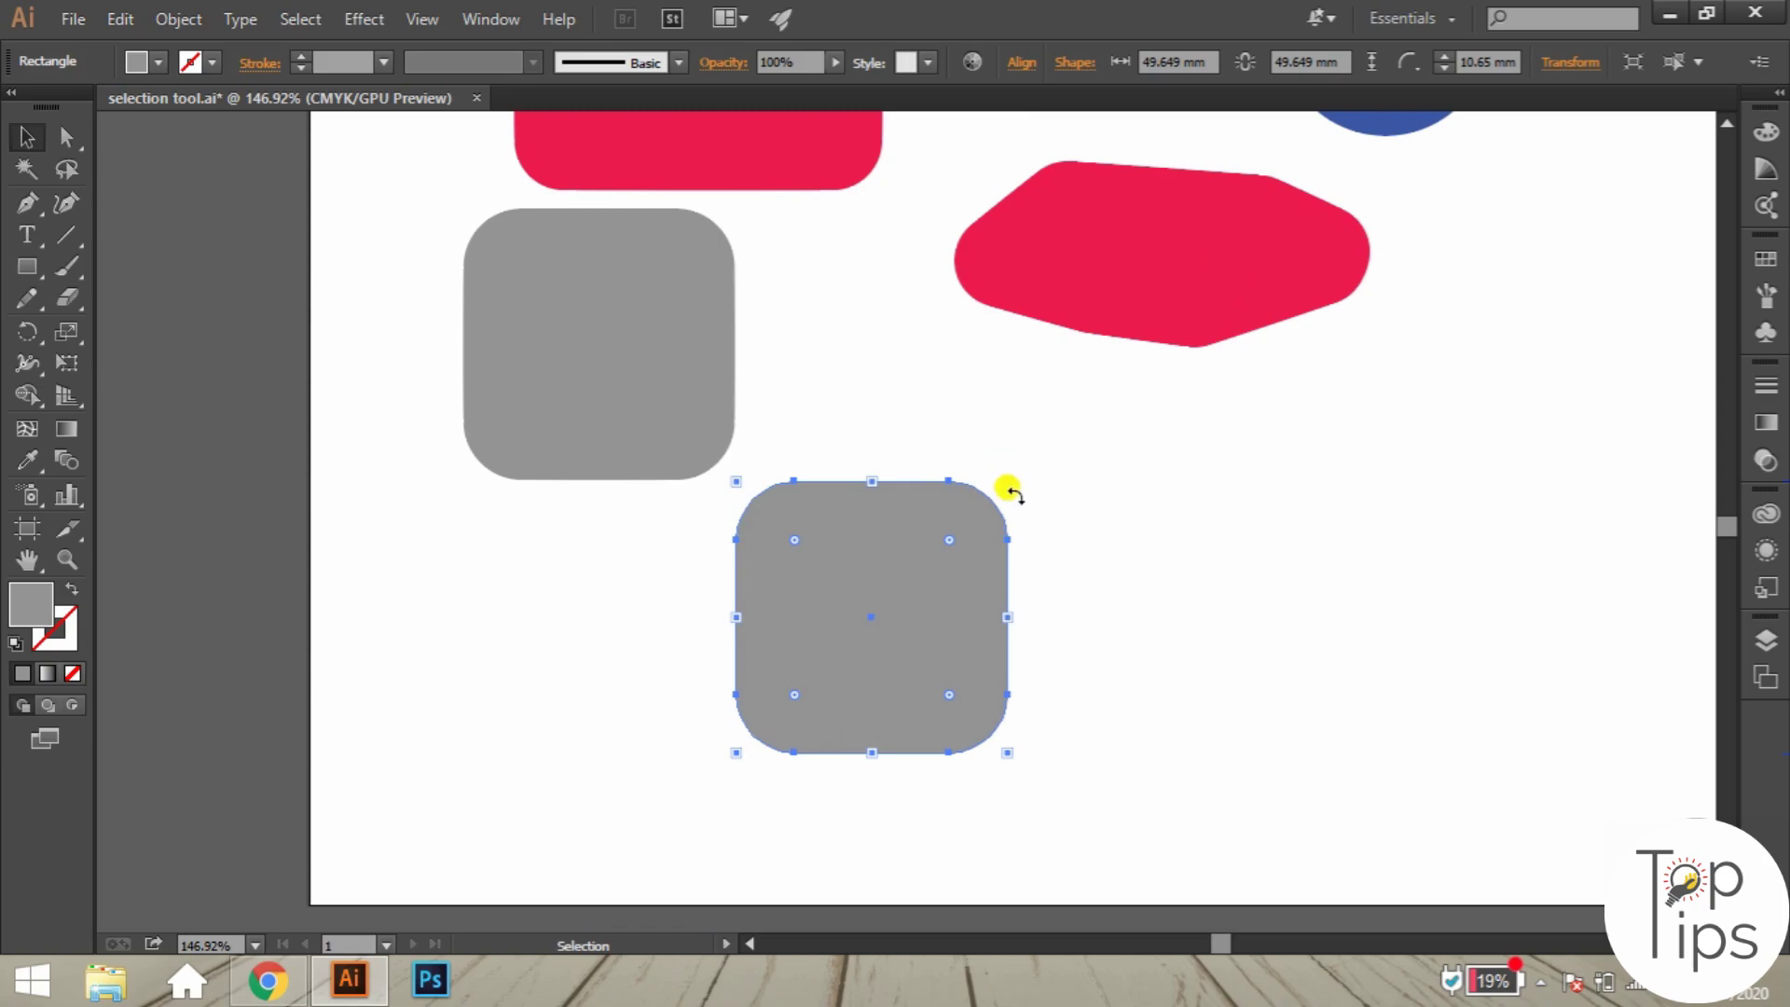
pyautogui.press('z')
pyautogui.moveTo(685, 424); pyautogui.dragTo(839, 611)
pyautogui.scroll(-3, 876, 522)
pyautogui.press('v')
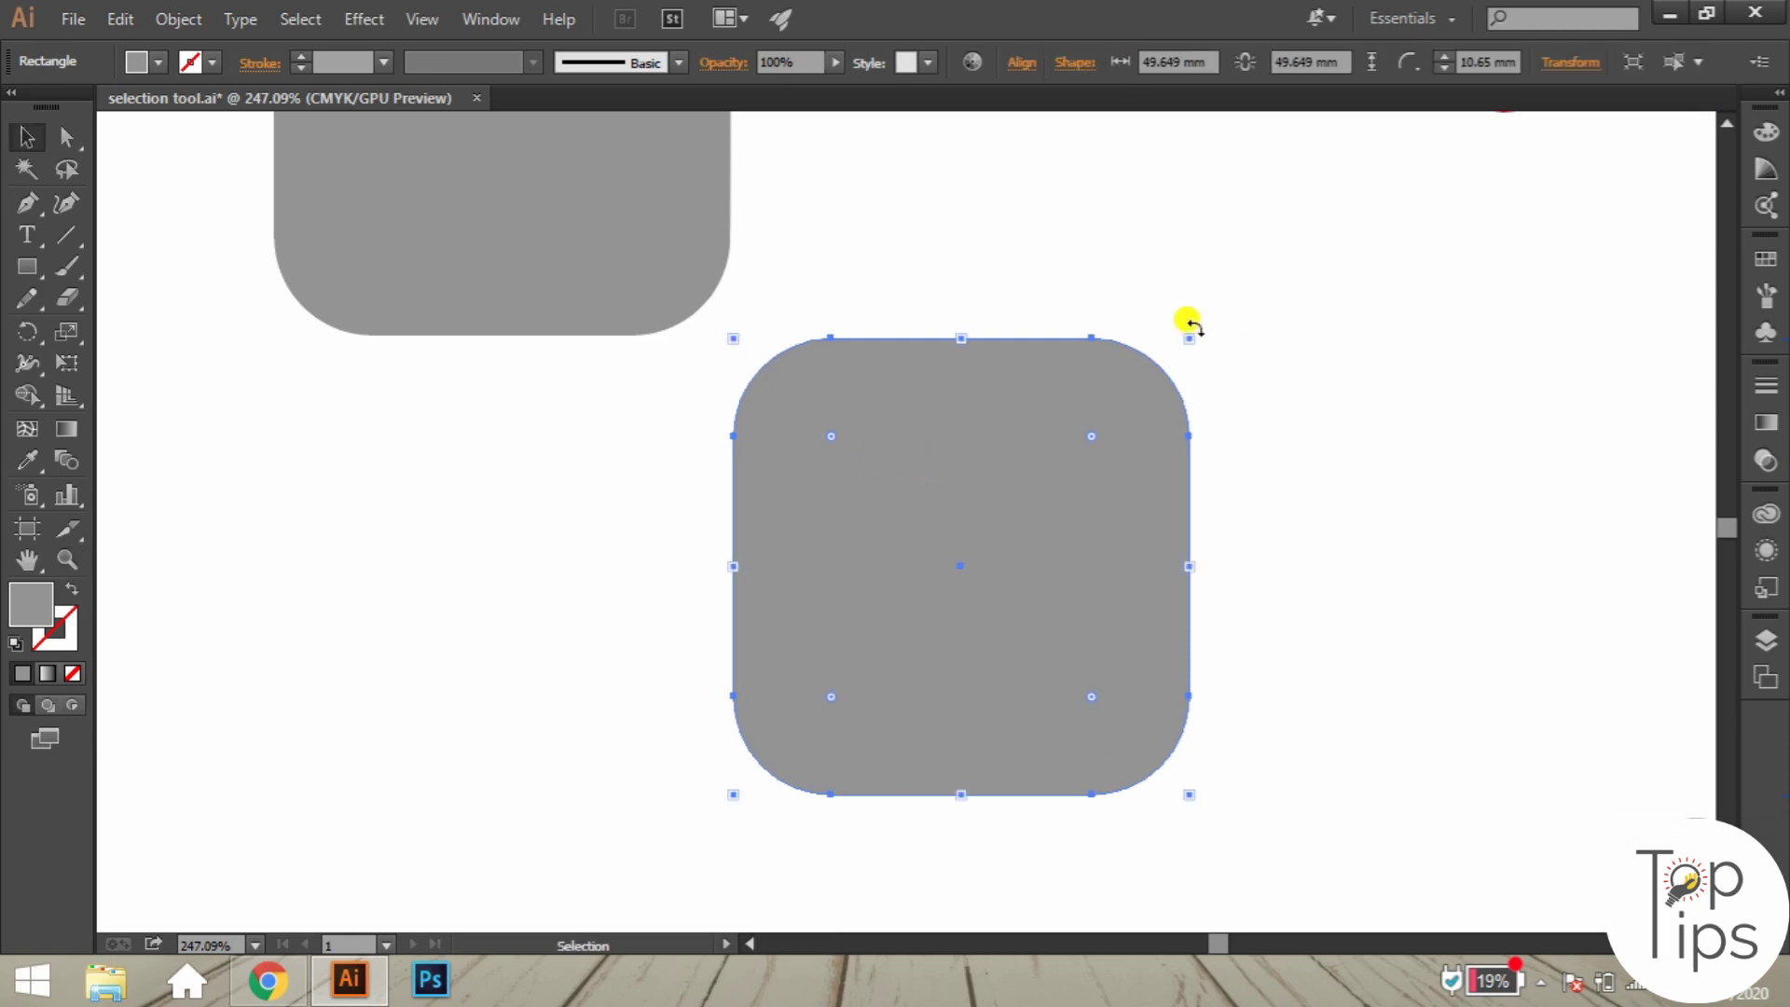
pyautogui.moveTo(1191, 322); pyautogui.dragTo(1327, 628)
# Rotate the original gray rounded square below the red rectangle freehand, and clear the selection.
pyautogui.press('z')
pyautogui.hotkey('ctrl', '1')
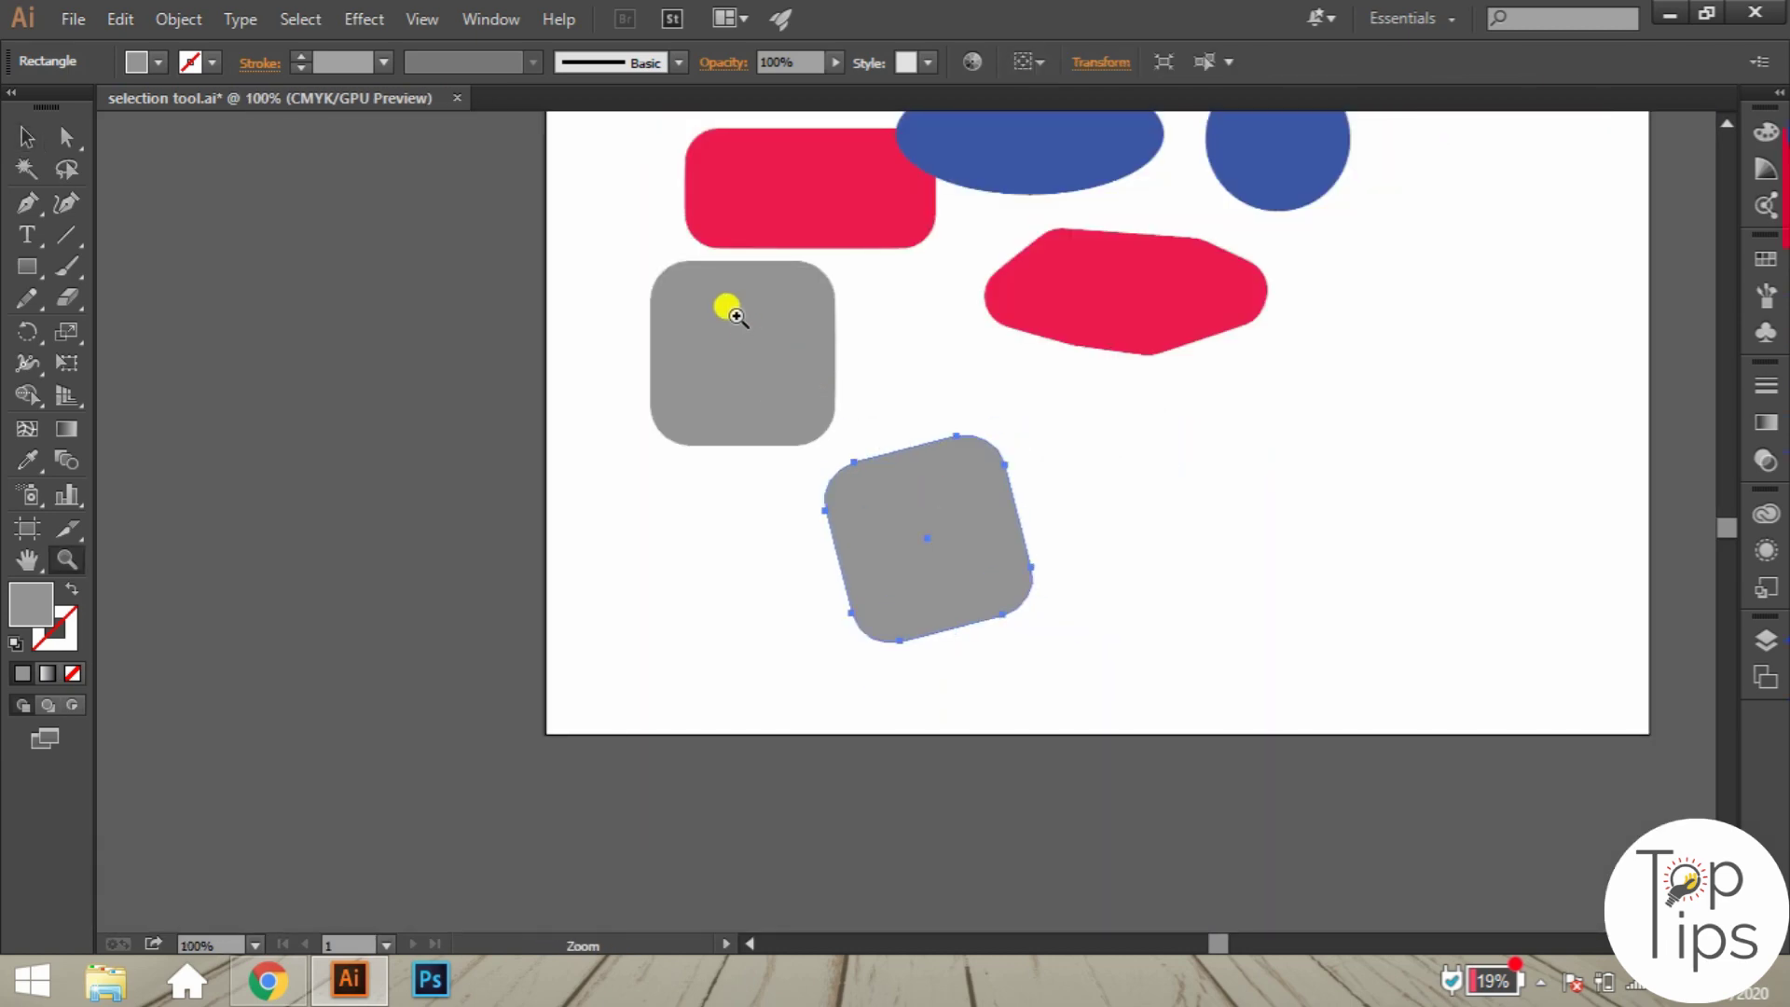
pyautogui.moveTo(619, 192); pyautogui.dragTo(915, 456)
pyautogui.press('v')
pyautogui.click(985, 361)
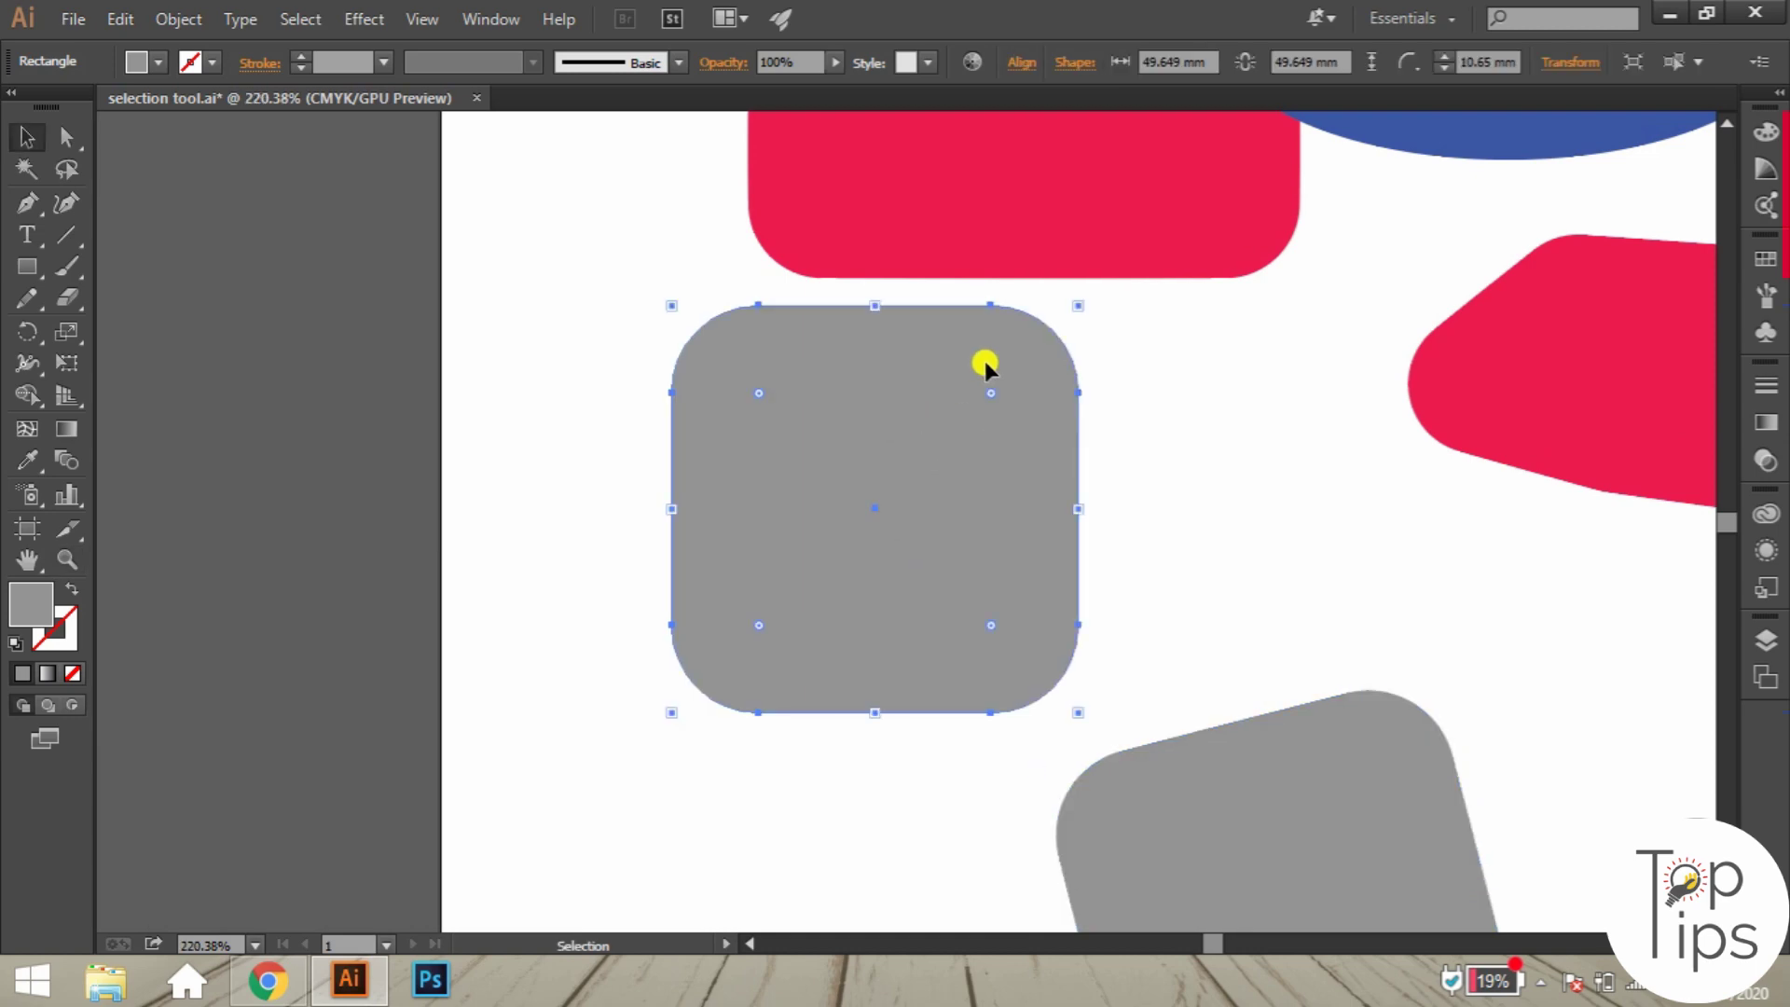
pyautogui.moveTo(1079, 292); pyautogui.dragTo(1151, 415)
pyautogui.moveTo(1162, 508); pyautogui.dragTo(815, 228)
pyautogui.click(1195, 433)
# Select all the shapes on the artboard and delete them.
pyautogui.hotkey('ctrl', '0')
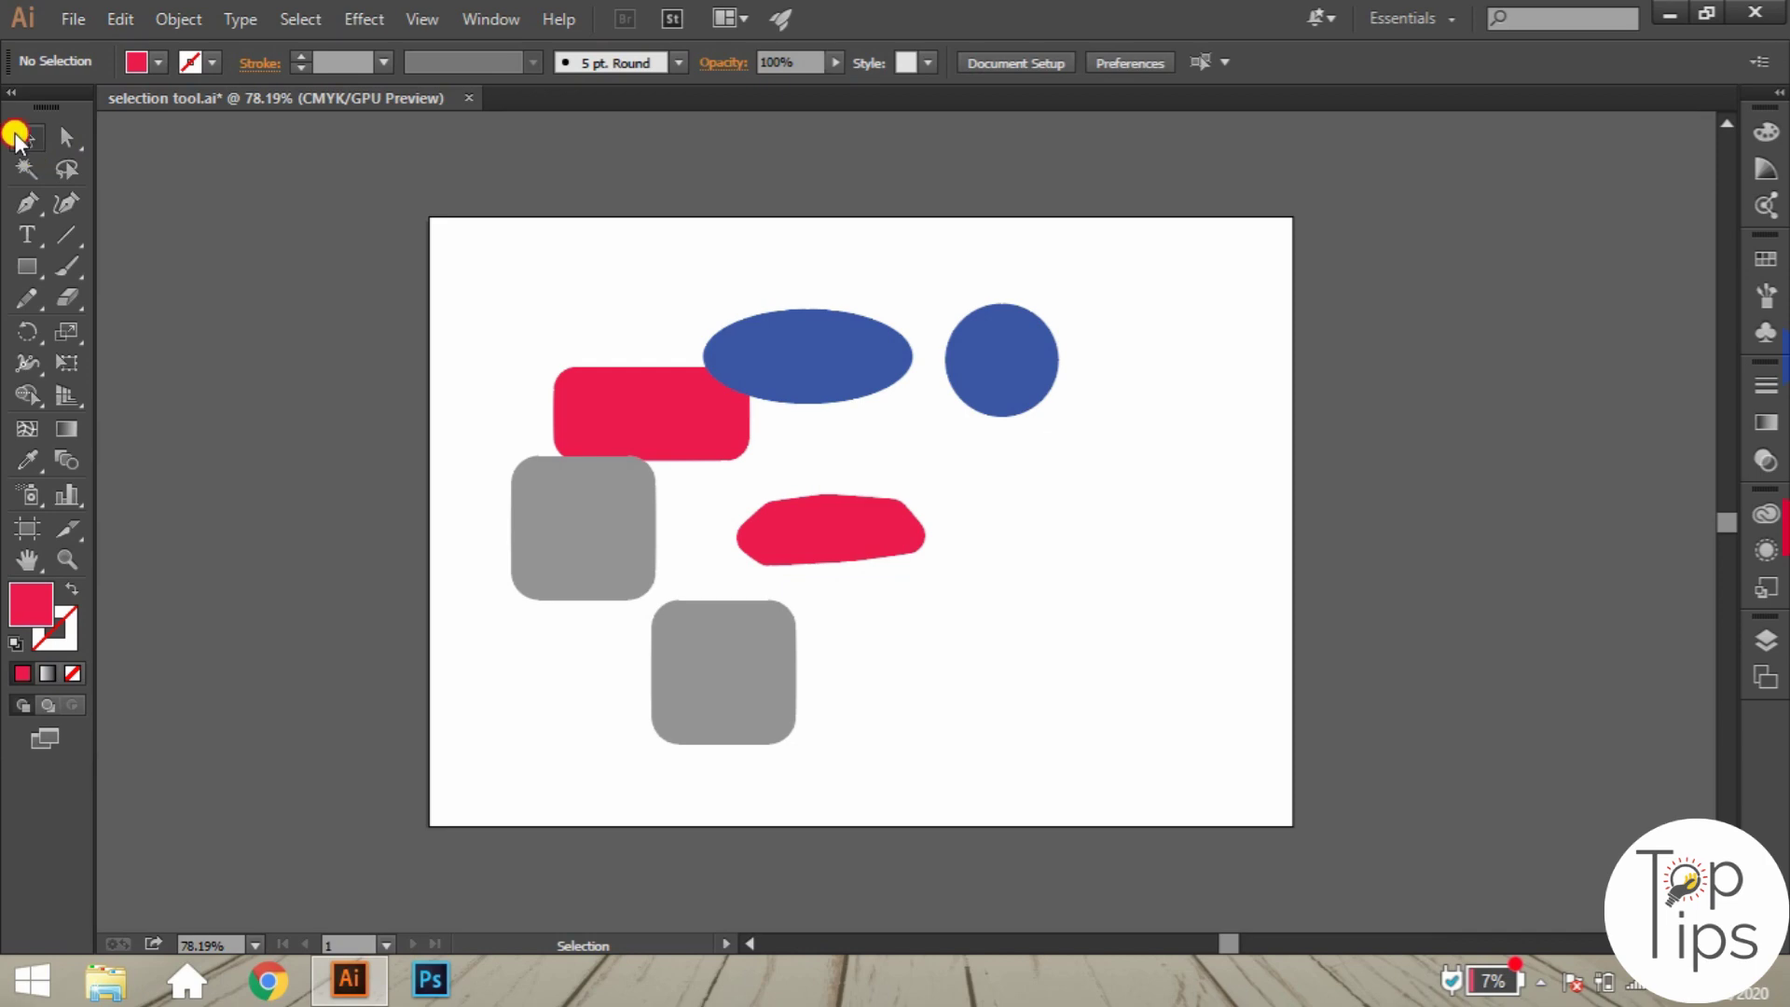
pyautogui.moveTo(299, 169); pyautogui.dragTo(1343, 804)
pyautogui.press('Delete')
# Set the fill to blue (1D27ED) and draw a rectangle about 17.8 by 13.2 mm near the artboard's upper-left corner.
pyautogui.press('z')
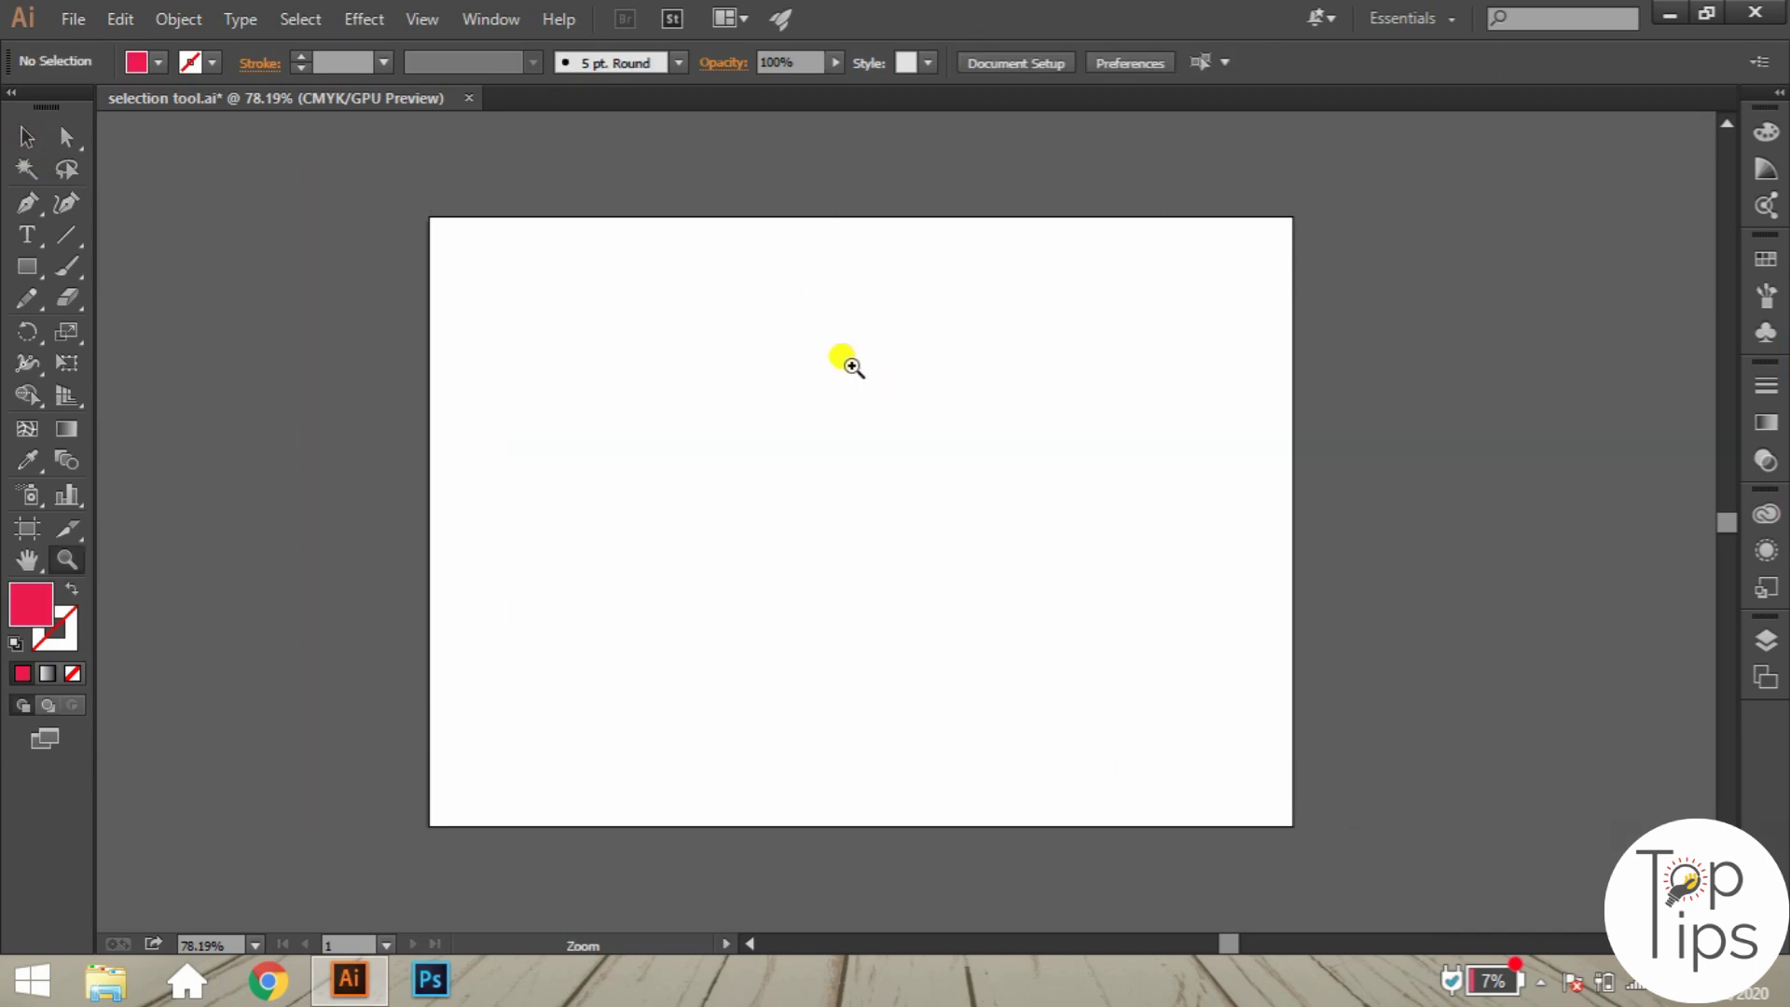
pyautogui.click(843, 359)
pyautogui.doubleClick(37, 601)
pyautogui.moveTo(903, 326); pyautogui.dragTo(900, 400)
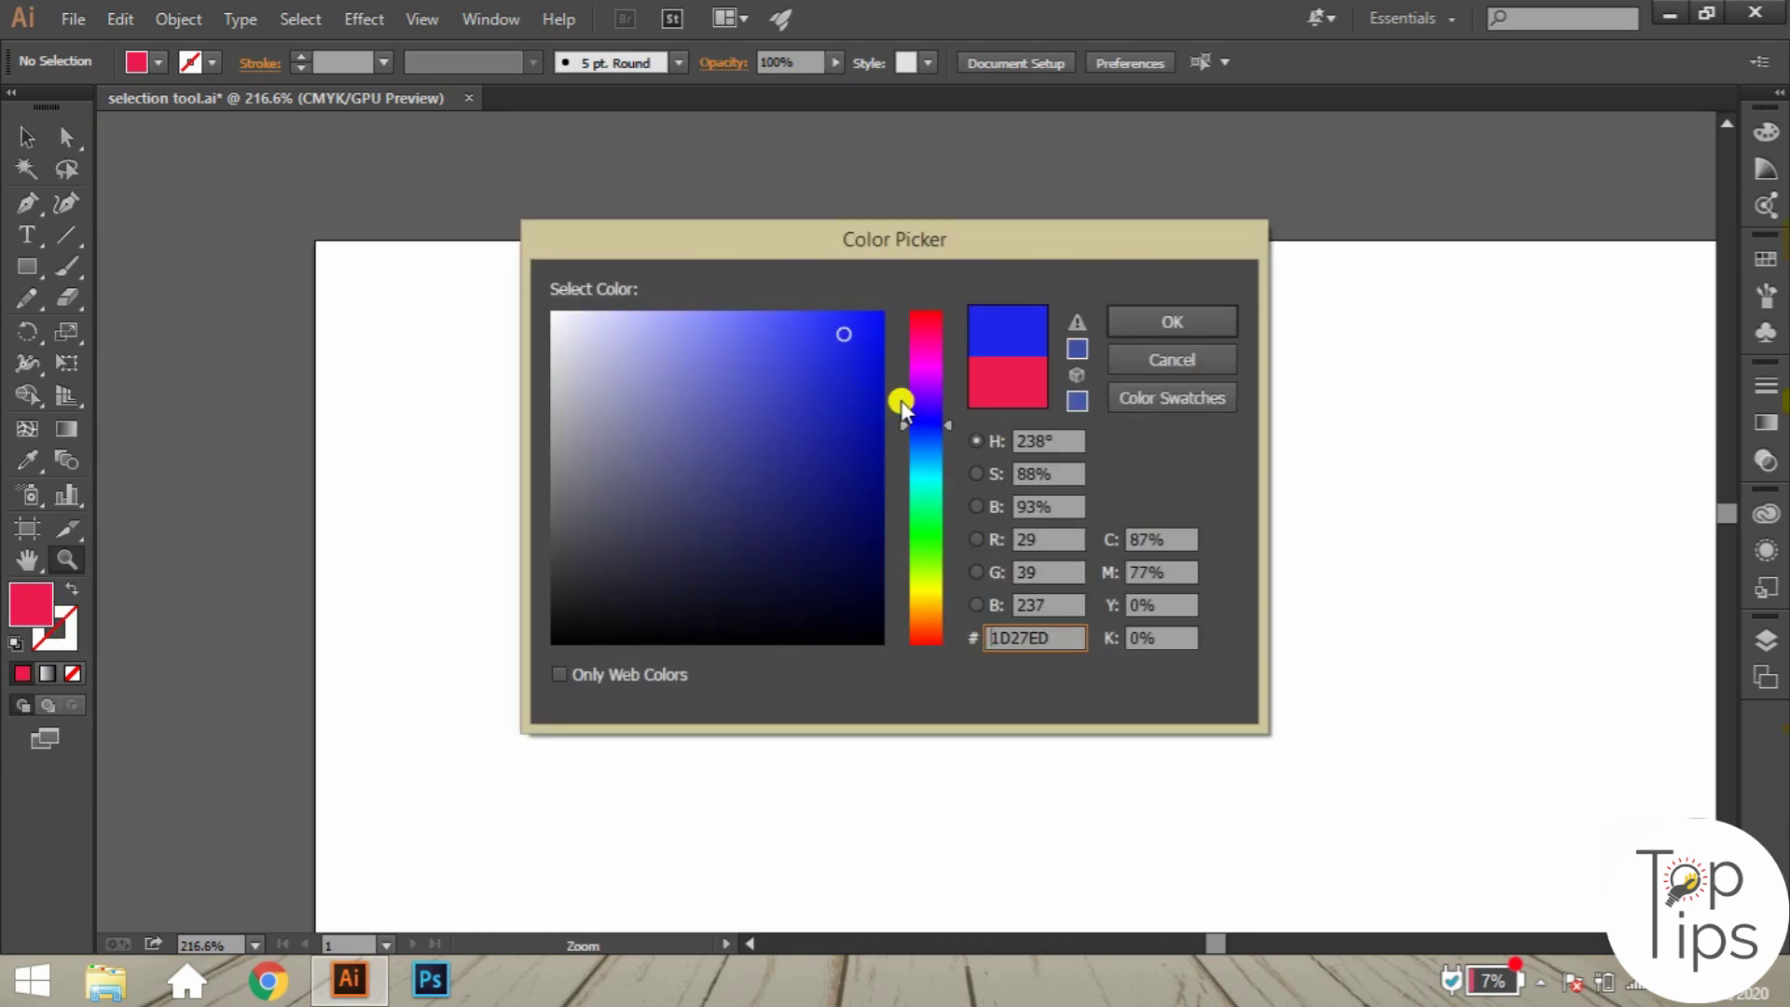
pyautogui.click(1168, 321)
pyautogui.moveTo(25, 265); pyautogui.dragTo(121, 265)
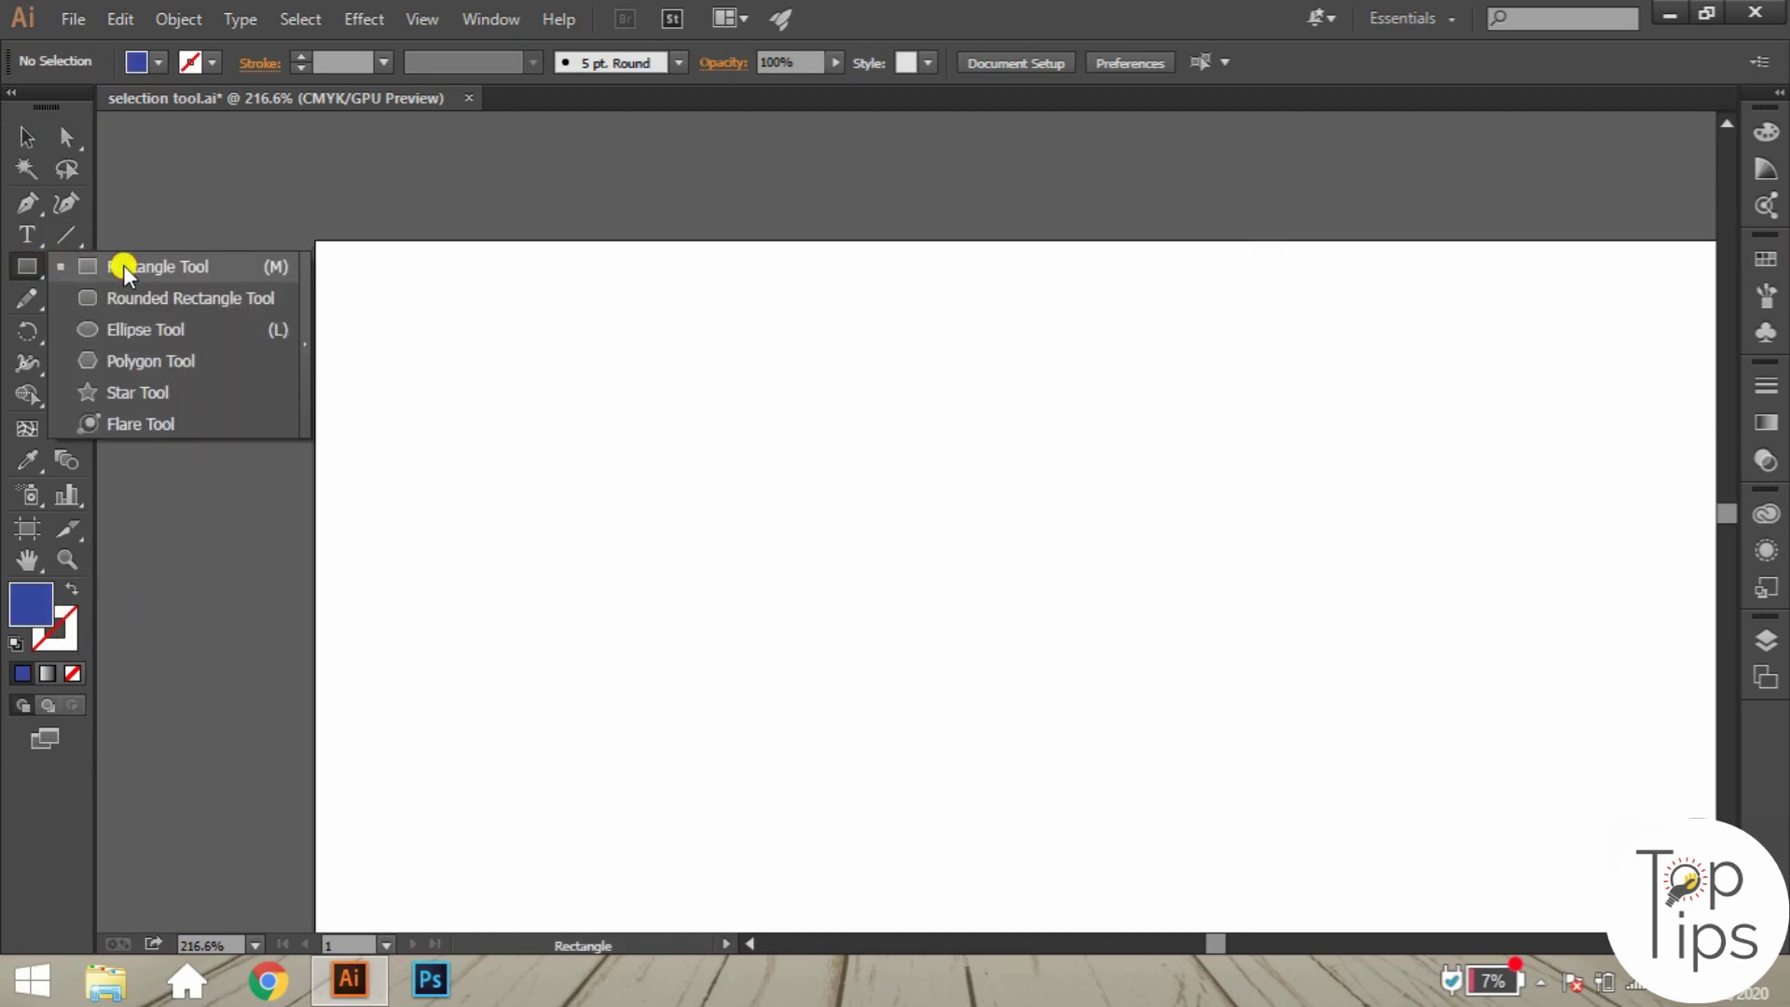
pyautogui.moveTo(393, 297); pyautogui.dragTo(536, 403)
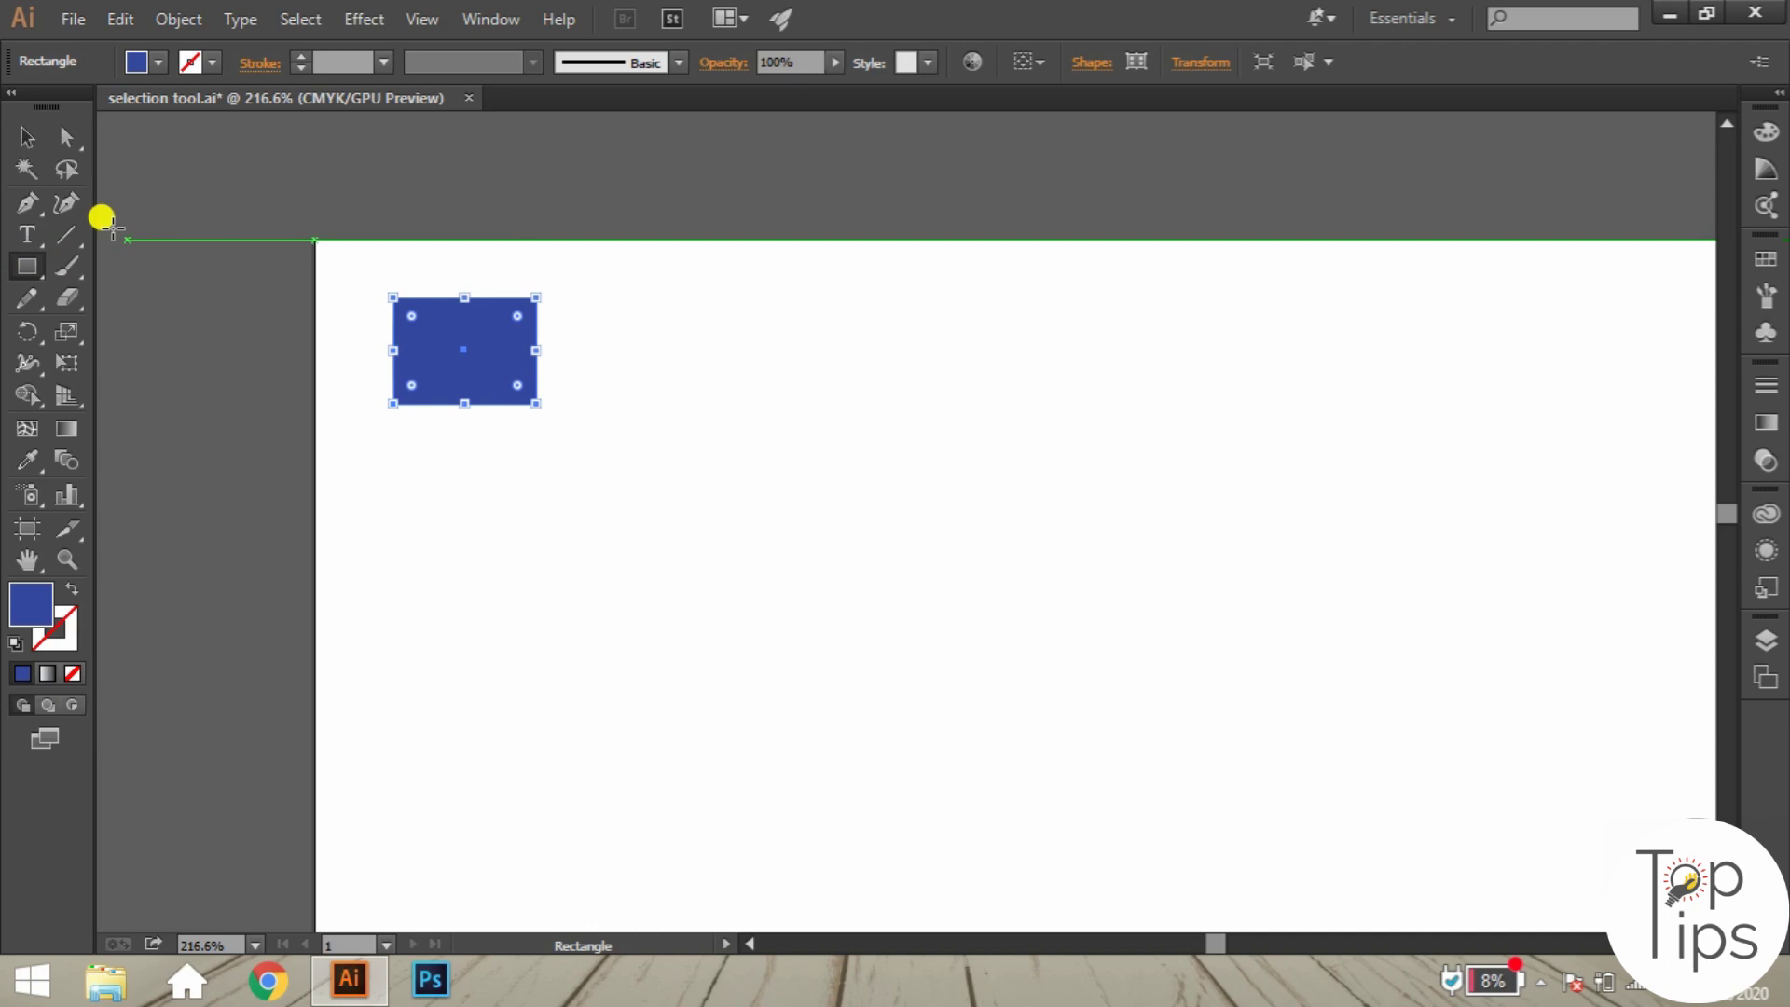
# Place a freehand copy of the blue rectangle just to its right with the Selection tool, and deselect it.
pyautogui.click(26, 137)
pyautogui.click(456, 386)
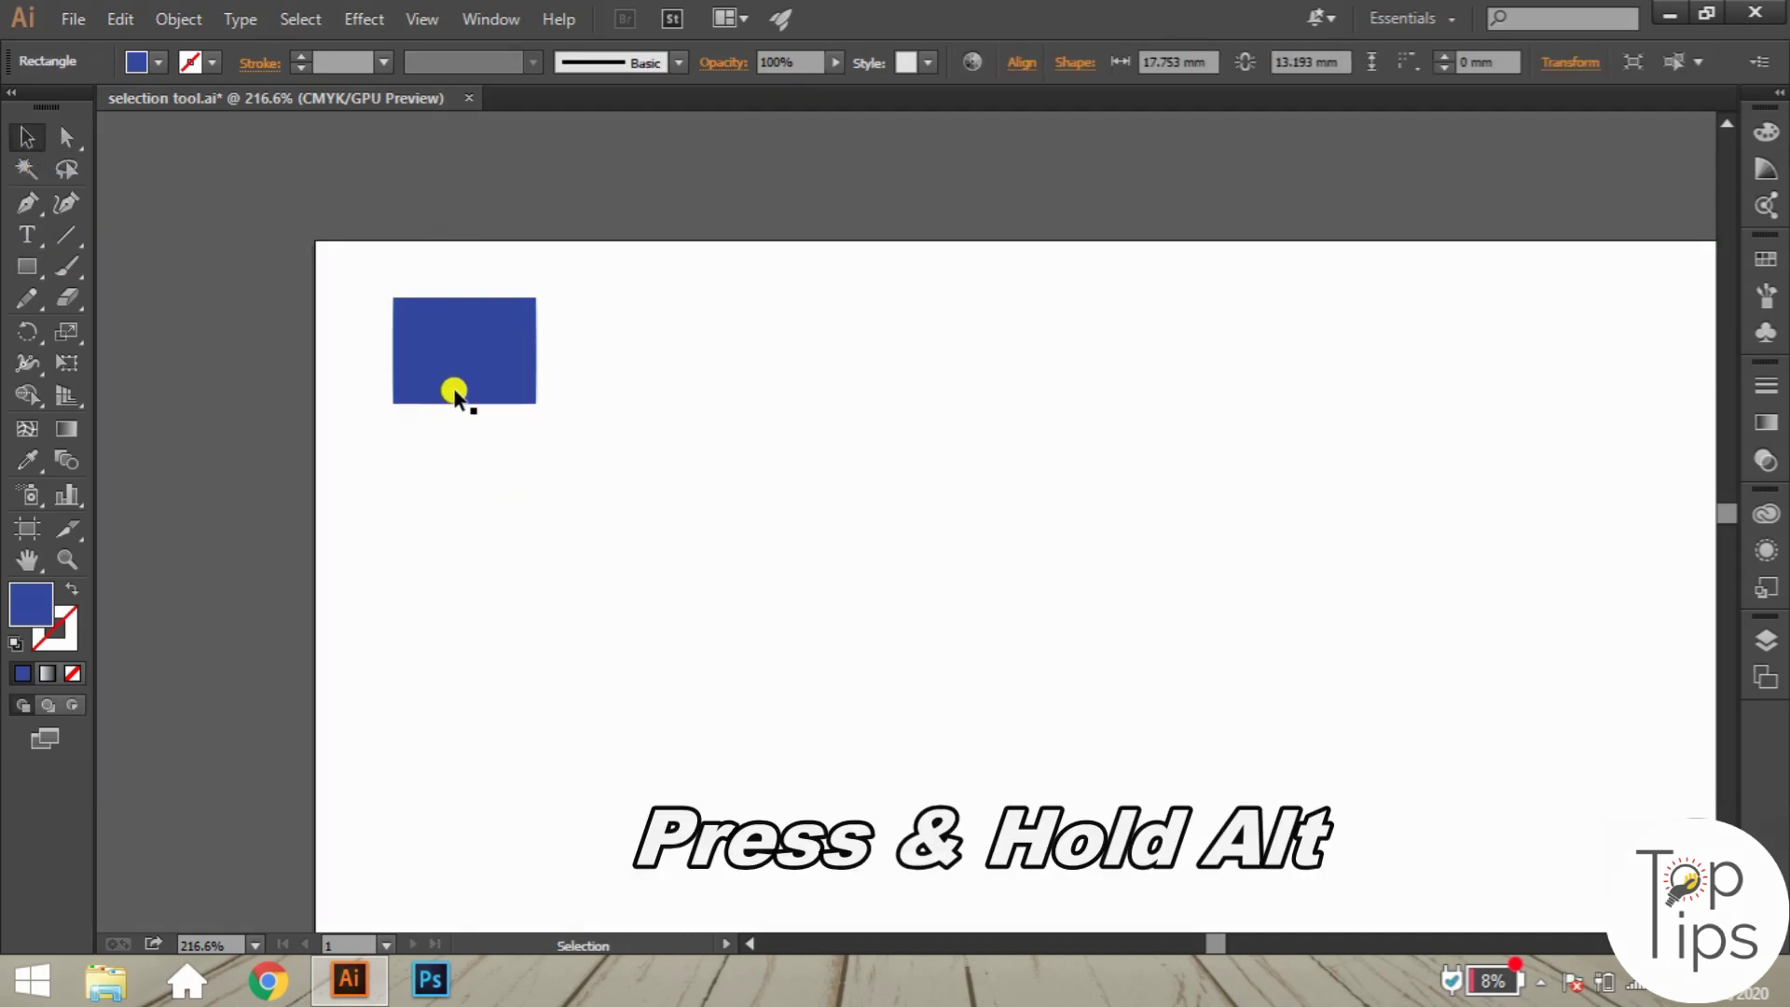
pyautogui.moveTo(430, 362); pyautogui.dragTo(606, 367)
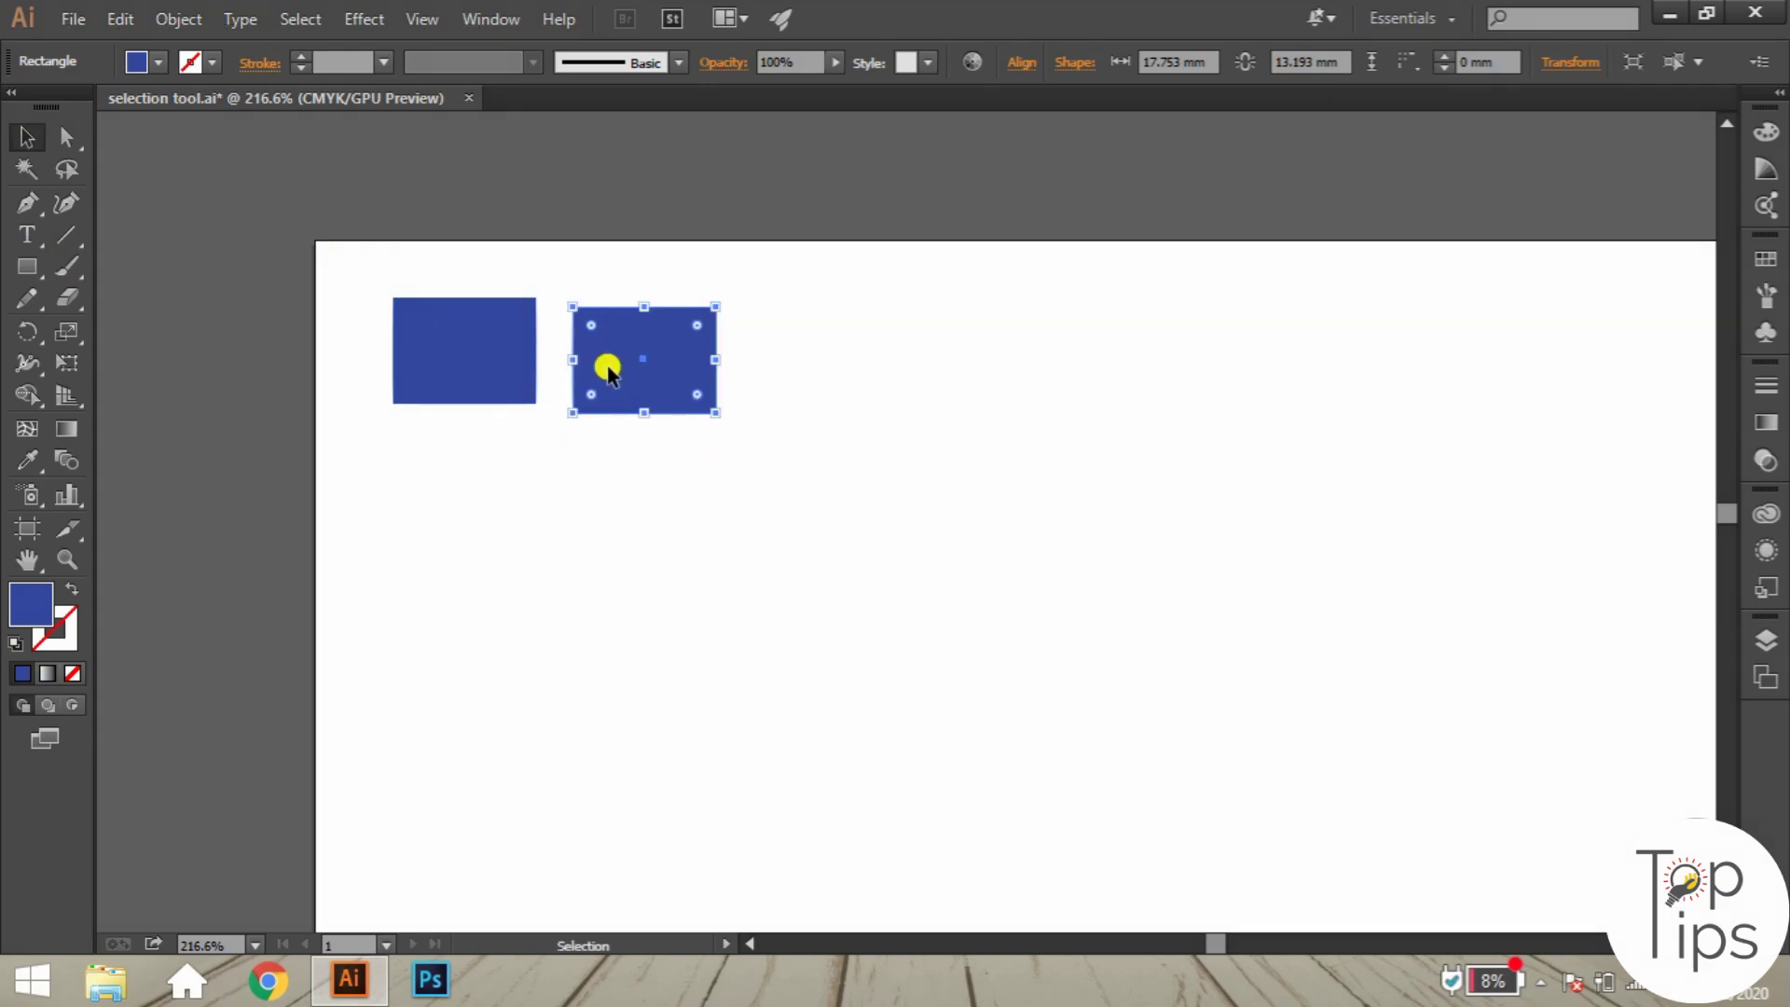
pyautogui.click(869, 362)
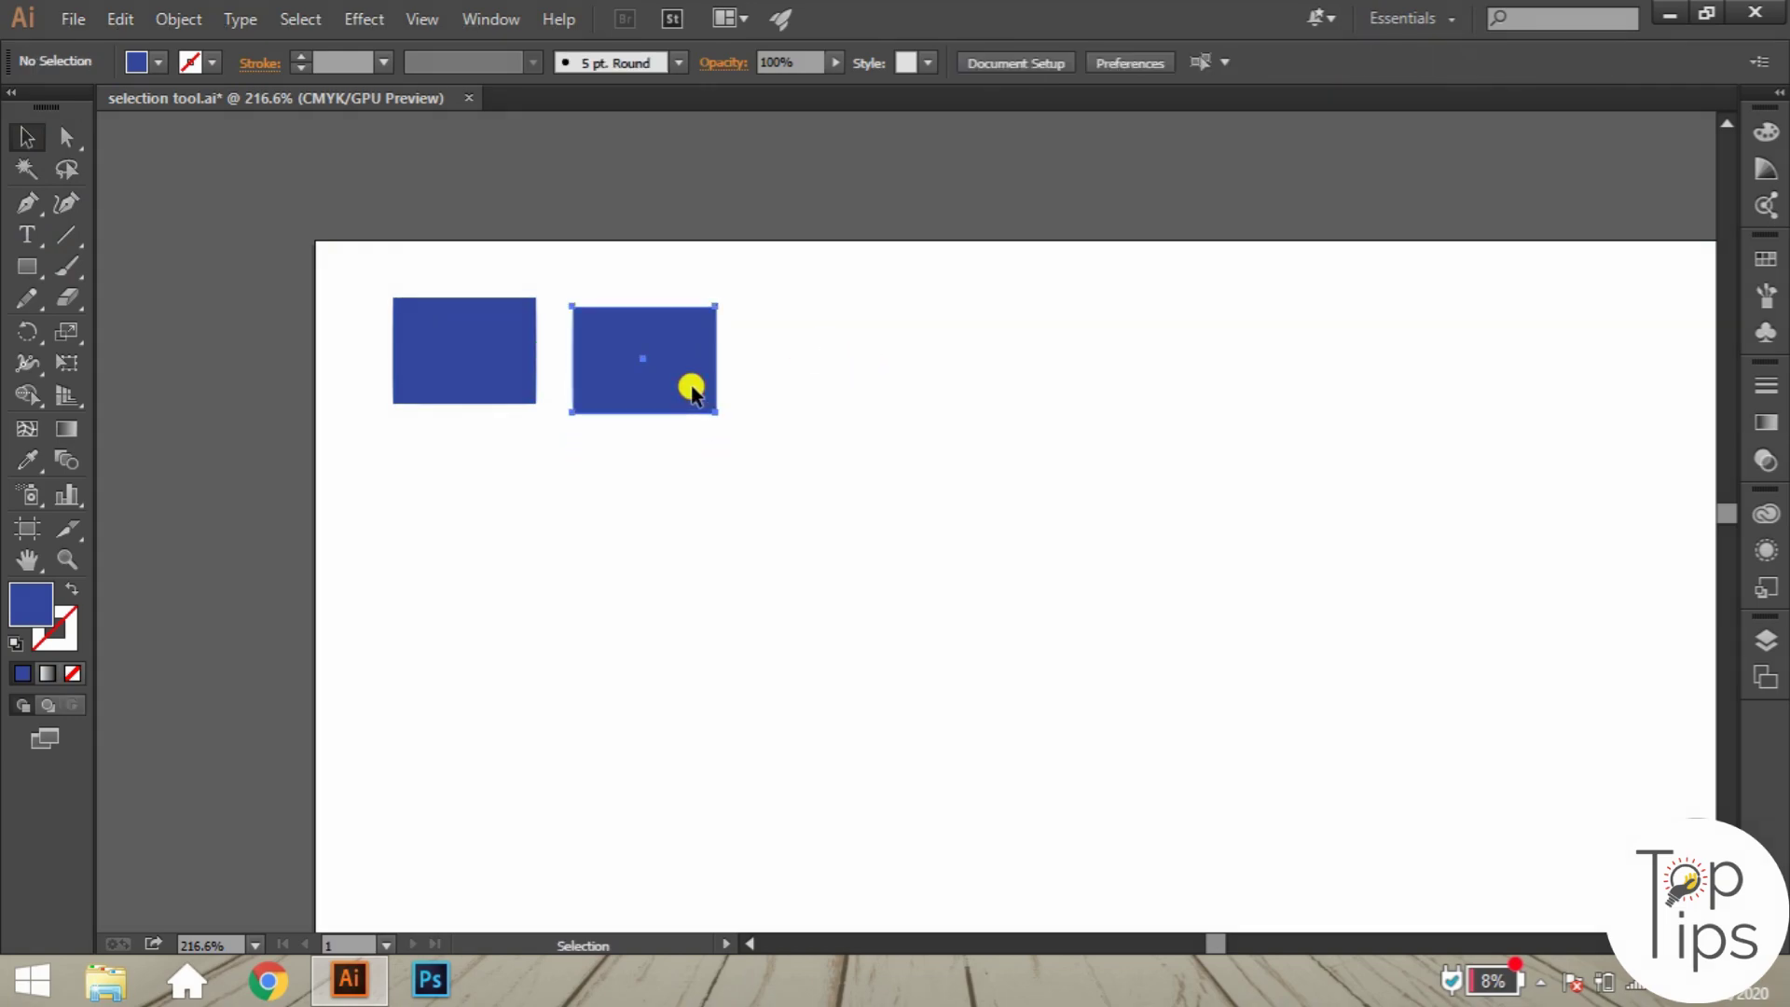
# Delete the freehand copy of the blue rectangle.
pyautogui.click(691, 388)
pyautogui.moveTo(682, 352); pyautogui.dragTo(721, 382)
pyautogui.press('Delete')
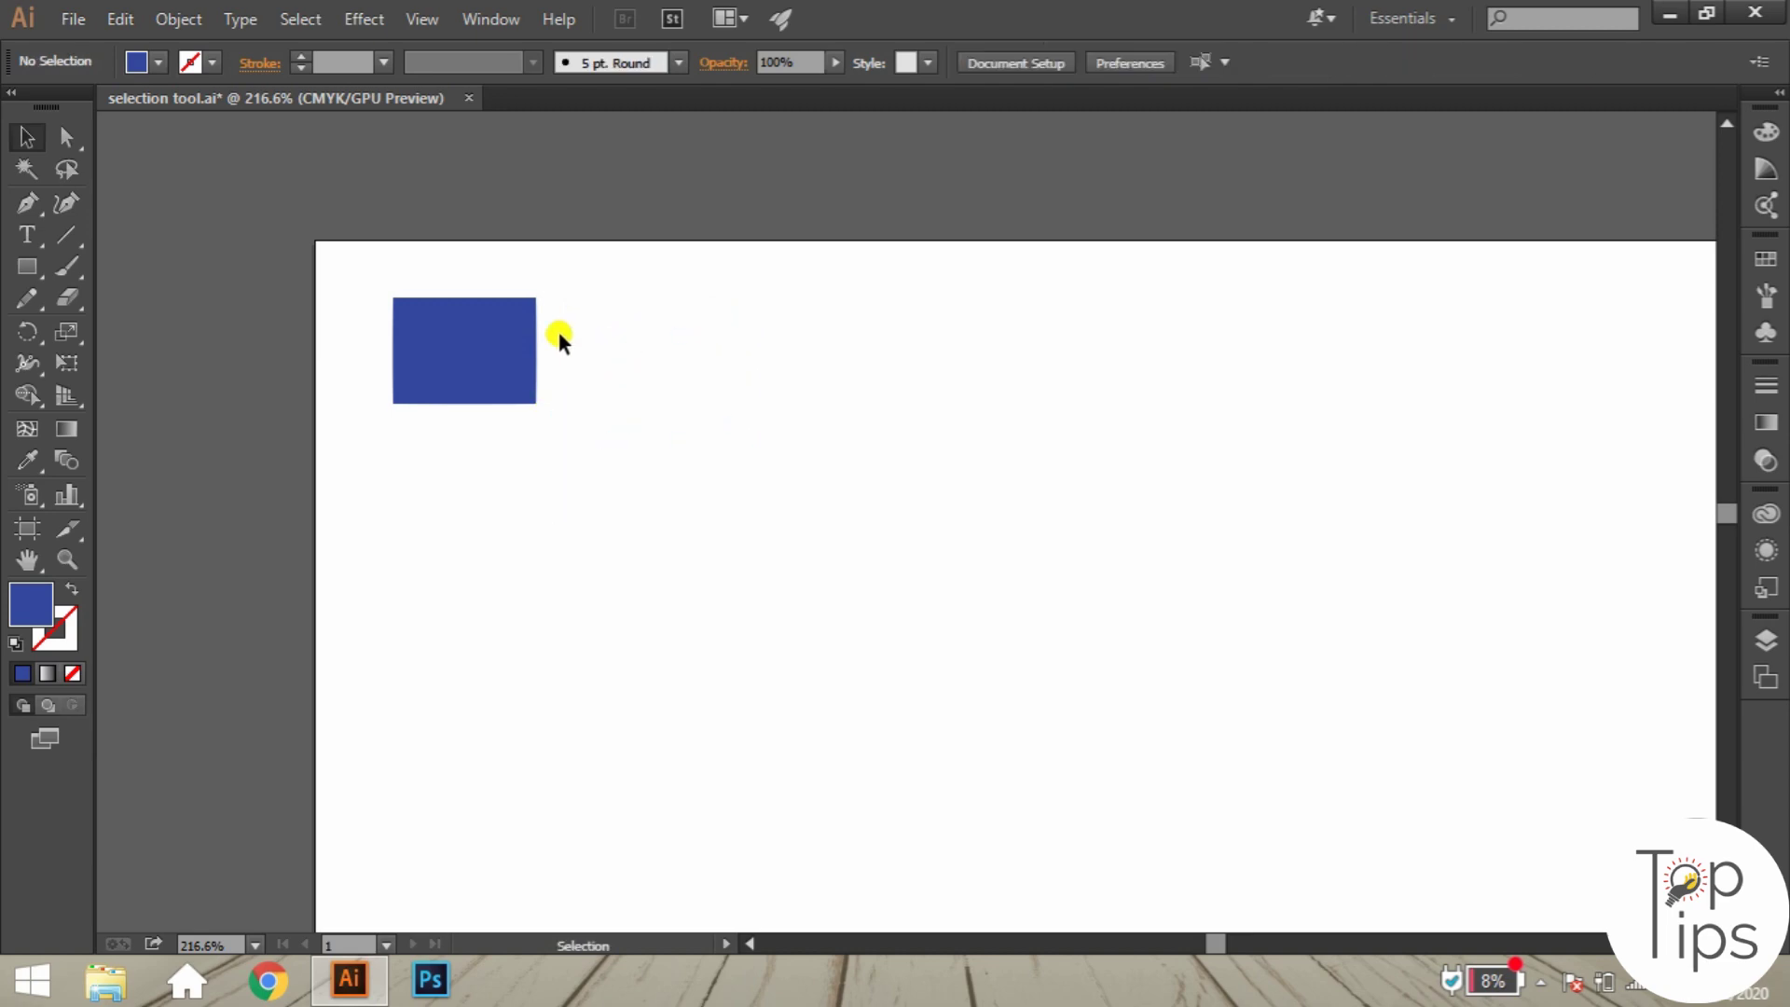
# Duplicate the blue rectangle to its right, keeping the copy aligned horizontally with the original.
pyautogui.click(444, 397)
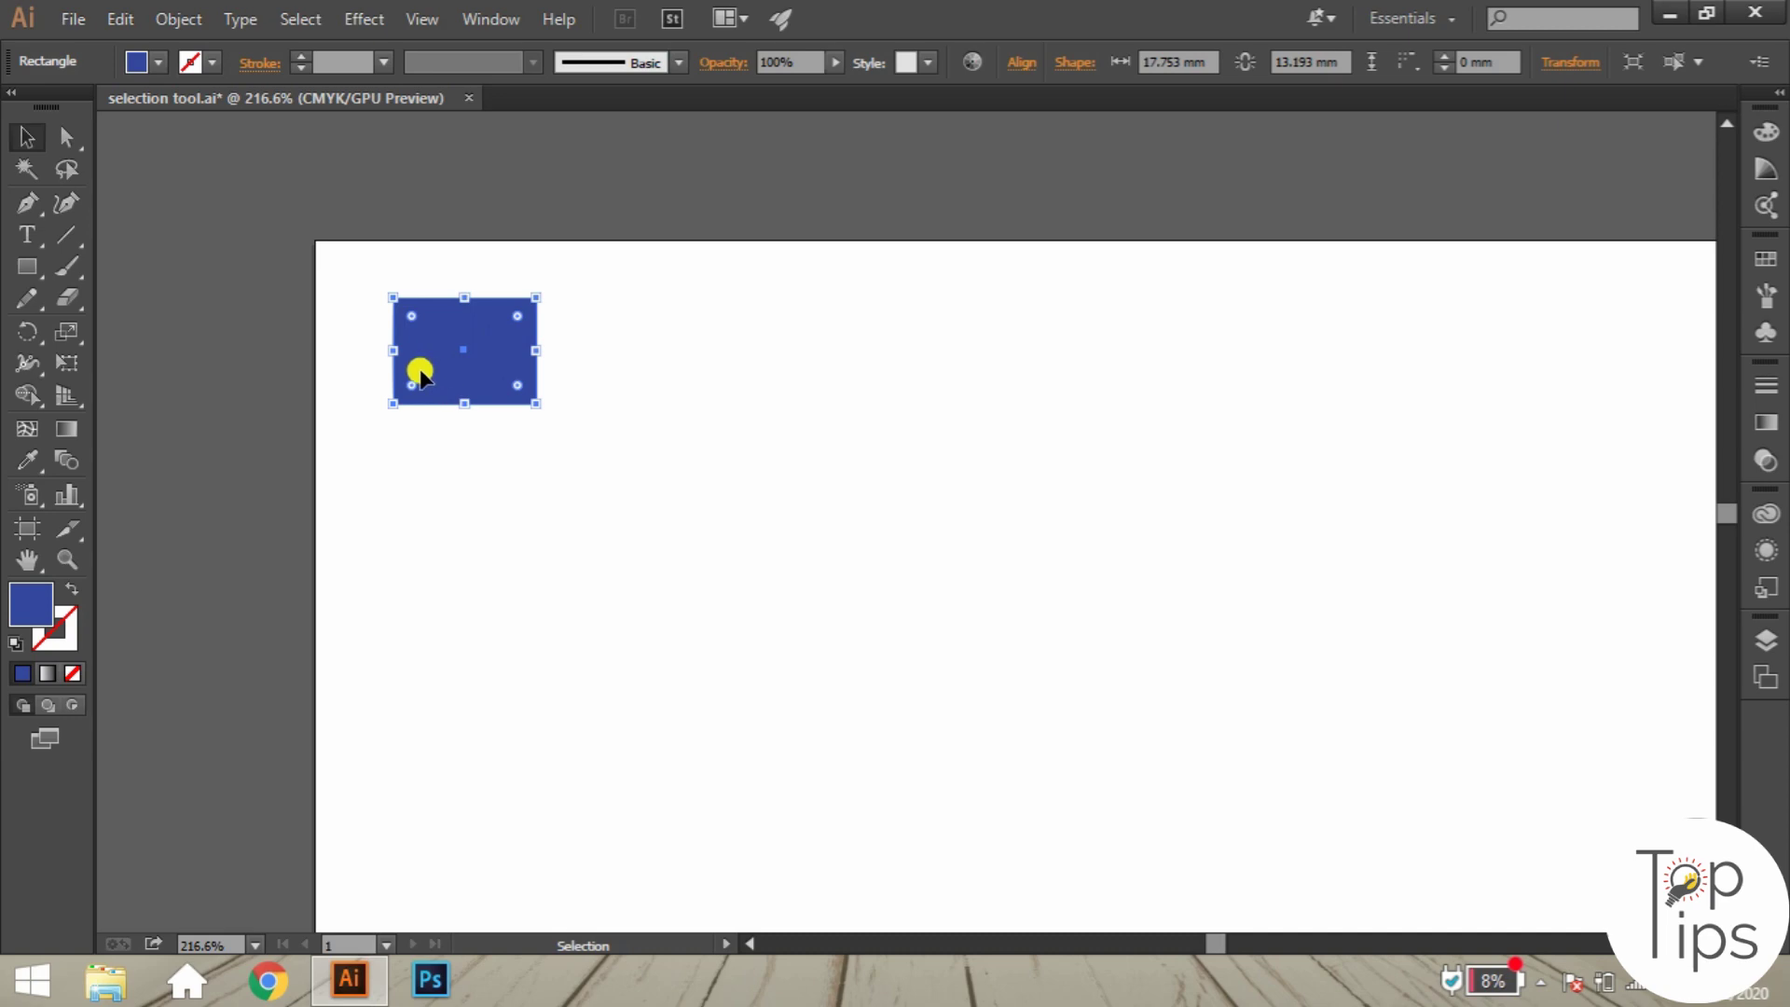
pyautogui.moveTo(420, 375); pyautogui.dragTo(621, 376)
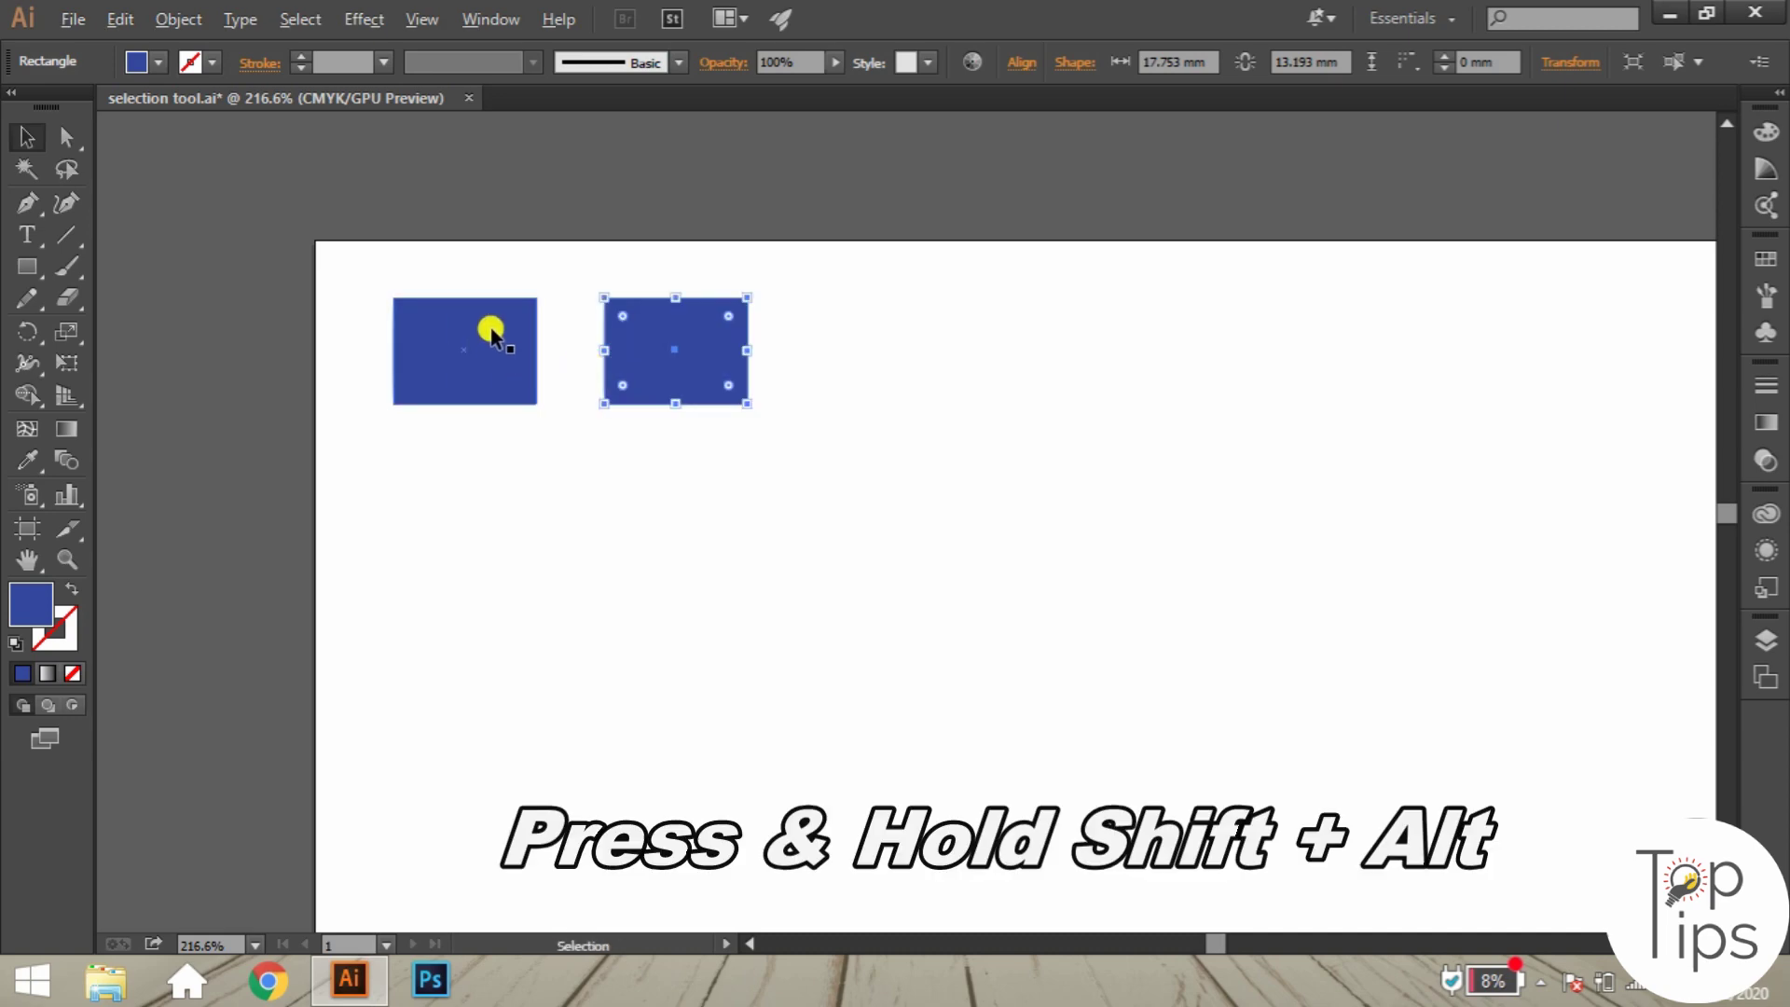
# Duplicate the original blue rectangle straight below itself, and delete both copies, the one beside it and the one below it.
pyautogui.moveTo(487, 334); pyautogui.dragTo(528, 513)
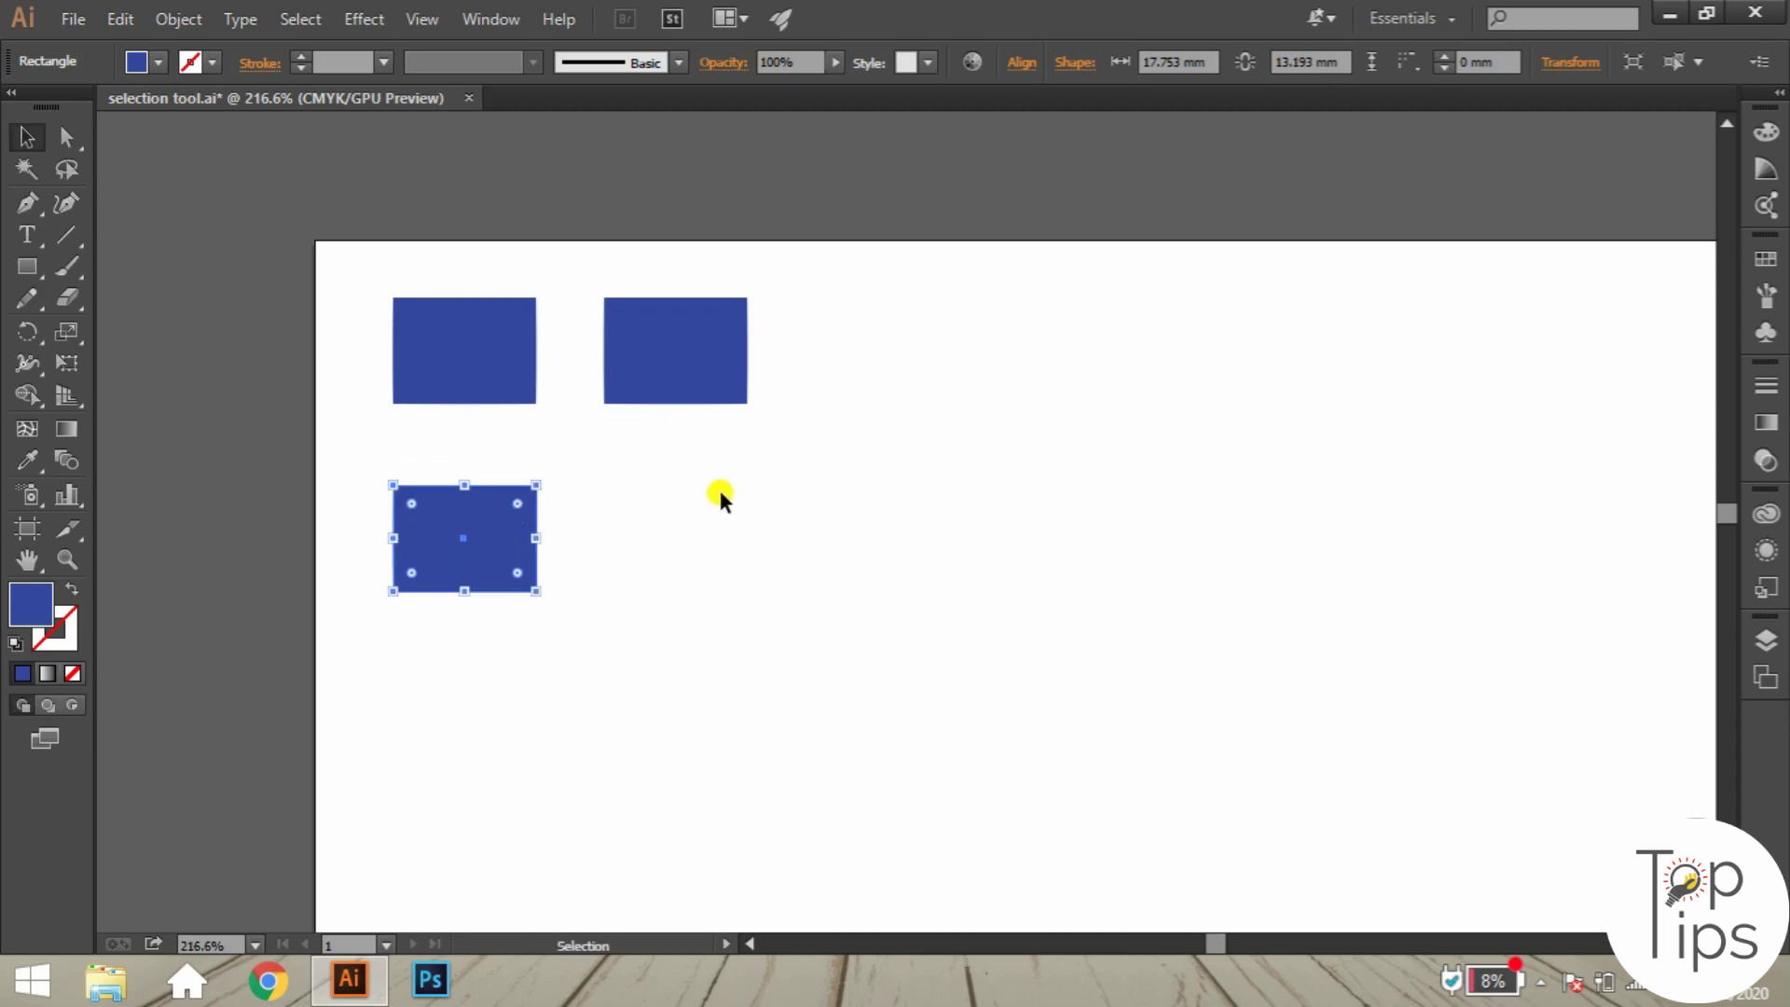
pyautogui.moveTo(579, 239); pyautogui.dragTo(763, 477)
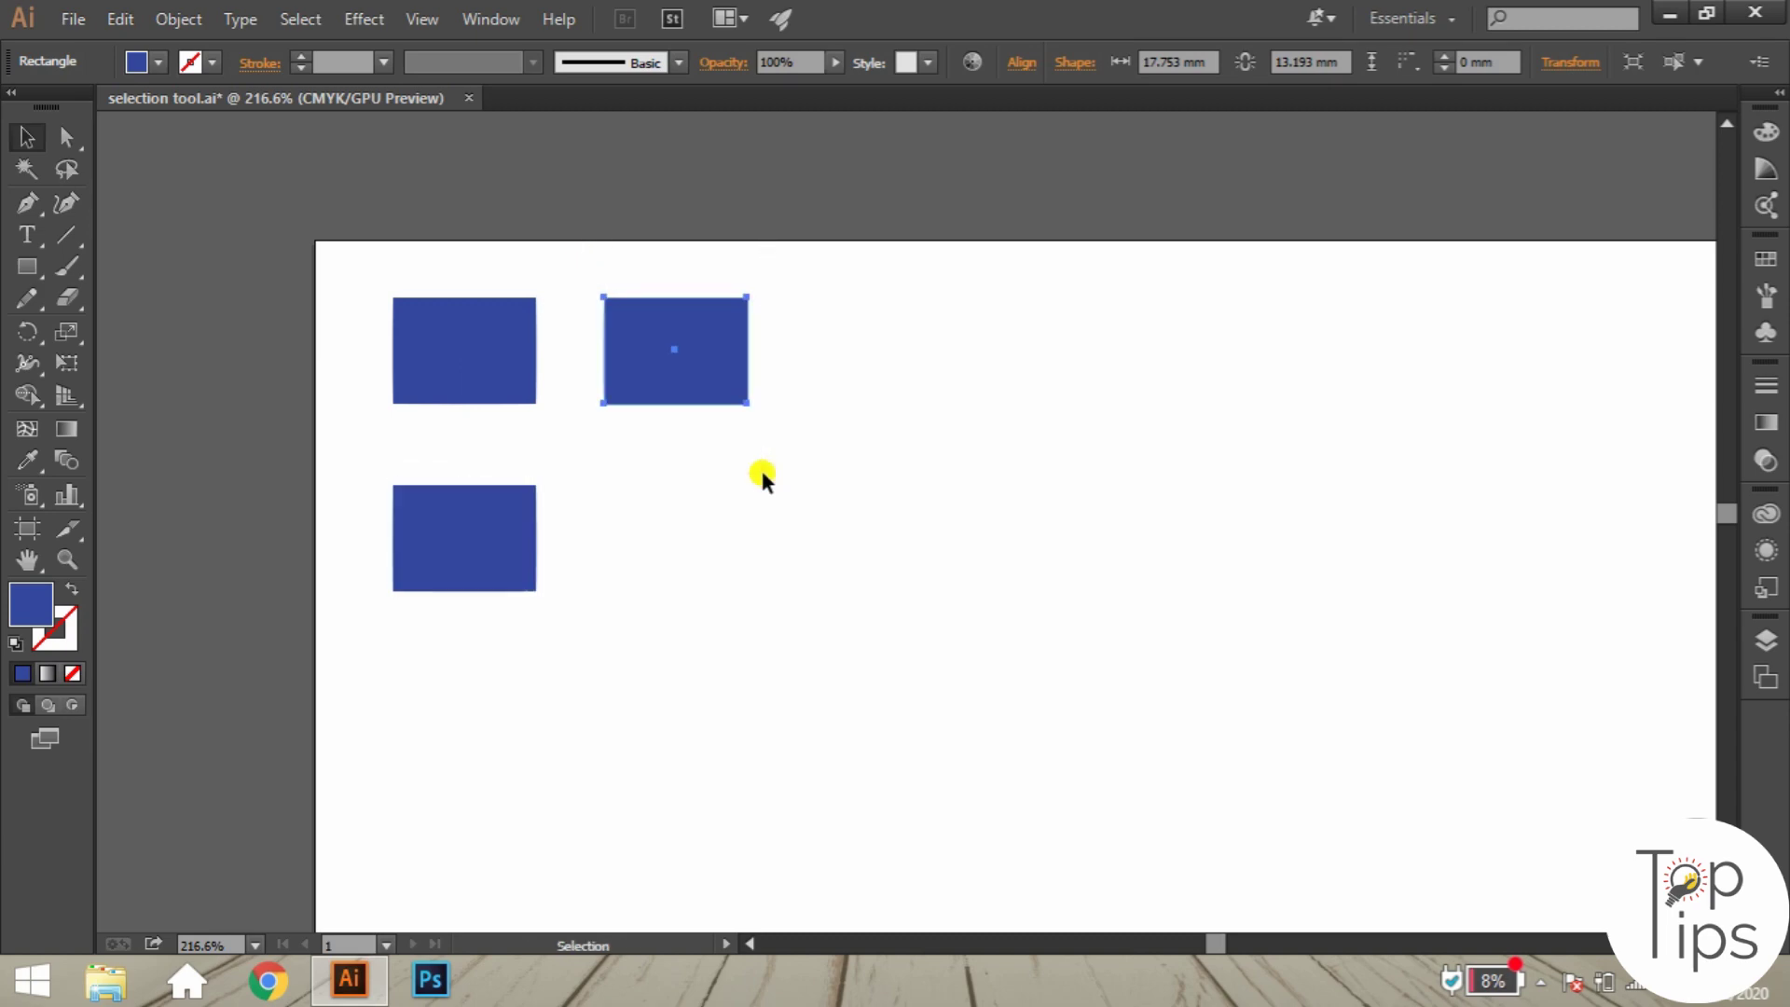
pyautogui.press('Delete')
pyautogui.moveTo(419, 467); pyautogui.dragTo(652, 640)
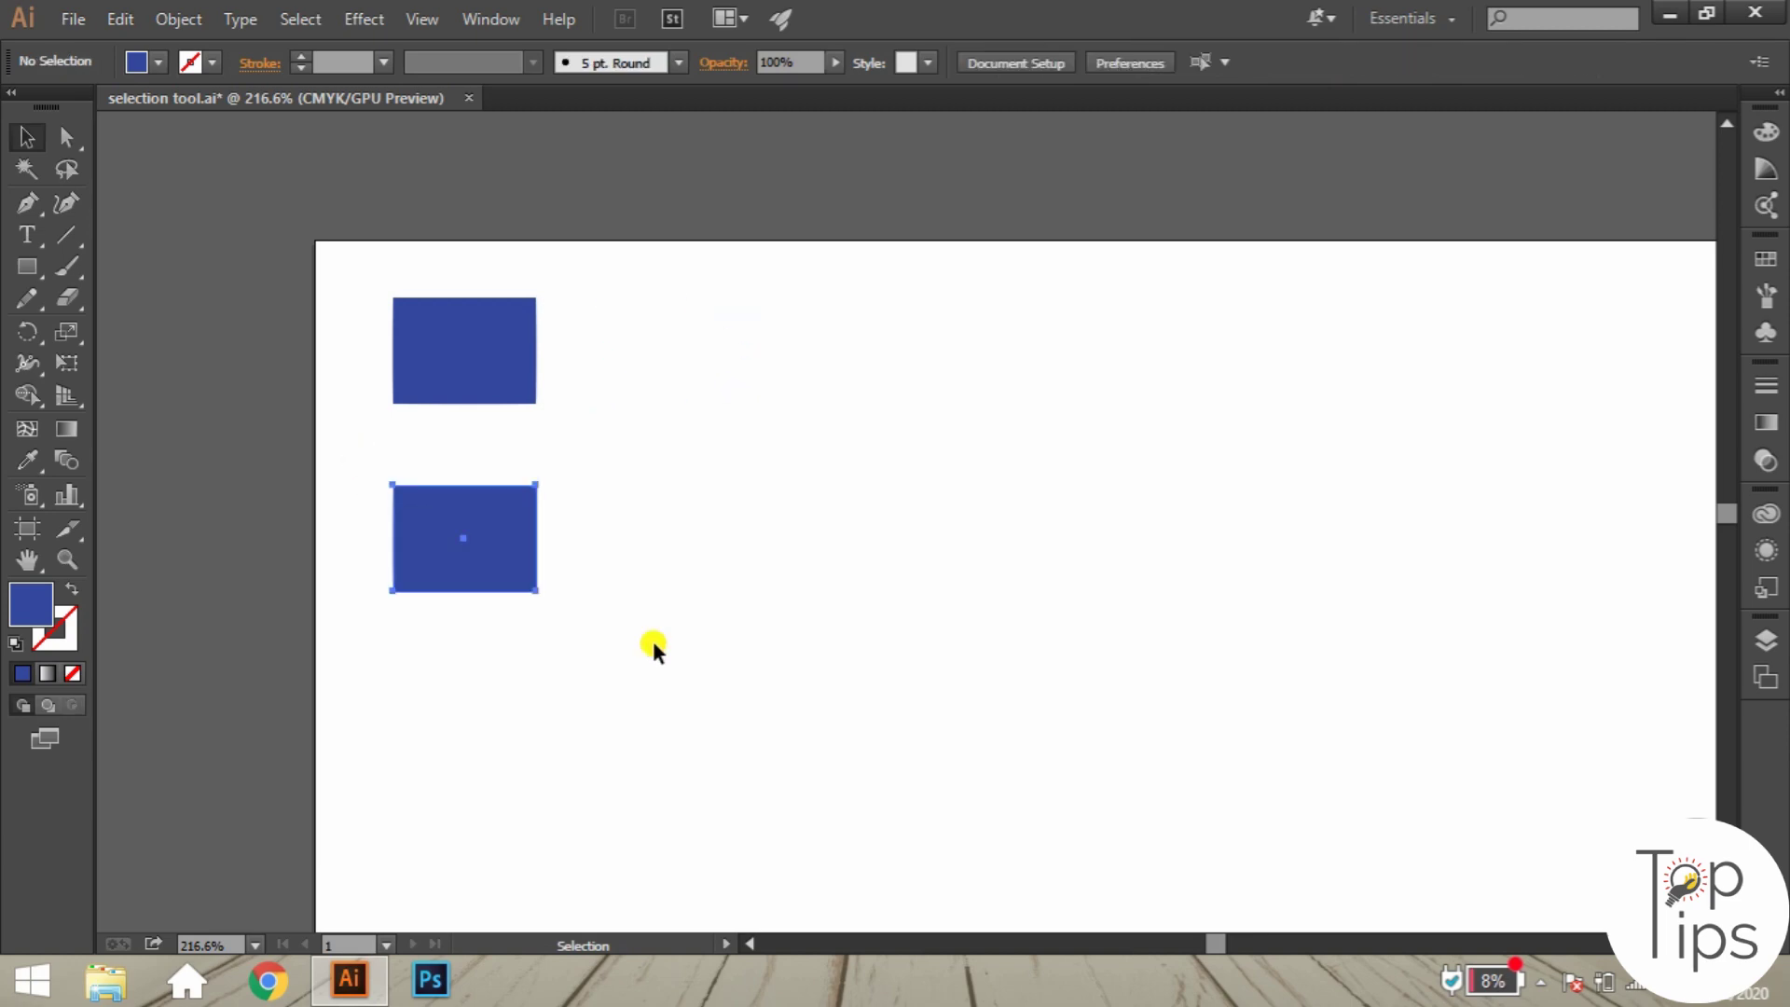
pyautogui.press('Delete')
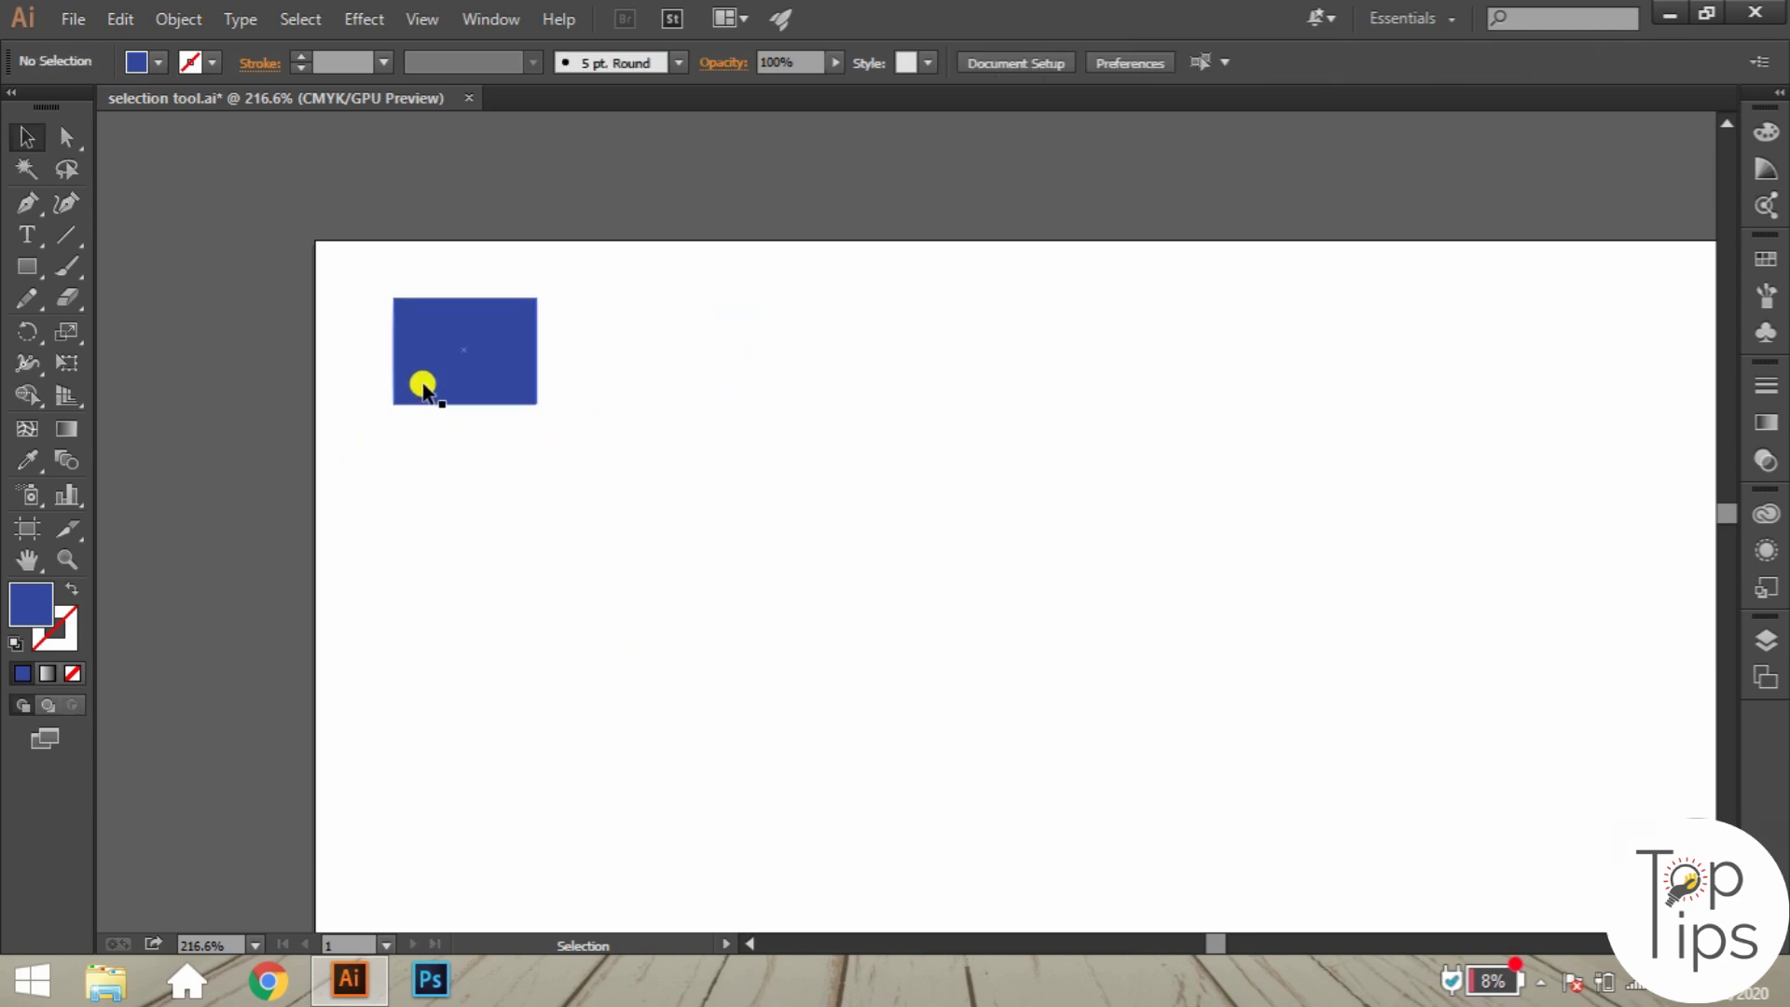
# Duplicate the blue rectangle horizontally to its right, repeat the duplication three times with Transform Again, and delete the four copies.
pyautogui.moveTo(430, 379); pyautogui.dragTo(591, 347)
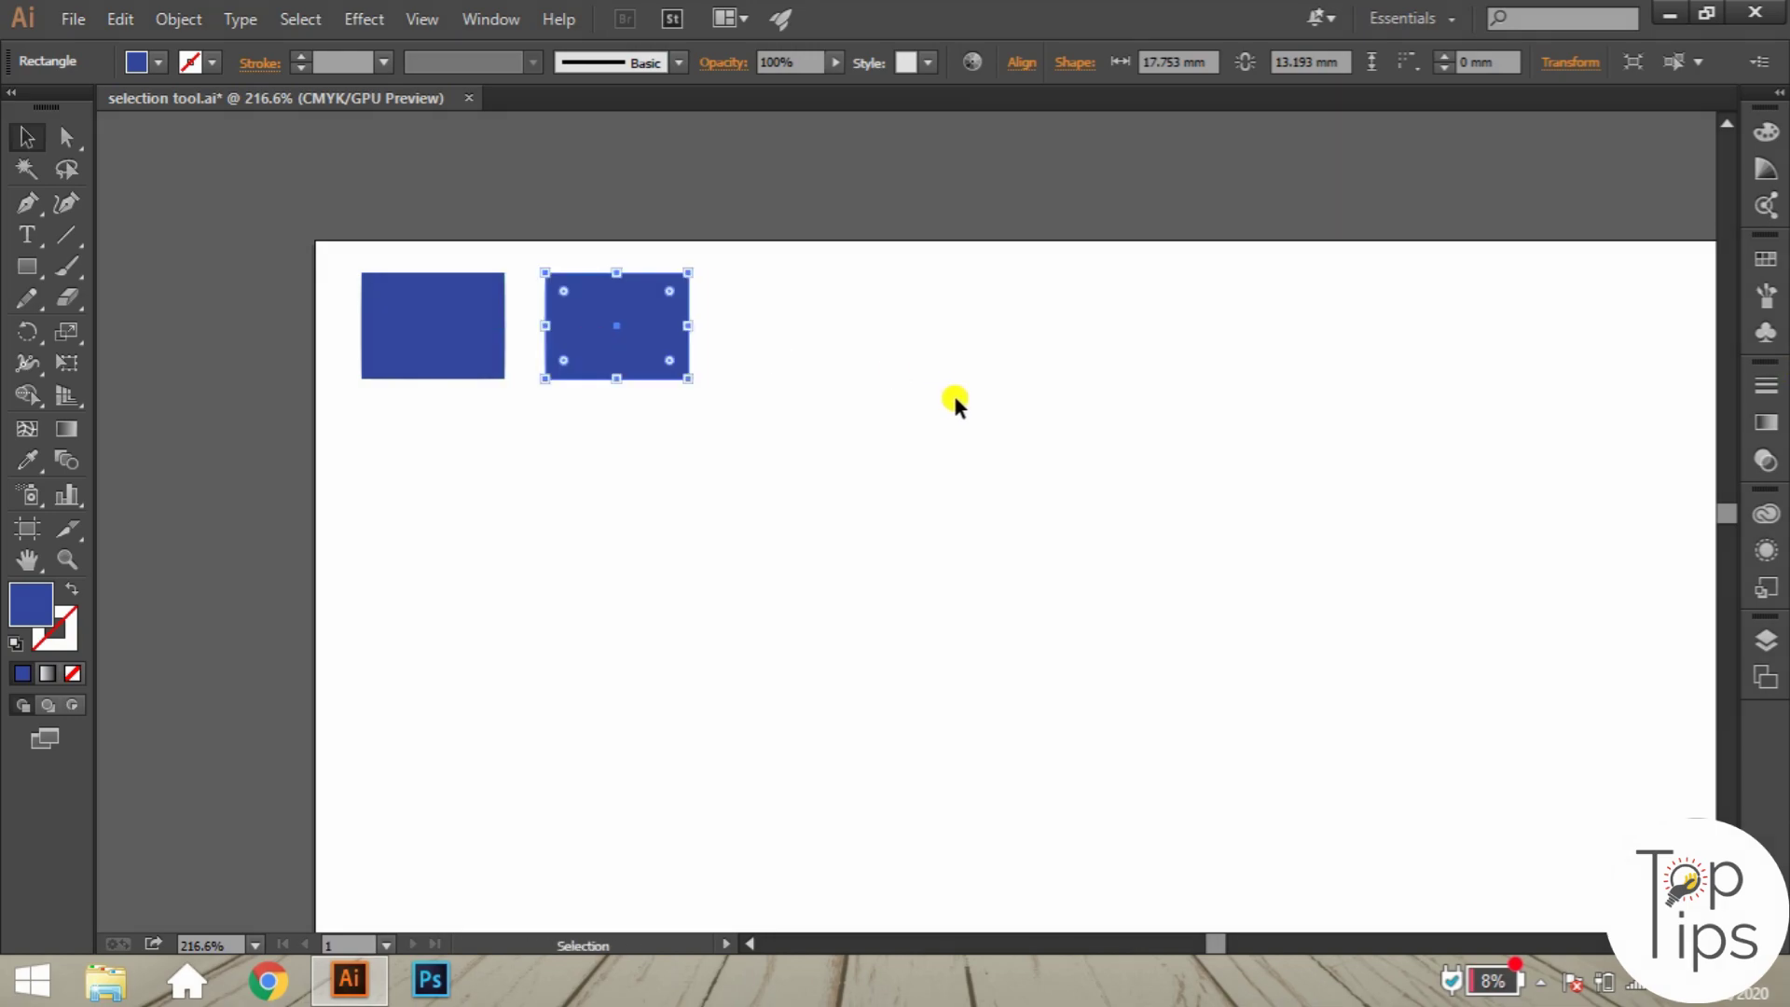
pyautogui.press('a')
pyautogui.hotkey('ctrl', 'd')
pyautogui.hotkey('ctrl', 'd')
pyautogui.hotkey('ctrl', 'd')
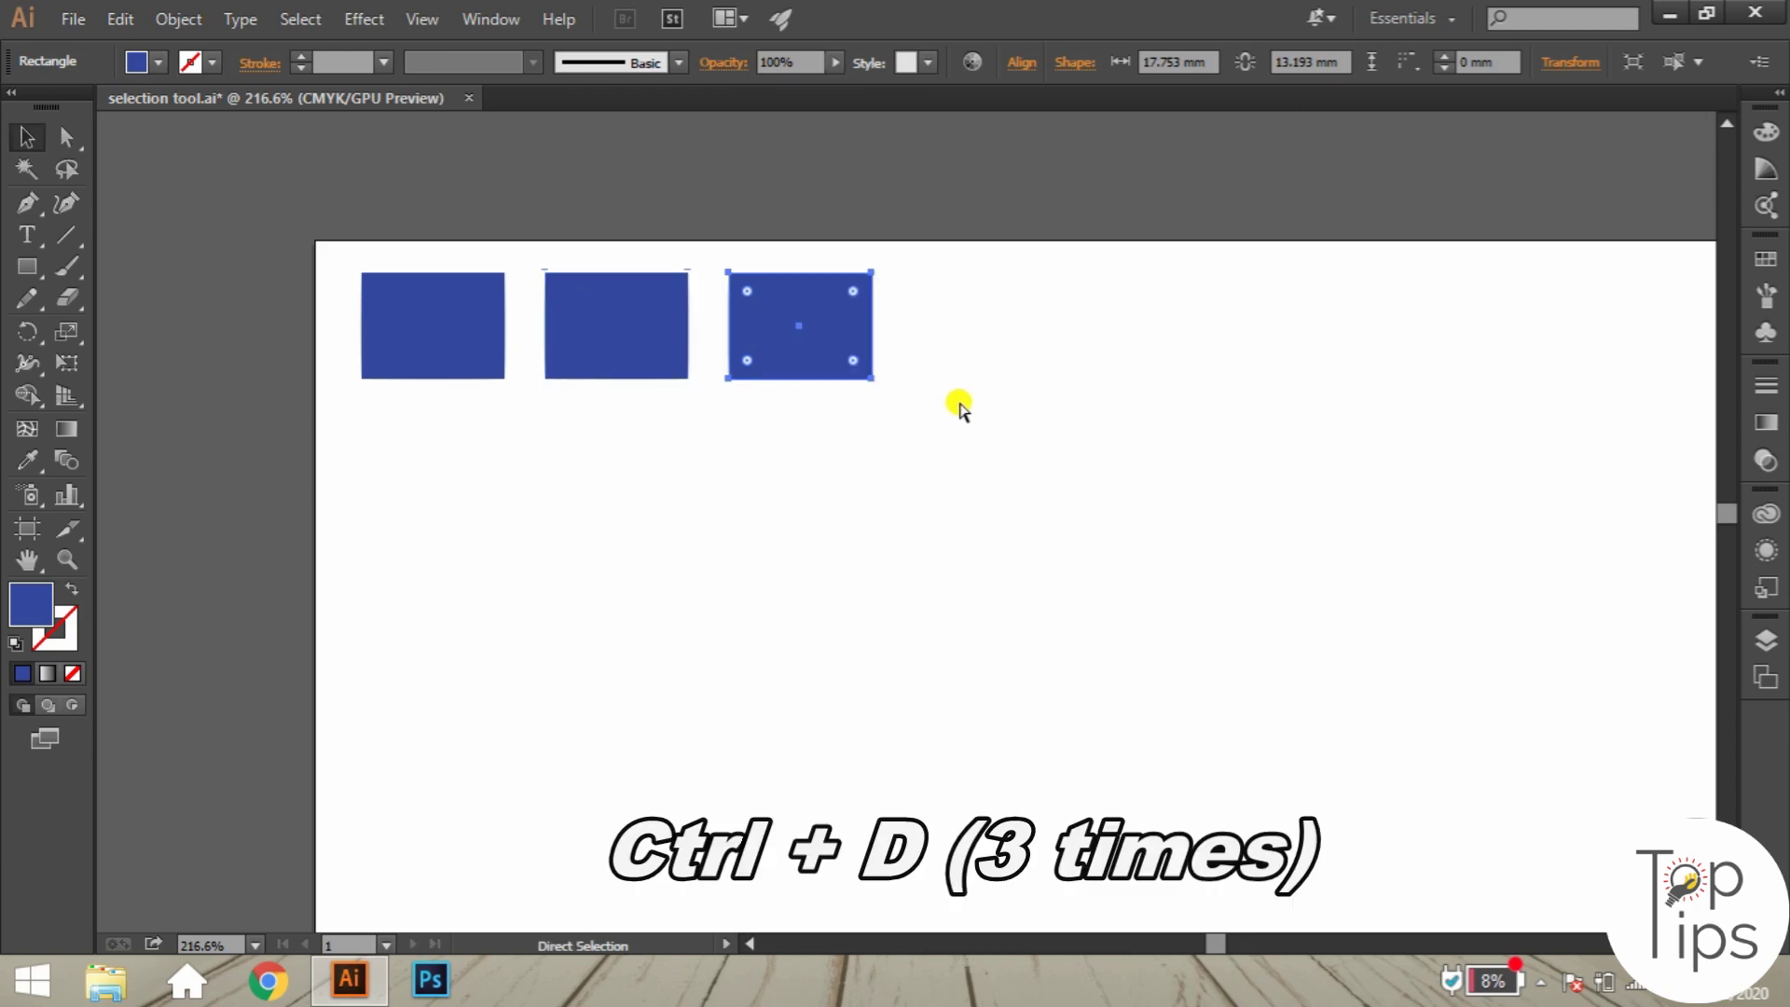
pyautogui.press('v')
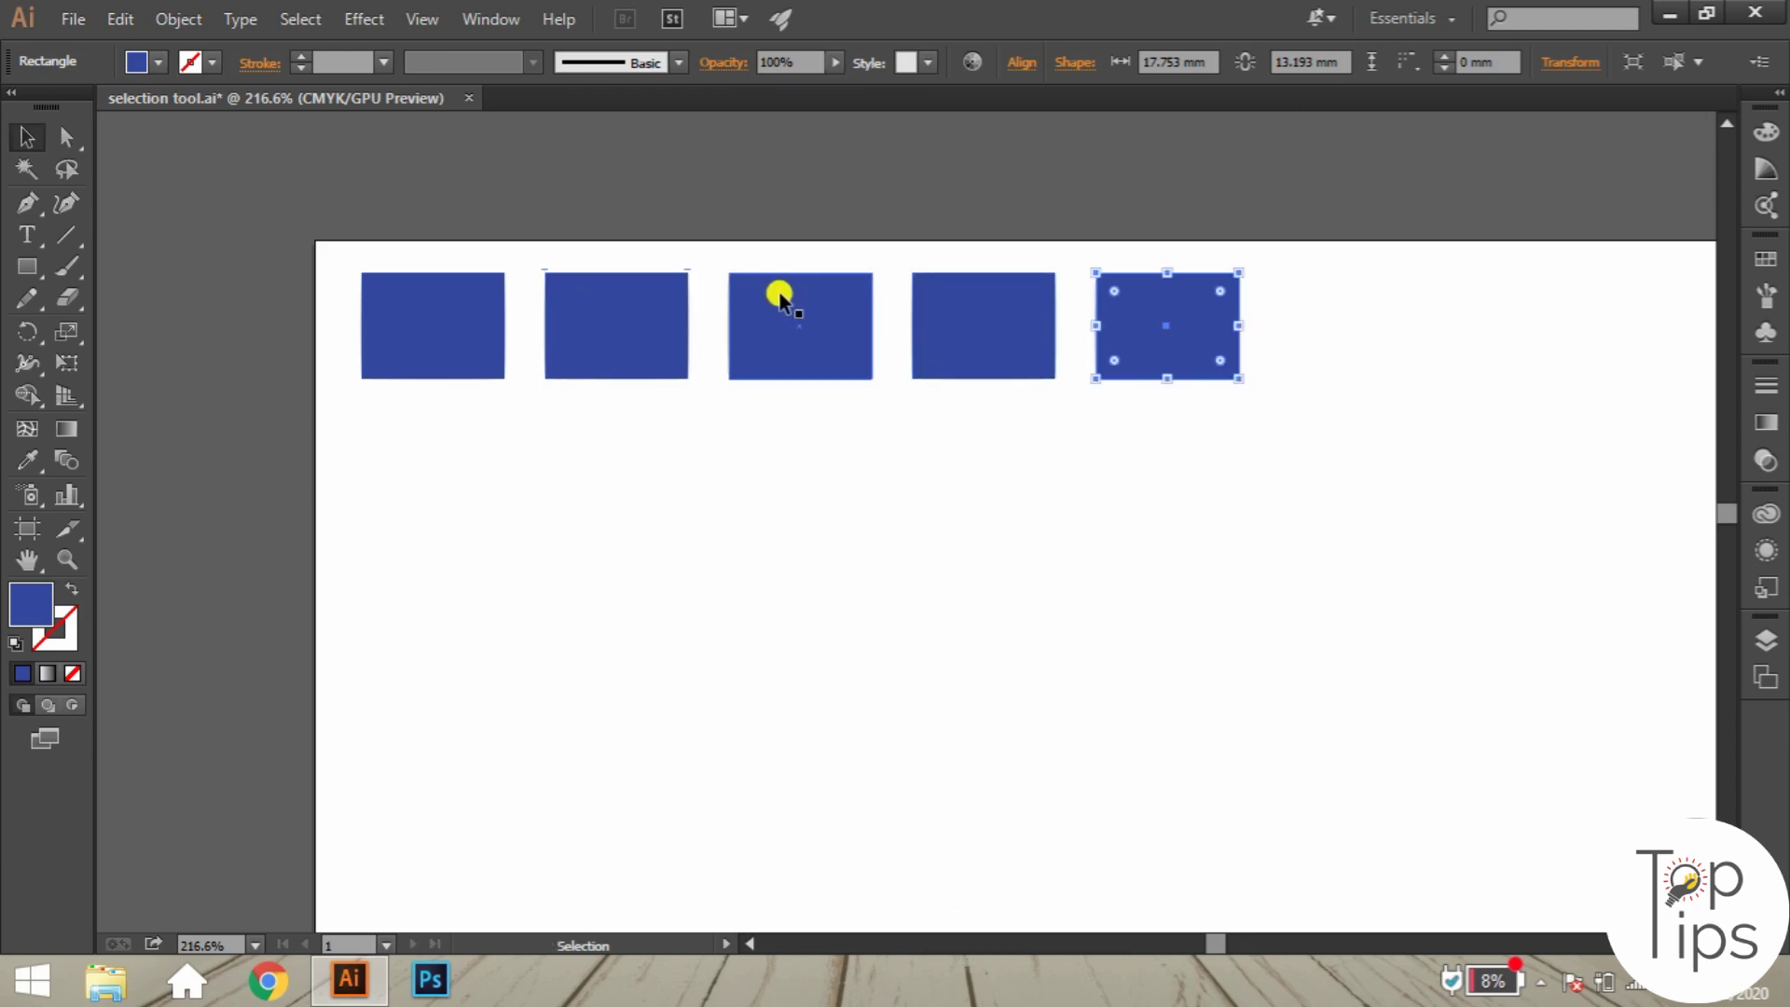
pyautogui.moveTo(600, 239); pyautogui.dragTo(1197, 452)
pyautogui.press('Delete')
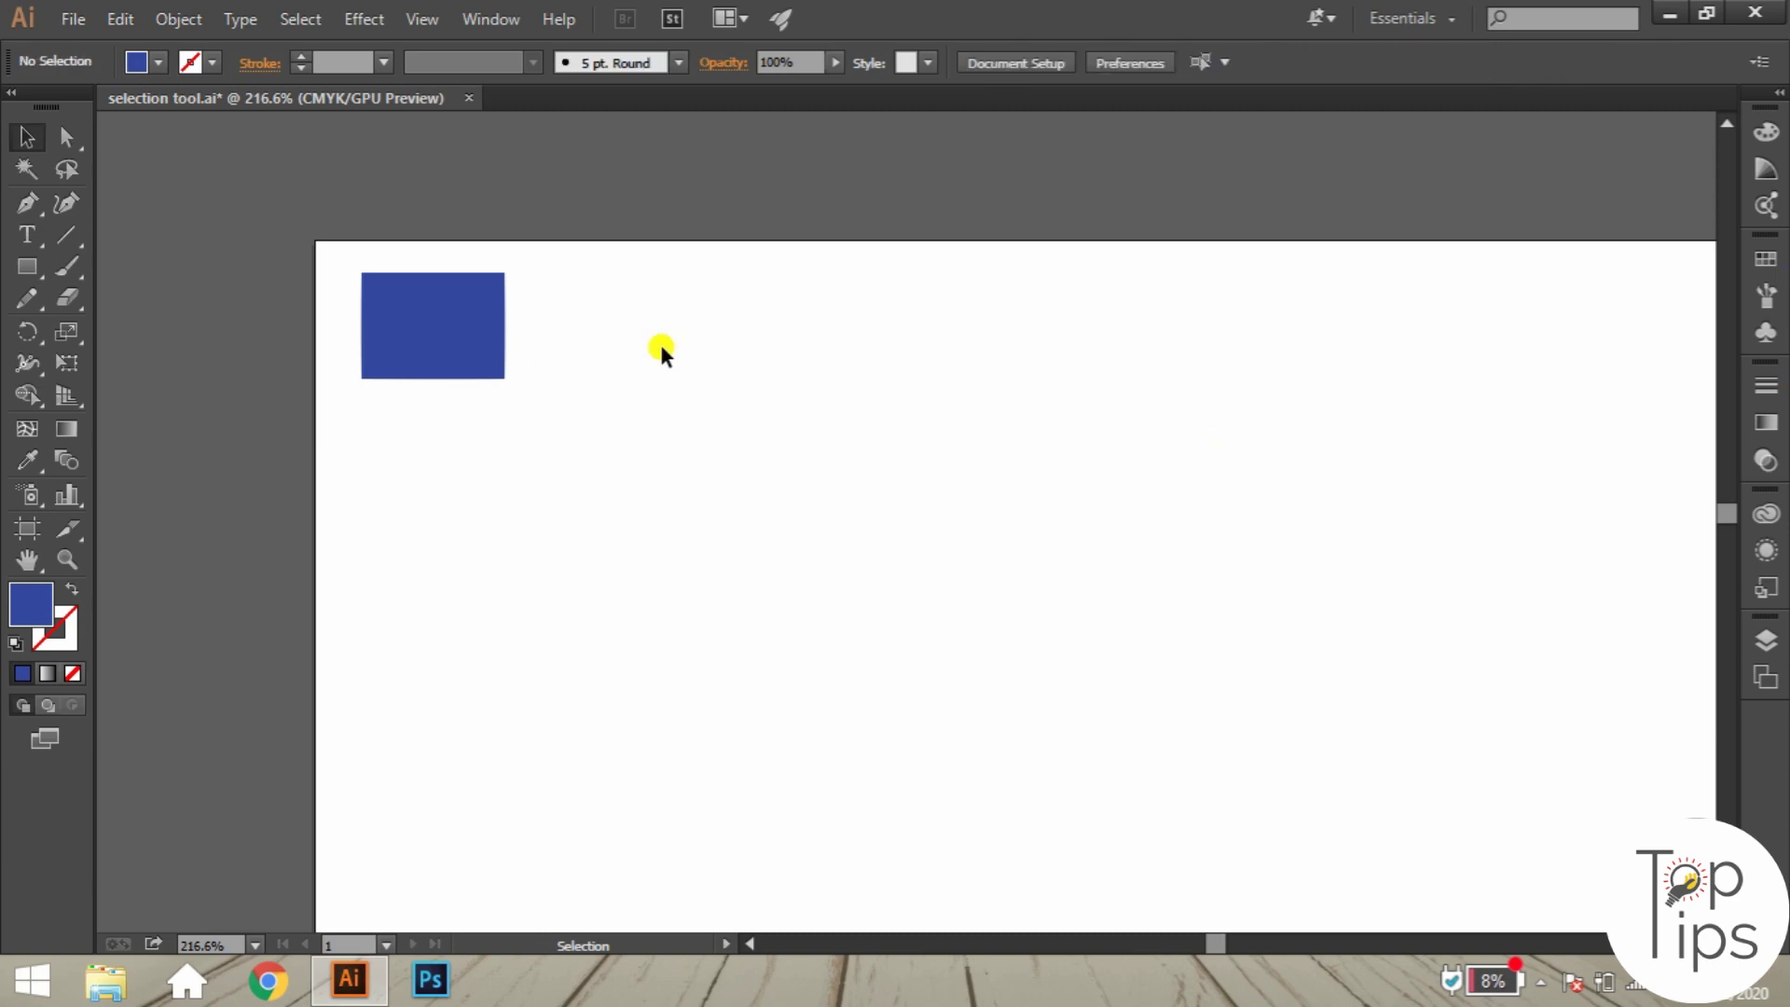
# Move the blue rectangle diagonally down and to the right, and repeat that move with Transform Again.
pyautogui.moveTo(426, 326); pyautogui.dragTo(591, 437)
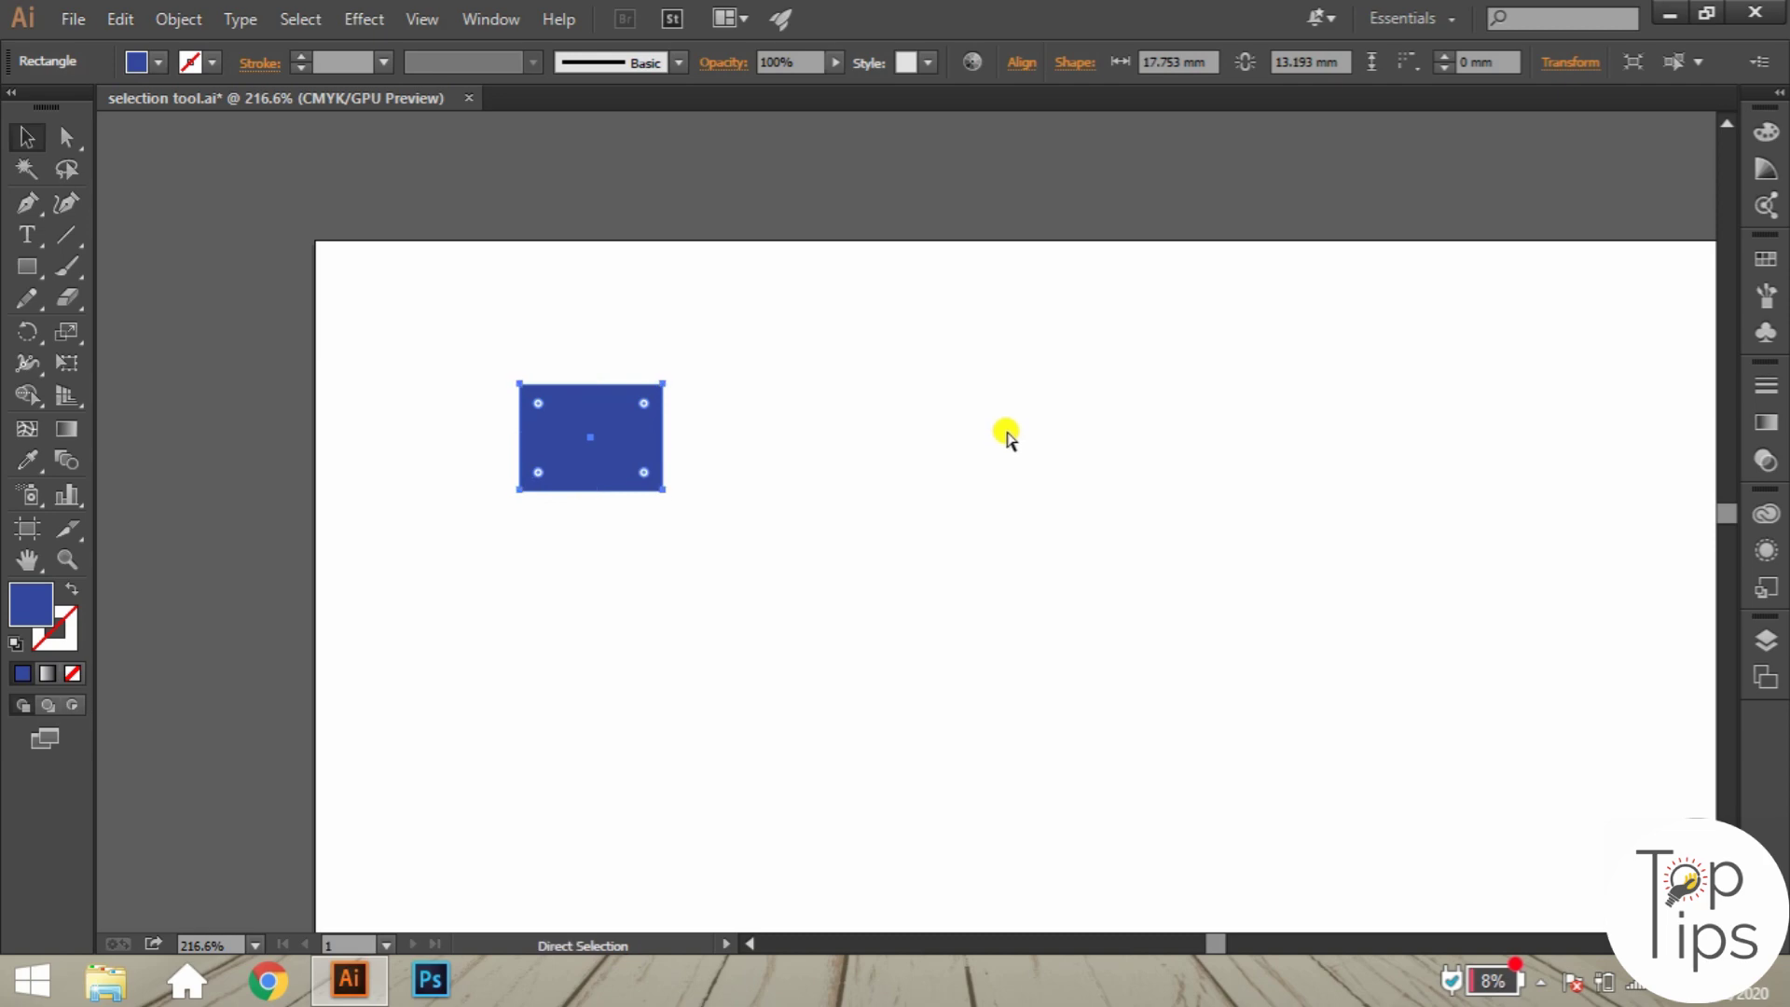
pyautogui.hotkey('ctrl', 'd')
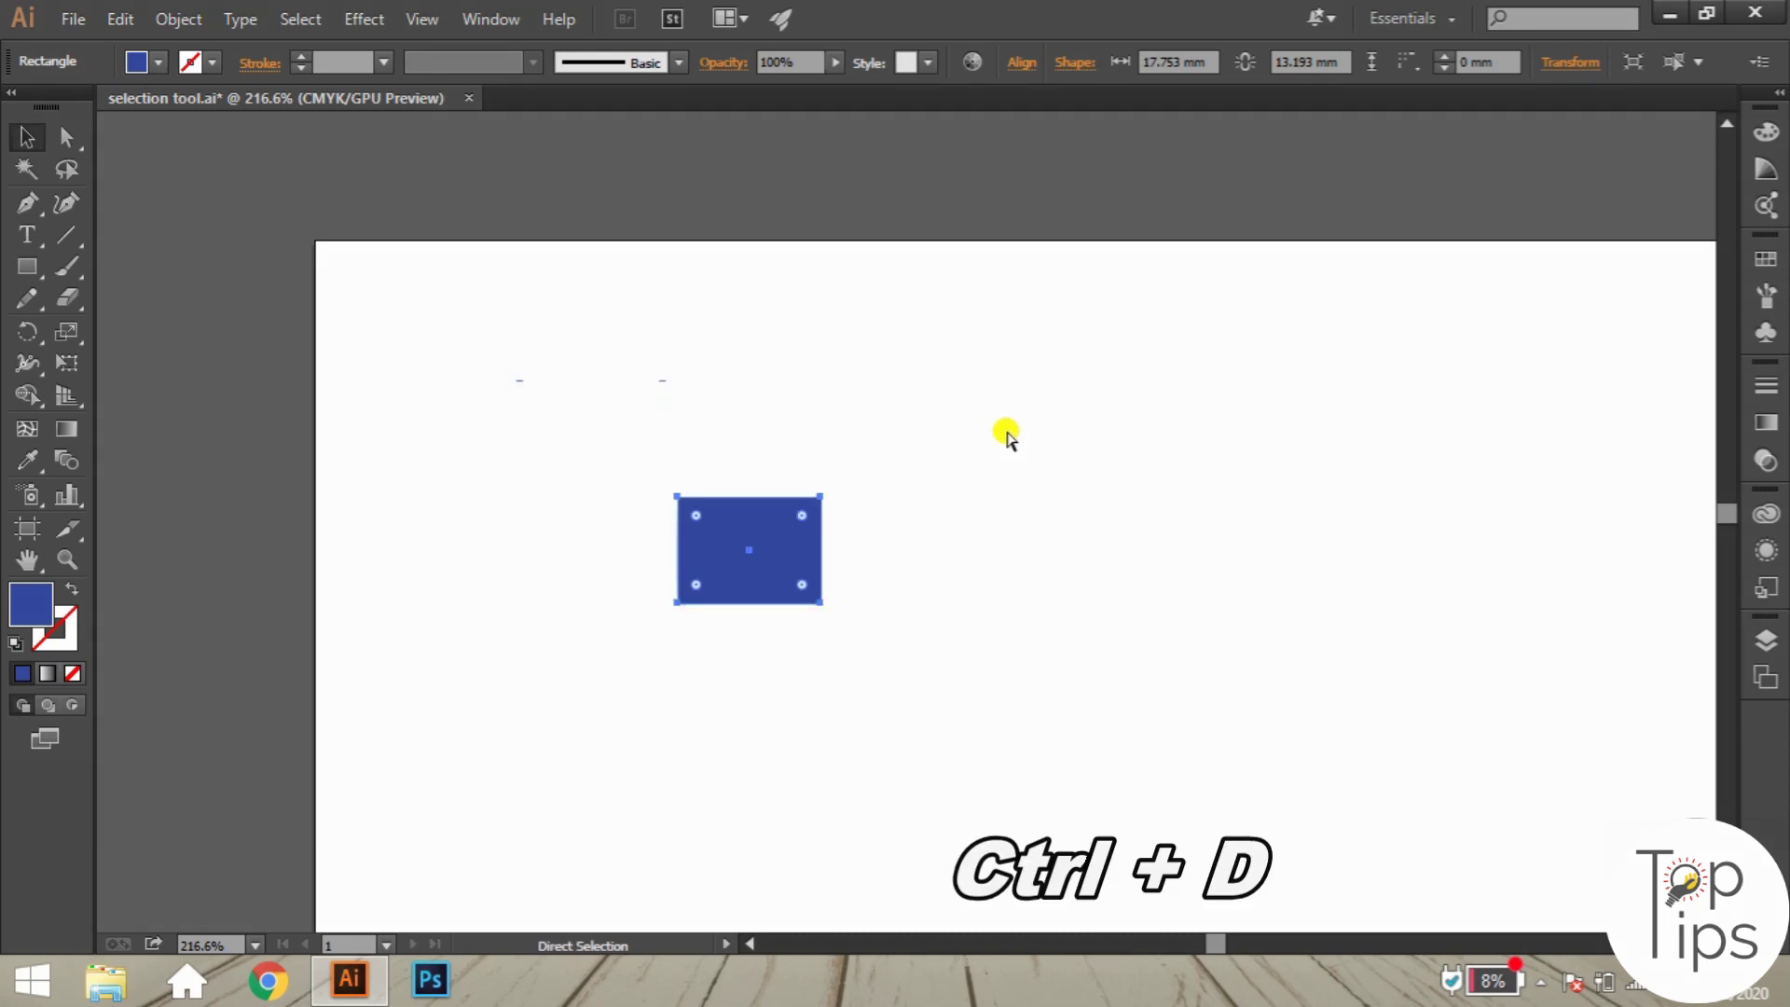
pyautogui.hotkey('ctrl', 'd')
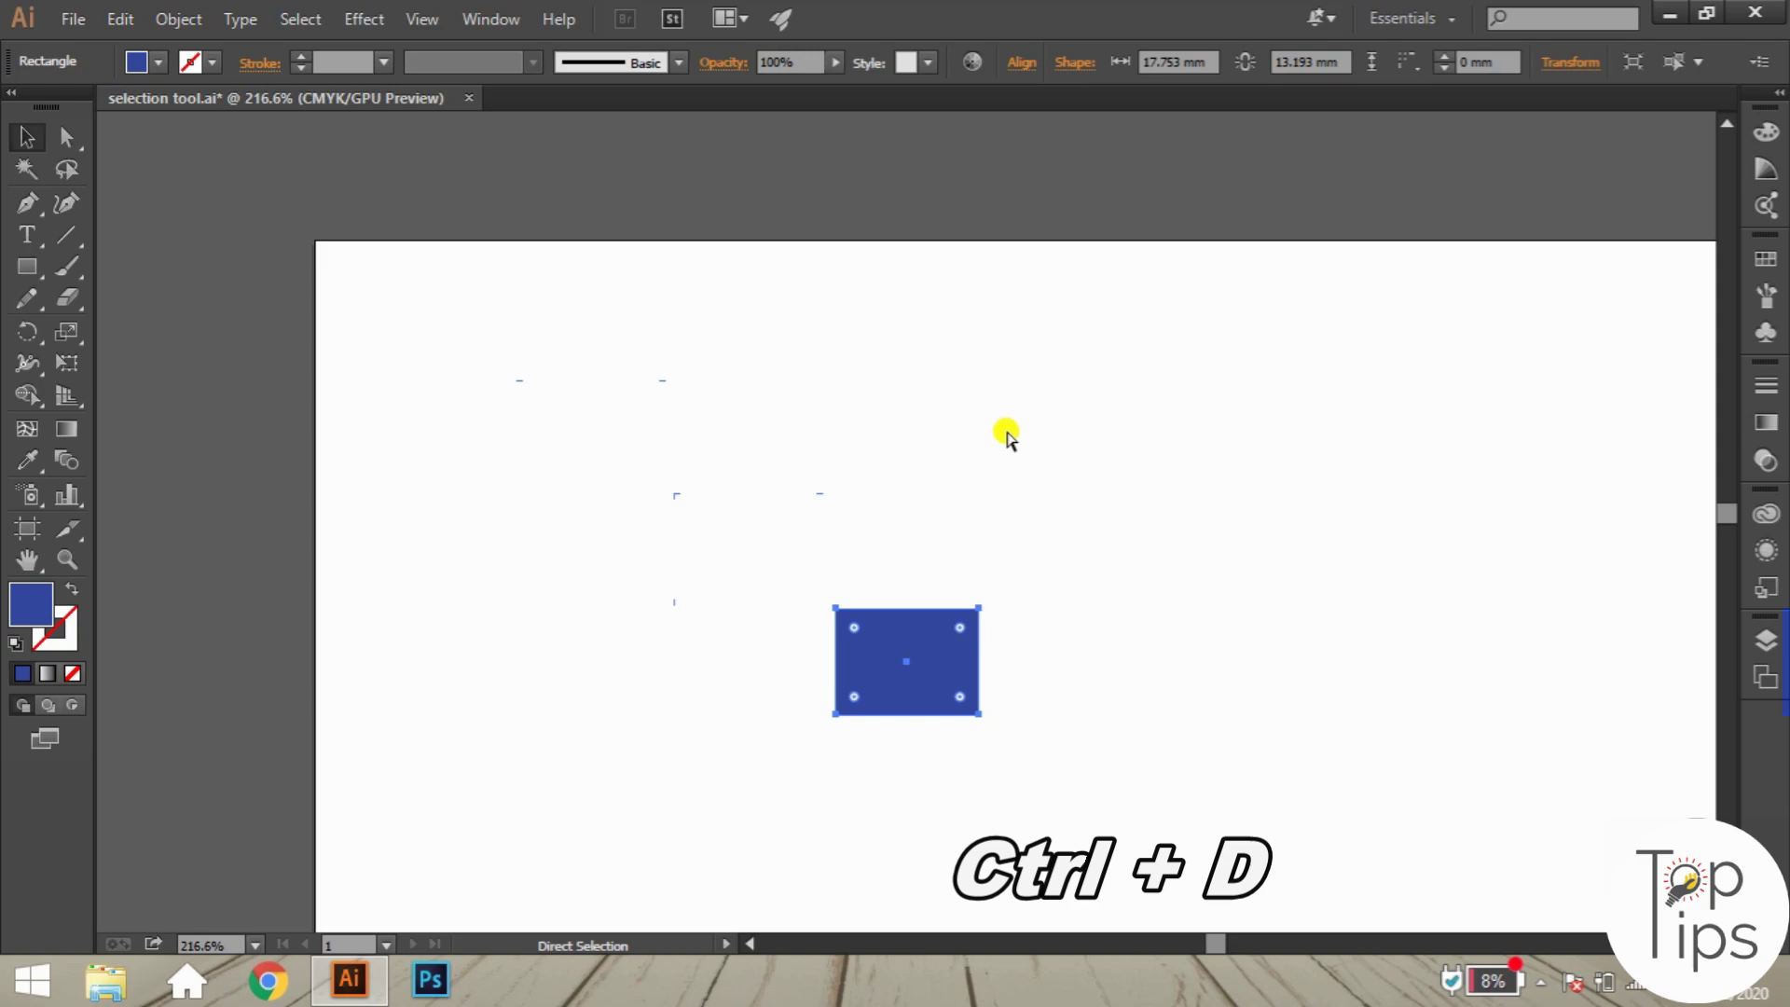
pyautogui.hotkey('ctrl', 'd')
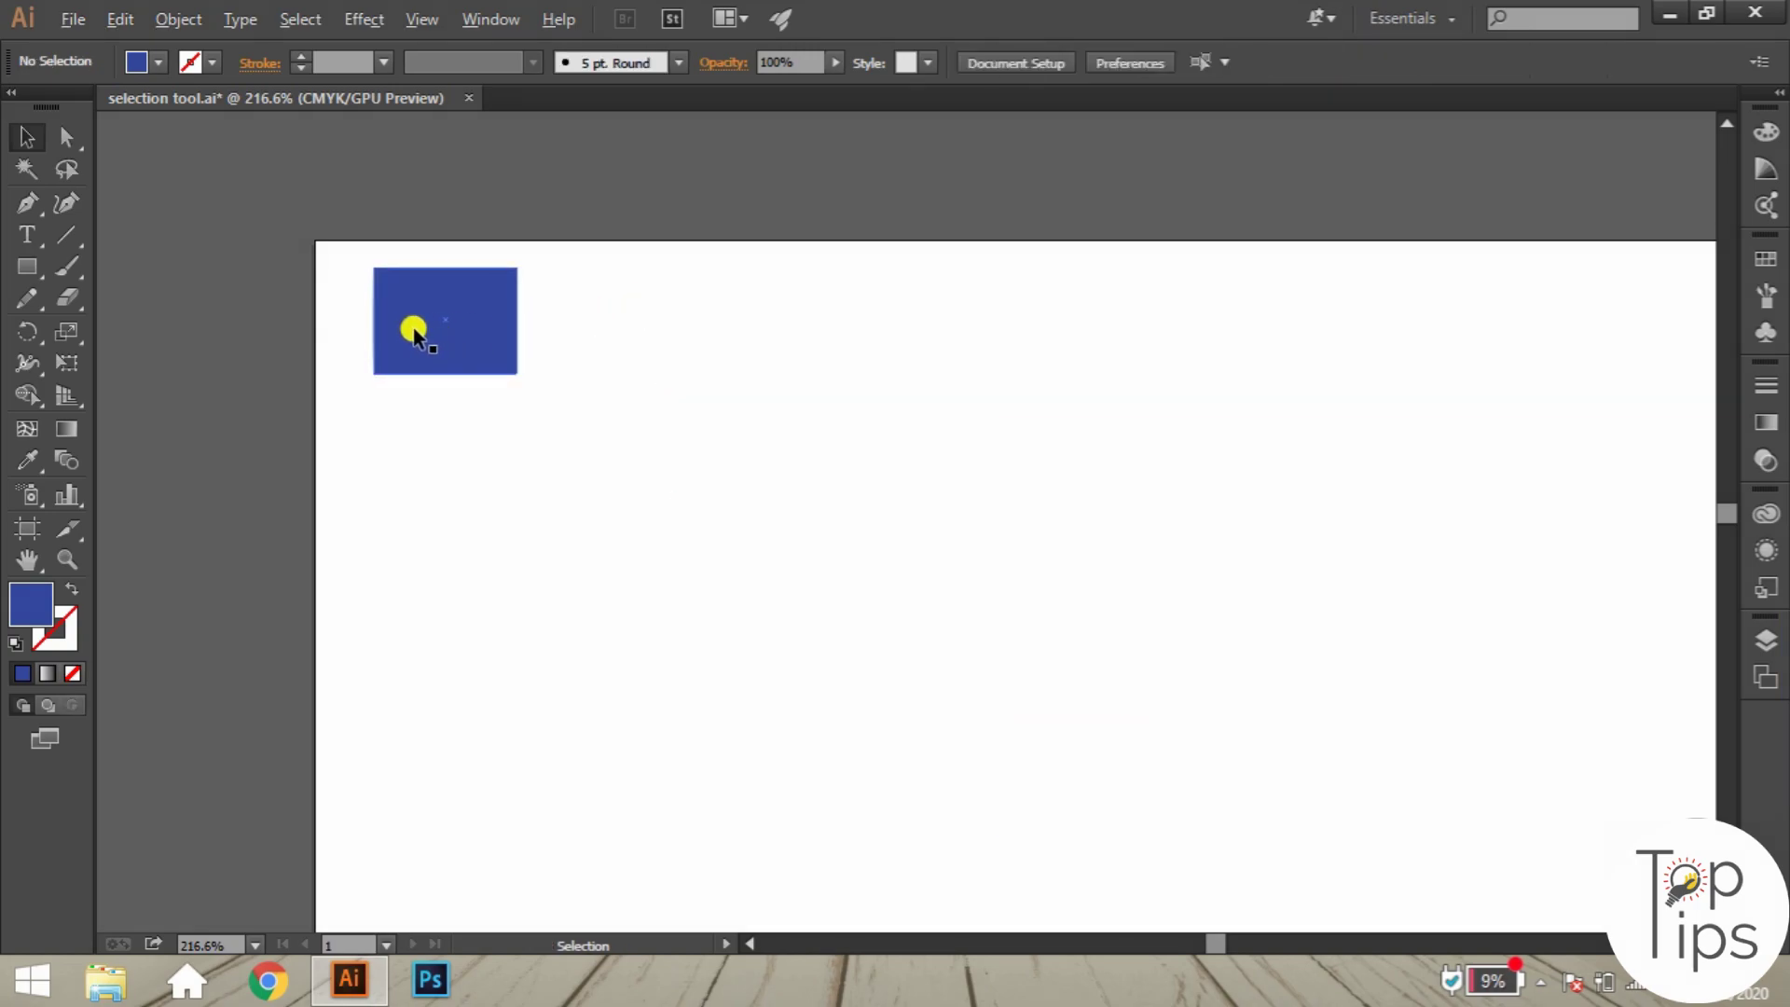
# Duplicate the blue rectangle horizontally to its right and repeat the duplication four times to form an evenly spaced row of six.
pyautogui.moveTo(414, 334); pyautogui.dragTo(602, 333)
pyautogui.hotkey('ctrl', 'd')
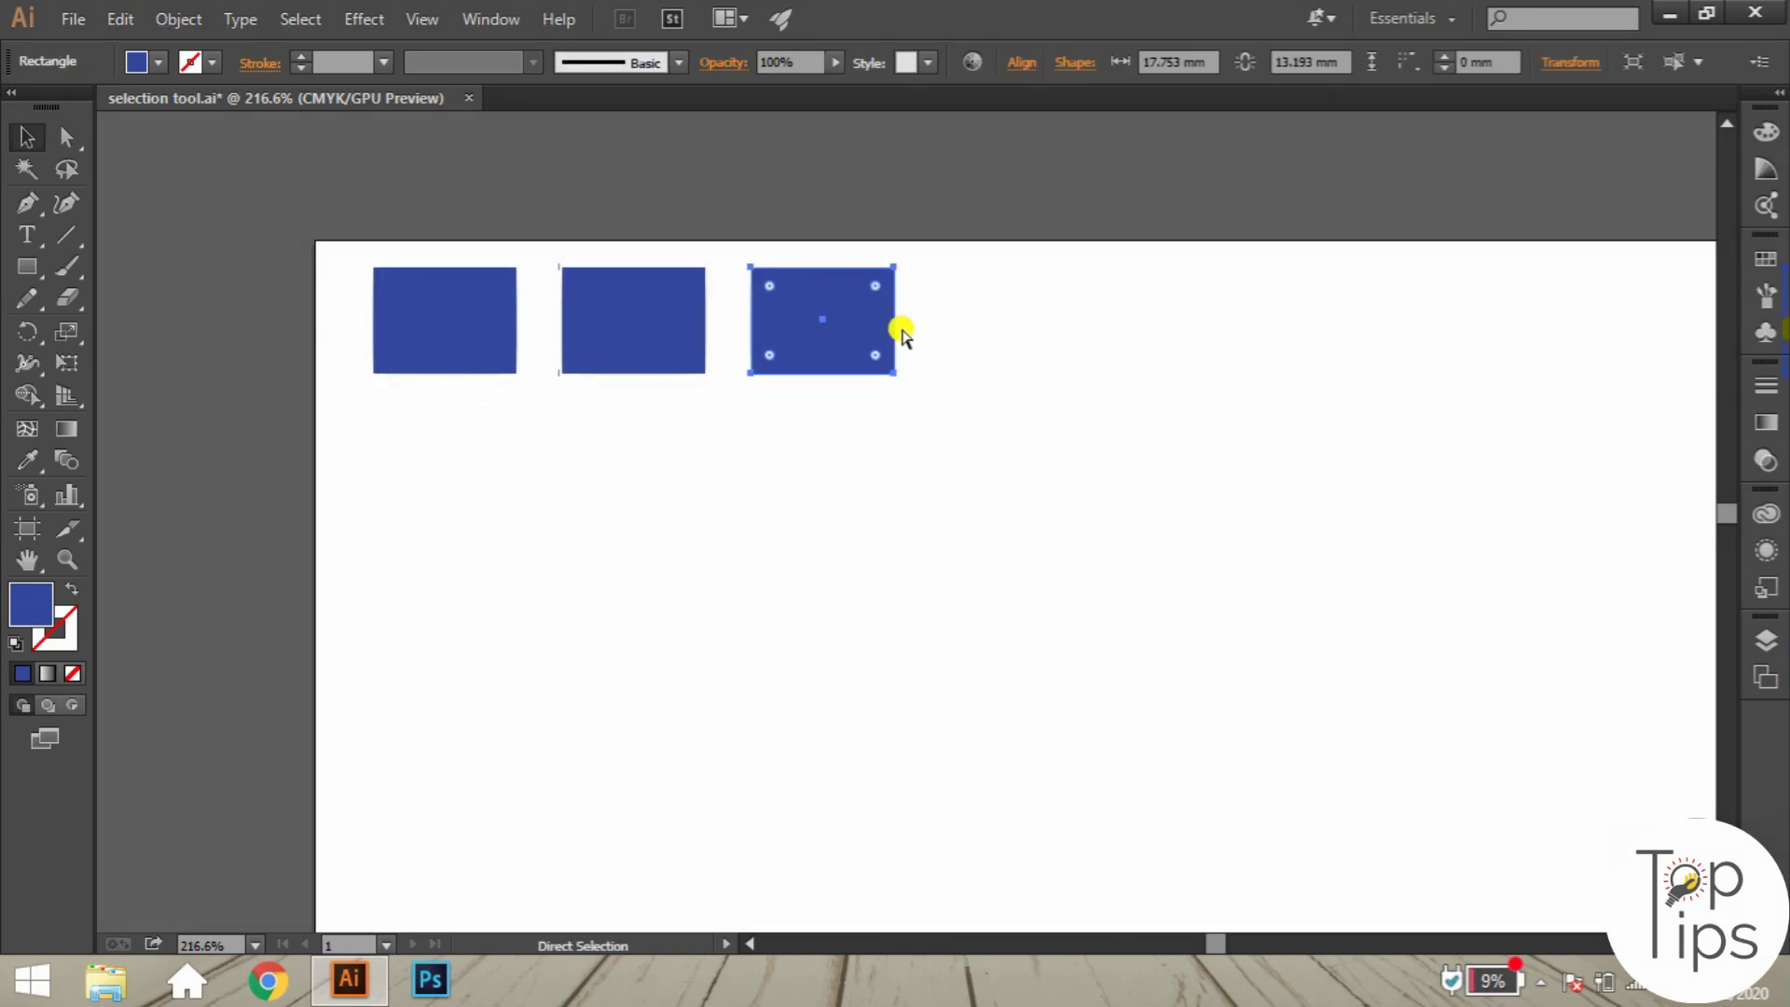
pyautogui.hotkey('ctrl', 'd')
pyautogui.hotkey('ctrl', 'd')
pyautogui.hotkey('ctrl', 'd')
pyautogui.click(627, 395)
pyautogui.click(597, 354)
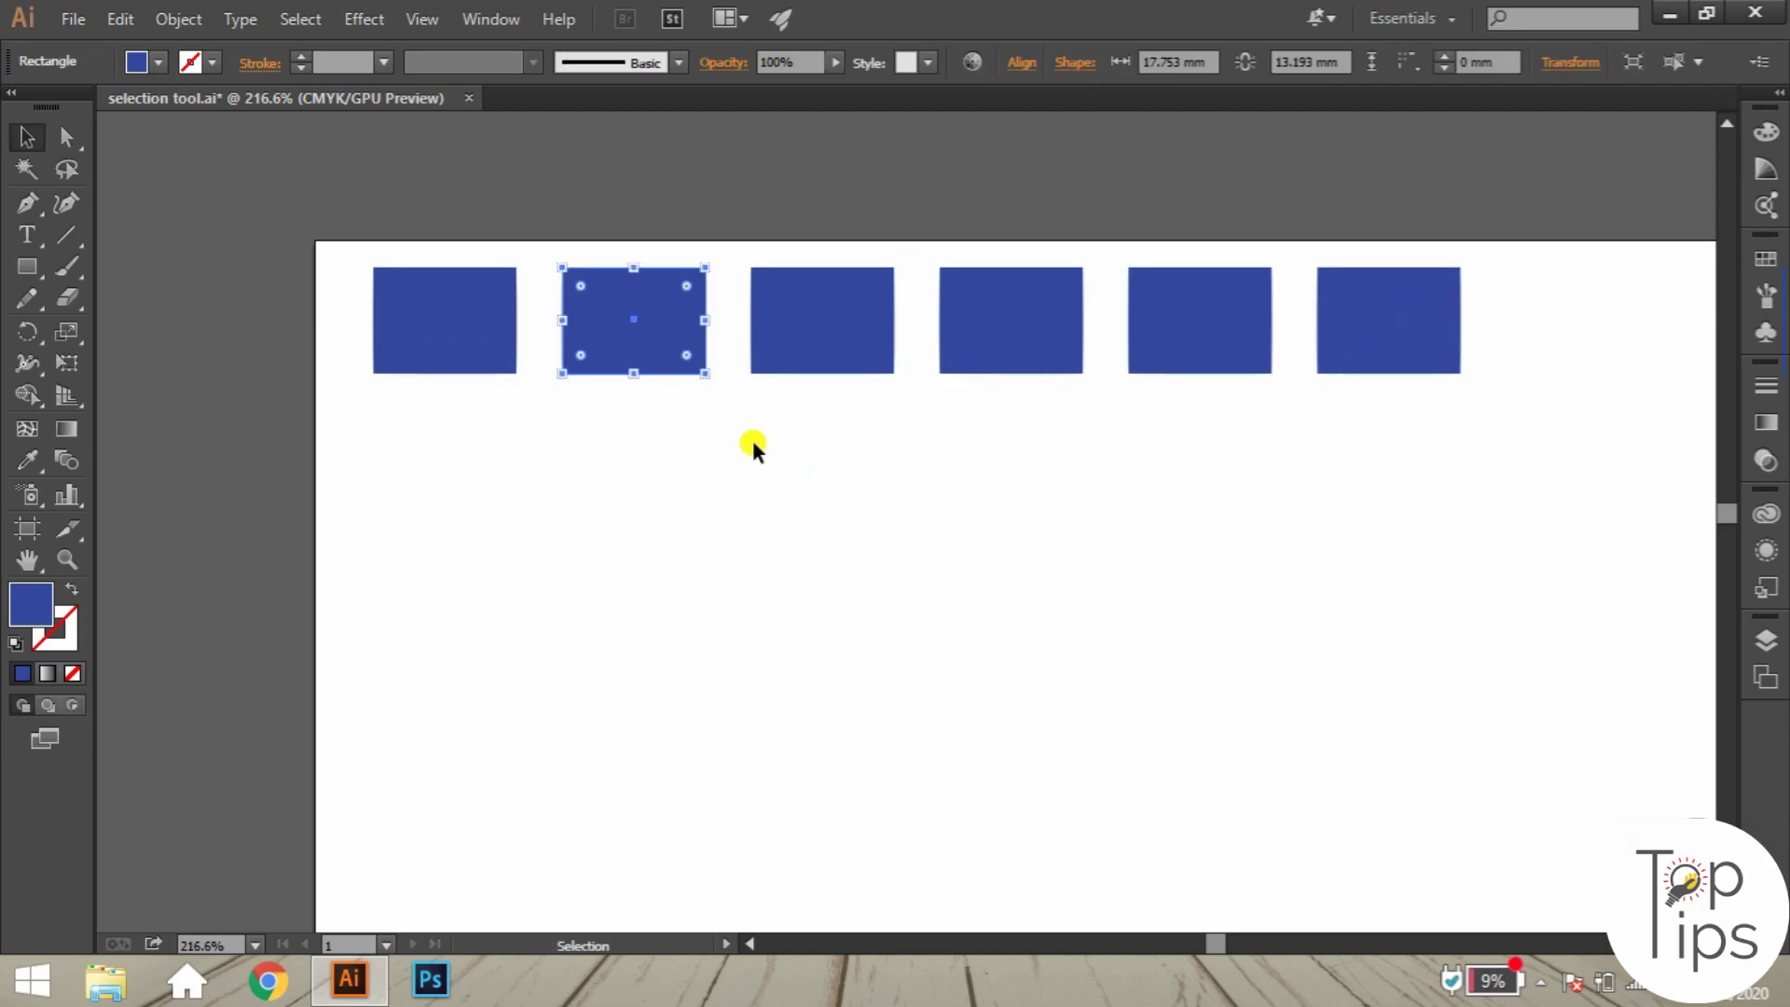
pyautogui.click(745, 490)
# Group the four rightmost blue rectangles of the row and deselect them.
pyautogui.moveTo(781, 239); pyautogui.dragTo(1492, 455)
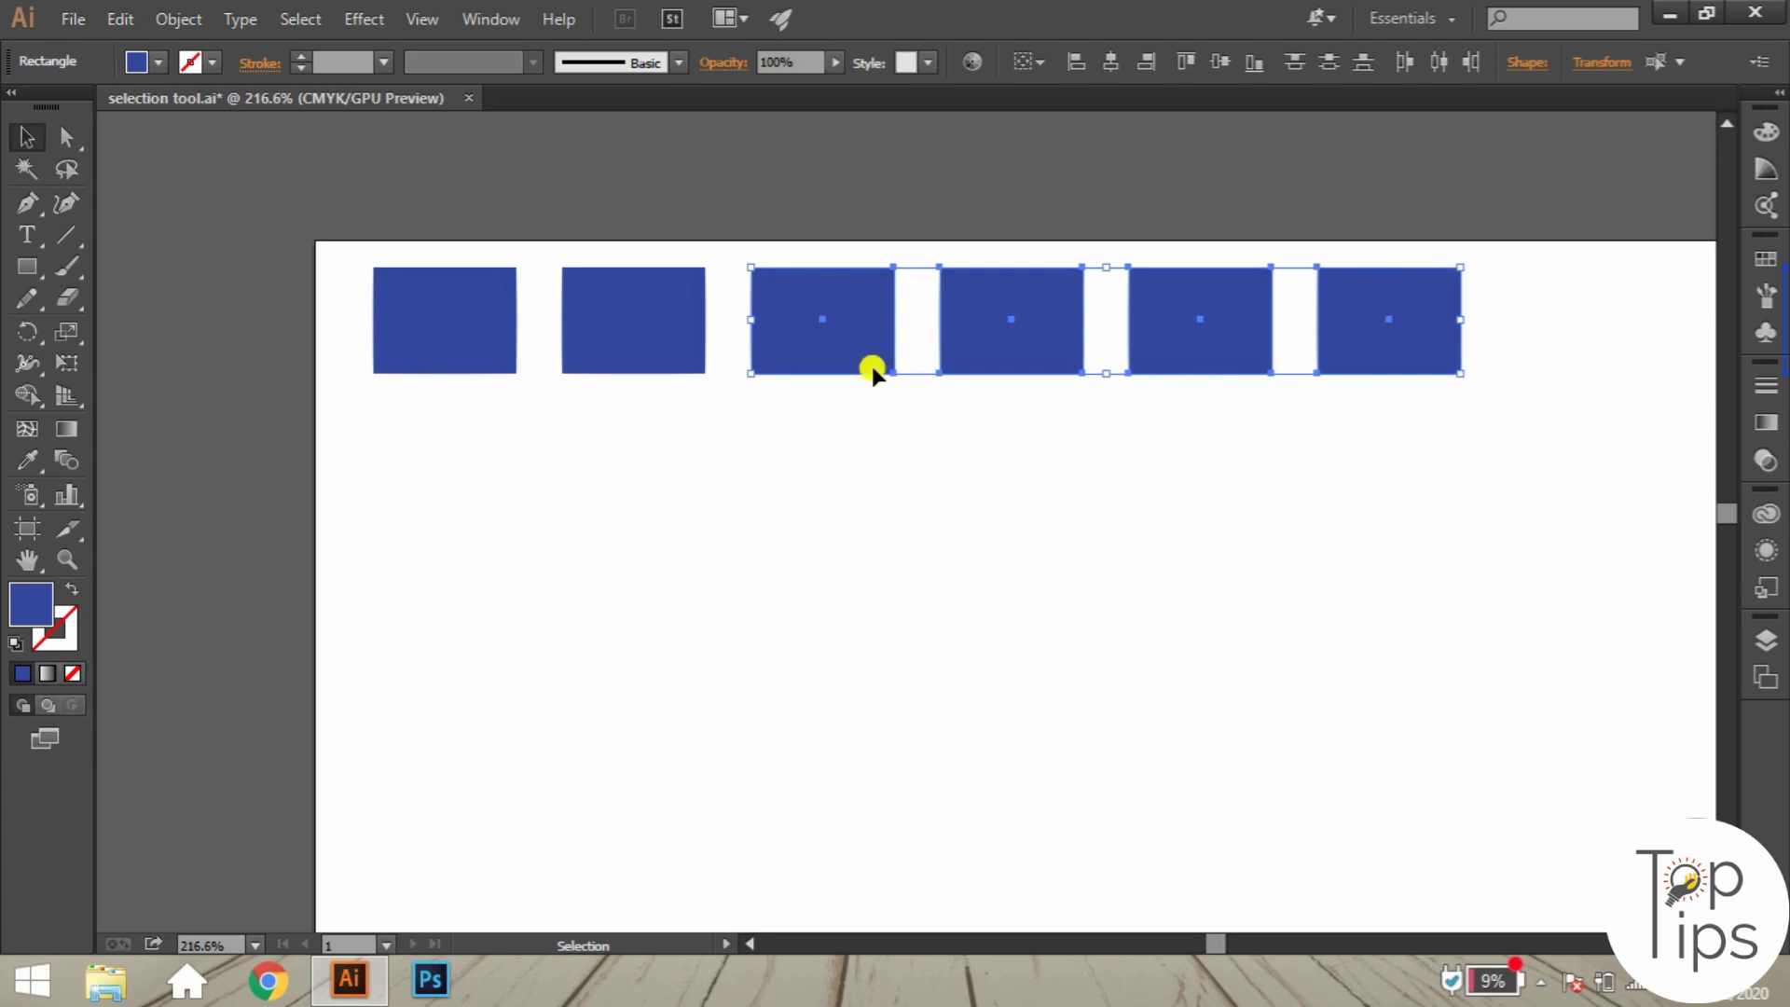
pyautogui.rightClick(793, 346)
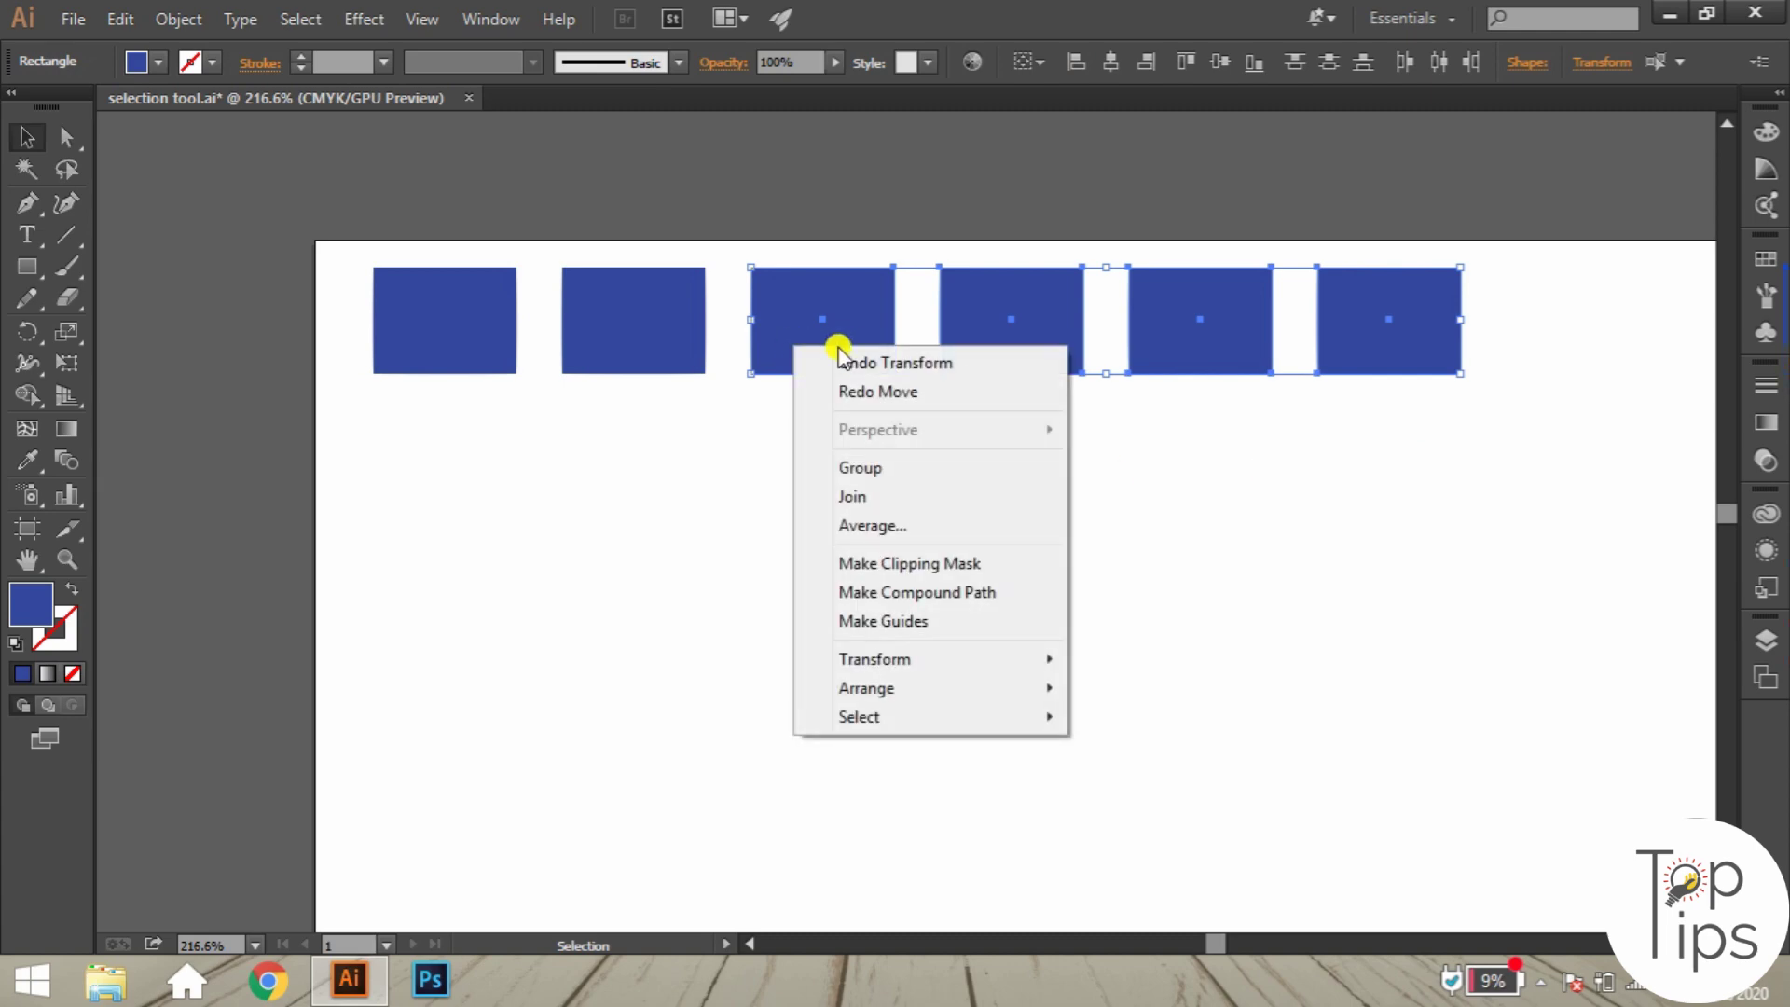
pyautogui.click(880, 469)
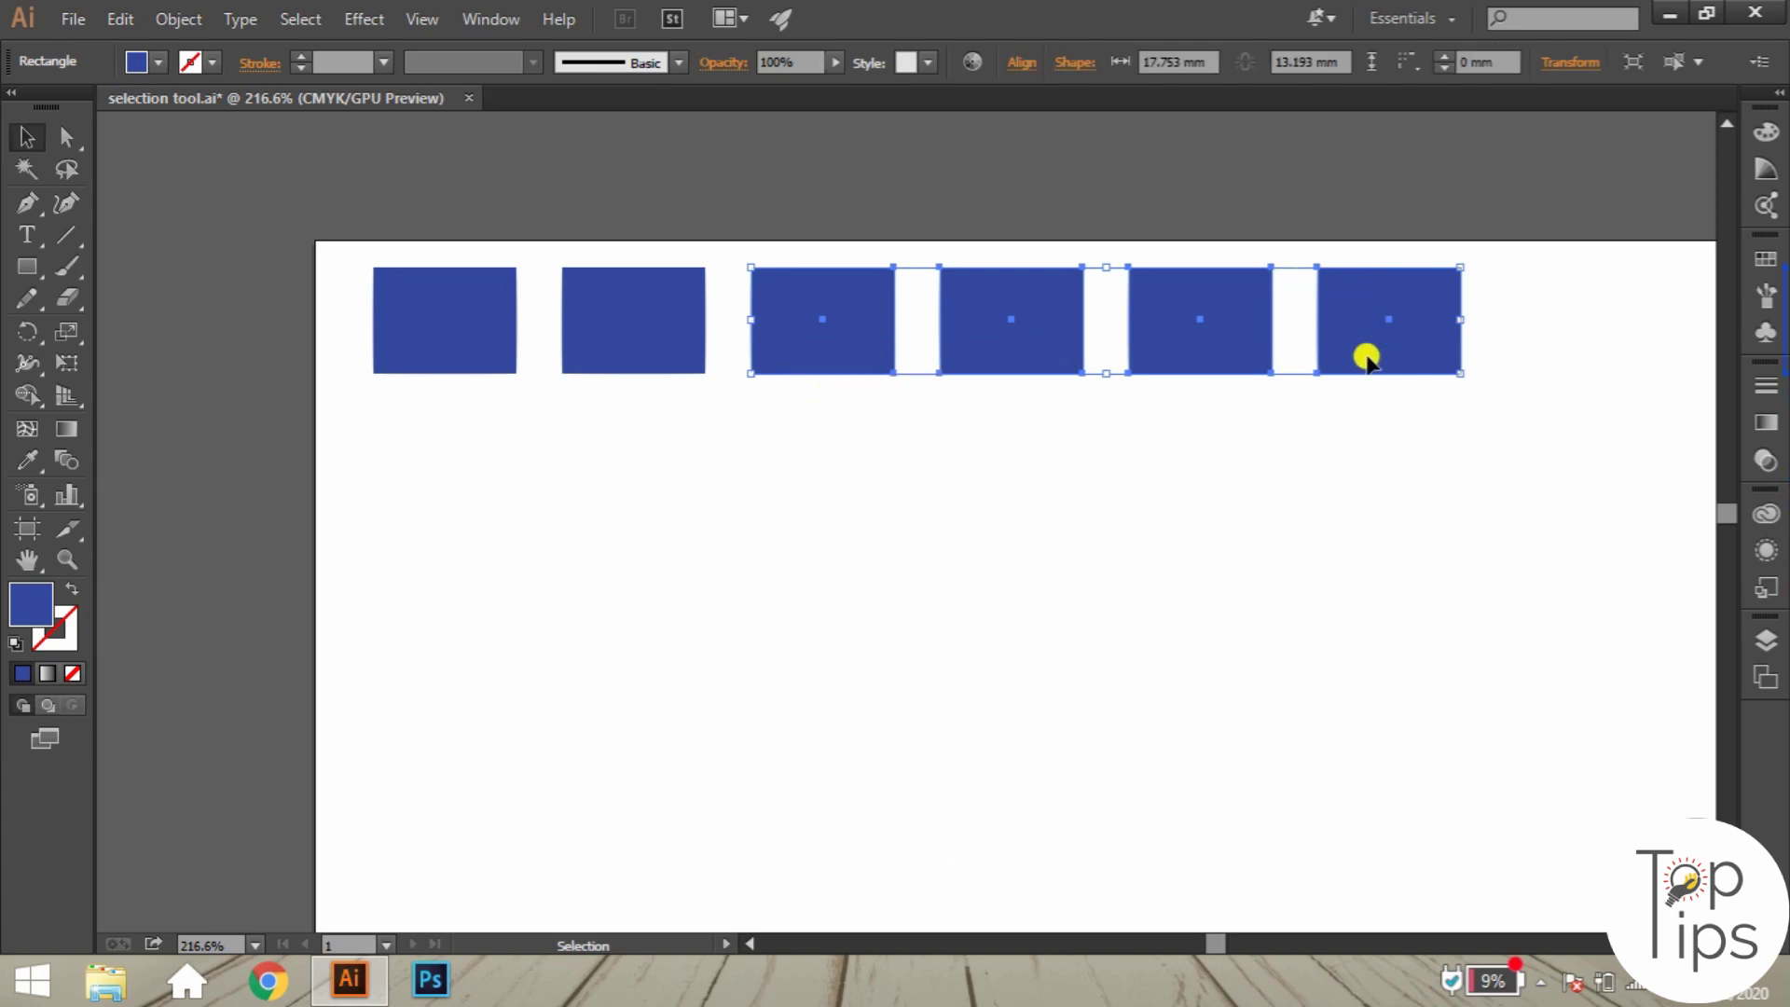
pyautogui.click(1202, 425)
# Move the grouped rectangles and the second single rectangle down below the first rectangle's row.
pyautogui.moveTo(853, 321); pyautogui.dragTo(851, 510)
pyautogui.moveTo(636, 319); pyautogui.dragTo(631, 518)
pyautogui.click(775, 403)
# Move the group of four rectangles upward as one unit and undo the move.
pyautogui.press('space')
pyautogui.moveTo(855, 460); pyautogui.dragTo(820, 308)
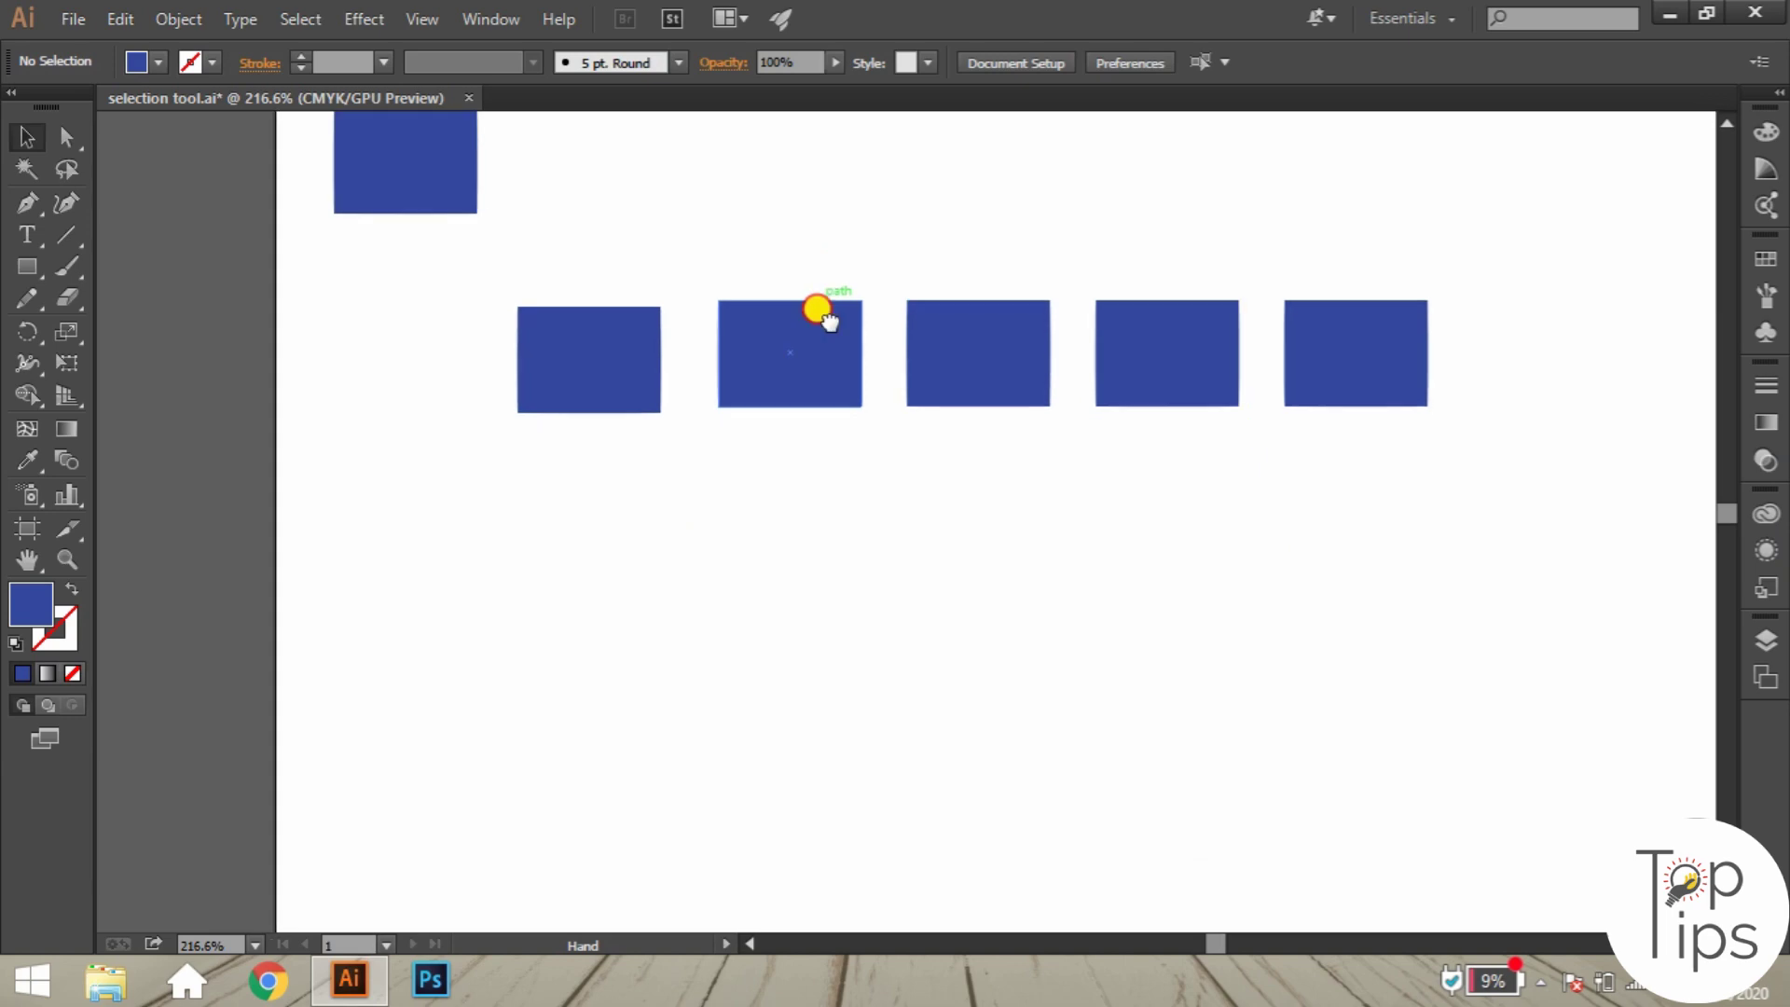
pyautogui.moveTo(795, 372)
pyautogui.mouseDown()
pyautogui.moveTo(790, 495)
pyautogui.moveTo(787, 372)
pyautogui.mouseUp()
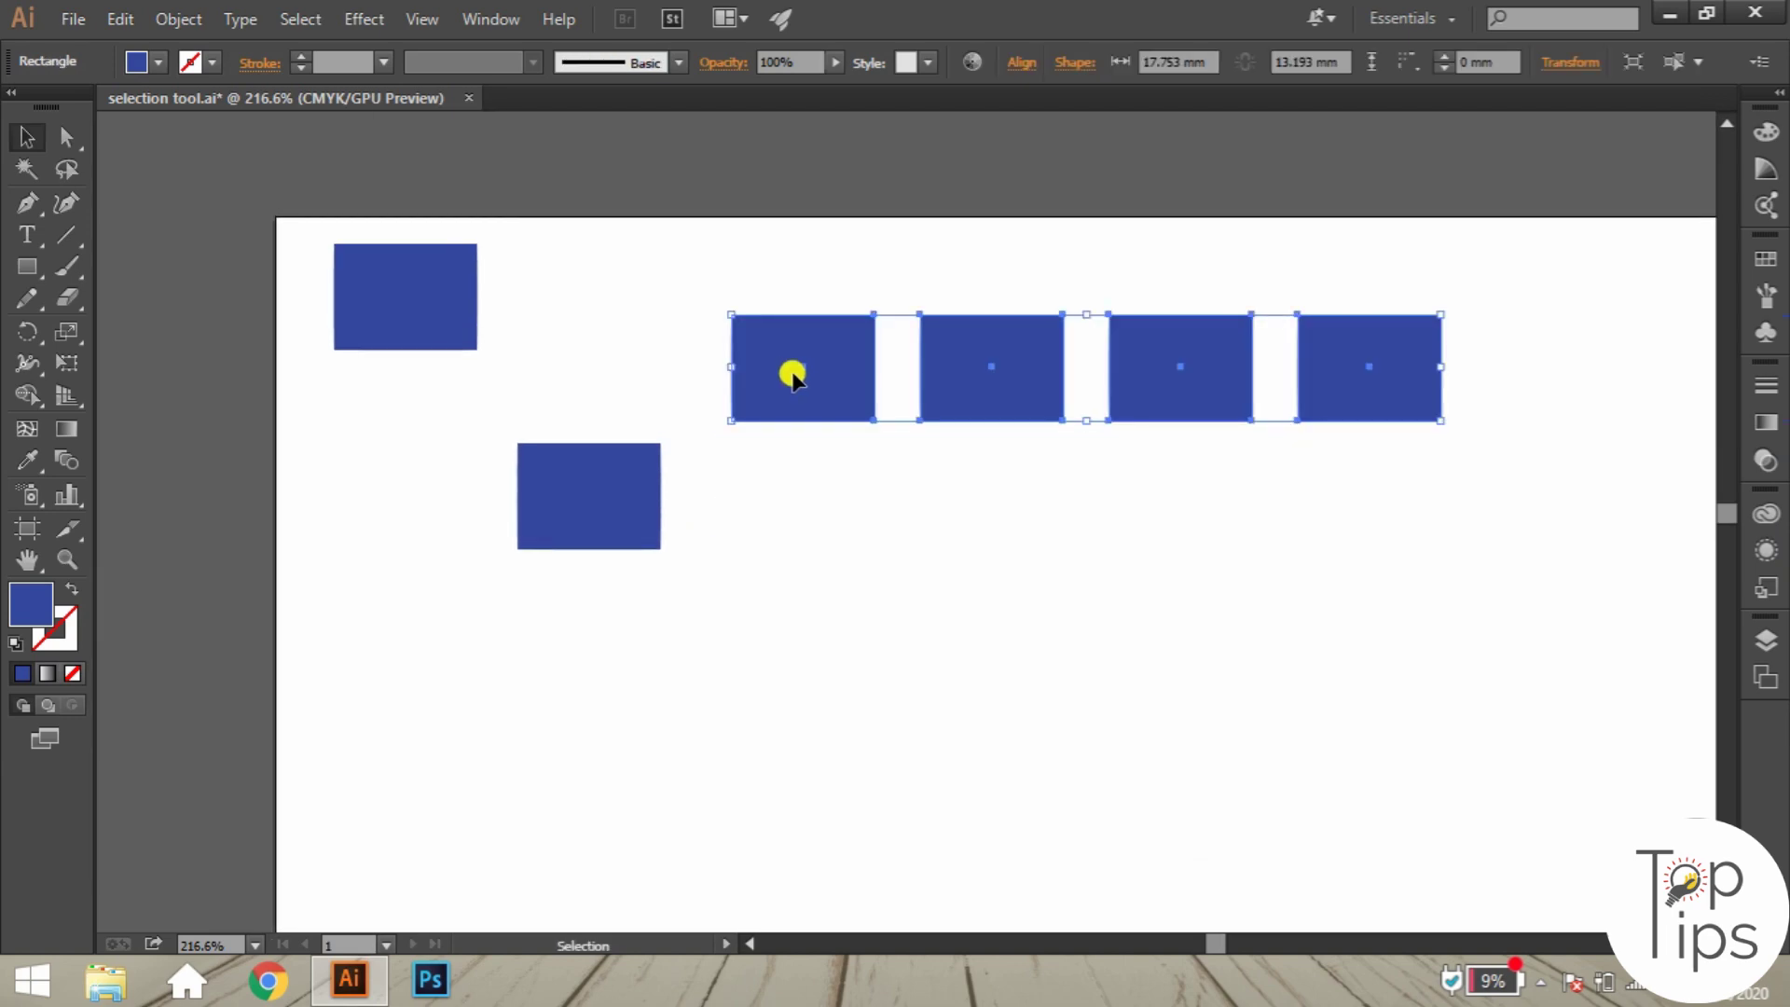
pyautogui.hotkey('ctrl', 'z')
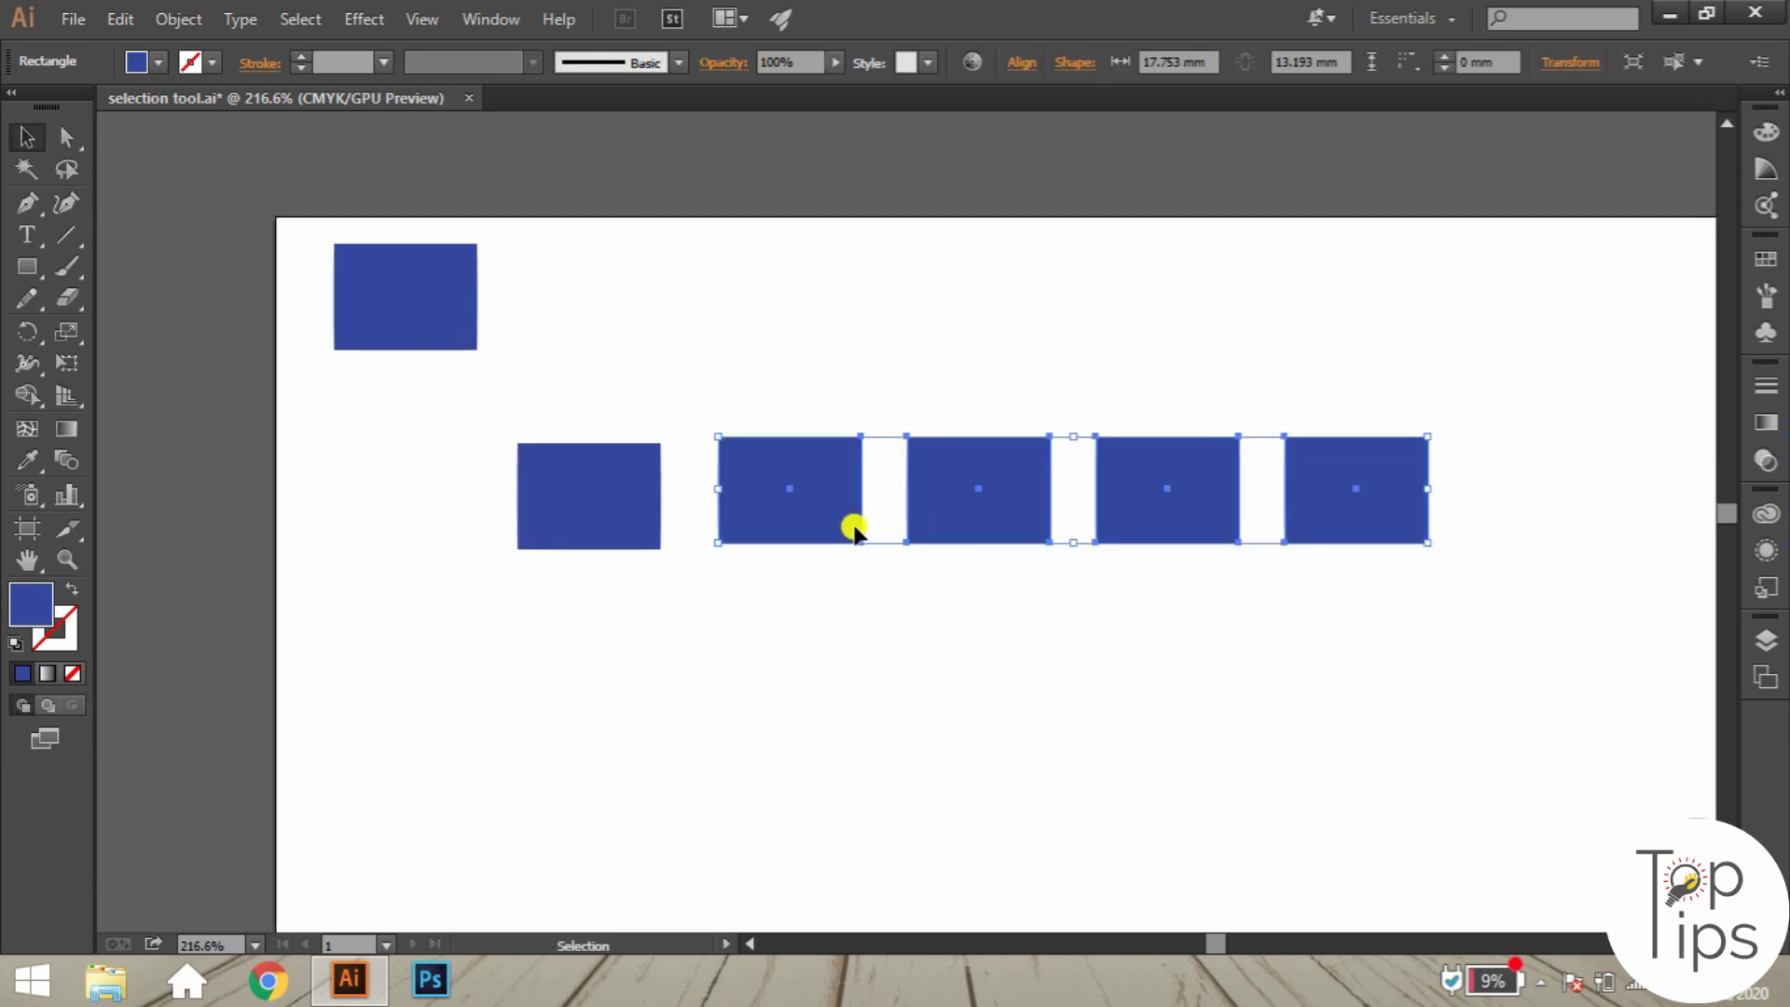
# Ungroup the four blue rectangles and deselect them.
pyautogui.rightClick(792, 513)
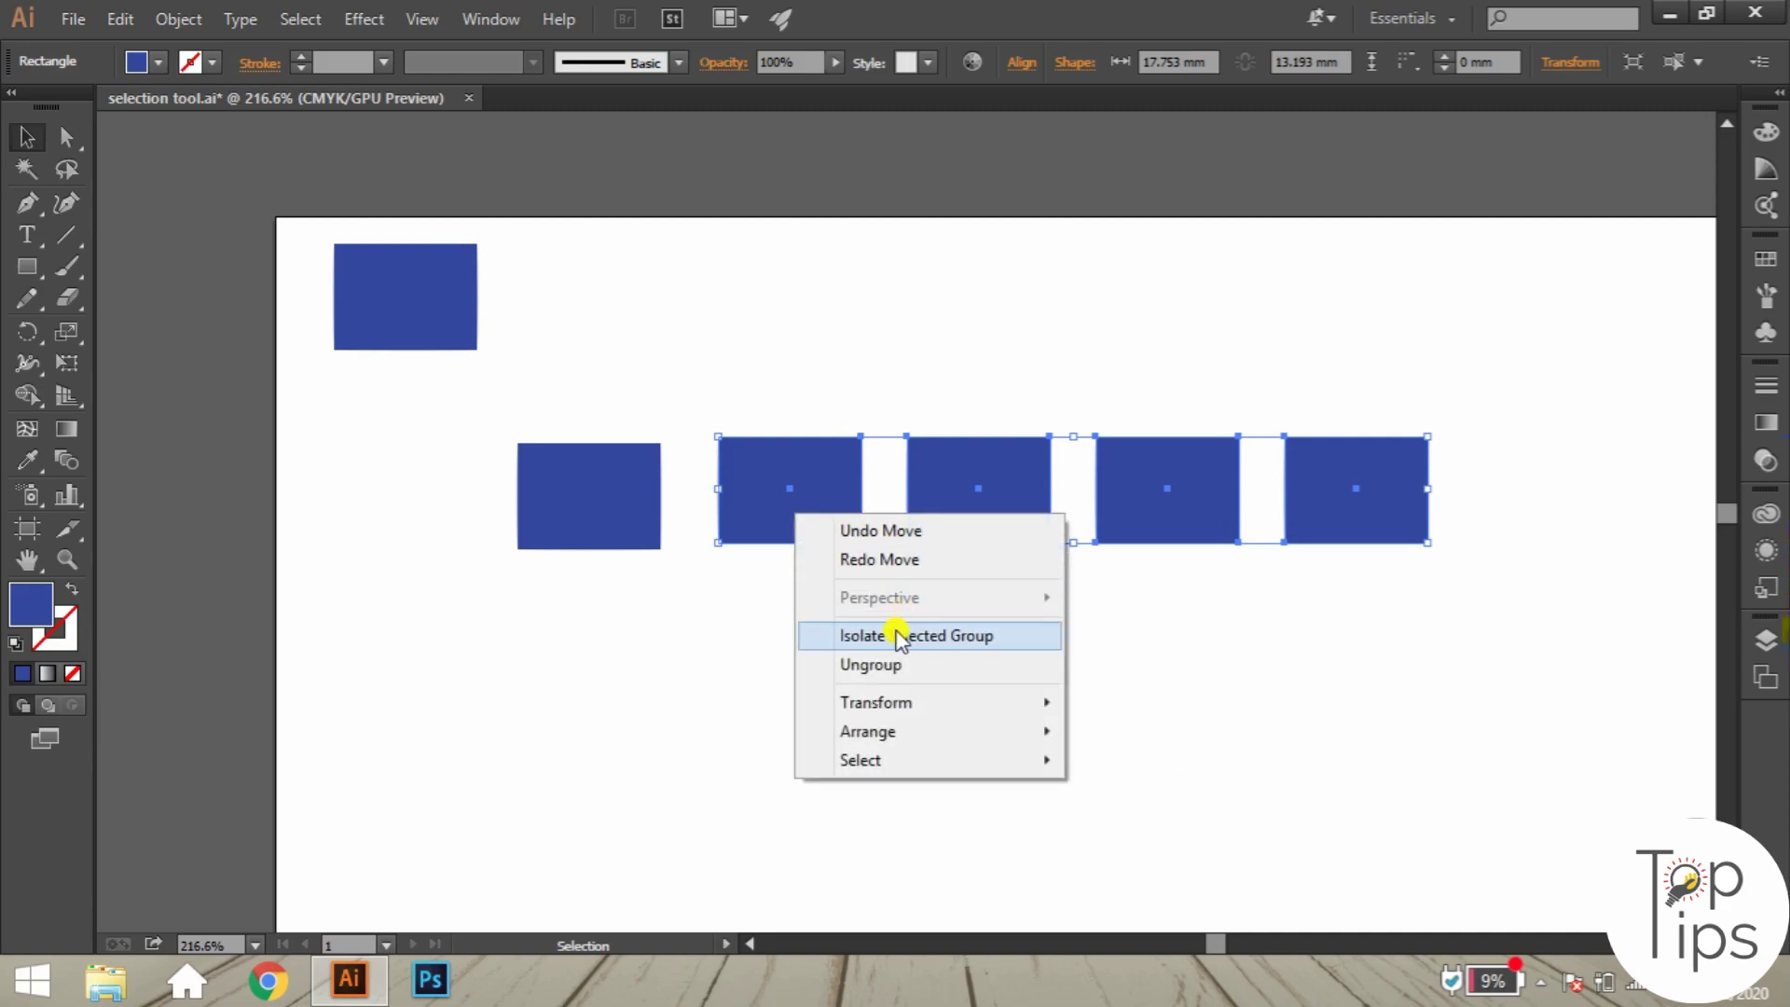
pyautogui.click(887, 665)
pyautogui.click(886, 662)
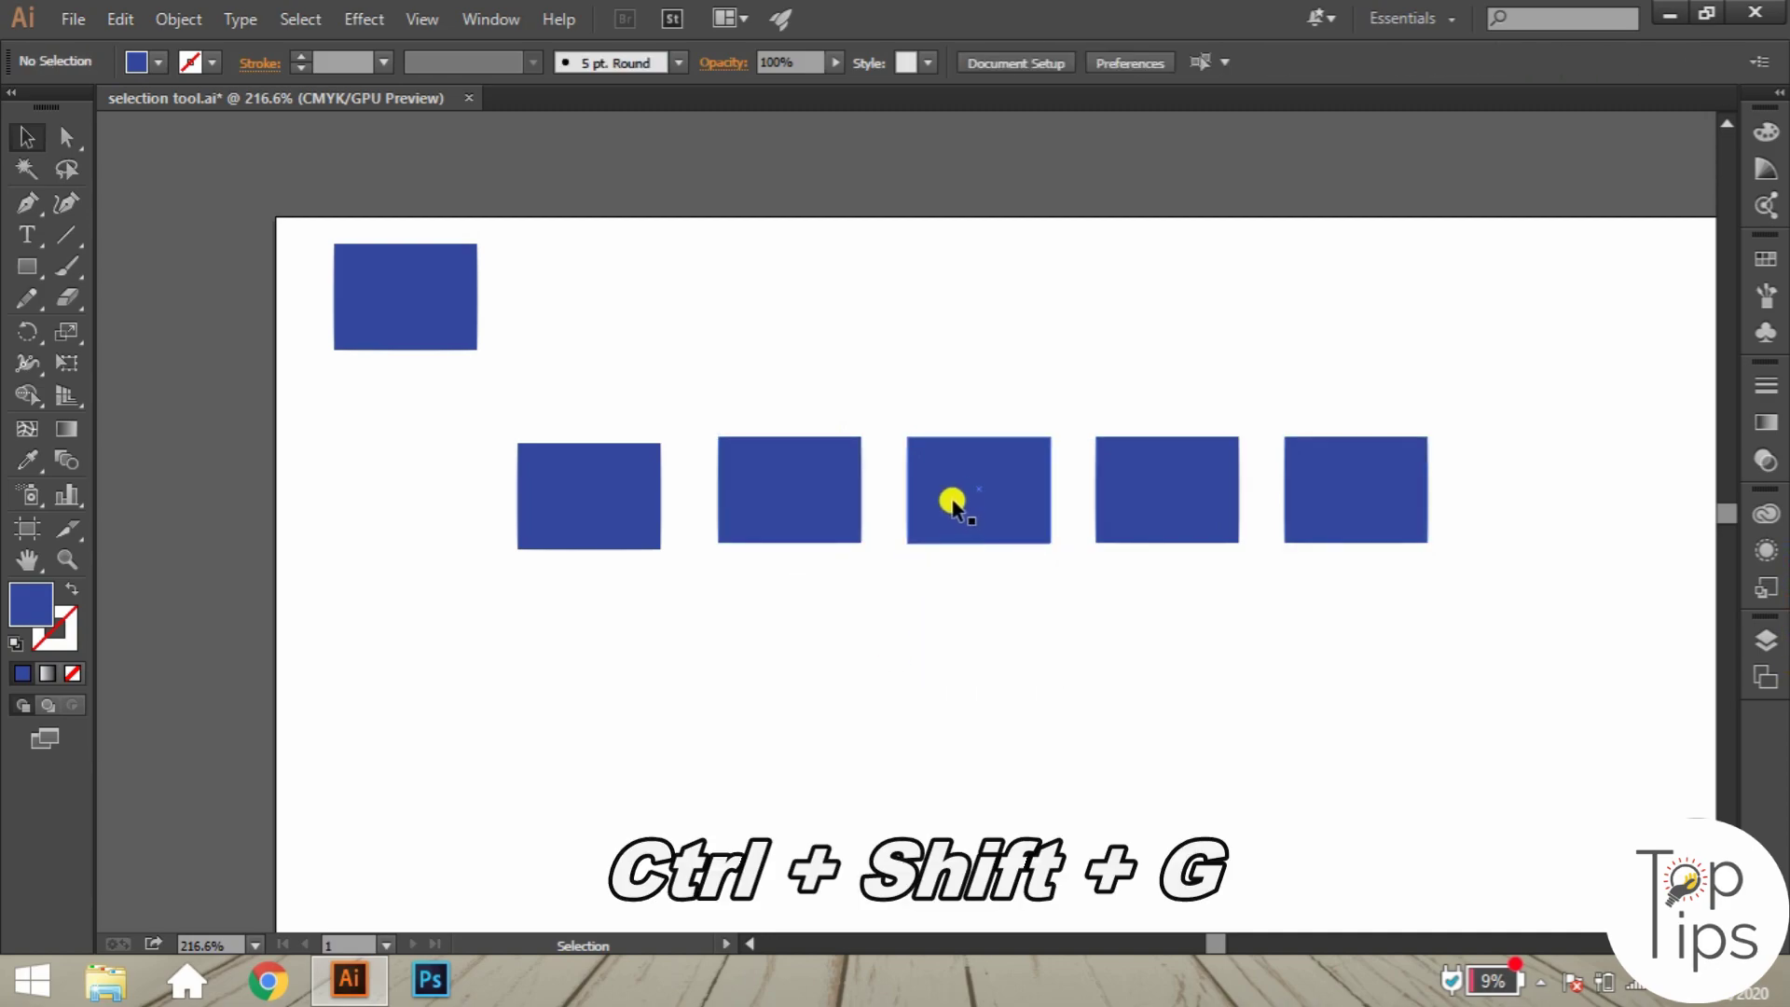
# Move the second of the four ungrouped rectangles upward on its own and undo the move.
pyautogui.moveTo(947, 500); pyautogui.dragTo(988, 315)
pyautogui.hotkey('ctrl', 'z')
pyautogui.click(1166, 485)
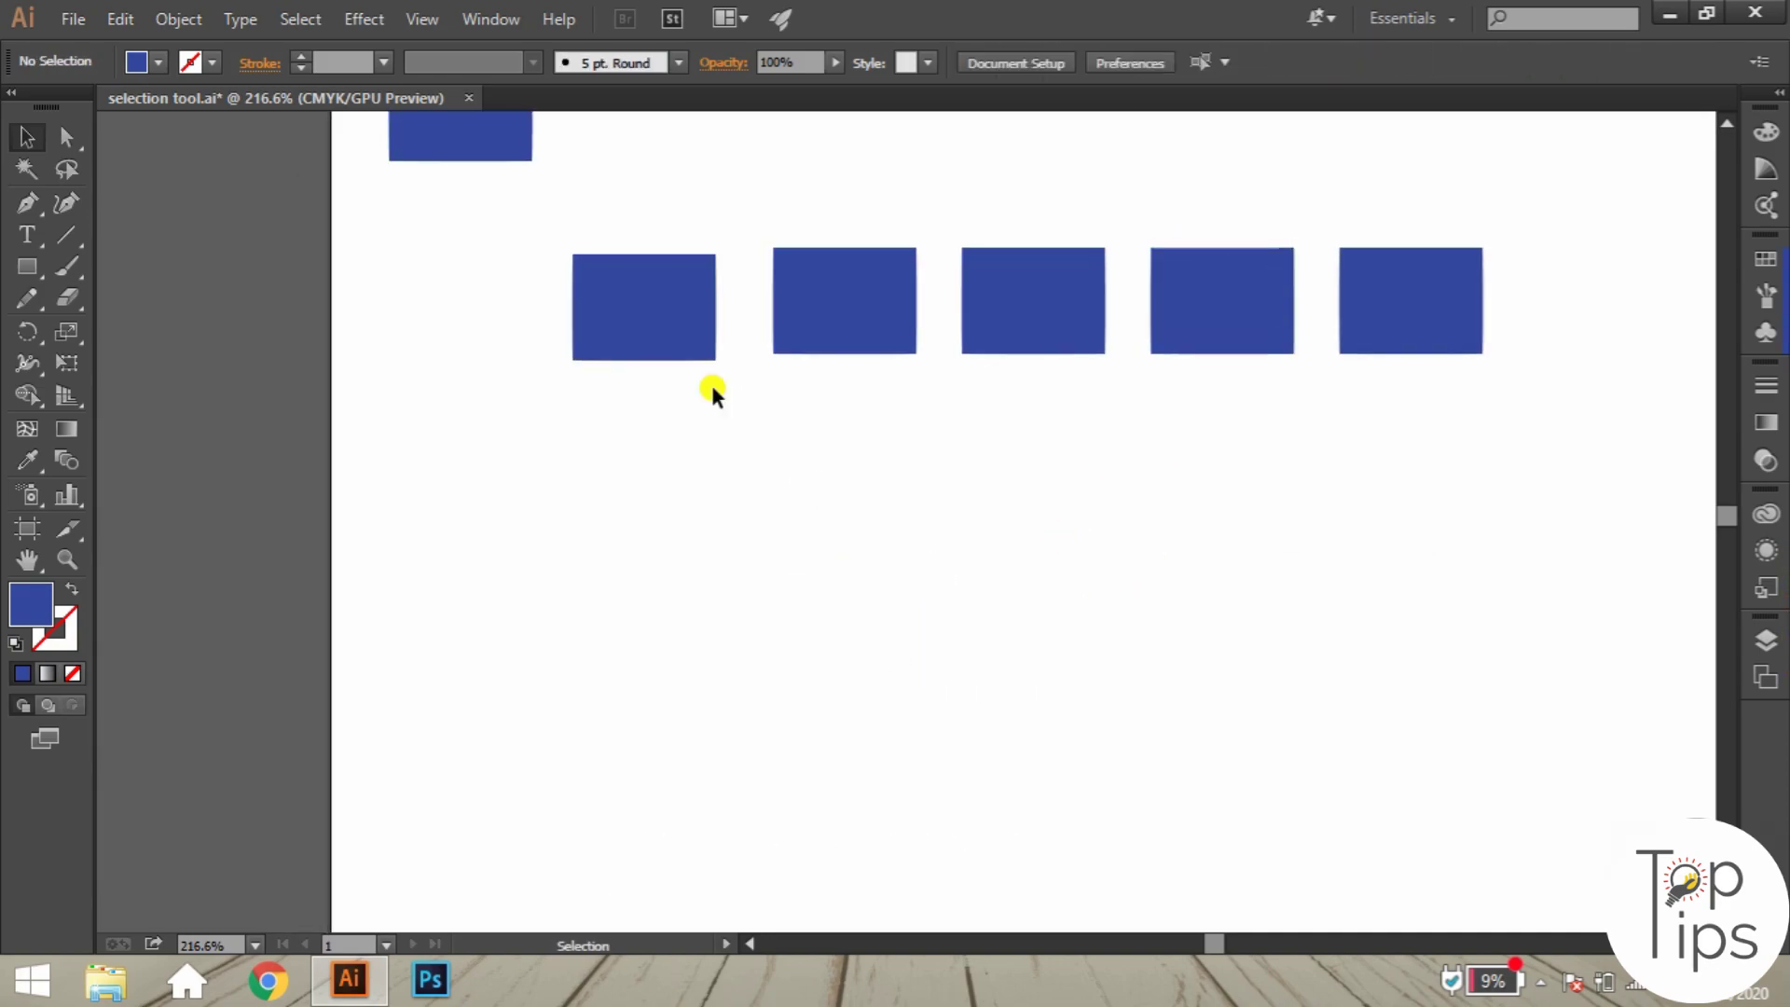
# Place the lower row's leftmost rectangle beneath that row and enlarge it to about 51.5 by 38.2 mm.
pyautogui.moveTo(711, 354); pyautogui.dragTo(986, 736)
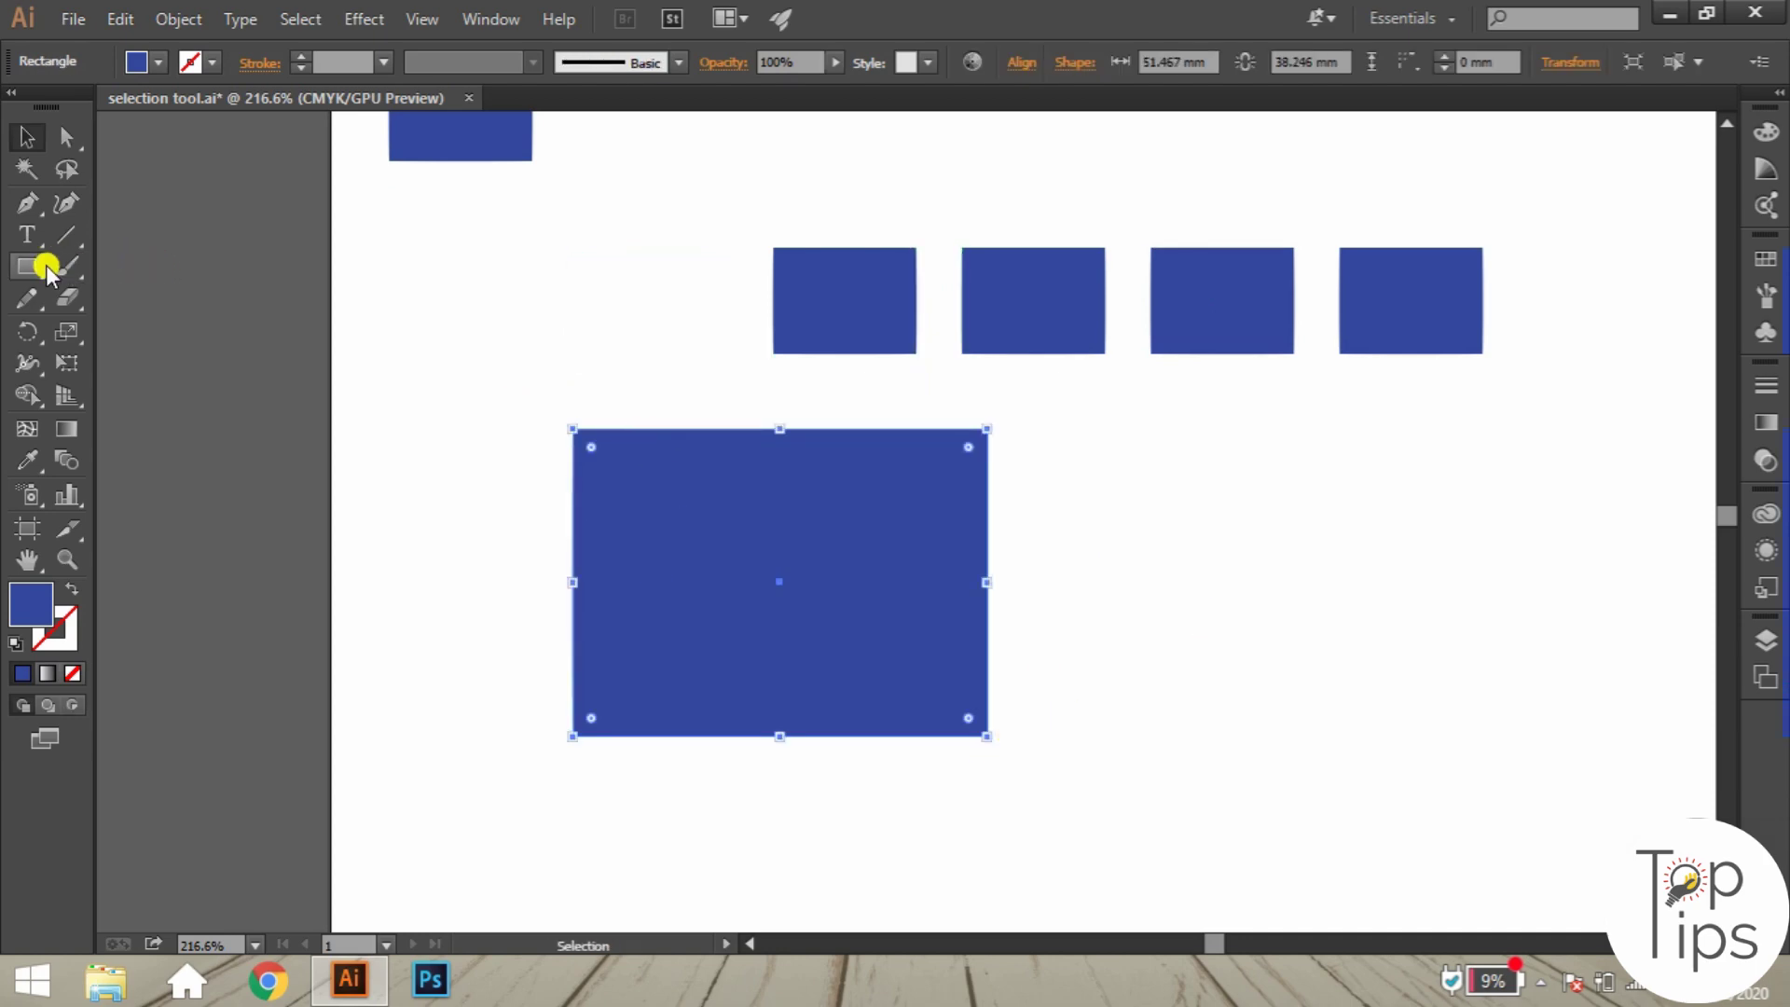
pyautogui.click(344, 345)
# Set the fill to red and draw a wide ellipse inside the large blue rectangle with the Ellipse tool.
pyautogui.moveTo(37, 264); pyautogui.dragTo(136, 328)
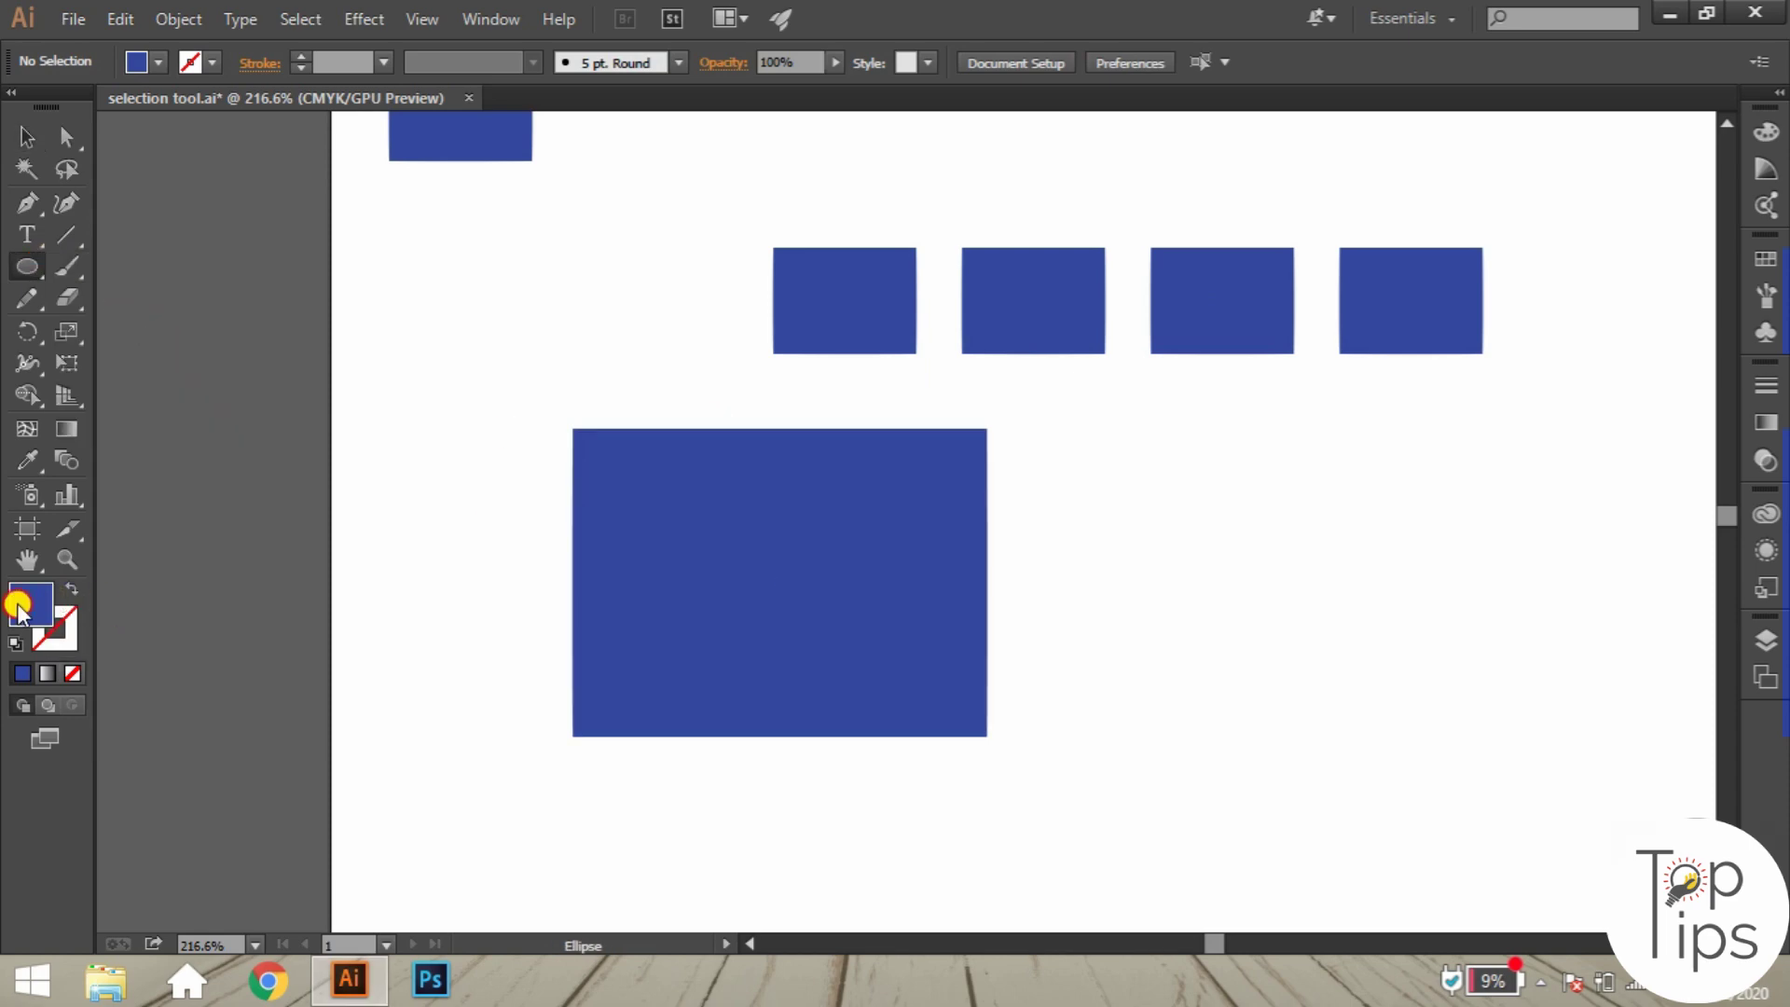
pyautogui.doubleClick(18, 606)
pyautogui.moveTo(927, 391); pyautogui.dragTo(938, 314)
pyautogui.click(1172, 321)
pyautogui.moveTo(624, 511)
pyautogui.mouseDown()
pyautogui.moveTo(743, 531)
pyautogui.moveTo(914, 615)
pyautogui.mouseUp()
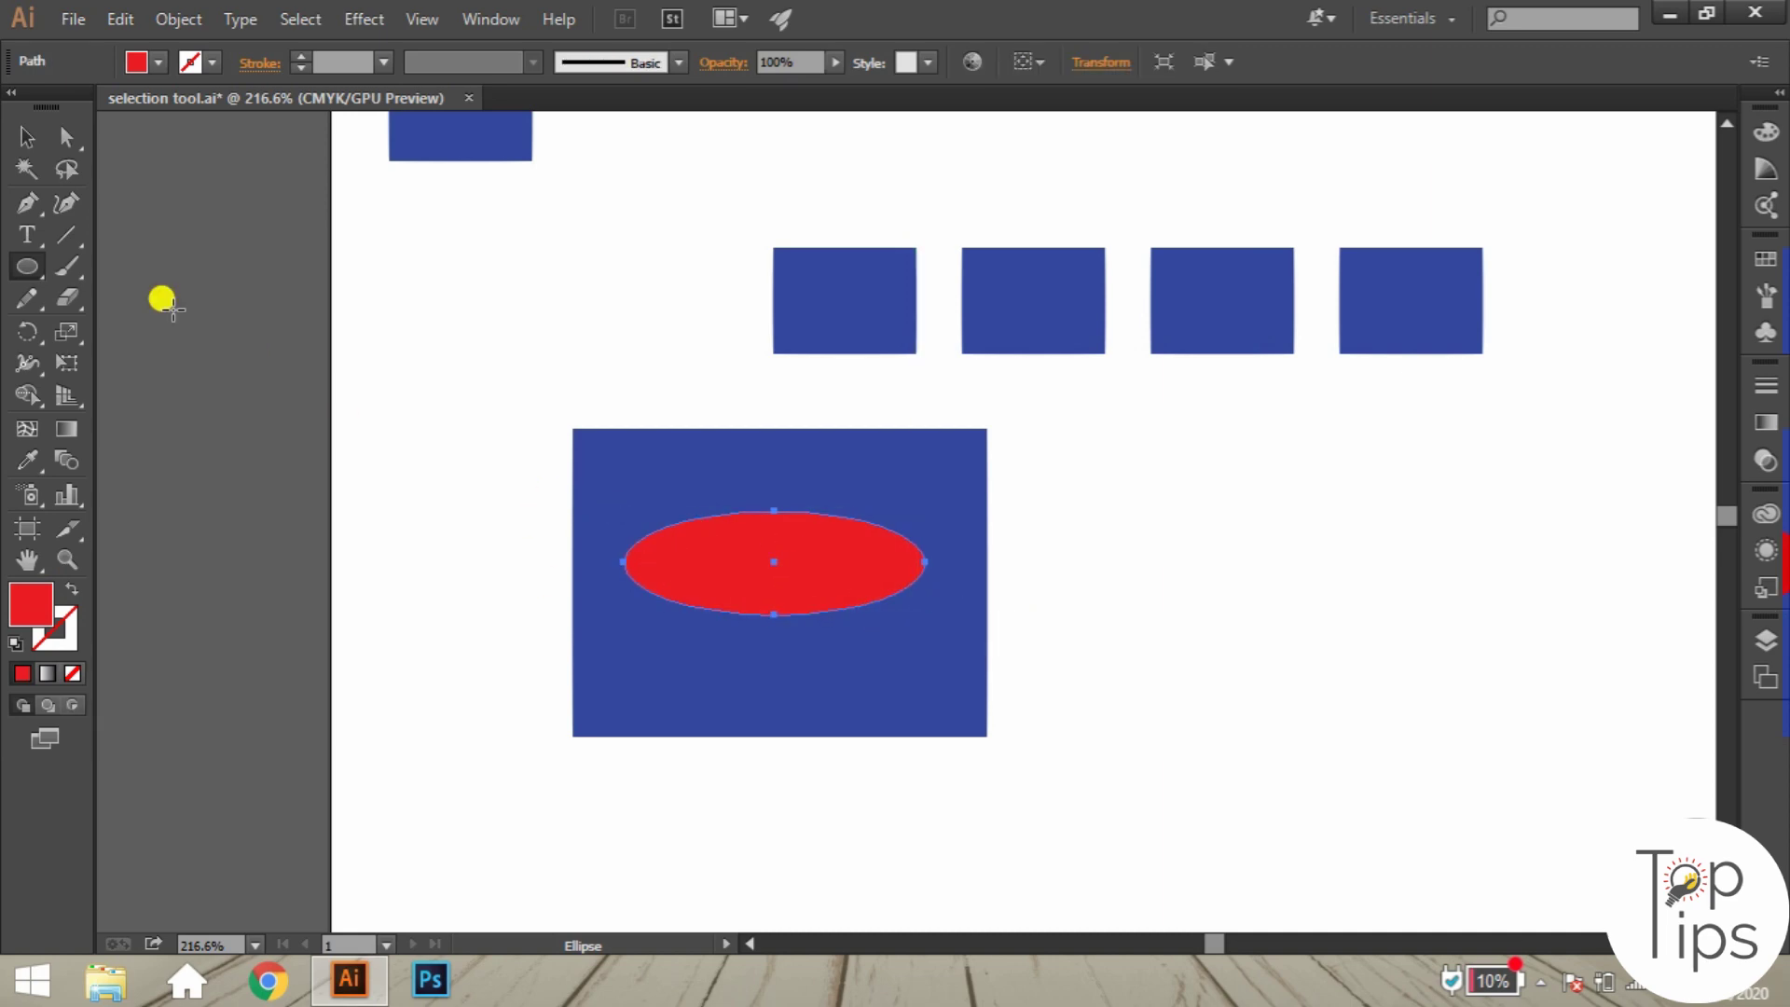
# Select the large blue rectangle together with the red ellipse and make a clipping mask from them.
pyautogui.click(27, 137)
pyautogui.click(671, 472)
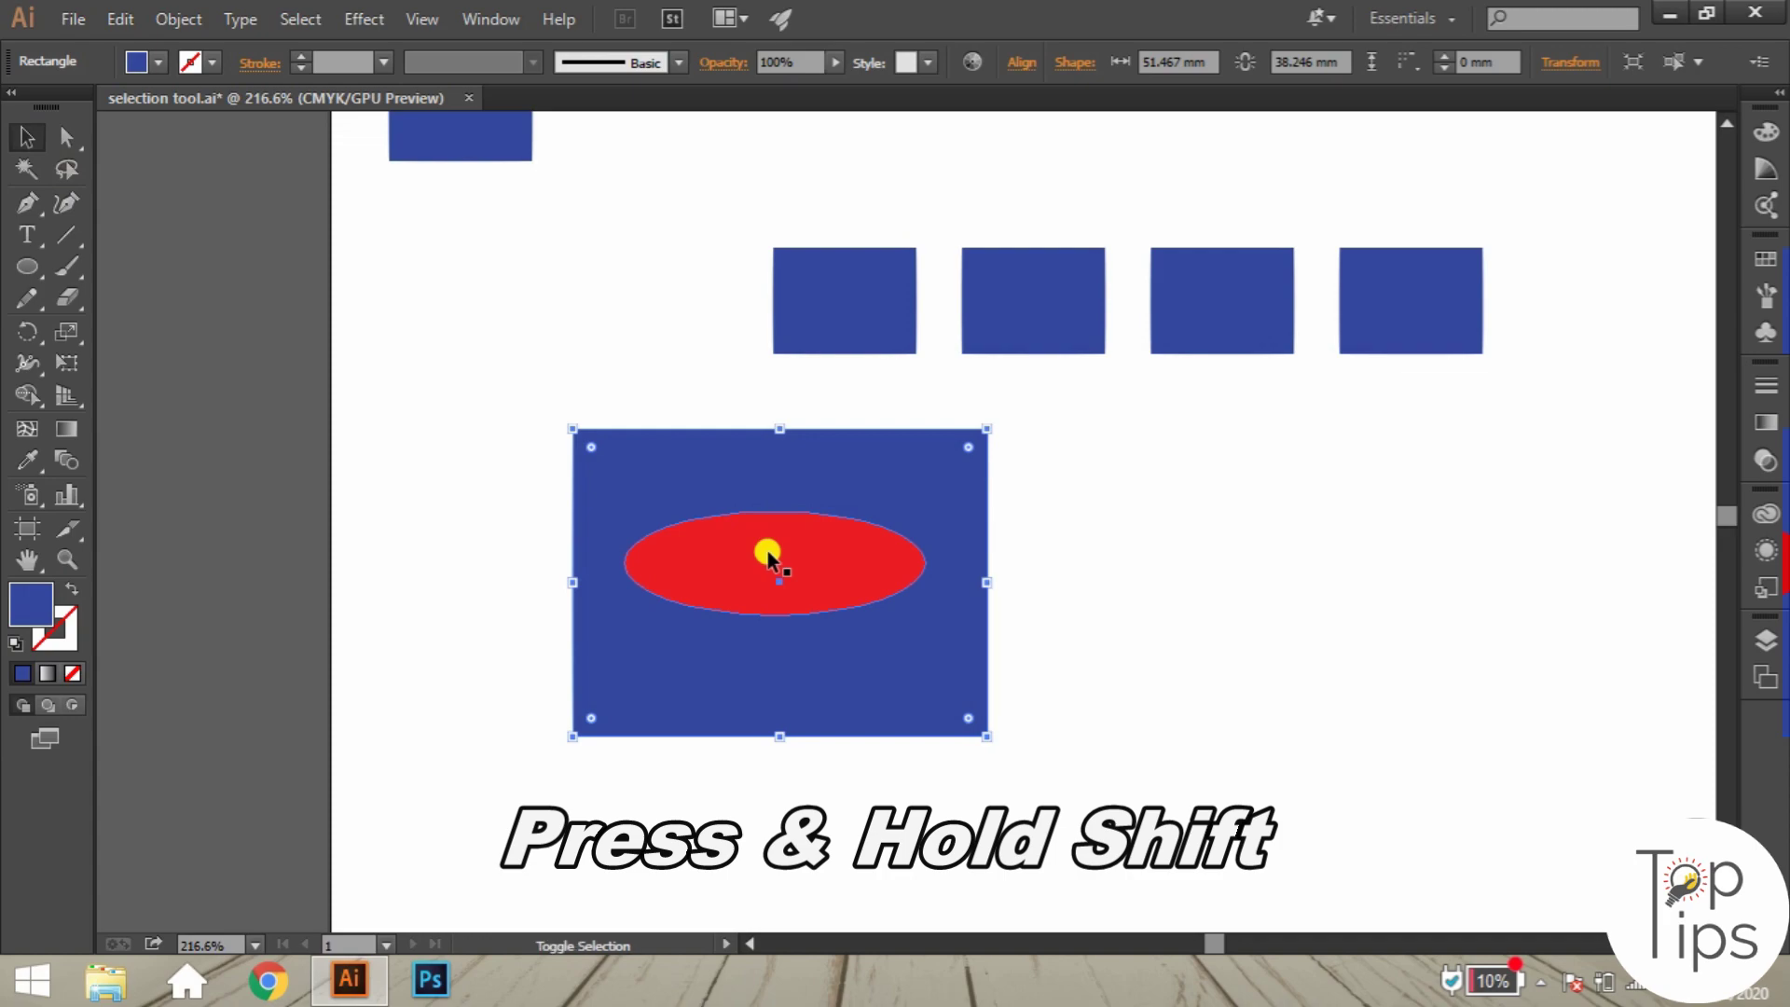
pyautogui.keyDown('shift'); pyautogui.click(768, 557); pyautogui.keyUp('shift')
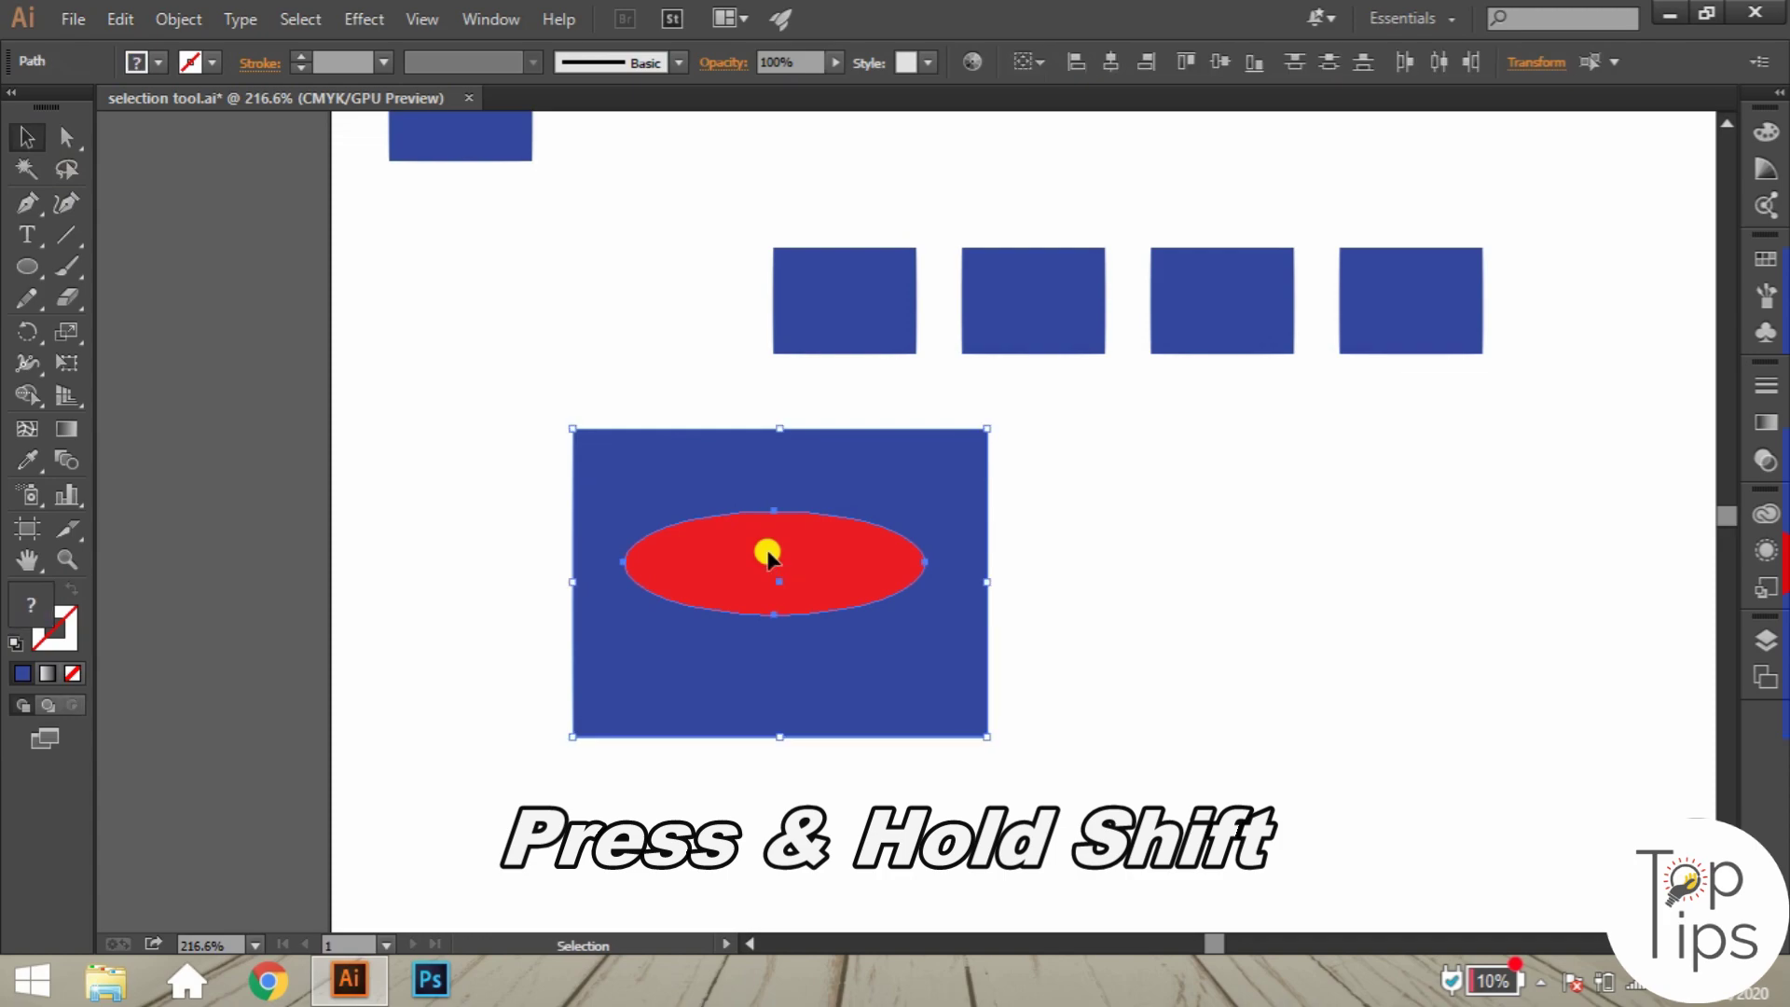
pyautogui.rightClick(759, 519)
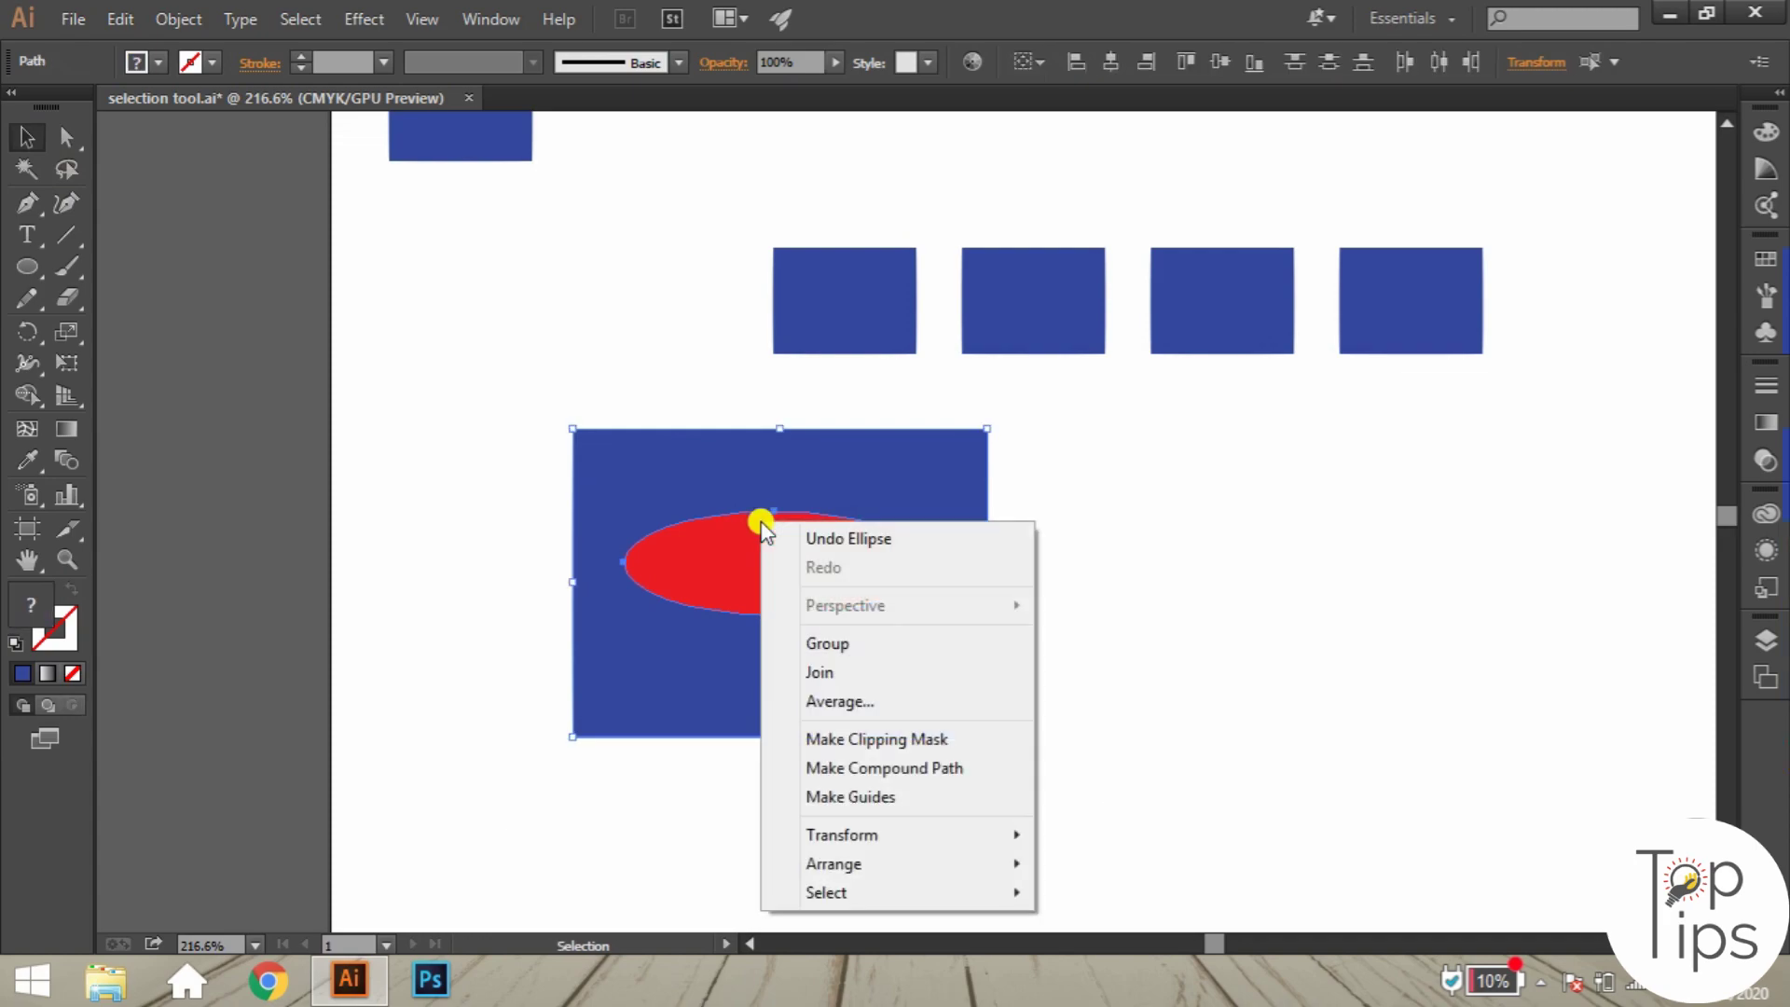
pyautogui.click(844, 741)
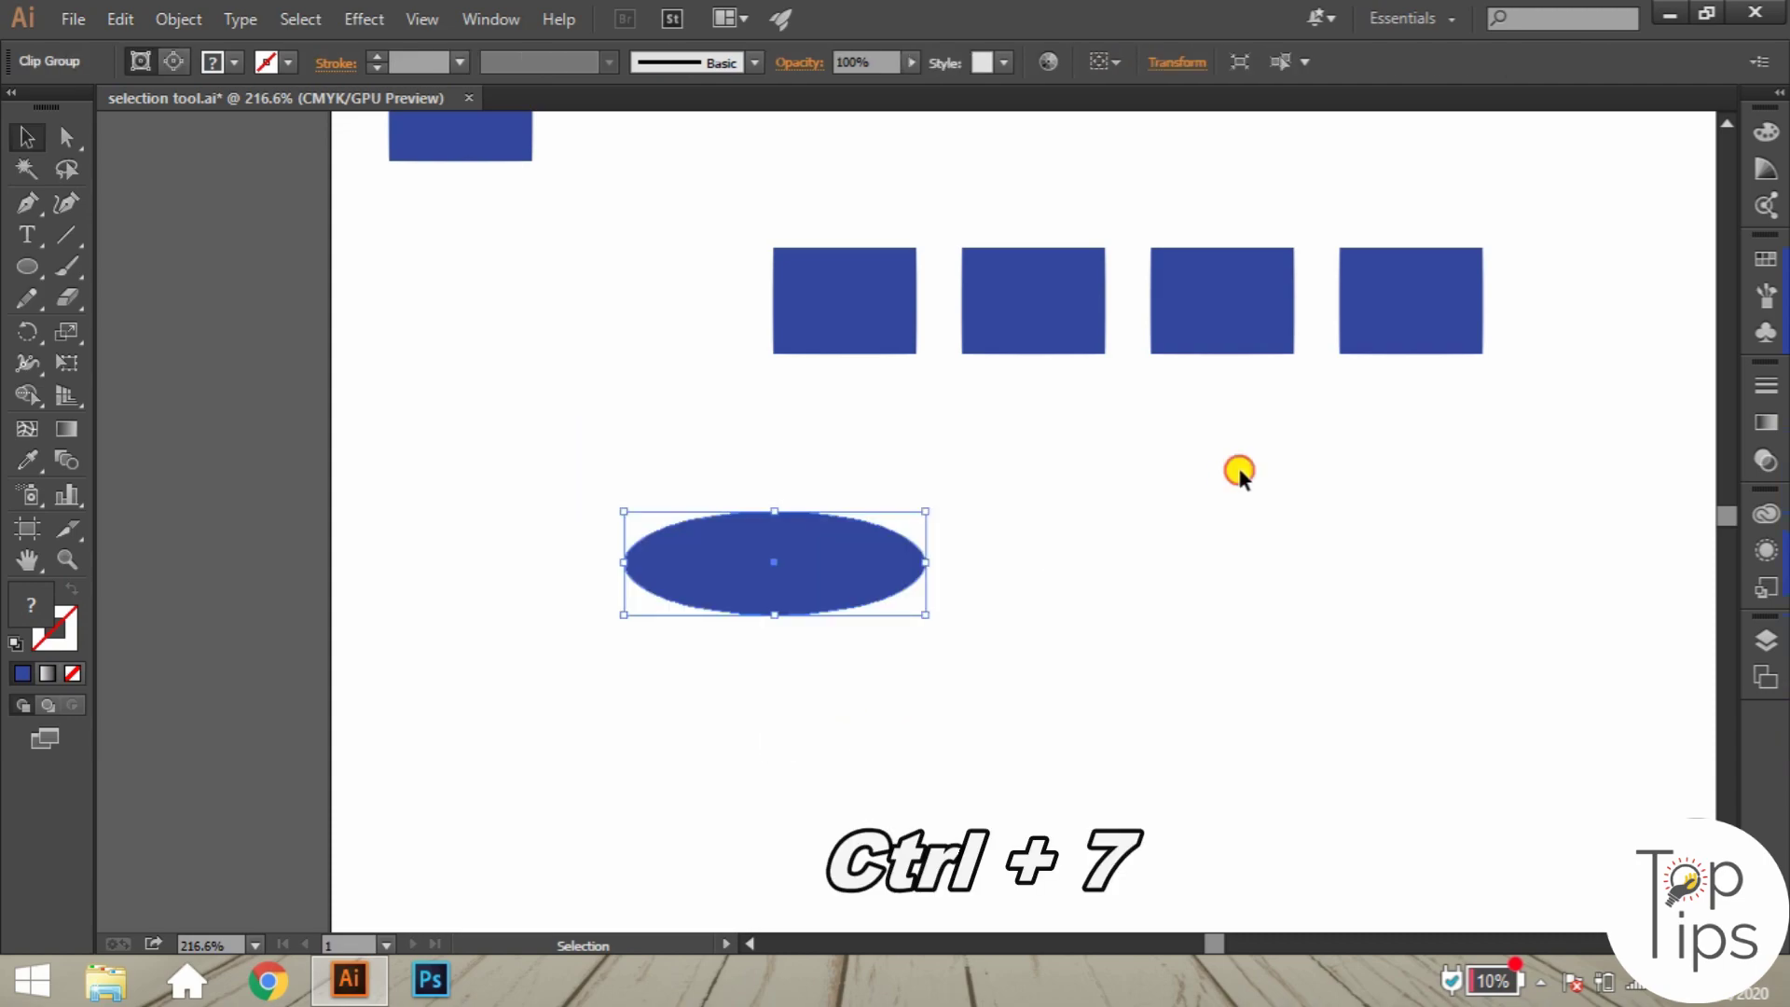
pyautogui.click(1238, 468)
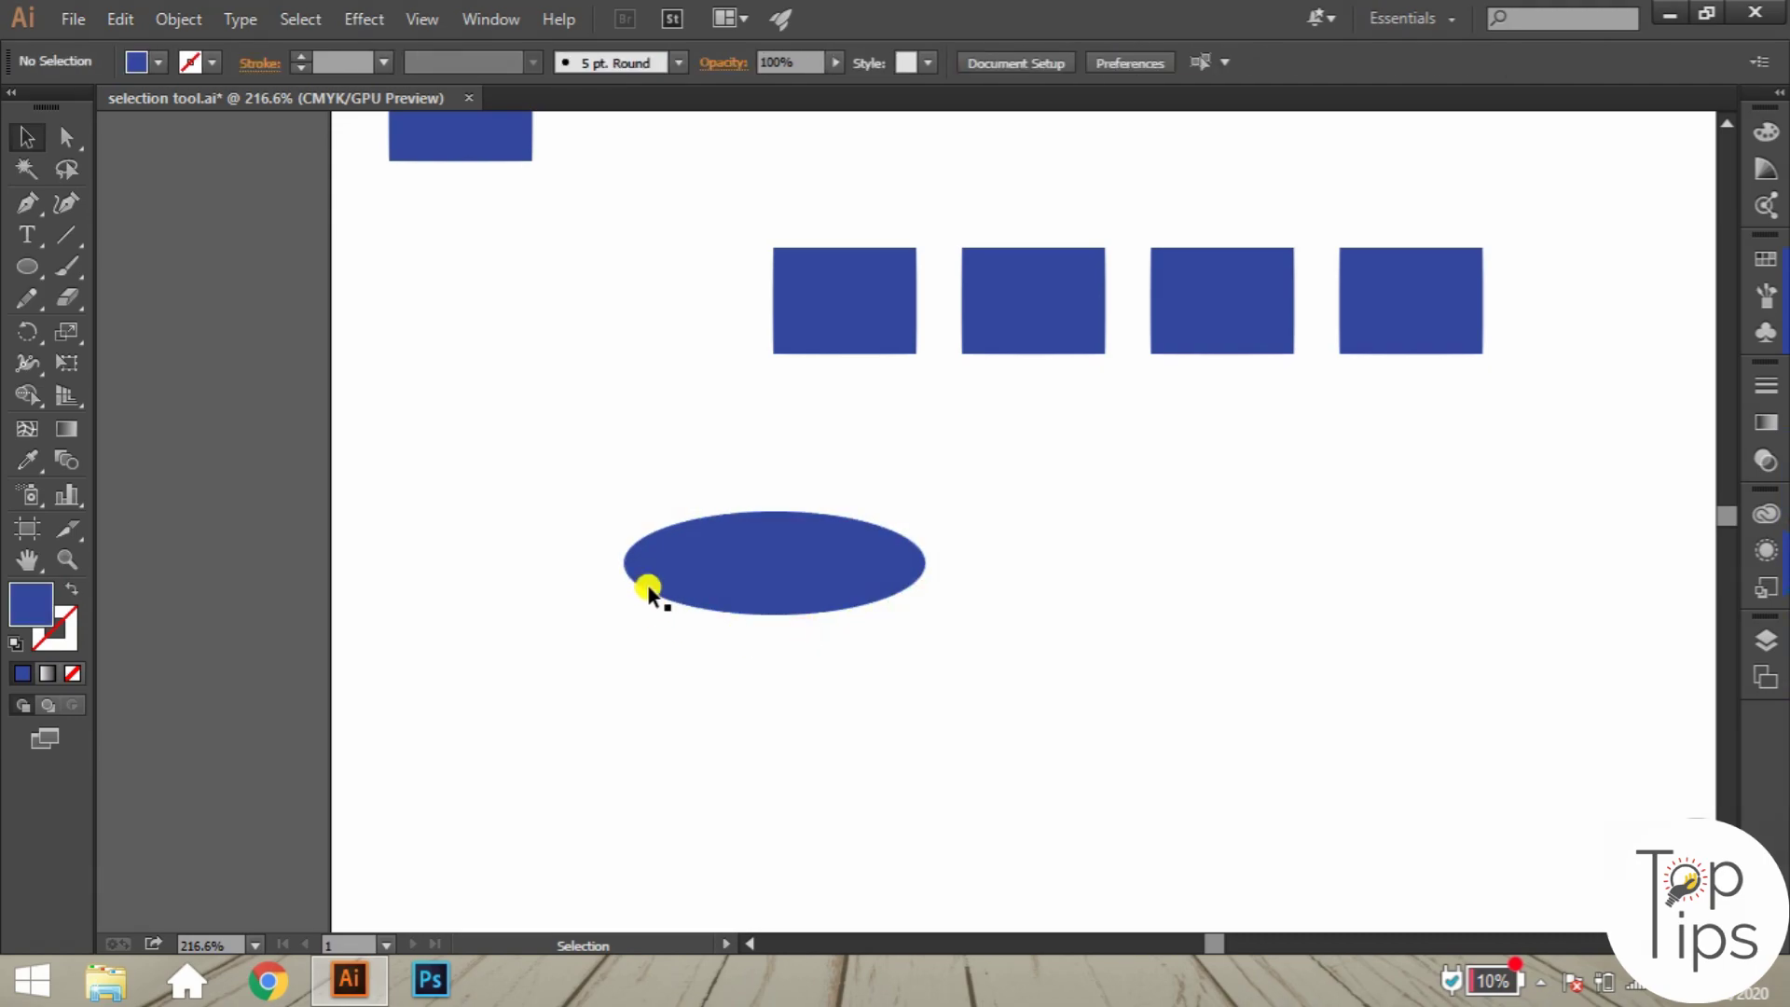
# Select the elliptical clip group and move it slightly down and to the left.
pyautogui.click(738, 552)
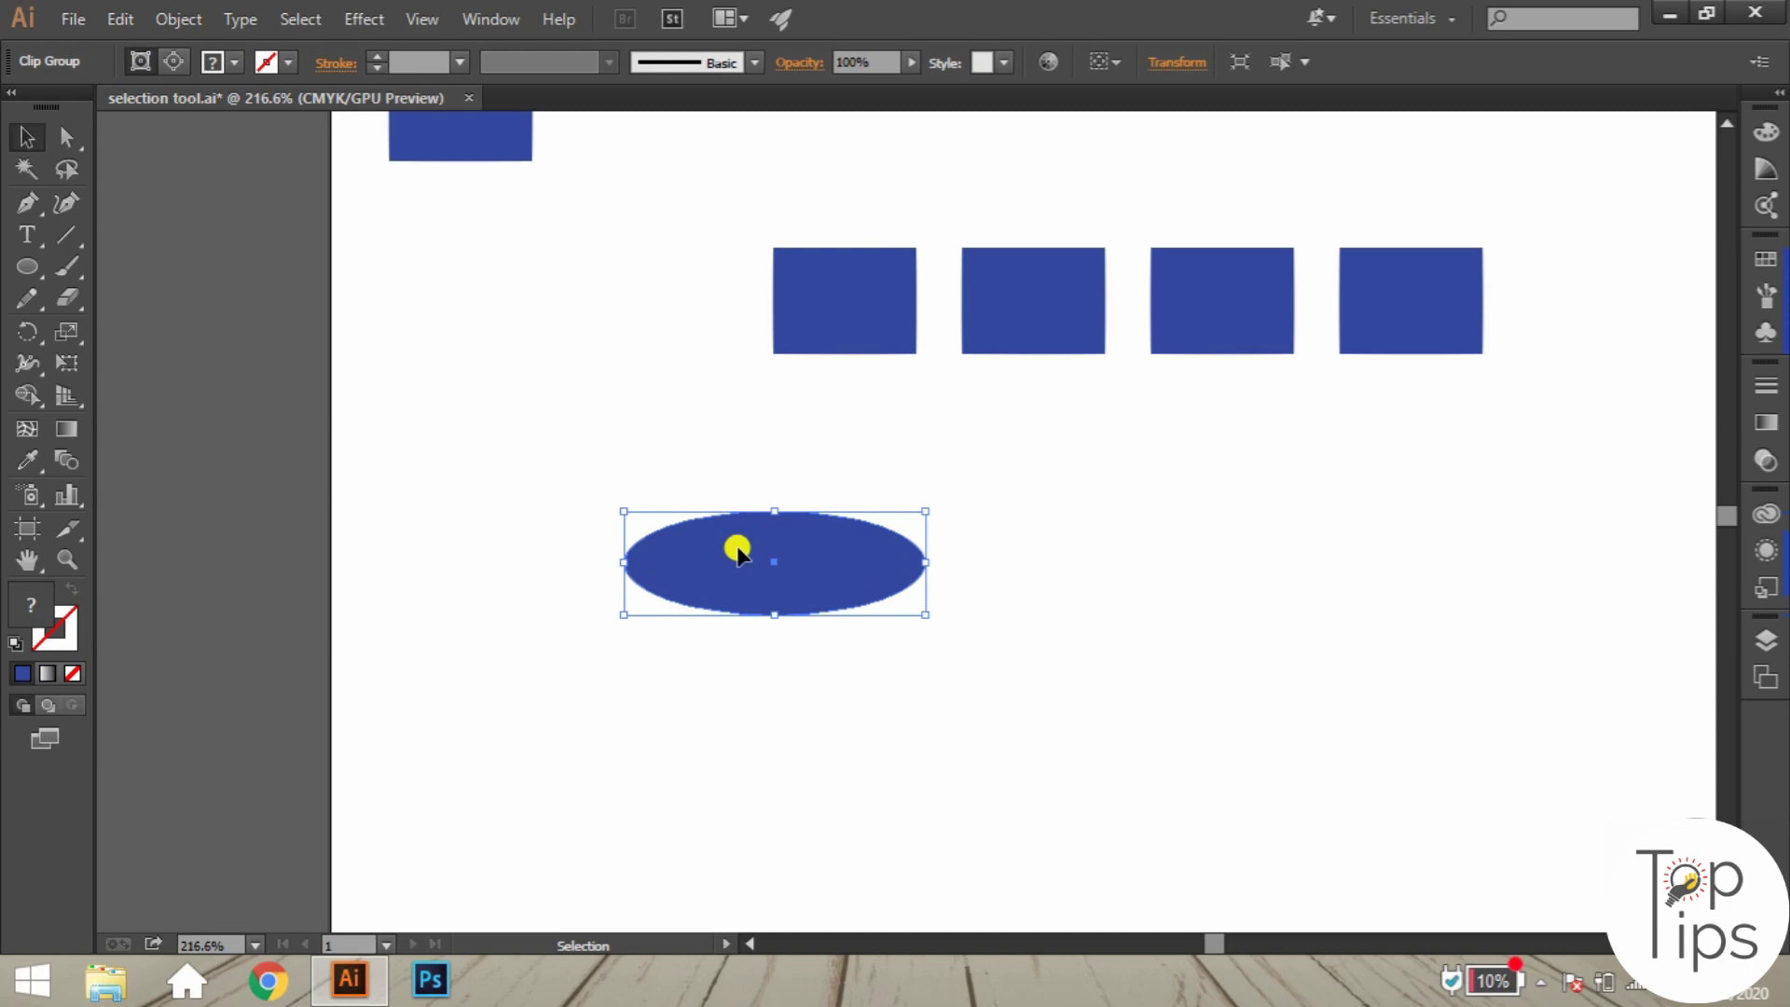
pyautogui.click(1305, 513)
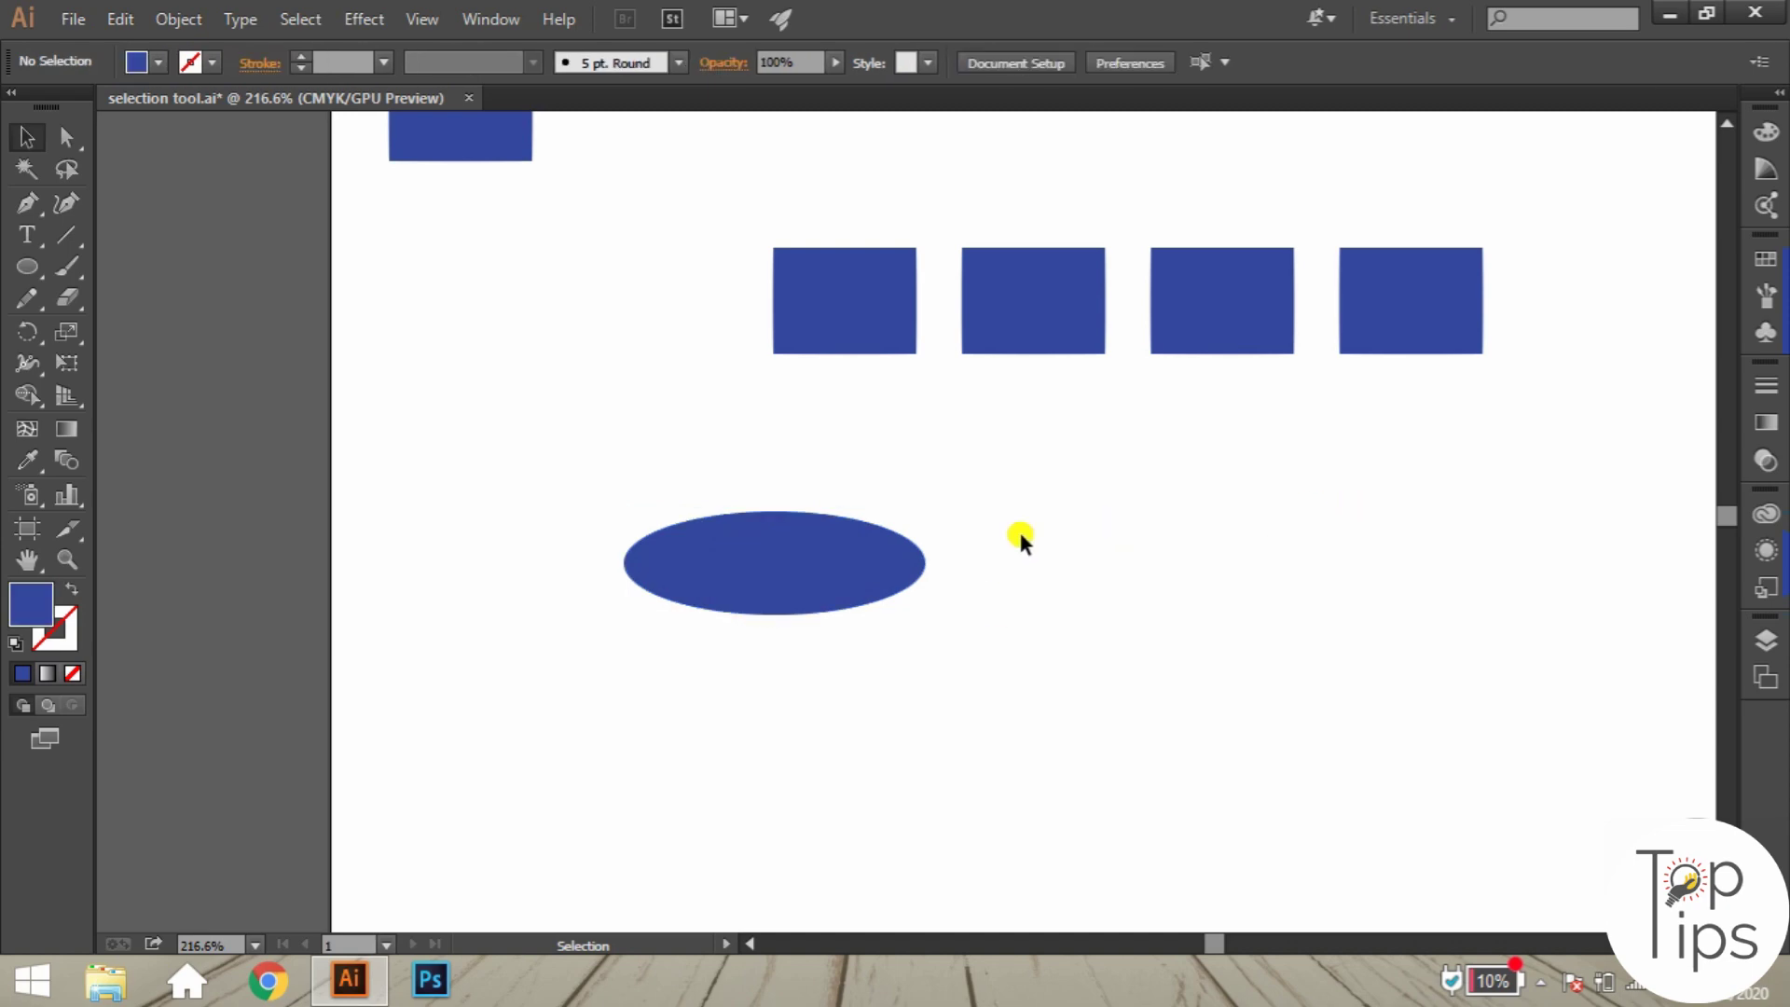
pyautogui.click(790, 570)
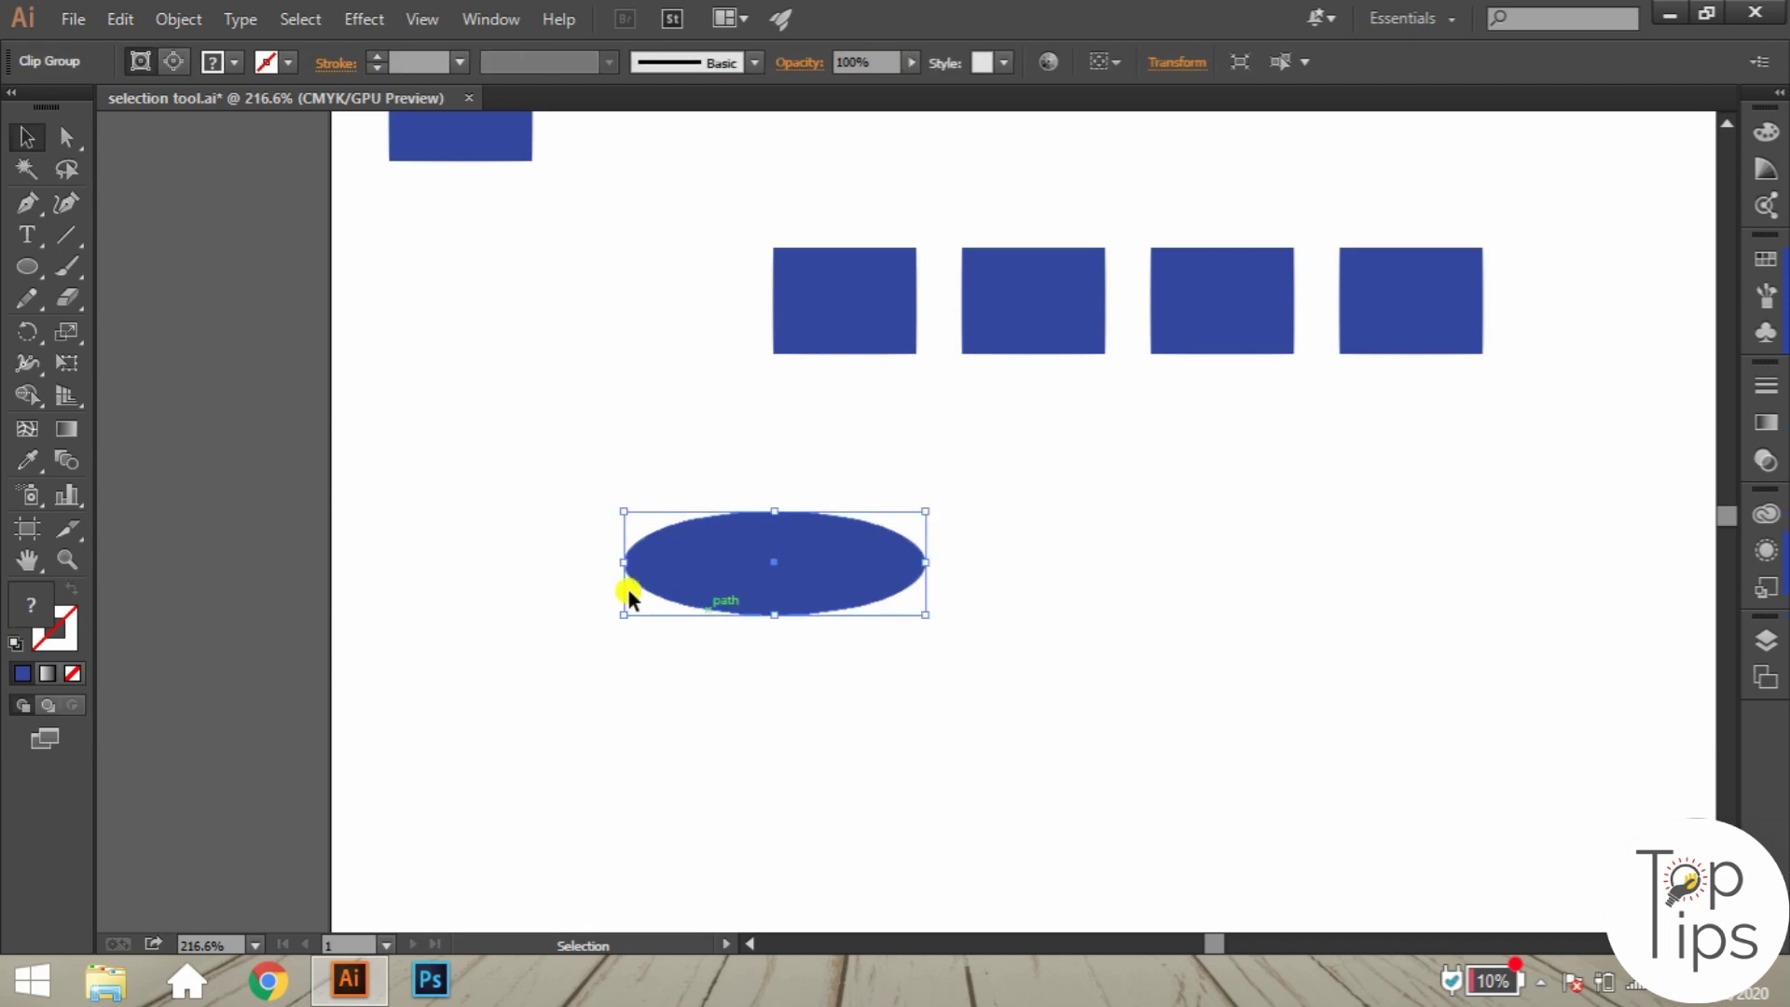
pyautogui.moveTo(811, 602); pyautogui.dragTo(697, 652)
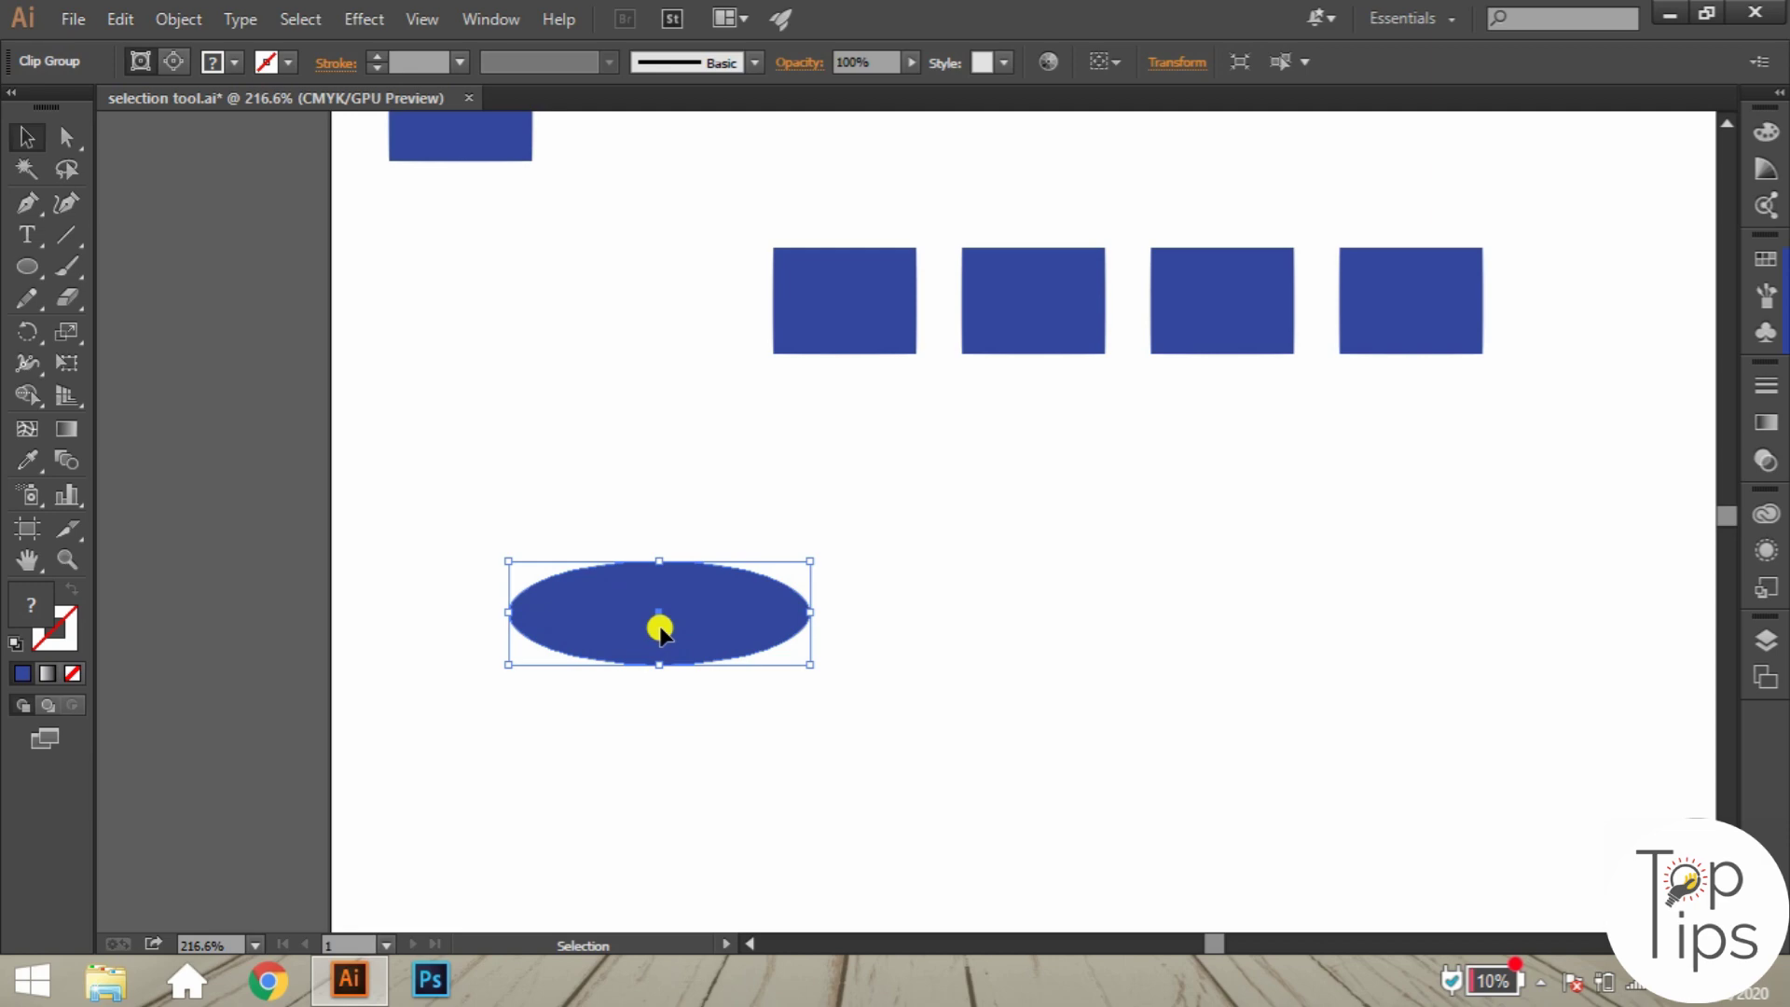
# Release the clipping mask and move the unfilled ellipse path out to the right of the large blue rectangle.
pyautogui.rightClick(659, 630)
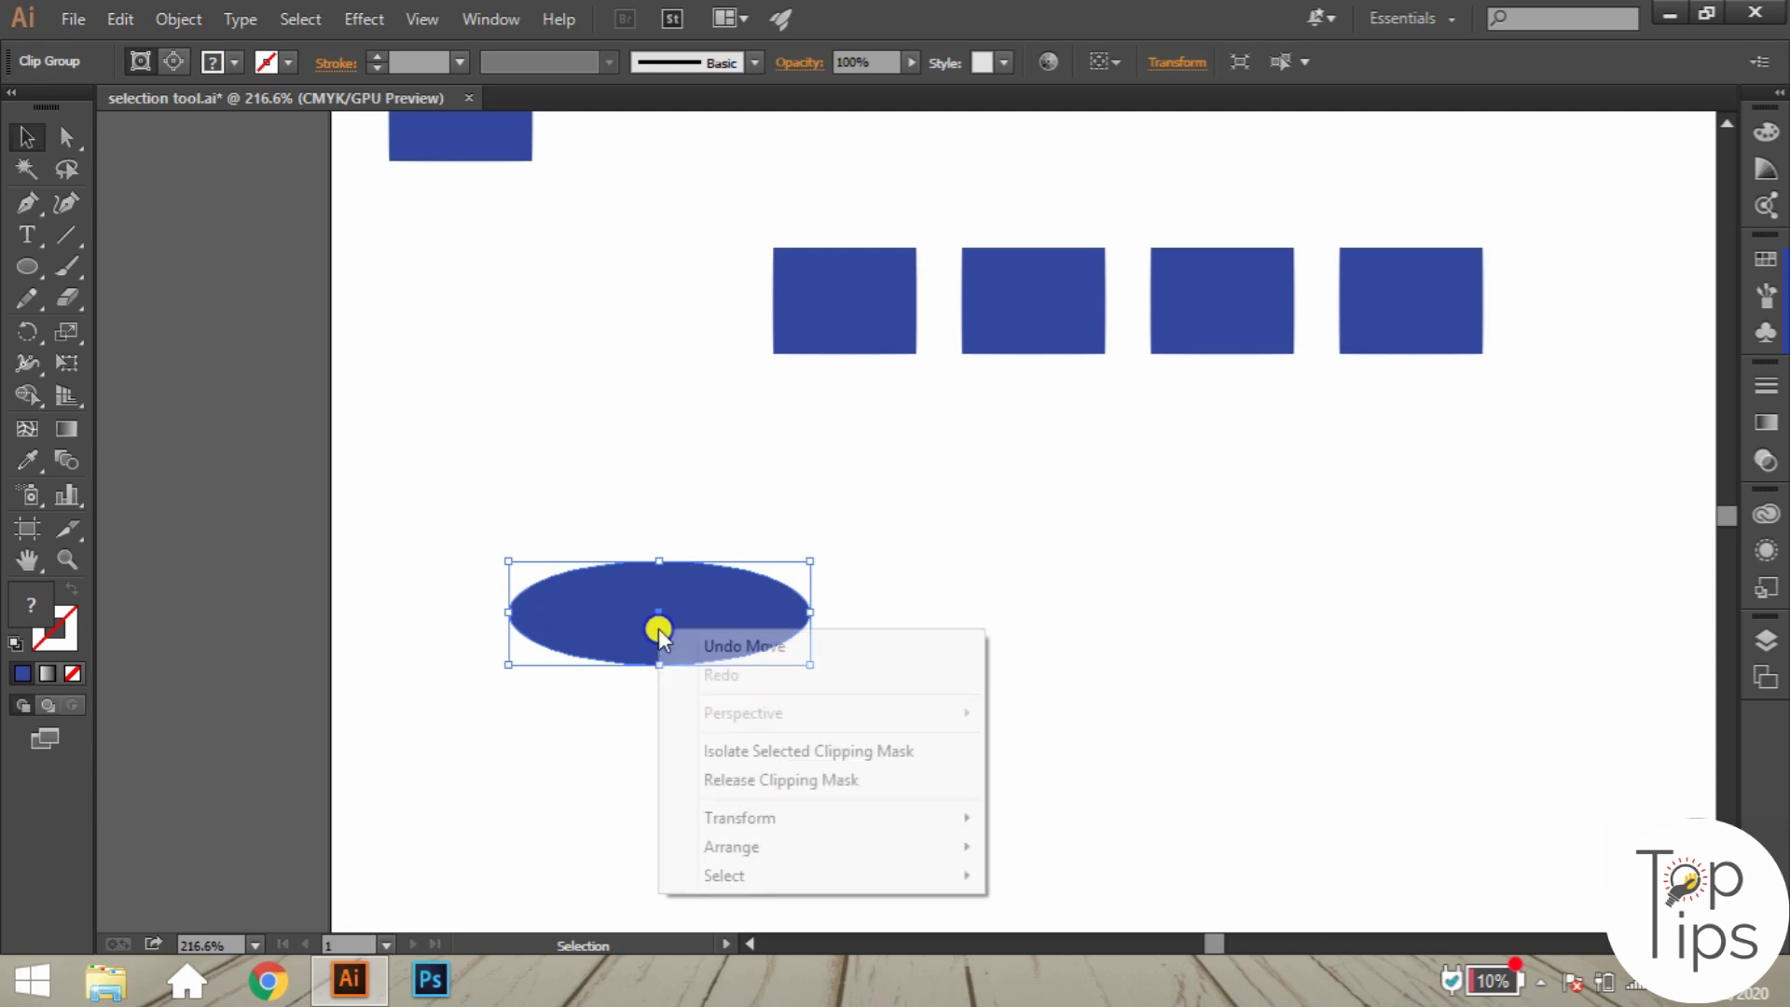
pyautogui.click(761, 782)
pyautogui.click(1138, 543)
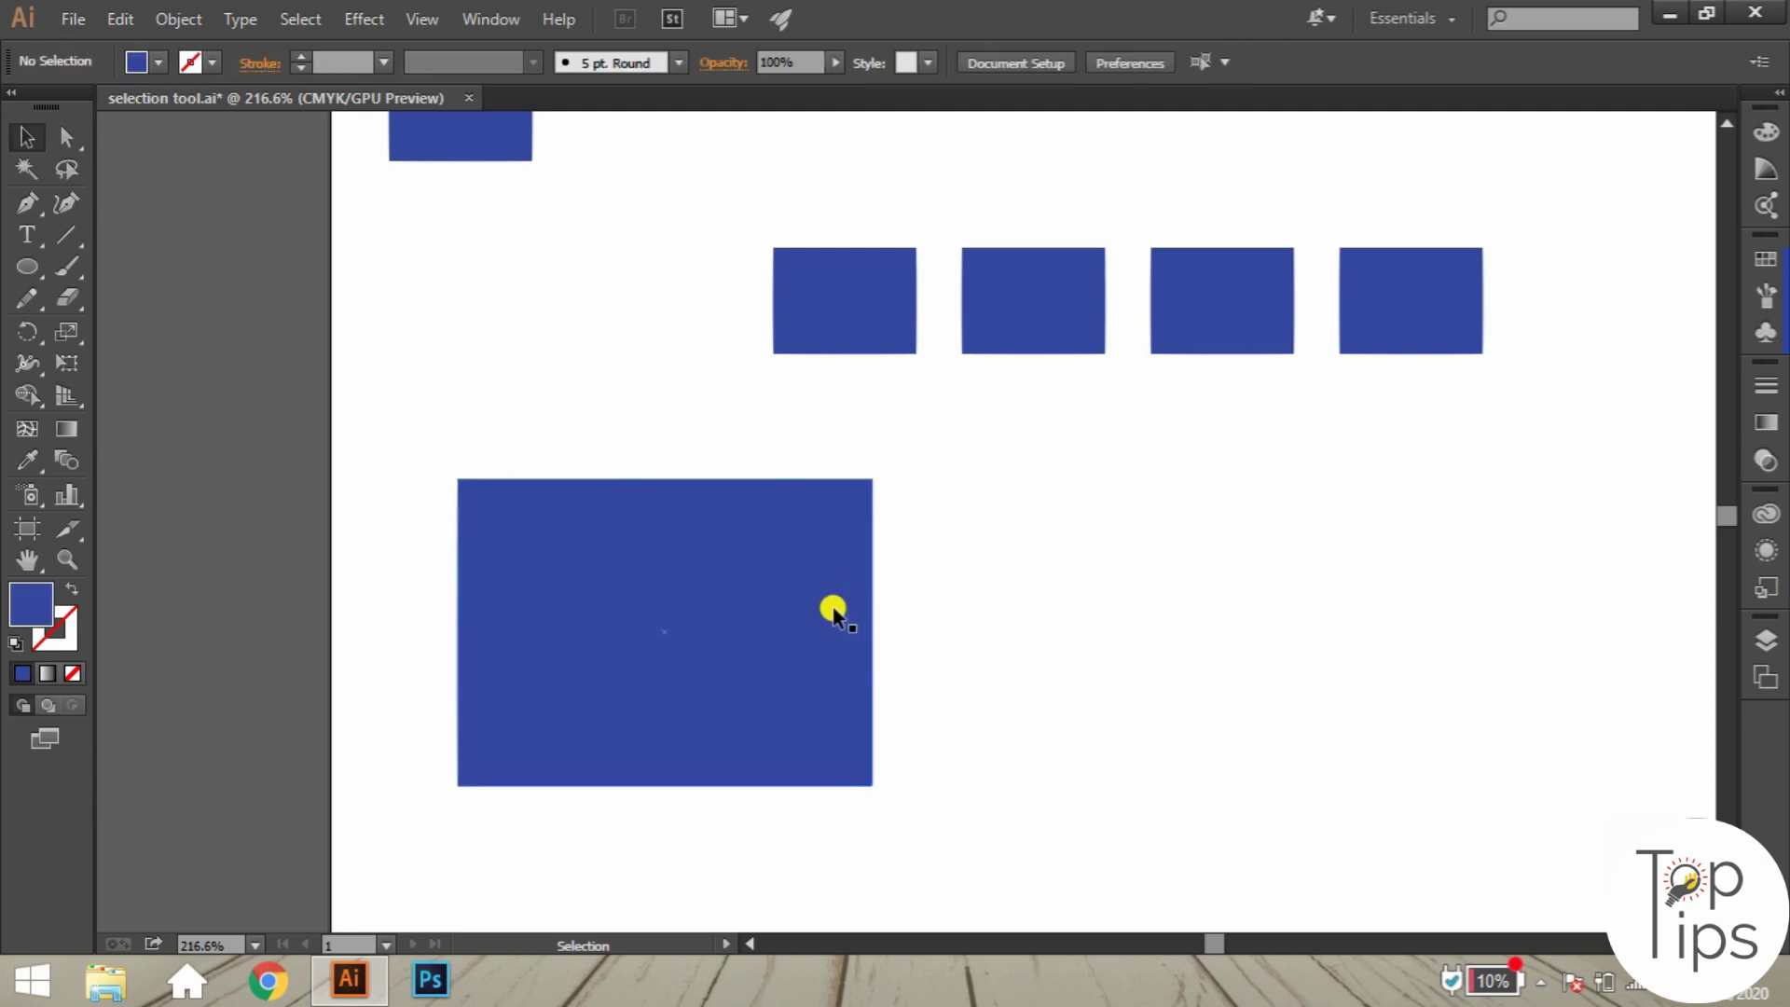
pyautogui.moveTo(807, 612); pyautogui.dragTo(1168, 572)
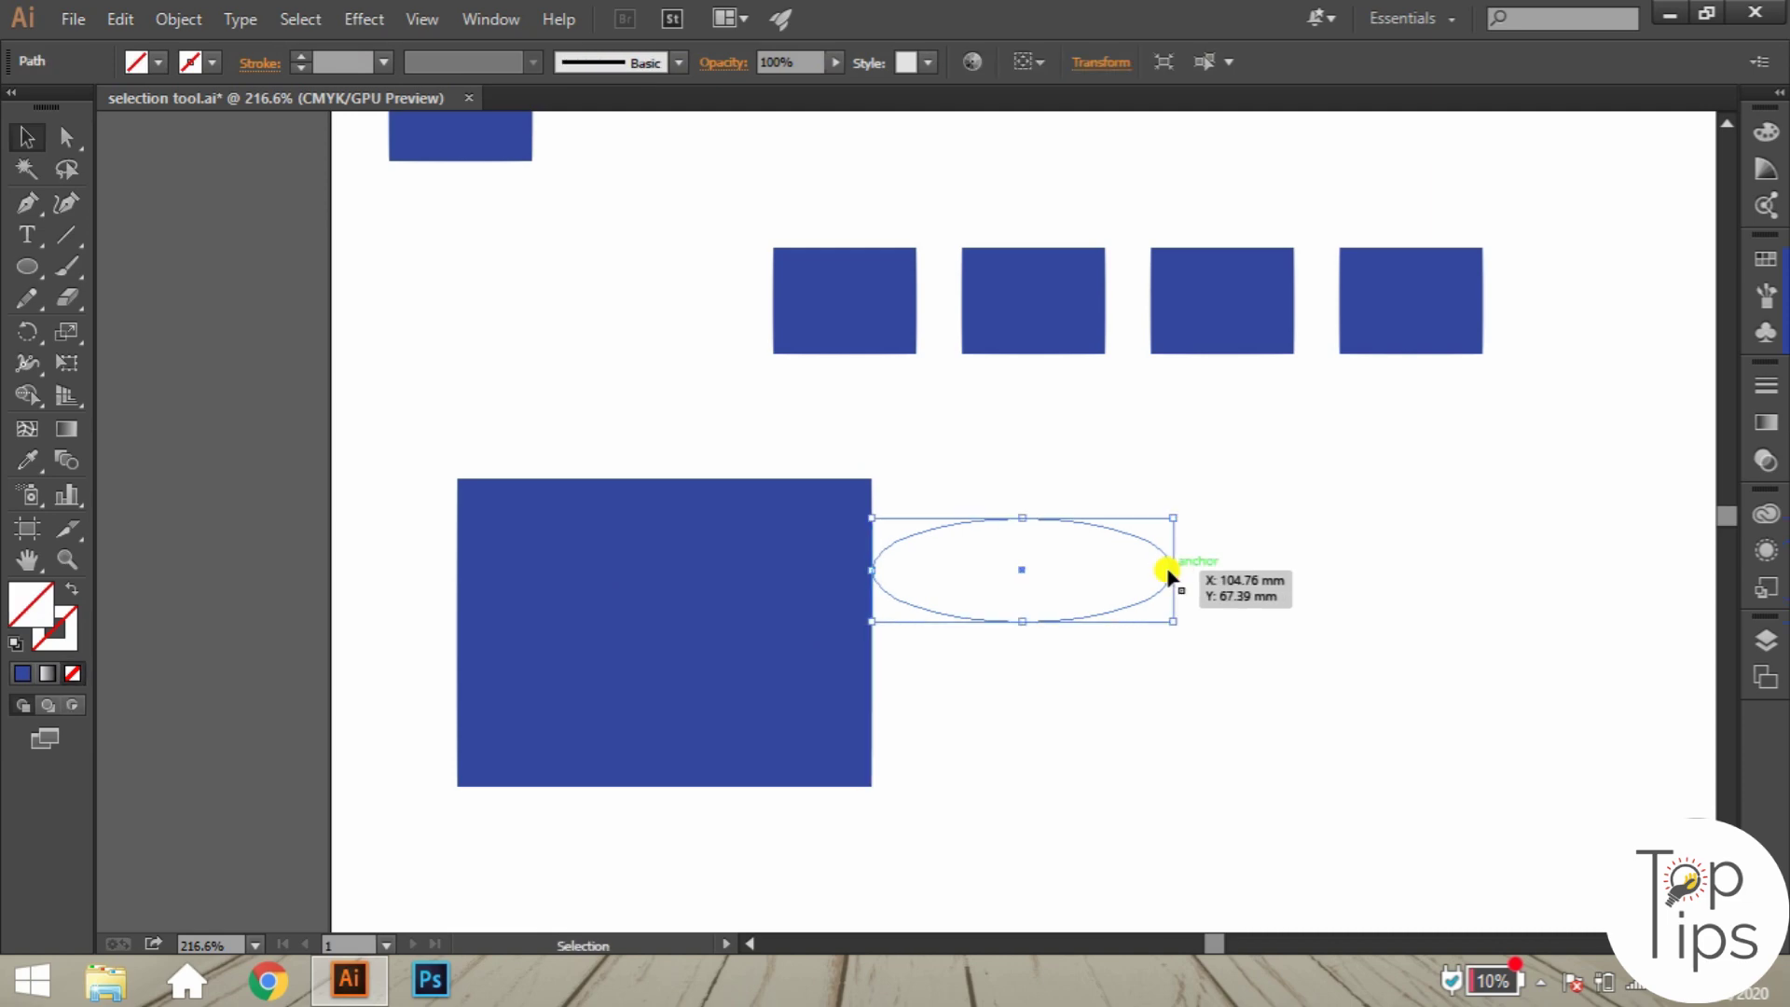
pyautogui.click(1021, 571)
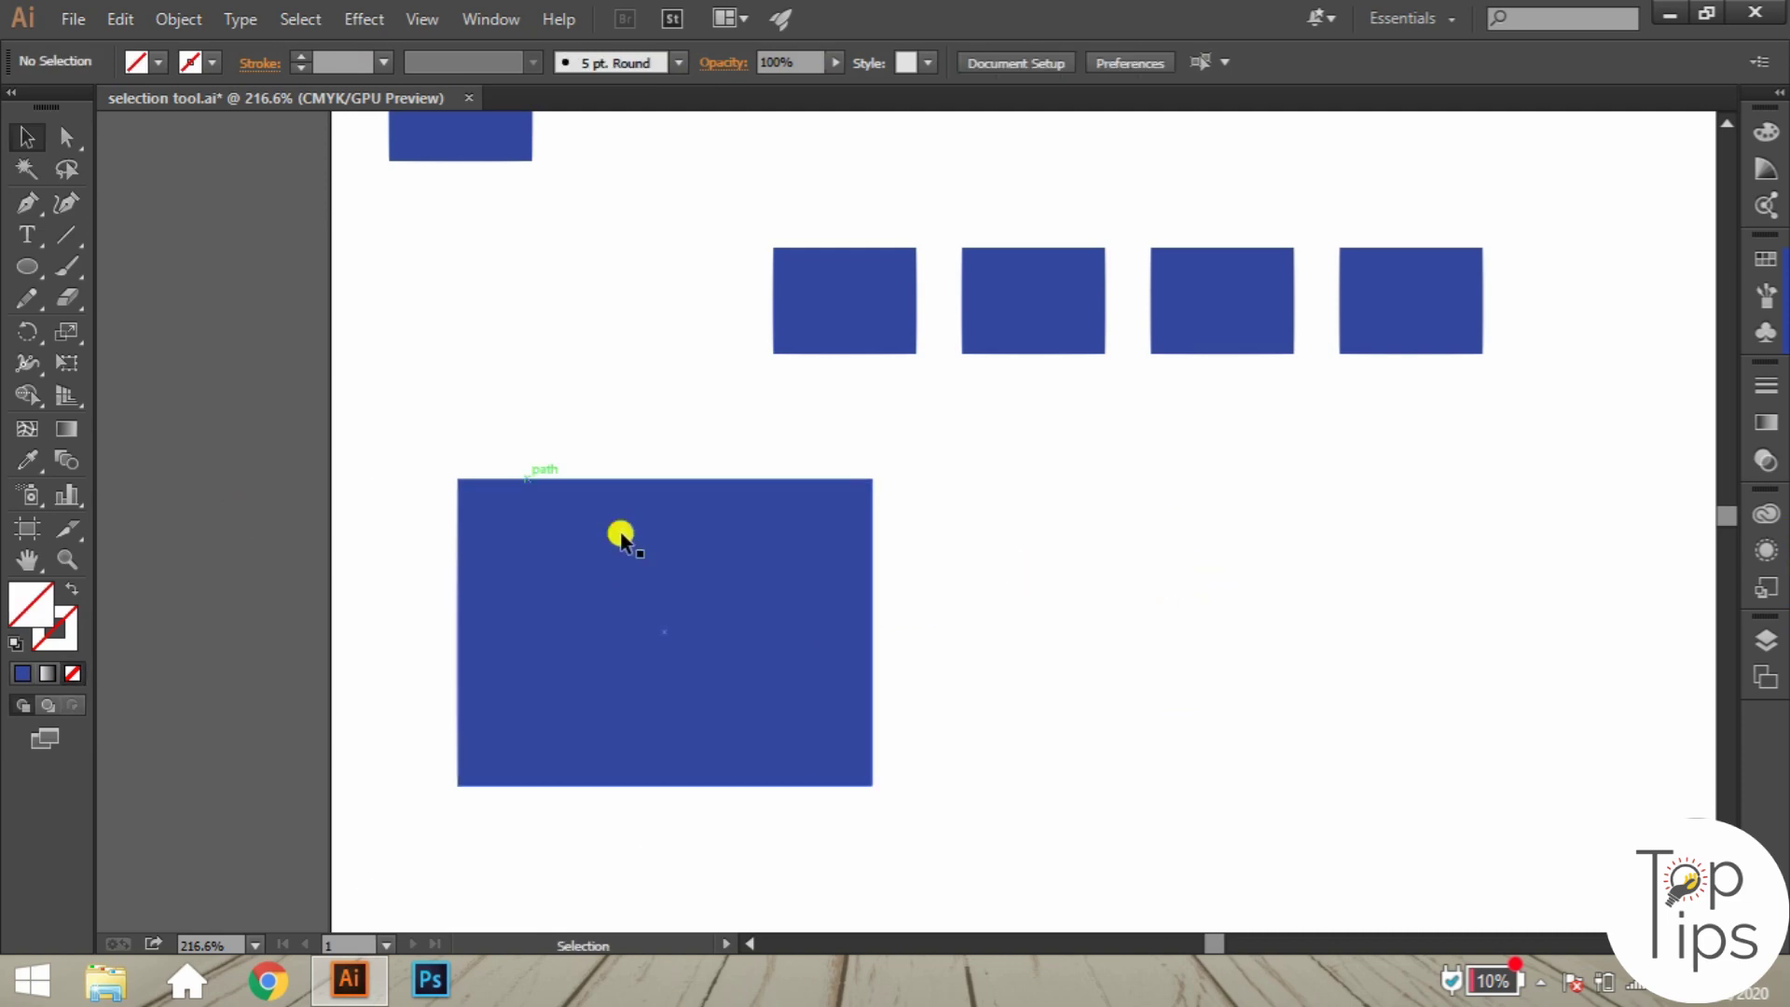
# Select all the remaining blue rectangles and delete them to leave the artboard empty.
pyautogui.hotkey('ctrl', '1')
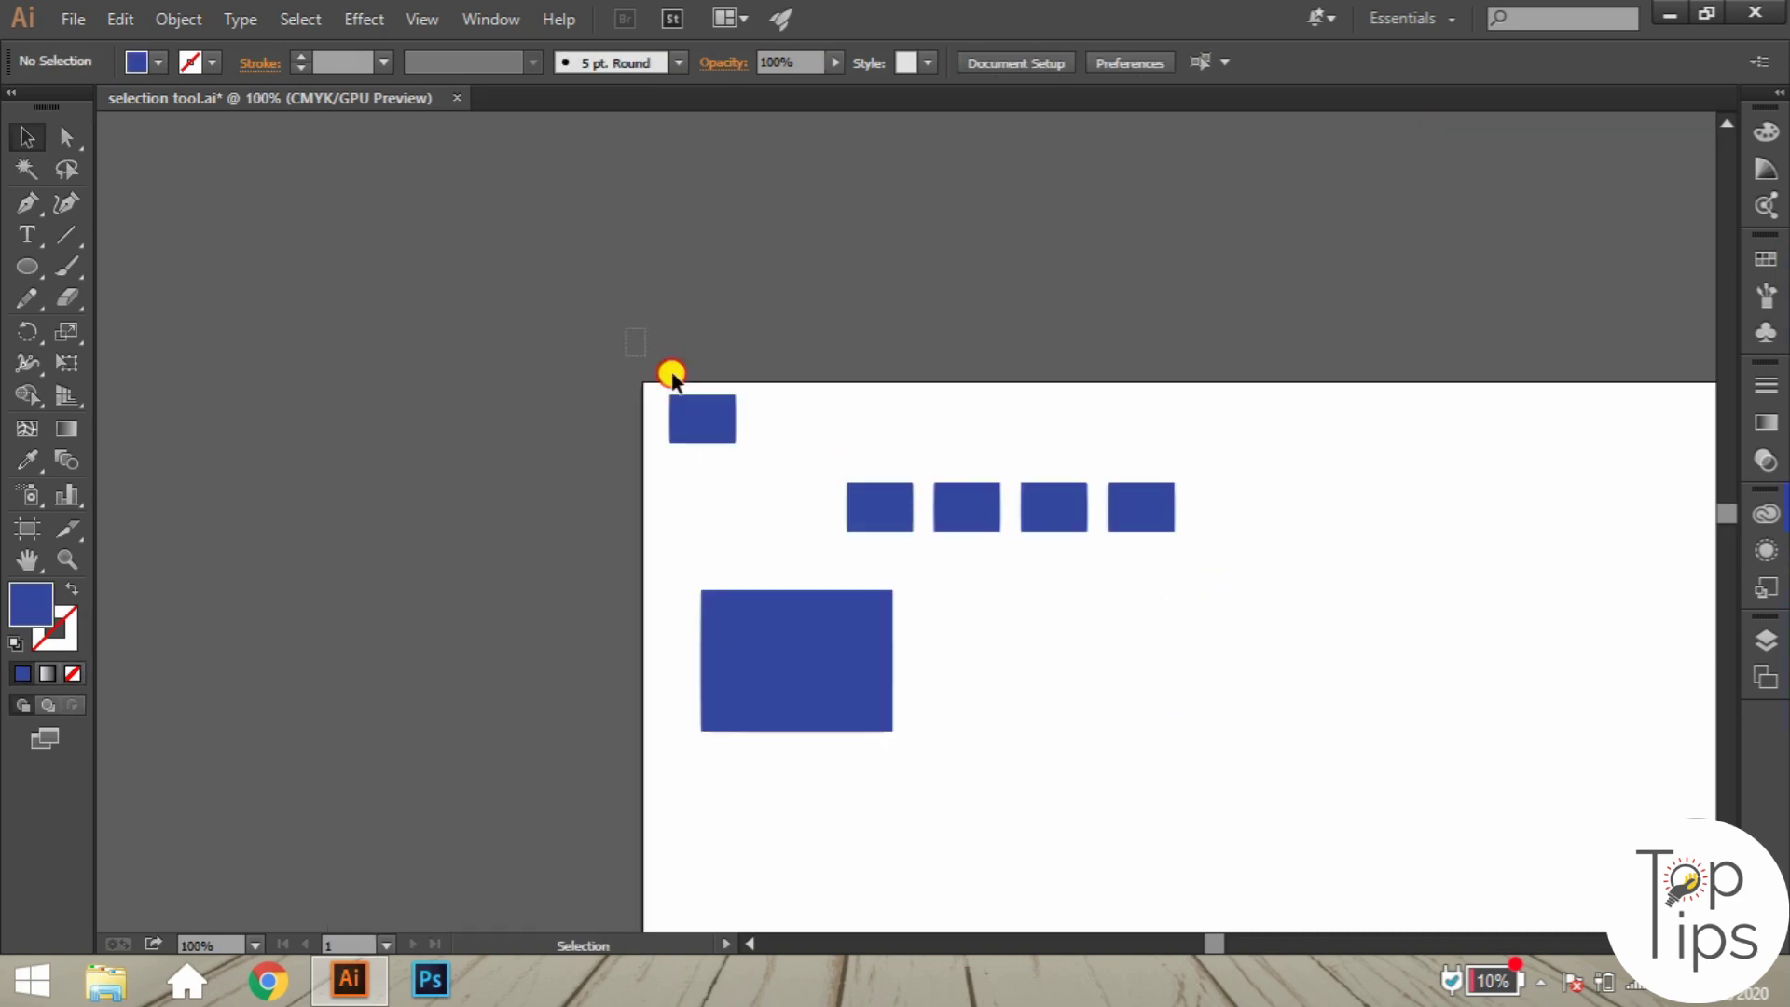
pyautogui.moveTo(625, 328); pyautogui.dragTo(1330, 778)
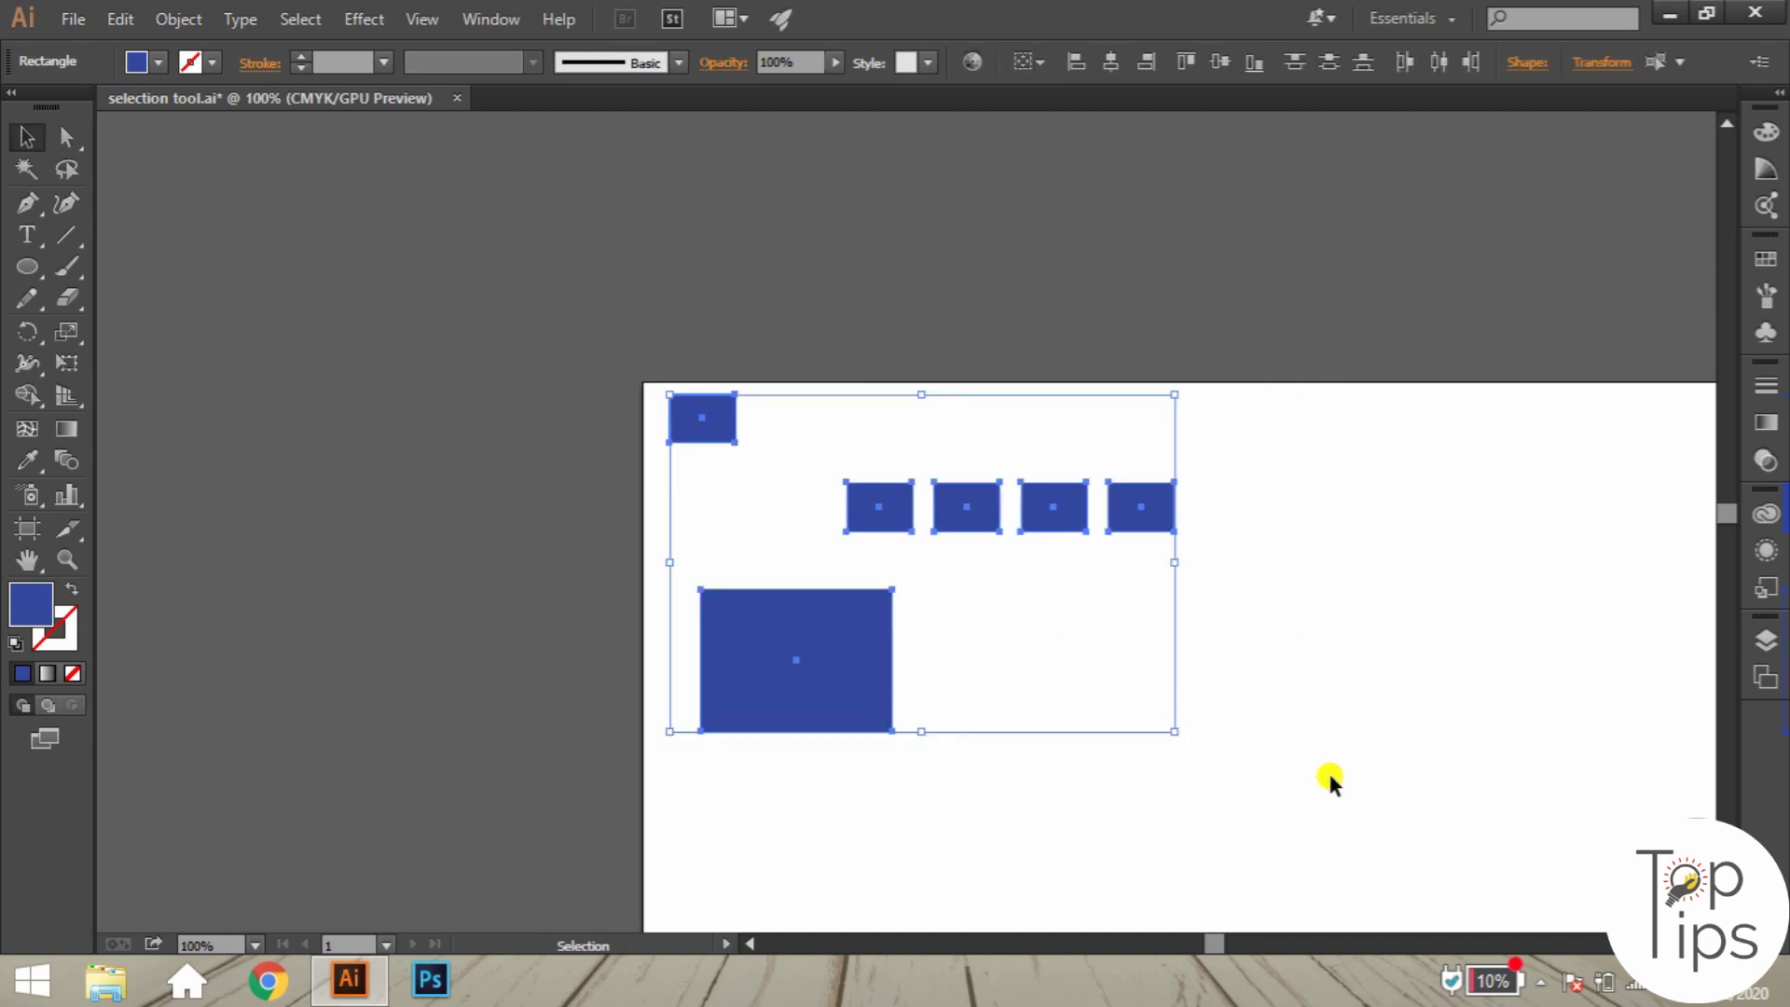
pyautogui.press('Delete')
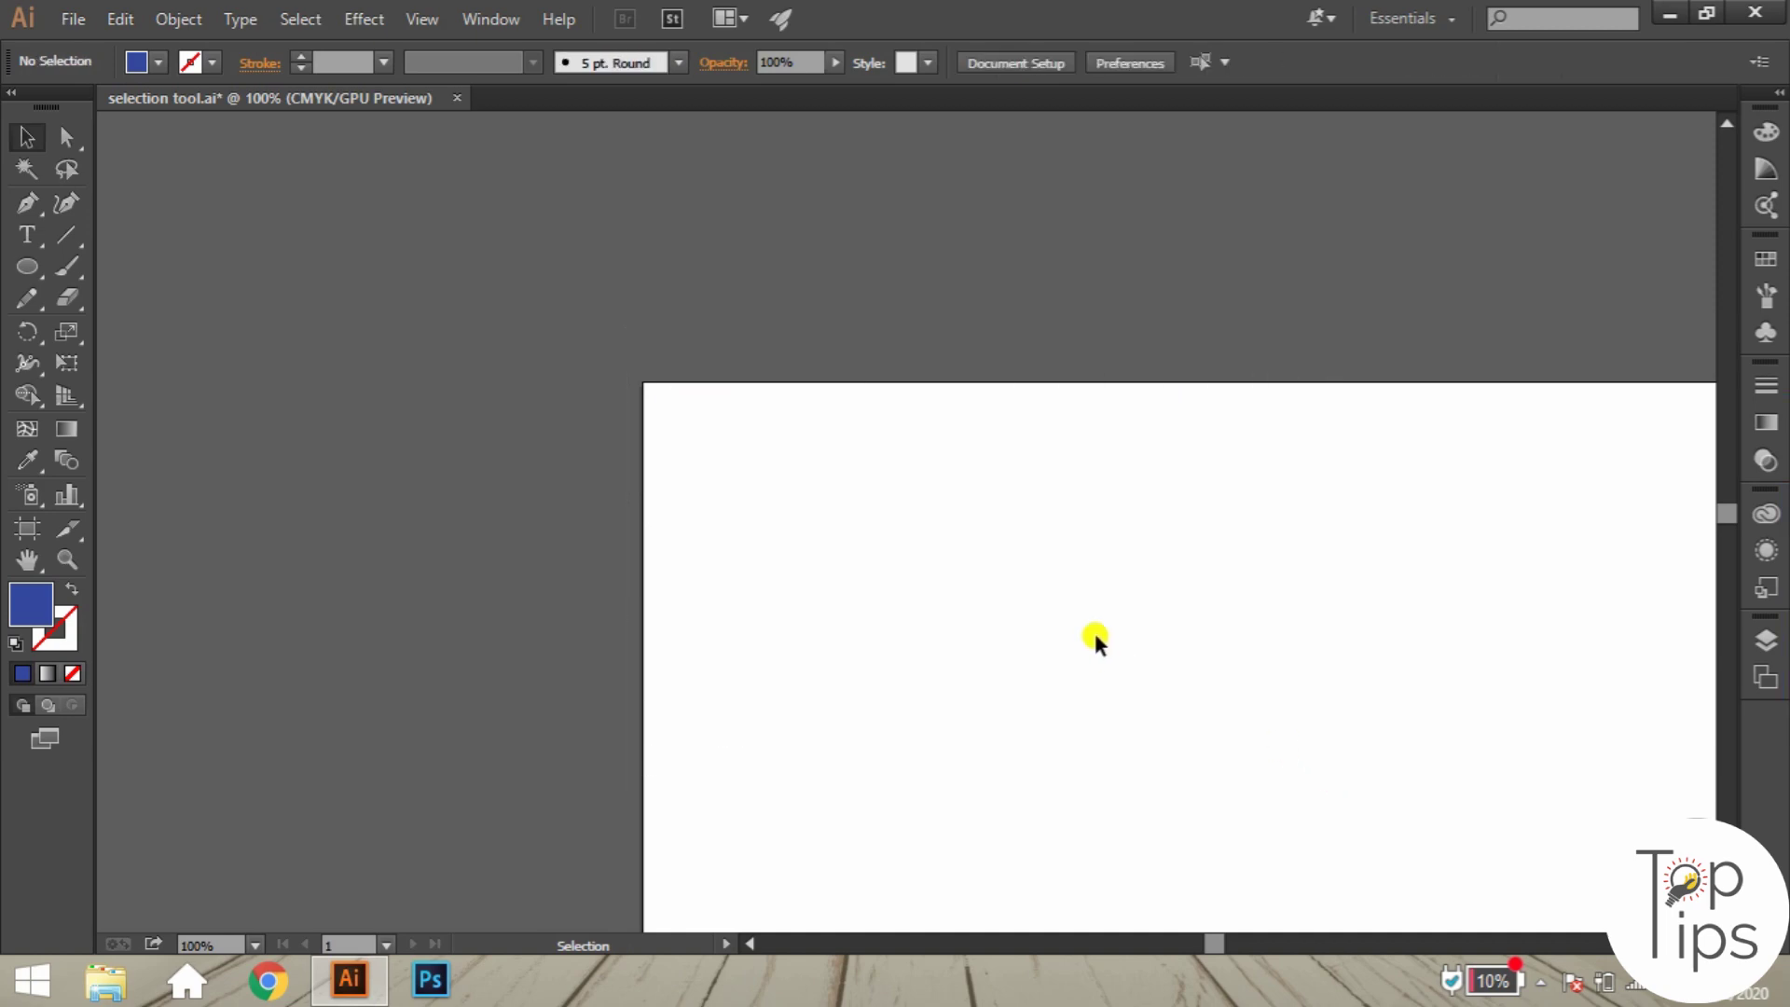
pyautogui.moveTo(1107, 583); pyautogui.dragTo(814, 372)
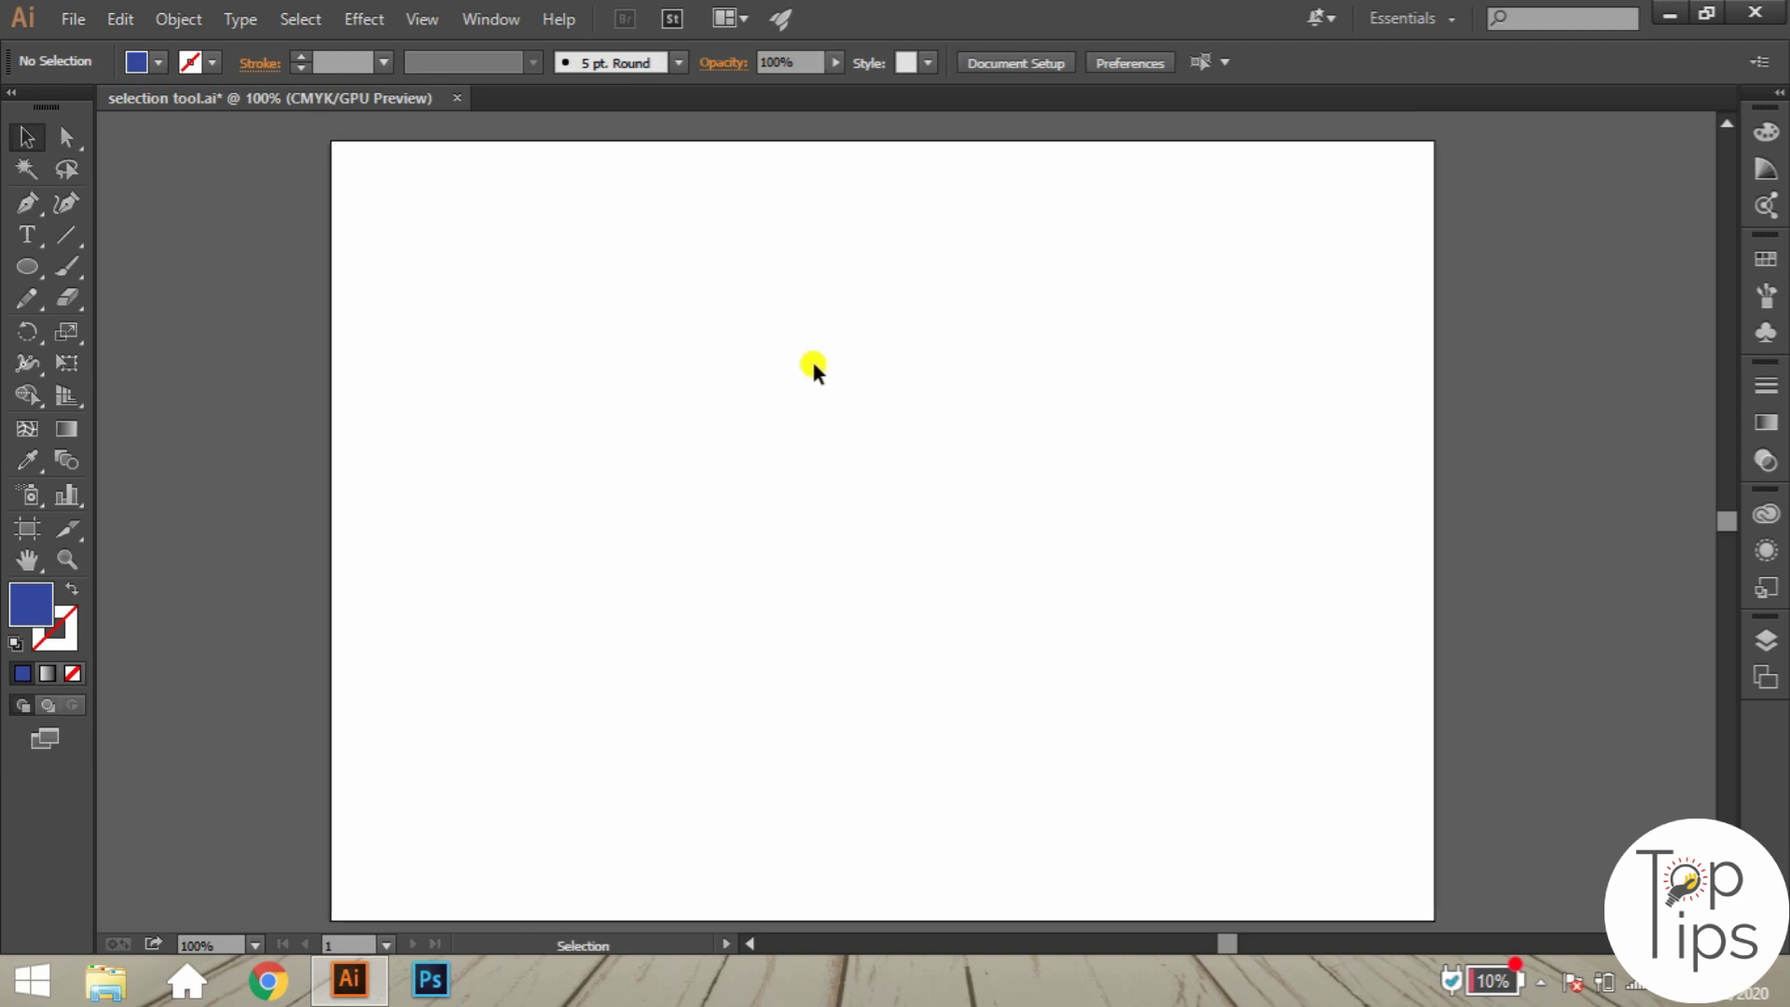
# Draw a small hexagon with the Polygon tool in the artboard's upper-left corner and fill it with black.
pyautogui.moveTo(35, 259); pyautogui.dragTo(128, 371)
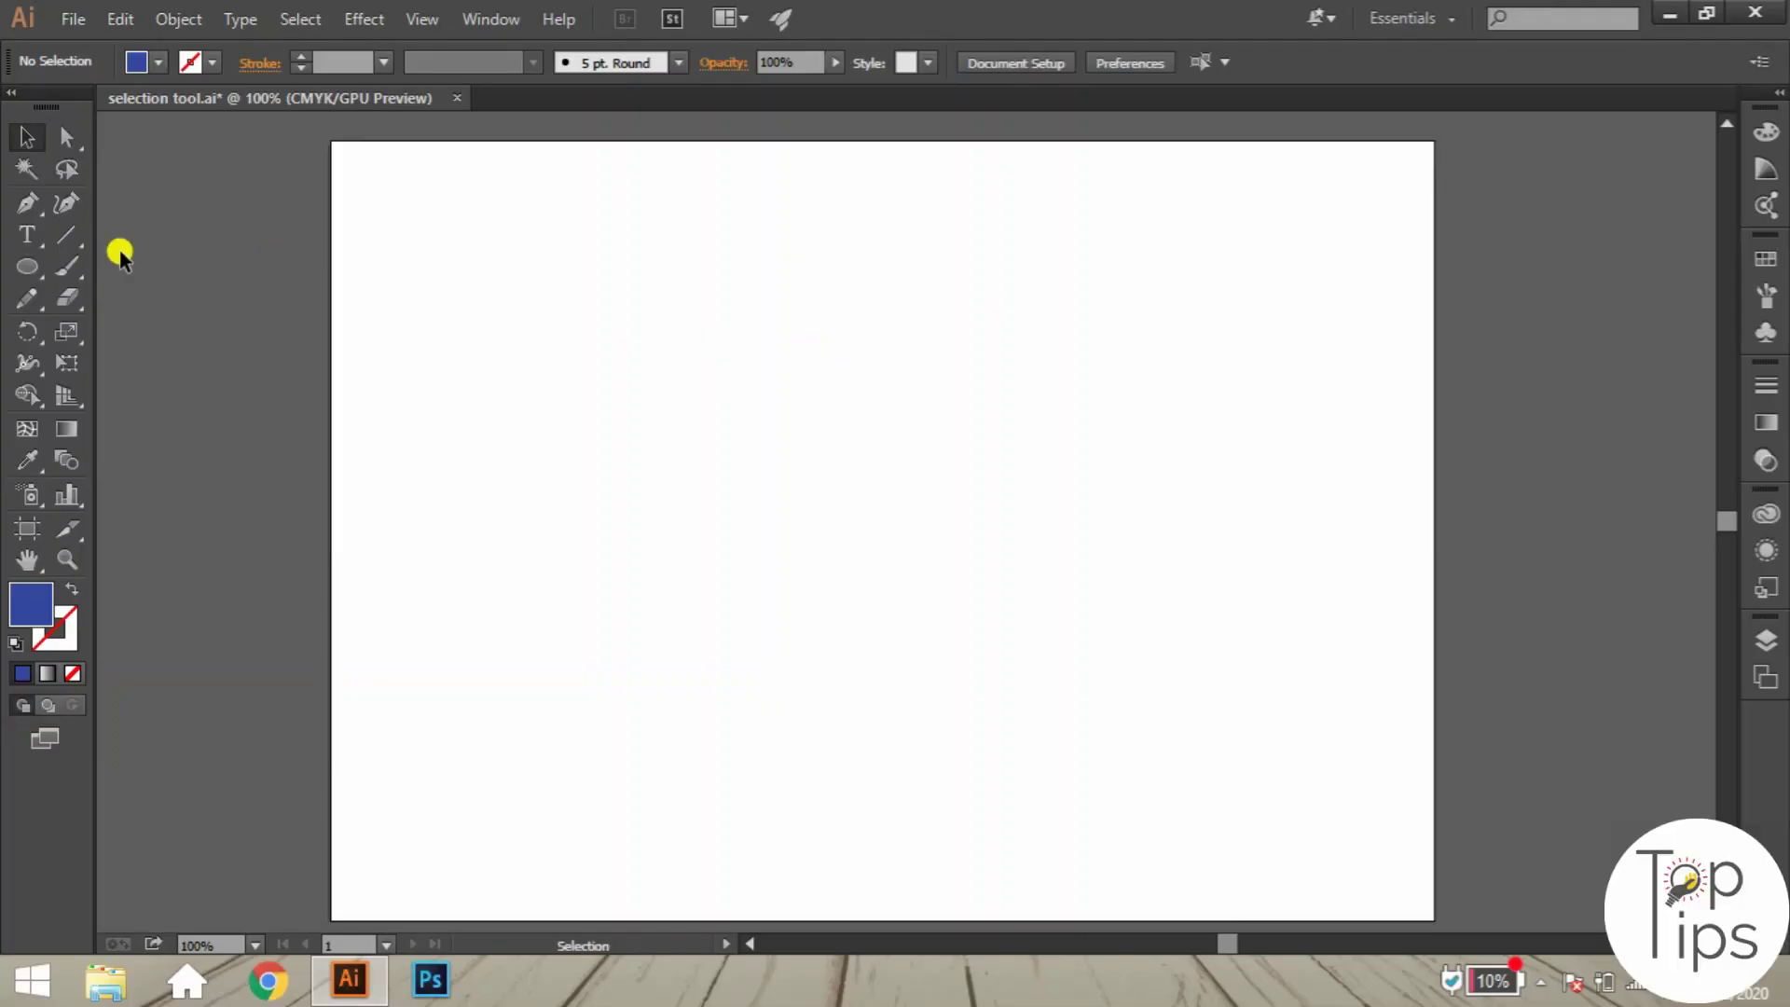
pyautogui.moveTo(27, 267)
pyautogui.mouseDown()
pyautogui.moveTo(106, 304)
pyautogui.moveTo(121, 362)
pyautogui.mouseUp()
pyautogui.moveTo(384, 202); pyautogui.dragTo(410, 246)
pyautogui.doubleClick(31, 603)
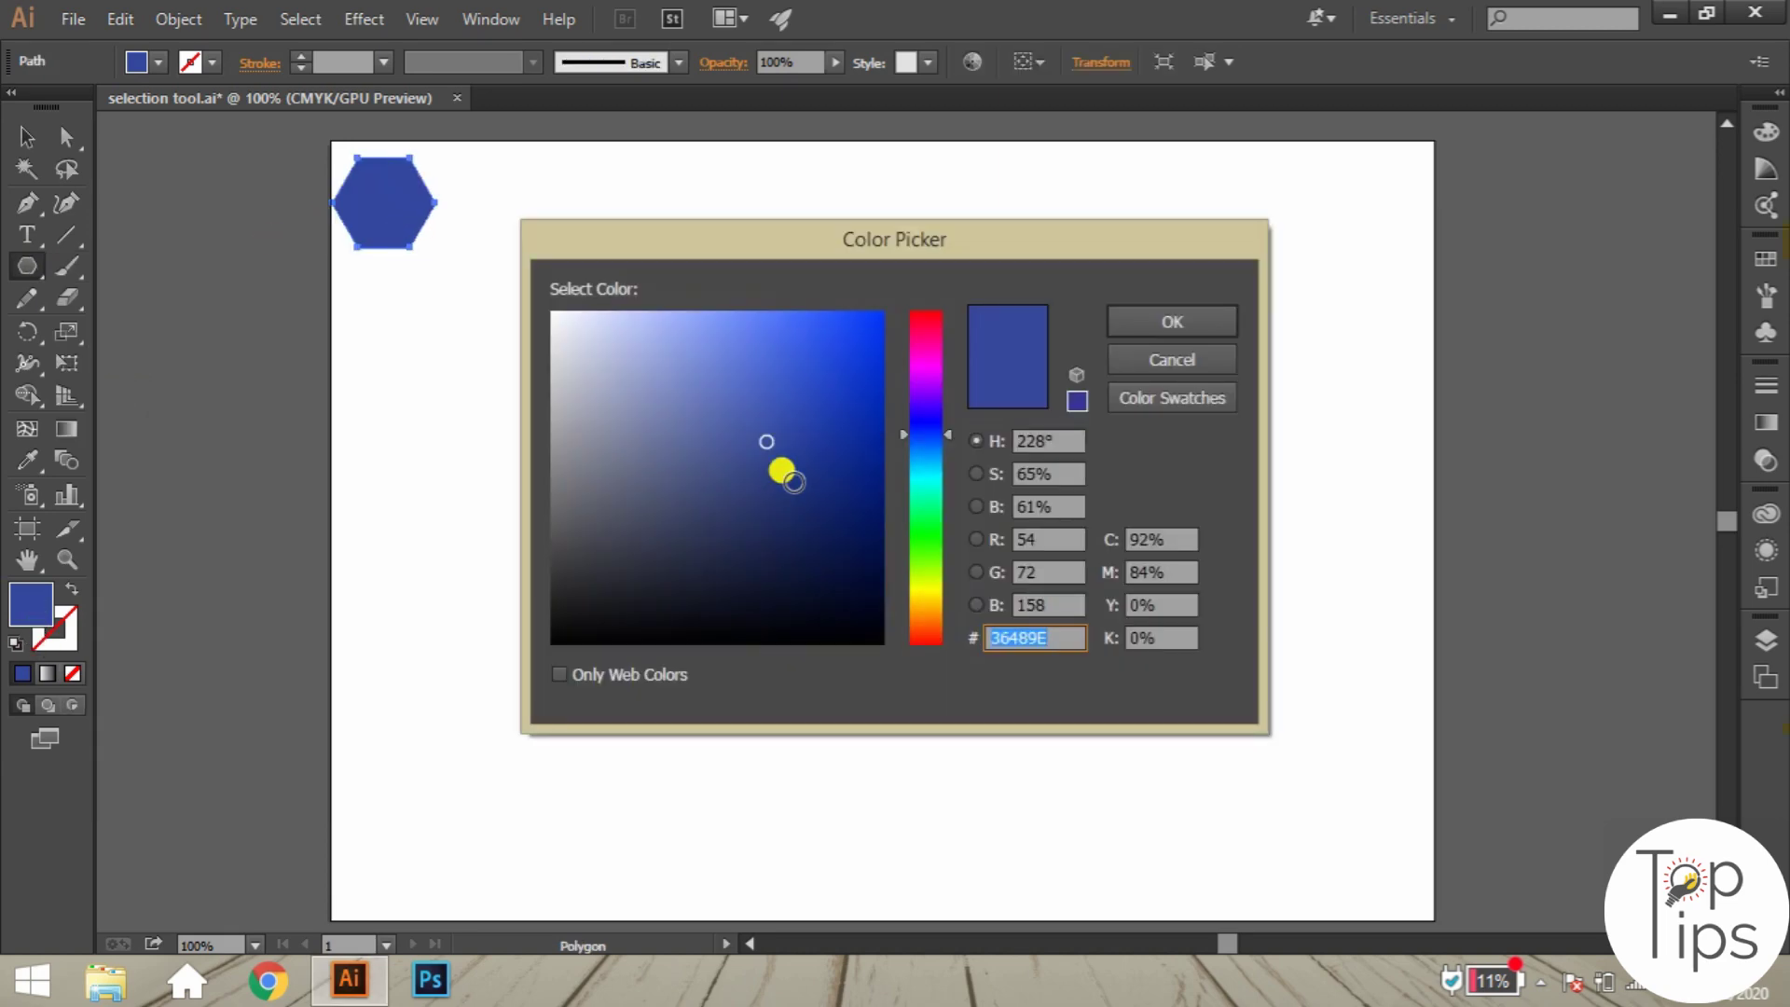
pyautogui.moveTo(825, 569); pyautogui.dragTo(884, 644)
pyautogui.click(1188, 318)
# Rotate the black hexagon 90° with the Selection tool so that one corner points straight up.
pyautogui.press('z')
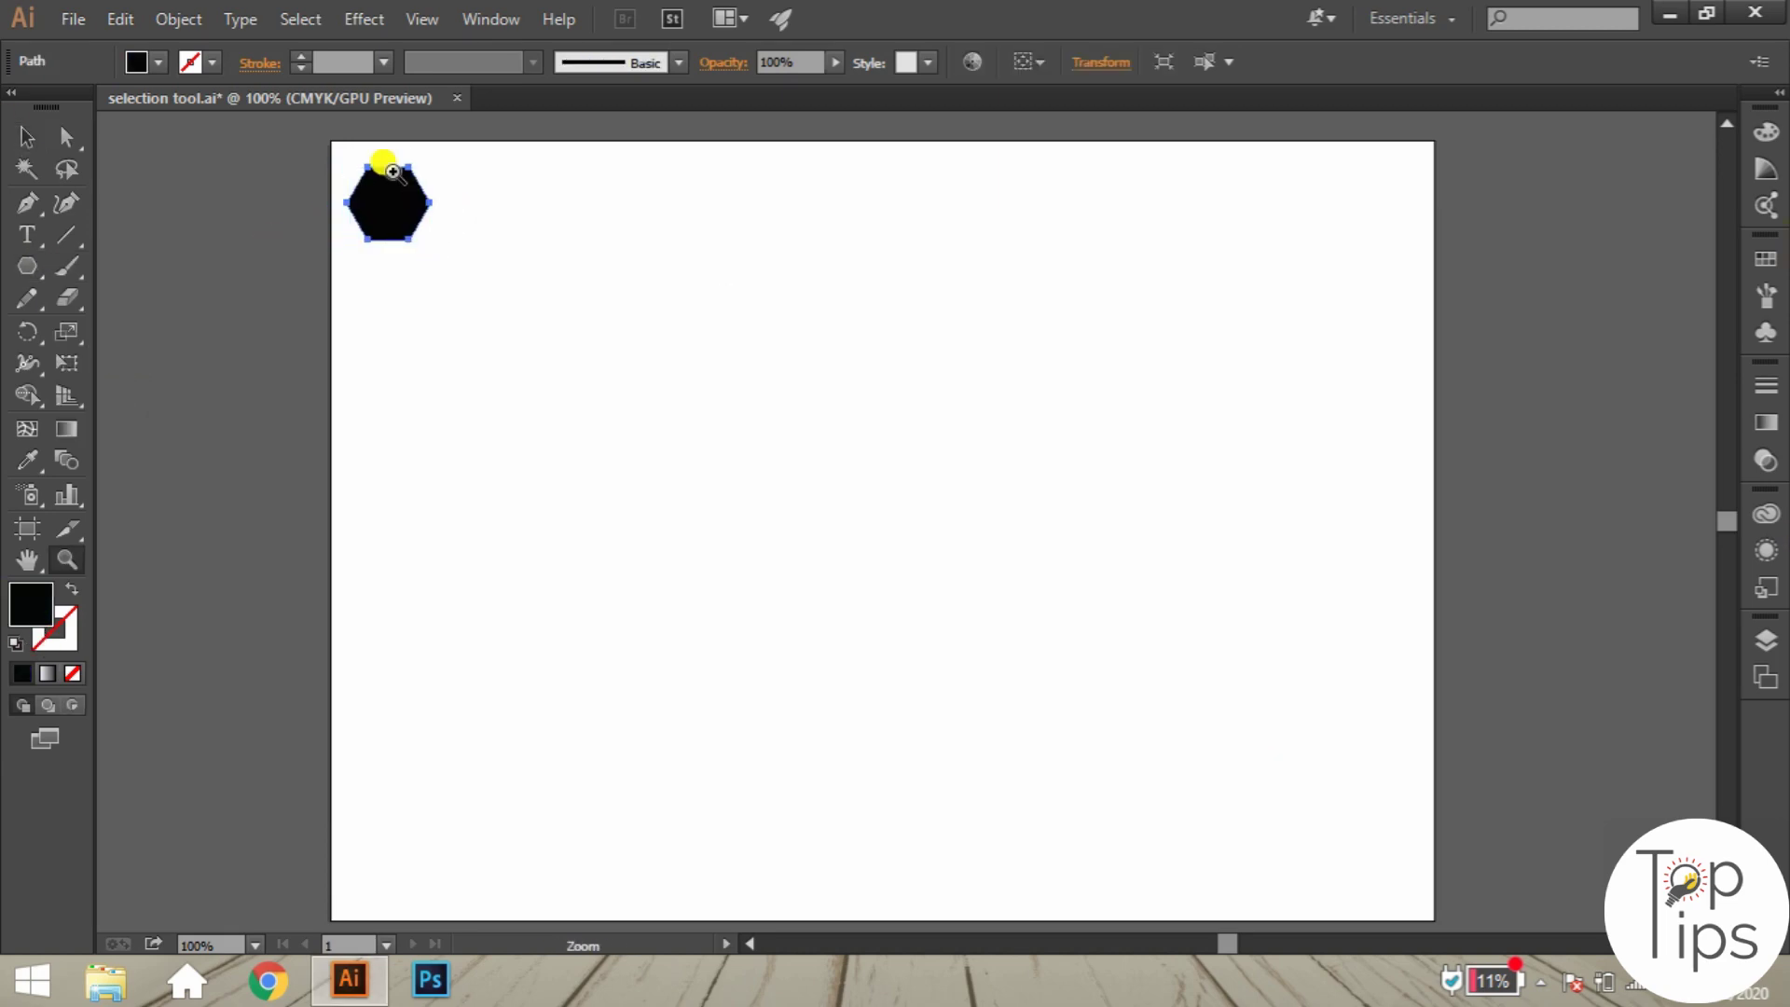
pyautogui.click(383, 159)
pyautogui.click(26, 137)
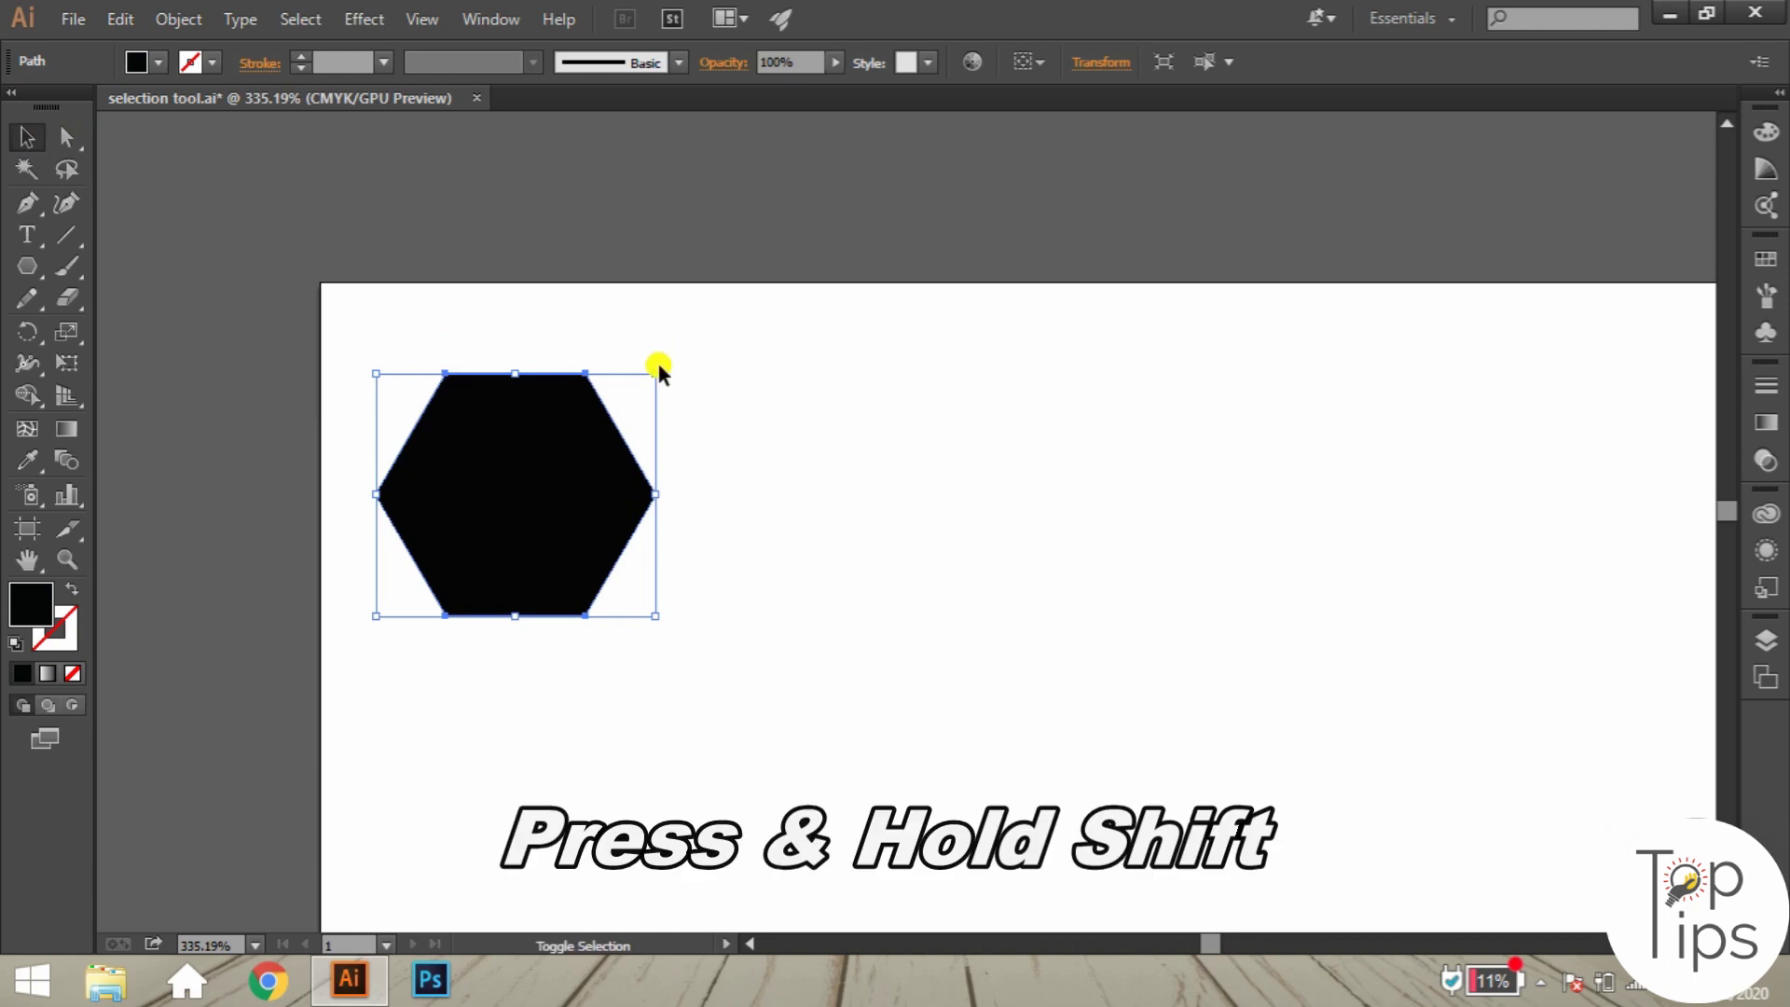
pyautogui.moveTo(657, 361); pyautogui.dragTo(583, 654)
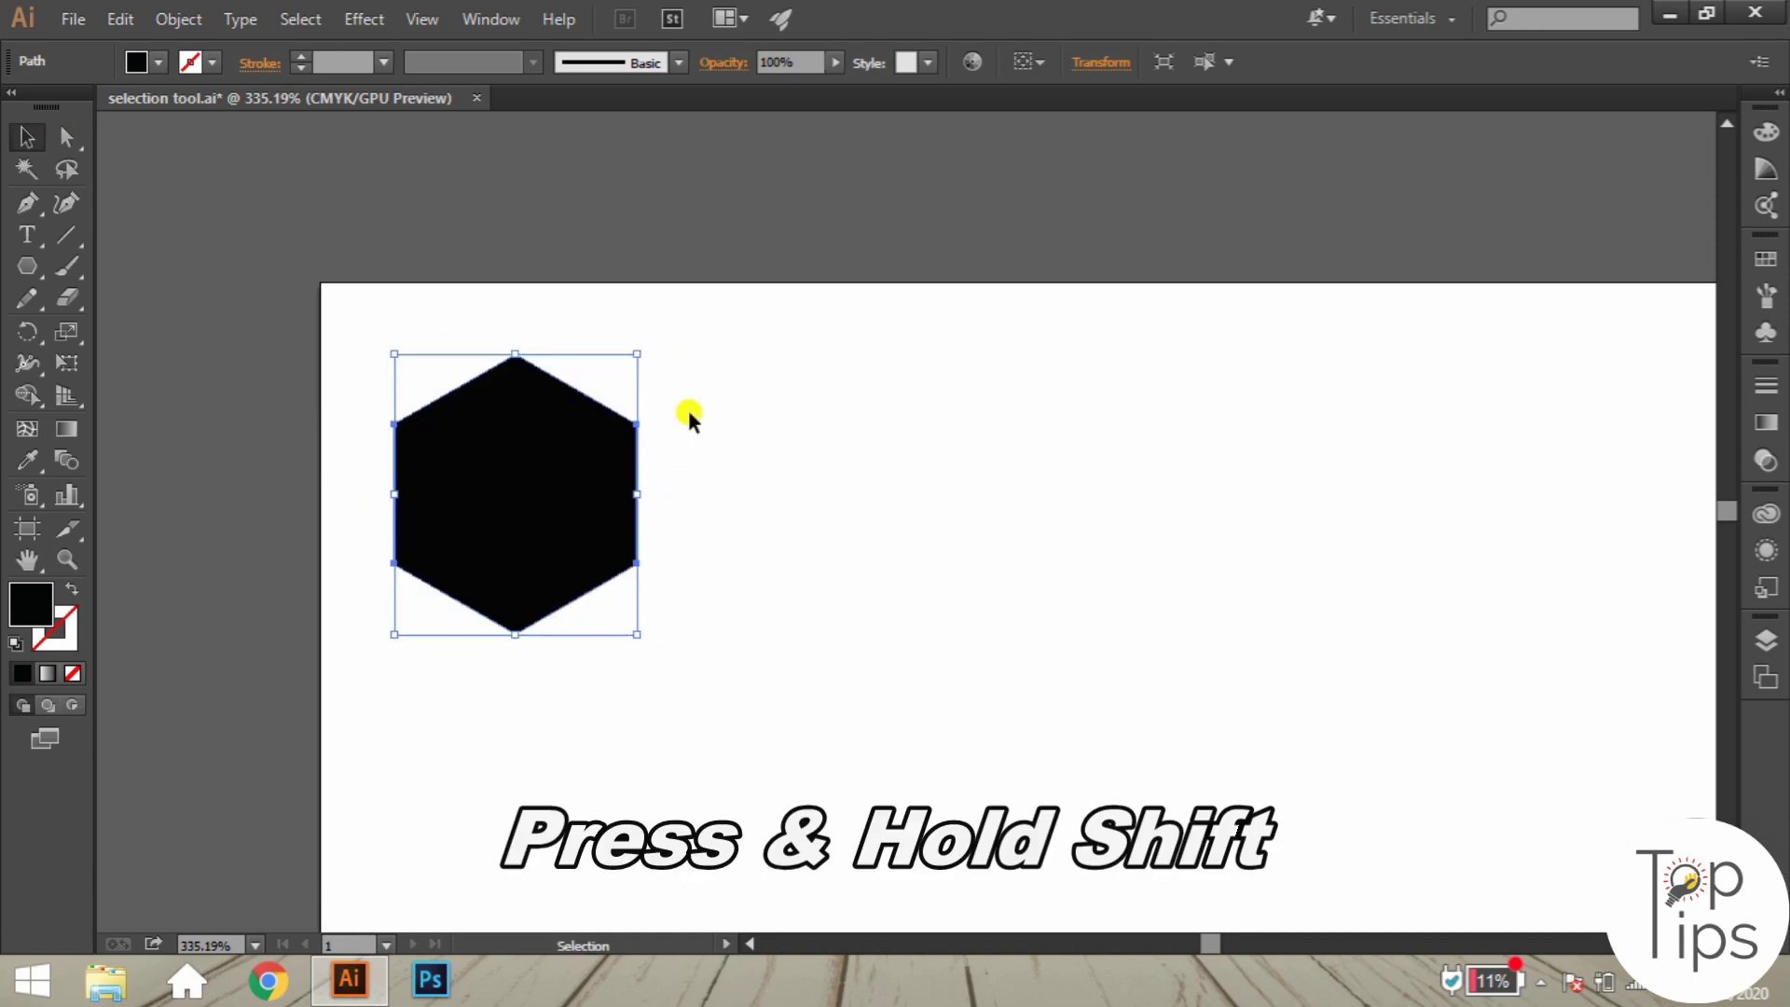
pyautogui.click(687, 411)
# Duplicate the hexagon to its right with a narrow gap and repeat the transform to make a row of 13 hexagons across the artboard.
pyautogui.moveTo(434, 528); pyautogui.dragTo(708, 539)
pyautogui.hotkey('ctrl', '1')
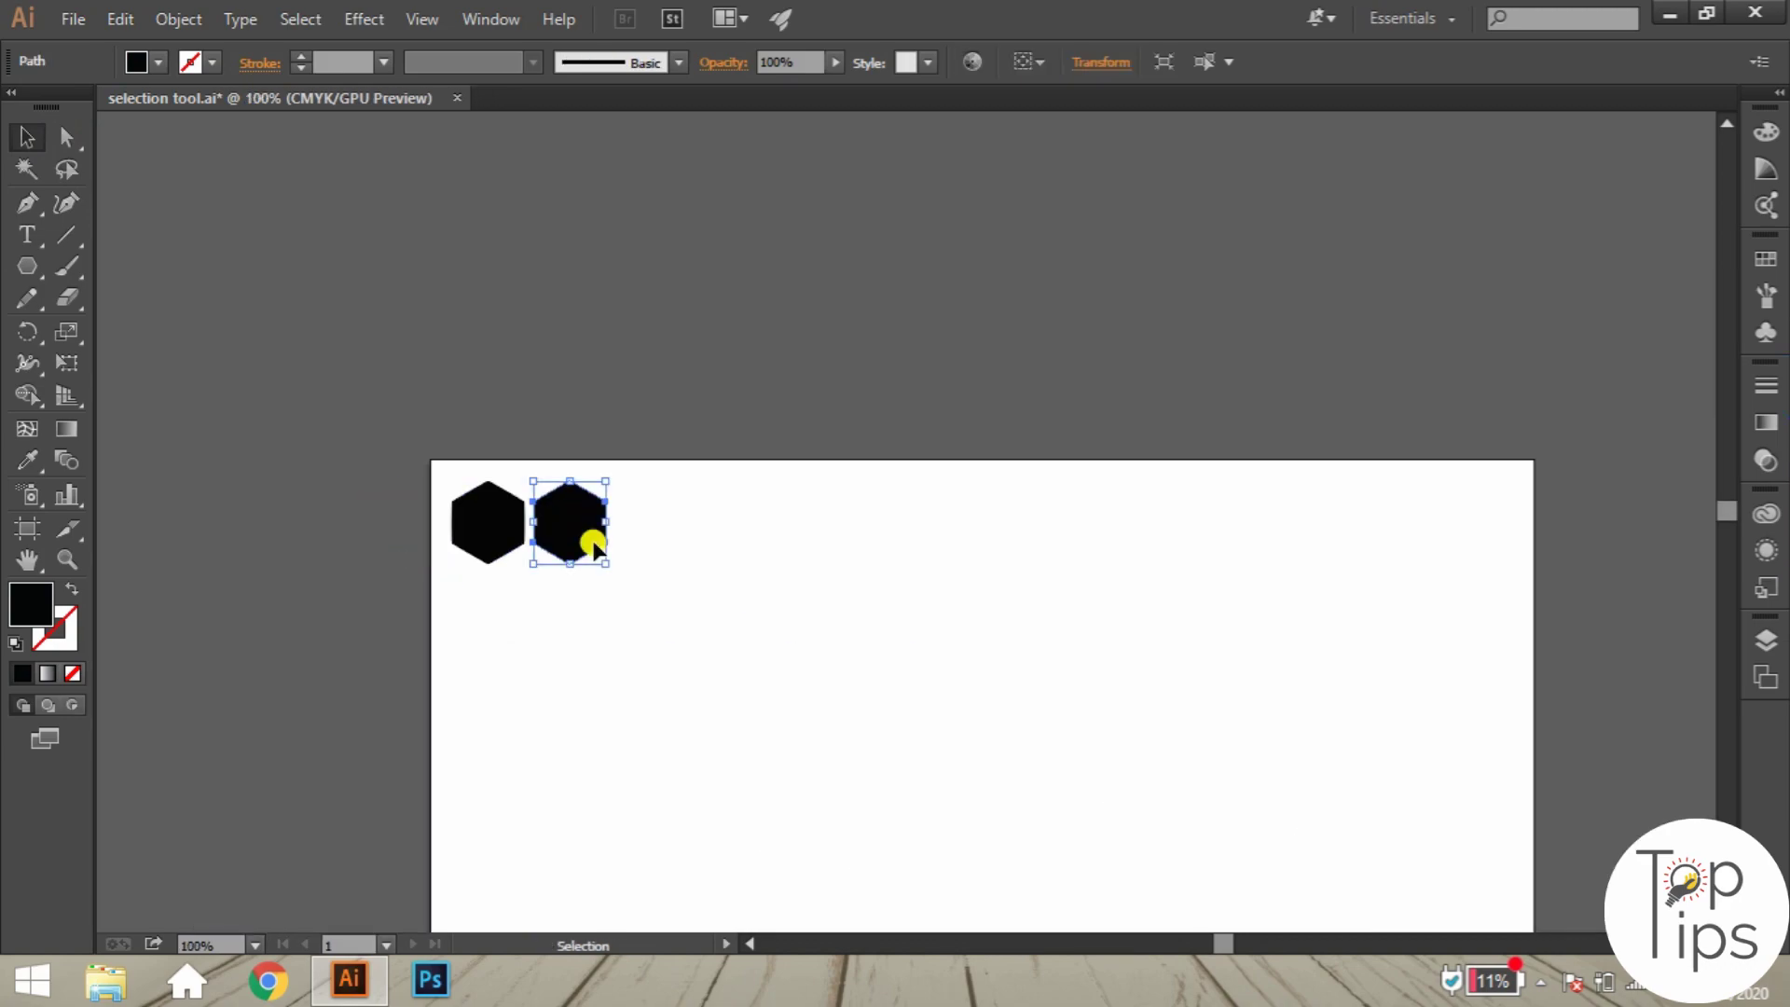
pyautogui.hotkey('ctrl', 'd')
pyautogui.hotkey('ctrl', 'd')
pyautogui.hotkey('ctrl', 'd')
pyautogui.hotkey('ctrl', 'd')
pyautogui.hotkey('ctrl', 'd')
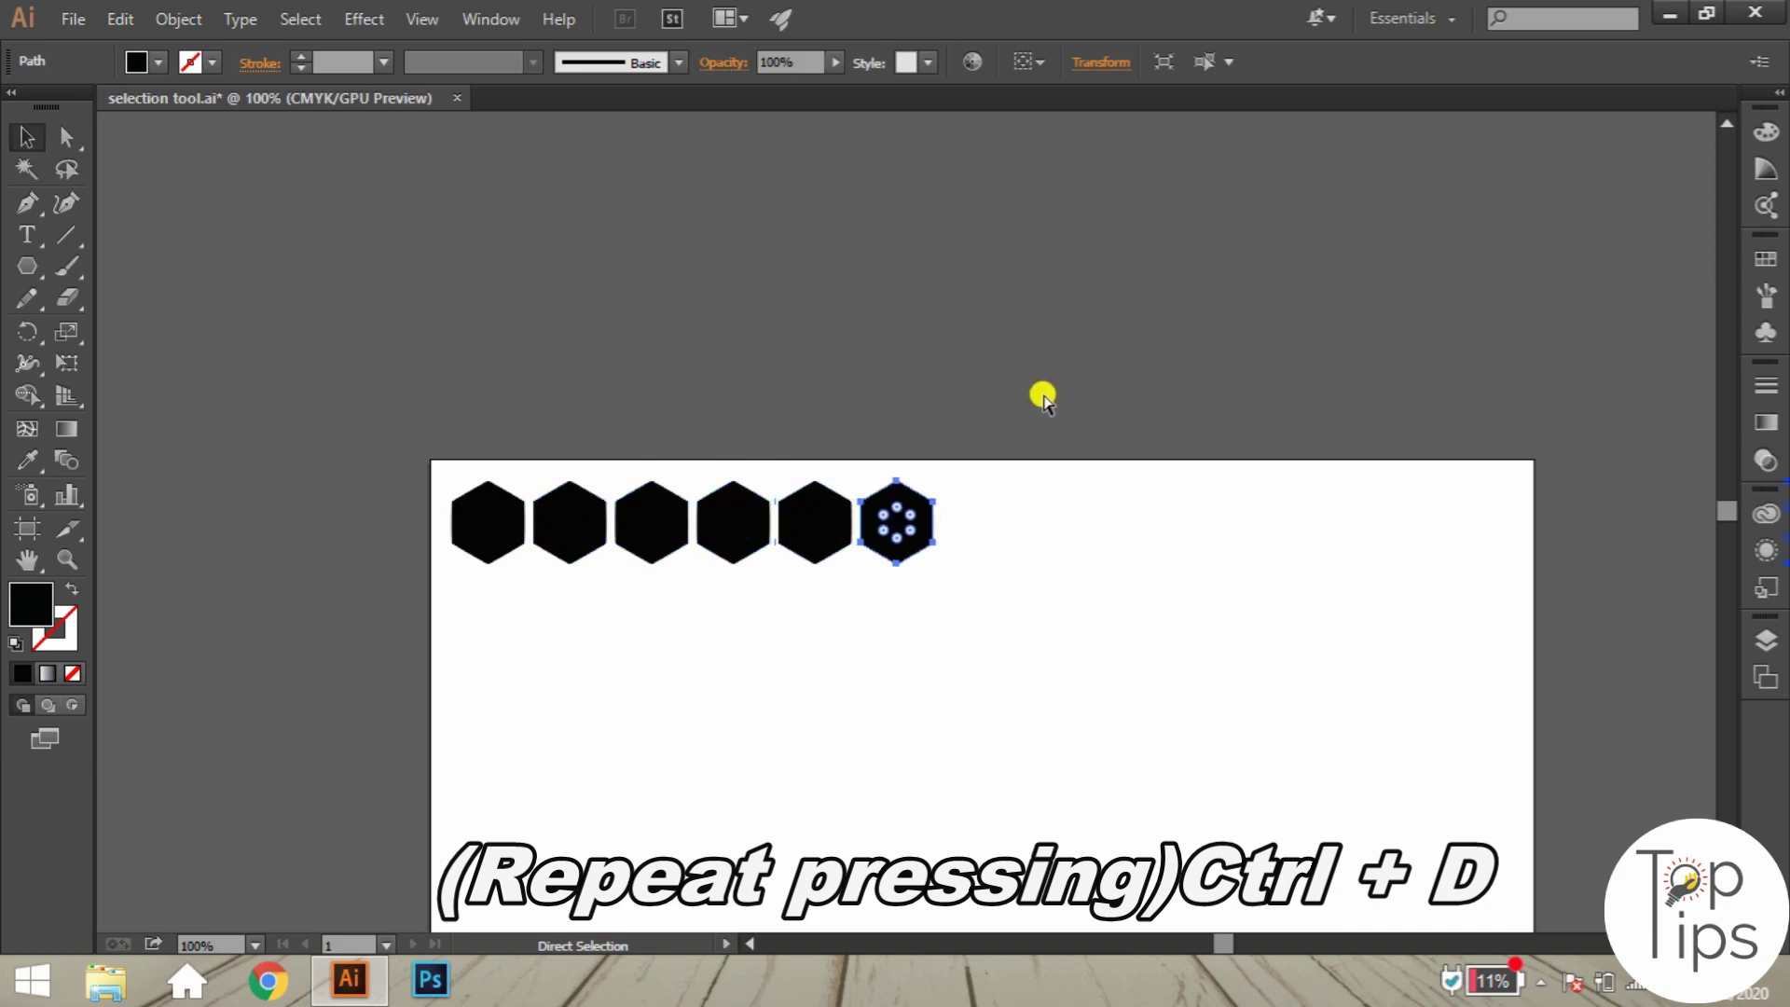
pyautogui.hotkey('ctrl', 'd')
pyautogui.hotkey('ctrl', 'd')
pyautogui.hotkey('ctrl', 'd')
pyautogui.hotkey('ctrl', 'd')
pyautogui.hotkey('ctrl', 'd')
pyautogui.hotkey('ctrl', 'd')
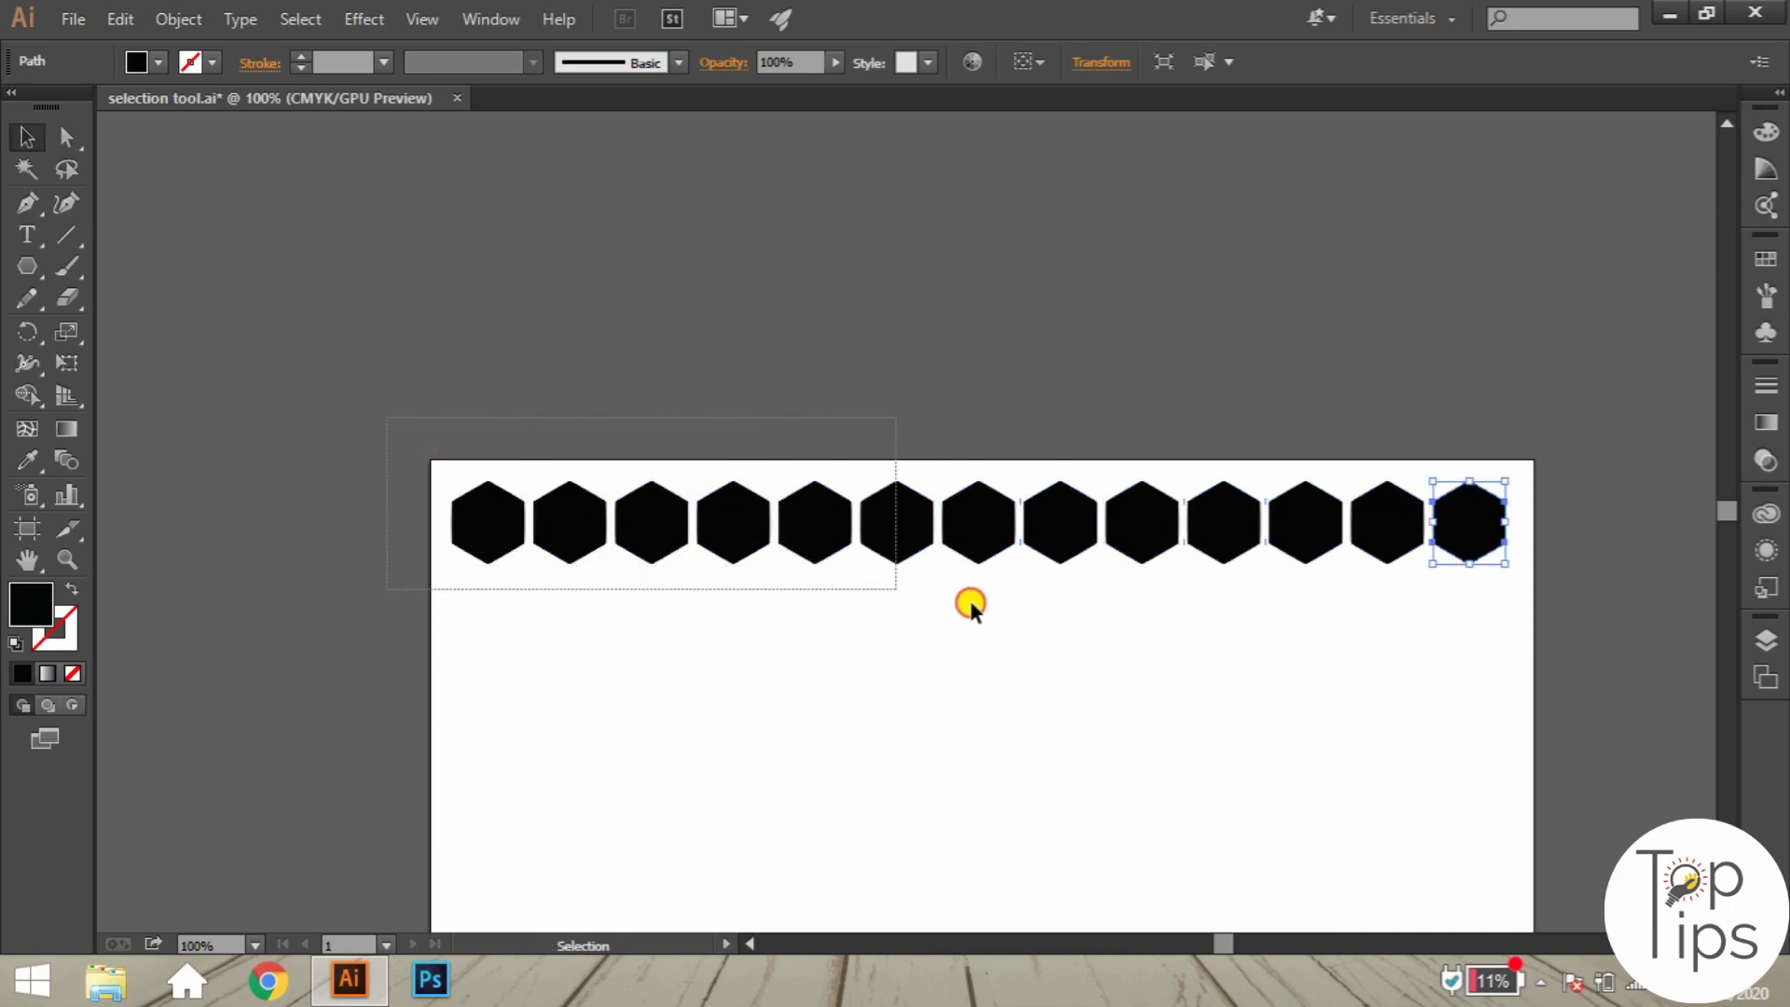
# Select the whole row of hexagons and duplicate it below, offset half a hexagon sideways so the two rows interlock.
pyautogui.moveTo(969, 606); pyautogui.dragTo(1585, 631)
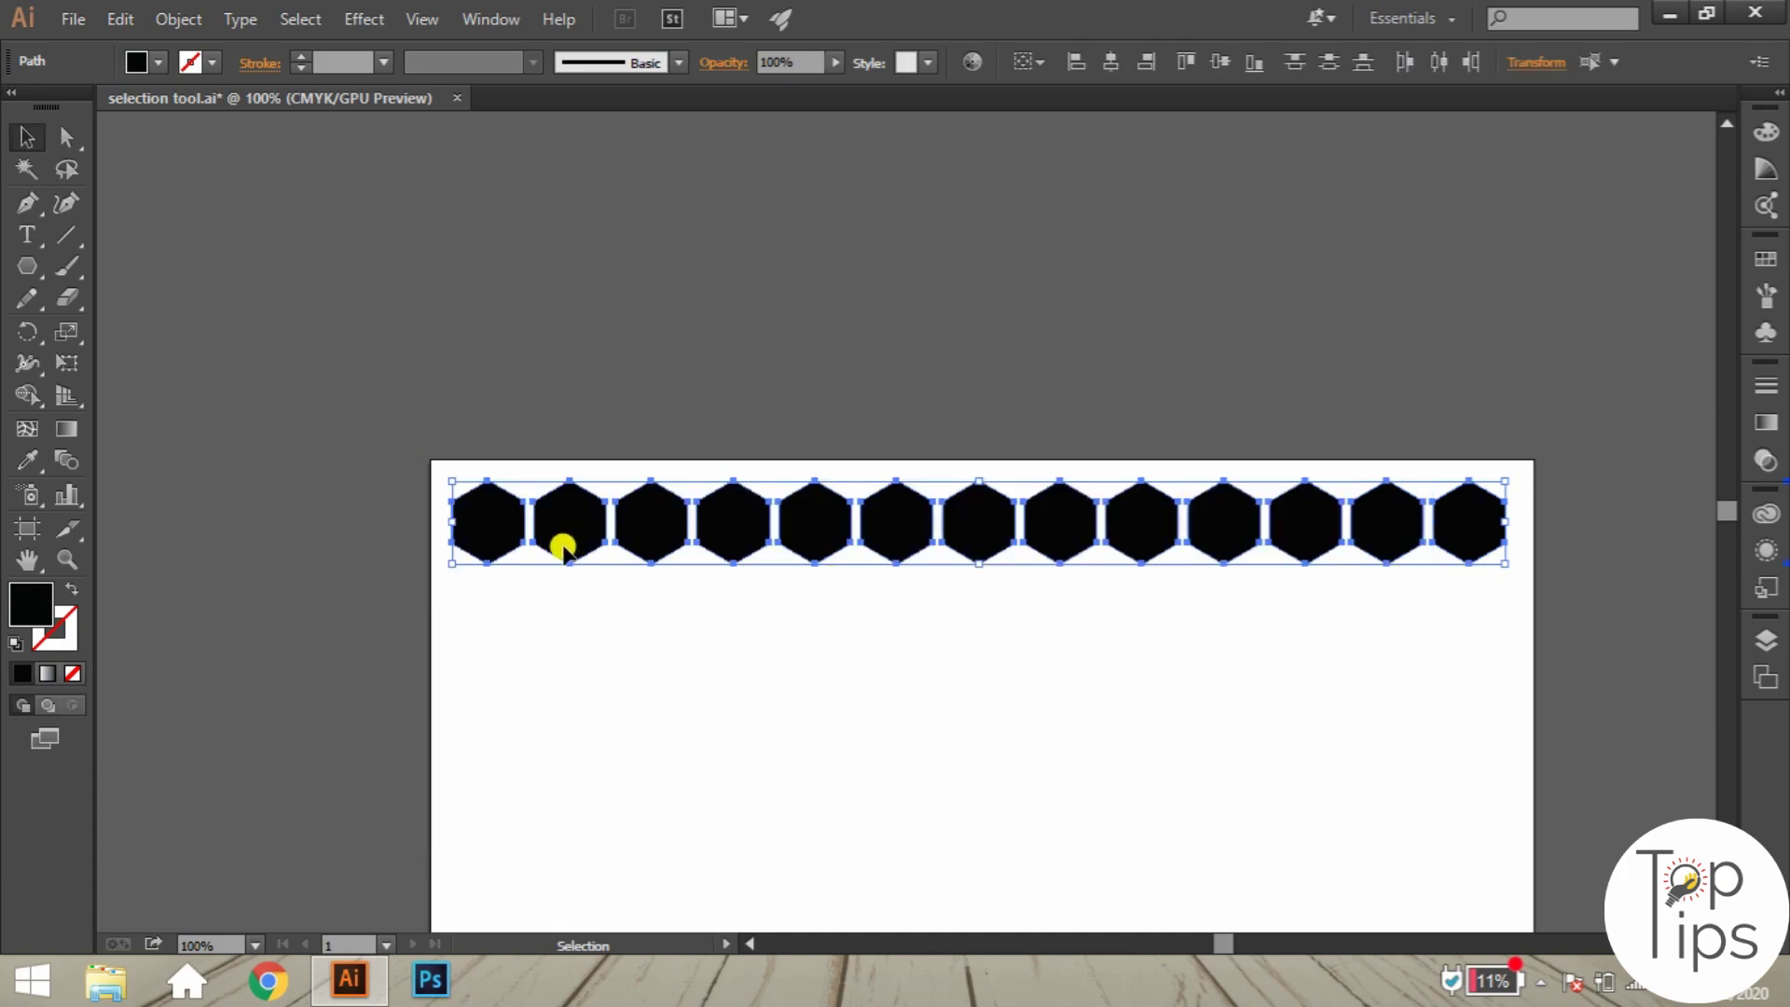
pyautogui.press('z')
pyautogui.moveTo(457, 481); pyautogui.dragTo(778, 464)
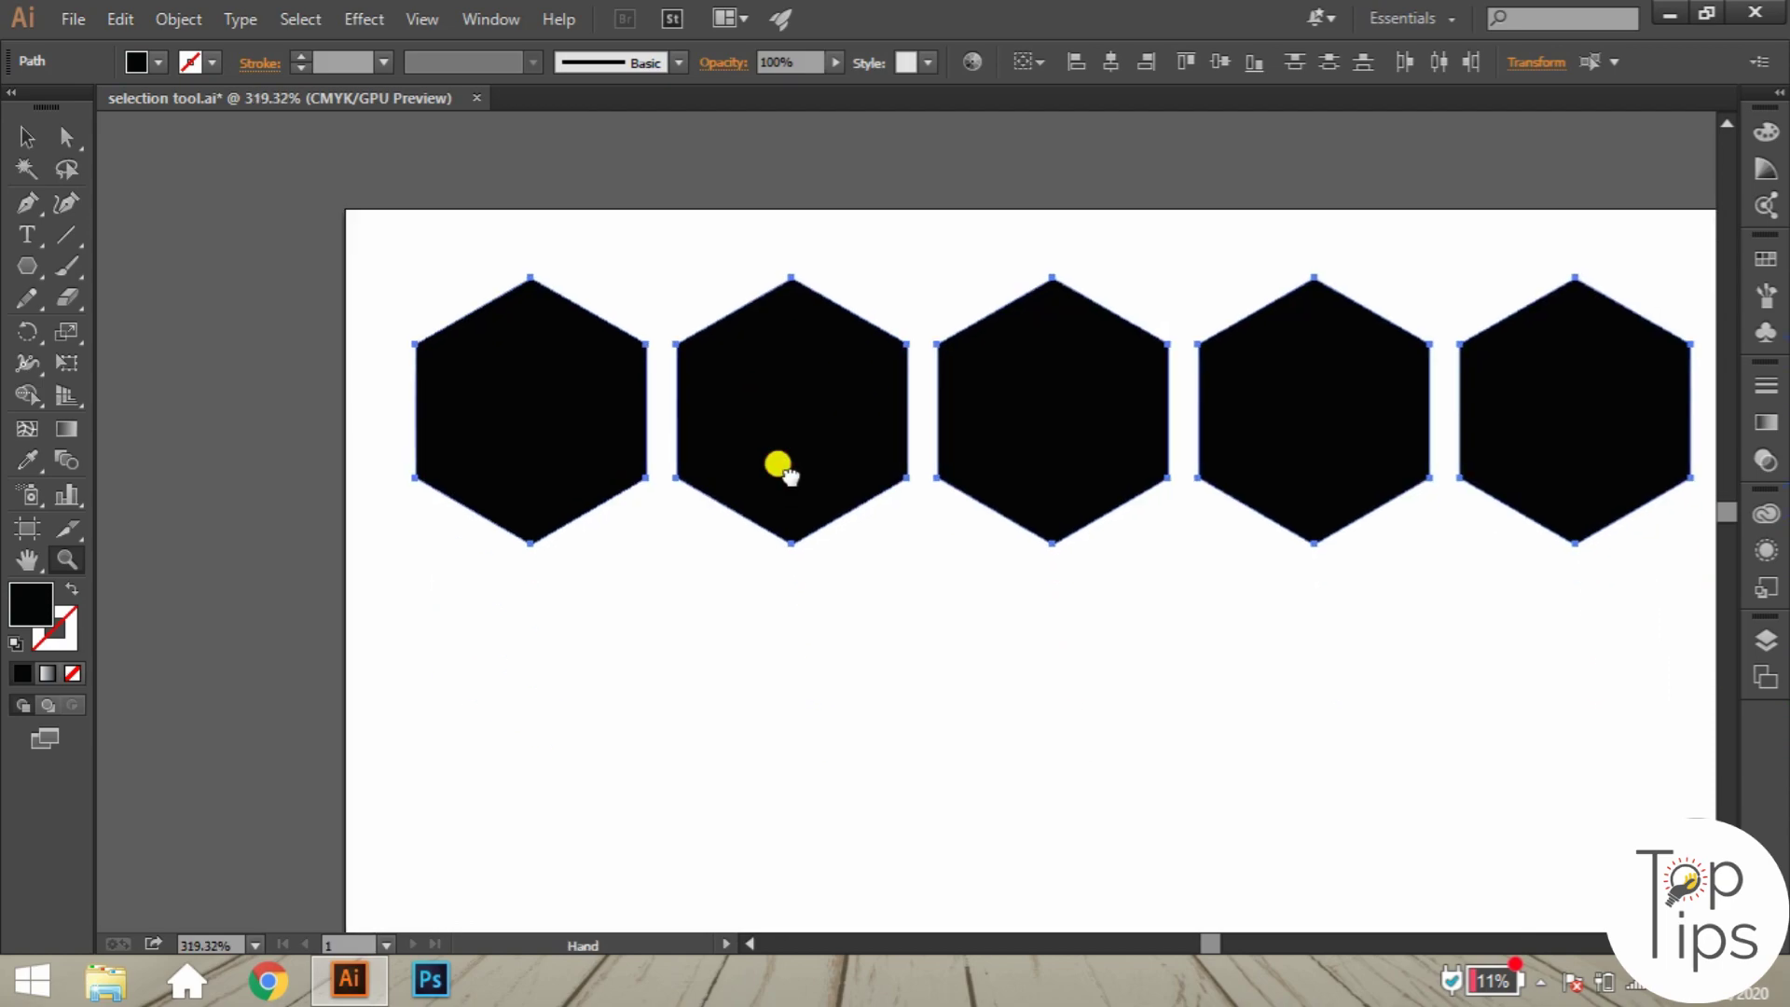
pyautogui.press('v')
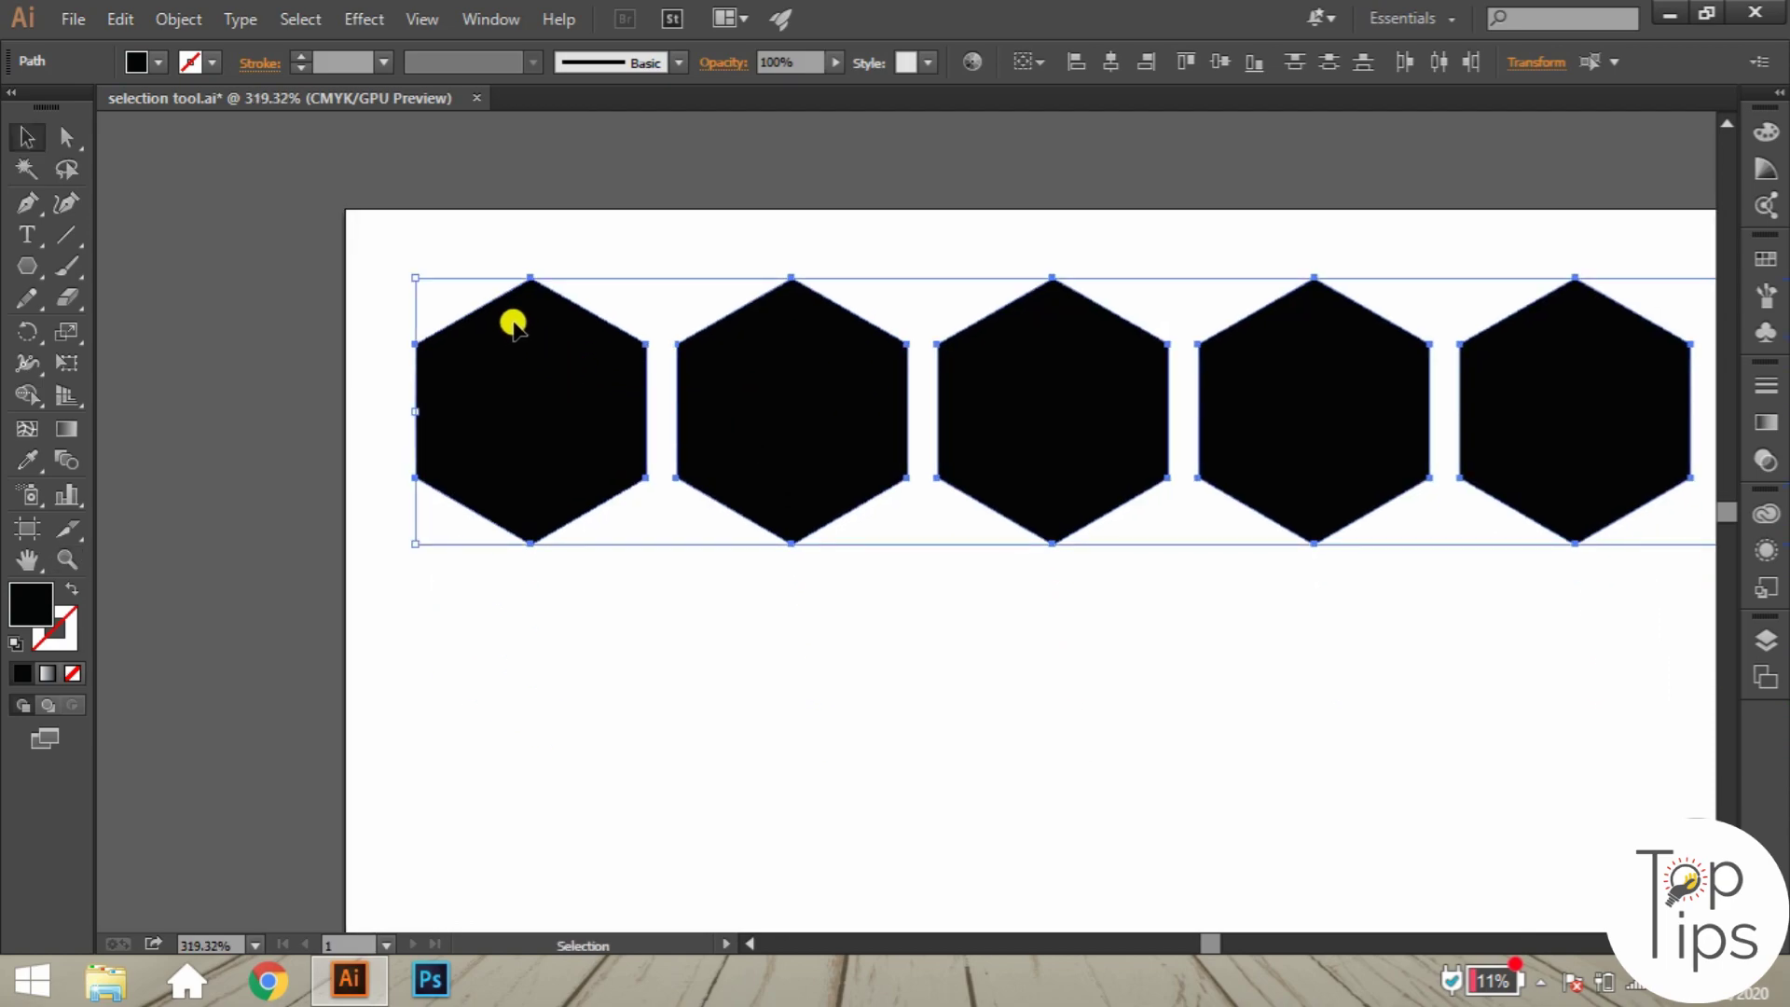
pyautogui.moveTo(512, 312); pyautogui.dragTo(646, 548)
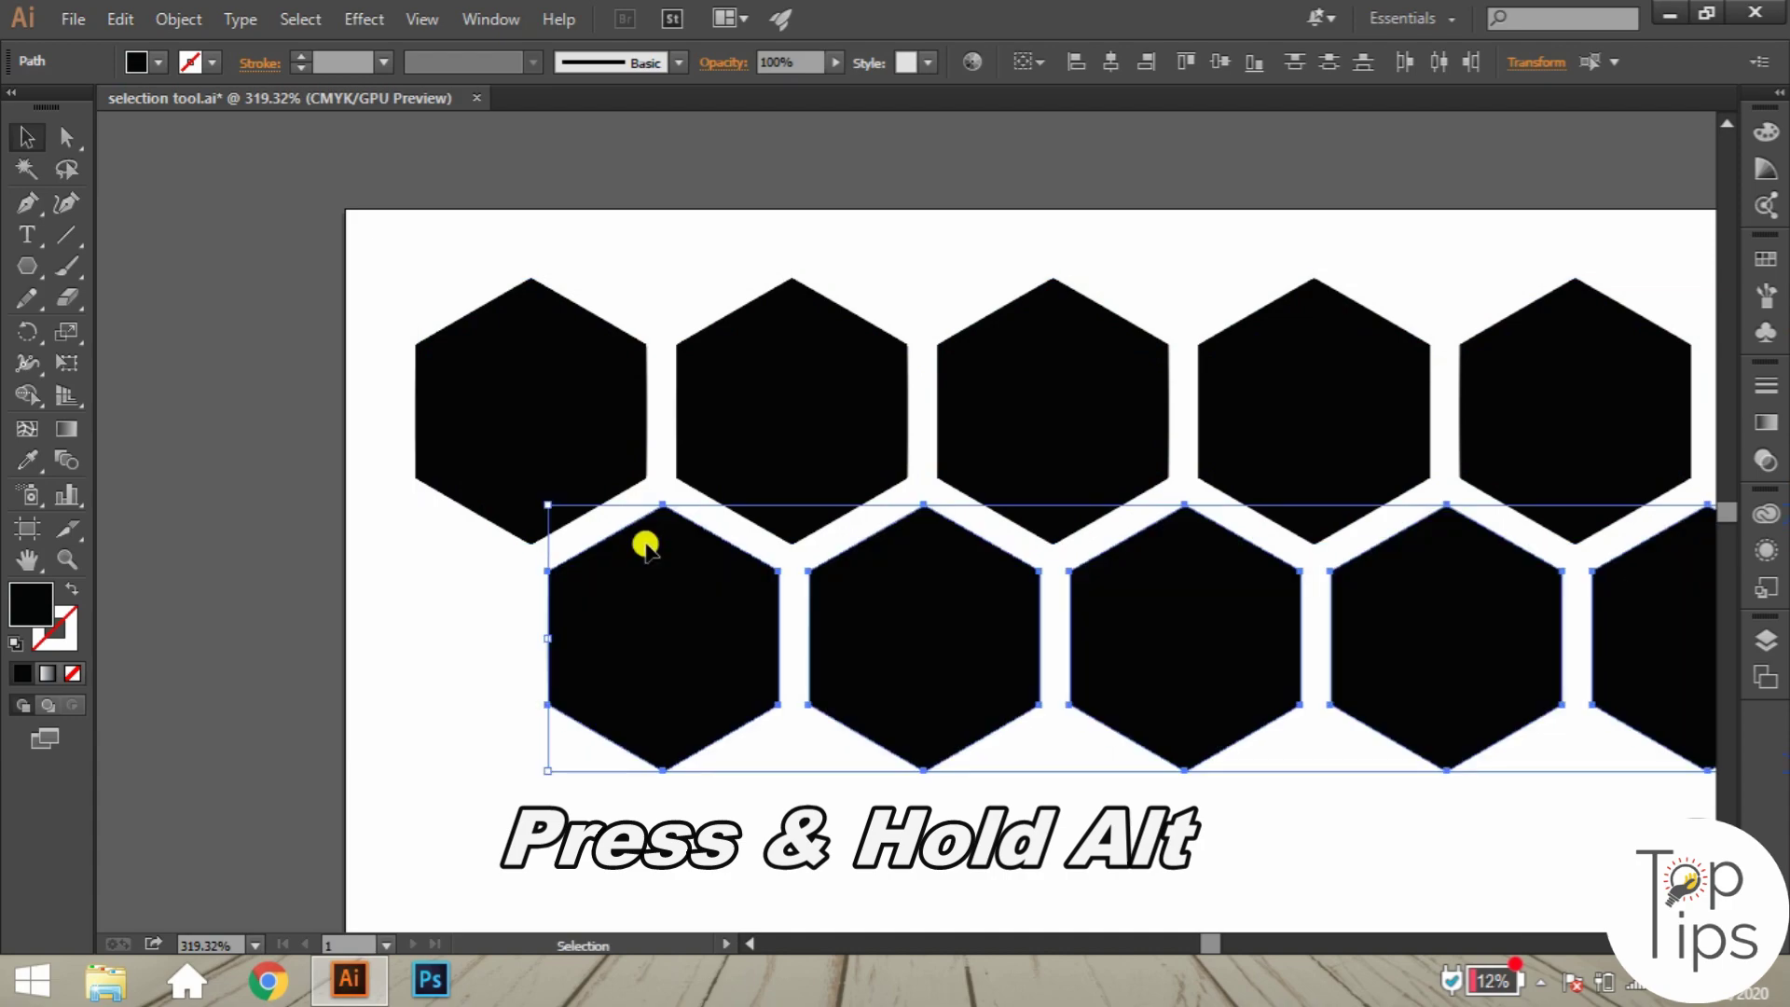
# Select both hexagon rows and duplicate them straight down by about 39 mm to continue the honeycomb.
pyautogui.hotkey('ctrl', '-')
pyautogui.hotkey('ctrl', '-')
pyautogui.hotkey('ctrl', '-')
pyautogui.hotkey('ctrl', '-')
pyautogui.hotkey('ctrl', '-')
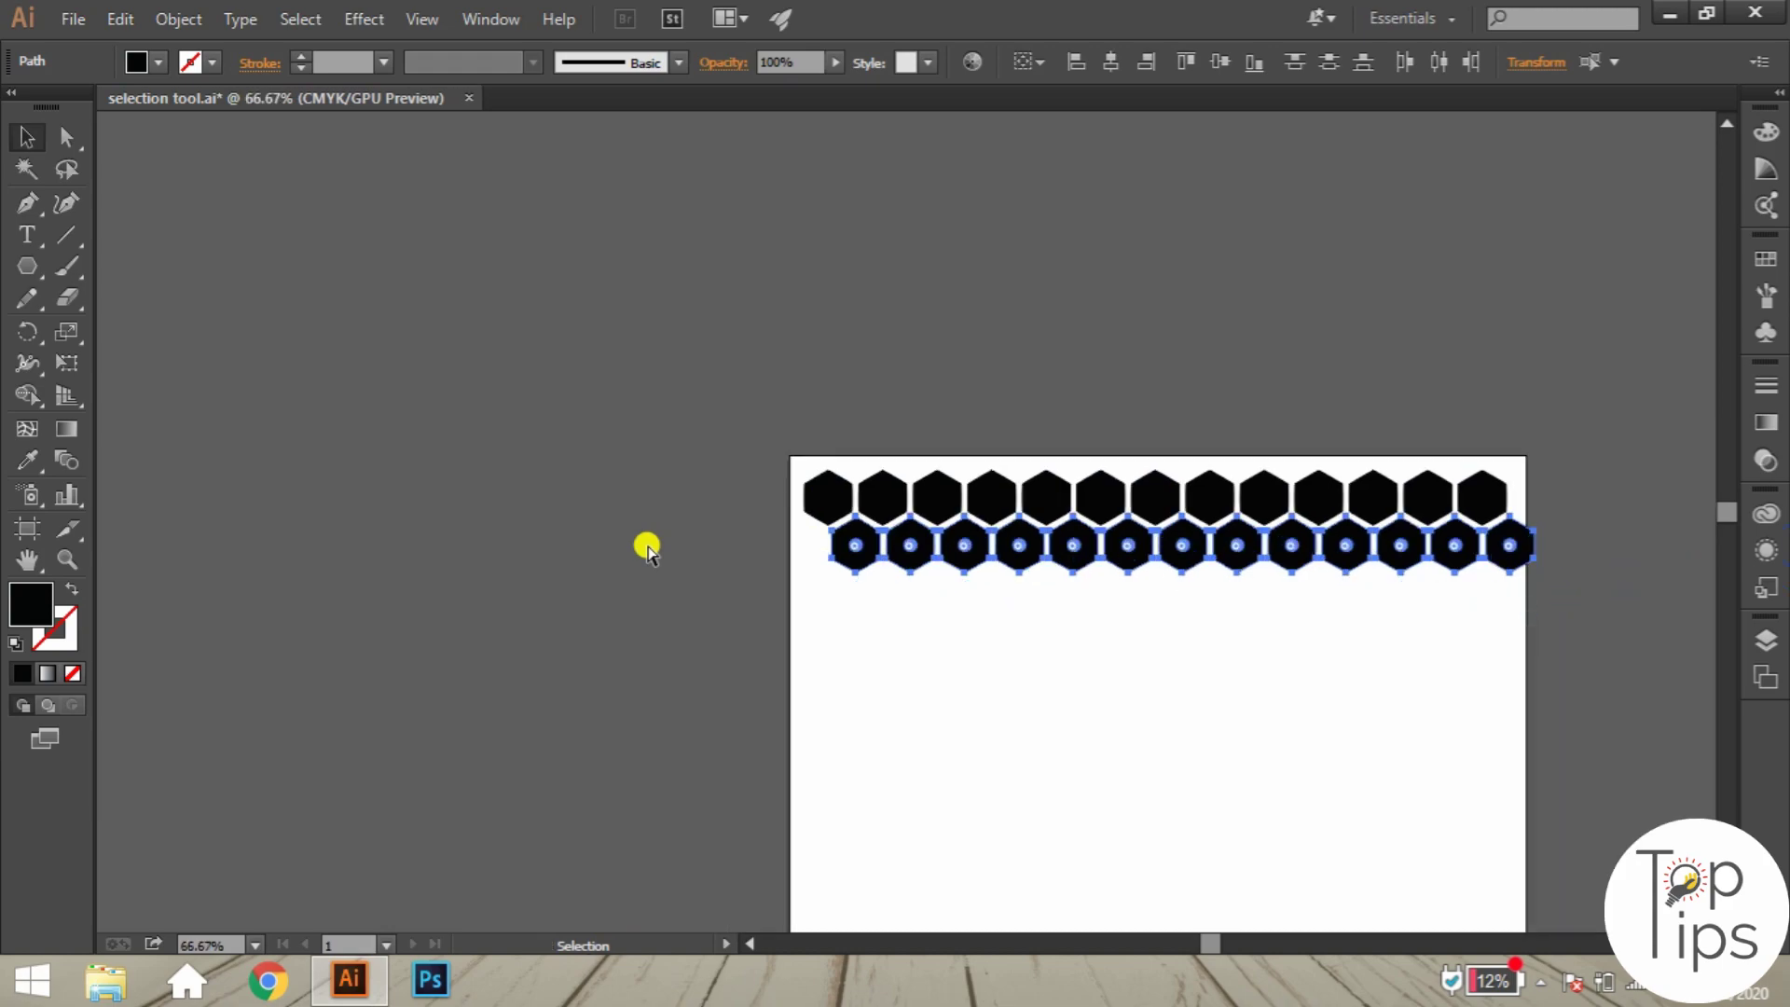
pyautogui.moveTo(817, 405); pyautogui.dragTo(1543, 697)
pyautogui.press('z')
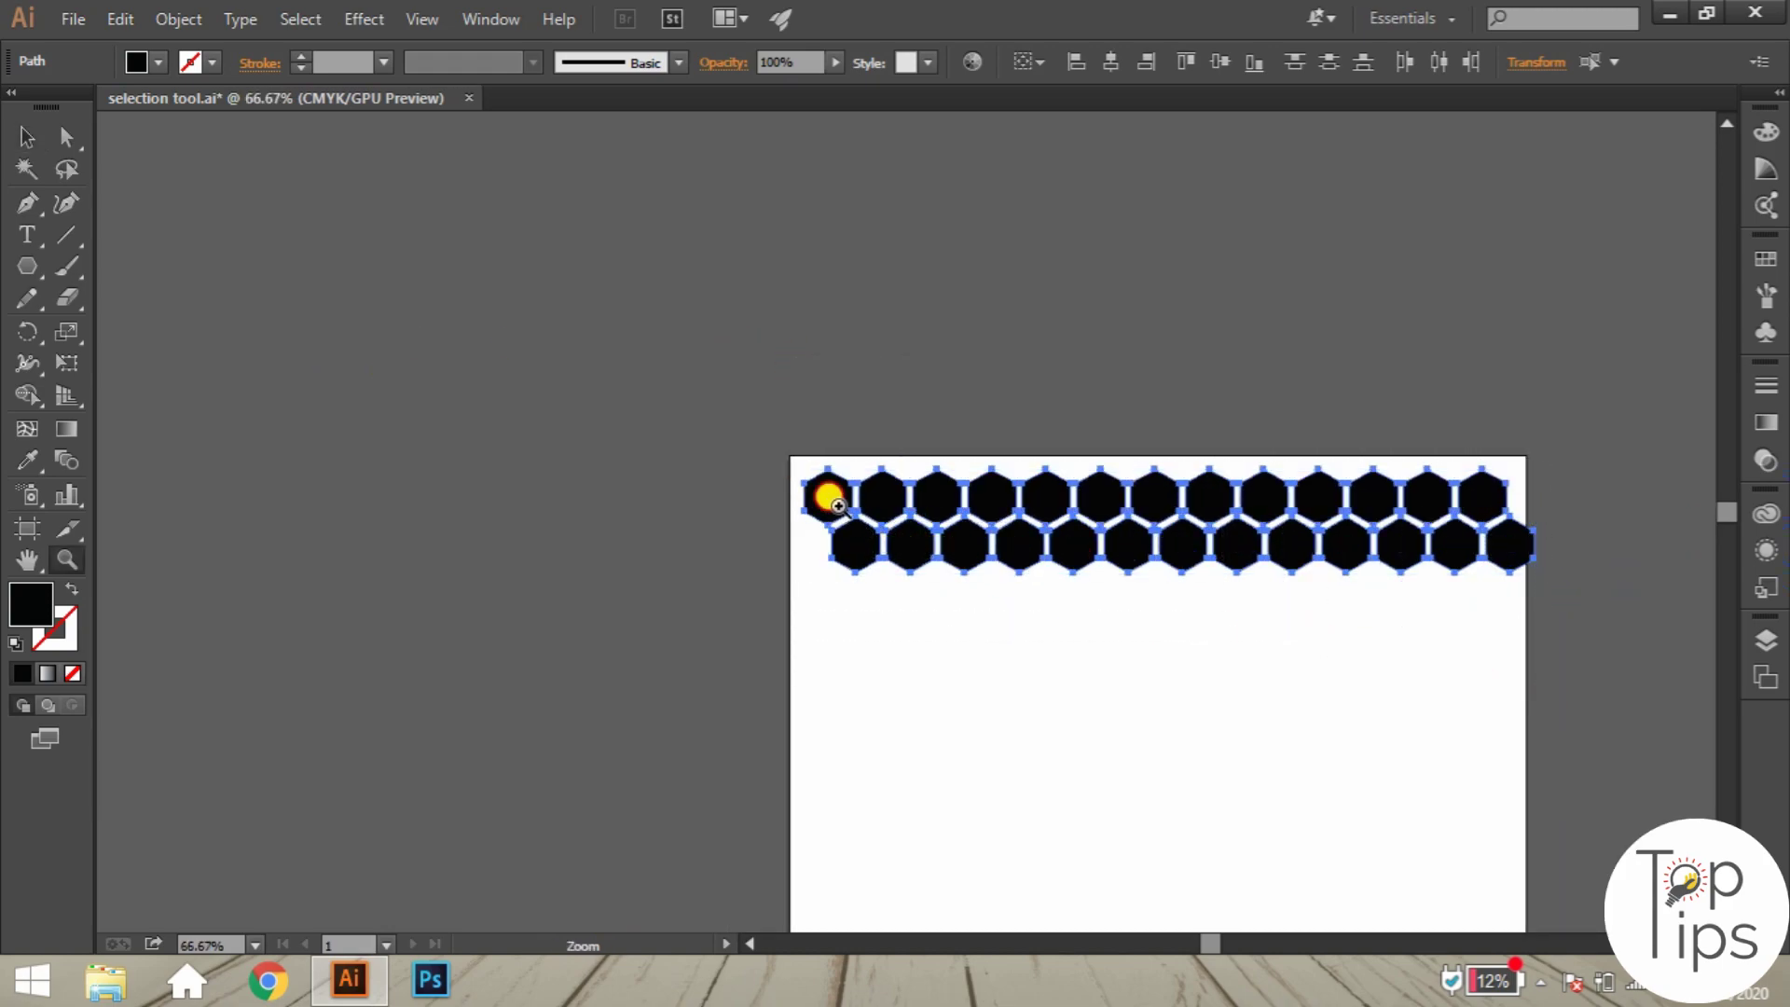
pyautogui.moveTo(828, 496); pyautogui.dragTo(839, 392)
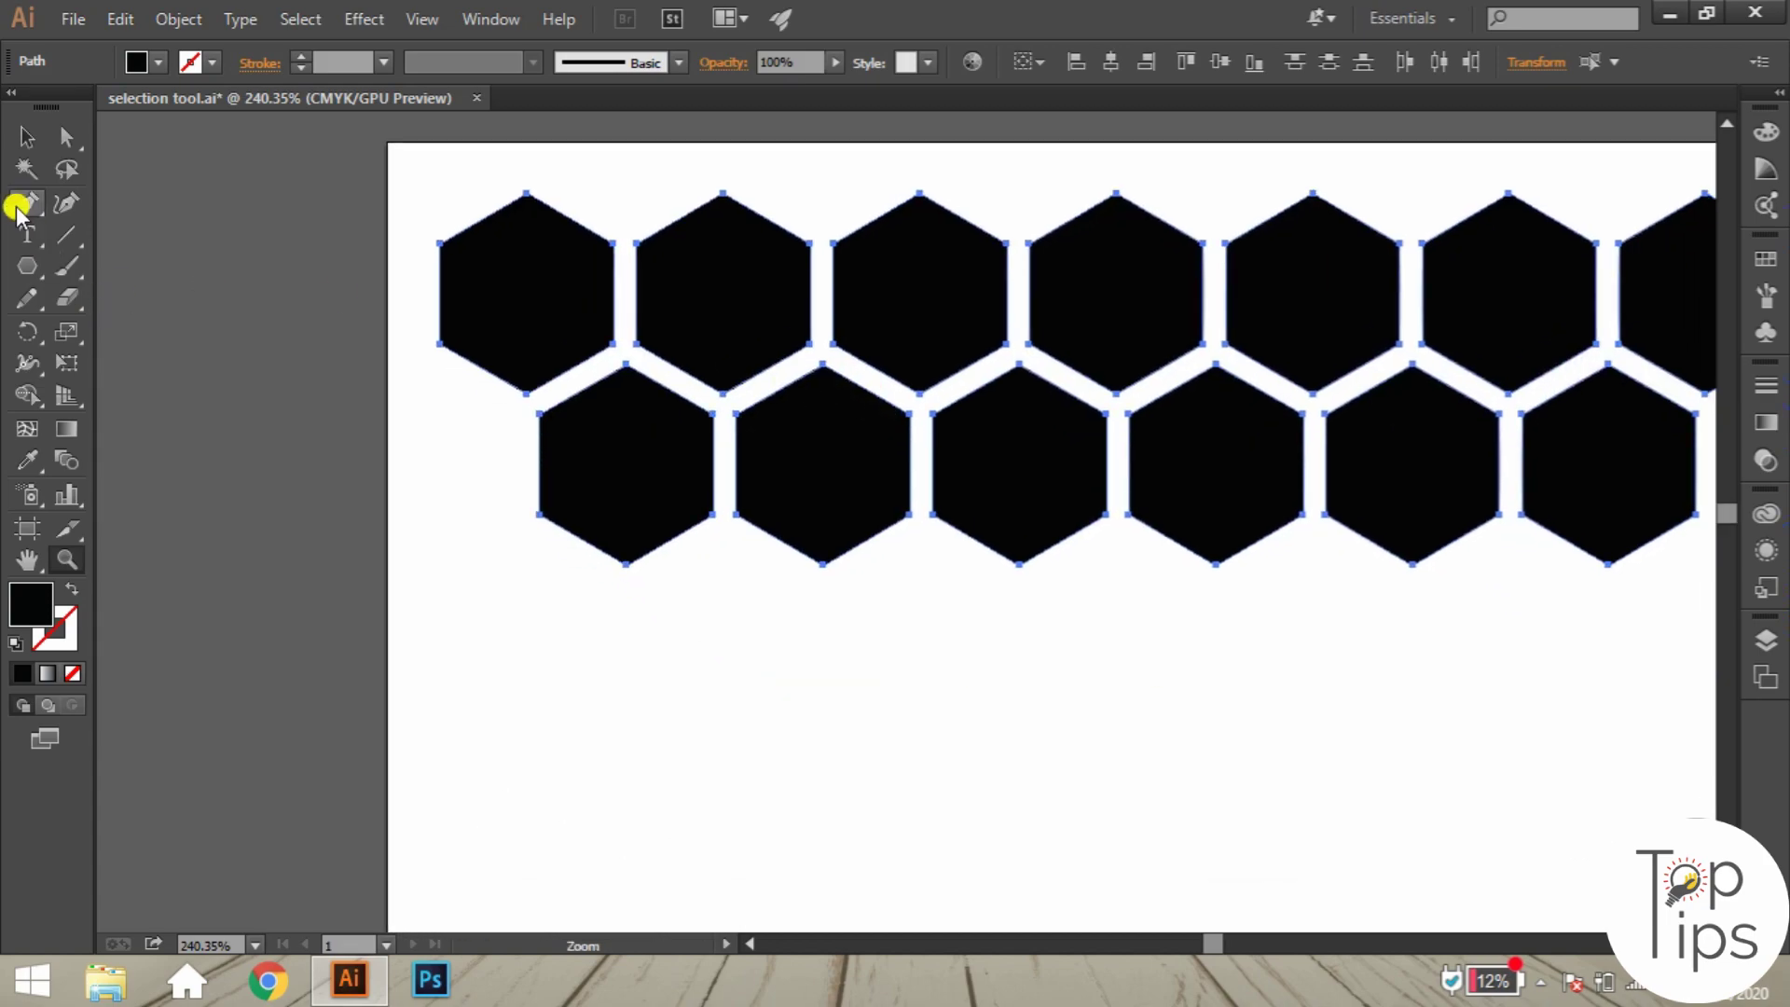
pyautogui.click(23, 137)
pyautogui.moveTo(747, 240); pyautogui.dragTo(736, 590)
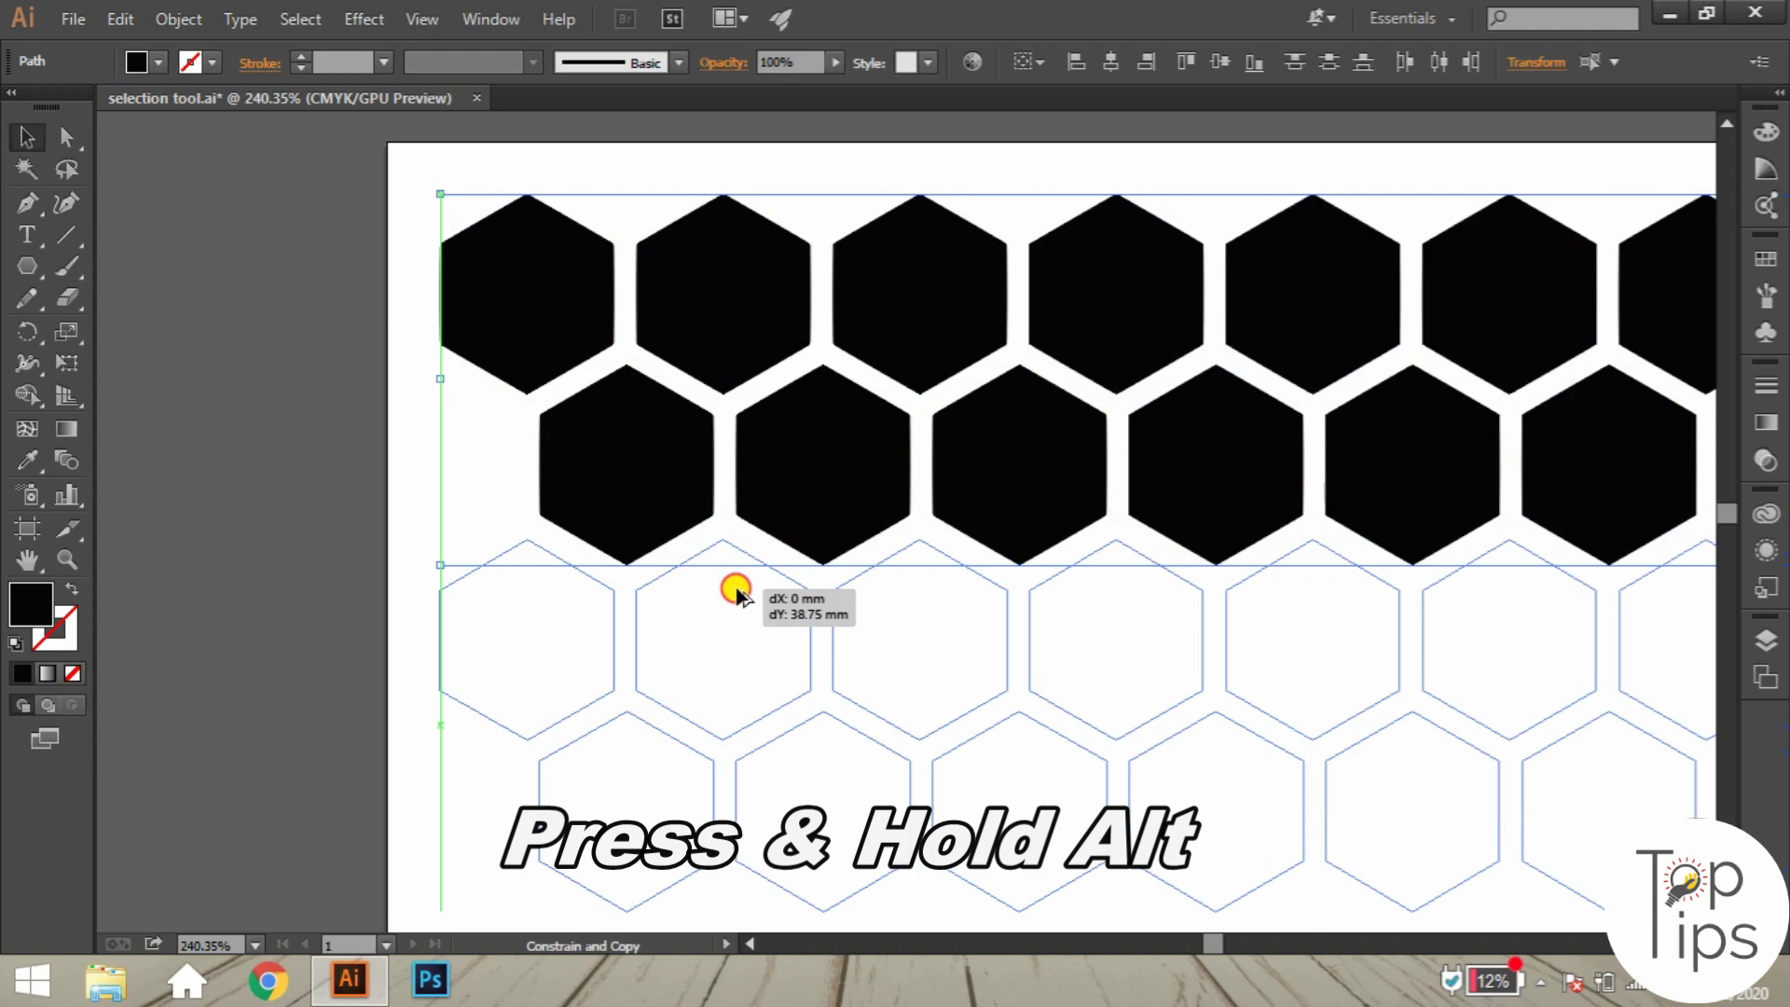
pyautogui.moveTo(737, 590); pyautogui.dragTo(736, 583)
# Repeat the pair-of-rows duplication until ten rows of hexagons cover the artboard, and deselect everything.
pyautogui.hotkey('ctrl', '-')
pyautogui.hotkey('ctrl', '-')
pyautogui.hotkey('ctrl', '-')
pyautogui.hotkey('ctrl', '-')
pyautogui.hotkey('ctrl', '-')
pyautogui.hotkey('ctrl', '-')
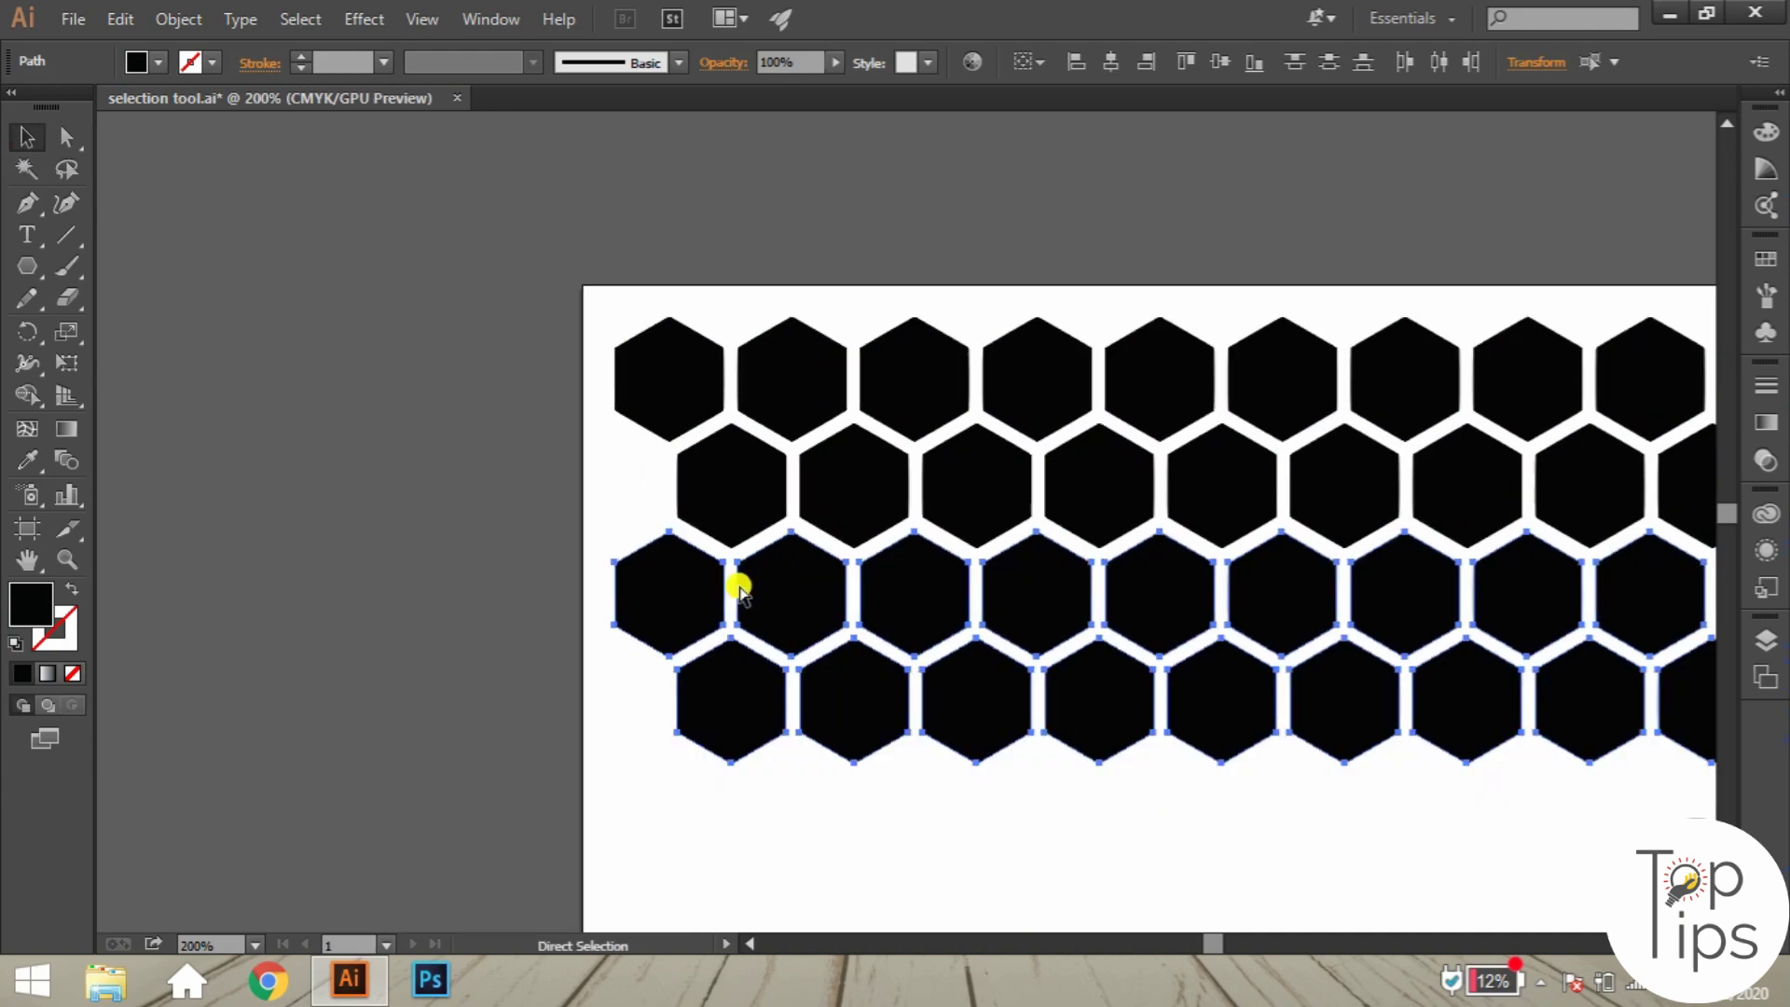
pyautogui.hotkey('ctrl', 'd')
pyautogui.hotkey('ctrl', 'd')
pyautogui.hotkey('ctrl', 'd')
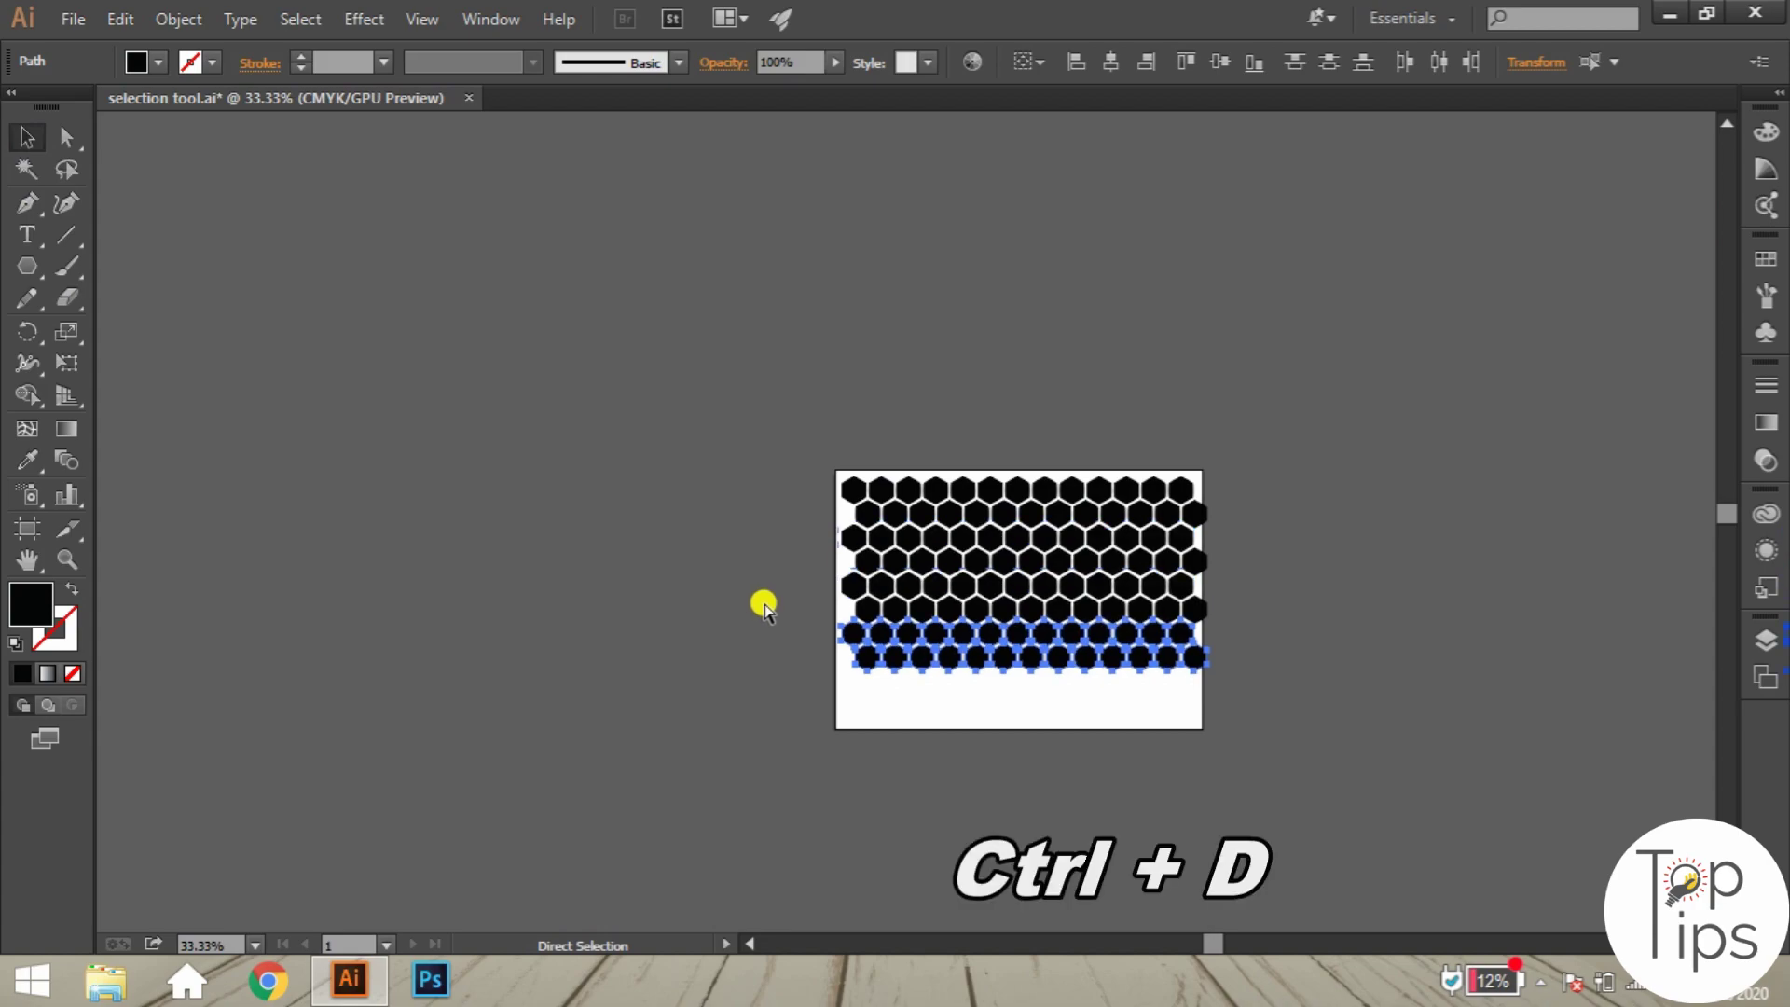
pyautogui.click(839, 432)
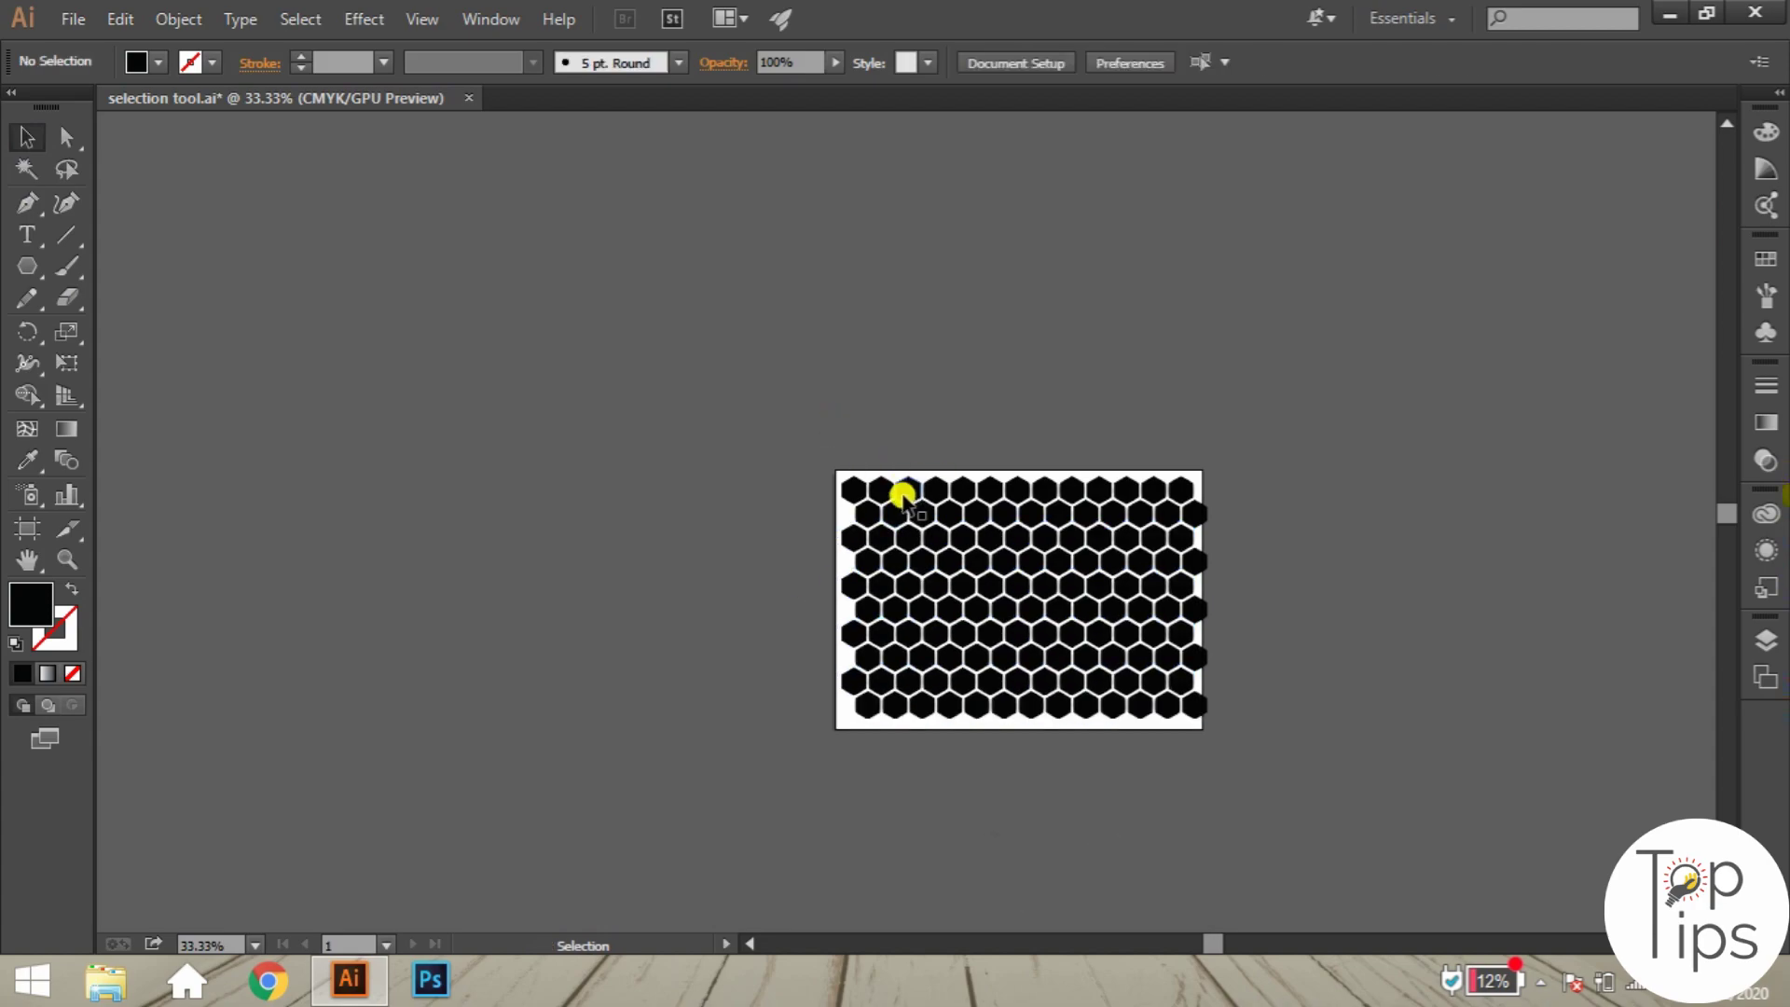
# Draw a rectangle of about 297 by 210 mm with the Rectangle tool to cover the whole artboard.
pyautogui.press('z')
pyautogui.click(902, 532)
pyautogui.moveTo(19, 270); pyautogui.dragTo(180, 272)
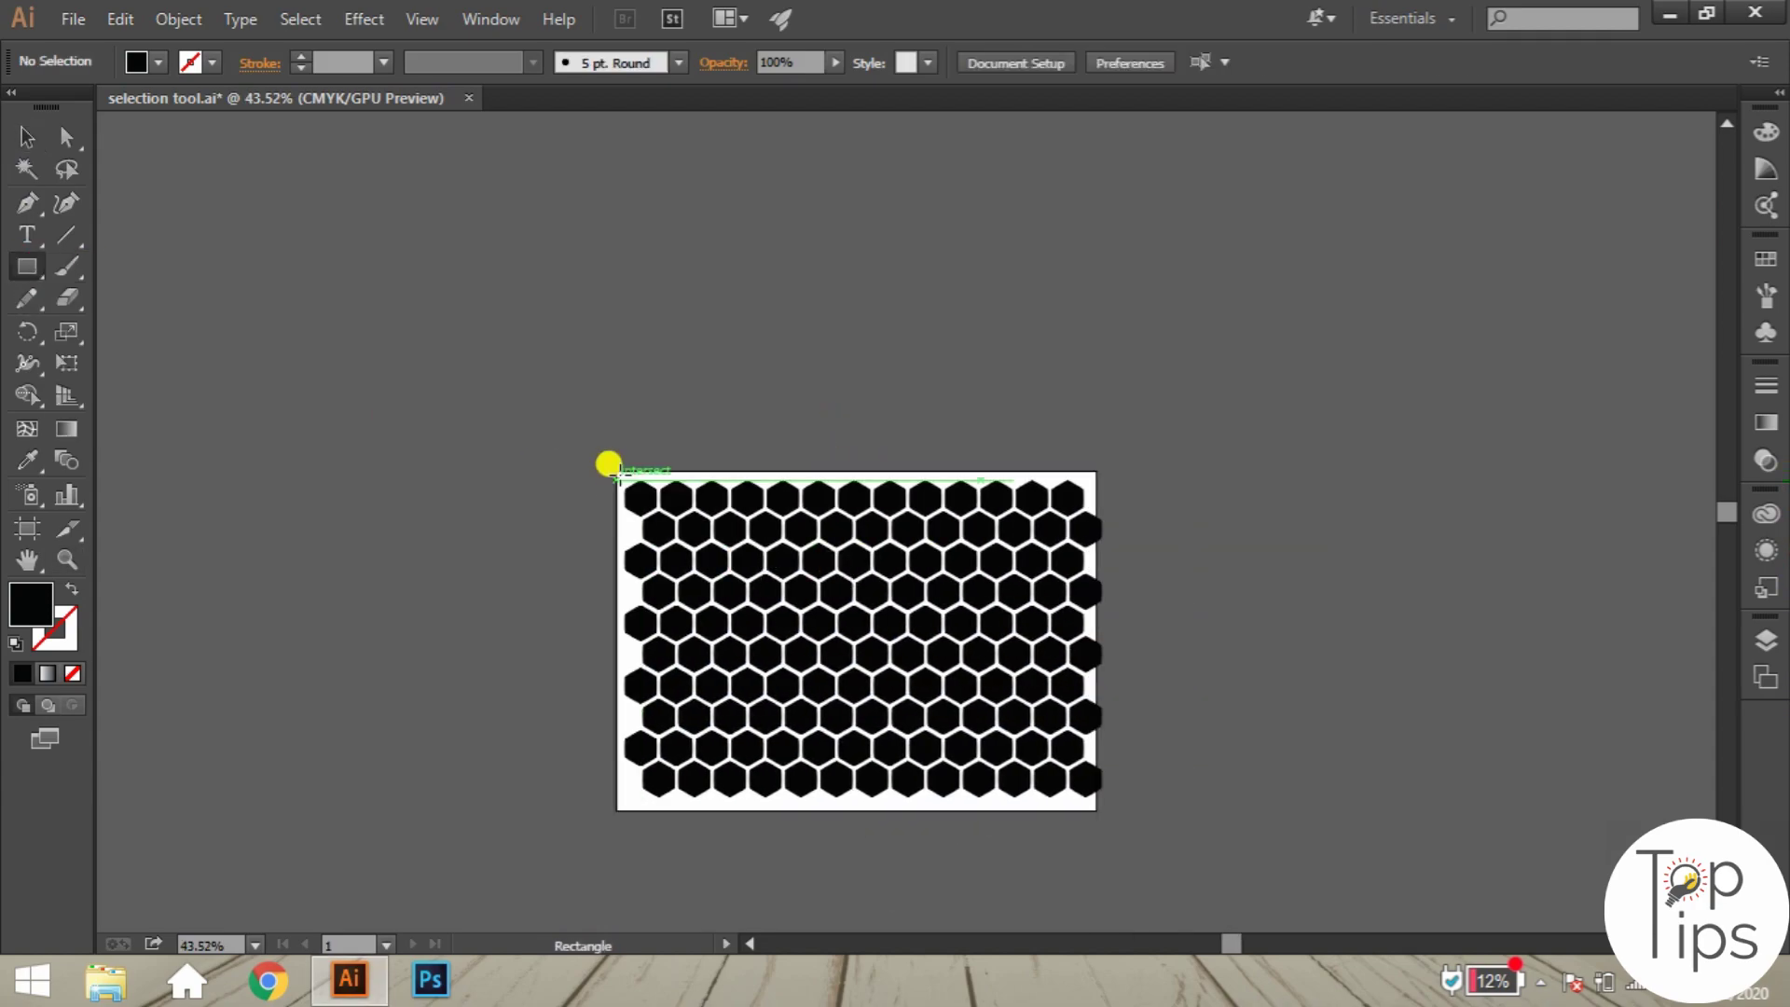
pyautogui.moveTo(617, 473); pyautogui.dragTo(1095, 811)
# Change the artboard-sized rectangle's fill to bright yellow in the Color Picker.
pyautogui.doubleClick(31, 604)
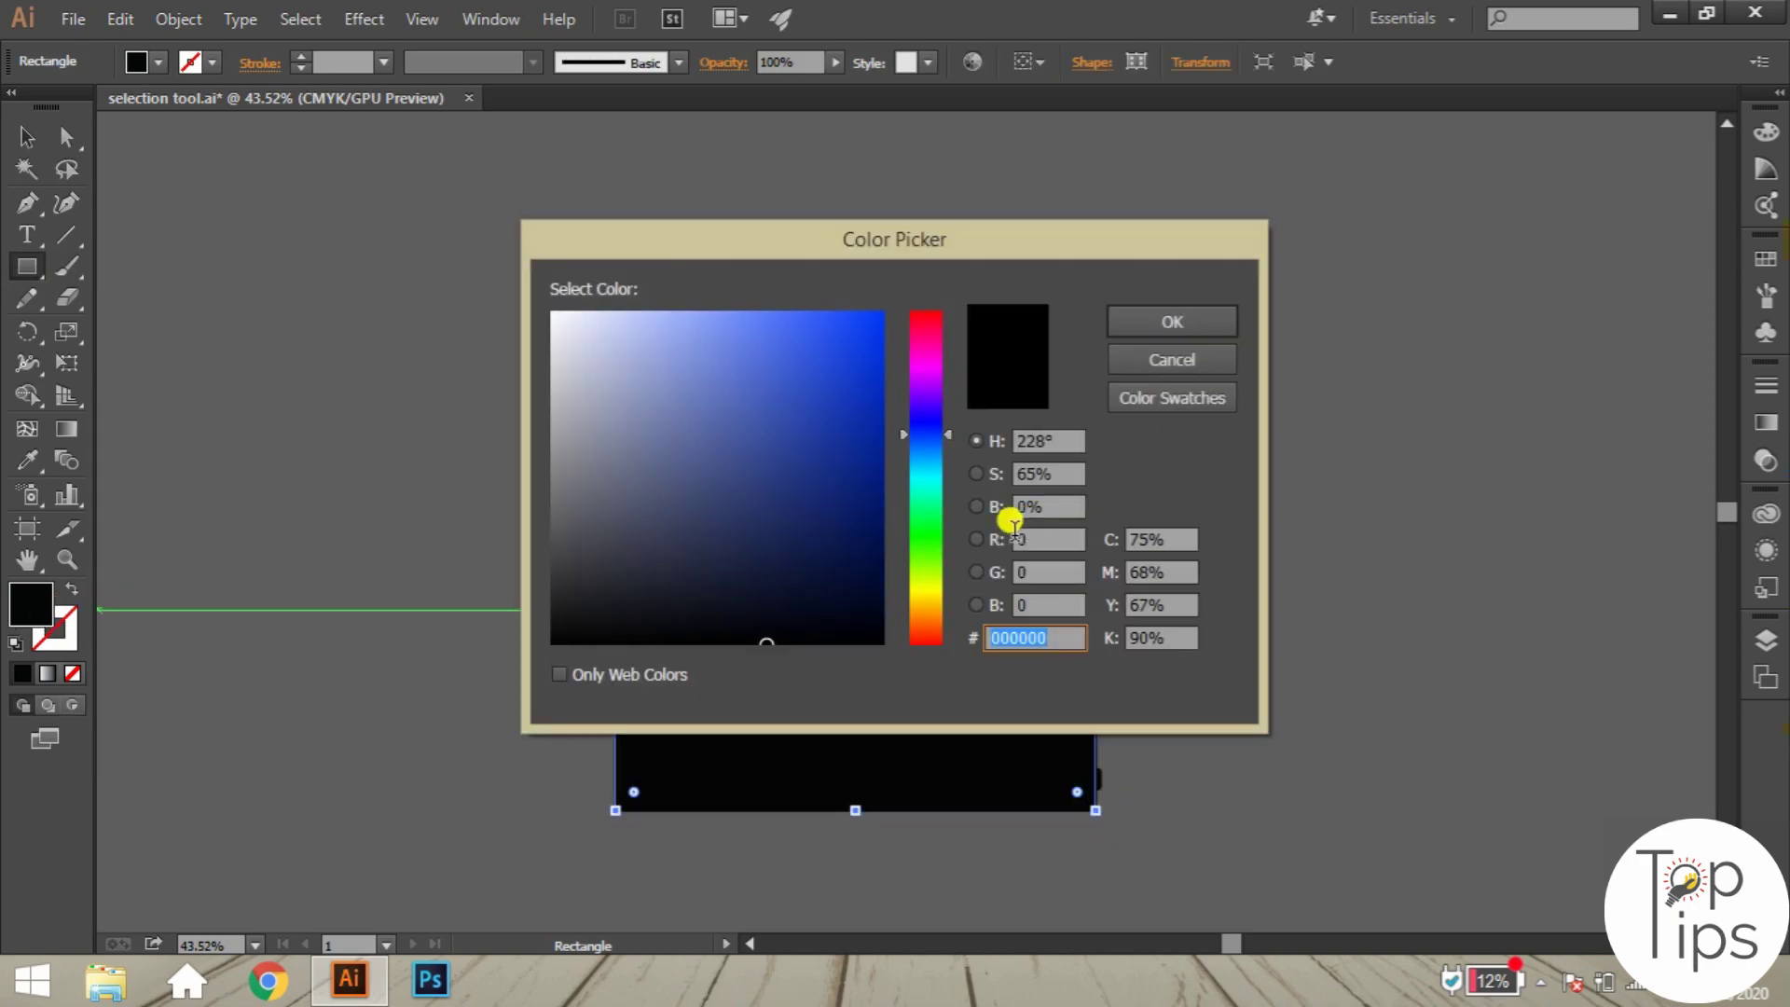
pyautogui.write('FFE000')
pyautogui.press('Tab')
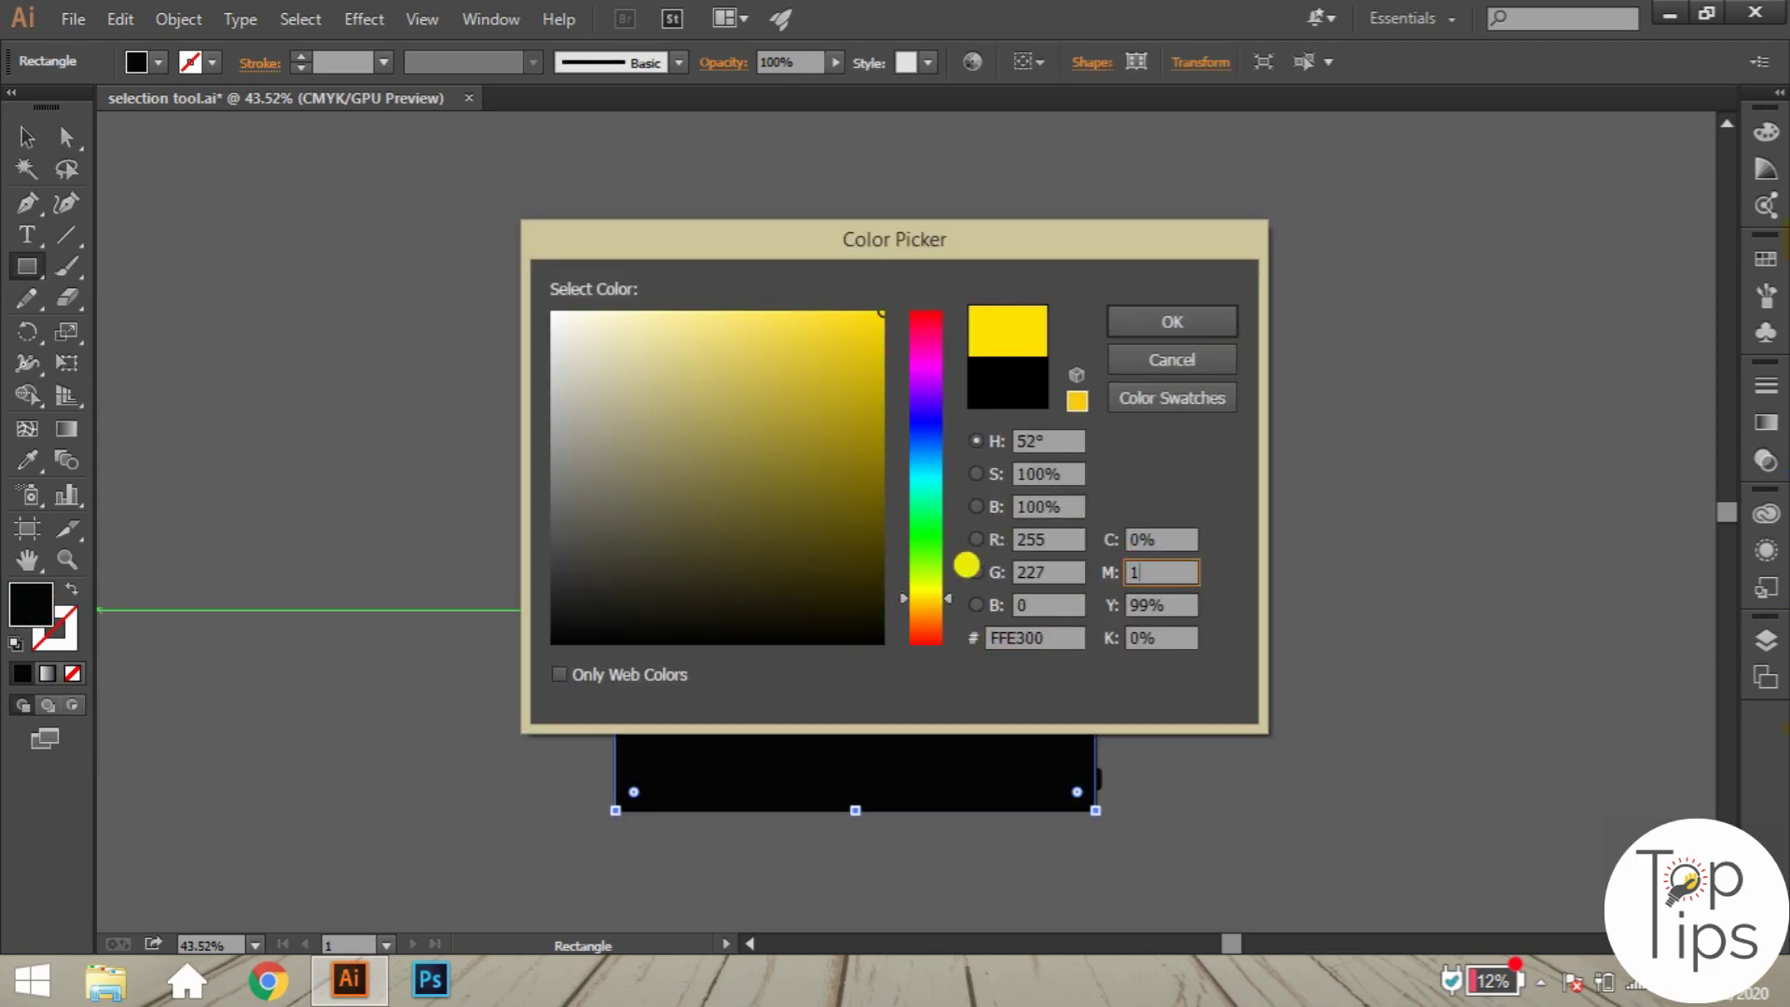
pyautogui.press('Tab')
pyautogui.press('Return')
# Send the yellow rectangle to the back, behind all the black hexagons.
pyautogui.rightClick(911, 604)
pyautogui.moveTo(1115, 556)
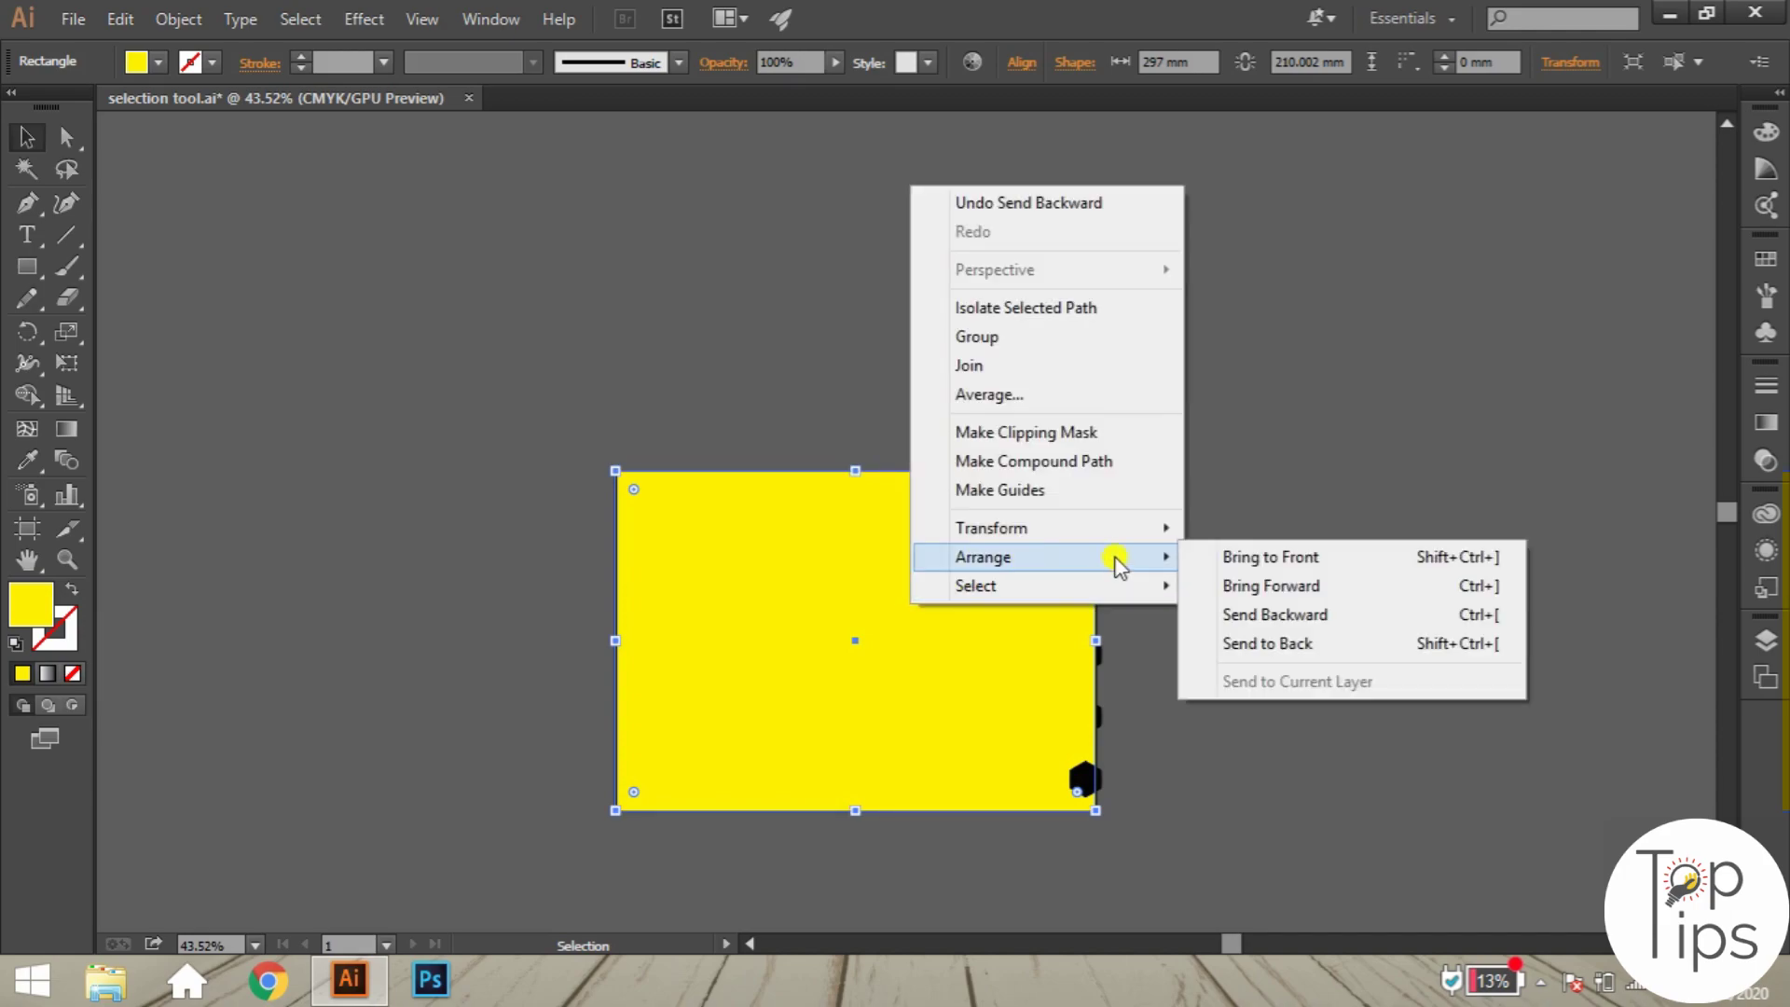
pyautogui.click(1272, 646)
pyautogui.click(1272, 647)
pyautogui.scroll(3, 959, 520)
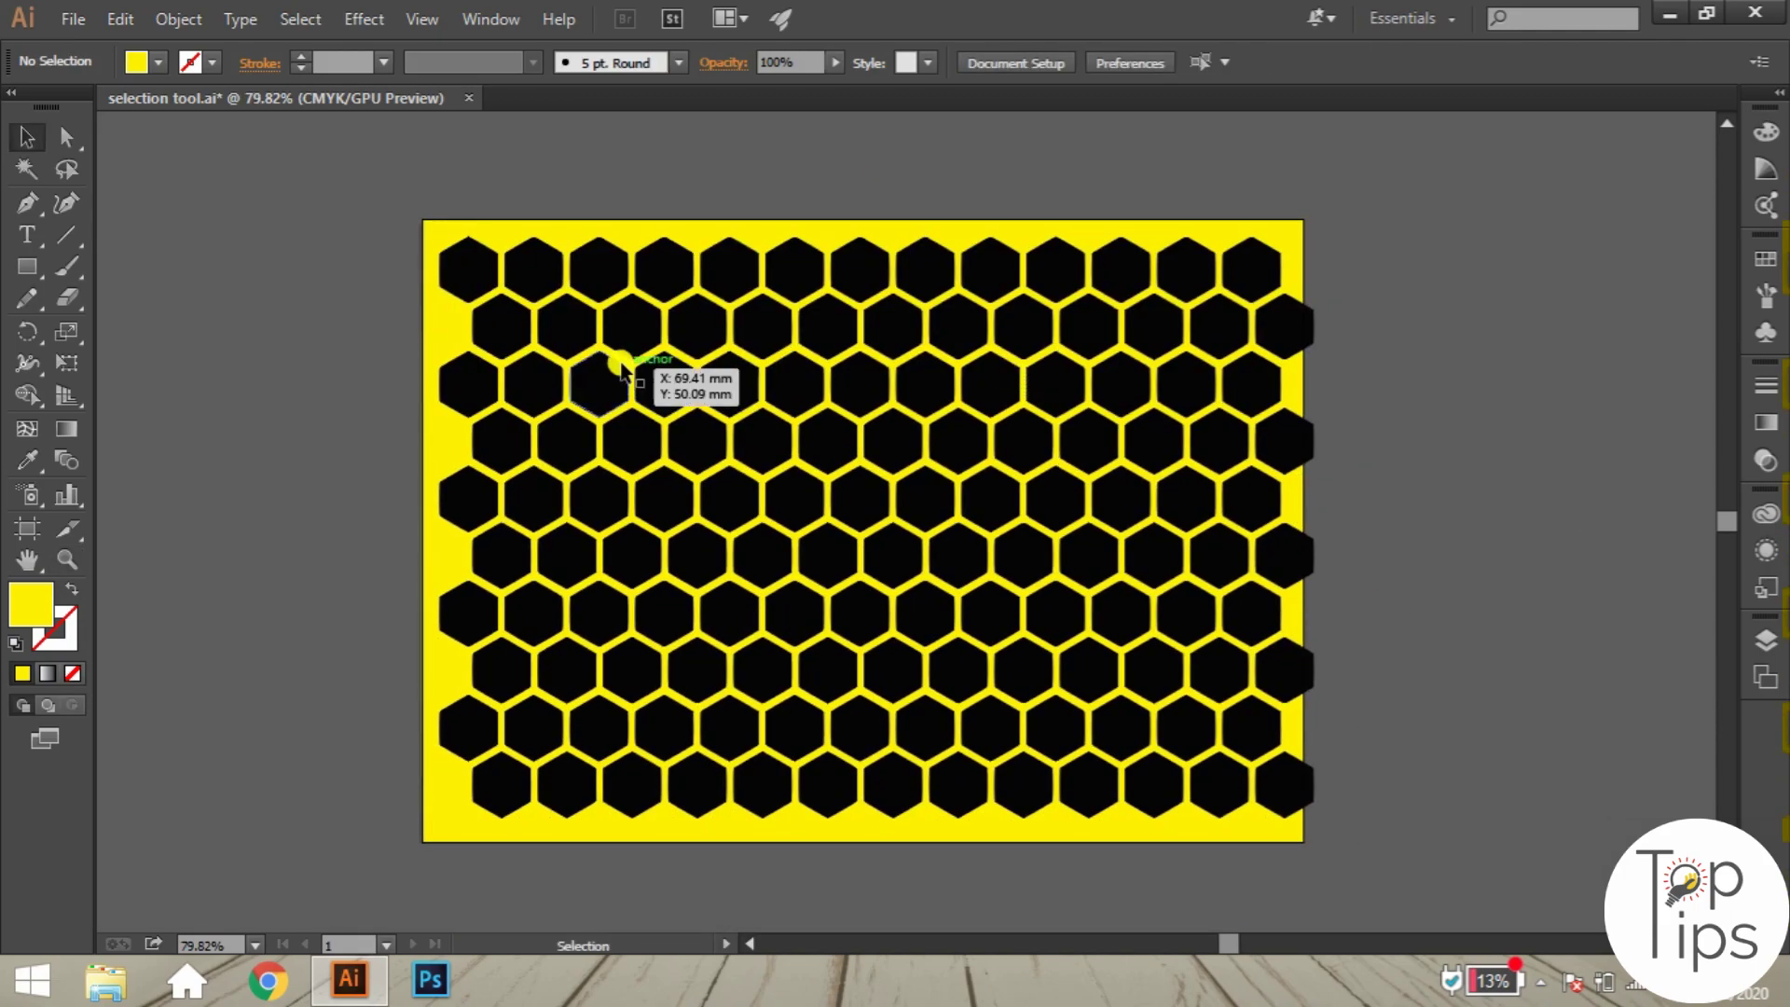
# Select a scattered set of black hexagons across the honeycomb pattern together.
pyautogui.click(593, 383)
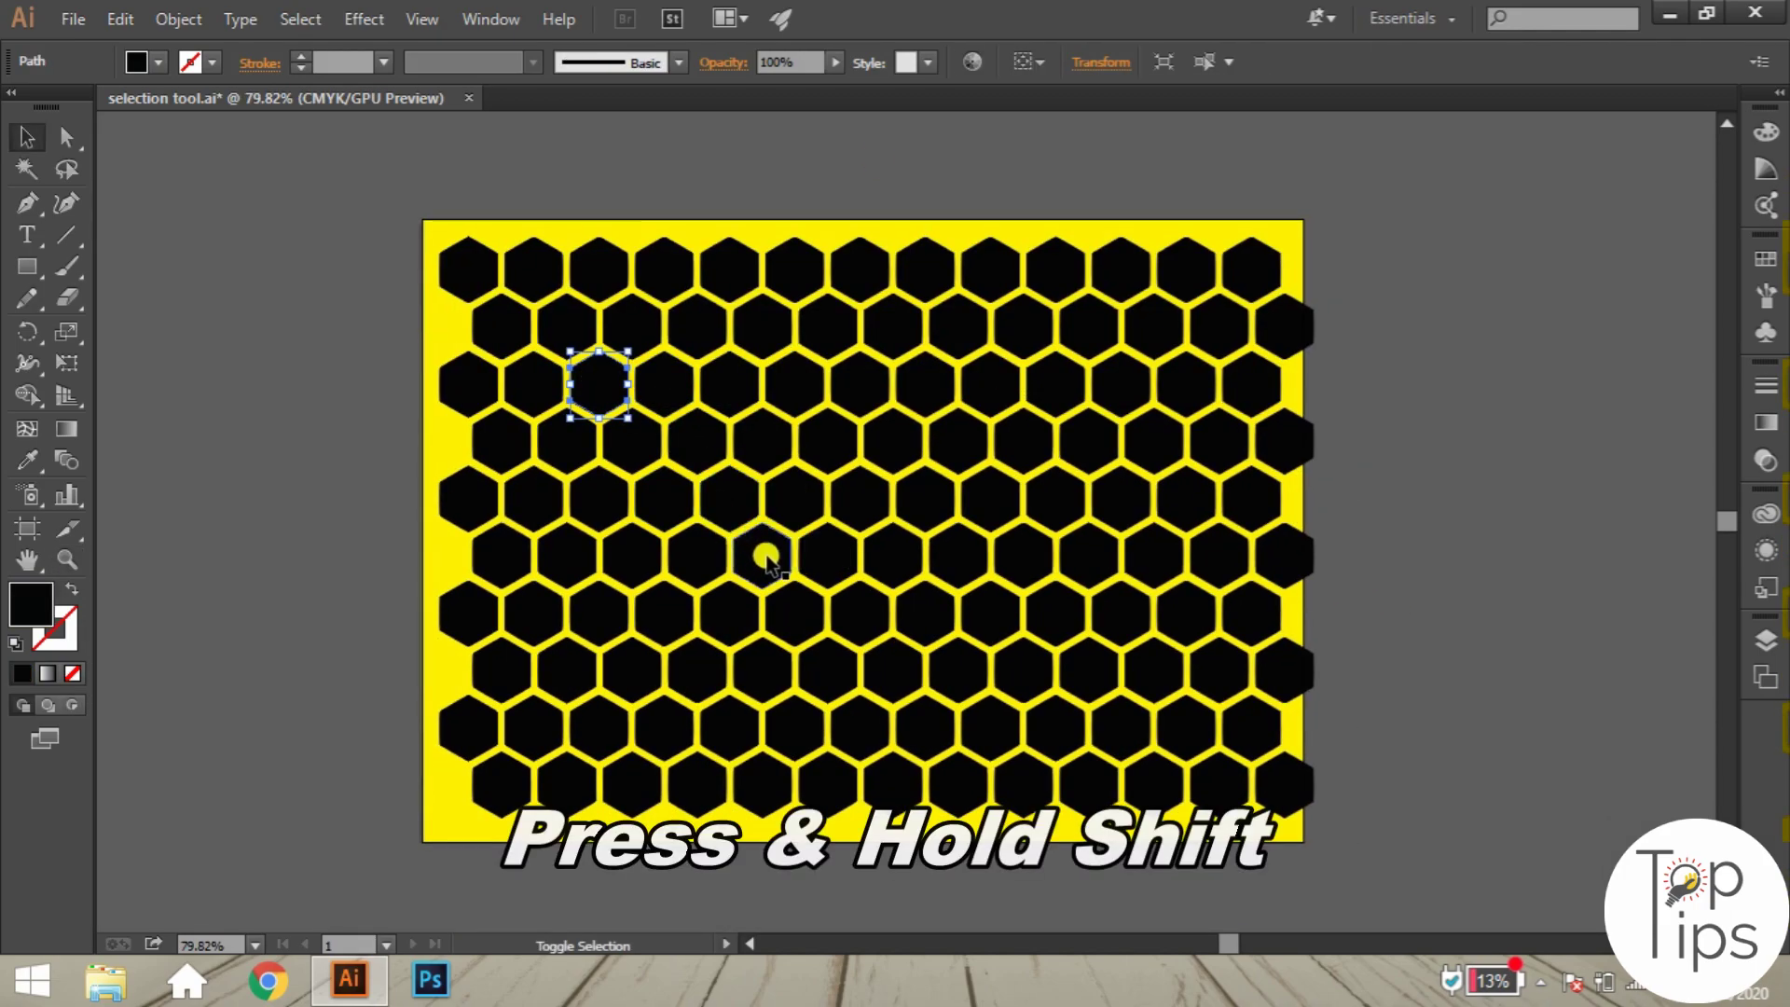
pyautogui.keyDown('shift'); pyautogui.click(765, 557); pyautogui.keyUp('shift')
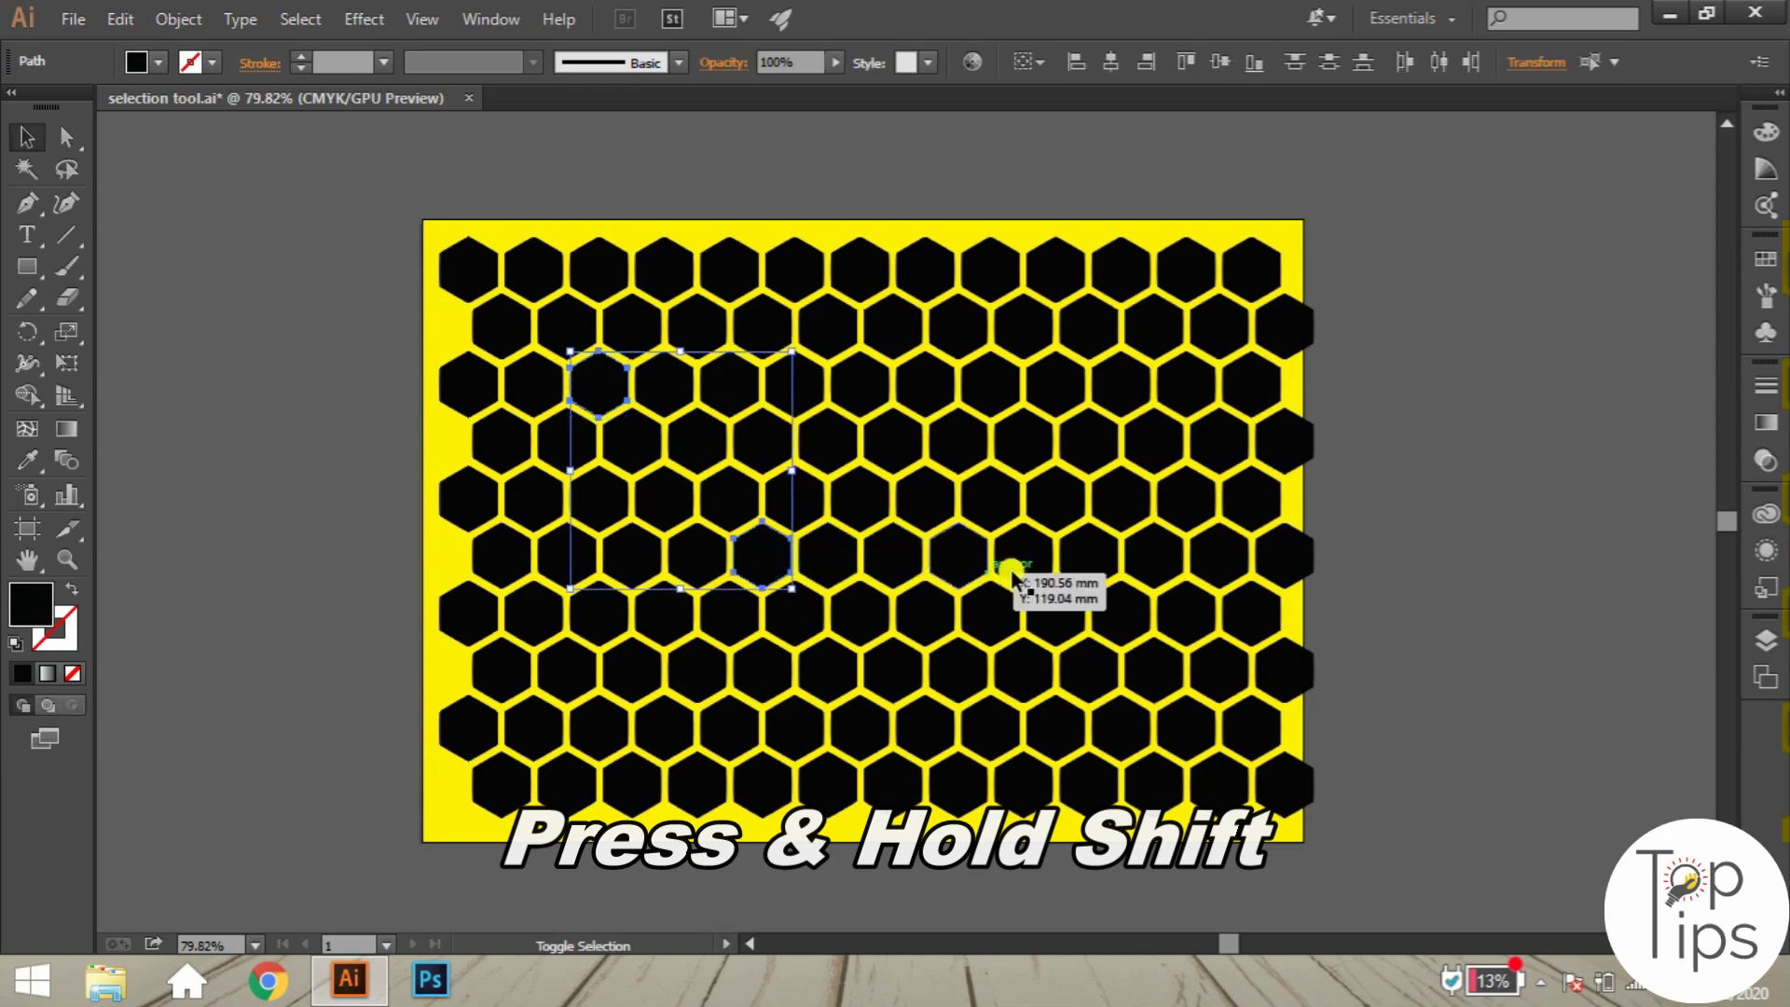
pyautogui.keyDown('shift'); pyautogui.click(1109, 549); pyautogui.keyUp('shift')
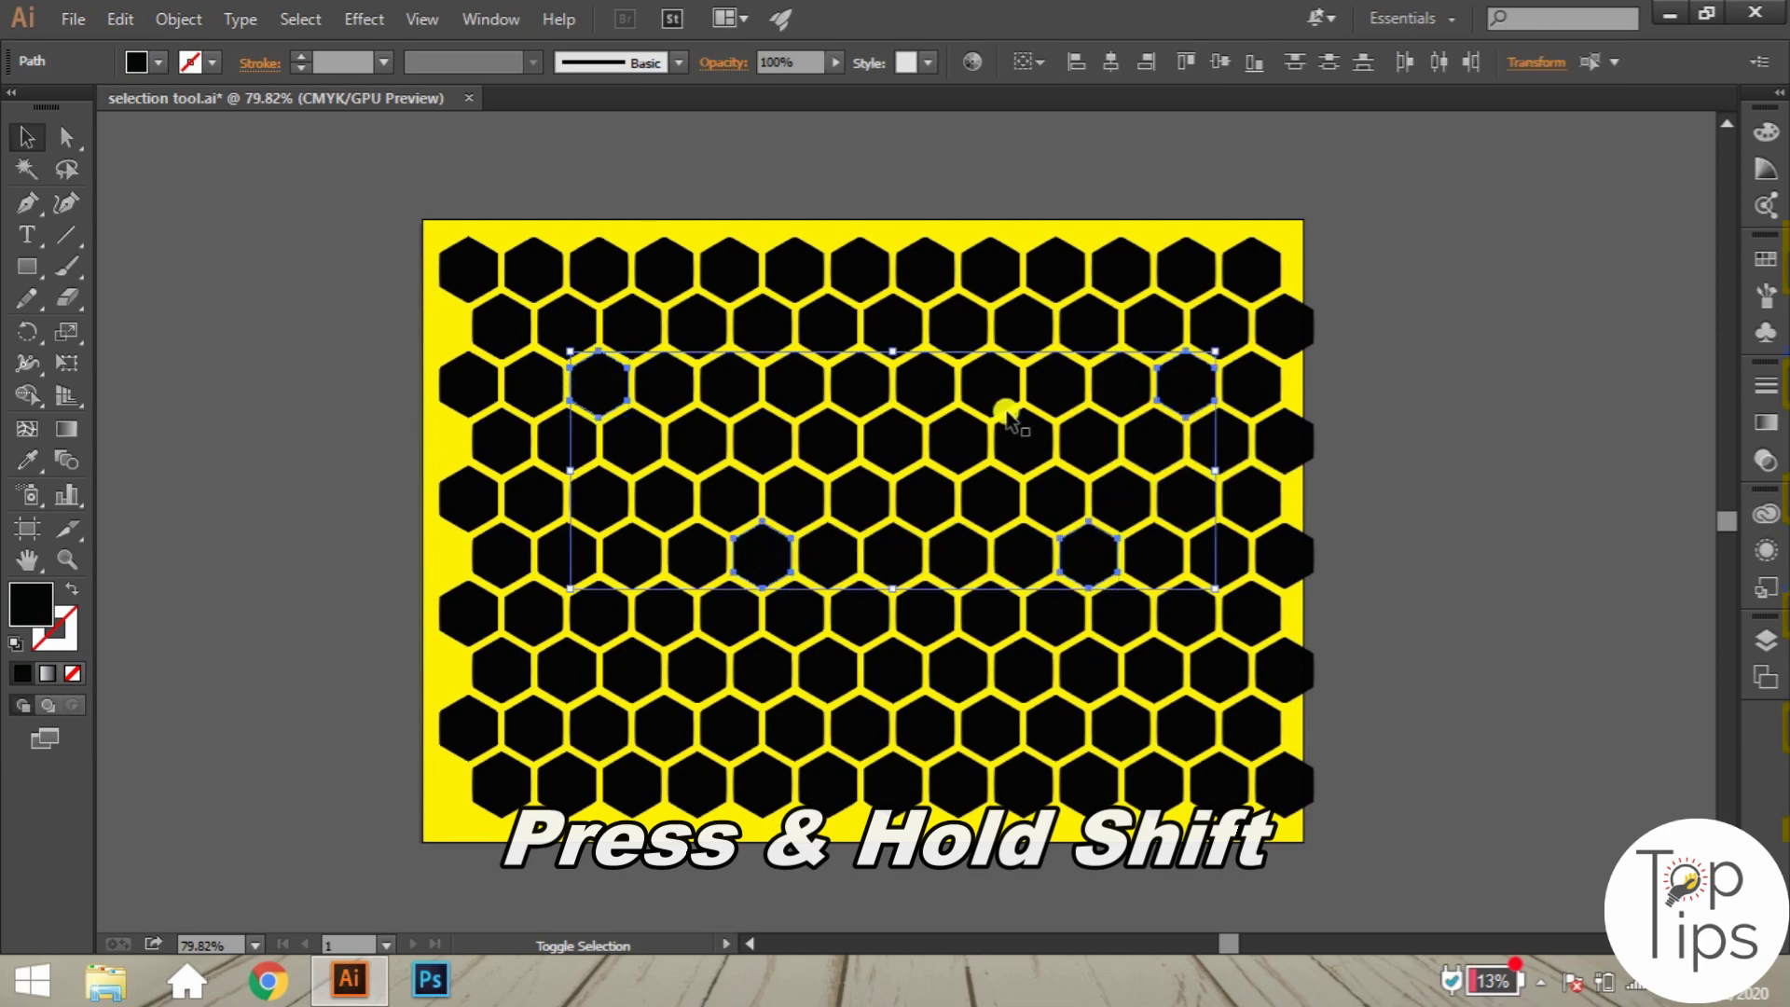
pyautogui.keyDown('shift'); pyautogui.click(903, 440); pyautogui.keyUp('shift')
pyautogui.keyDown('shift'); pyautogui.click(816, 321); pyautogui.keyUp('shift')
pyautogui.keyDown('shift'); pyautogui.click(860, 615); pyautogui.keyUp('shift')
pyautogui.keyDown('shift'); pyautogui.click(623, 675); pyautogui.keyUp('shift')
pyautogui.keyDown('shift'); pyautogui.click(730, 382); pyautogui.keyUp('shift')
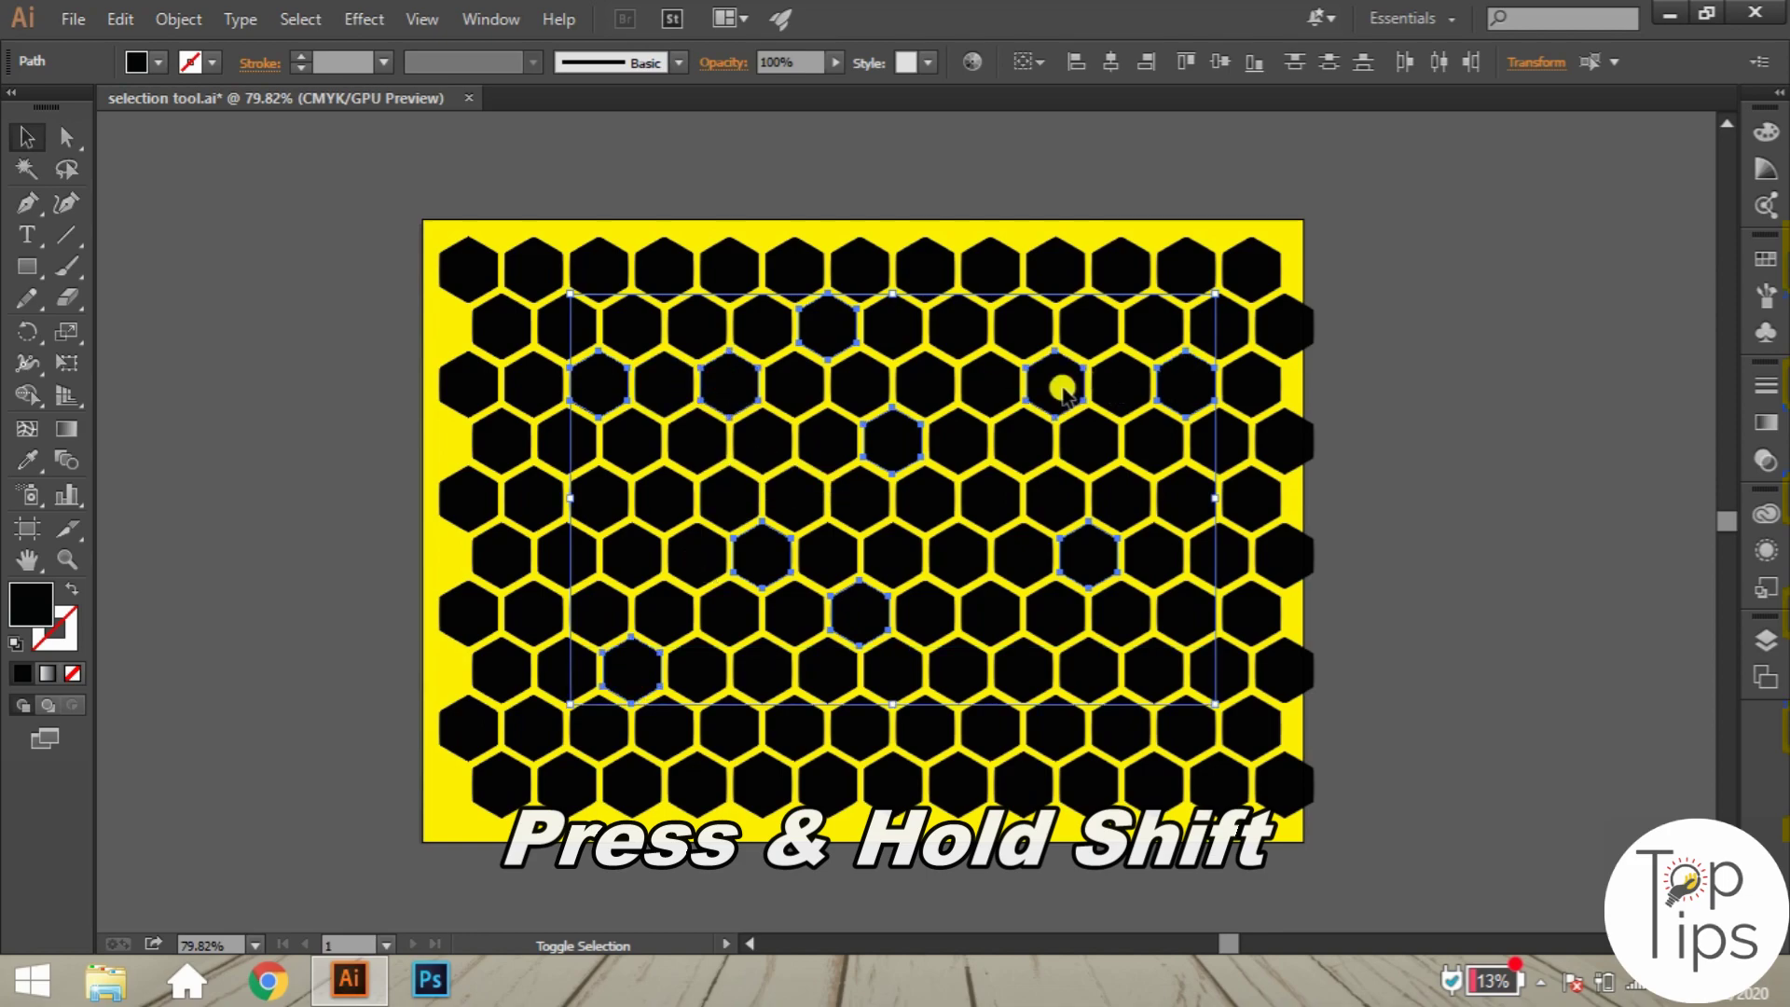
pyautogui.keyDown('shift'); pyautogui.click(546, 732); pyautogui.keyUp('shift')
pyautogui.keyDown('shift'); pyautogui.click(893, 793); pyautogui.keyUp('shift')
pyautogui.keyDown('shift'); pyautogui.click(1180, 720); pyautogui.keyUp('shift')
pyautogui.keyDown('shift'); pyautogui.click(593, 496); pyautogui.keyUp('shift')
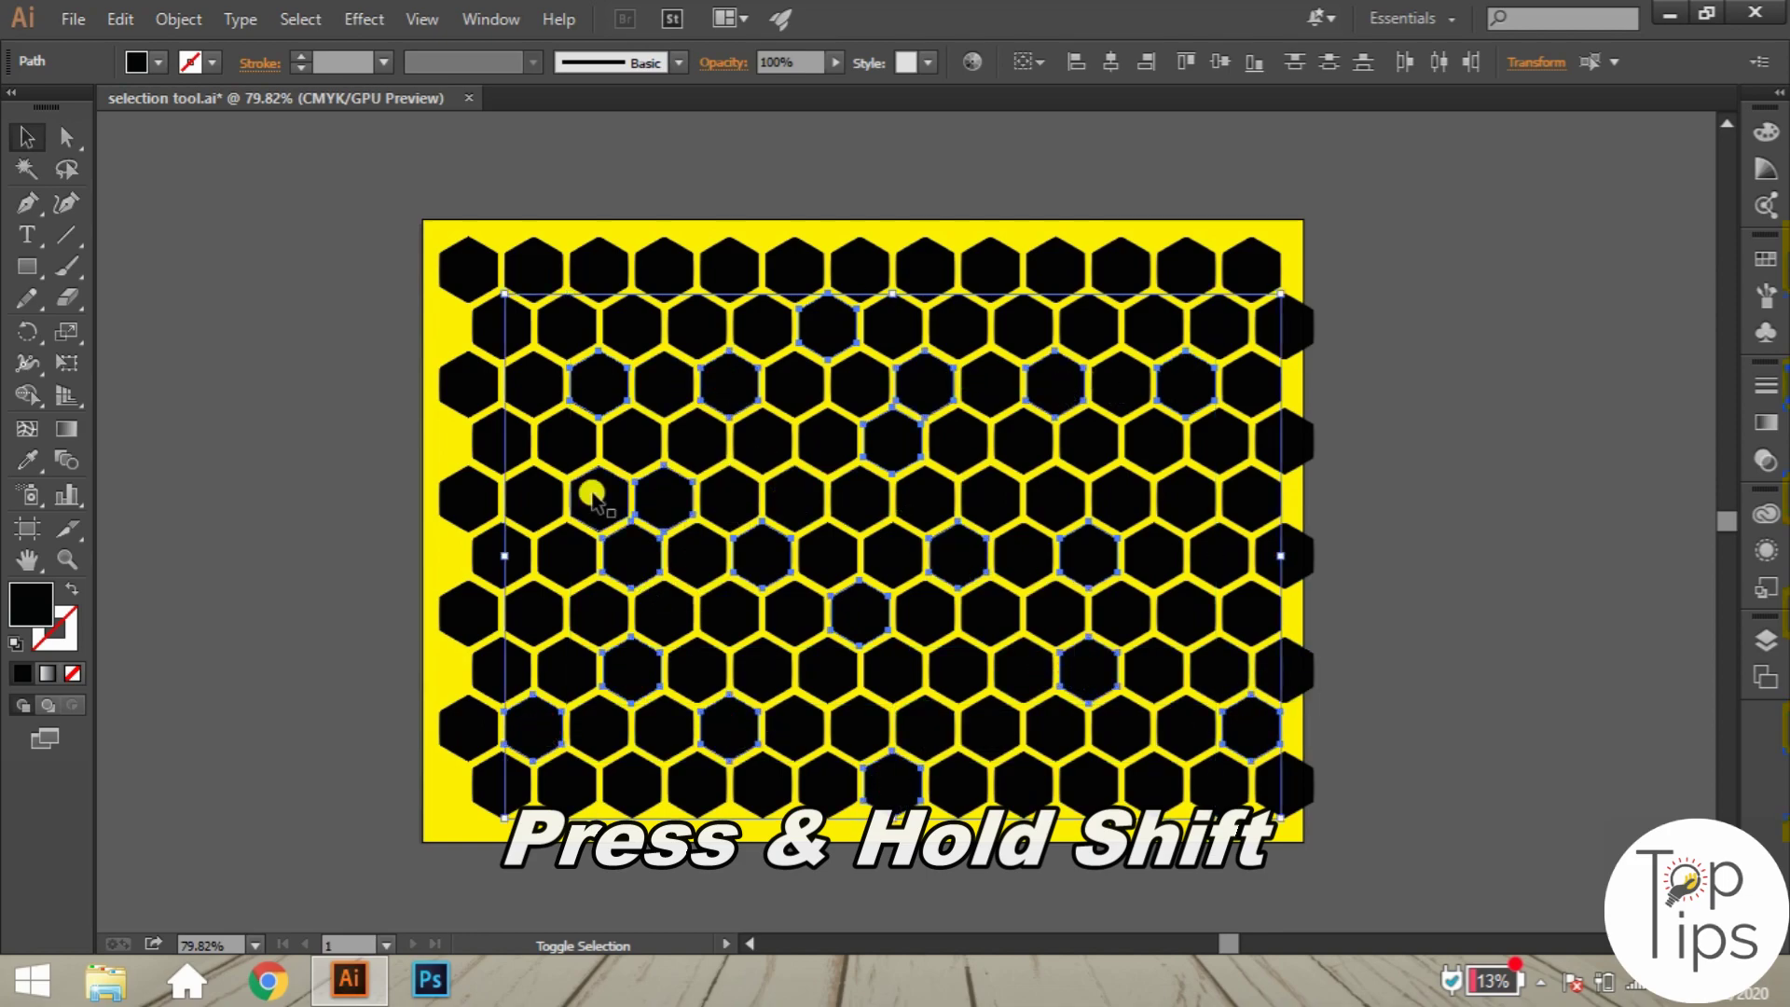
pyautogui.keyDown('shift'); pyautogui.click(1087, 440); pyautogui.keyUp('shift')
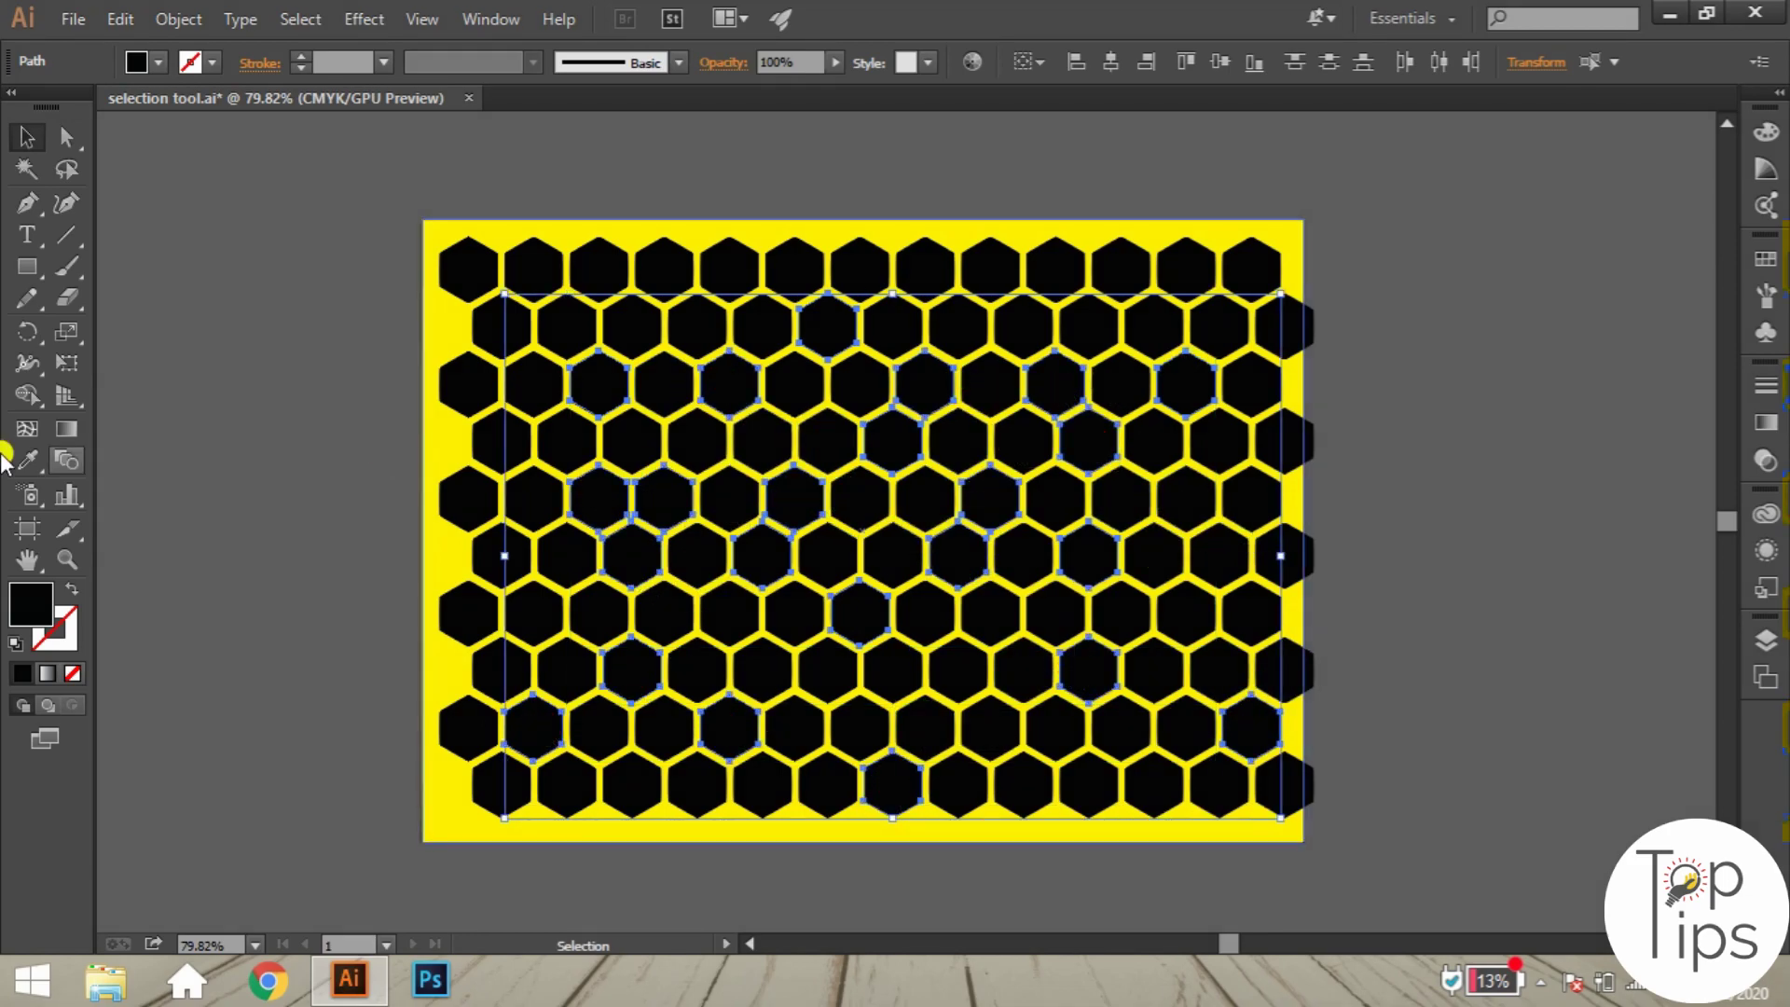
# Set the selected hexagons' fill to orange with CMYK values C 0, M 35, Y 100, K 0, and deselect them.
pyautogui.doubleClick(31, 606)
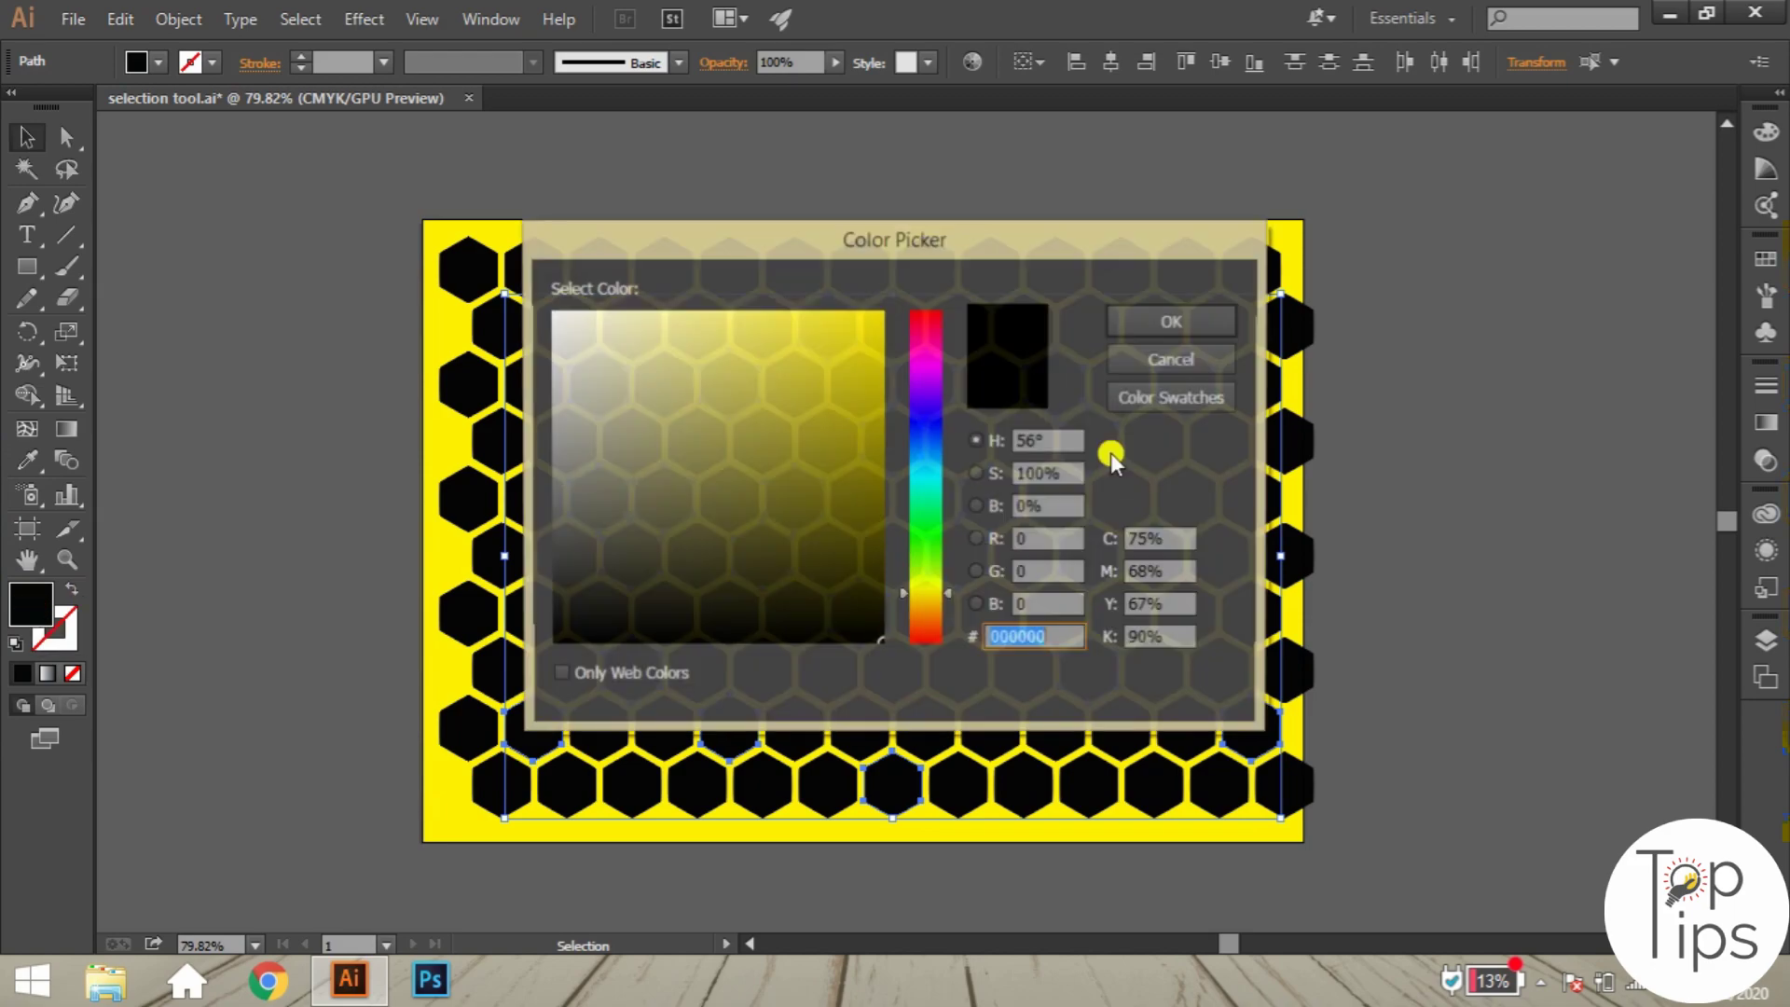
pyautogui.write('0')
pyautogui.press('Tab')
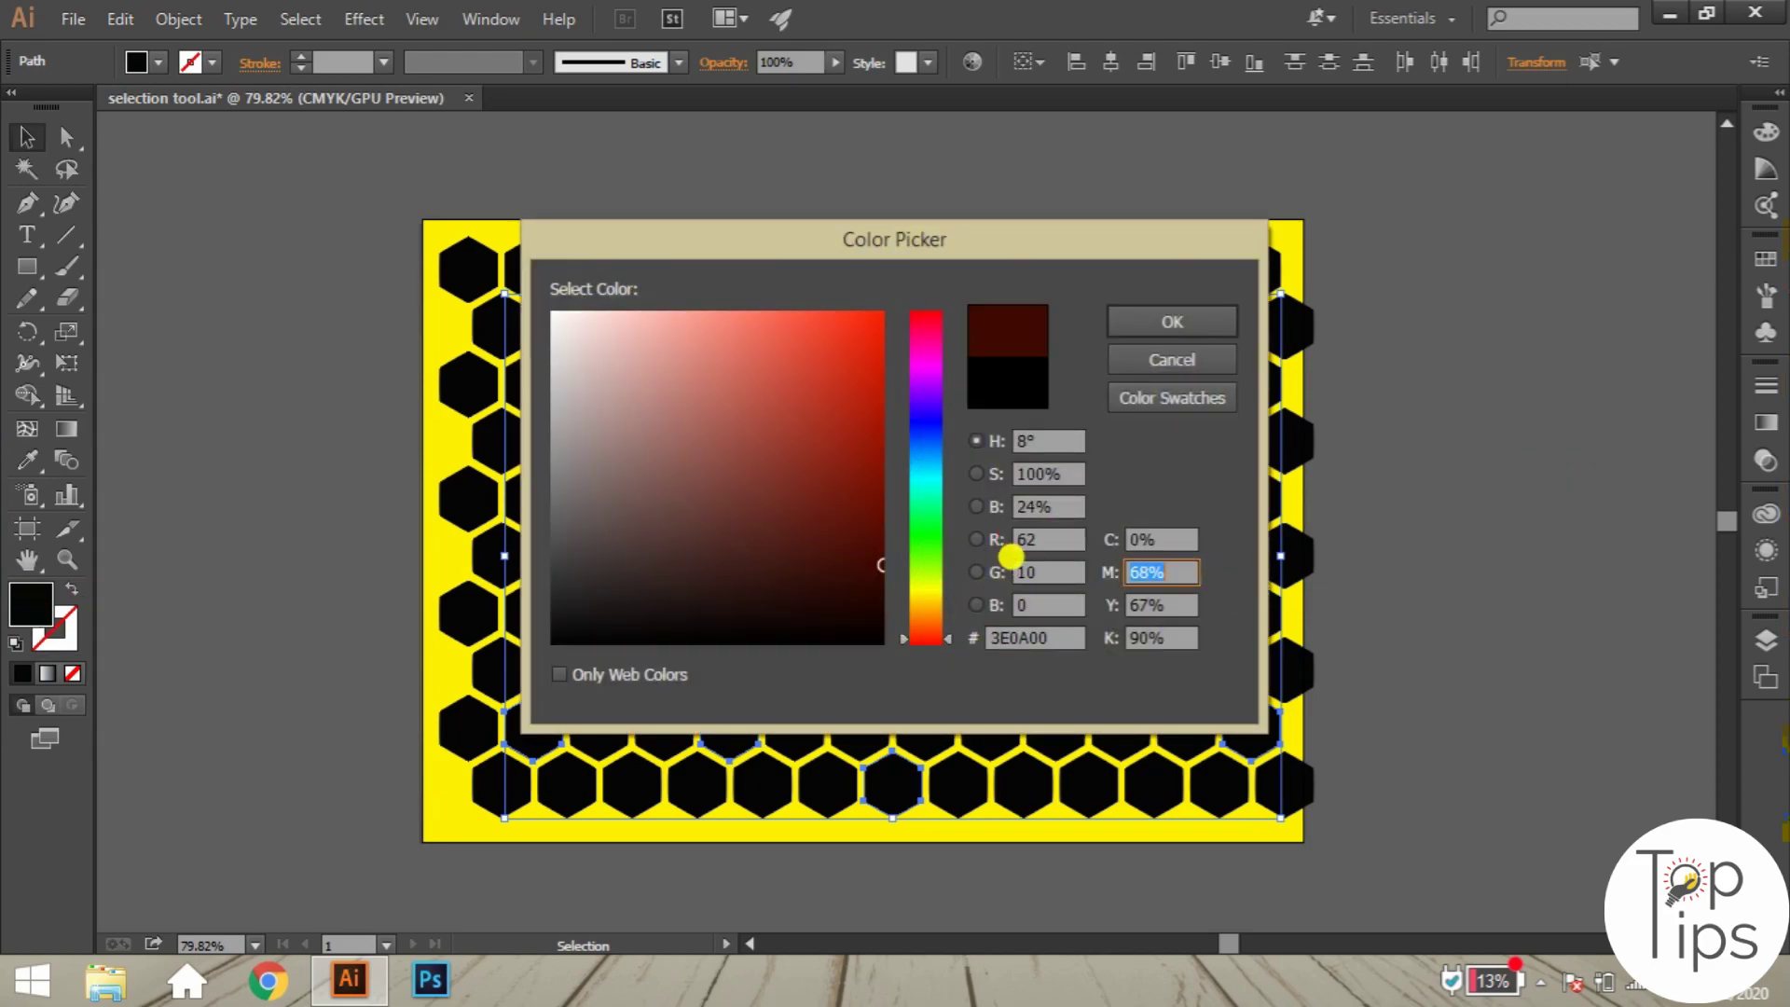
pyautogui.write('35')
pyautogui.press('Tab')
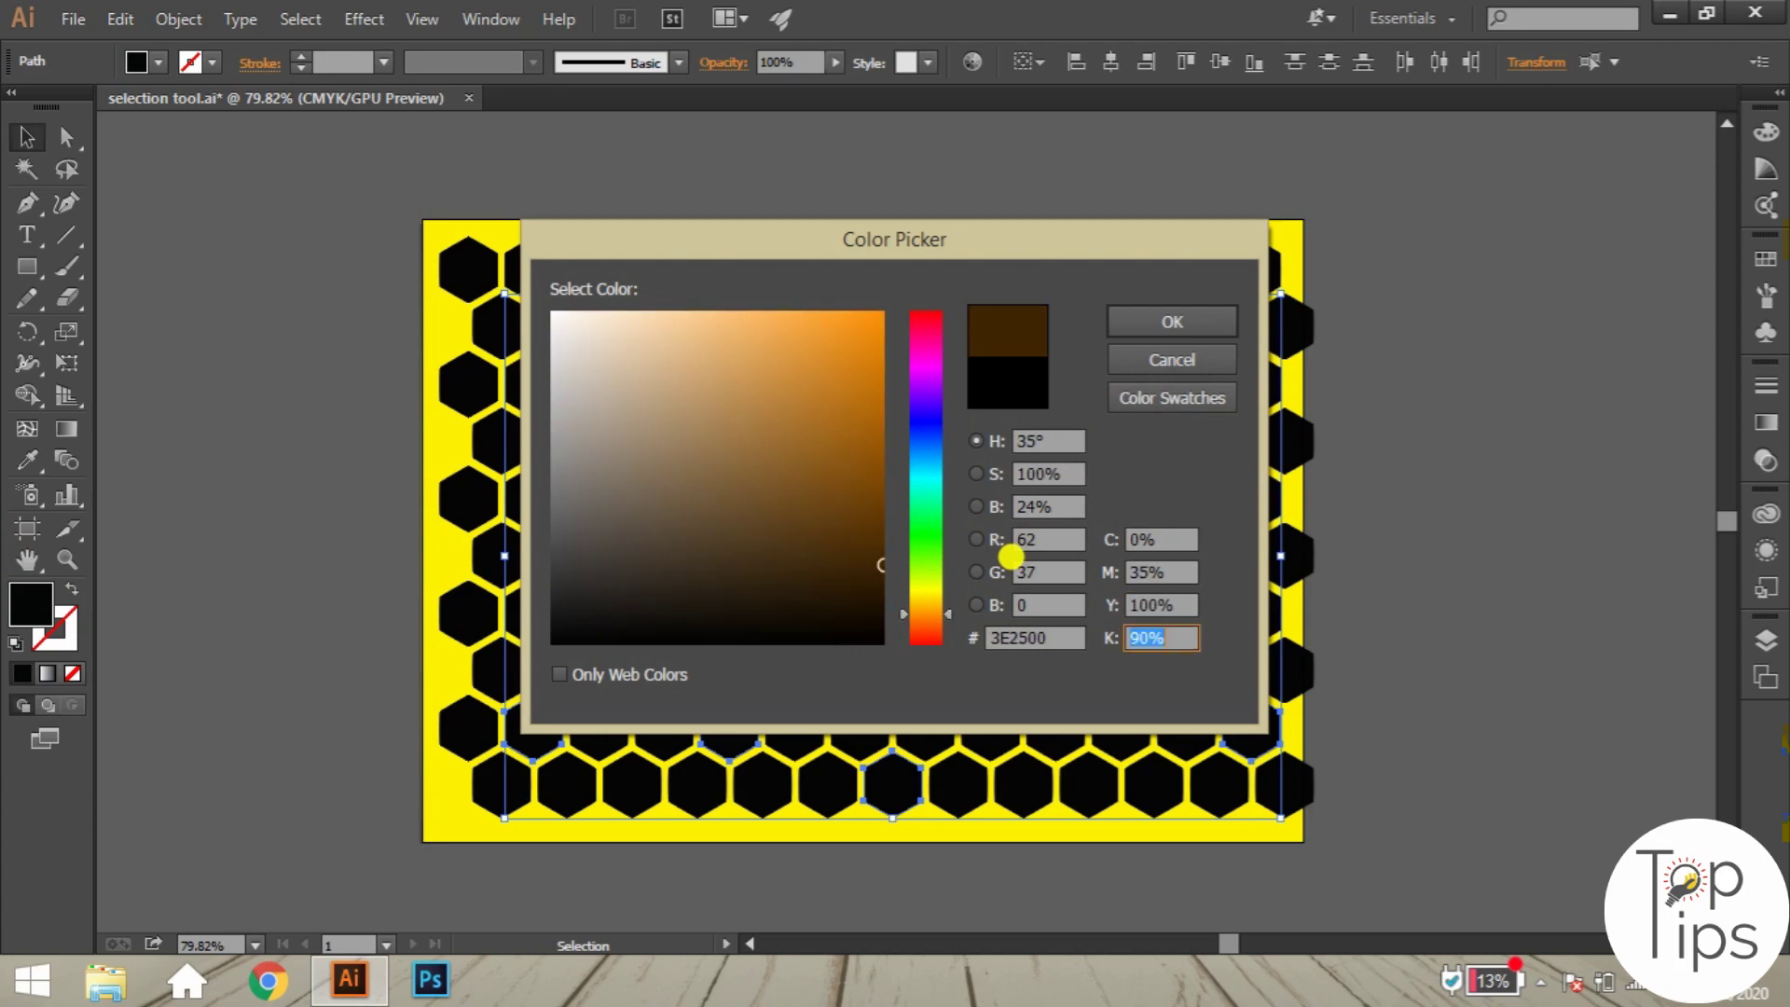
pyautogui.write('0')
pyautogui.press('Tab')
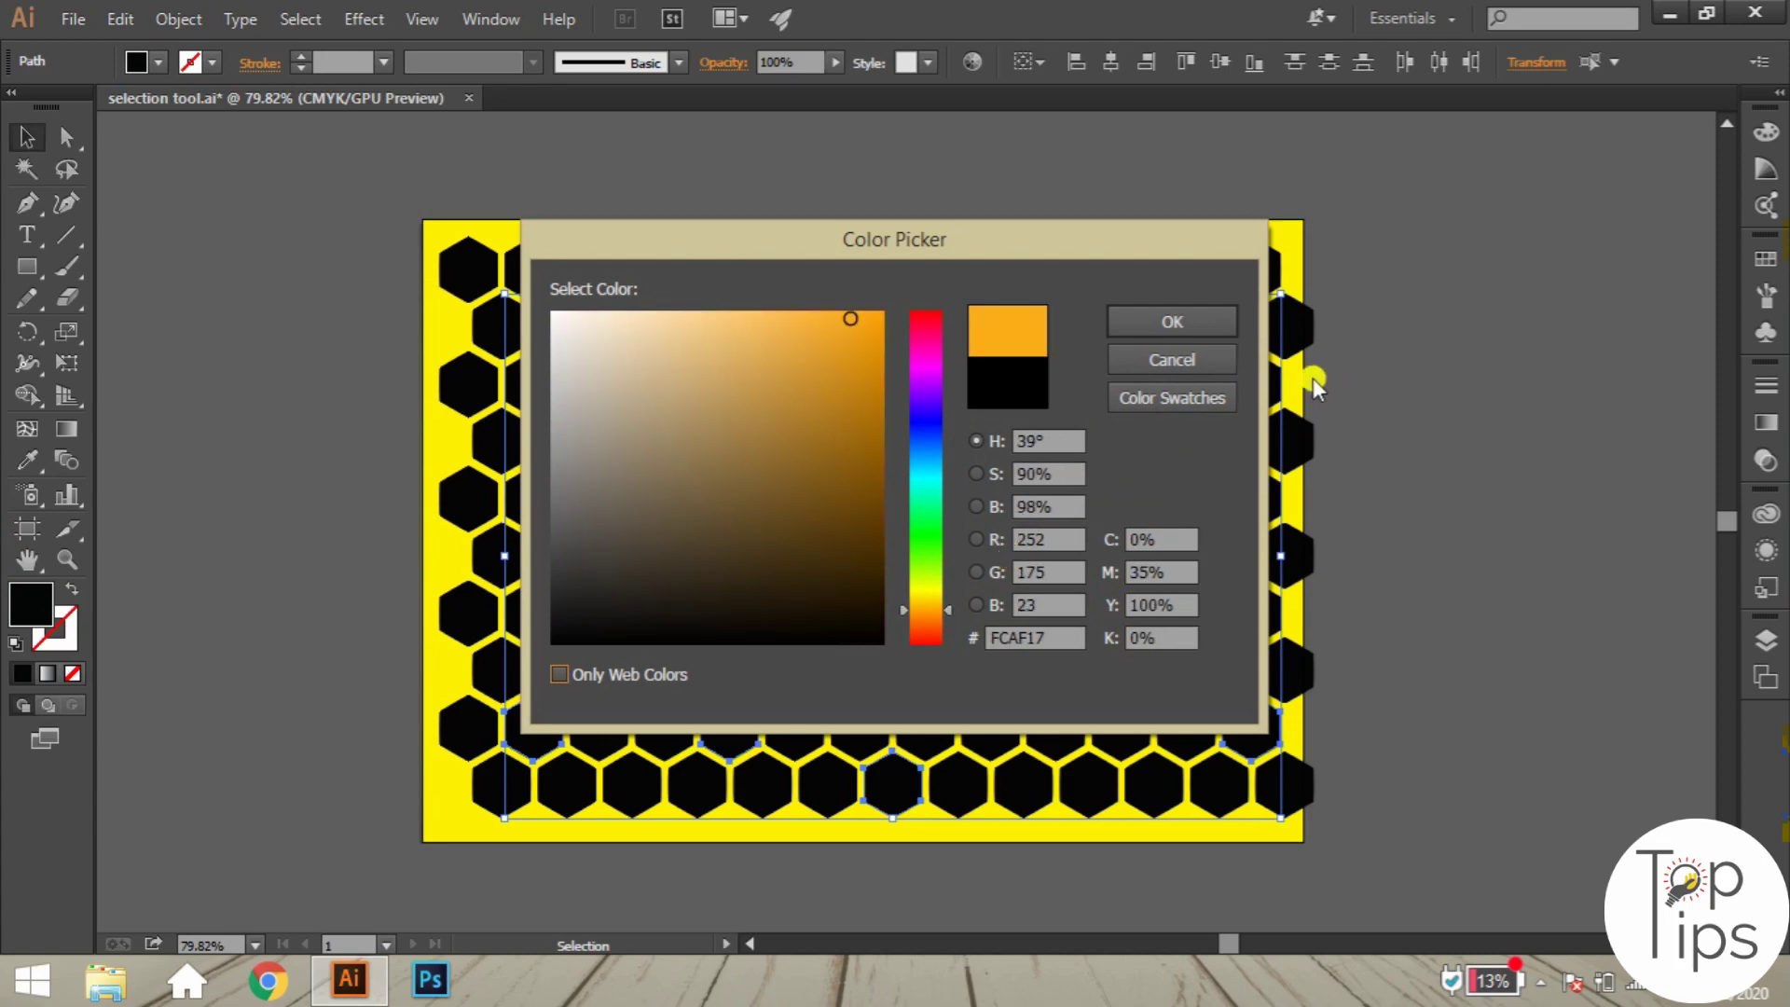
pyautogui.click(1162, 317)
pyautogui.click(1108, 179)
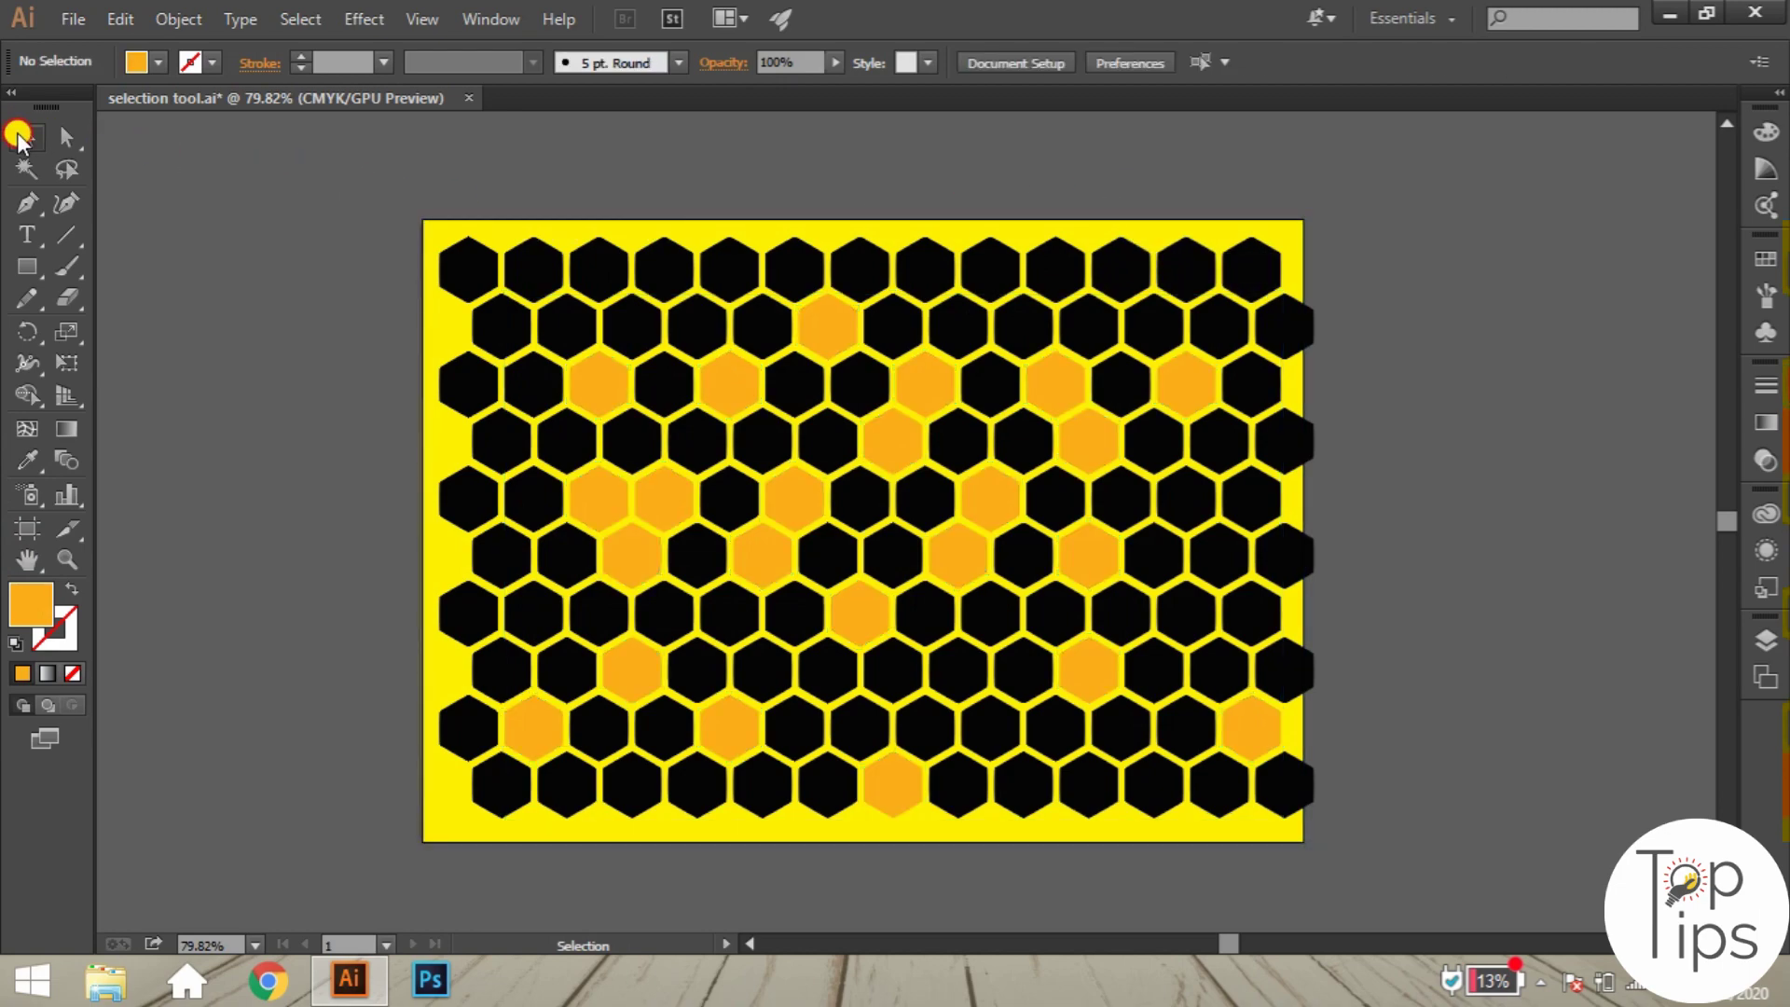
# Select all the hexagons together with the yellow background rectangle and group them.
pyautogui.moveTo(1121, 606); pyautogui.dragTo(1443, 790)
pyautogui.rightClick(867, 422)
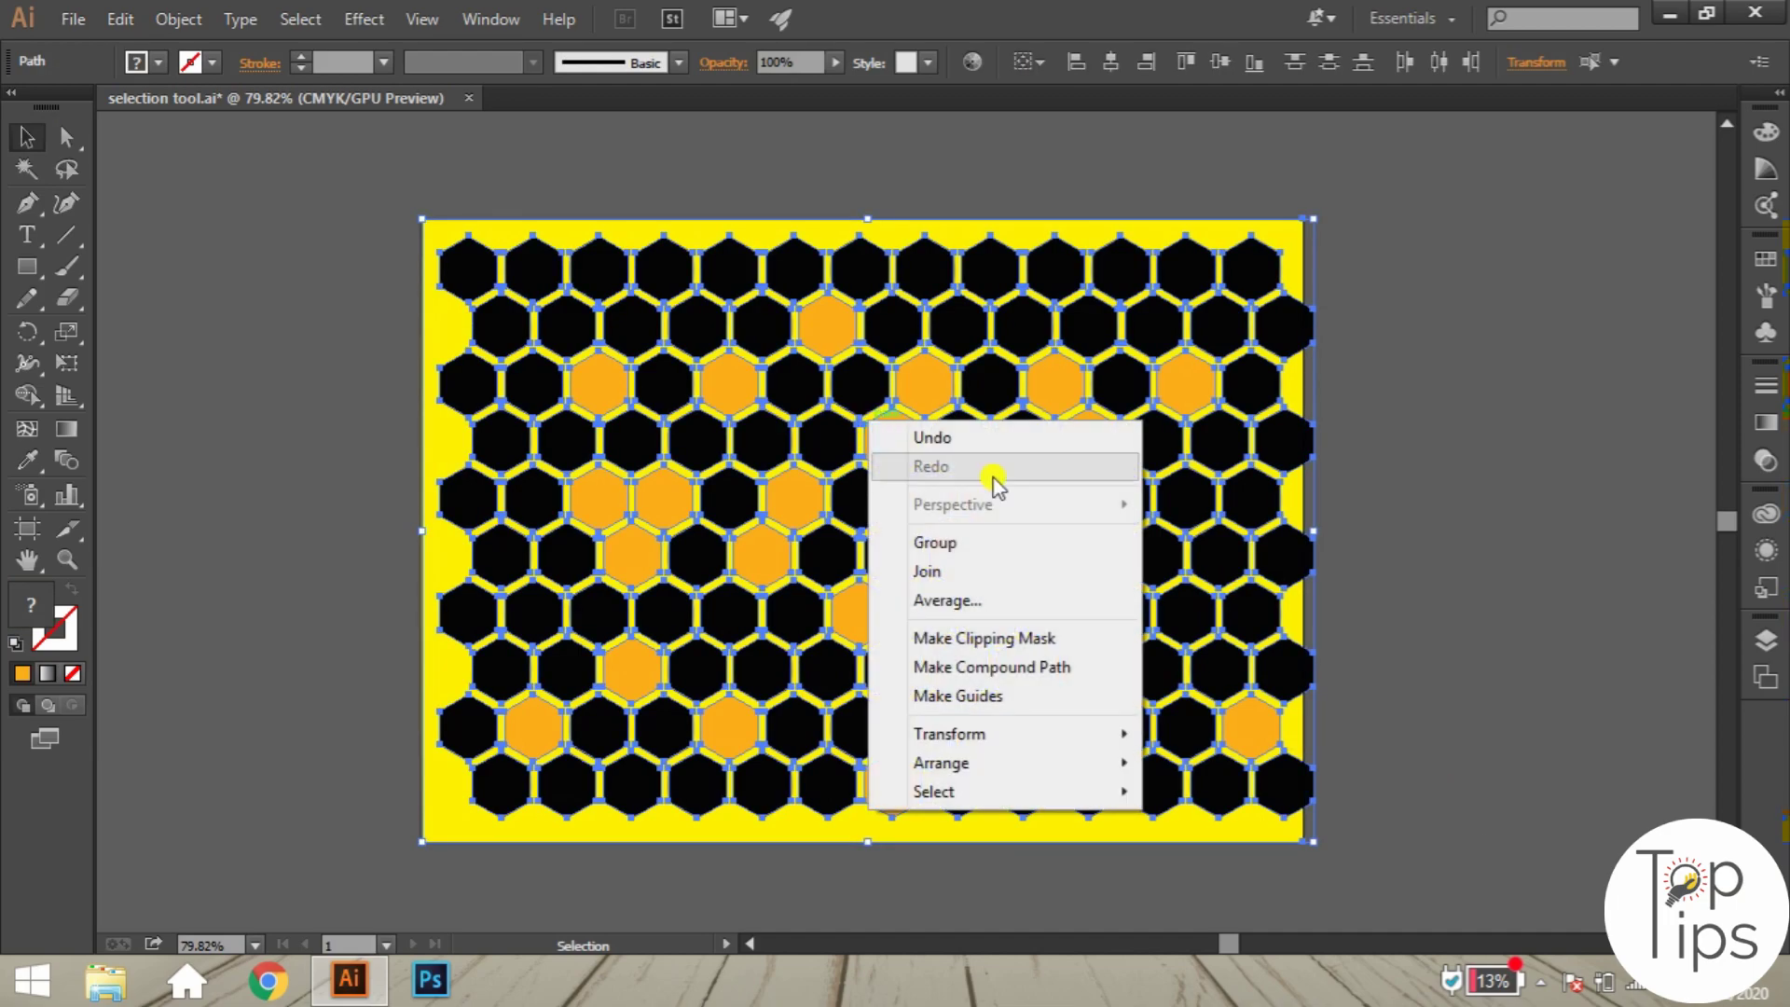
pyautogui.click(958, 542)
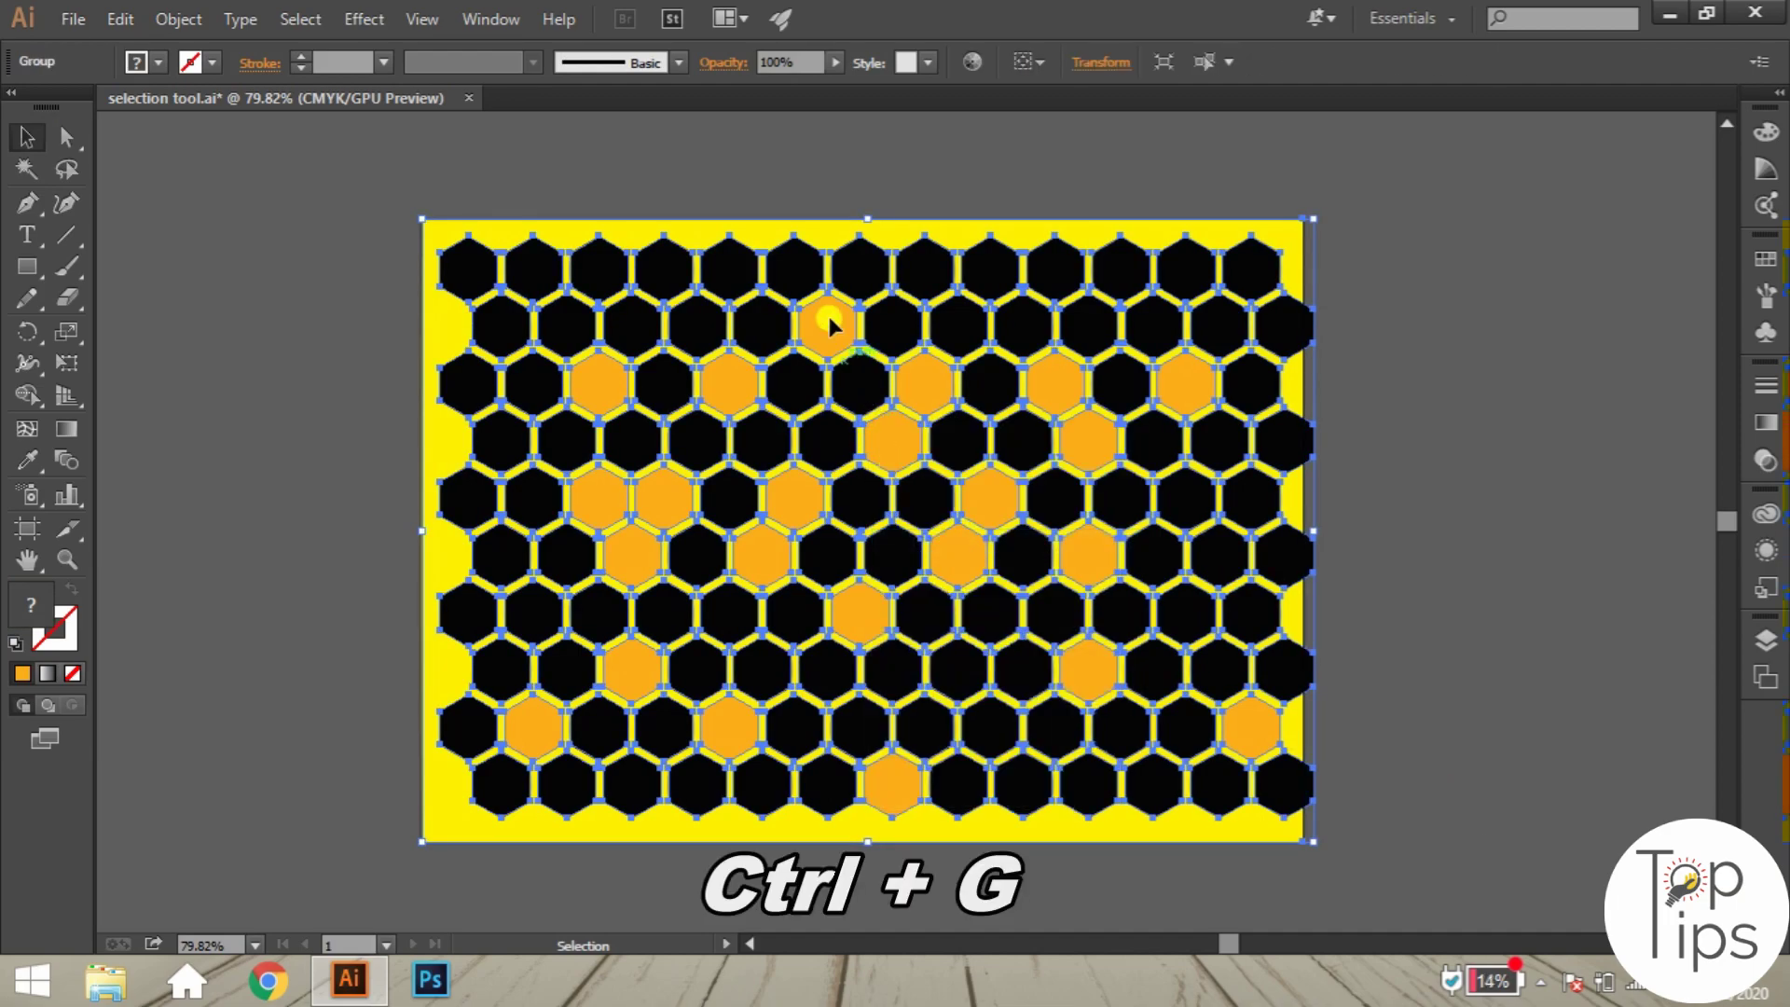
# Try moving the grouped honeycomb pattern as a single object, and undo the moves.
pyautogui.moveTo(831, 319); pyautogui.dragTo(923, 479)
pyautogui.hotkey('ctrl', 'z')
pyautogui.click(845, 179)
pyautogui.moveTo(845, 229); pyautogui.dragTo(1222, 359)
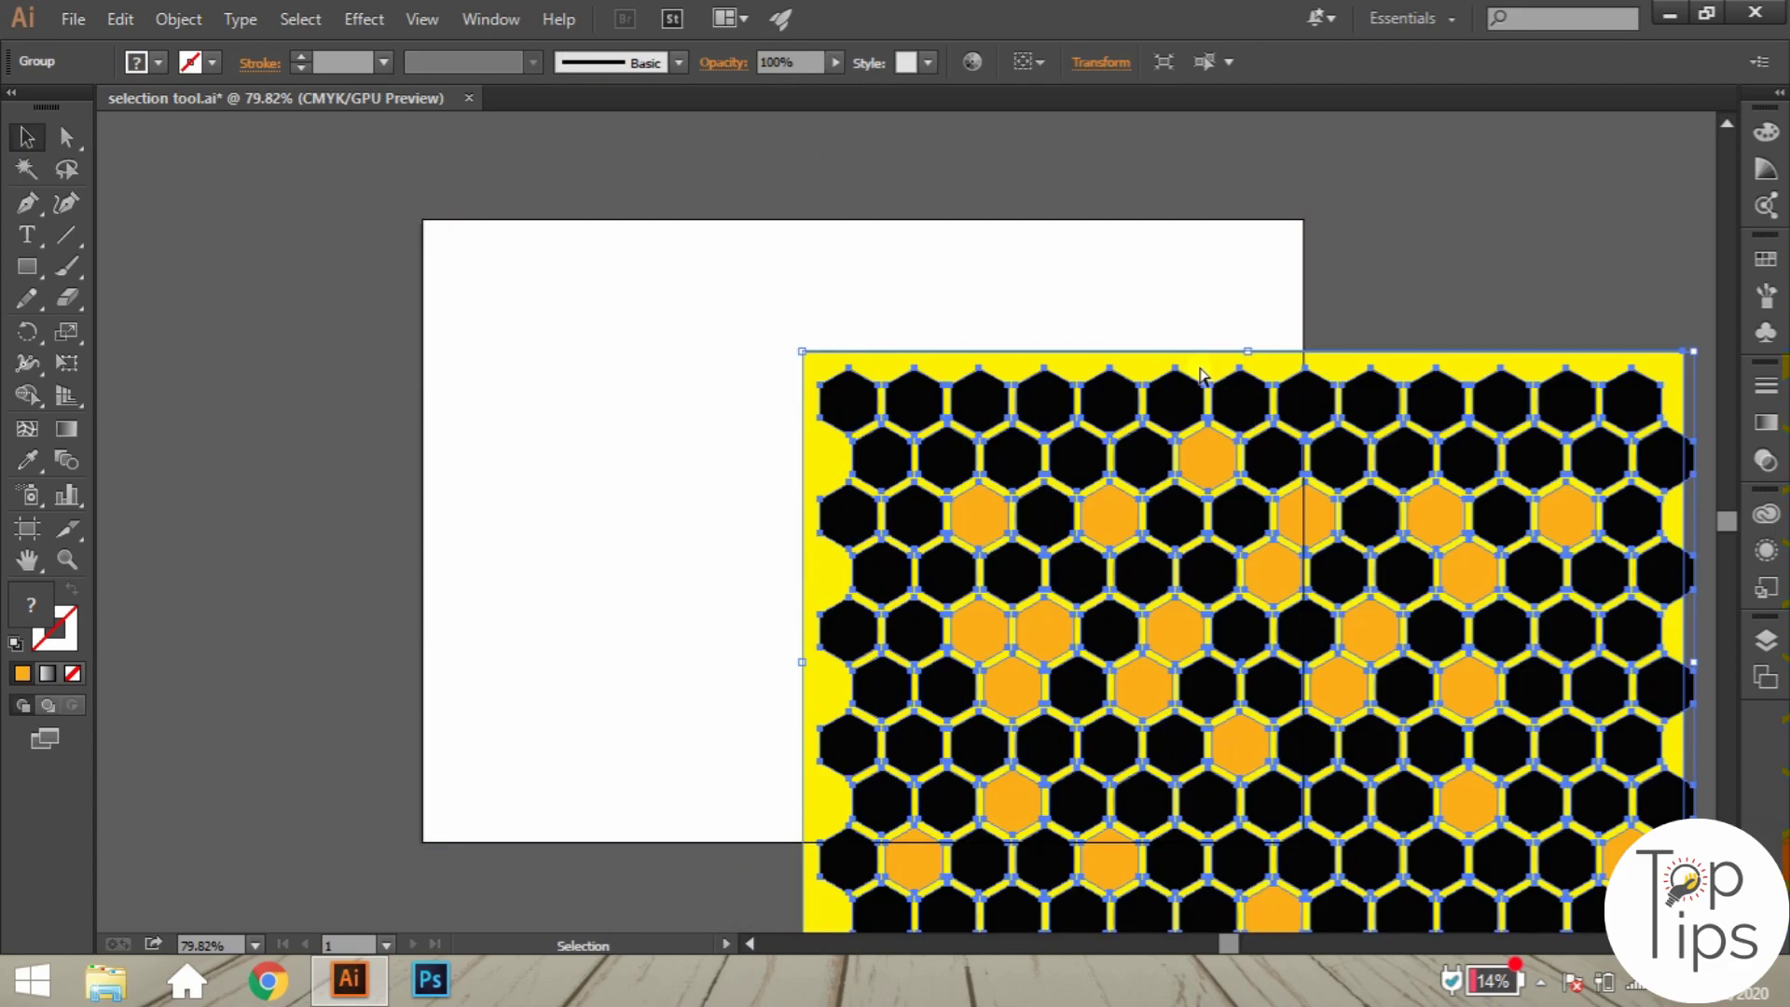
pyautogui.hotkey('ctrl', 'z')
# Draw a large orange hexagon with the Polygon tool from the artboard's centre, nearly as tall as the artboard.
pyautogui.moveTo(27, 267); pyautogui.dragTo(140, 347)
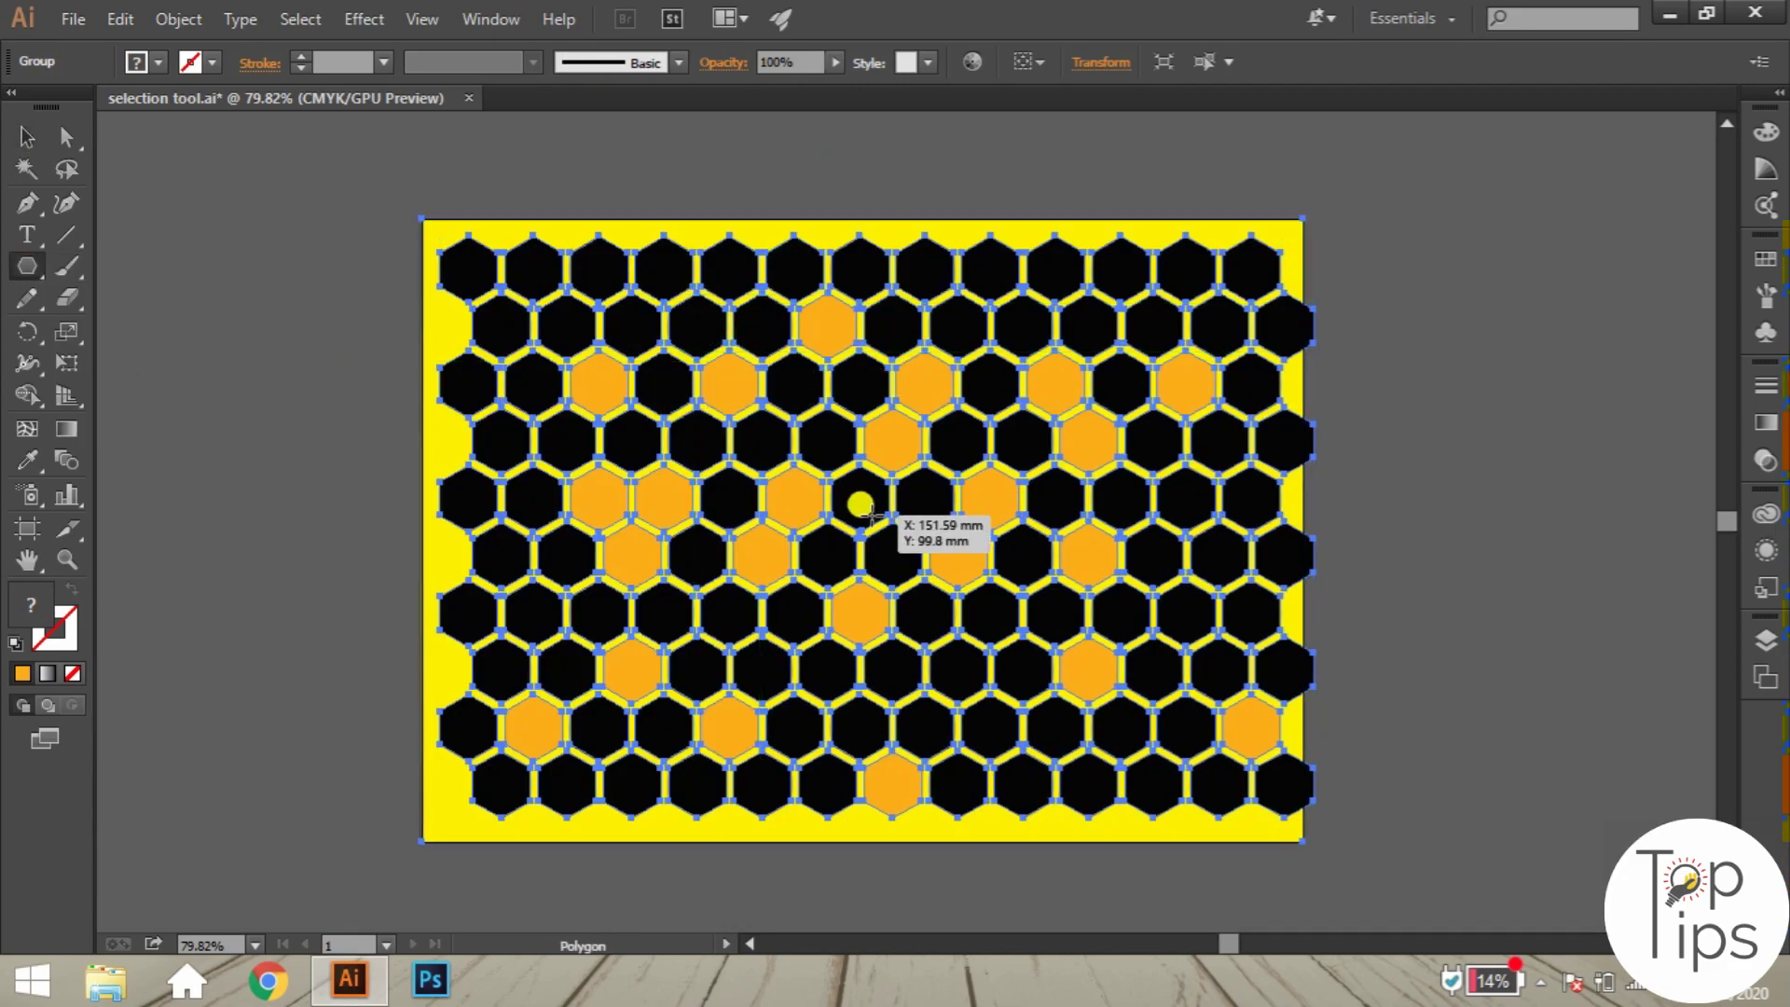
pyautogui.moveTo(863, 532); pyautogui.dragTo(1087, 757)
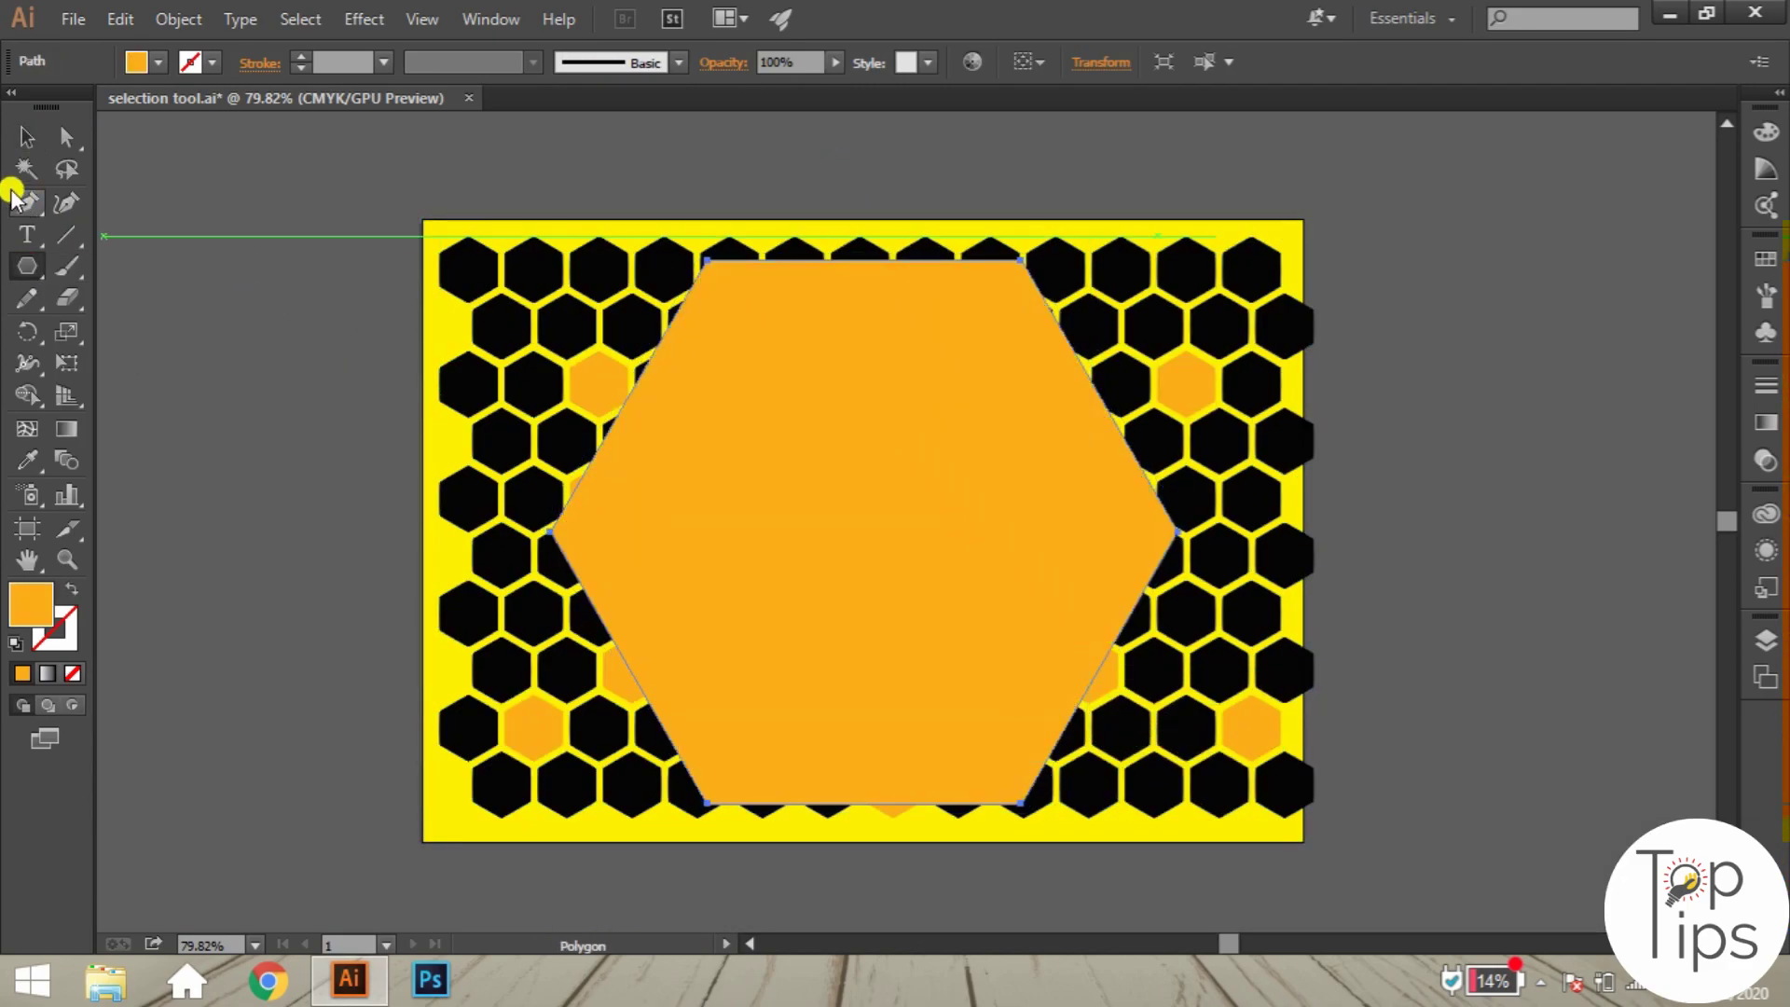
pyautogui.click(20, 144)
pyautogui.click(540, 319)
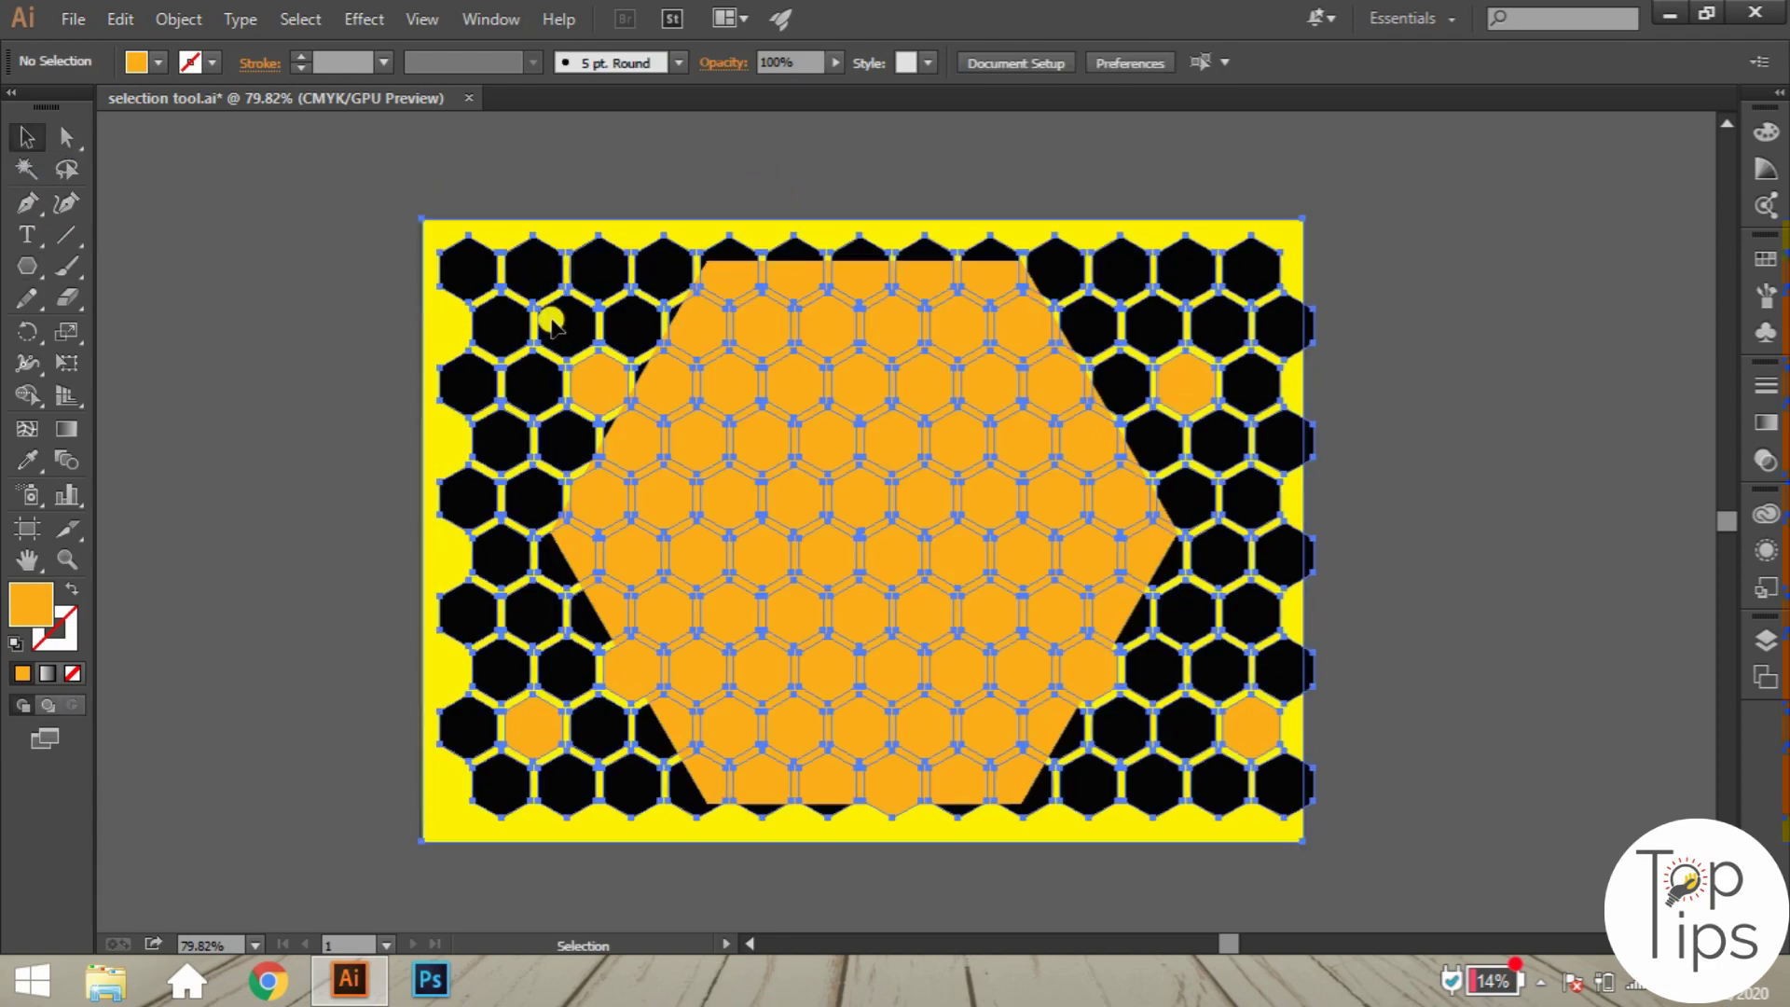
# Make a clipping mask from the large hexagon and the grouped honeycomb pattern, and deselect the result.
pyautogui.click(788, 283)
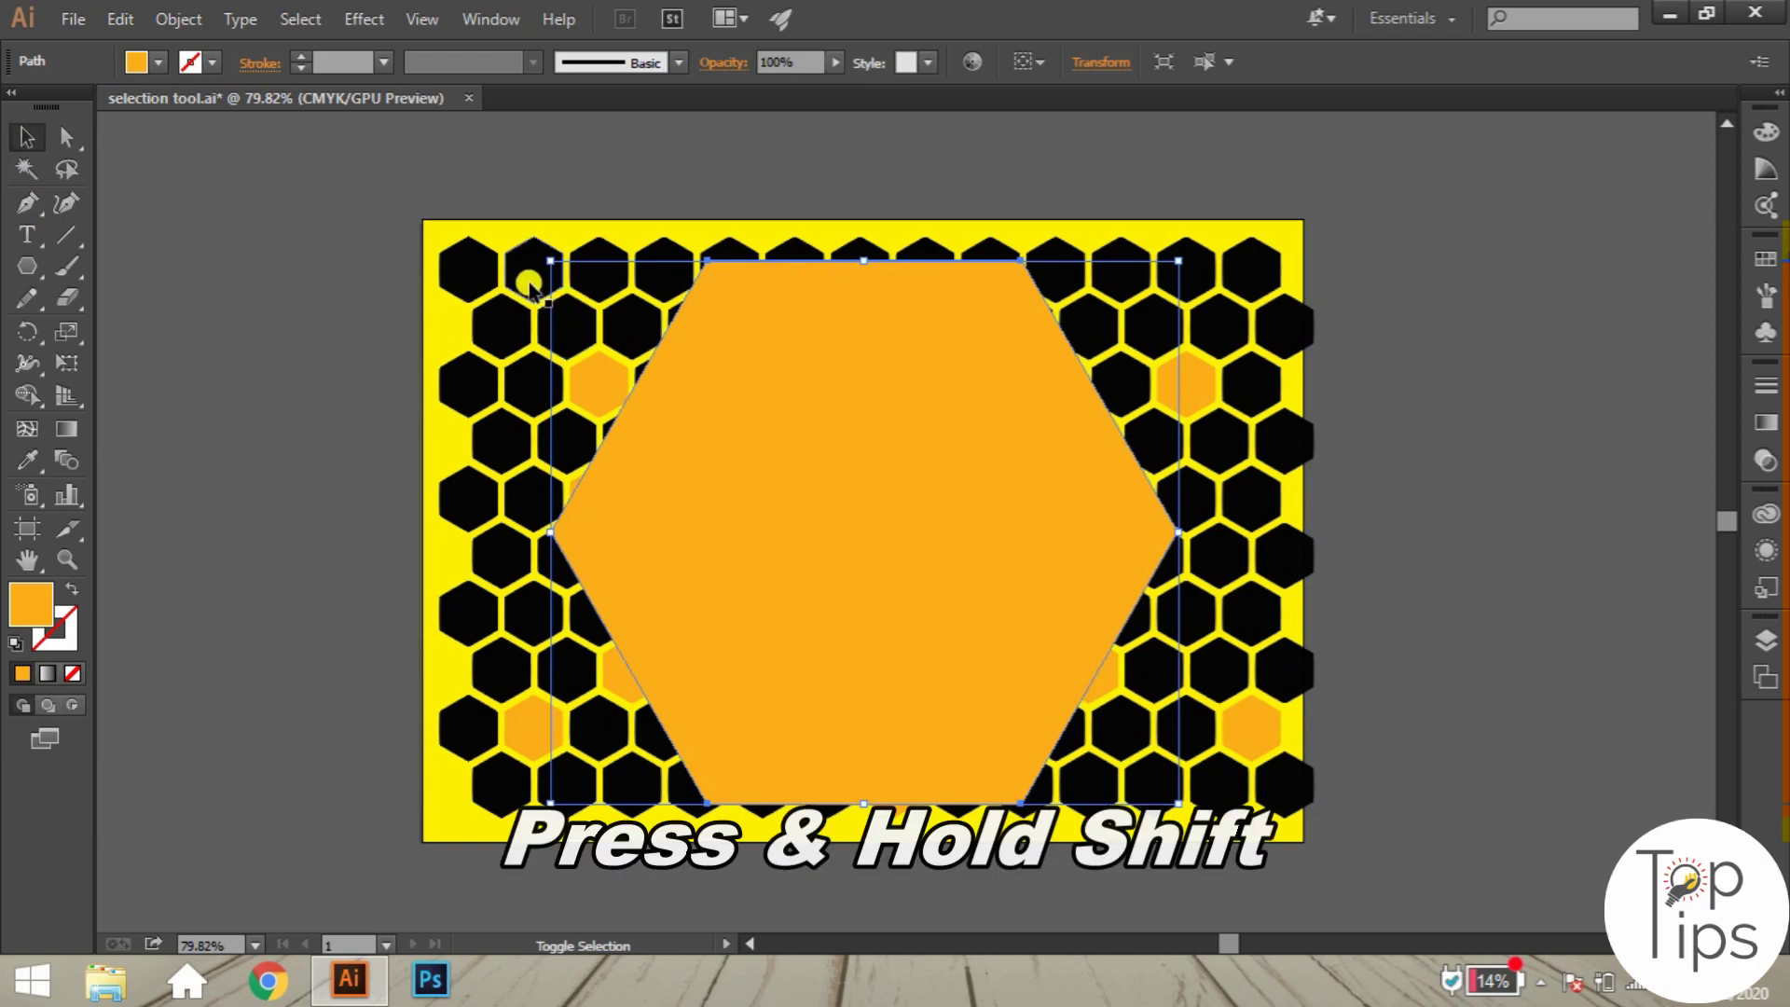
pyautogui.keyDown('shift'); pyautogui.click(528, 285); pyautogui.keyUp('shift')
pyautogui.rightClick(790, 250)
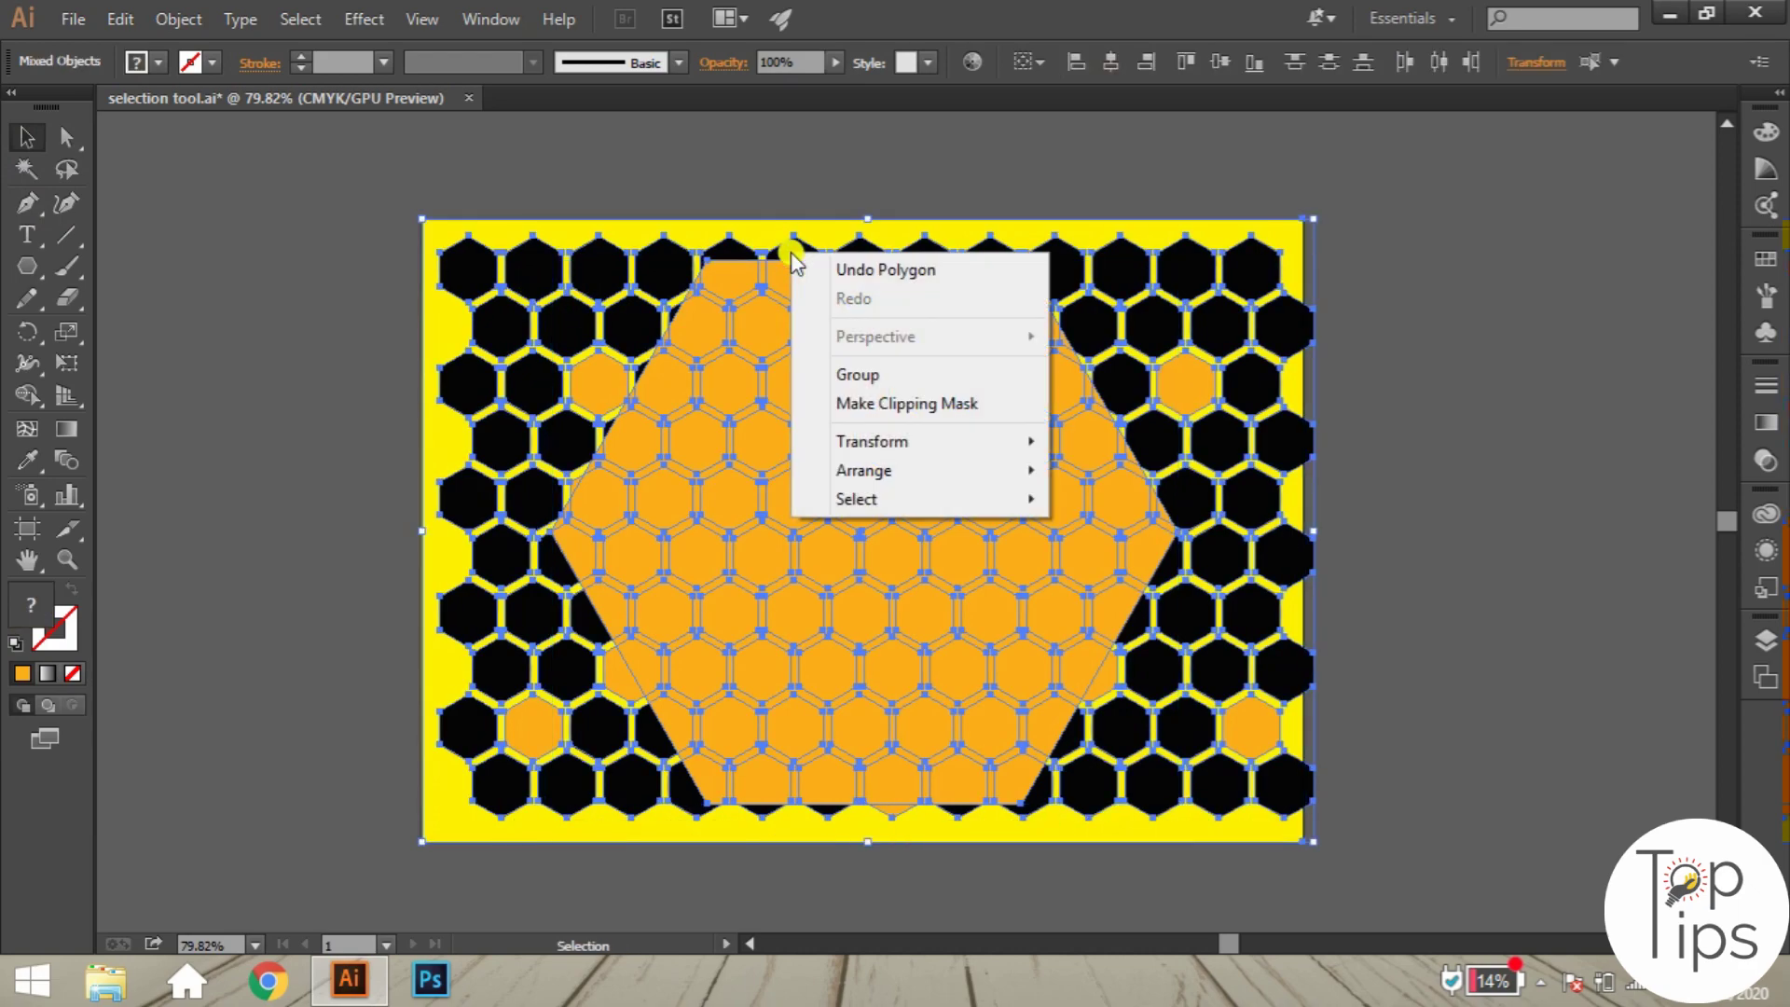
pyautogui.click(912, 406)
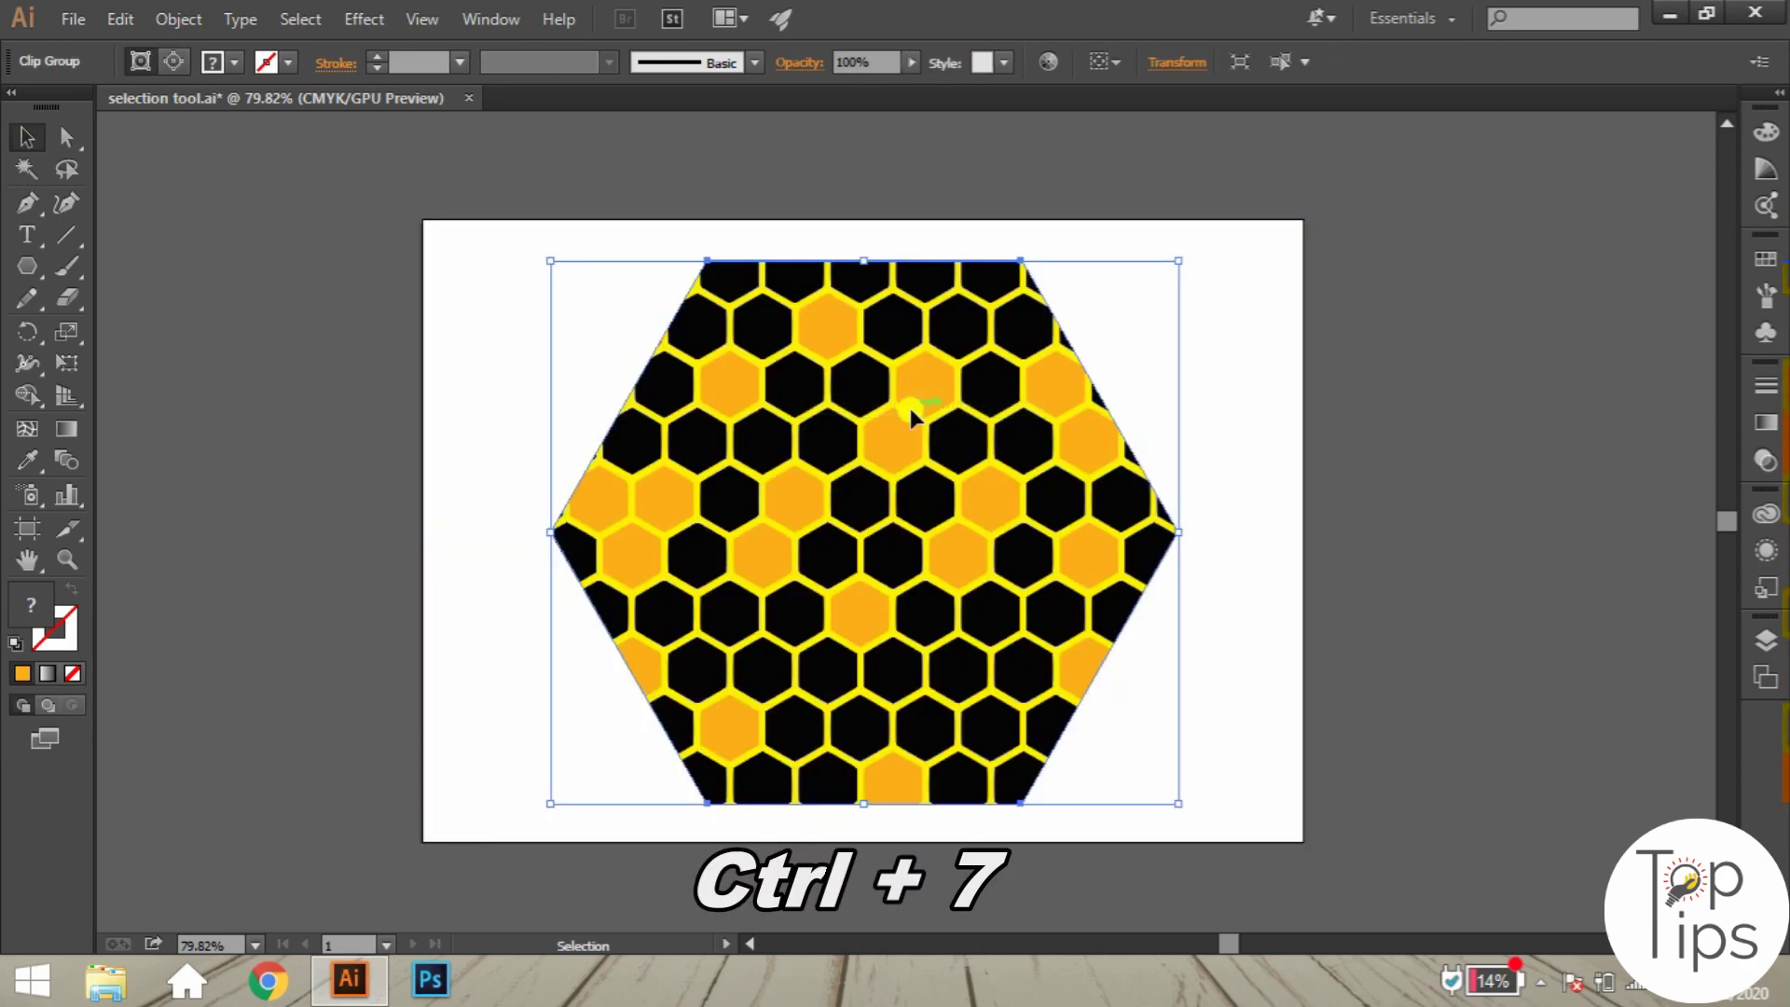
pyautogui.click(1321, 458)
pyautogui.hotkey('ctrl', '-')
pyautogui.hotkey('ctrl', '-')
pyautogui.hotkey('ctrl', '-')
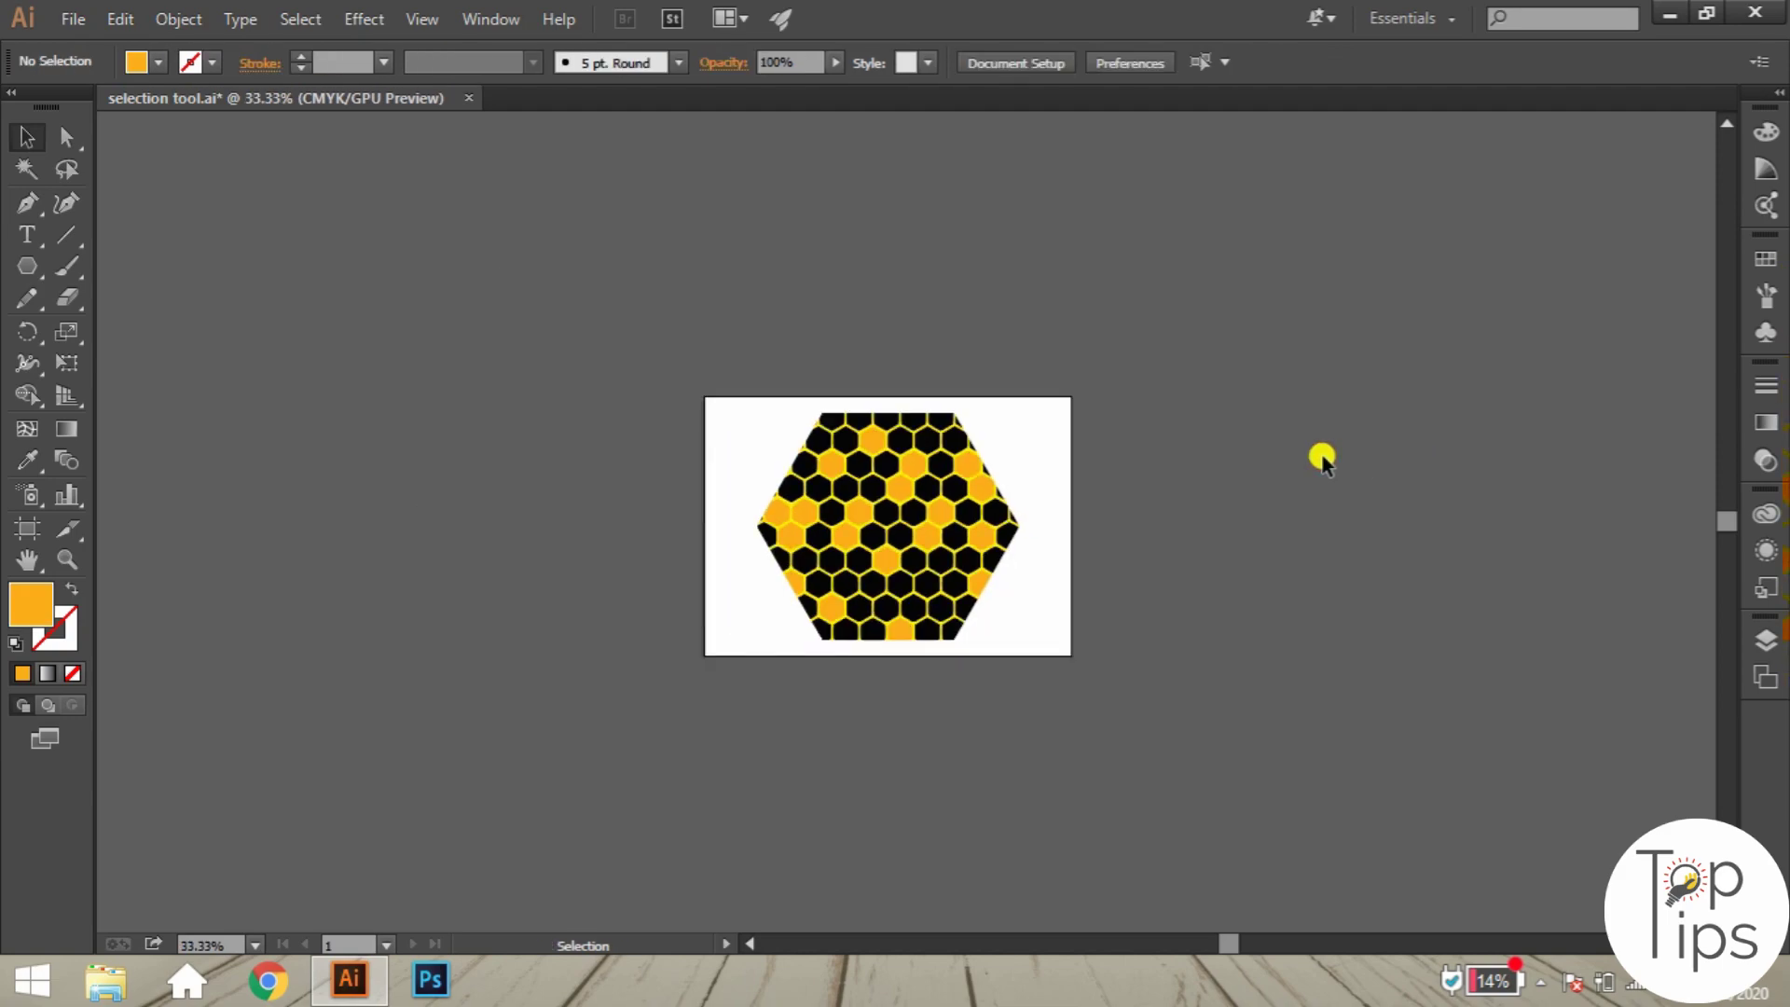